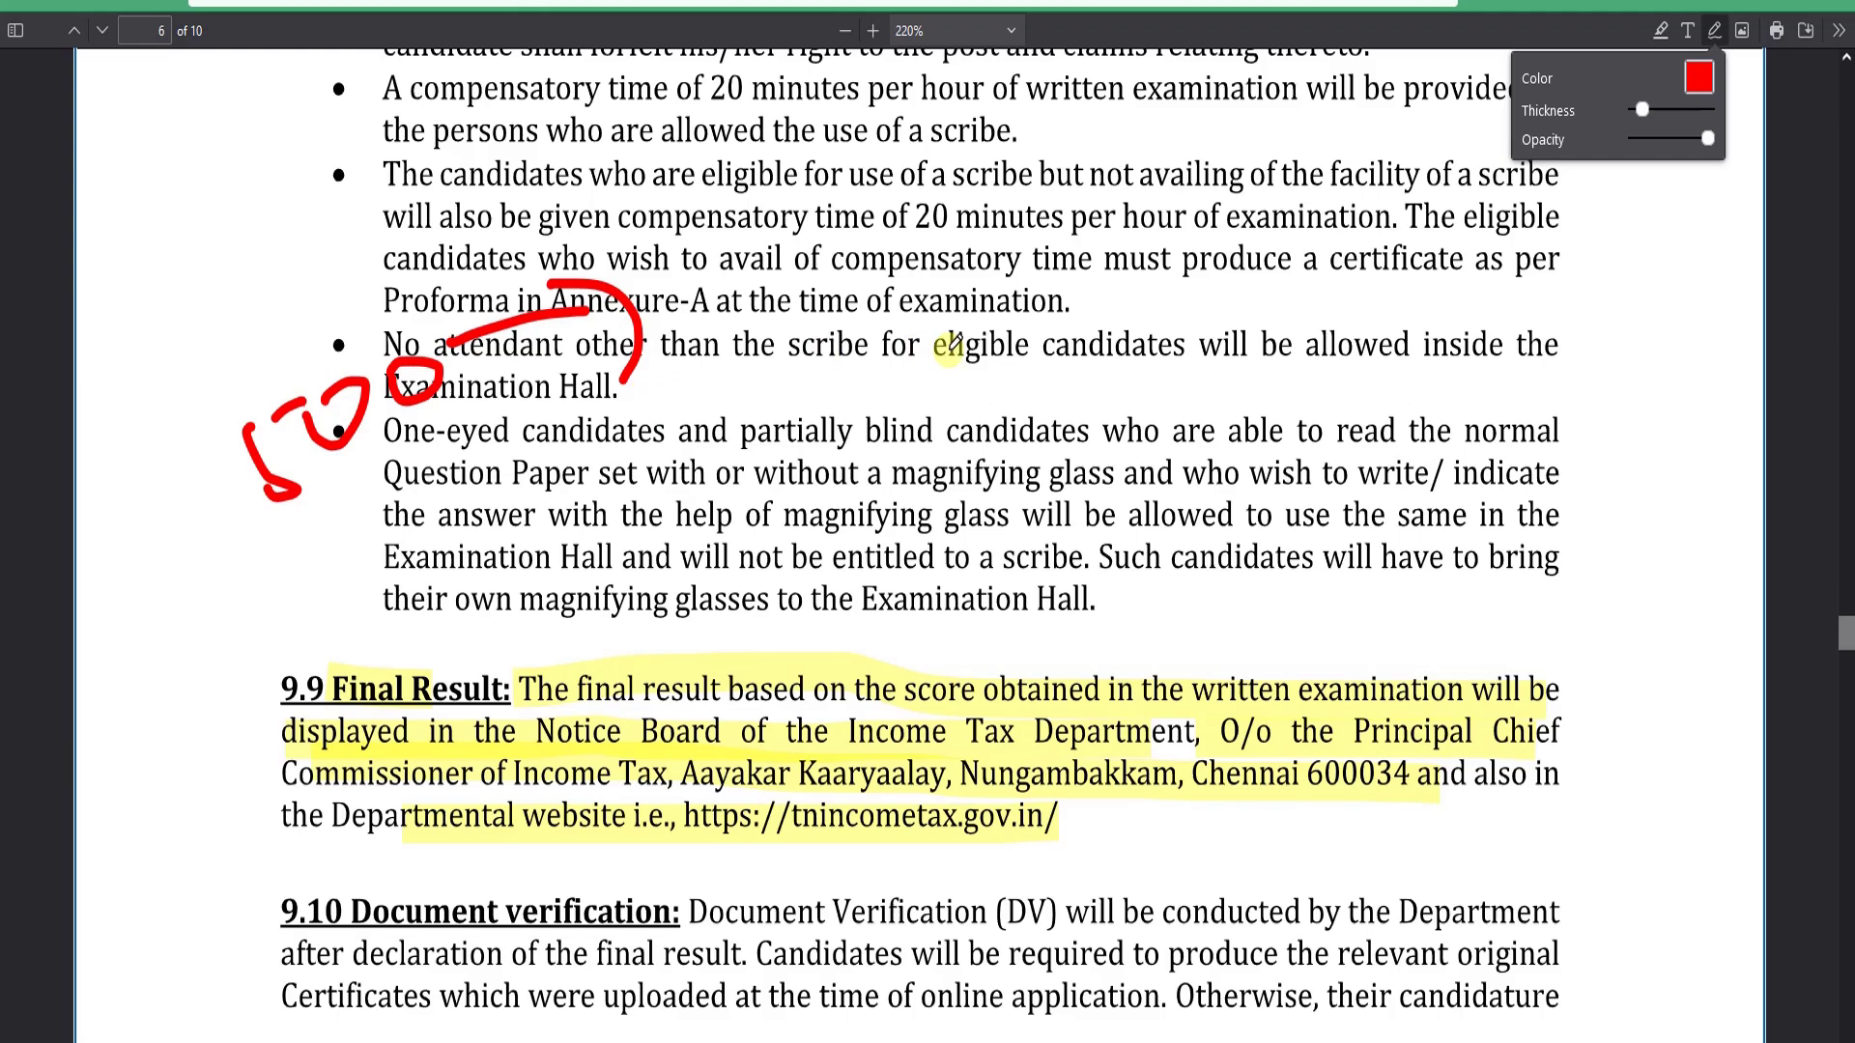
- Mark the scribe eligibility, compensatory time and magnifying glass paragraphs with red ink
mouse_move(951, 340)
left_mouse_down()
mouse_move(961, 396)
mouse_move(986, 309)
mouse_move(1039, 290)
mouse_move(1172, 326)
left_mouse_up()
scroll(1212, 347, "up", 3)
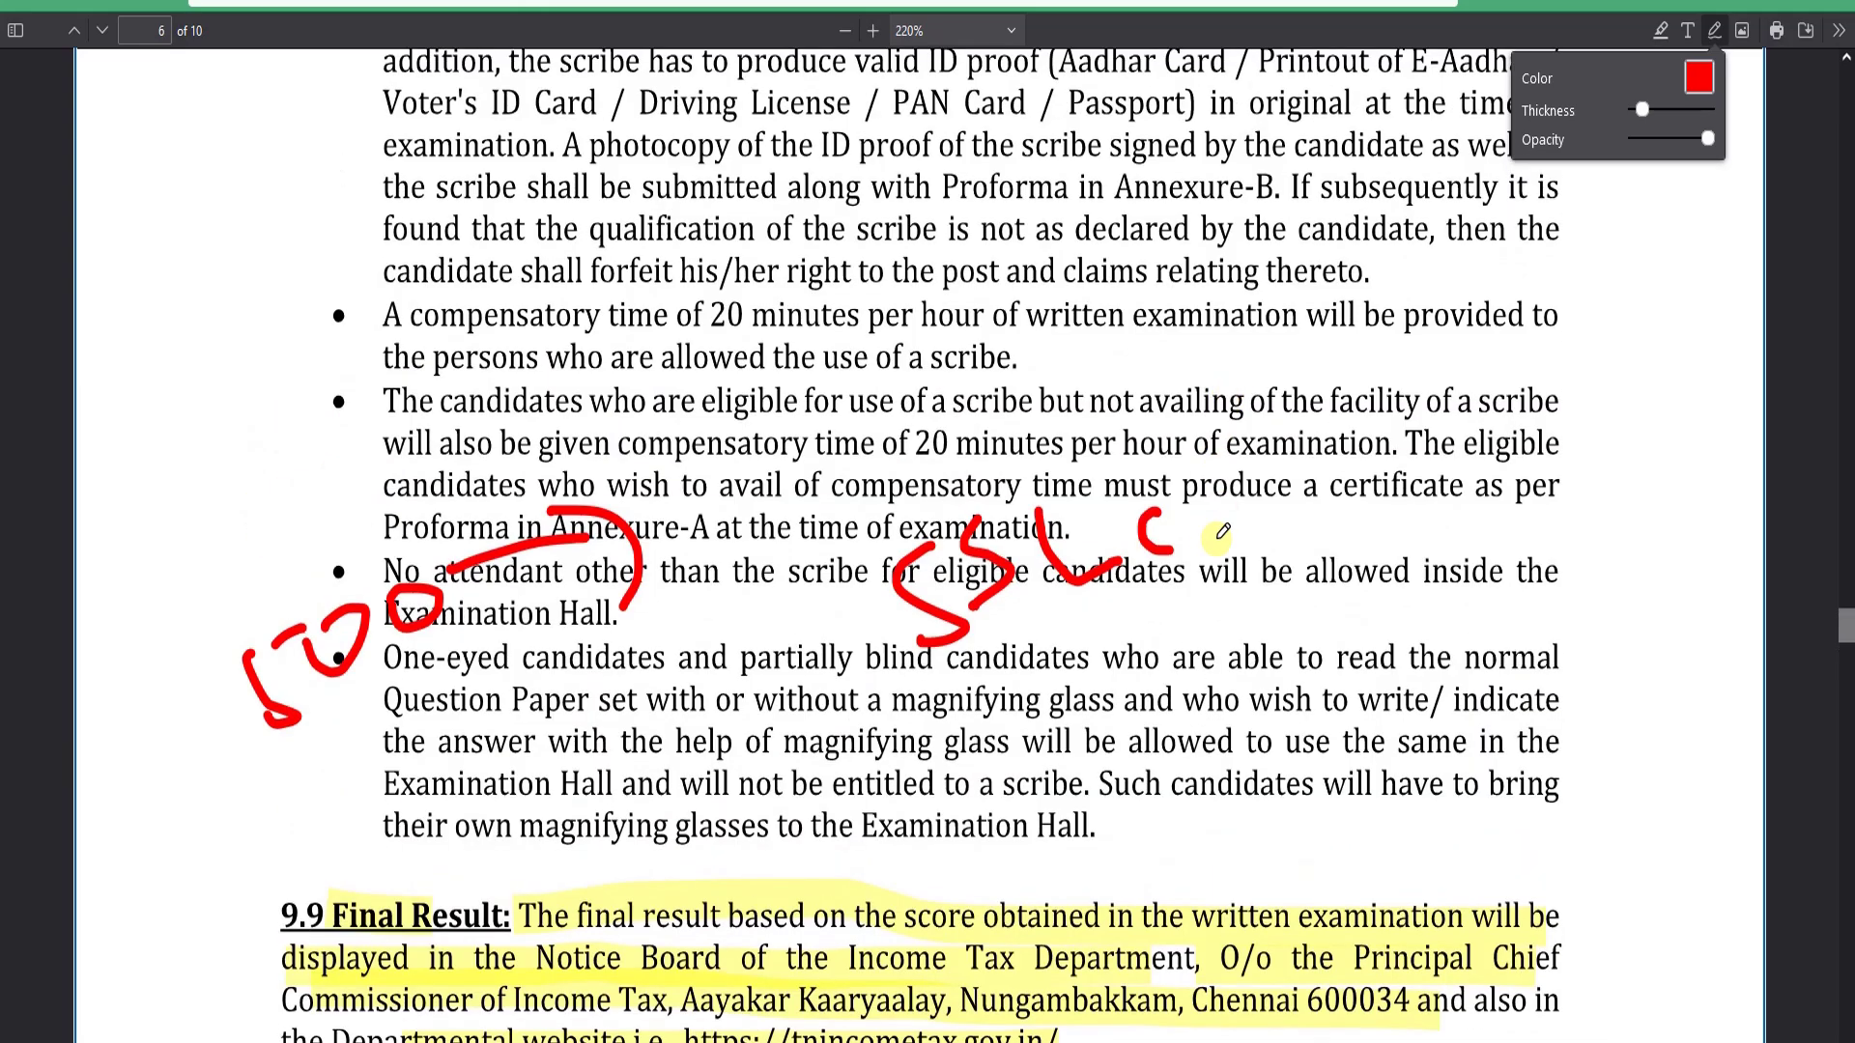
mouse_move(1251, 530)
left_mouse_down()
mouse_move(1220, 404)
mouse_move(1287, 454)
left_mouse_up()
mouse_move(1120, 440)
left_mouse_down()
mouse_move(1085, 393)
mouse_move(1085, 317)
mouse_move(1063, 320)
left_mouse_up()
scroll(734, 403, "down", 6)
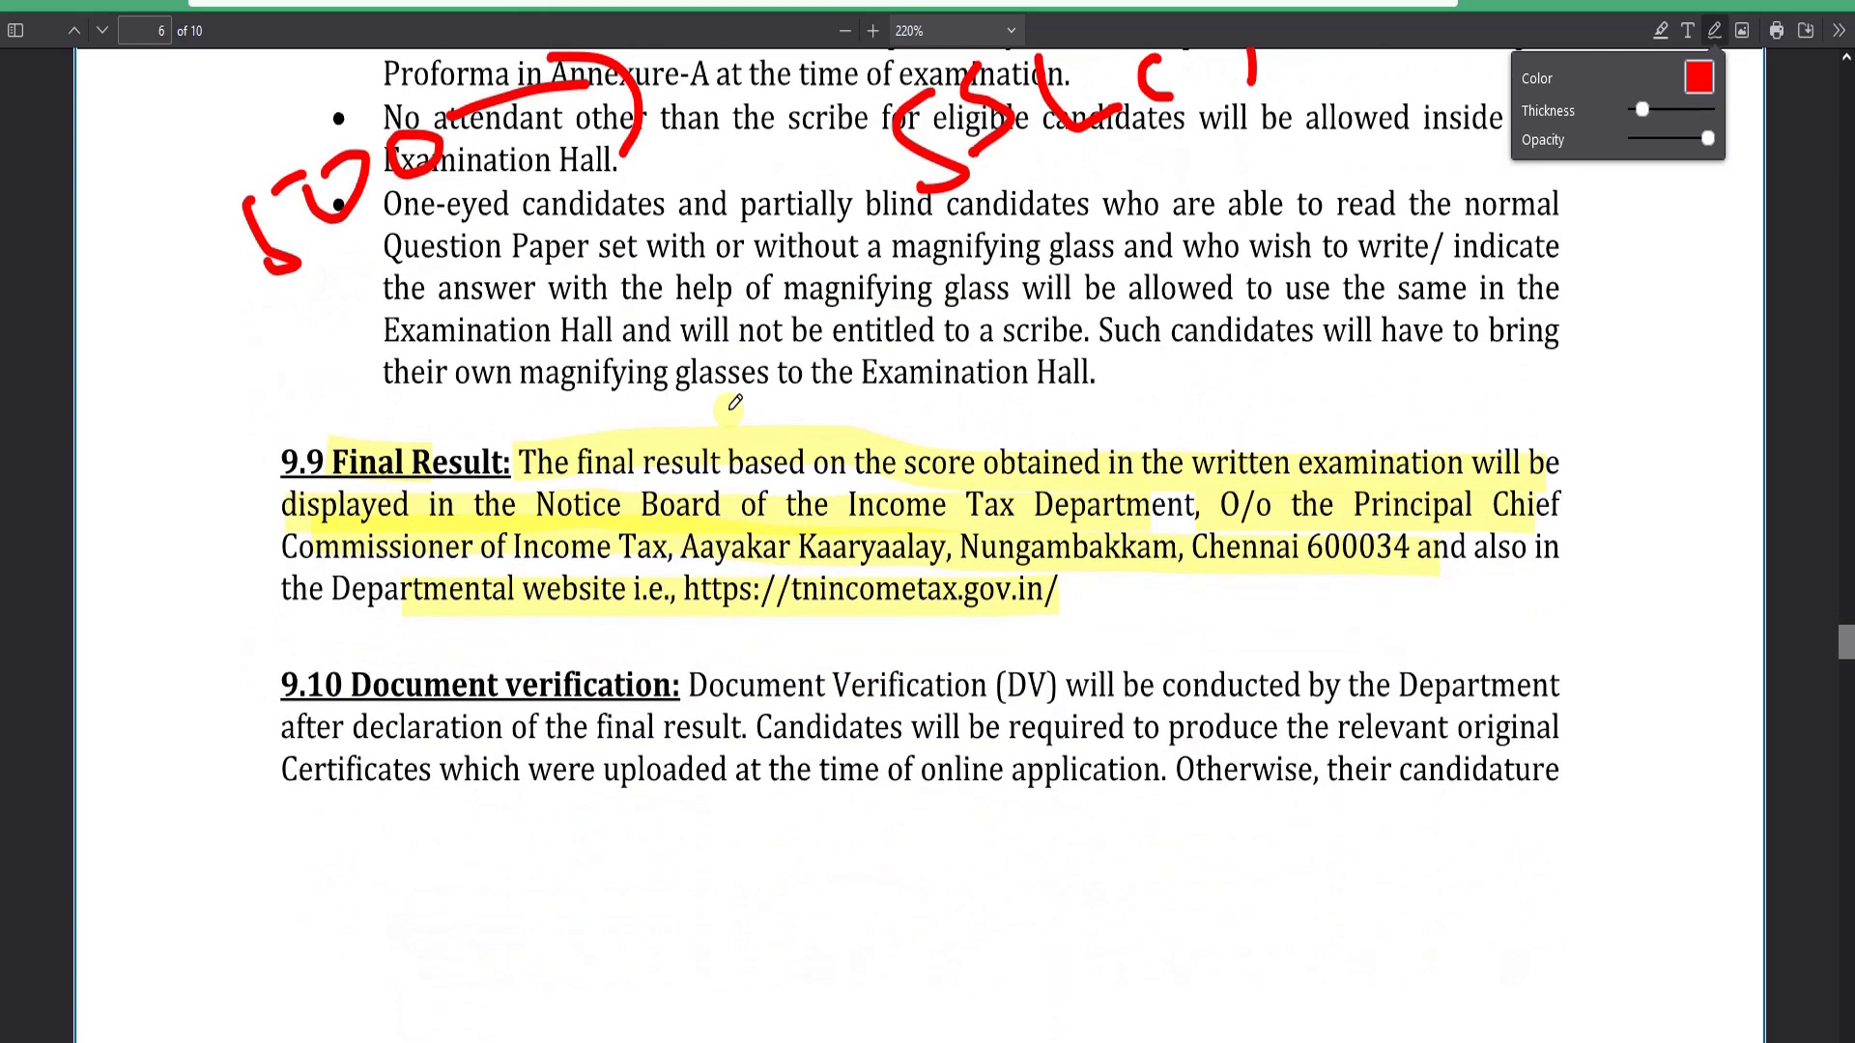
scroll(596, 419, "down", 1)
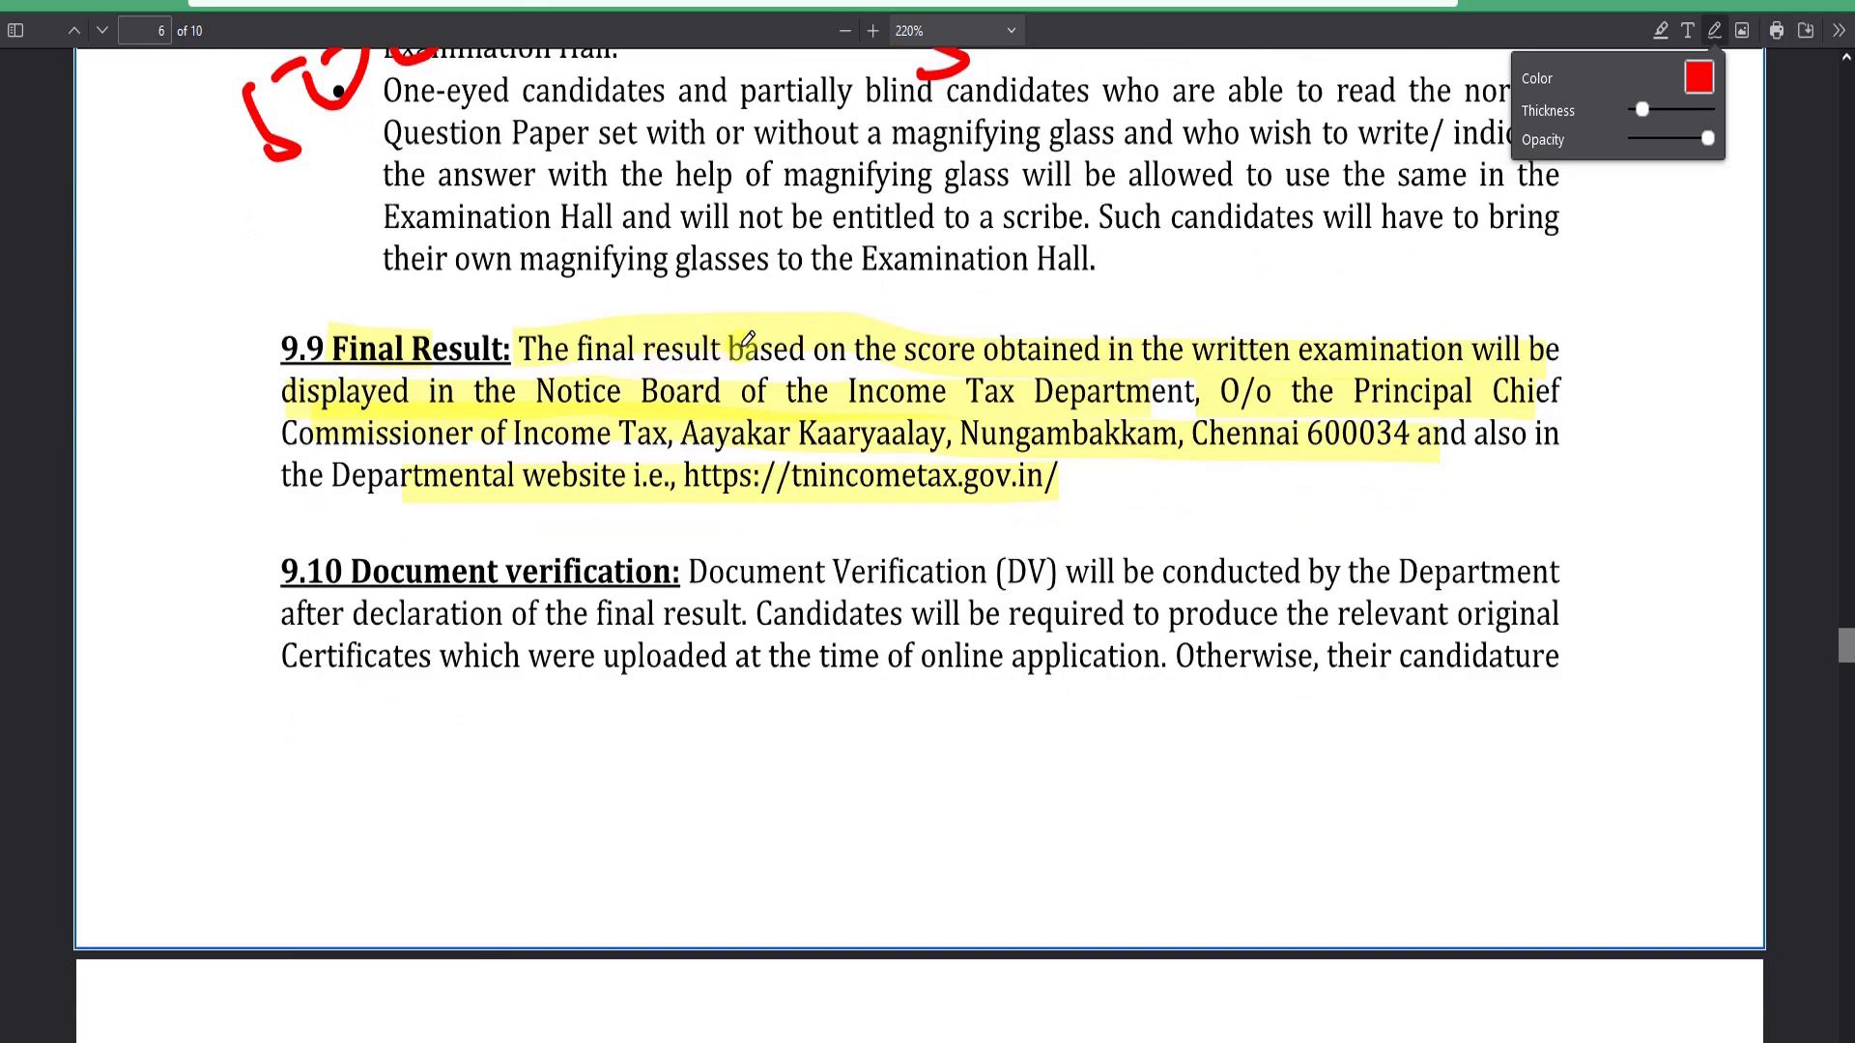
scroll(744, 340, "up", 2)
mouse_move(444, 175)
left_mouse_down()
mouse_move(322, 425)
mouse_move(549, 224)
mouse_move(698, 382)
mouse_move(806, 338)
mouse_move(942, 377)
left_mouse_up()
mouse_move(1056, 394)
left_mouse_down()
mouse_move(1087, 384)
mouse_move(1135, 440)
mouse_move(1237, 446)
left_mouse_up()
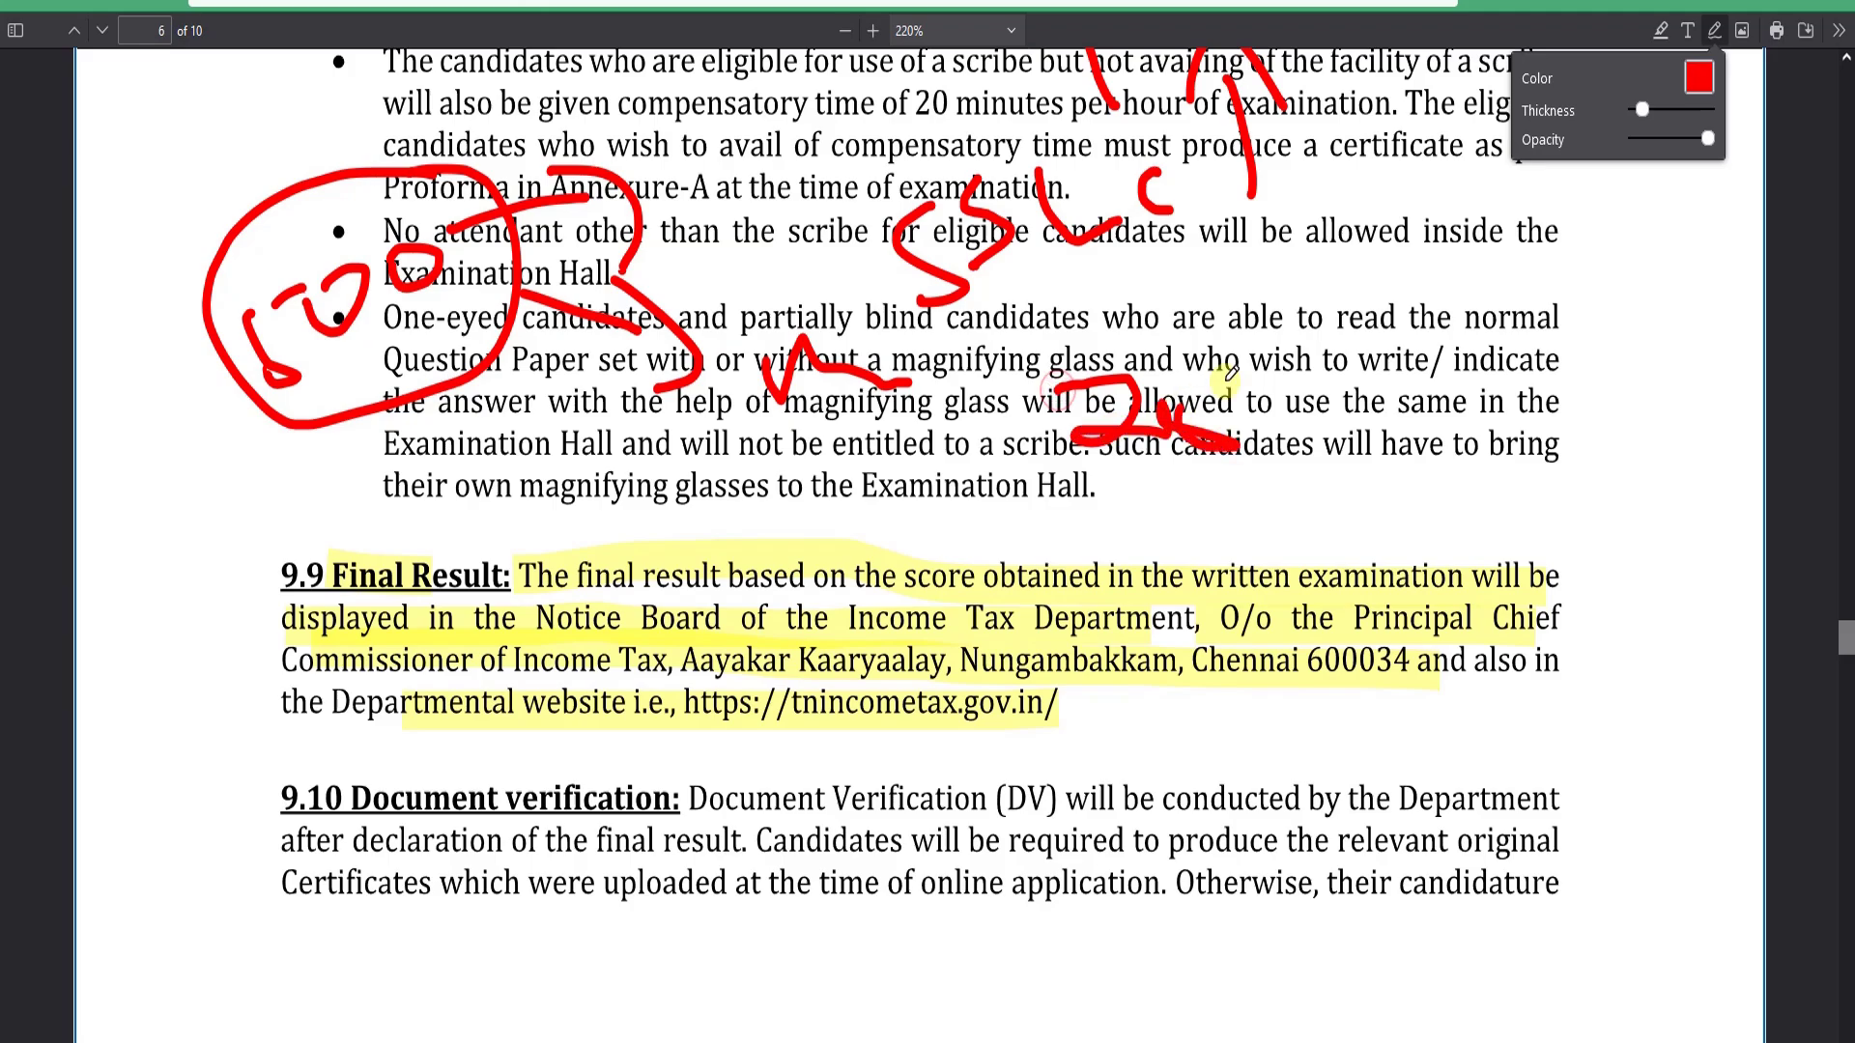
left_click_drag(1256, 379, 1239, 444)
scroll(785, 447, "down", 1)
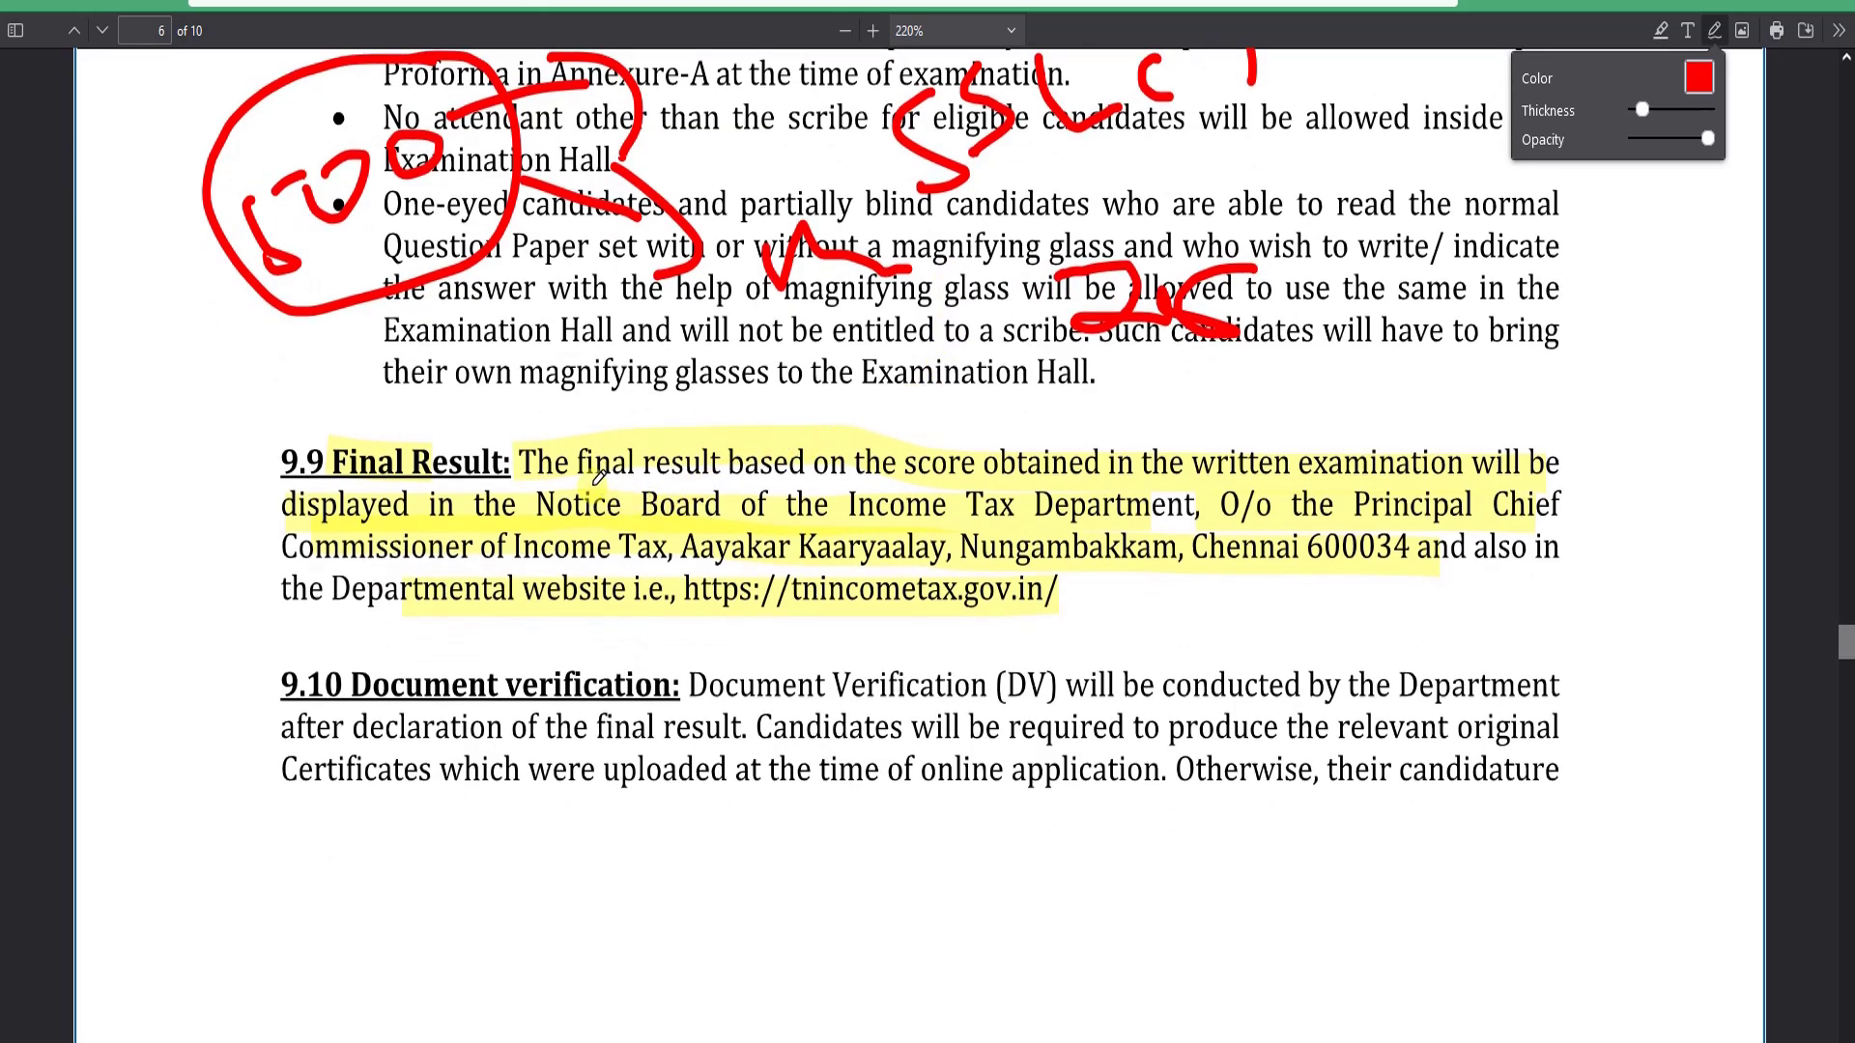
- Tick the Final Result heading, underline its sentence and office address, and circle the website address in red
left_click_drag(435, 451, 577, 437)
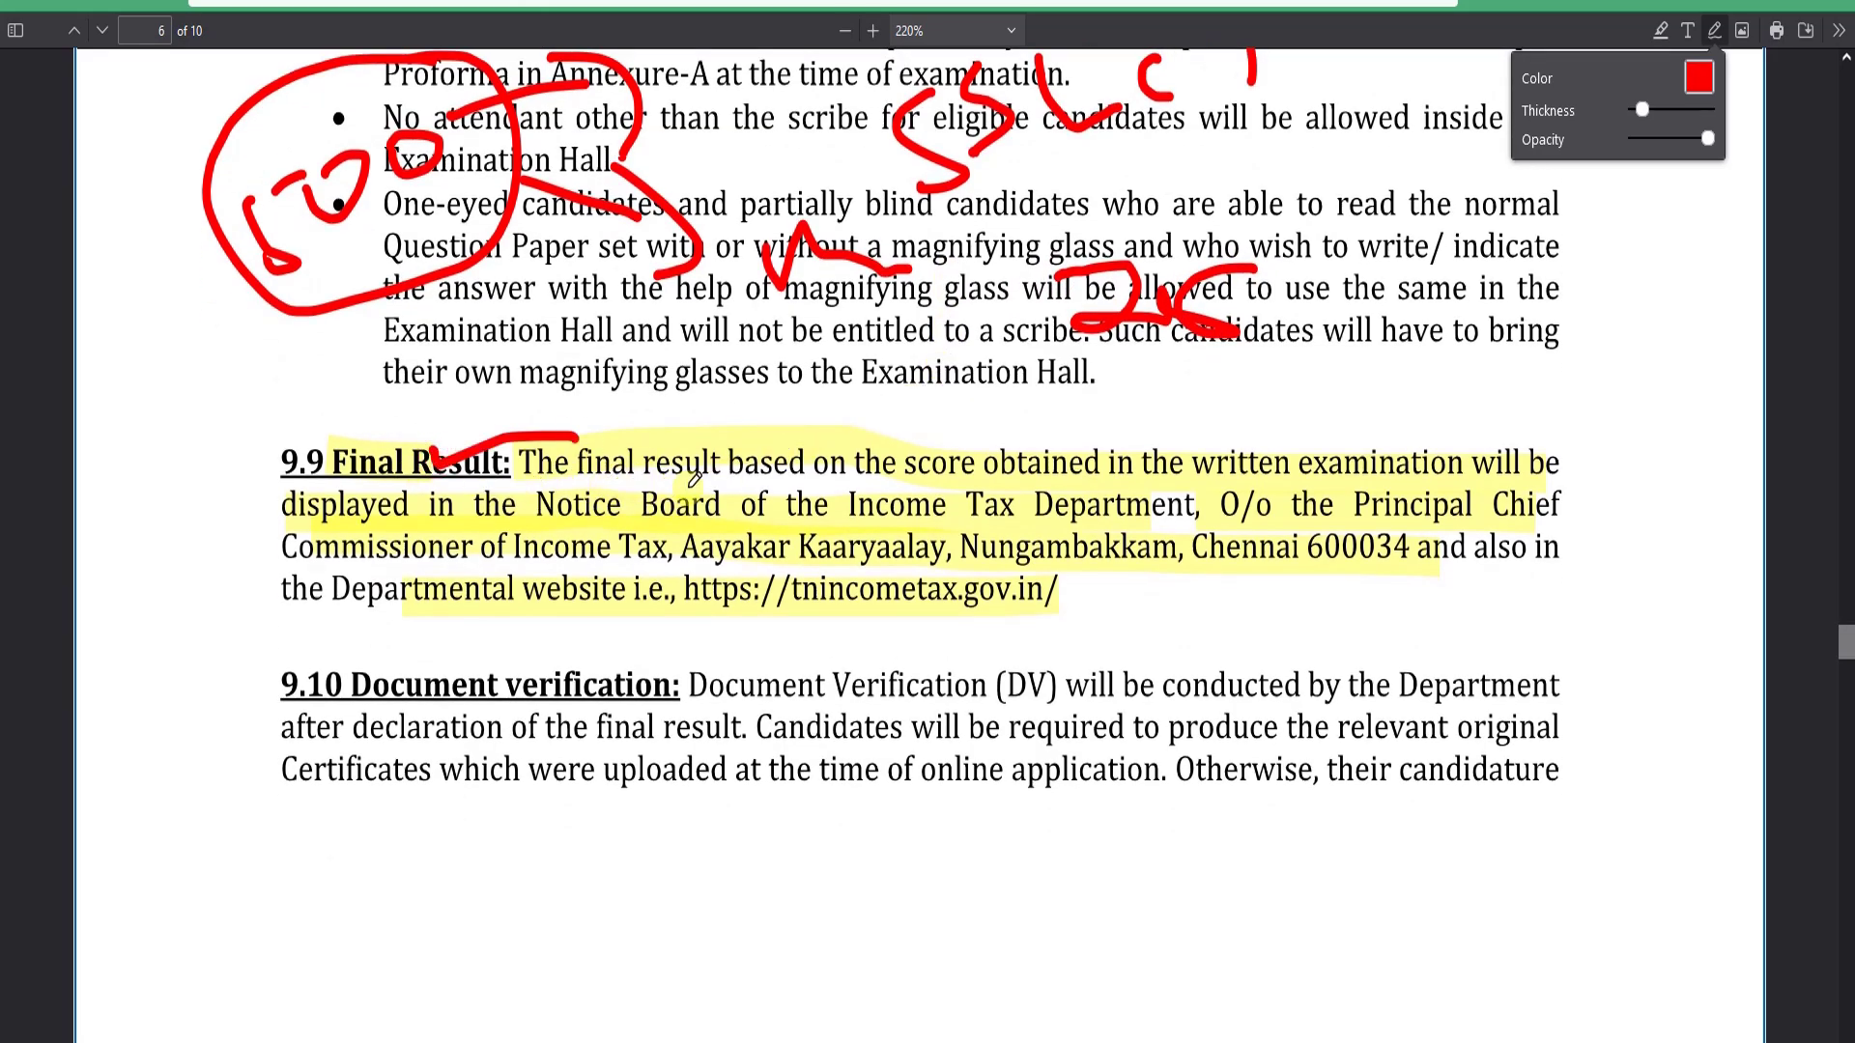
left_click_drag(679, 486, 1194, 499)
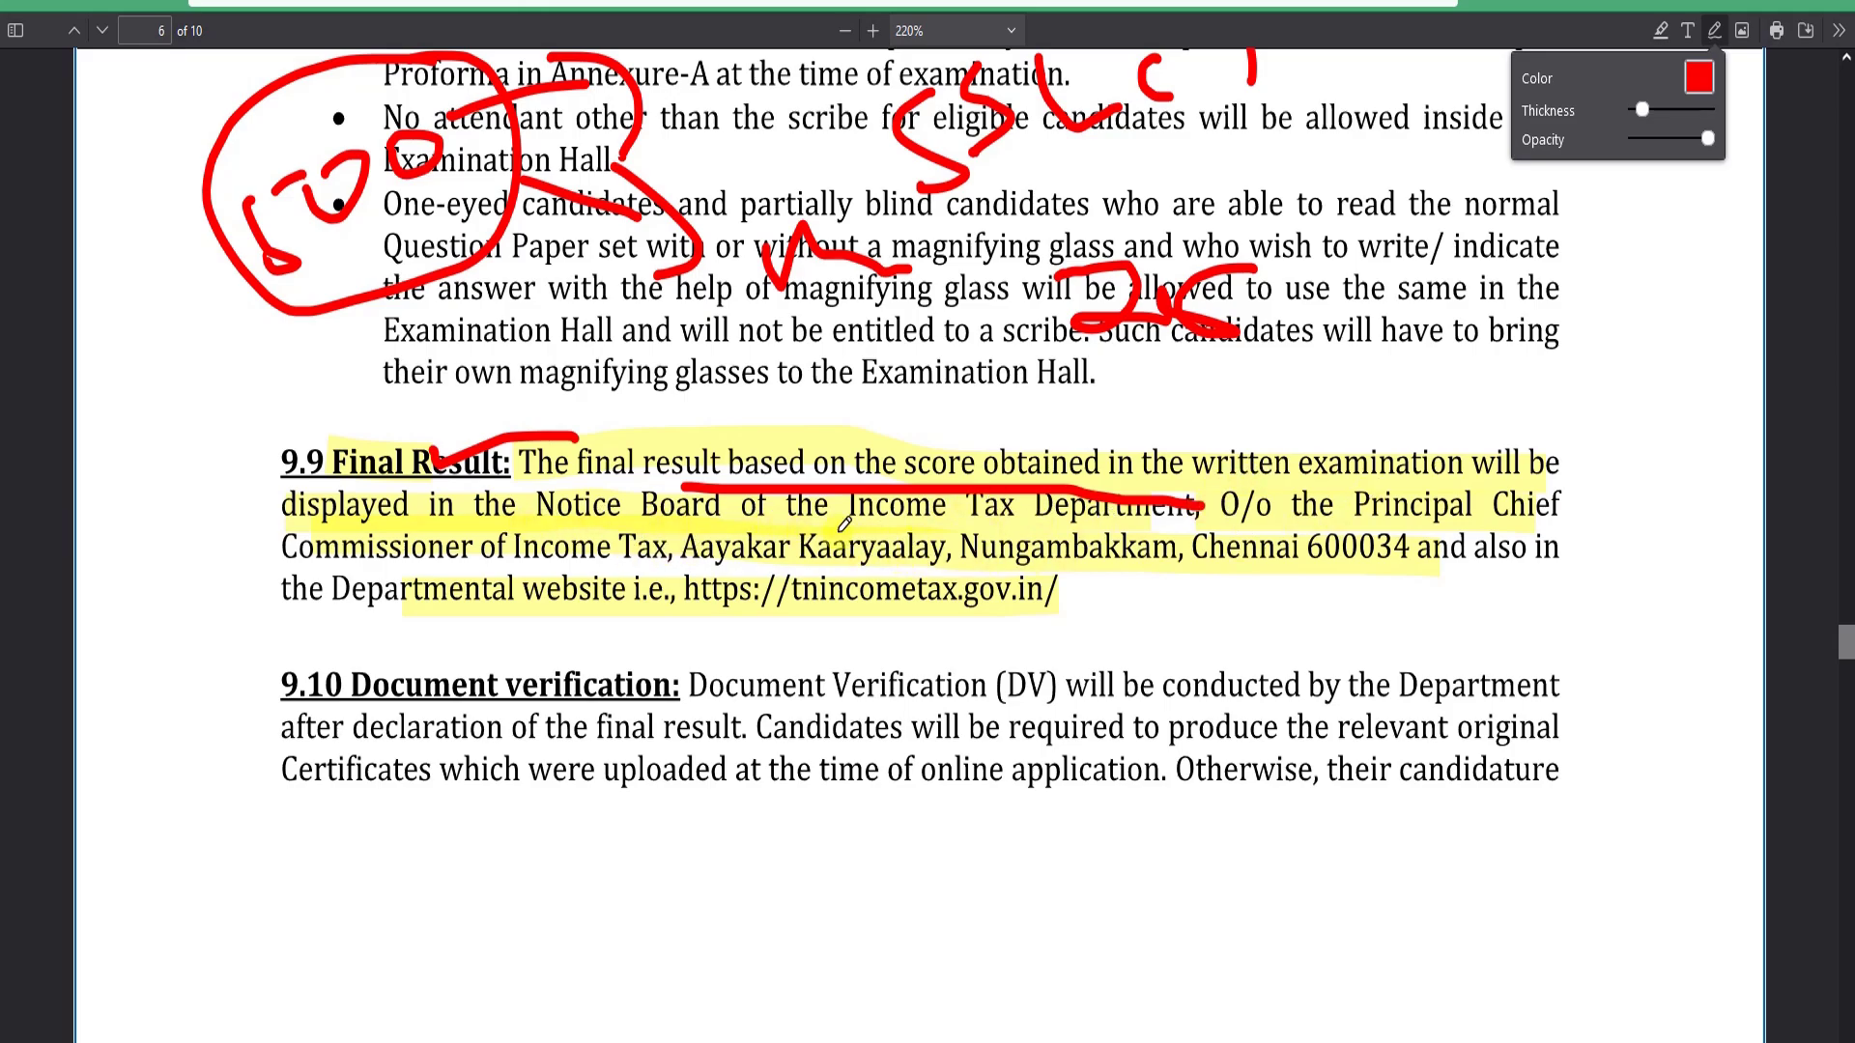
left_click_drag(848, 526, 1154, 548)
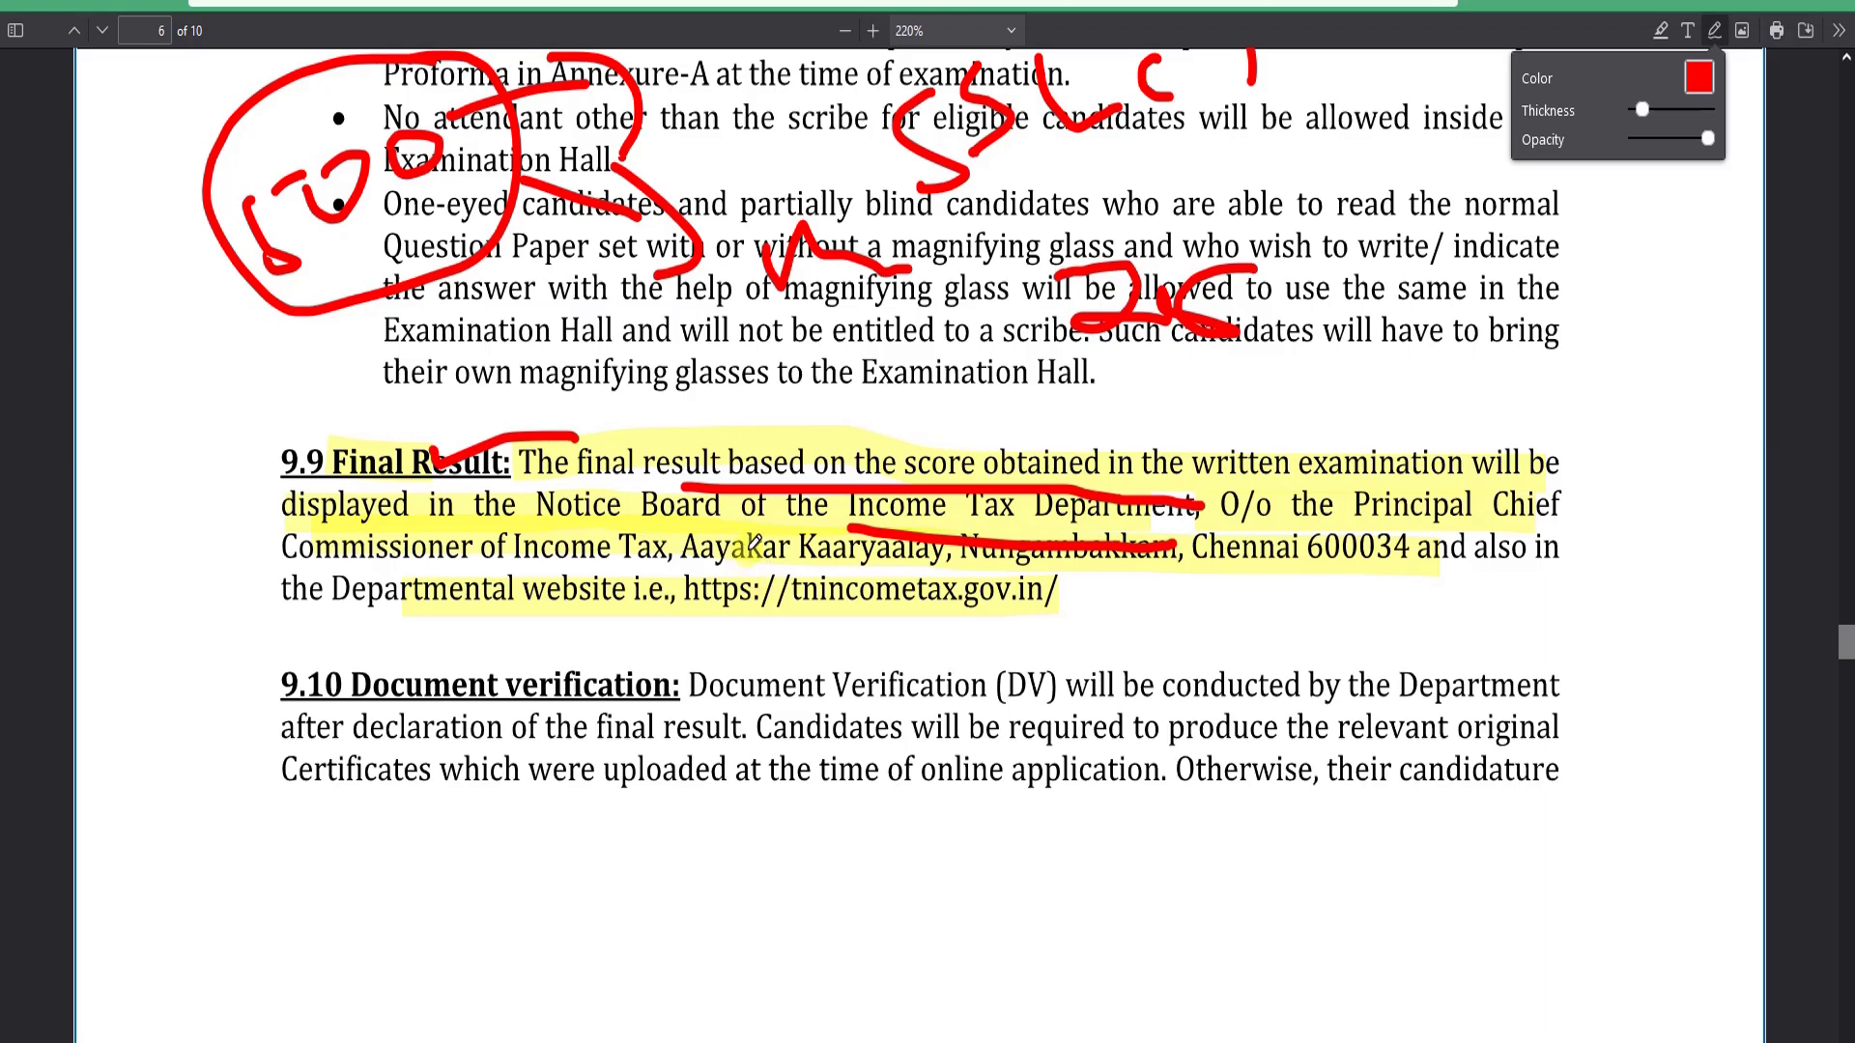
left_click_drag(753, 543, 923, 524)
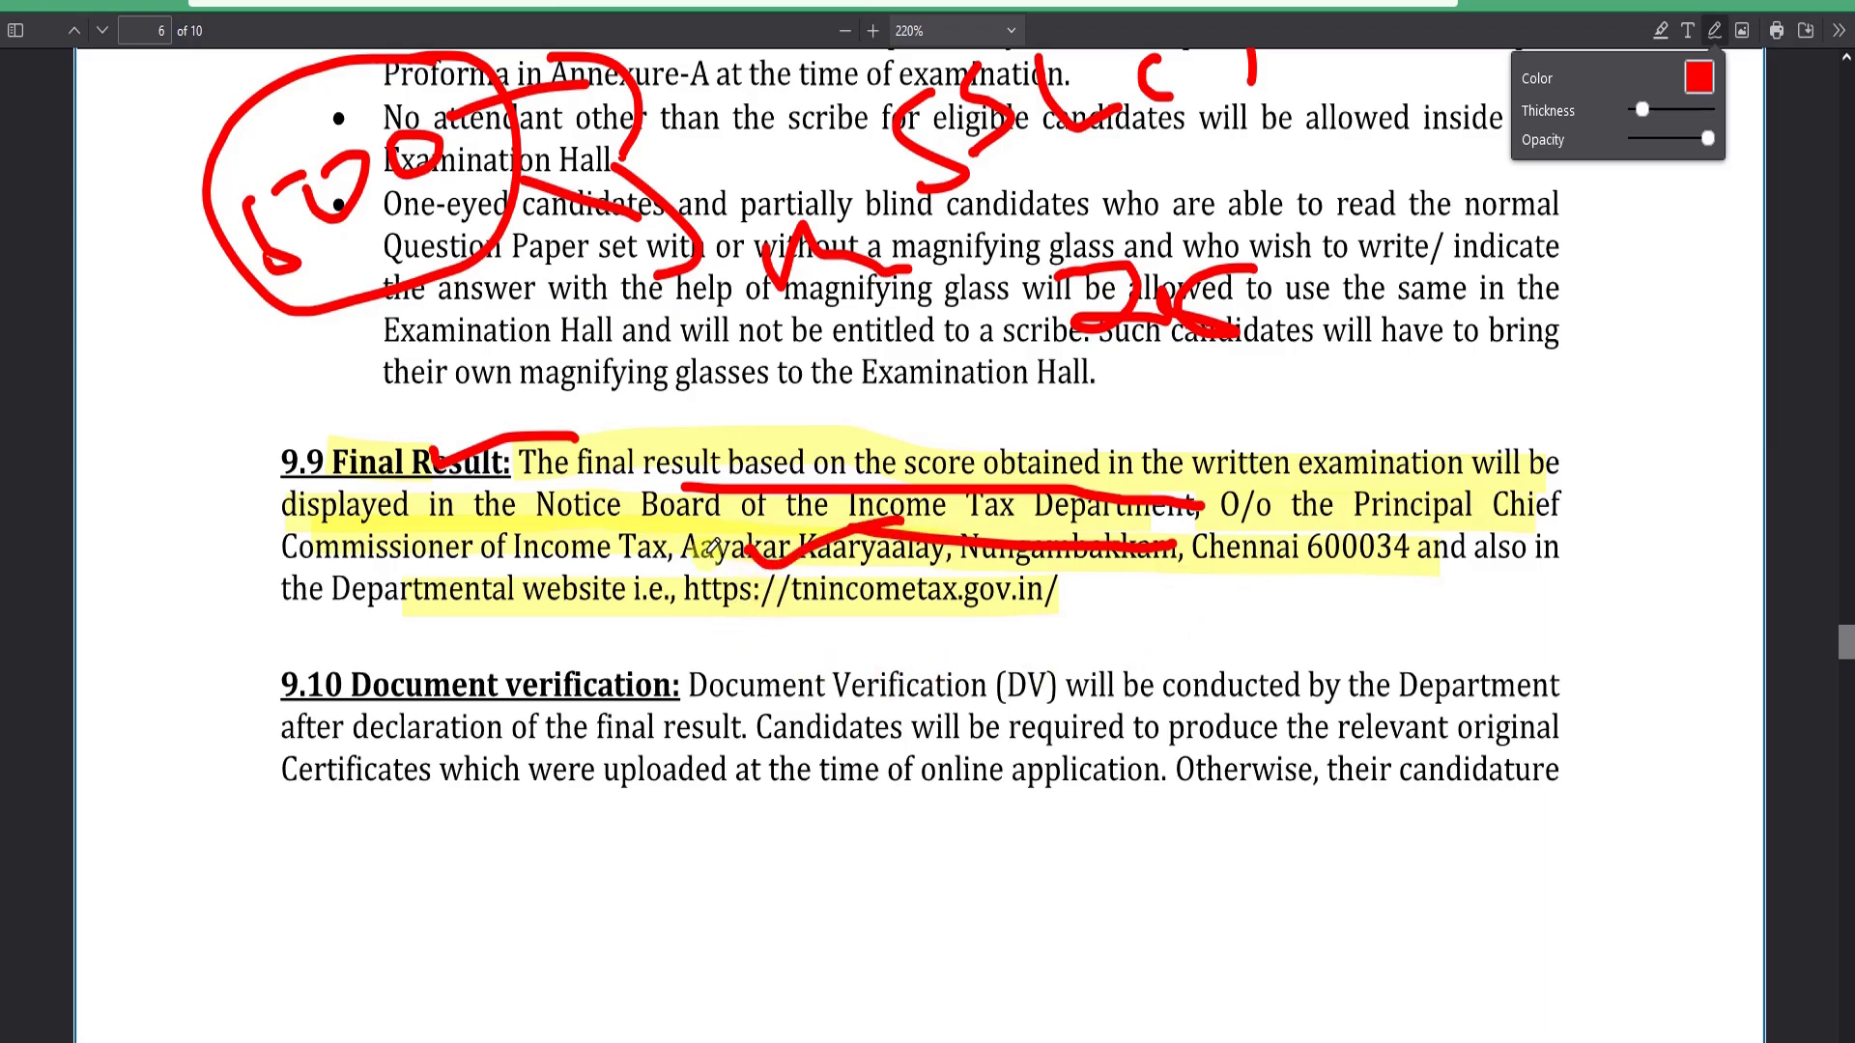
mouse_move(715, 548)
left_mouse_down()
mouse_move(1067, 604)
mouse_move(1159, 568)
mouse_move(1193, 628)
left_mouse_up()
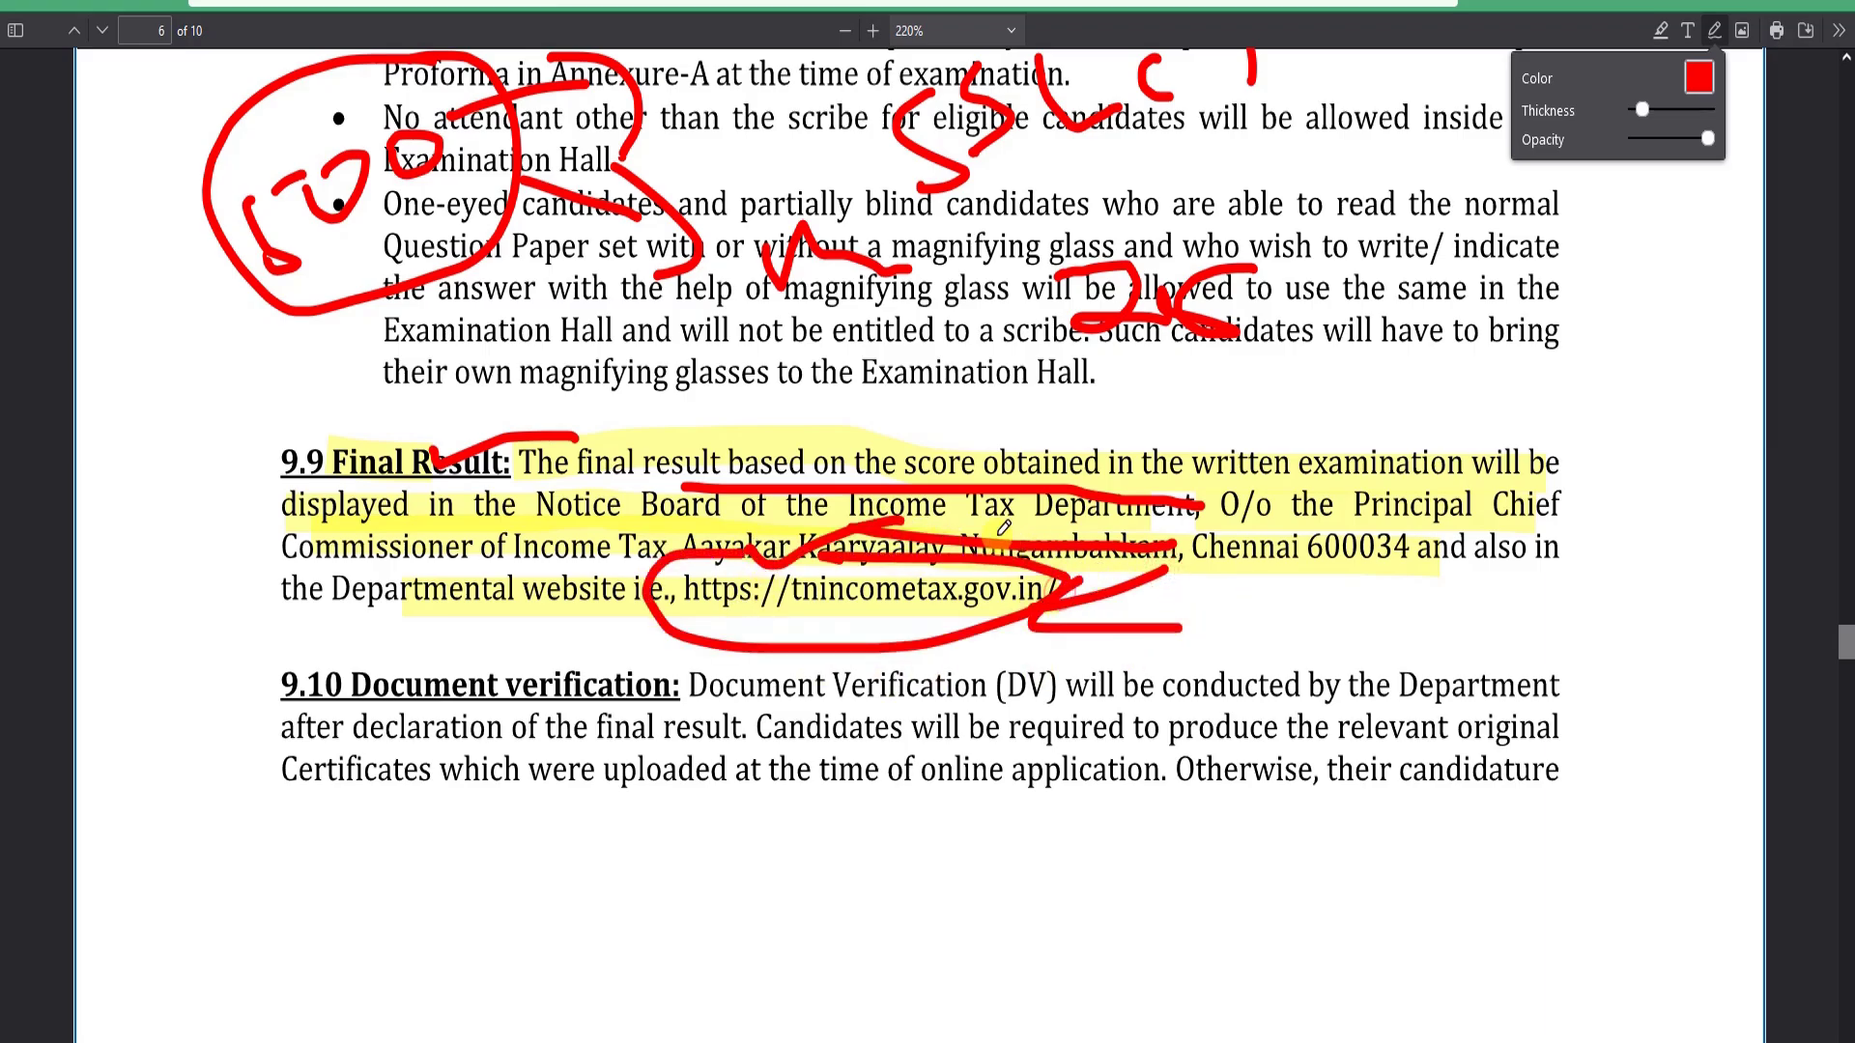
scroll(1005, 527, "down", 15)
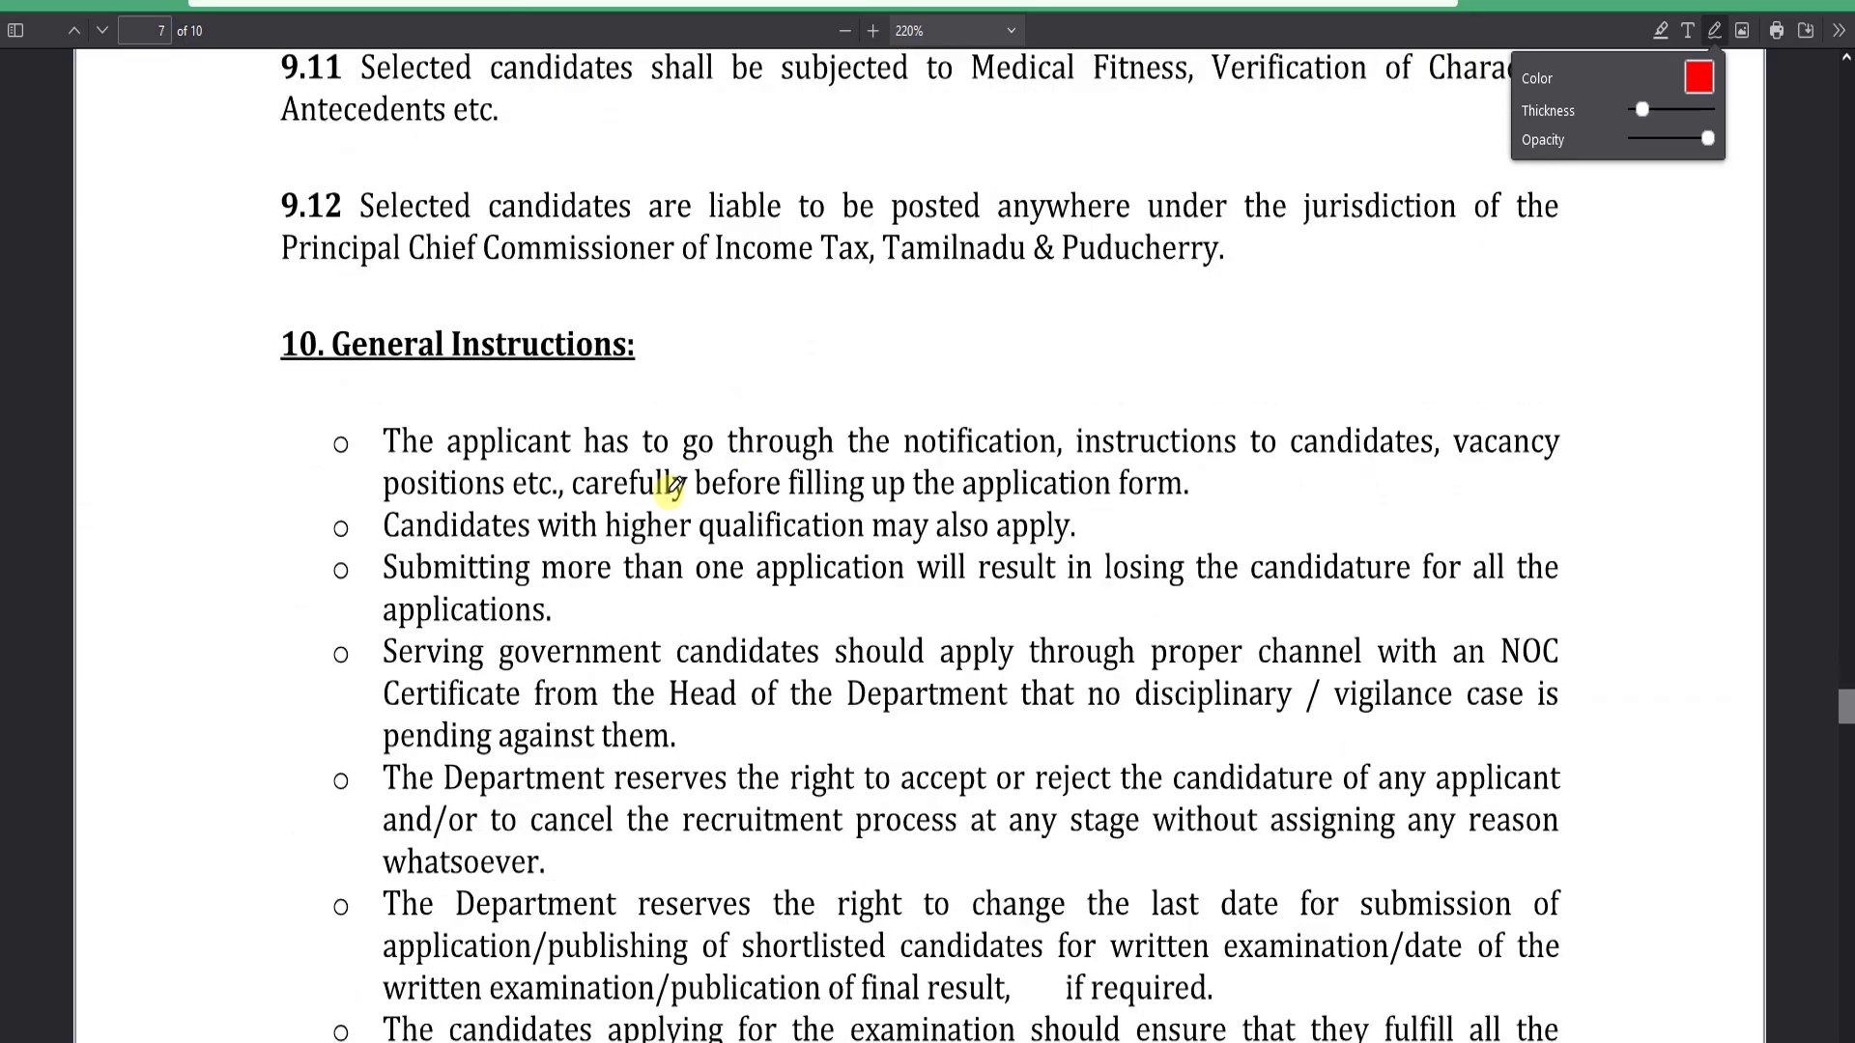
scroll(673, 488, "down", 20)
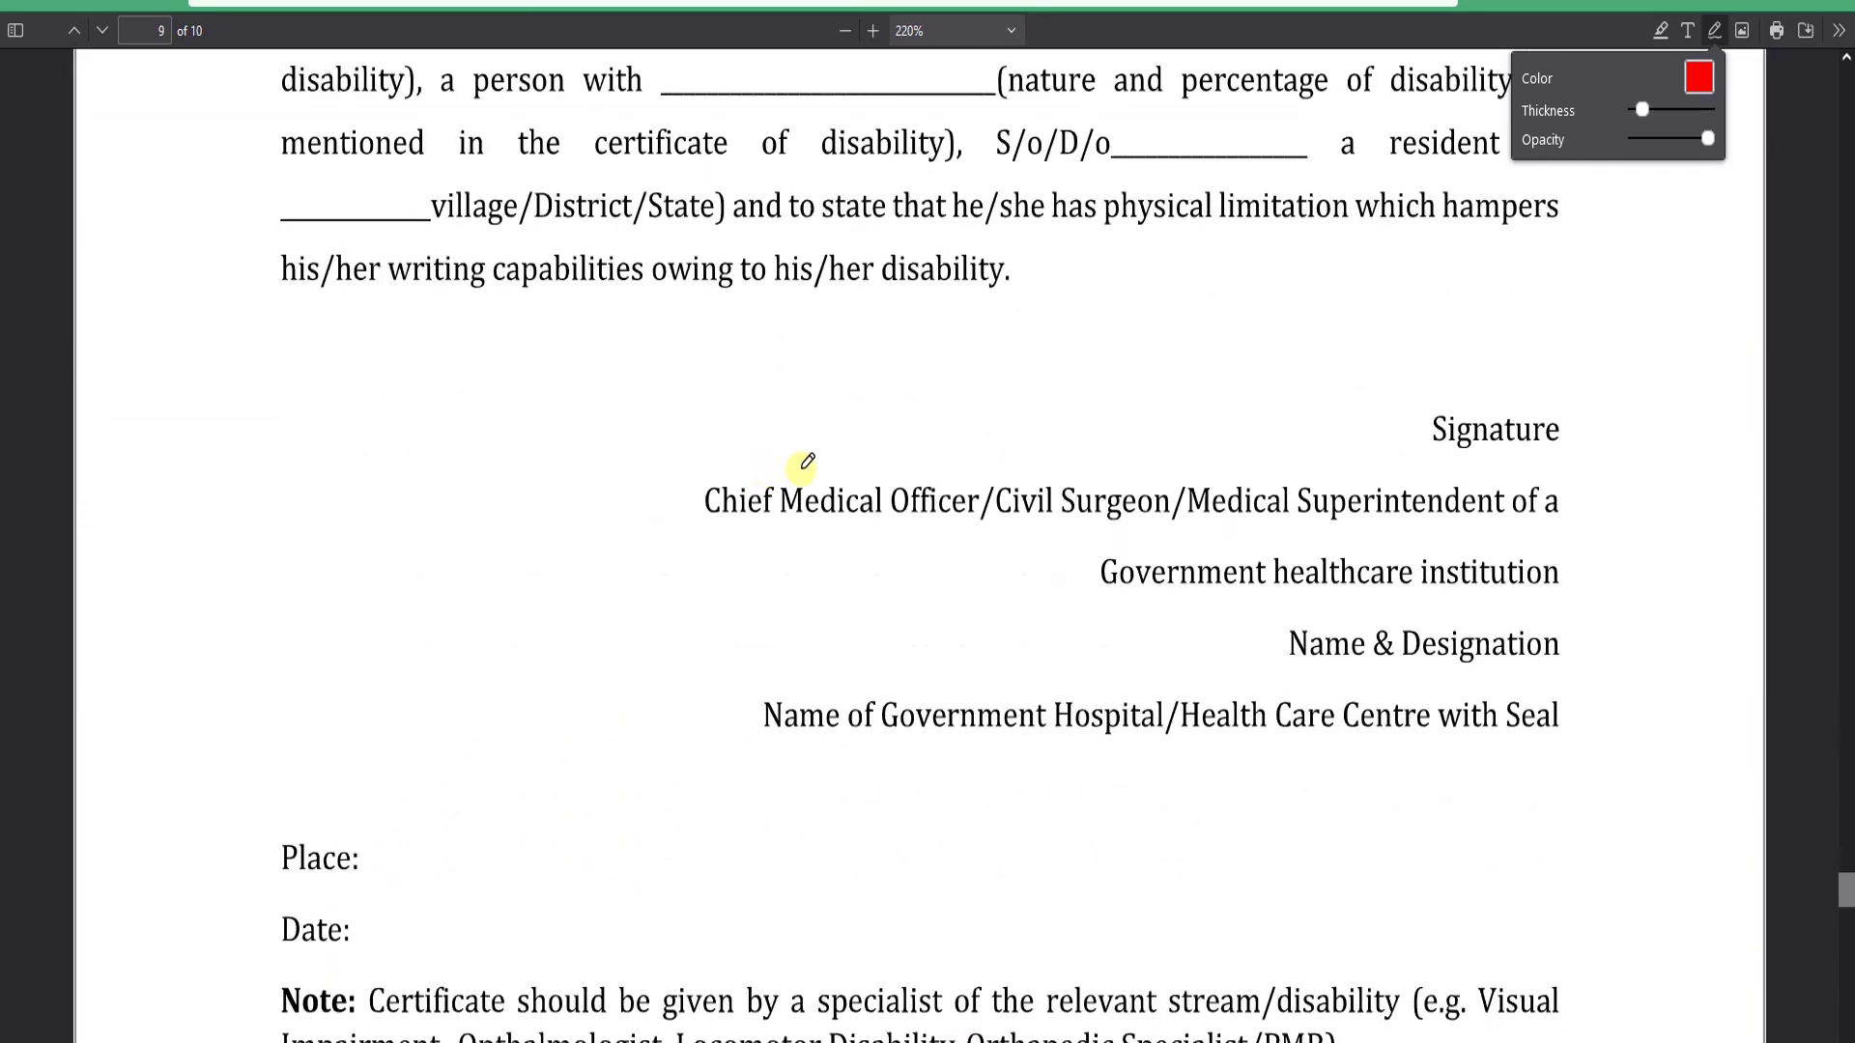
scroll(966, 459, "down", 5)
scroll(1175, 455, "up", 5)
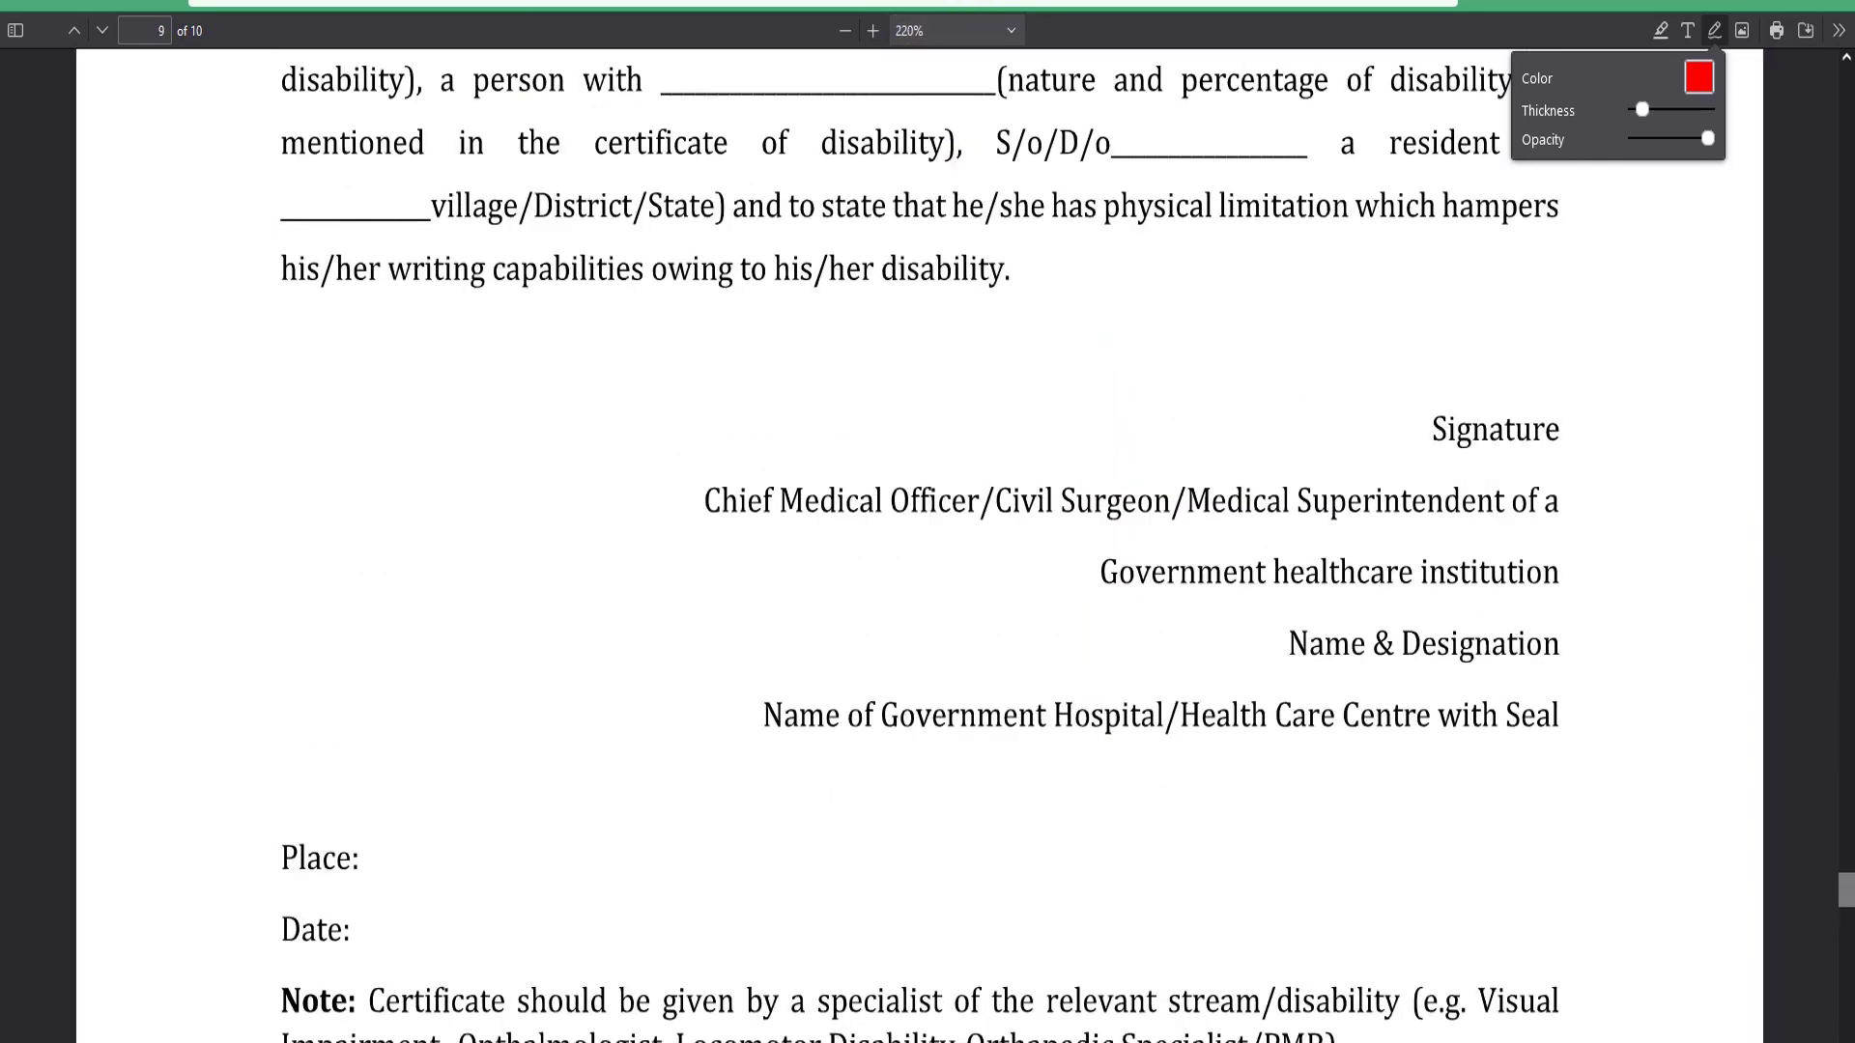
- Close the recruitment notice PDF without saving its annotations
left_click(1510, 5)
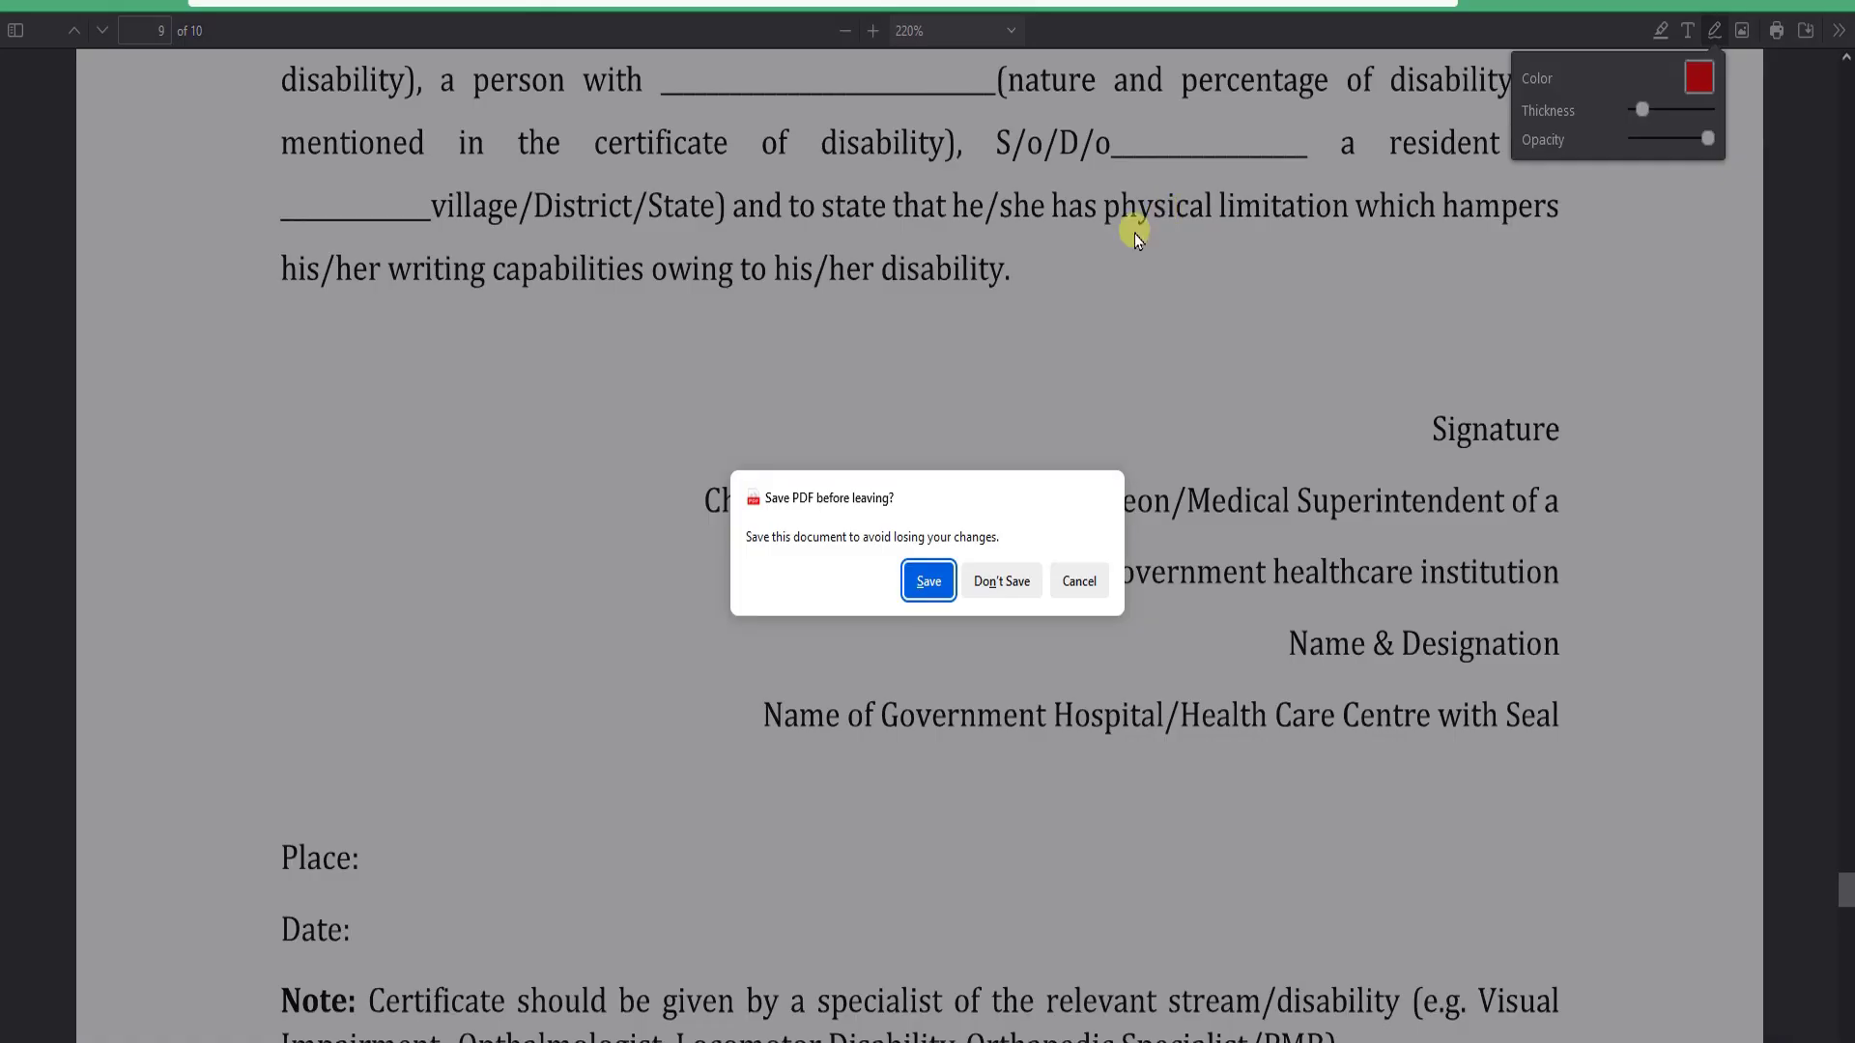
left_click(1002, 585)
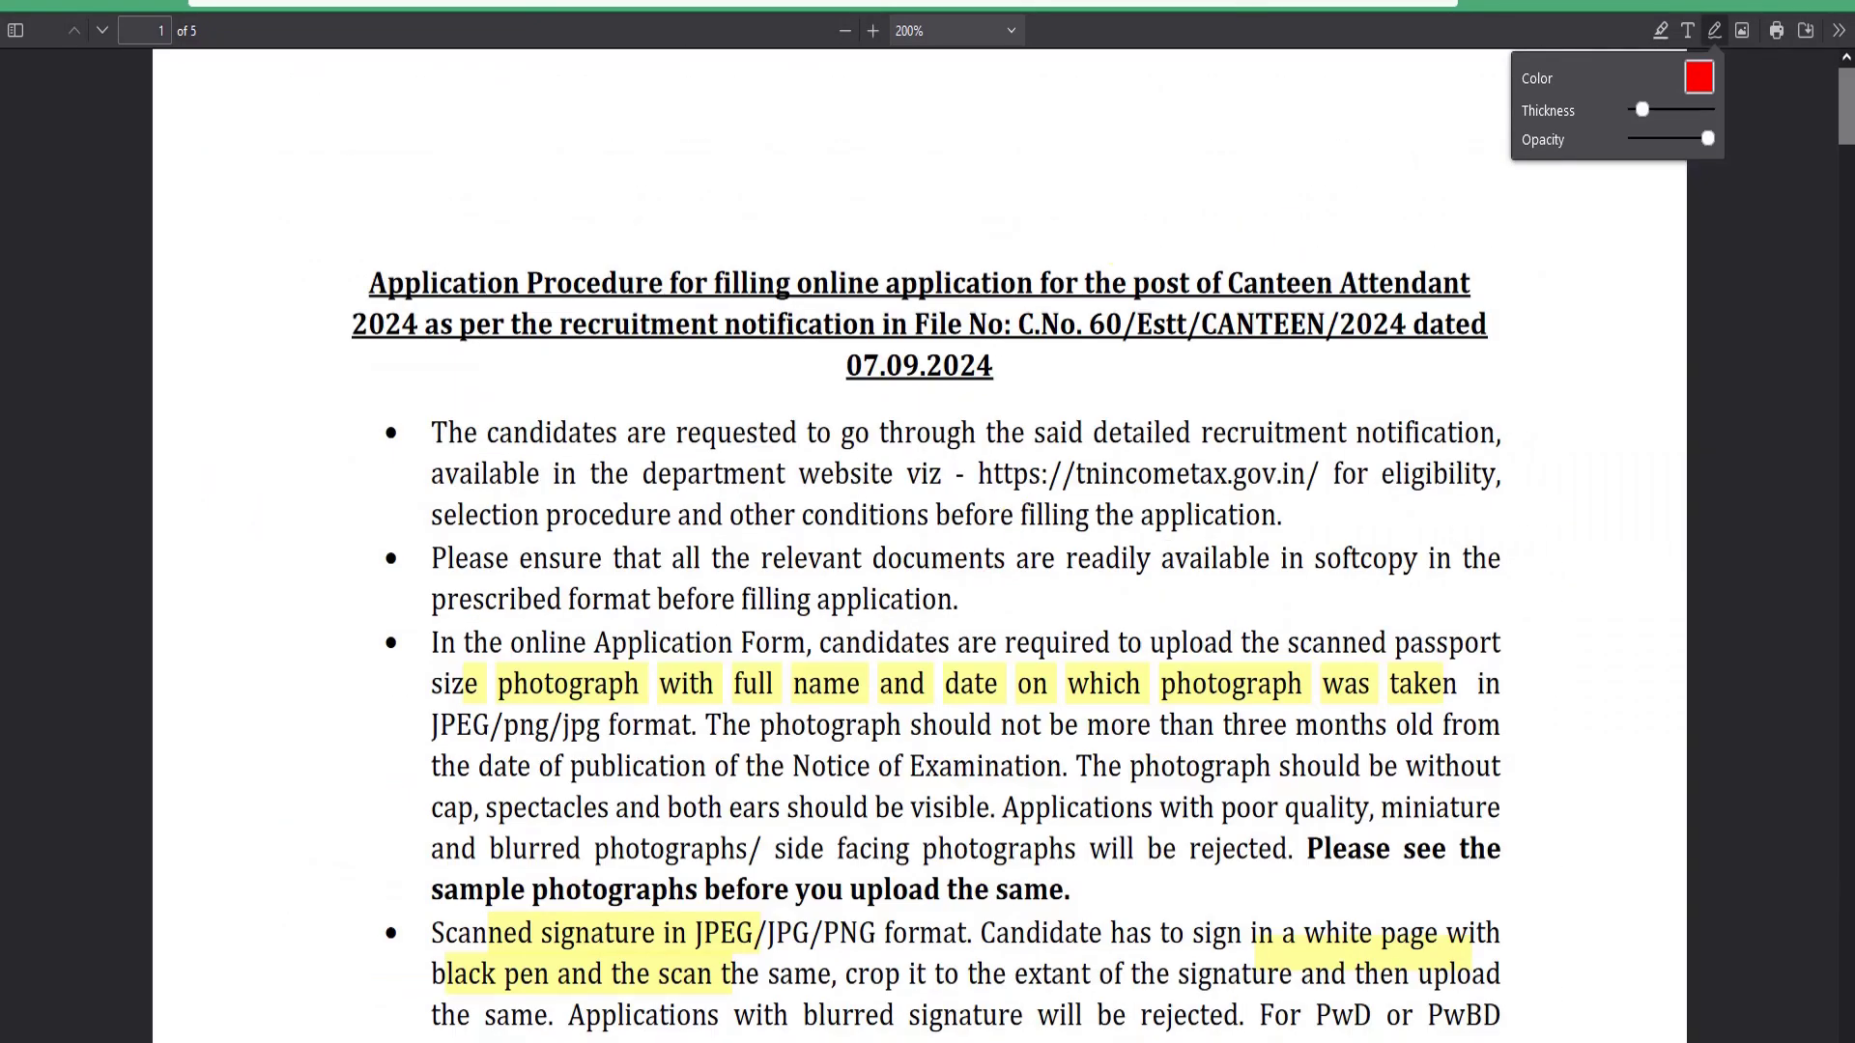
scroll(628, 521, "down", 3)
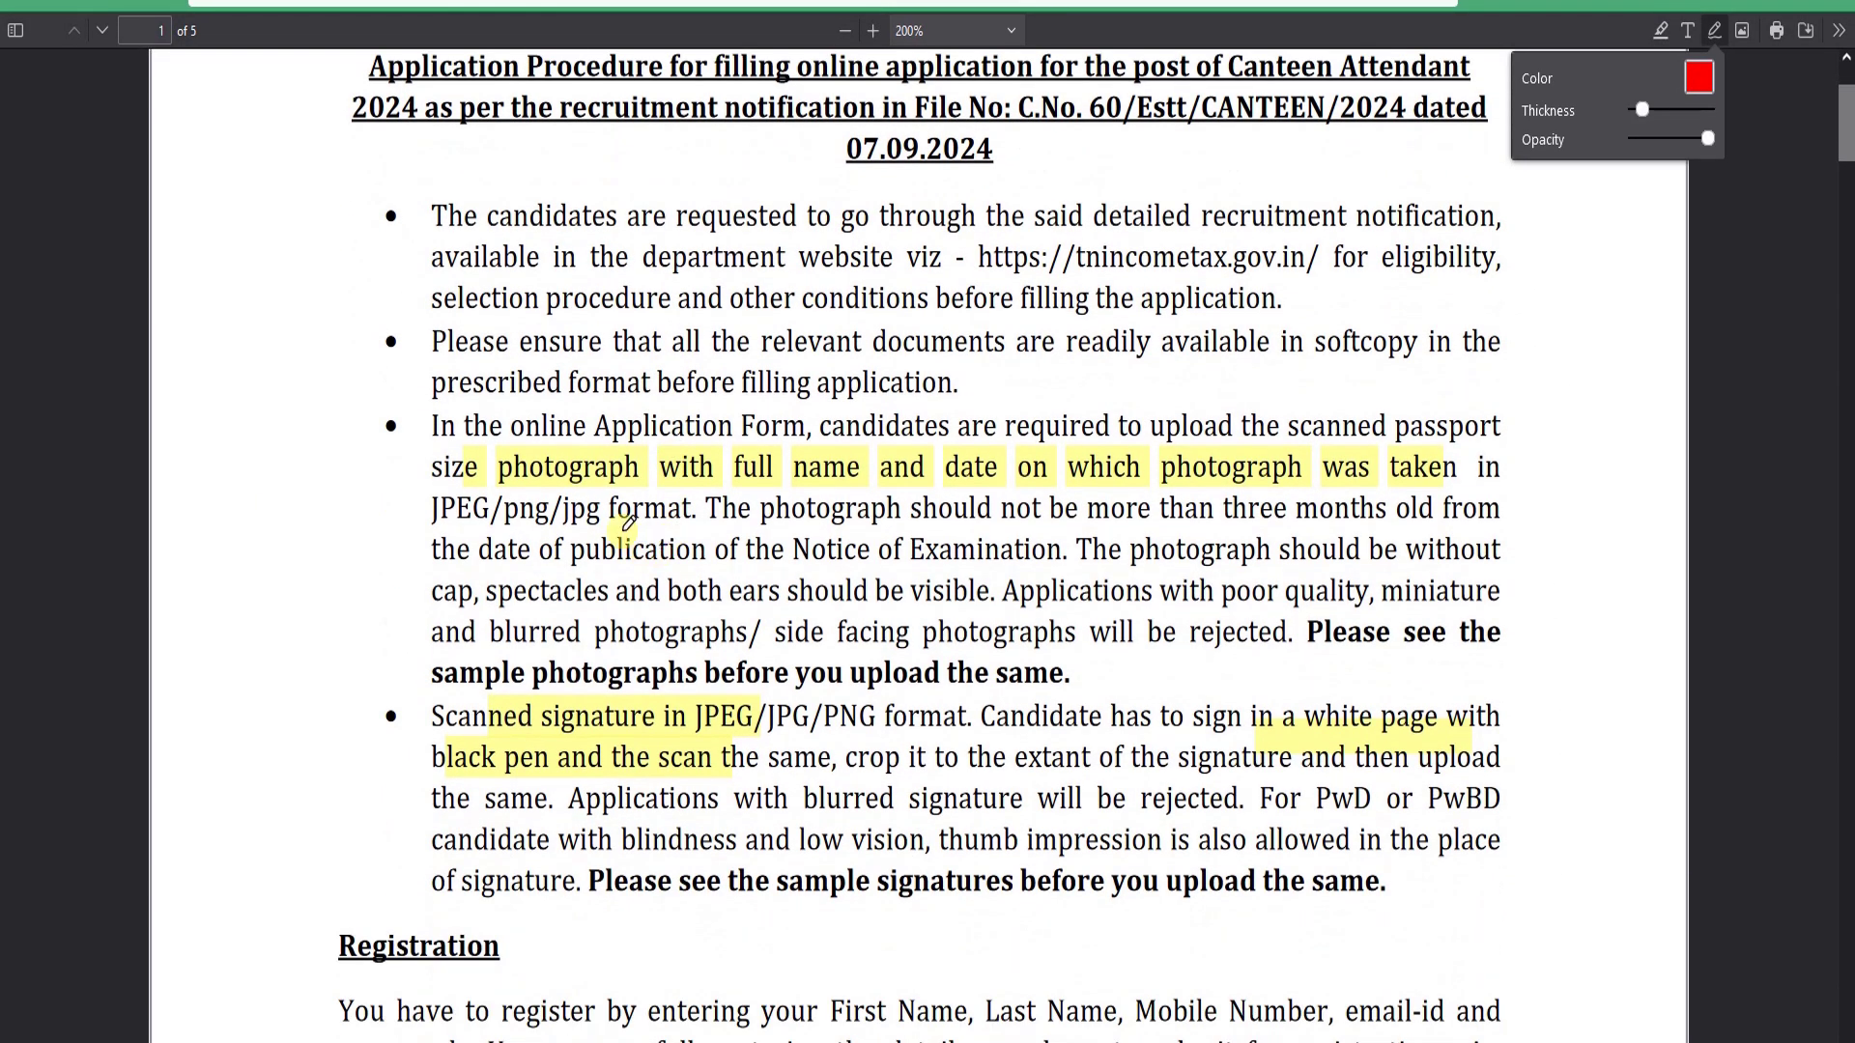
- Underline the photograph full-name-and-date requirement in red in the procedure PDF
left_click_drag(645, 488, 935, 450)
scroll(937, 483, "down", 3)
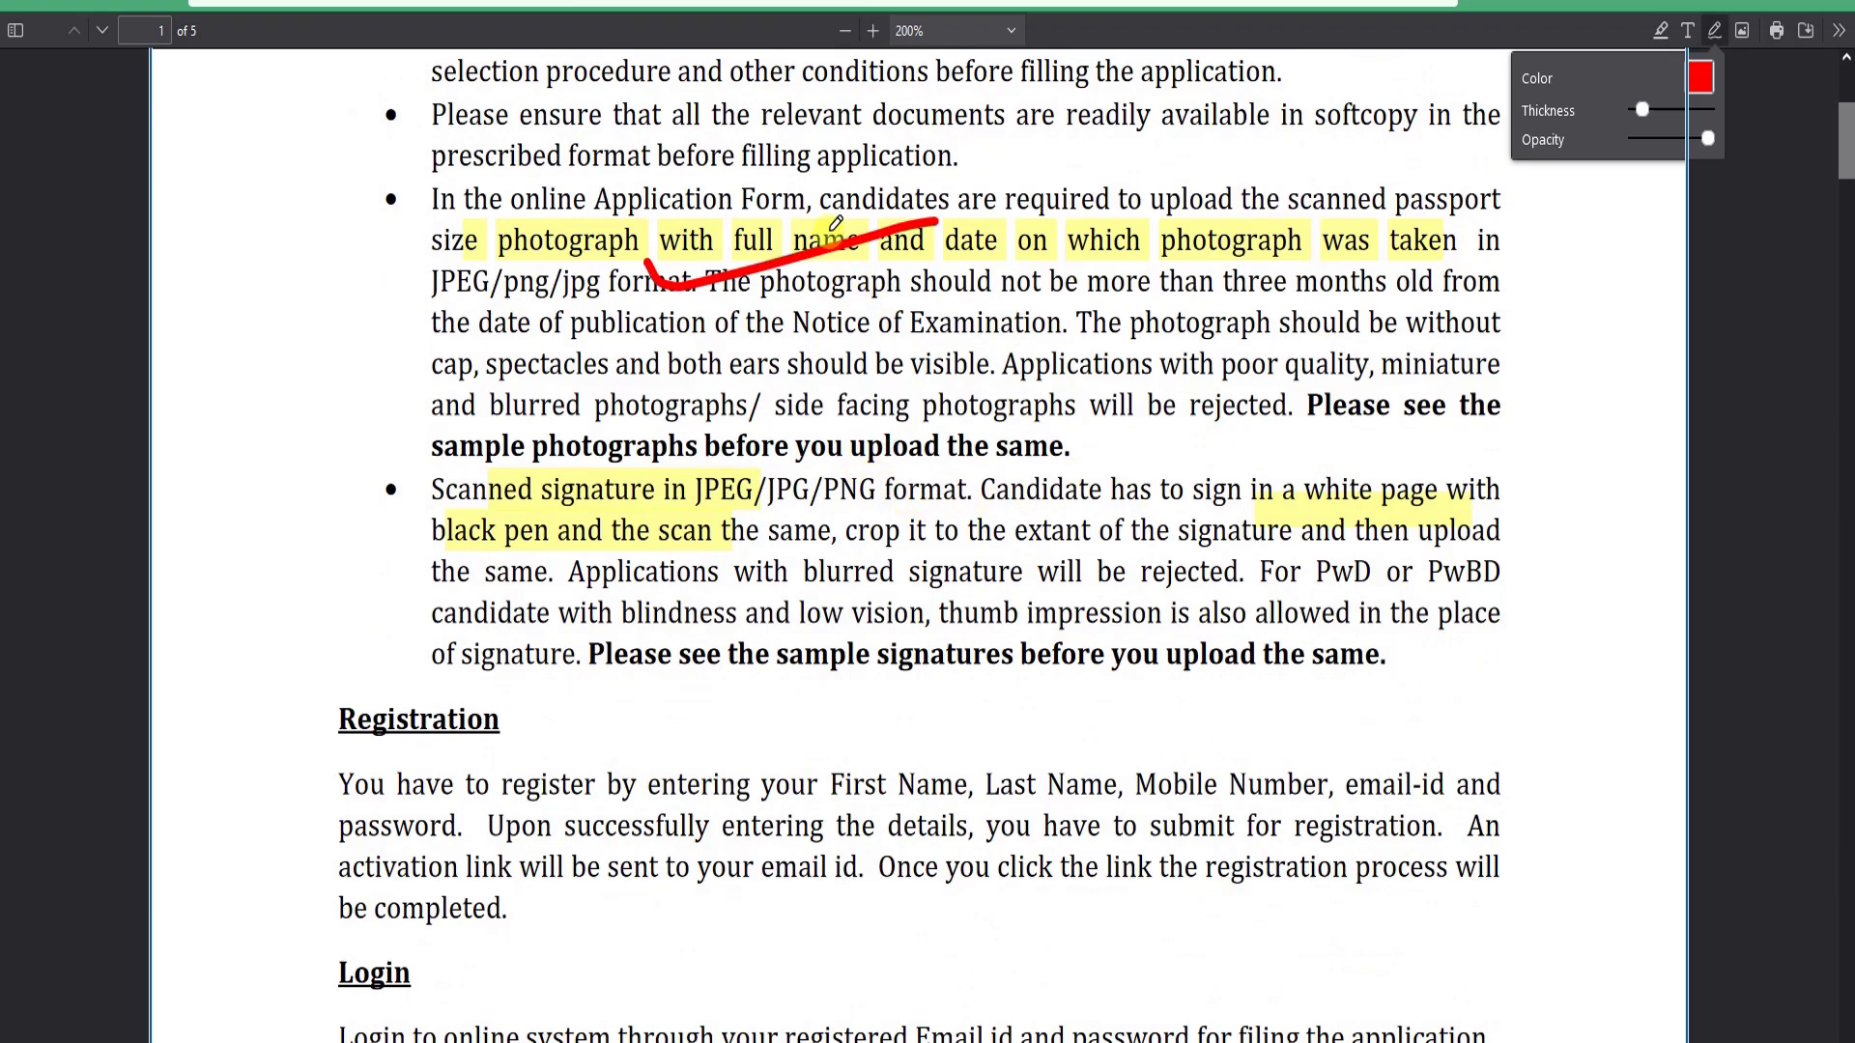
mouse_move(778, 240)
left_mouse_down()
mouse_move(891, 278)
mouse_move(1064, 278)
mouse_move(947, 201)
left_mouse_up()
scroll(695, 440, "down", 3)
scroll(695, 439, "down", 20)
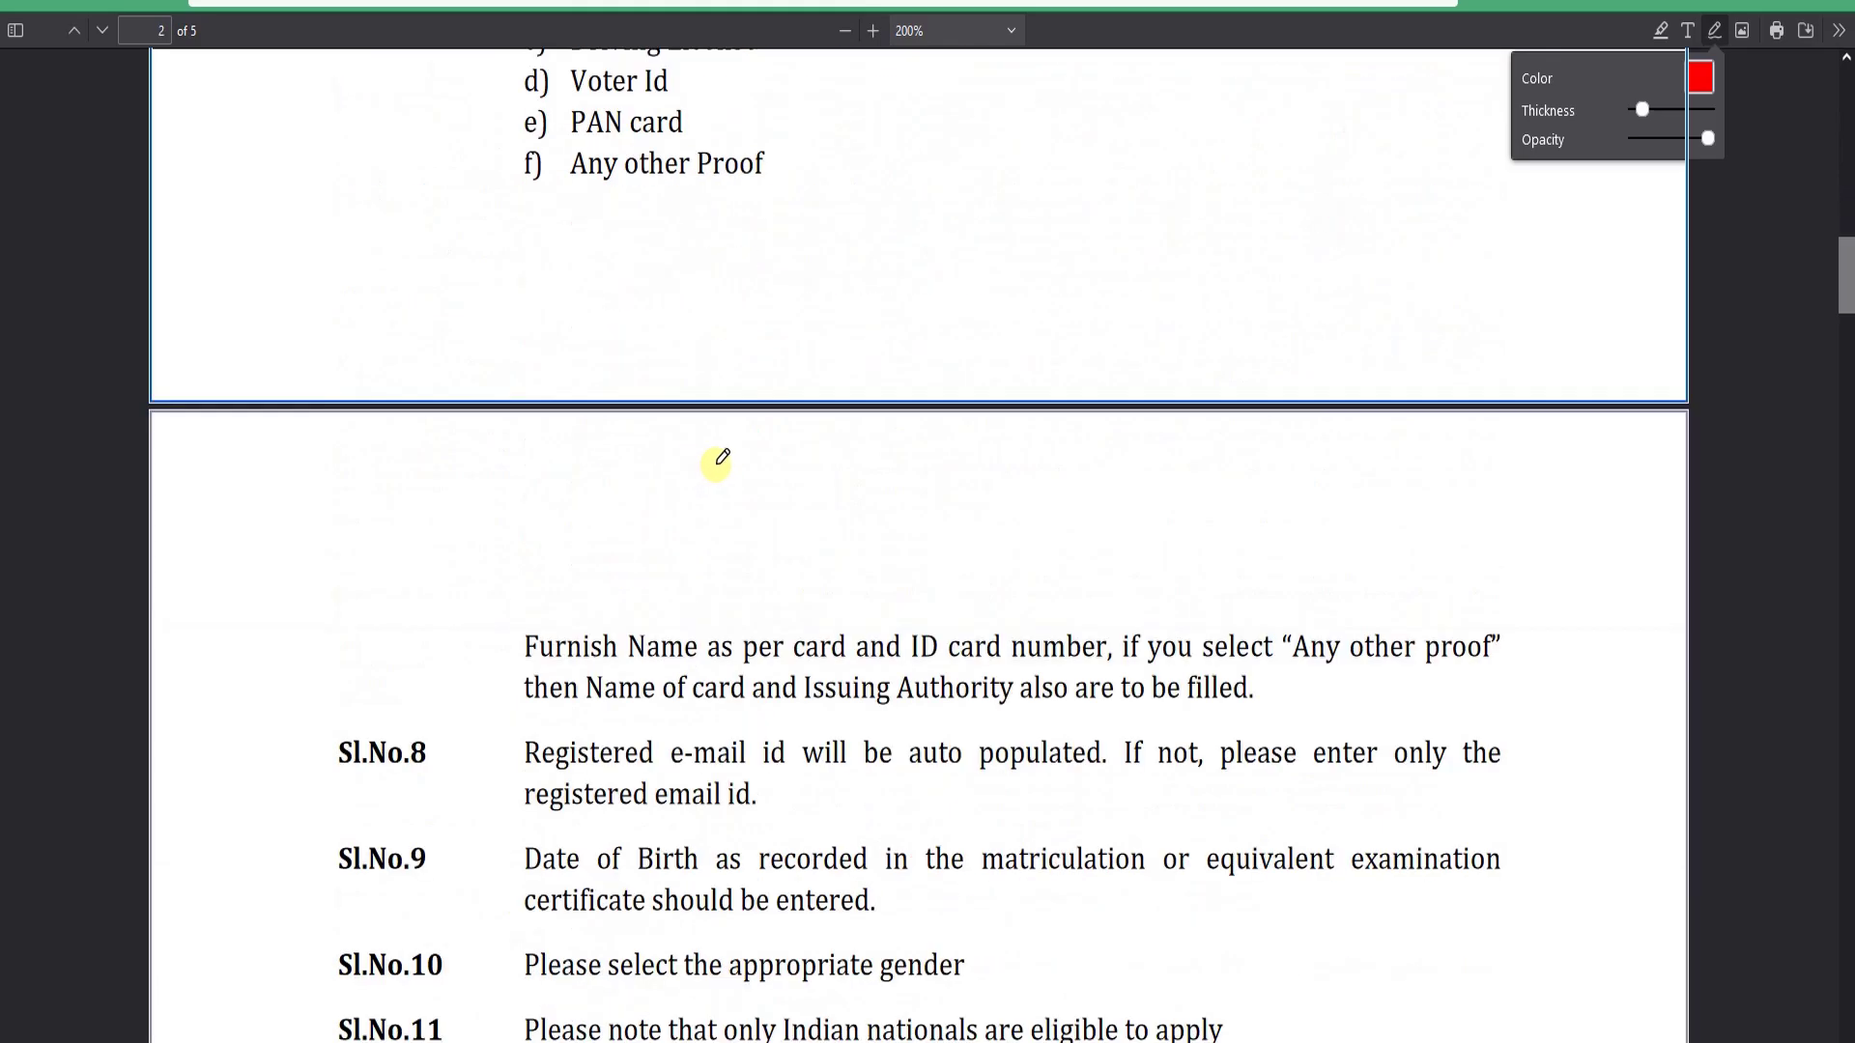
scroll(769, 462, "down", 20)
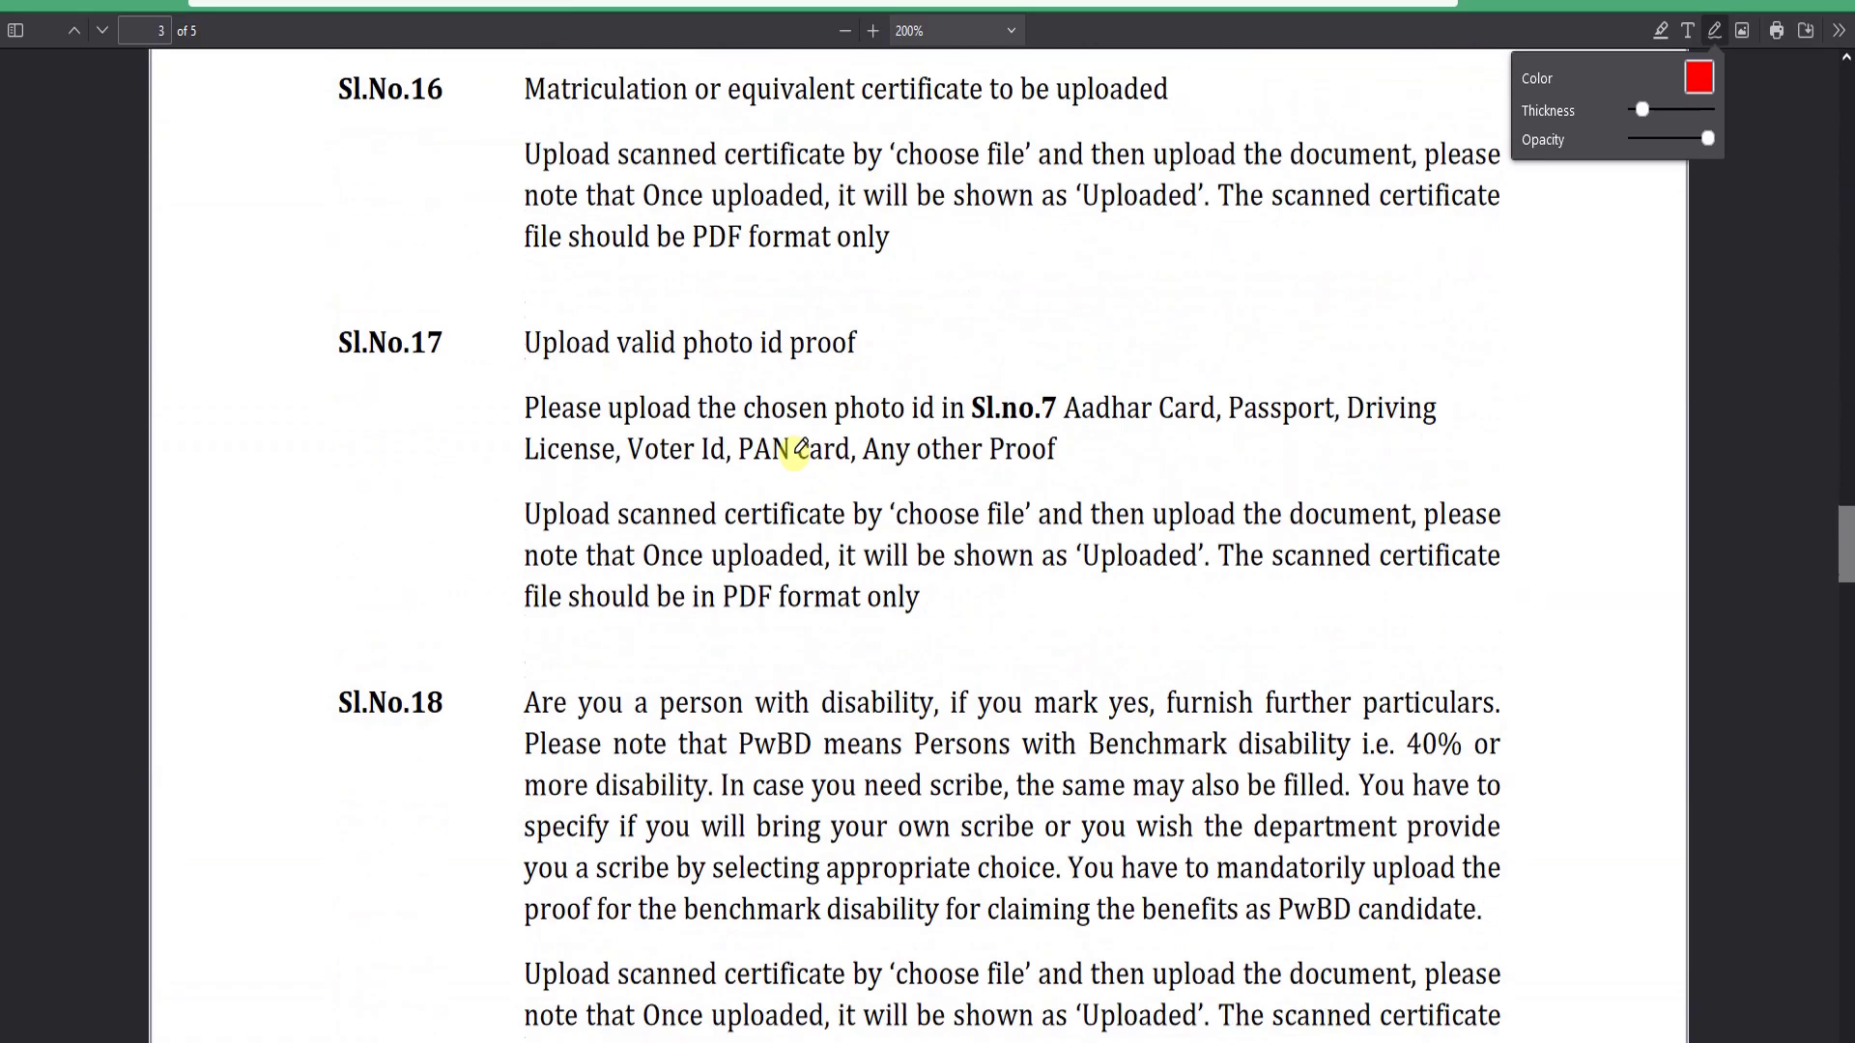
scroll(807, 449, "down", 9)
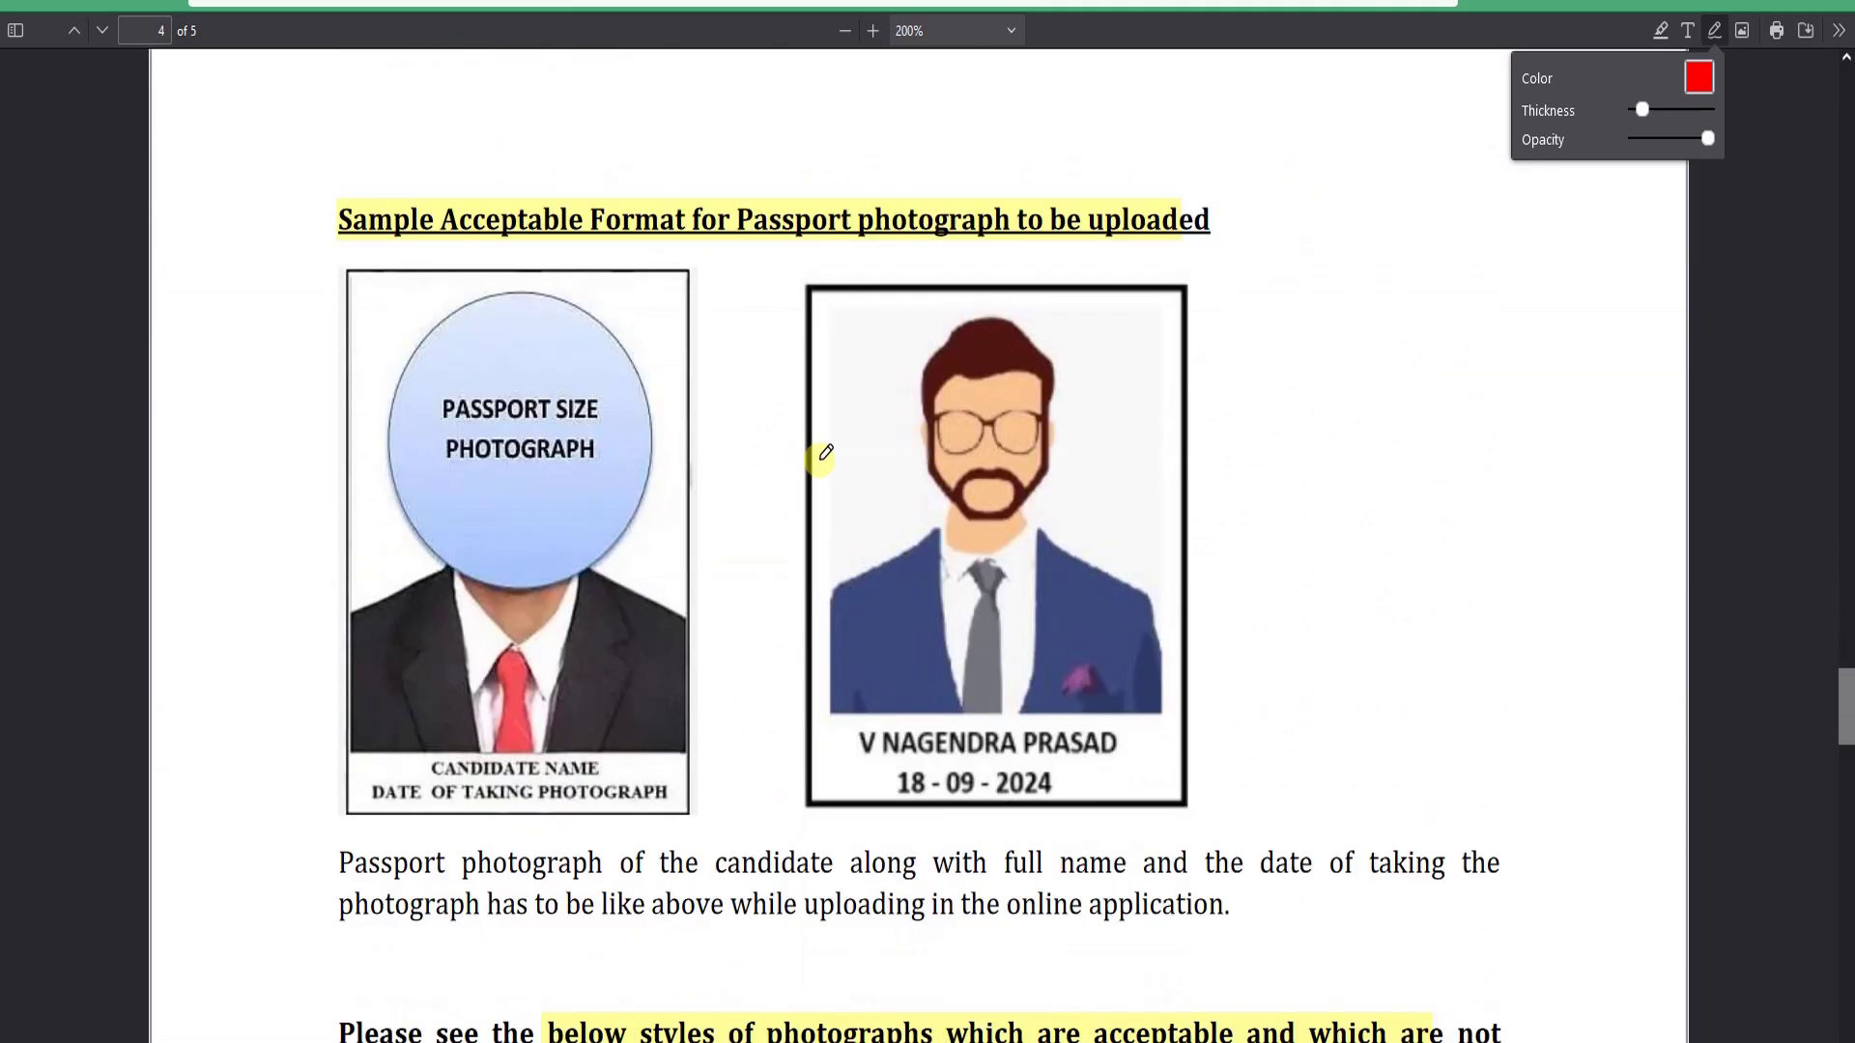
- Mark the sample candidate name, circle the date 18-09-2024, and write a circled 3 with a tick in red
scroll(730, 638, "down", 4)
scroll(908, 593, "up", 2)
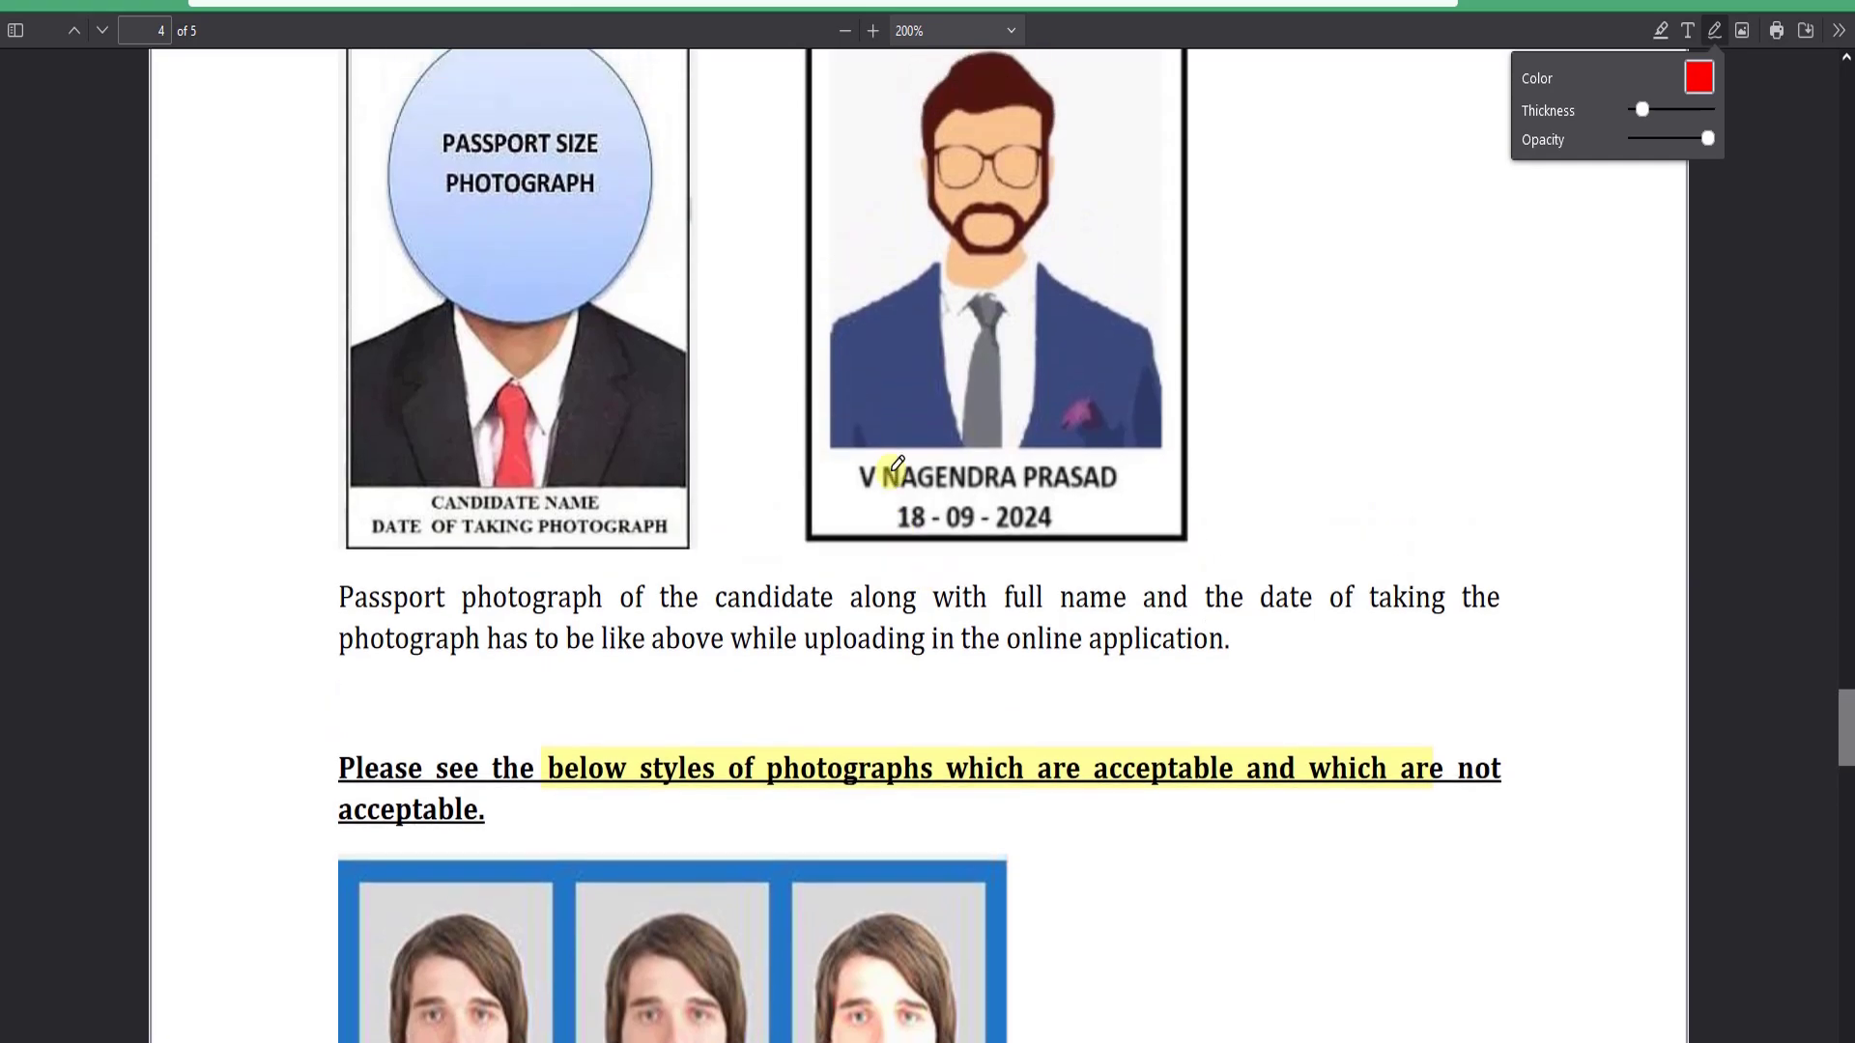
mouse_move(859, 491)
left_mouse_down()
mouse_move(850, 514)
mouse_move(923, 537)
mouse_move(1143, 515)
mouse_move(839, 493)
left_mouse_up()
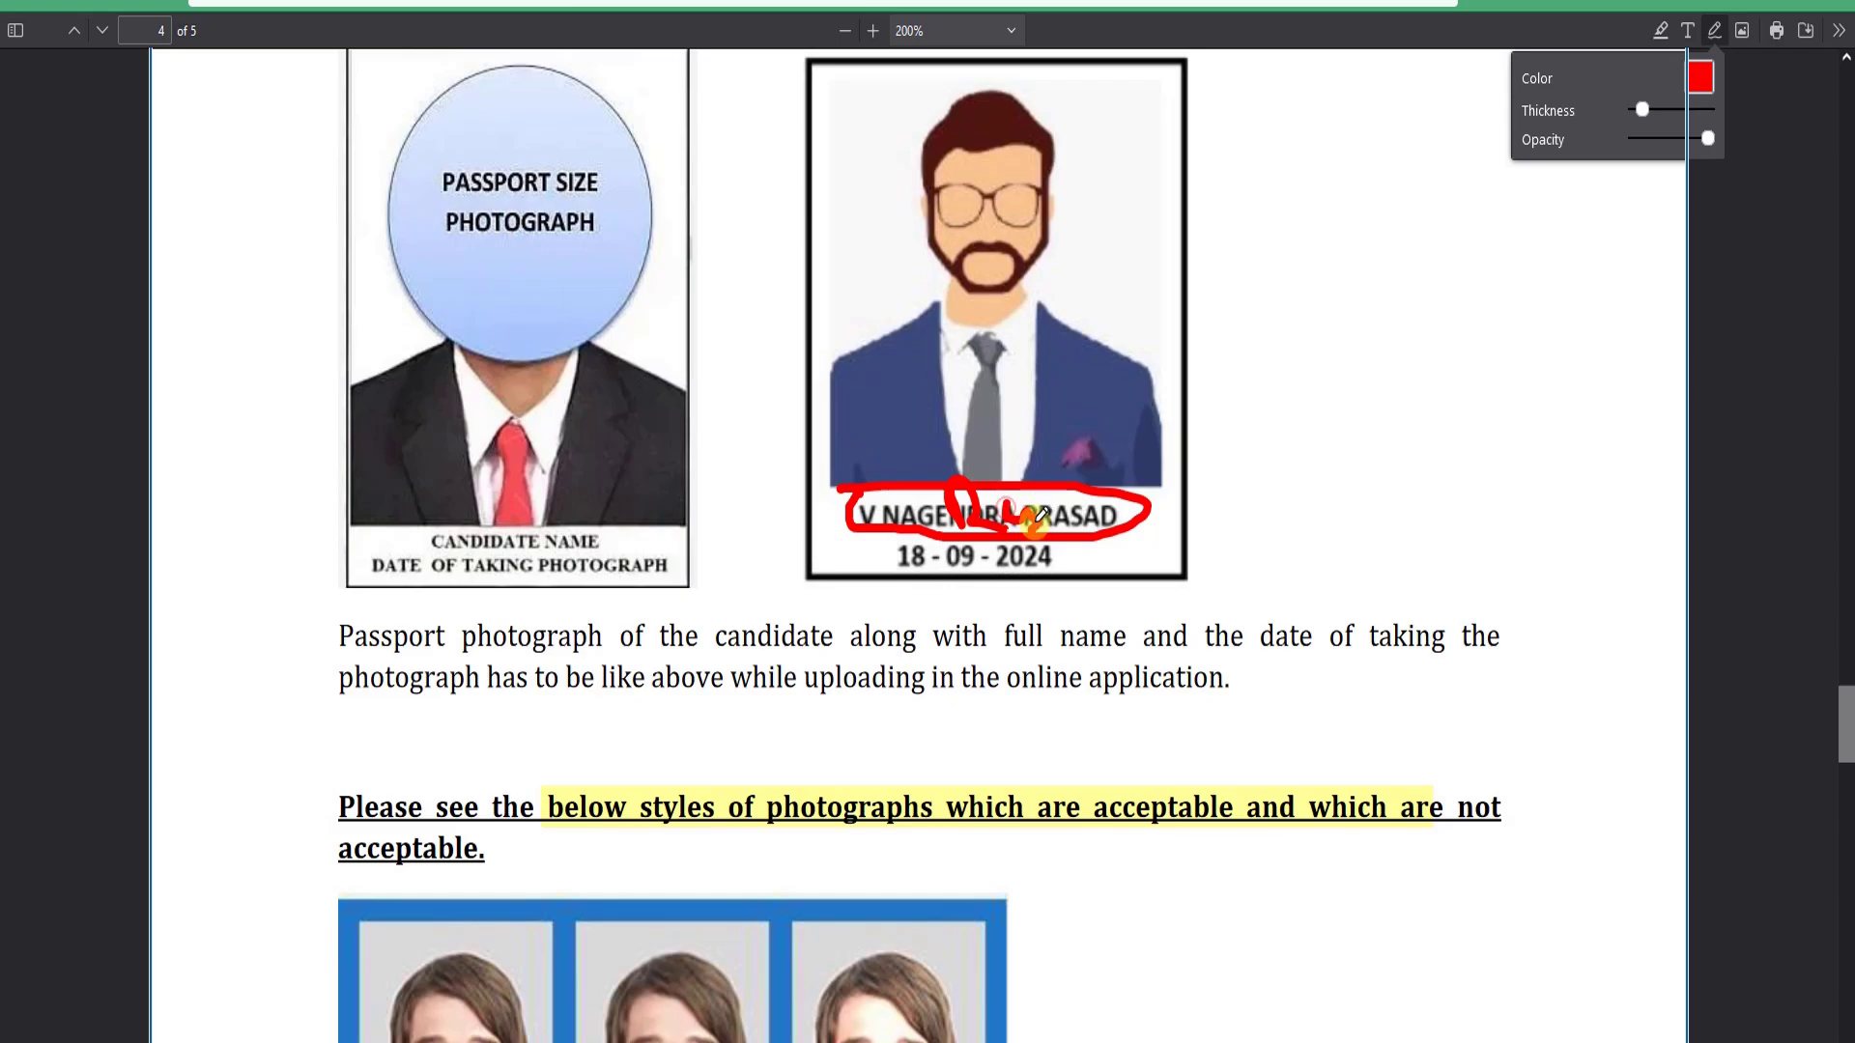
left_click_drag(1042, 515, 1065, 504)
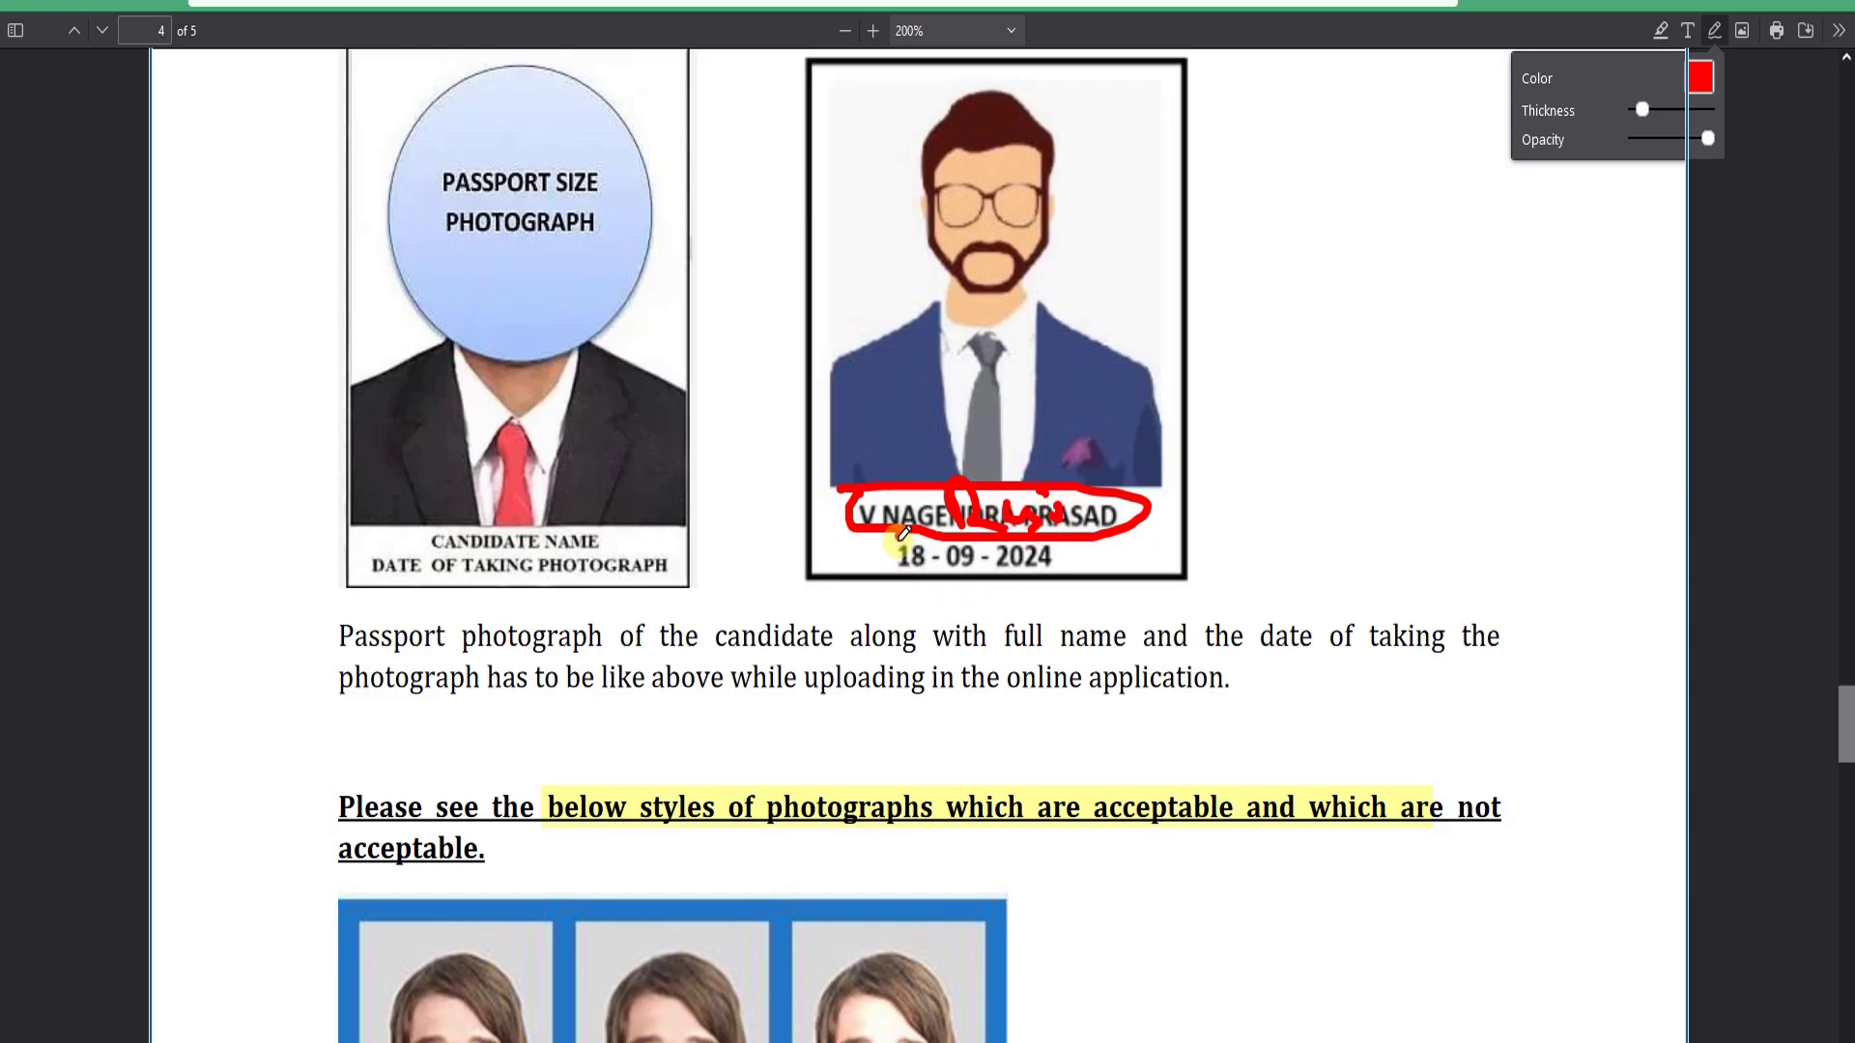
left_click_drag(906, 574, 1086, 564)
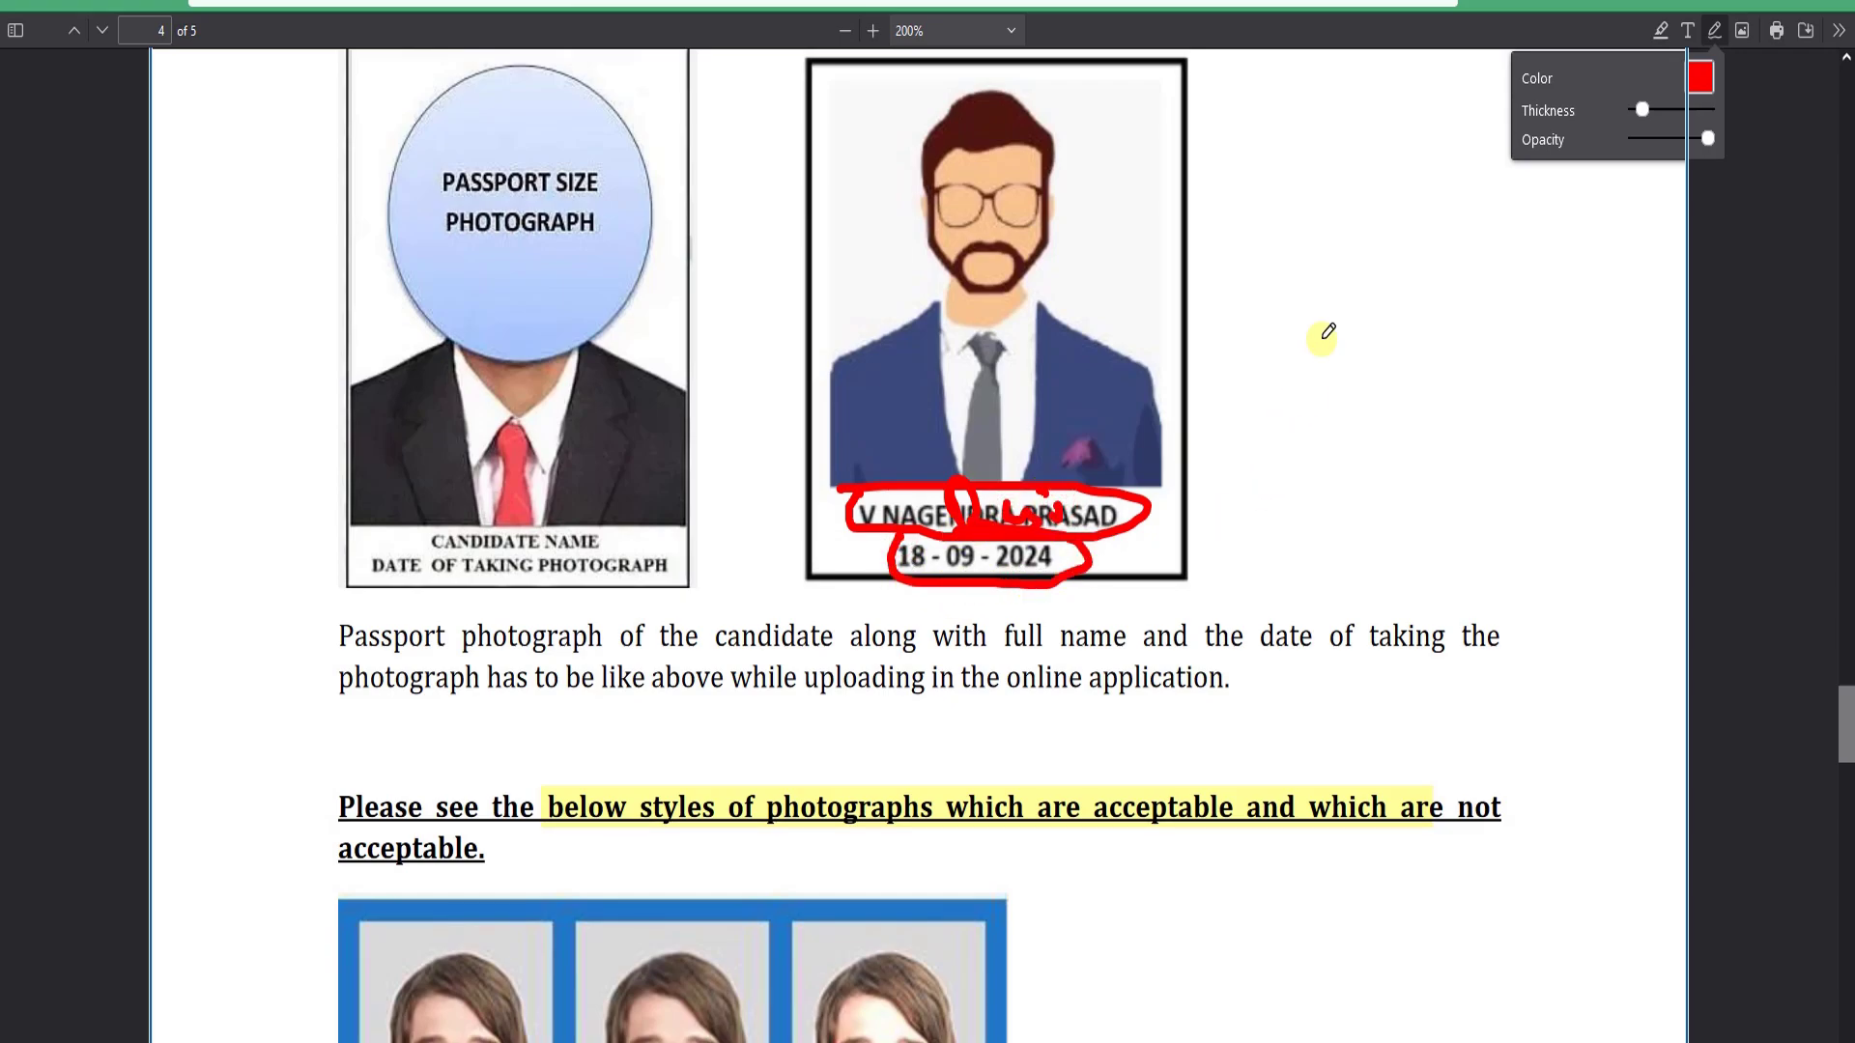
mouse_move(1318, 334)
left_mouse_down()
mouse_move(1359, 364)
mouse_move(1341, 411)
left_mouse_up()
mouse_move(1345, 290)
left_mouse_down()
mouse_move(1297, 329)
mouse_move(1363, 298)
left_mouse_up()
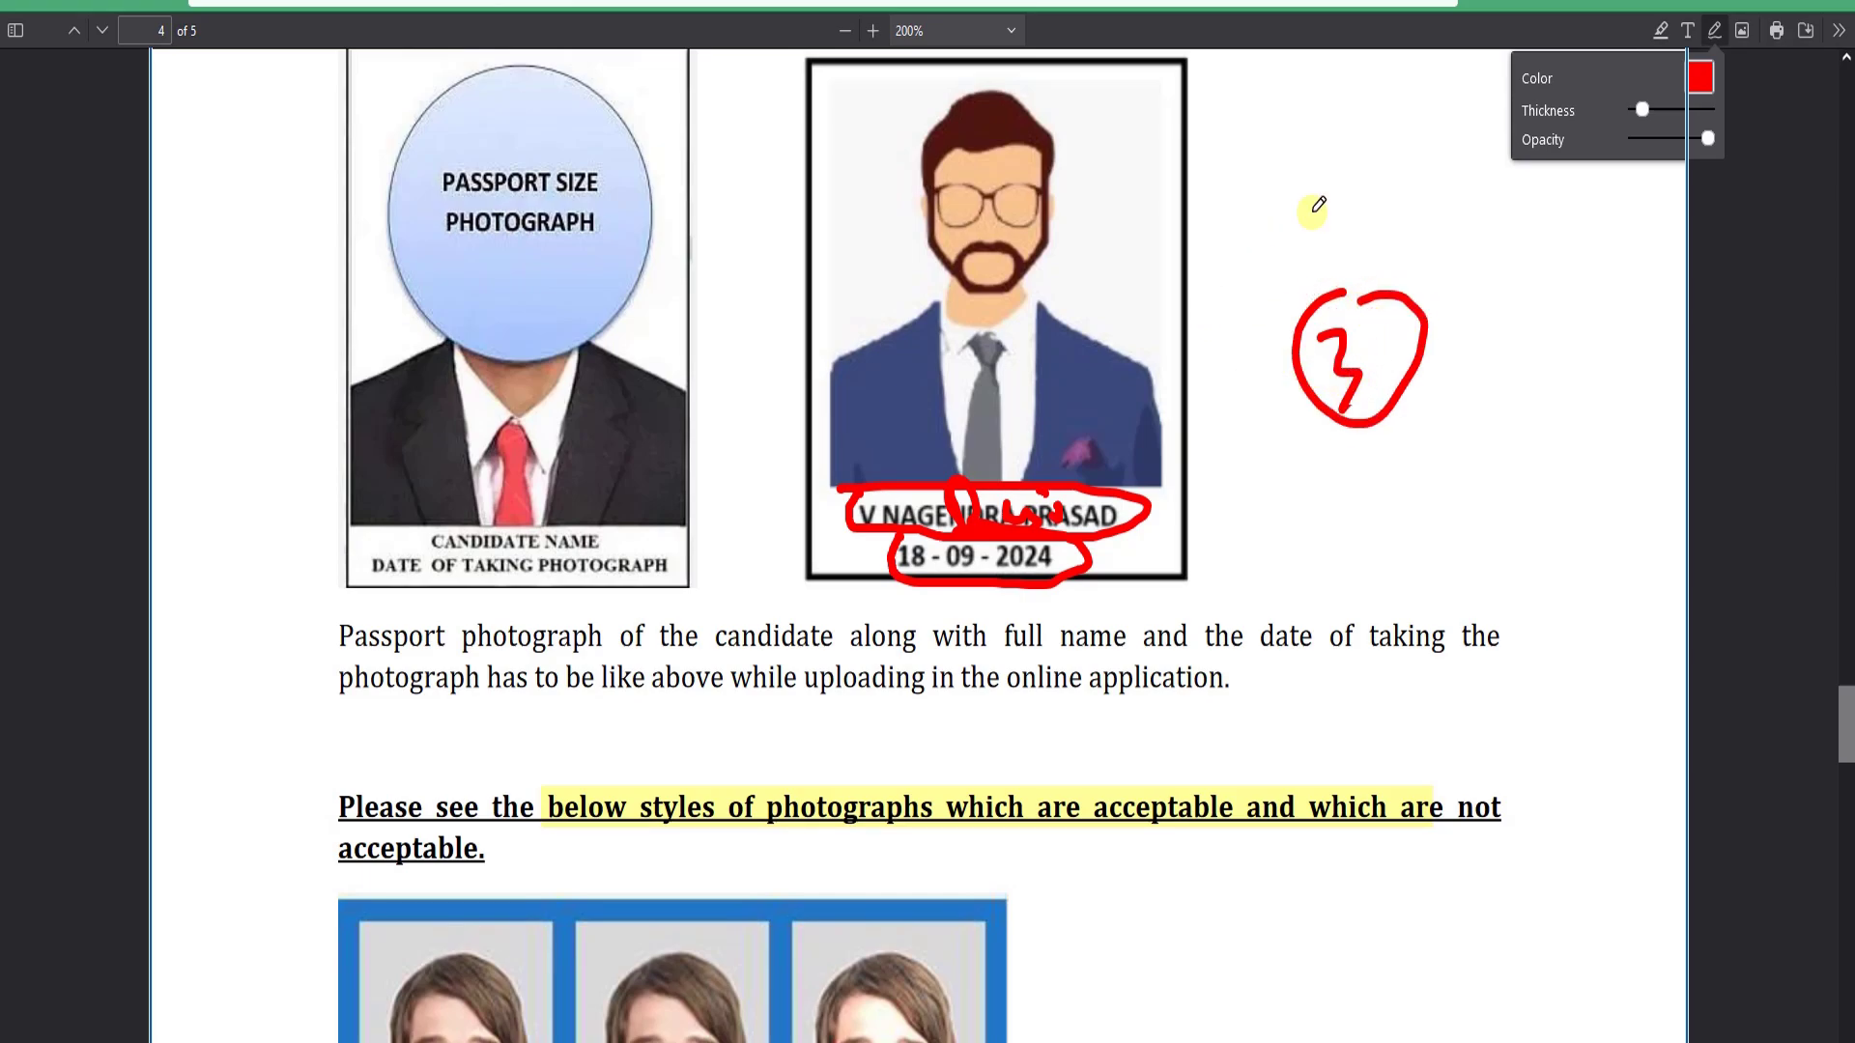
mouse_move(1330, 161)
left_mouse_down()
mouse_move(1316, 237)
mouse_move(1377, 198)
left_mouse_up()
scroll(1370, 321, "up", 2)
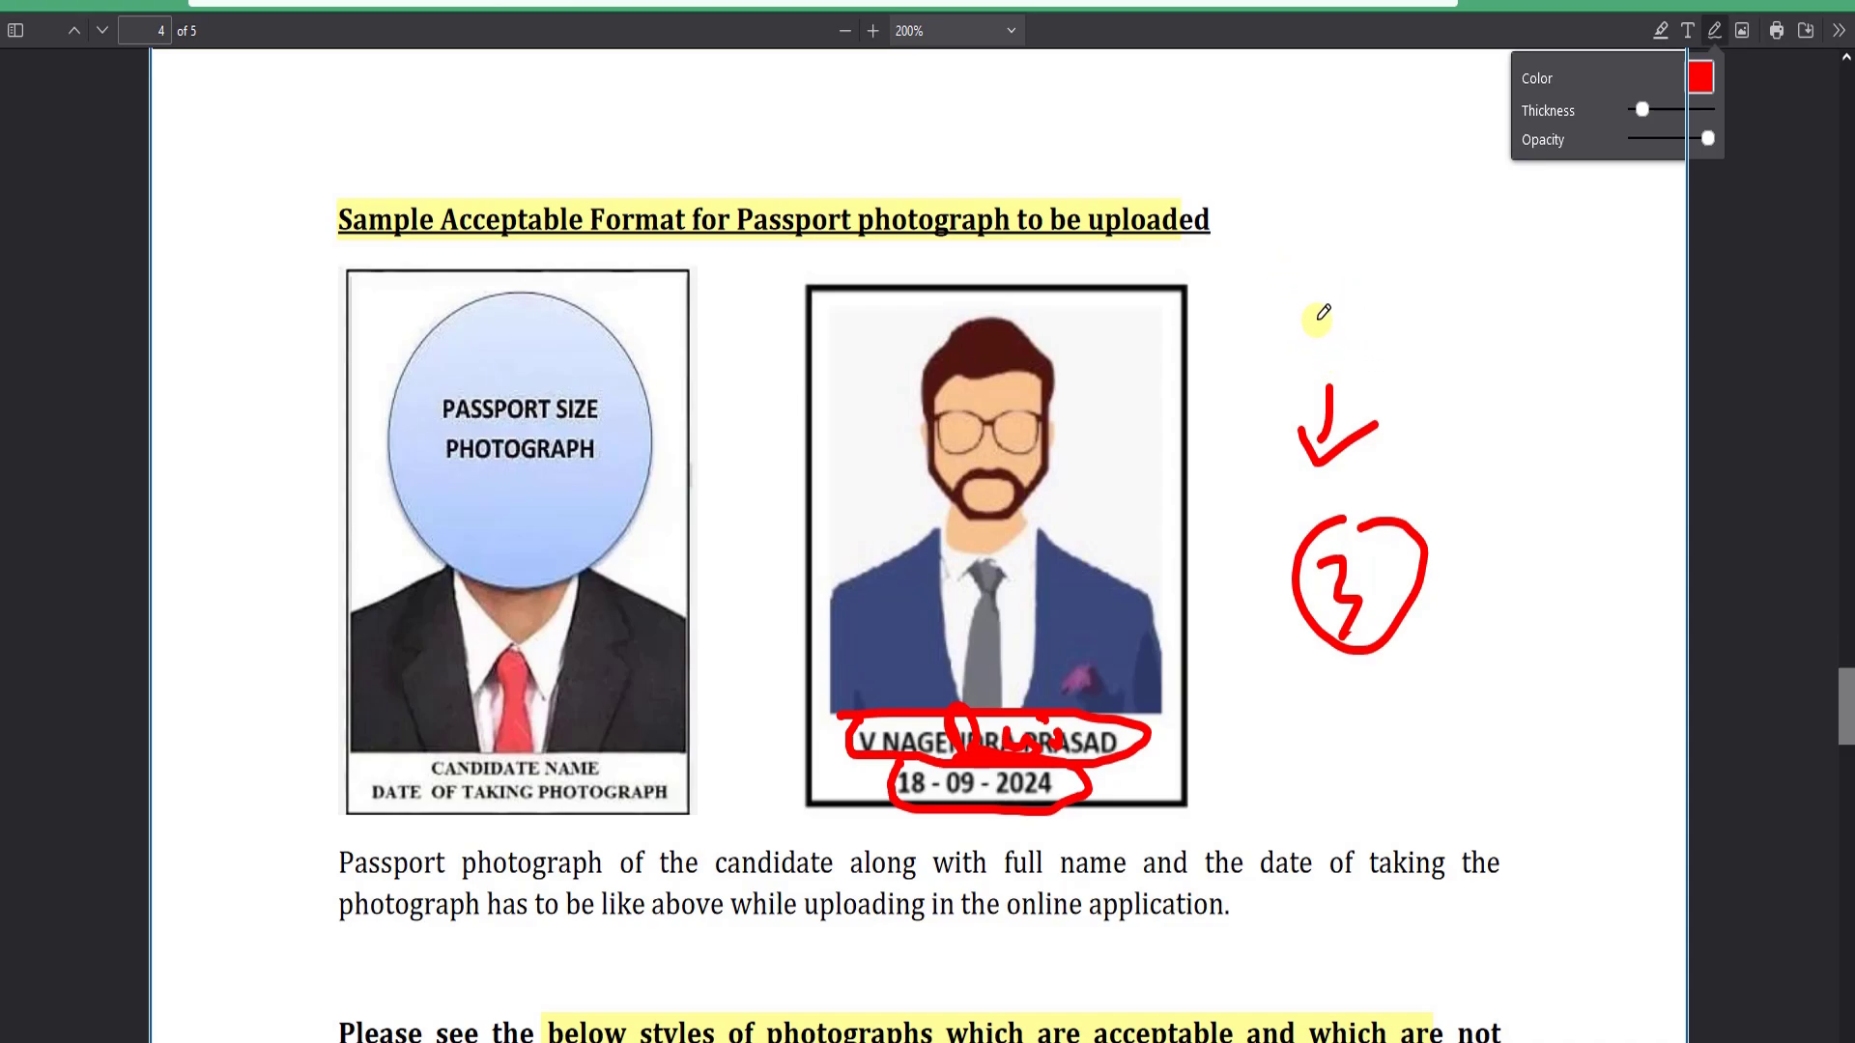
mouse_move(1309, 309)
left_mouse_down()
mouse_move(1314, 294)
mouse_move(1349, 338)
left_mouse_up()
scroll(1503, 402, "up", 3)
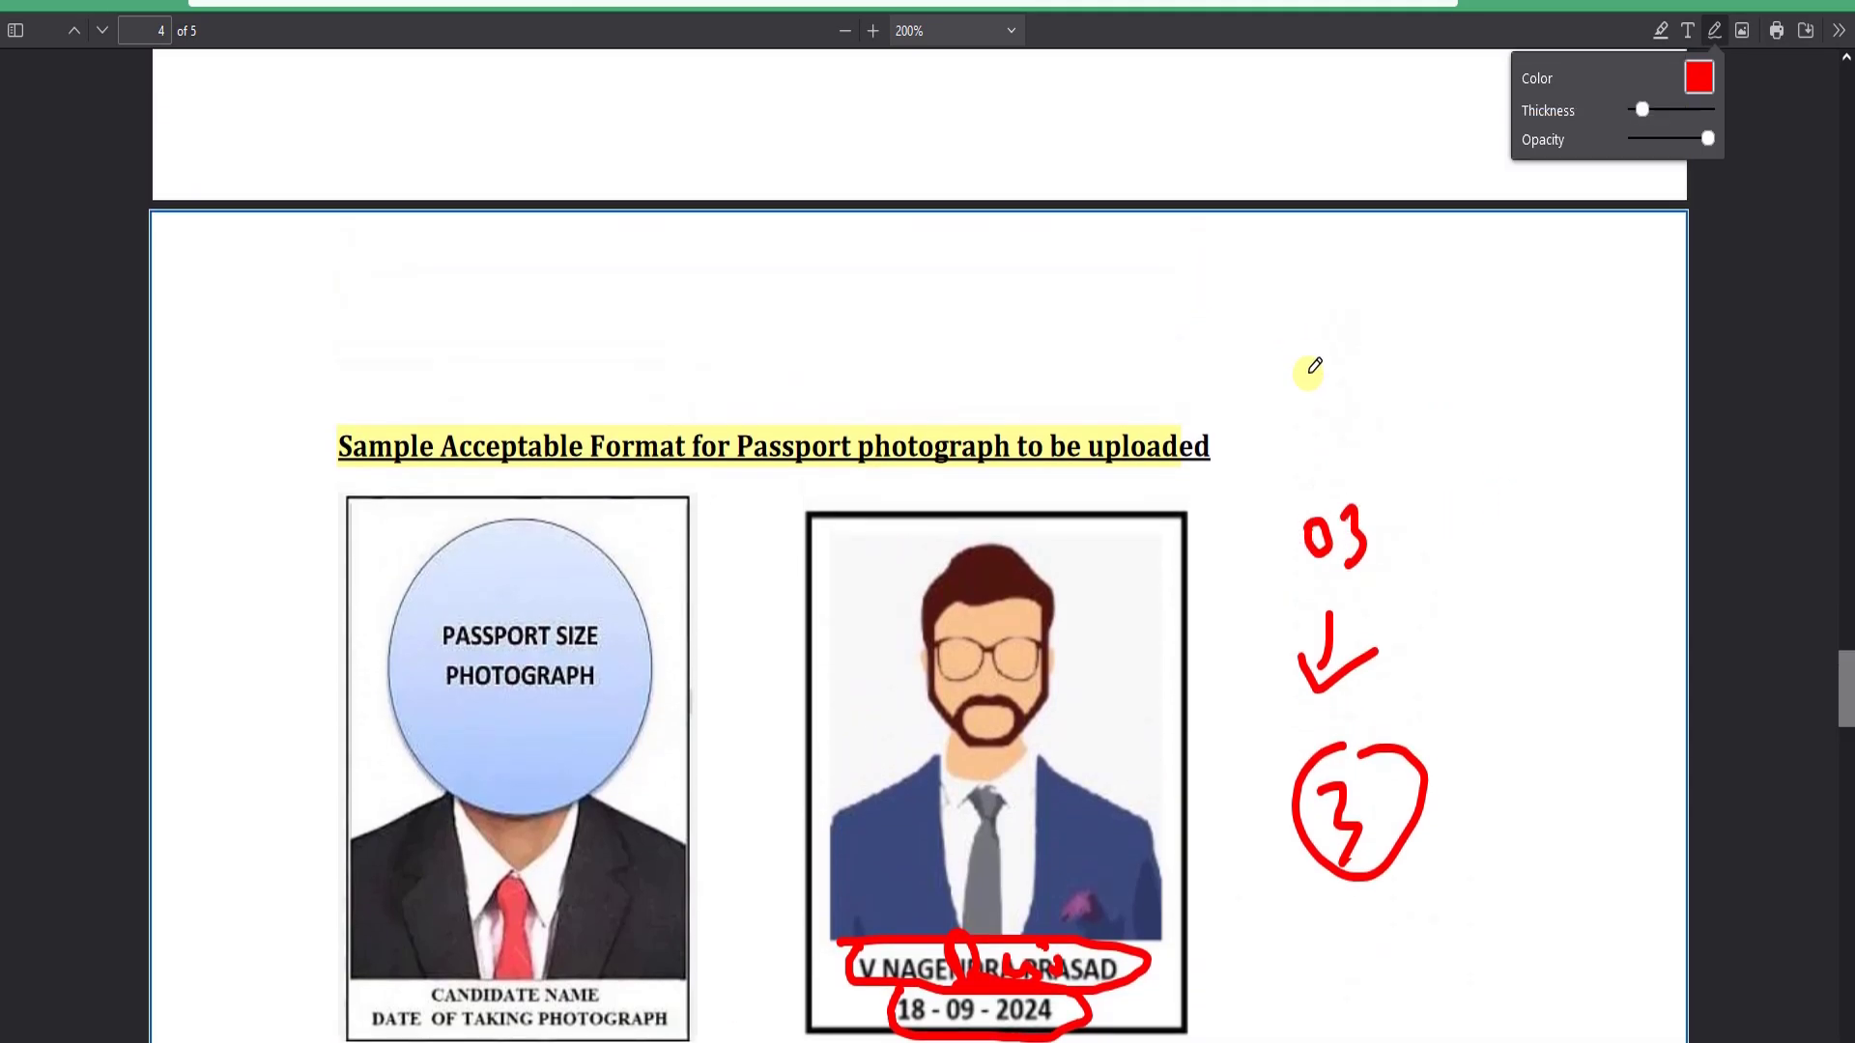
scroll(1308, 368, "down", 3)
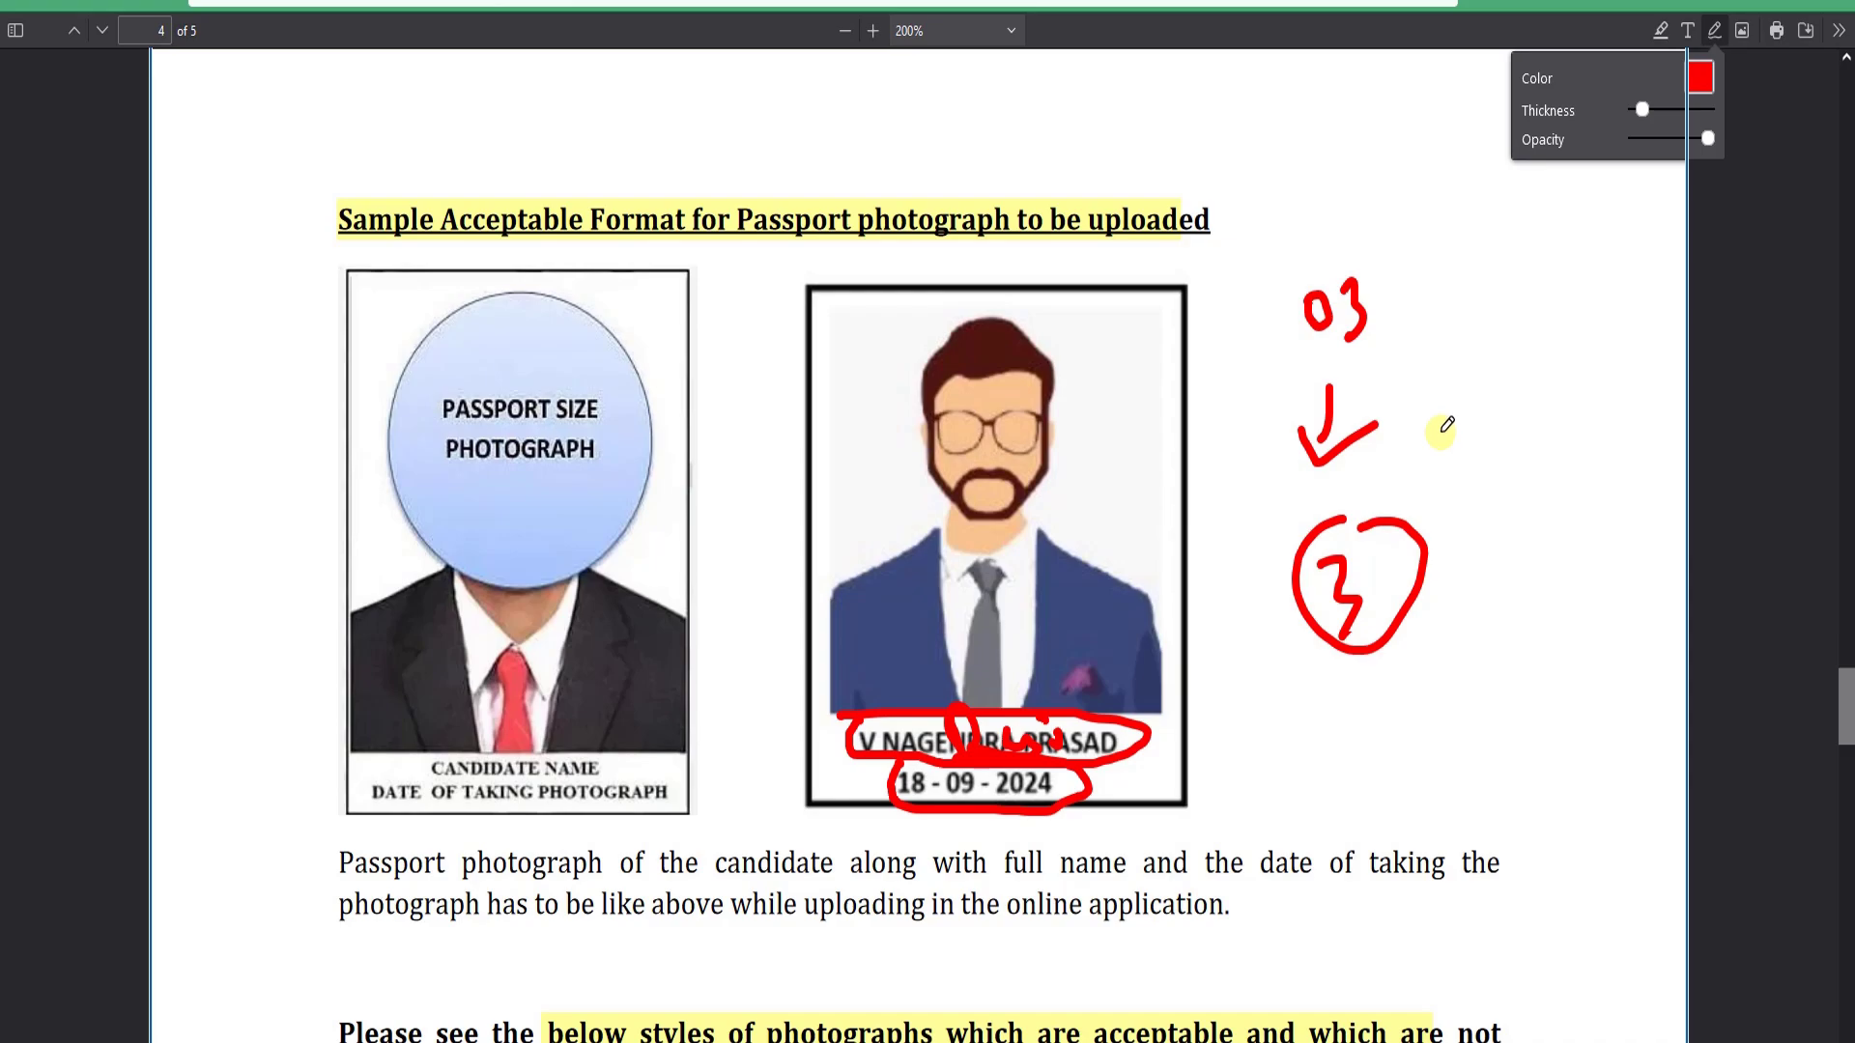
left_click_drag(1433, 340, 1478, 388)
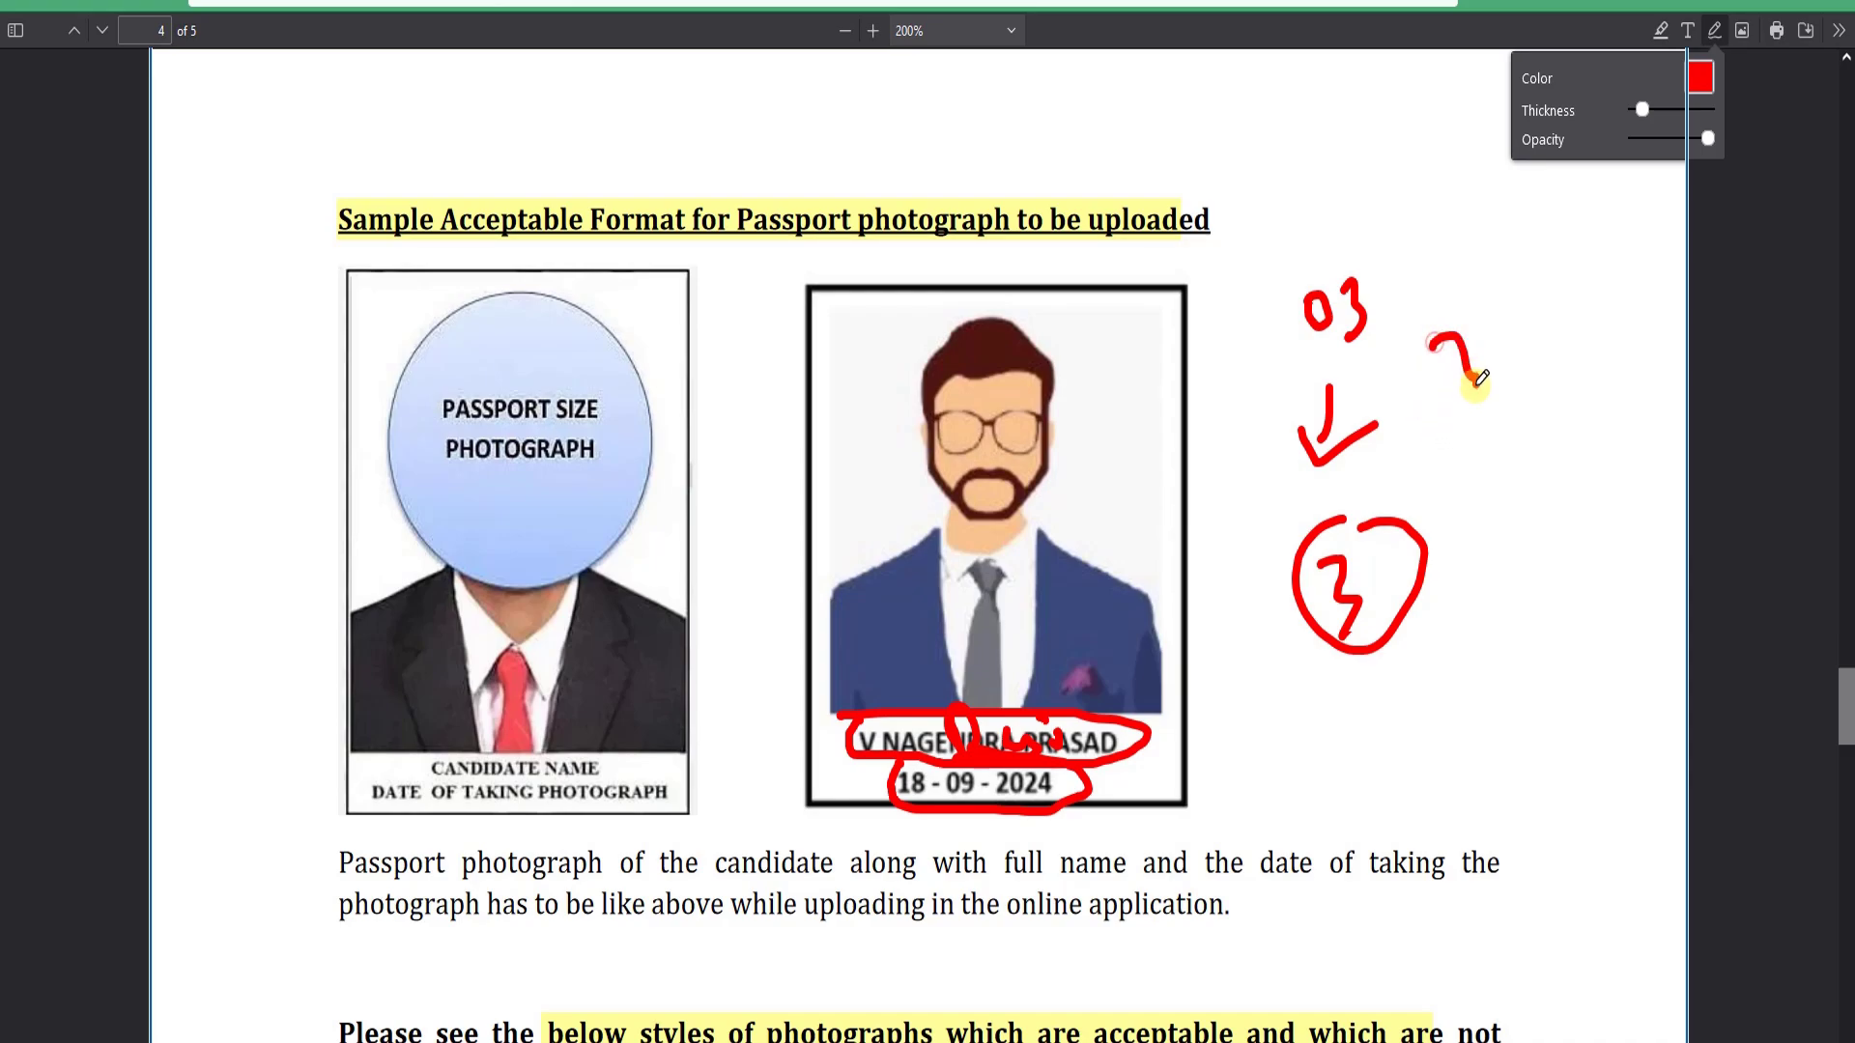
scroll(1428, 379, "up", 3)
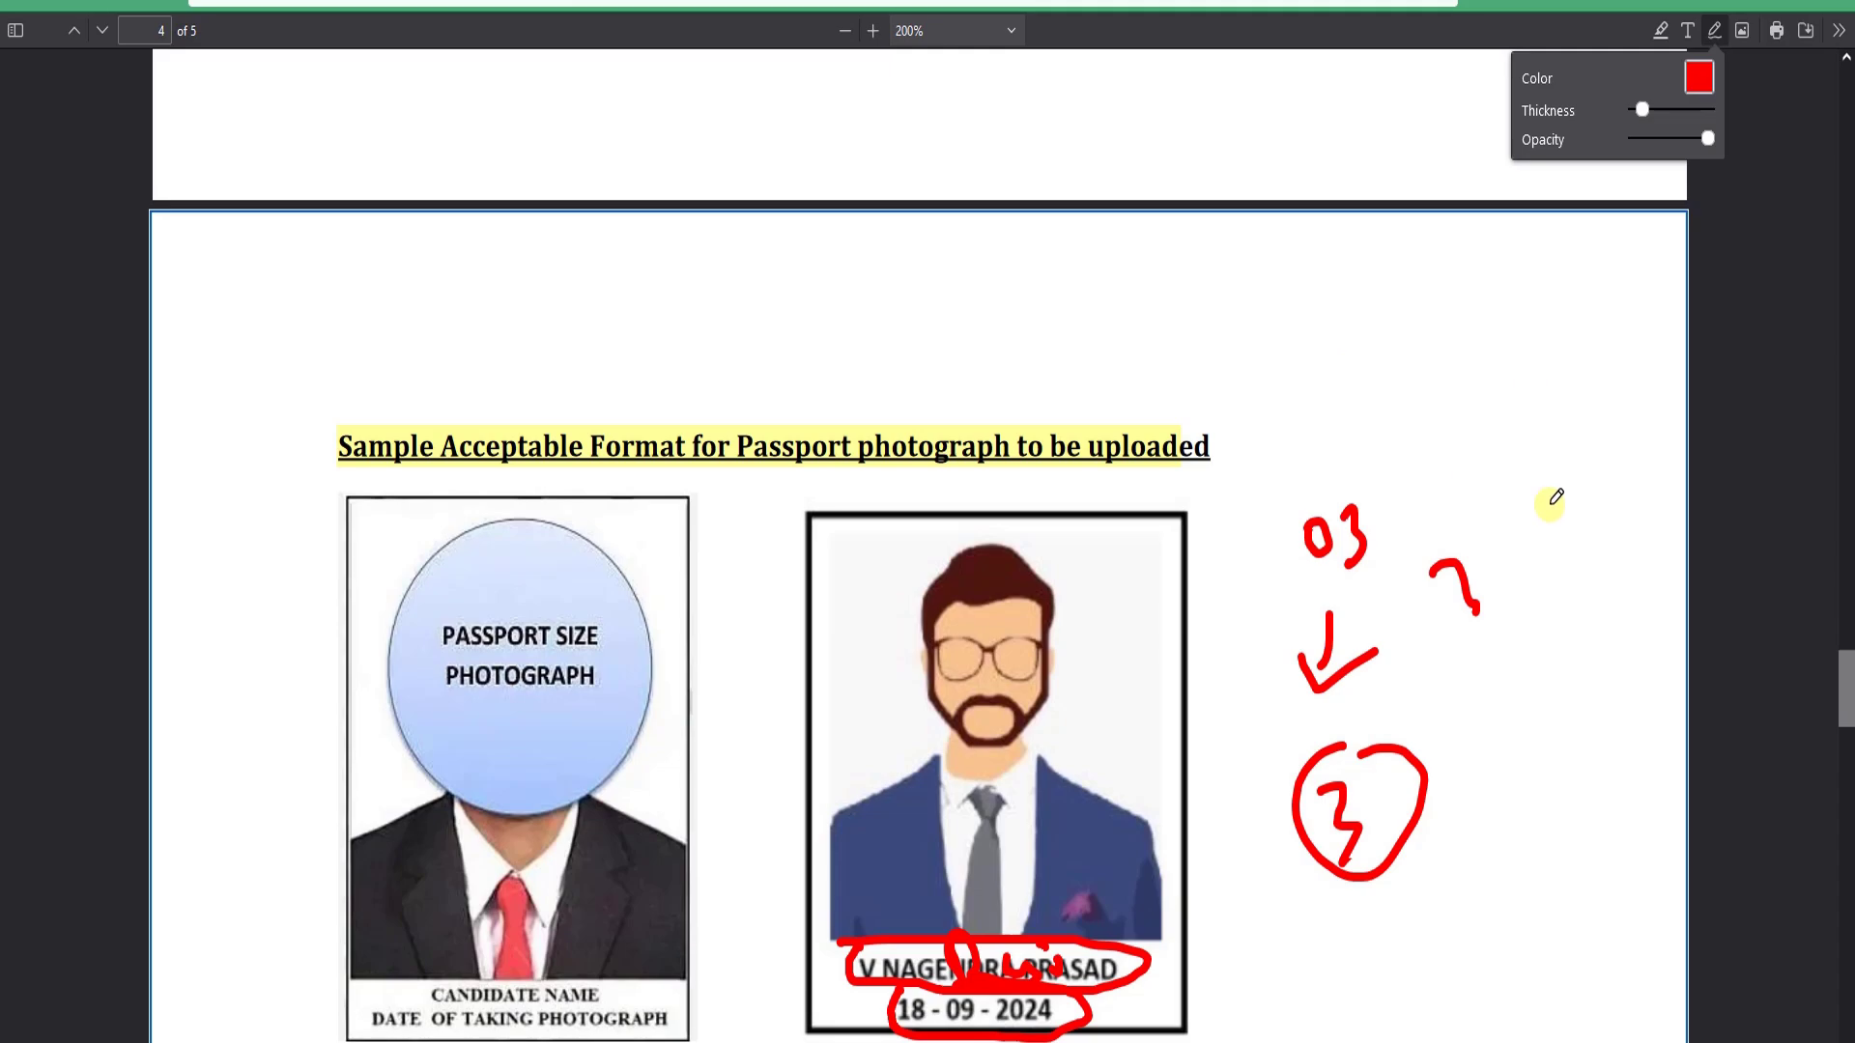
scroll(1317, 431, "down", 2)
scroll(1306, 541, "up", 4)
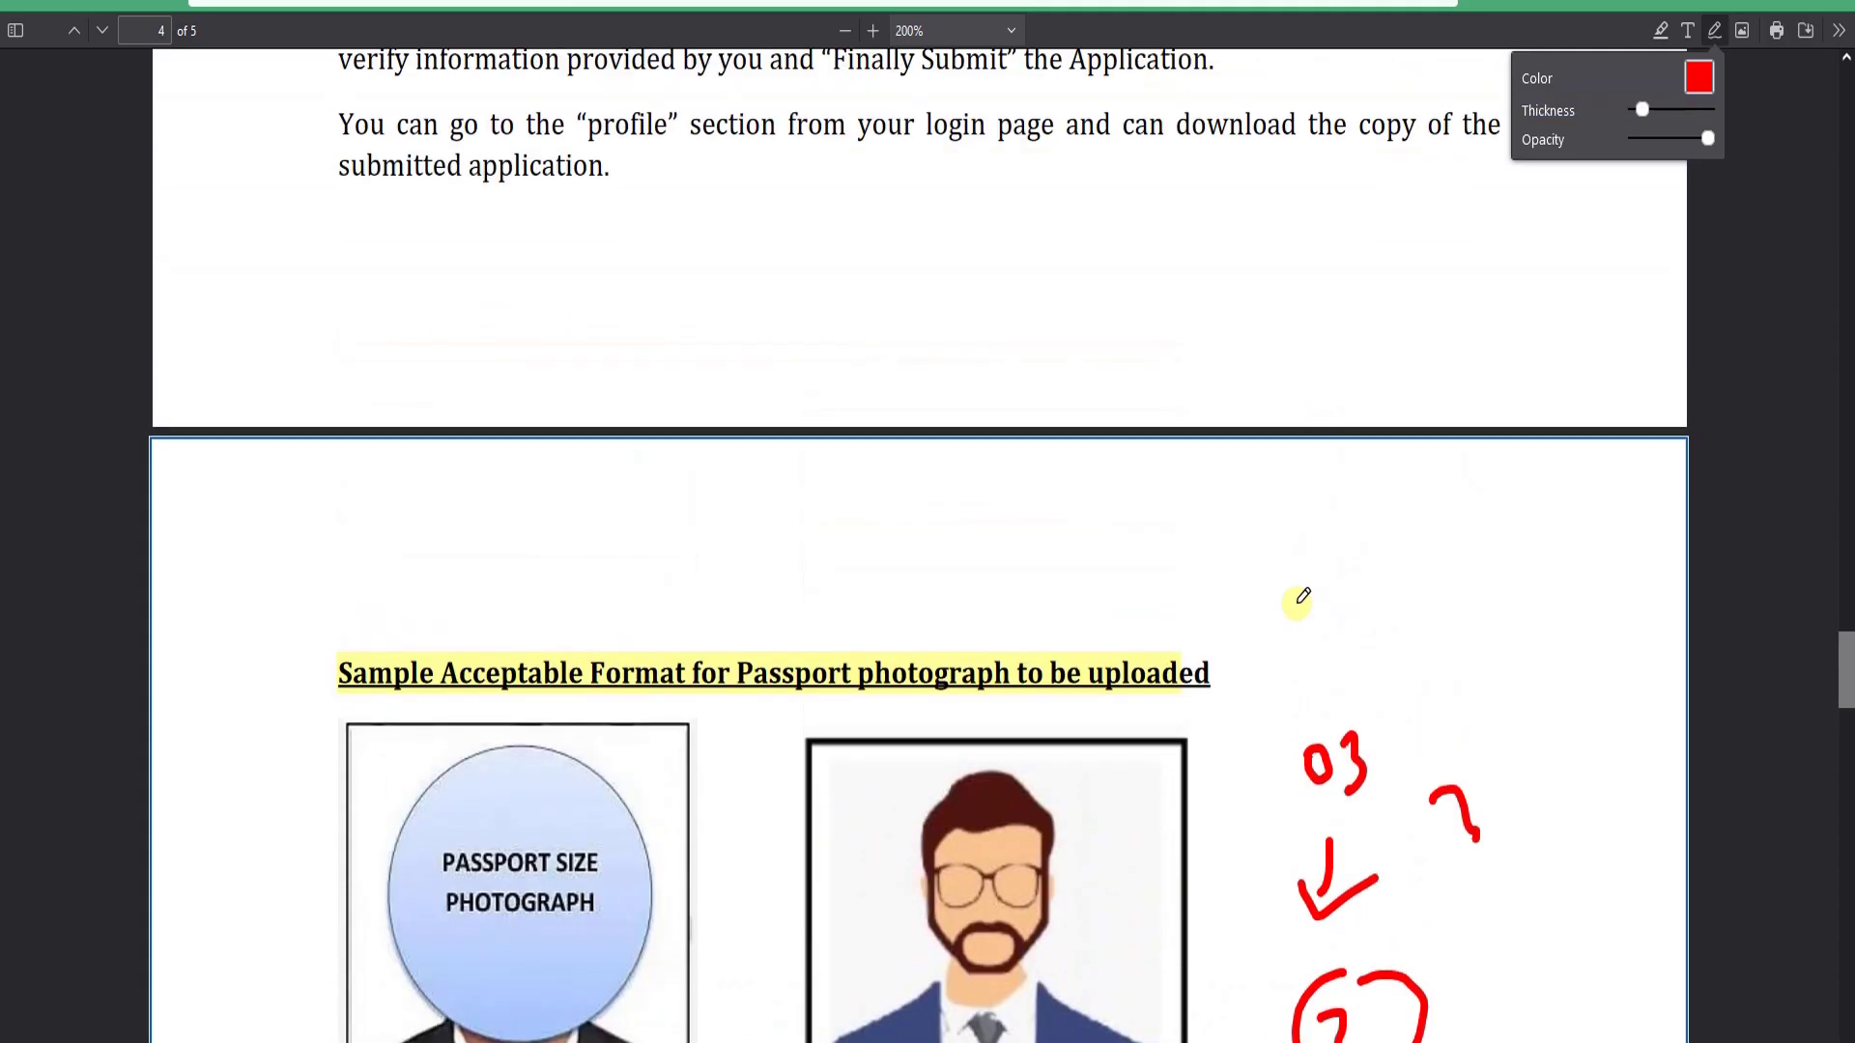
- Draw a red arrow and a circled 3 with a pointing arrow beside the photo heading
mouse_move(1000, 539)
left_mouse_down()
mouse_move(1087, 559)
mouse_move(1070, 616)
left_mouse_up()
mouse_move(1249, 572)
left_mouse_down()
mouse_move(1370, 616)
mouse_move(1328, 657)
left_mouse_up()
mouse_move(1261, 529)
left_mouse_down()
mouse_move(1226, 589)
mouse_move(1316, 529)
left_mouse_up()
mouse_move(1513, 502)
left_mouse_down()
mouse_move(1504, 546)
mouse_move(1568, 498)
left_mouse_up()
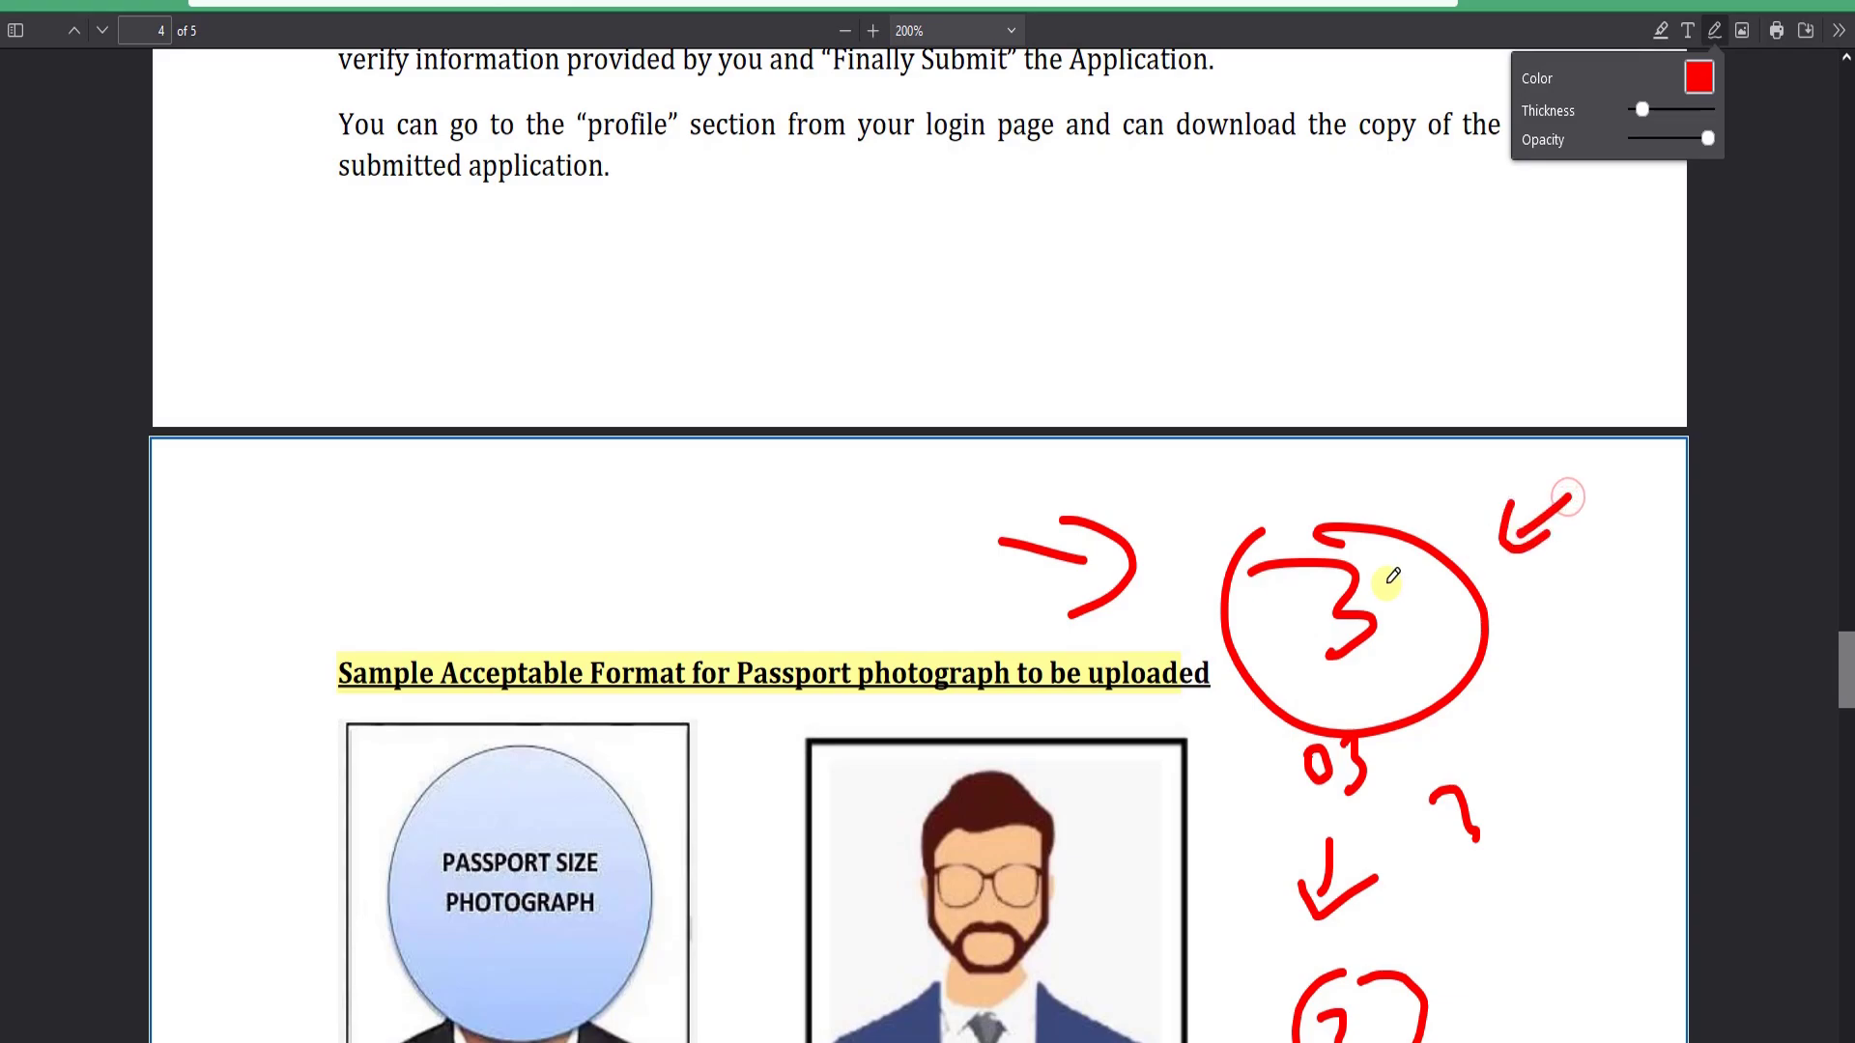
scroll(1393, 575, "down", 4)
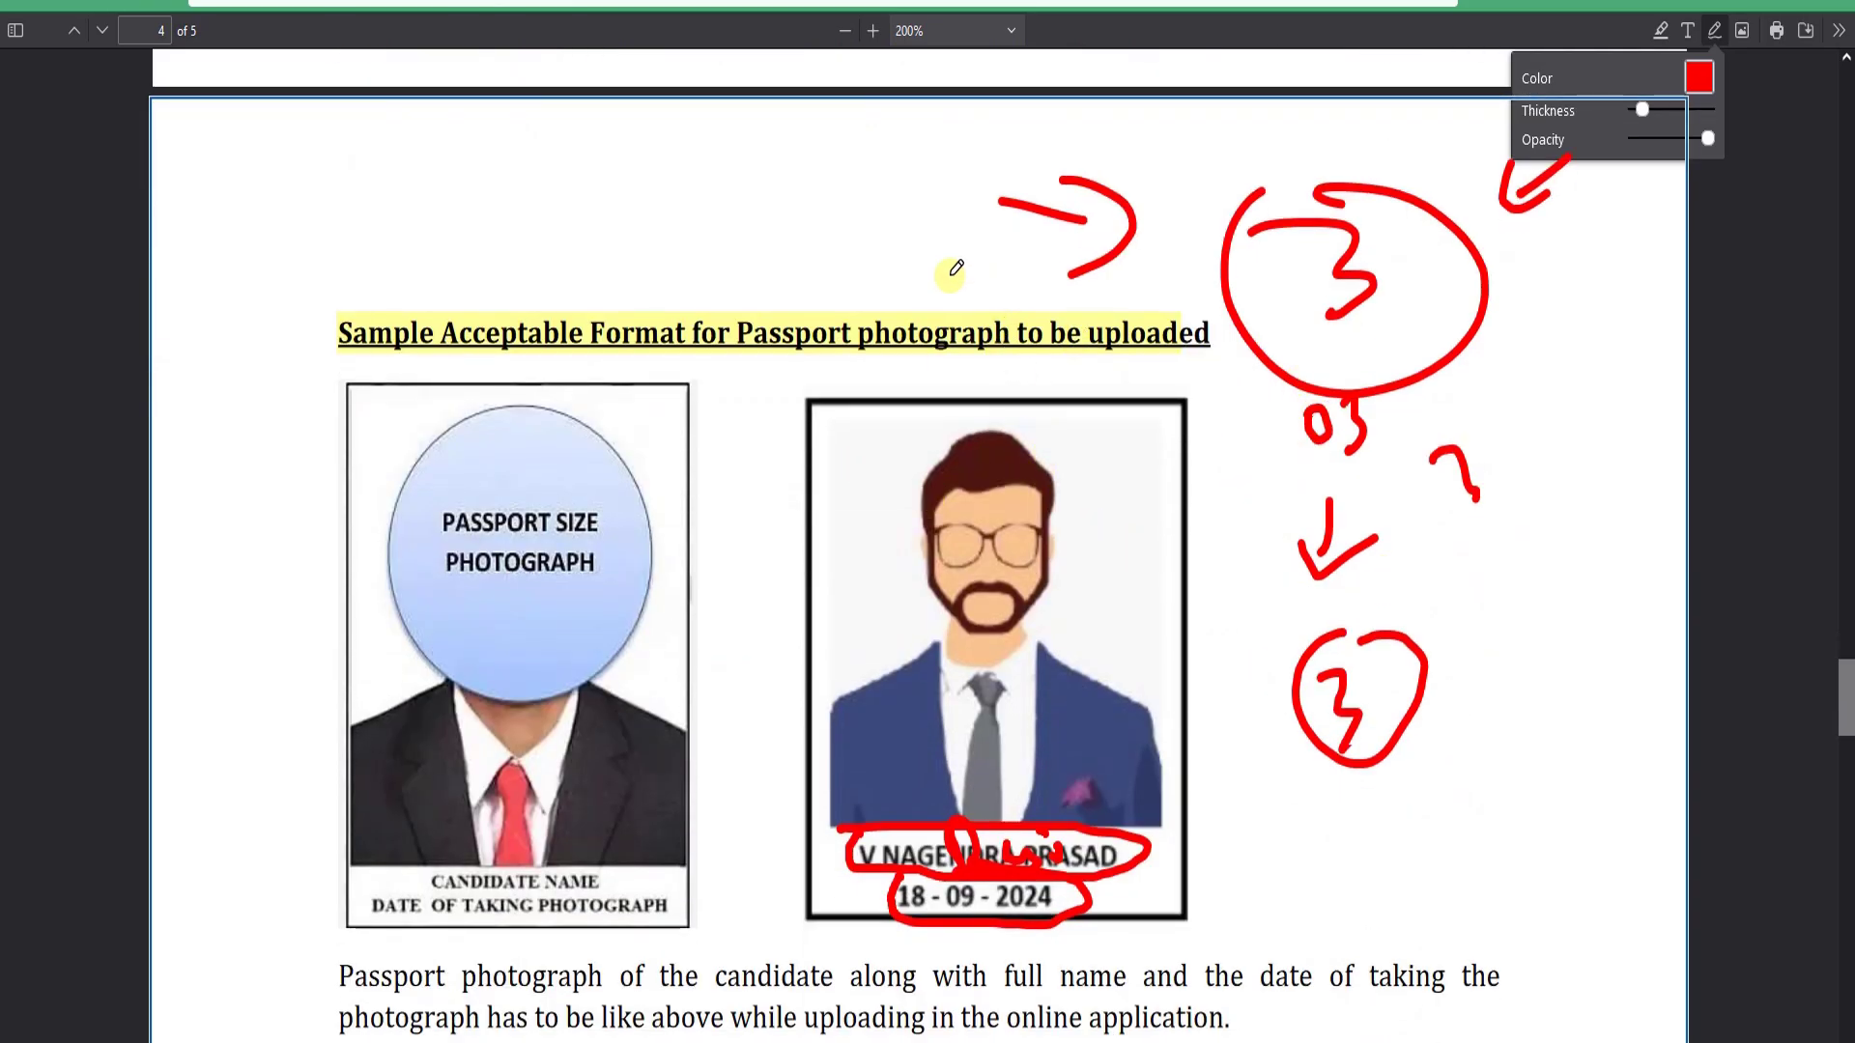
scroll(937, 531, "down", 3)
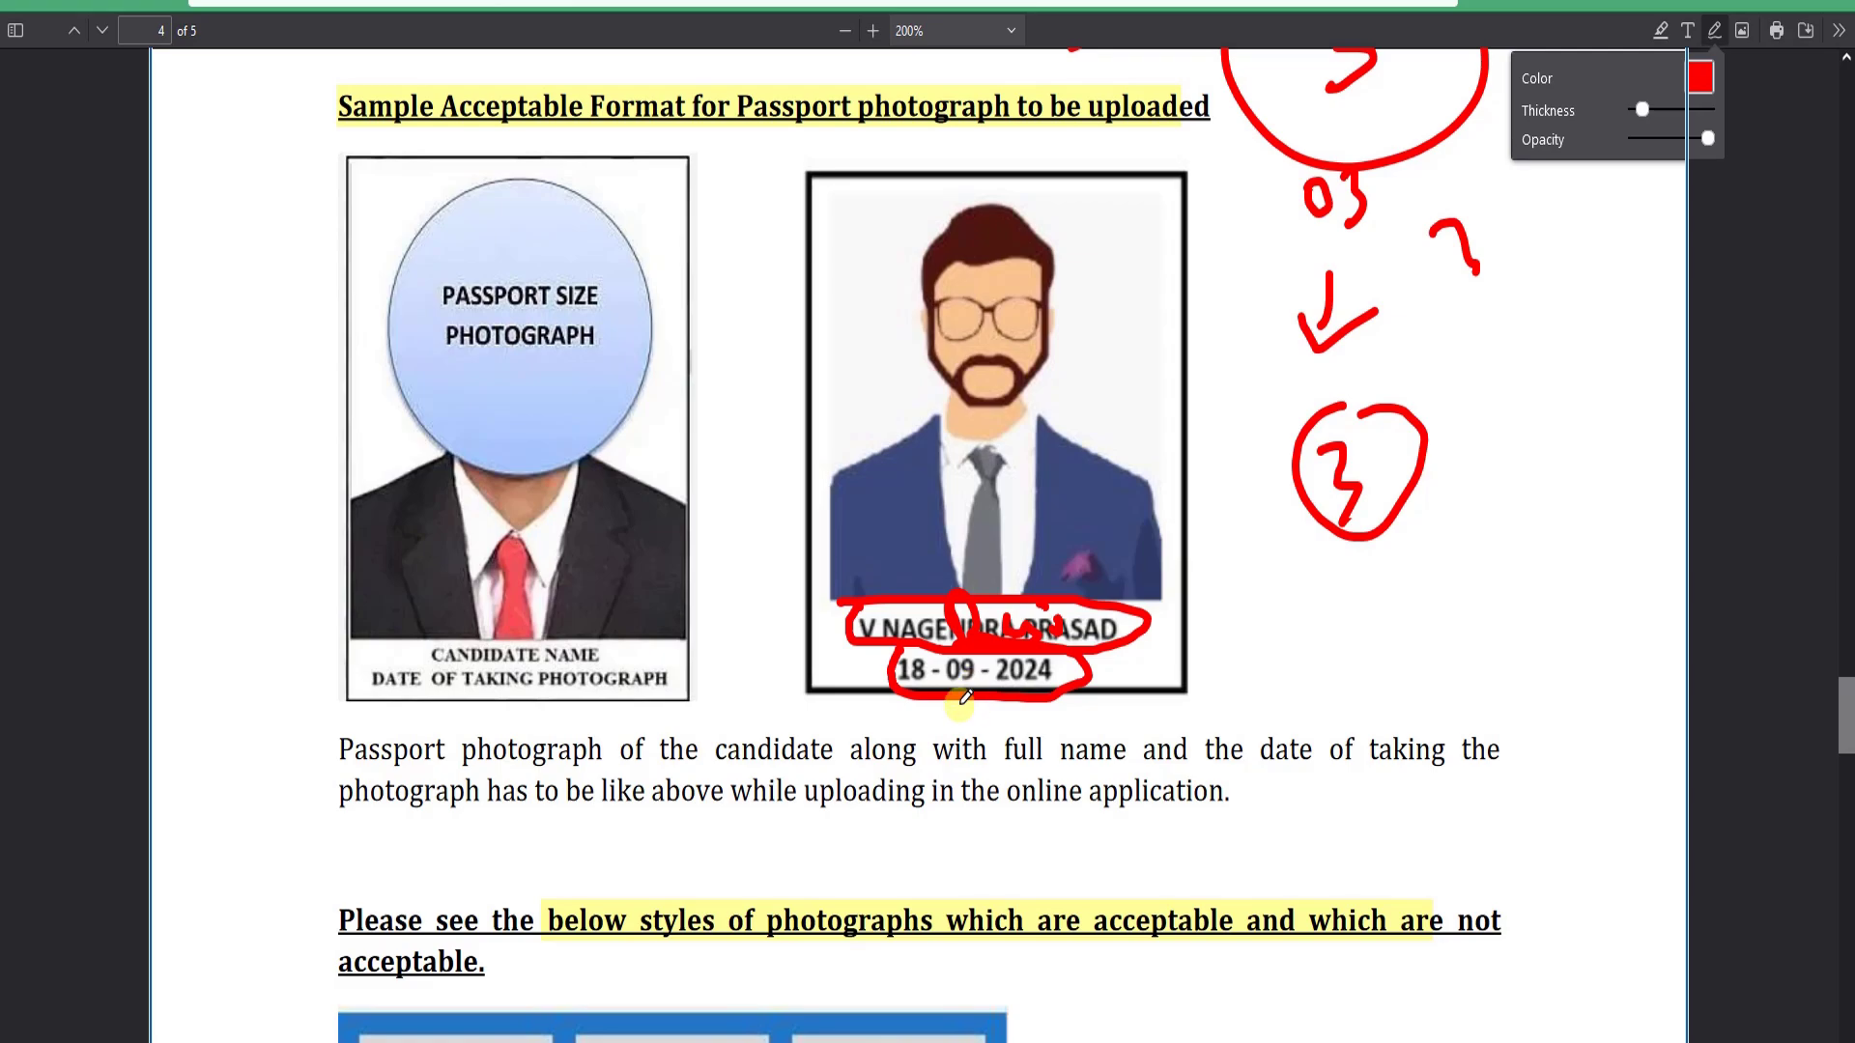
scroll(792, 667, "down", 4)
scroll(831, 367, "down", 3)
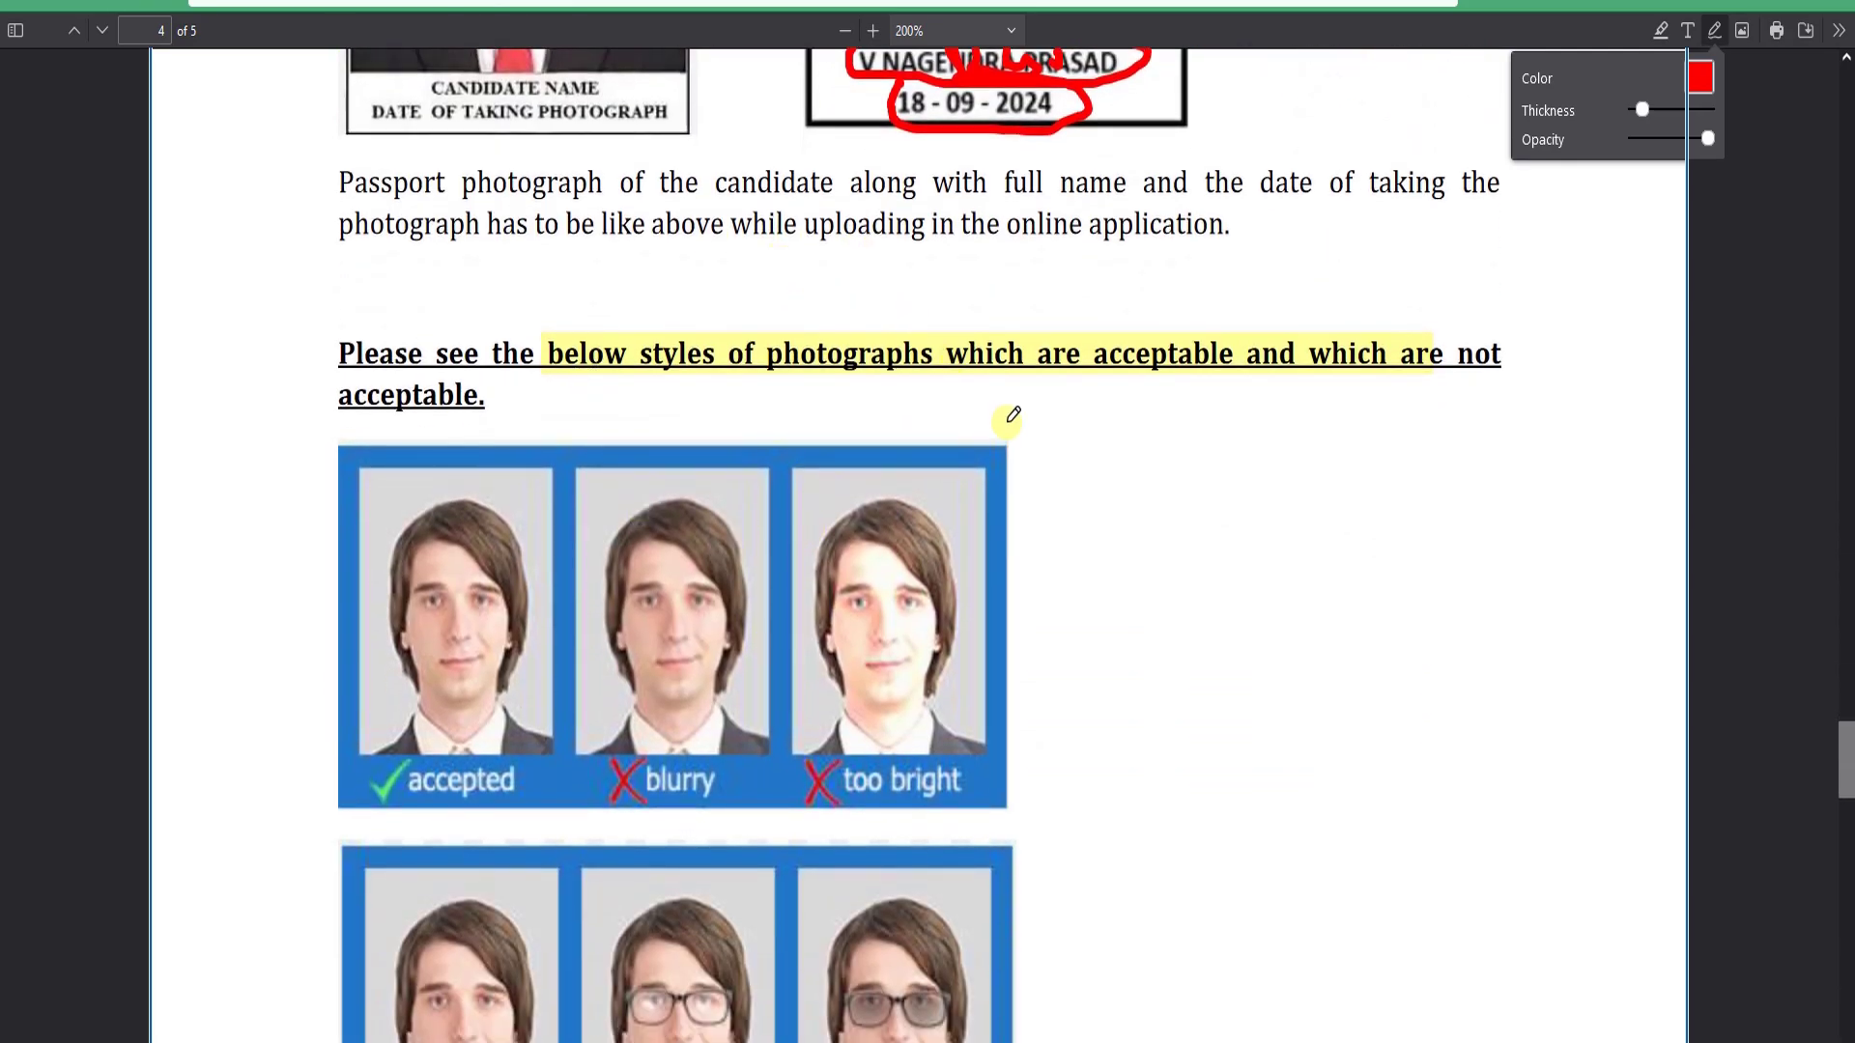
- Outline the accepted photo and cross out the blurry and too-bright examples in red
scroll(927, 415, "down", 3)
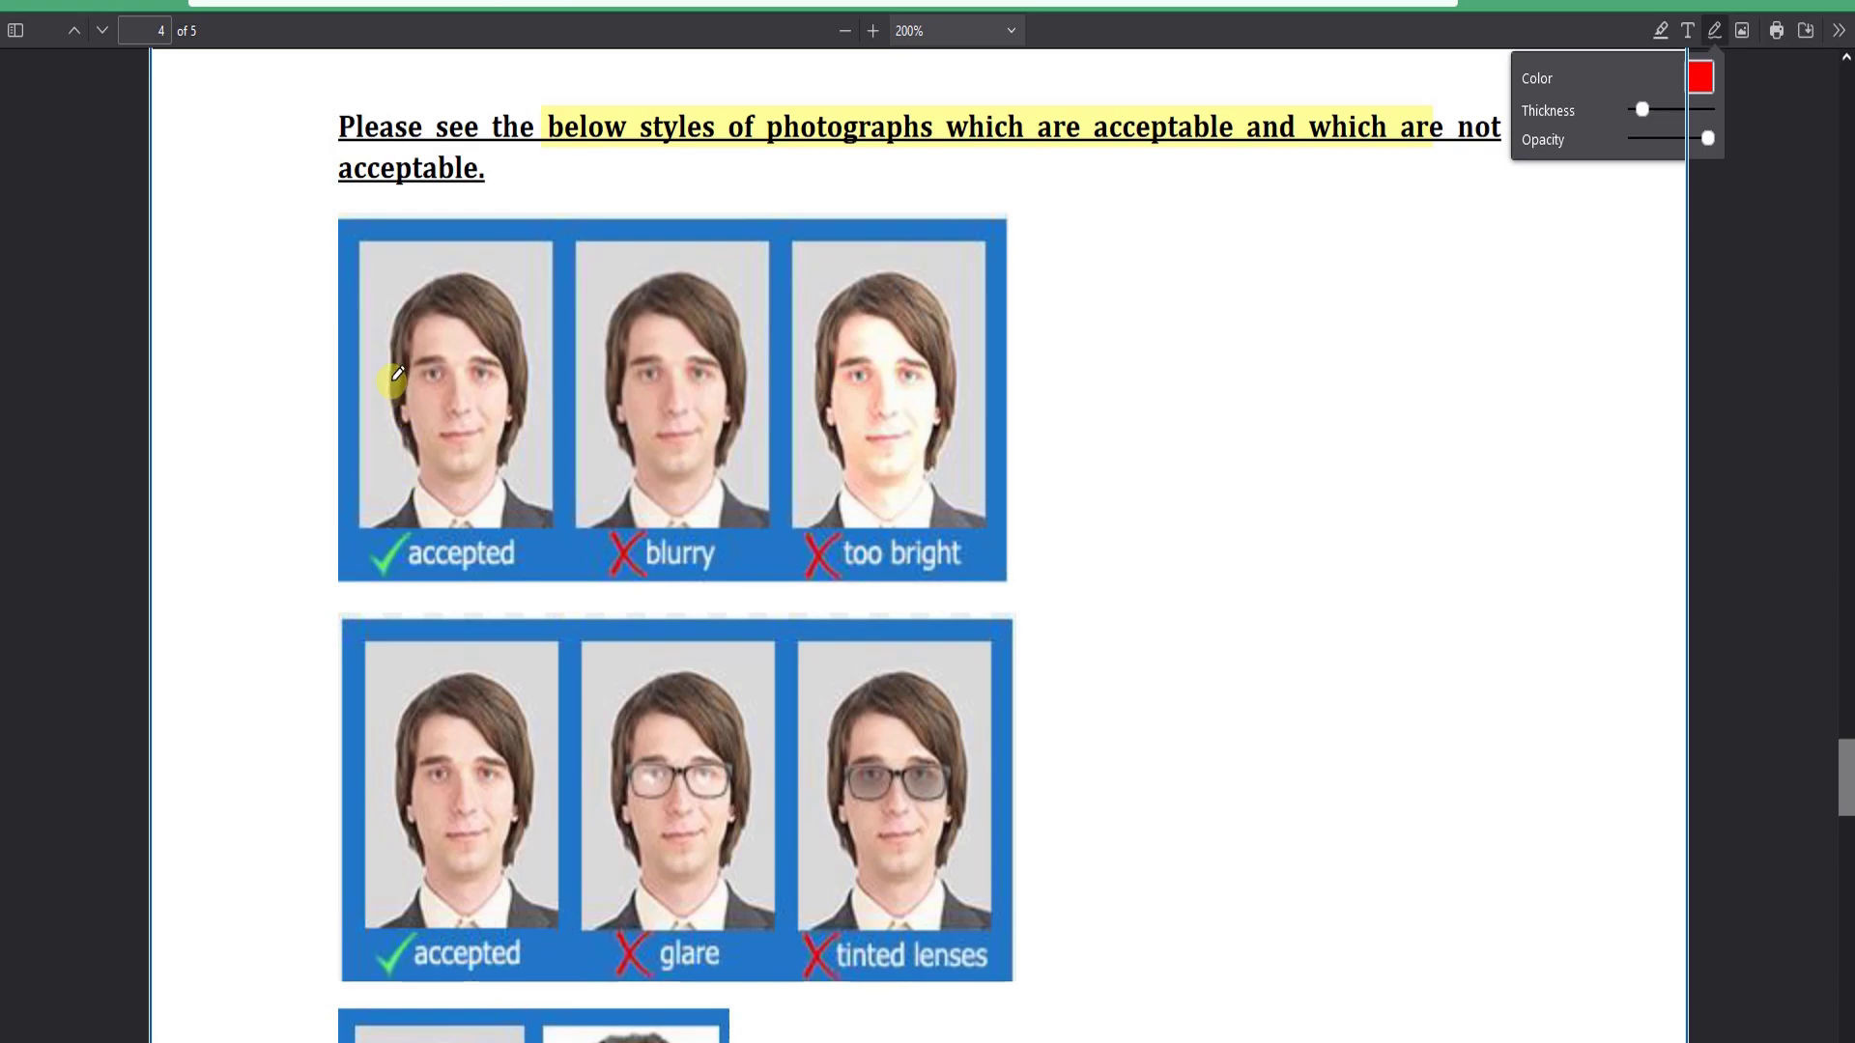
left_click_drag(388, 425, 357, 513)
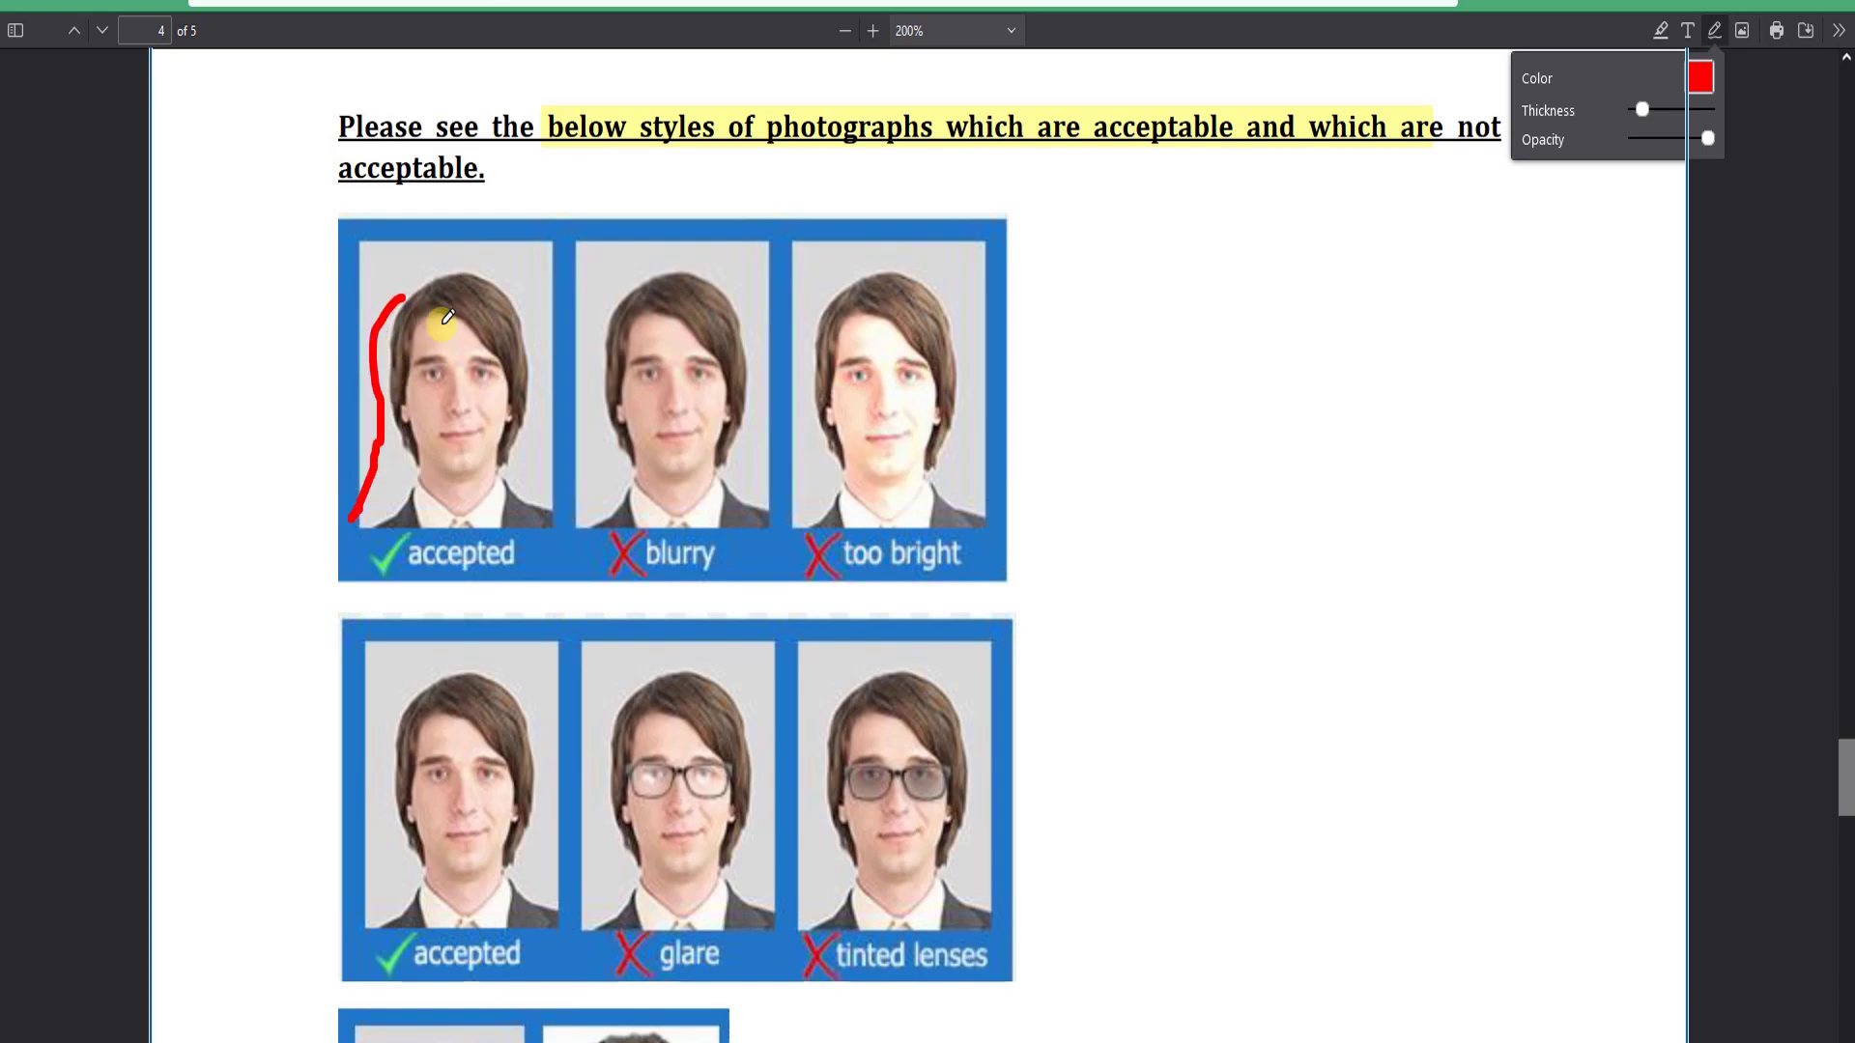
mouse_move(410, 283)
left_mouse_down()
mouse_move(513, 281)
mouse_move(525, 381)
mouse_move(570, 363)
left_mouse_up()
left_click_drag(725, 348, 677, 421)
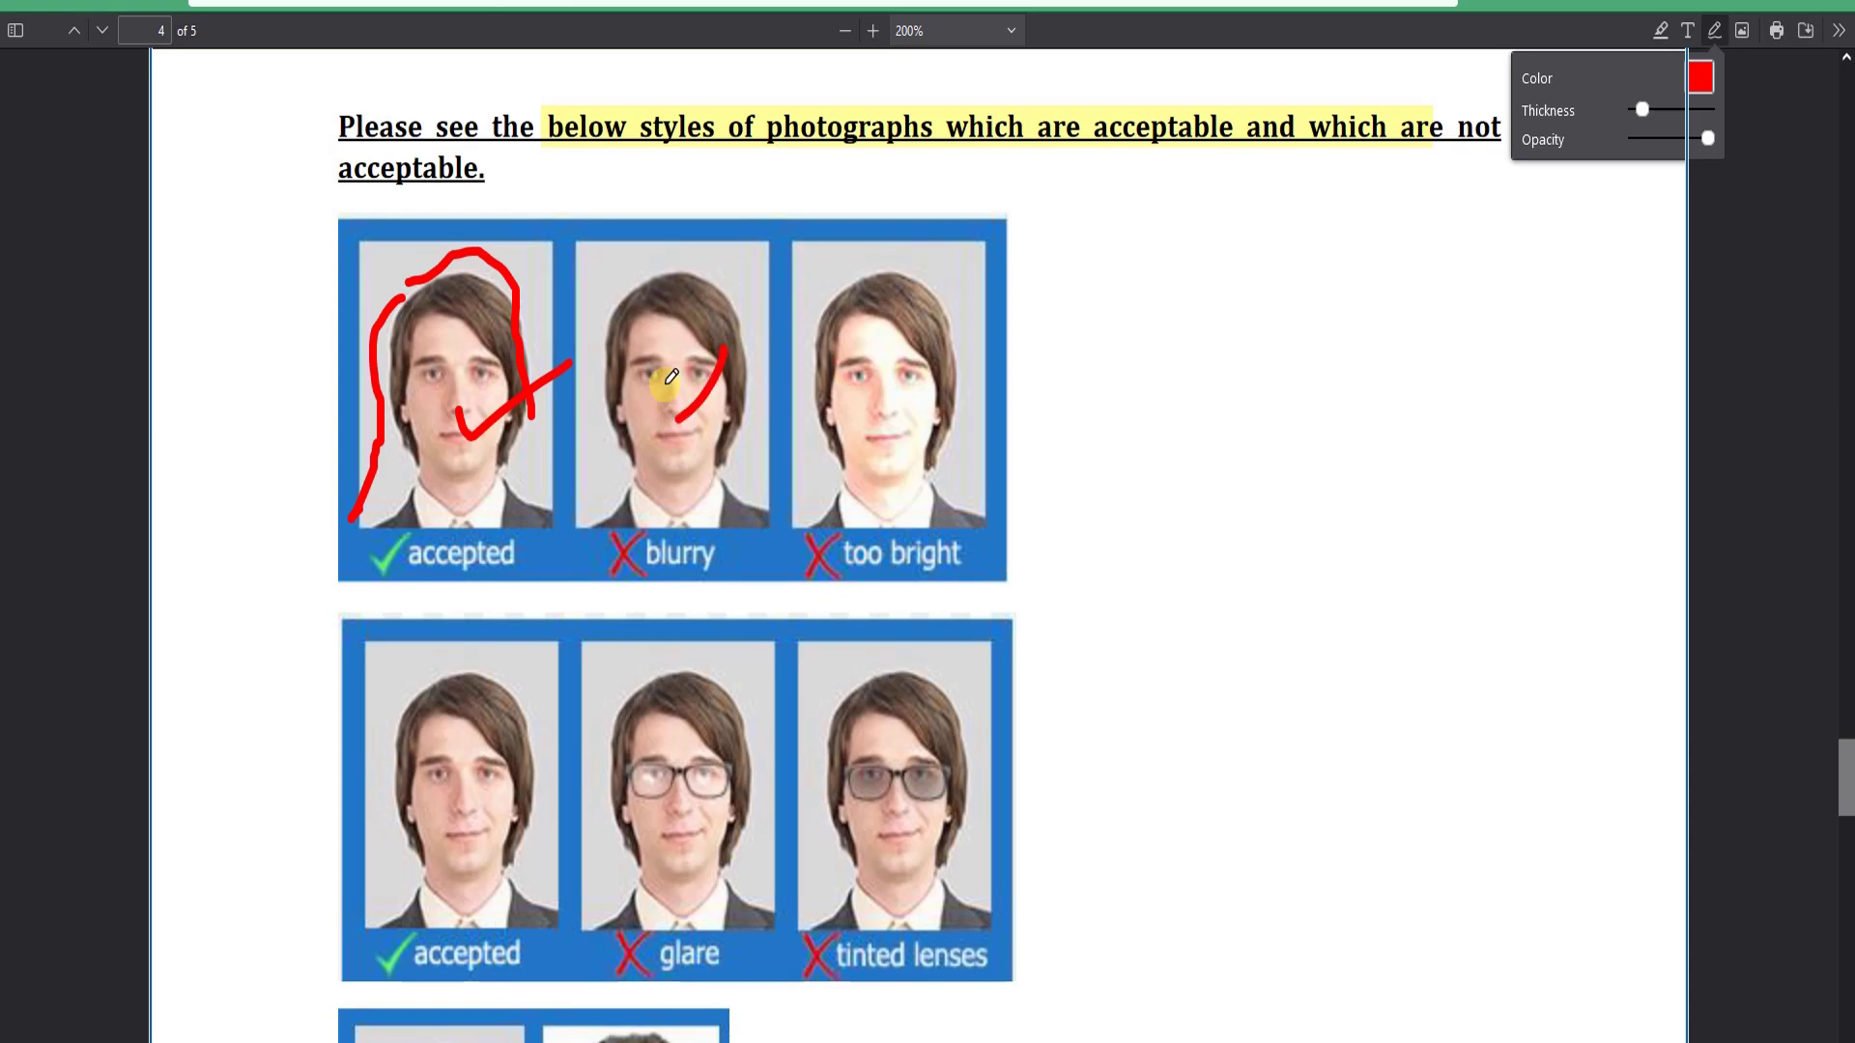
left_click_drag(649, 354, 737, 402)
left_click_drag(855, 364, 855, 398)
- Tick the accepted glasses photo and mark the glare, tinted-lens and portrait-style photos as rejected
scroll(662, 506, "down", 3)
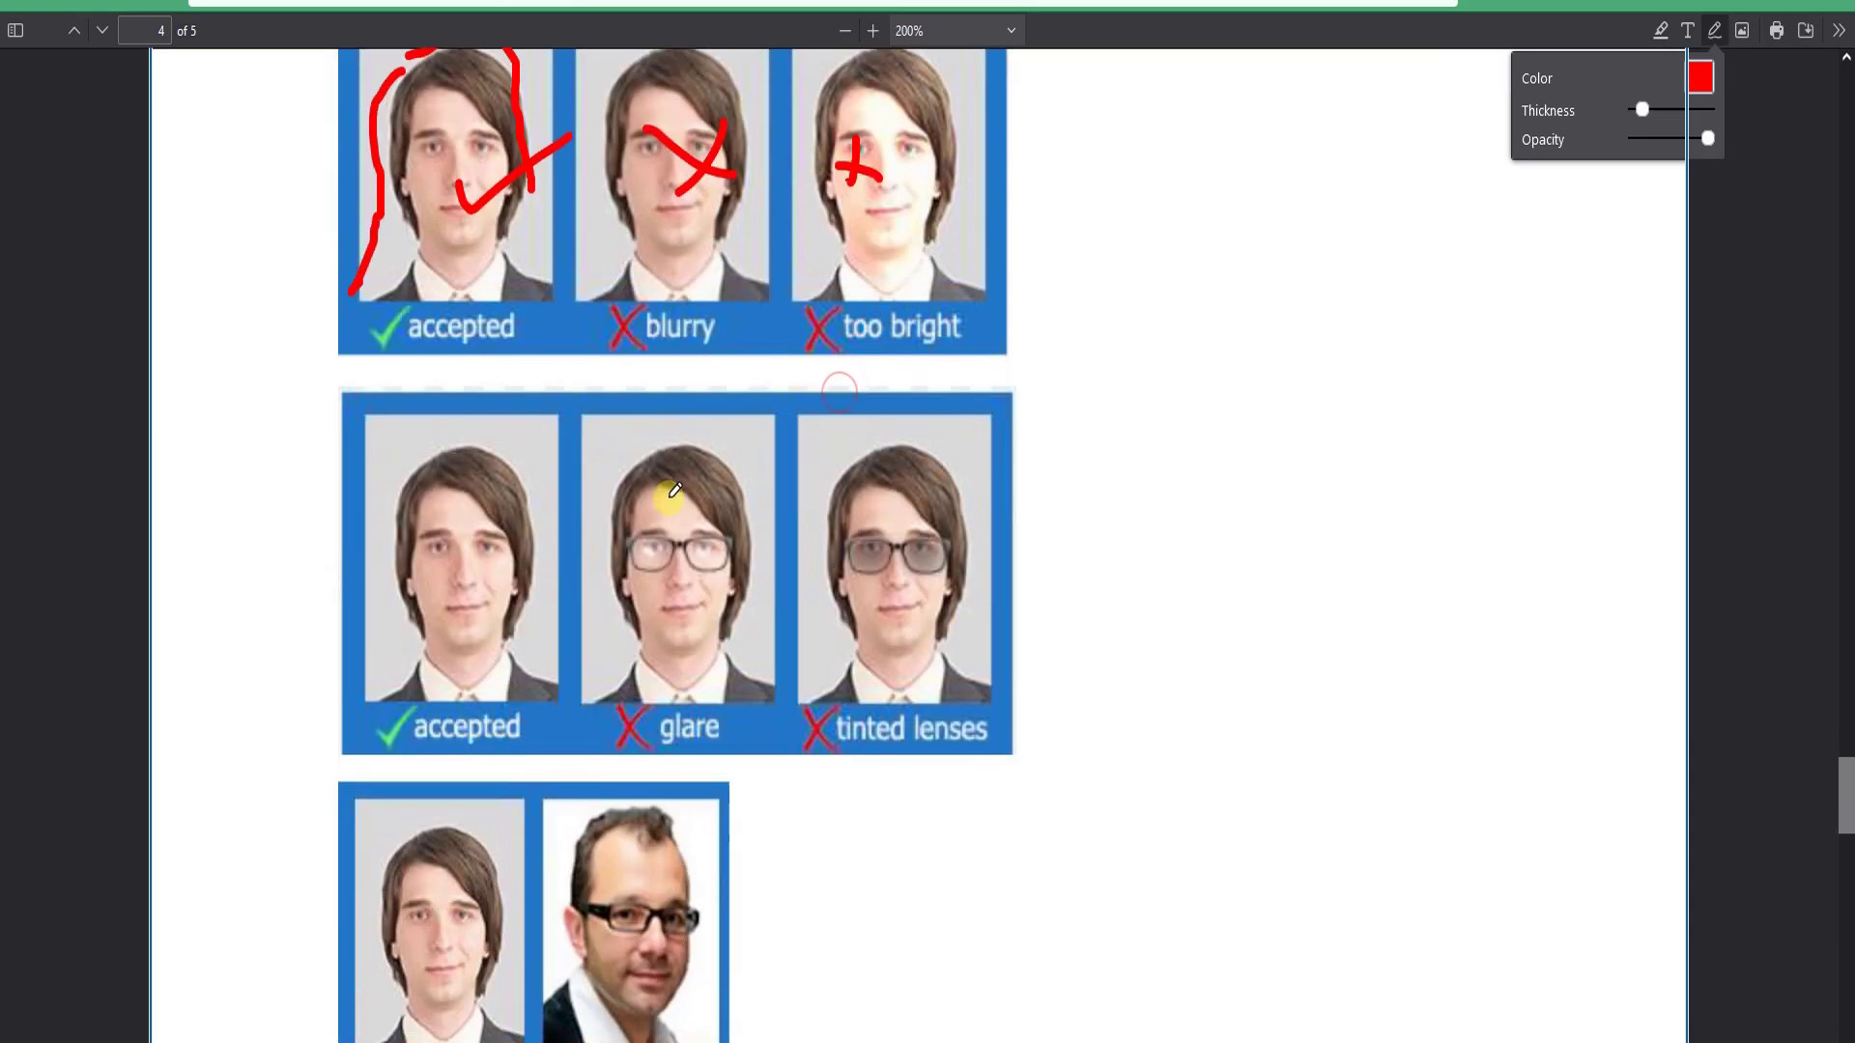
left_click_drag(432, 451, 537, 423)
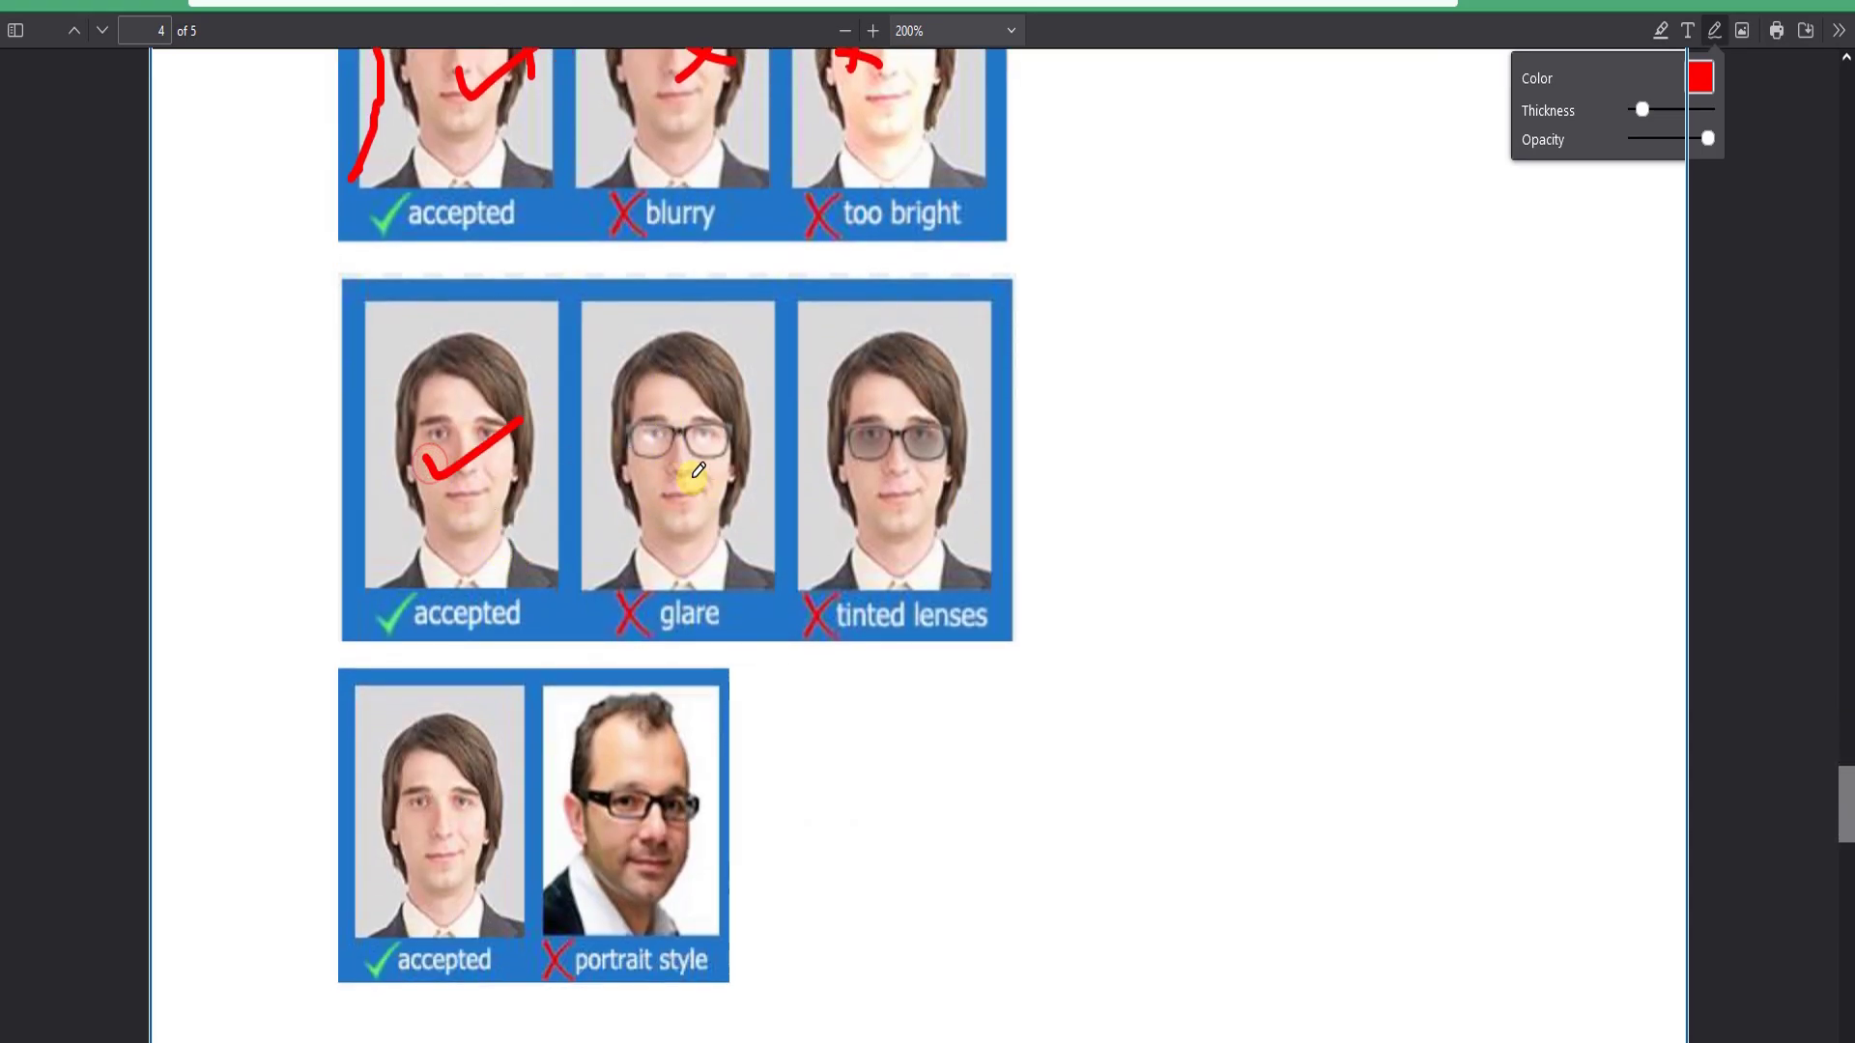
left_click_drag(665, 494, 716, 548)
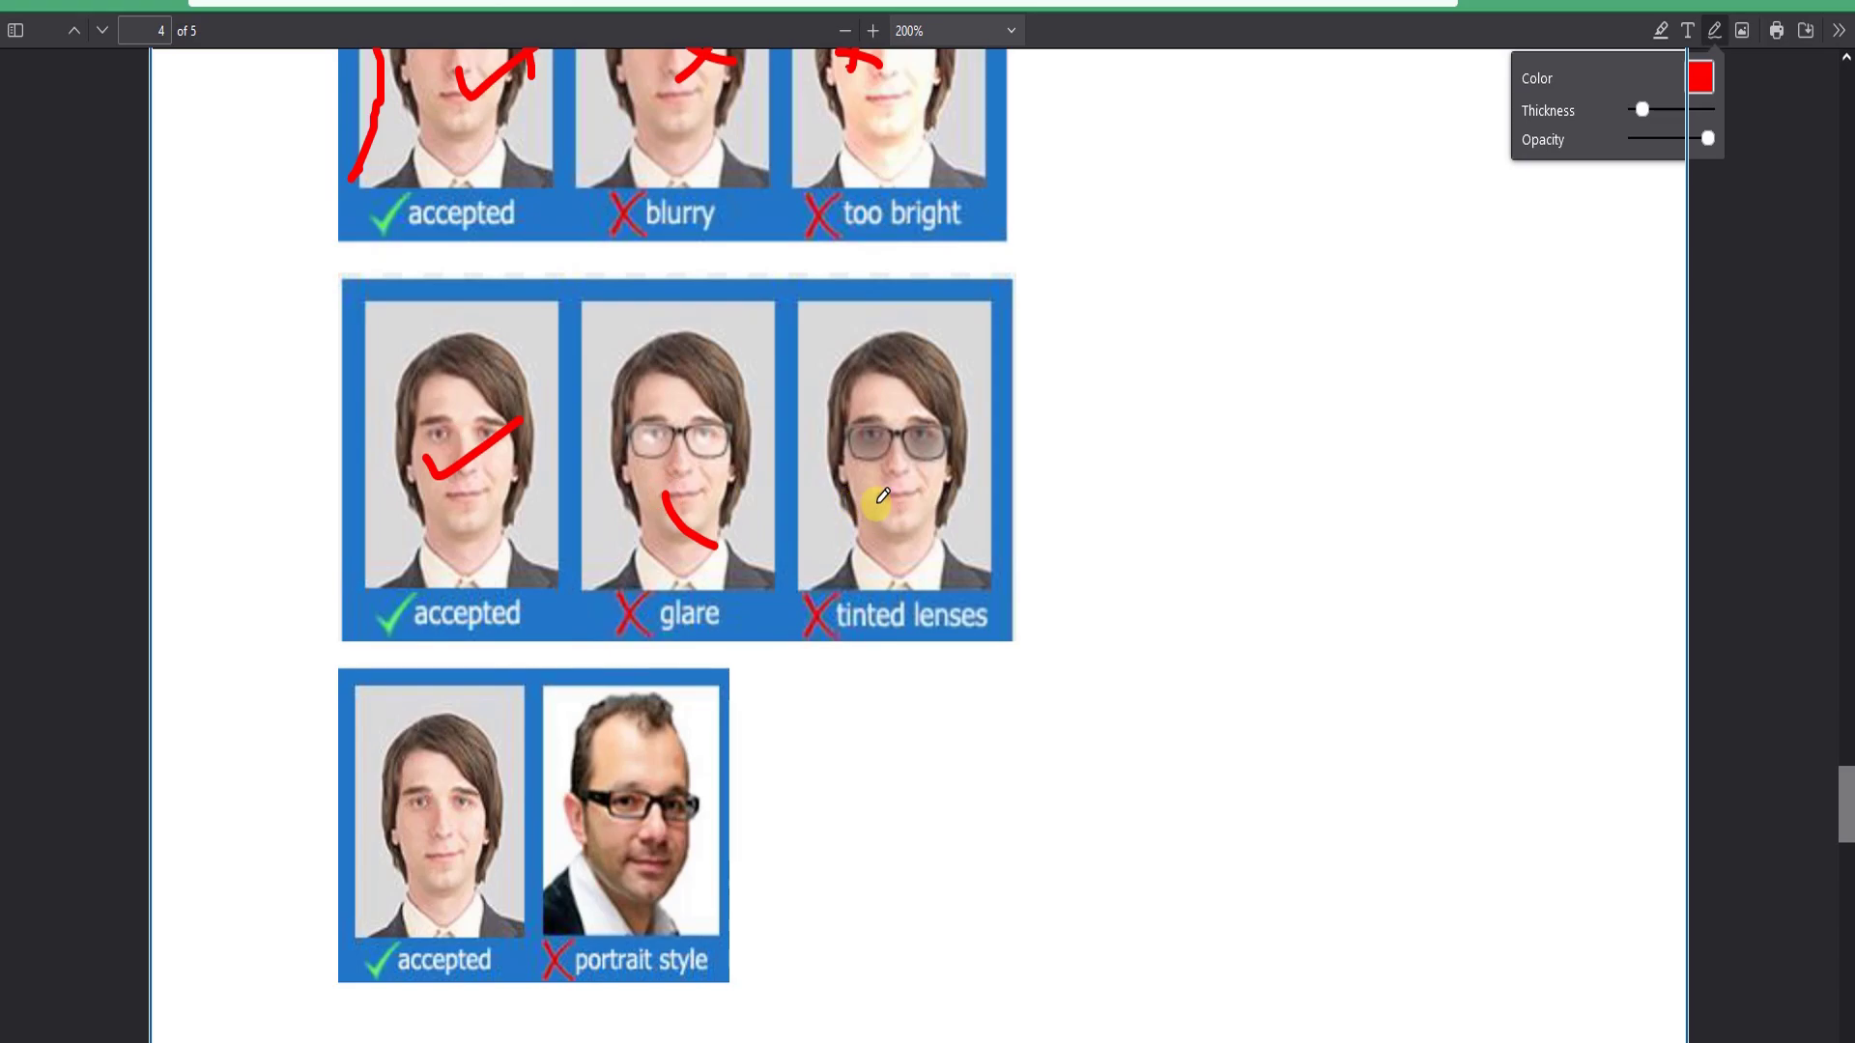
left_click_drag(812, 495, 839, 462)
left_click_drag(372, 460, 439, 476)
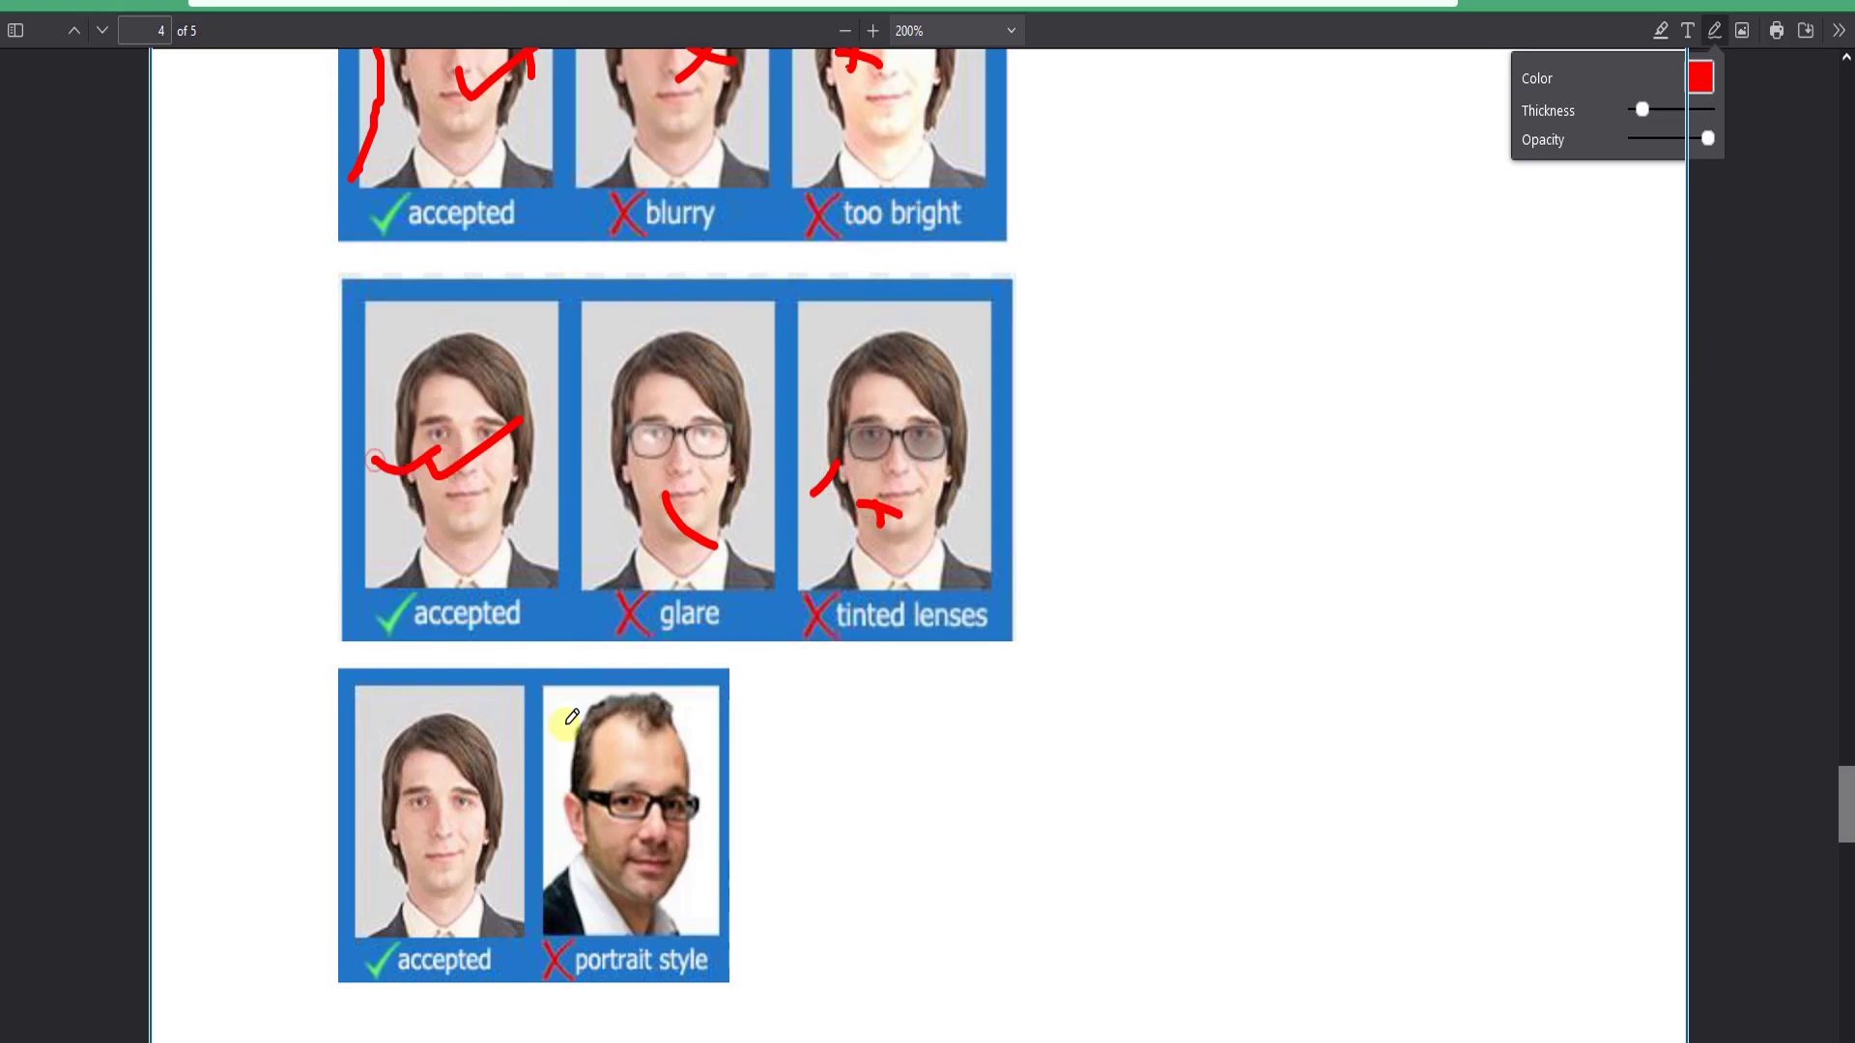
scroll(547, 712, "down", 3)
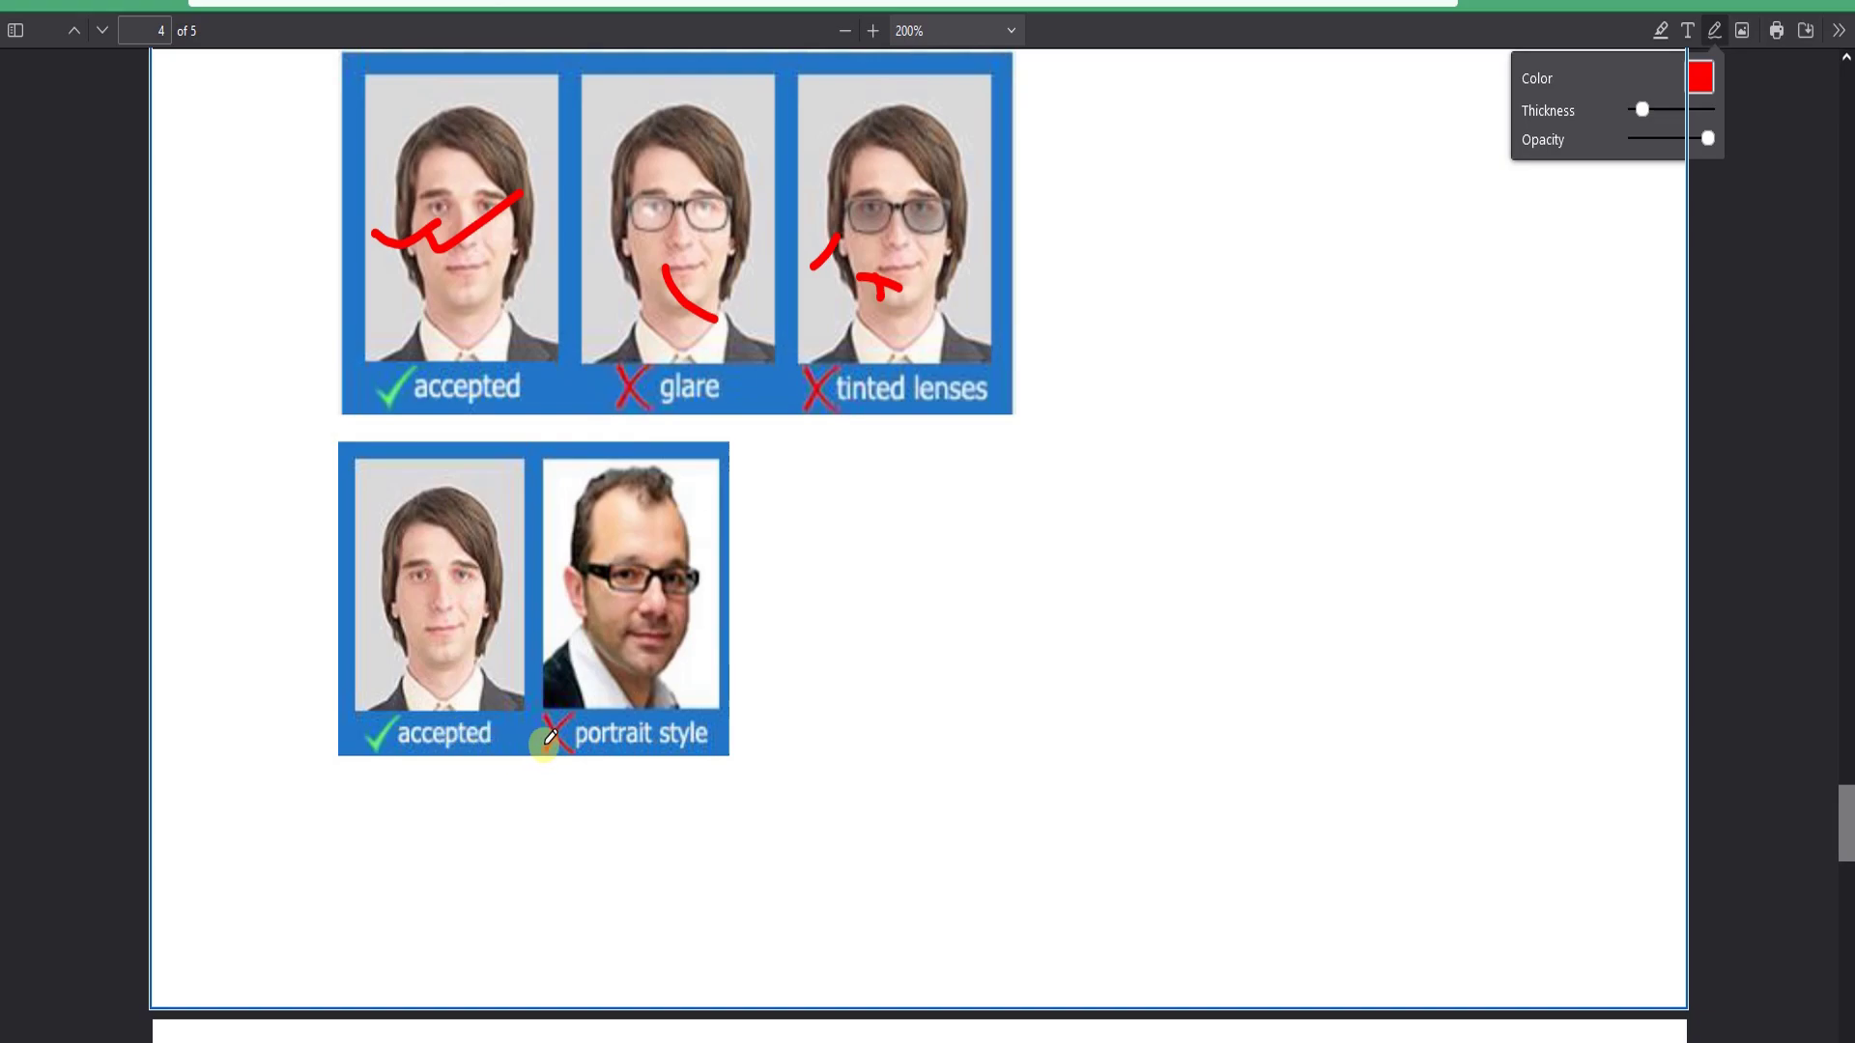
left_click_drag(437, 625, 487, 617)
mouse_move(696, 565)
left_mouse_down()
mouse_move(662, 584)
mouse_move(642, 663)
mouse_move(664, 676)
left_mouse_up()
- Bracket the sample photo and mark its candidate name and date in red
scroll(986, 639, "up", 10)
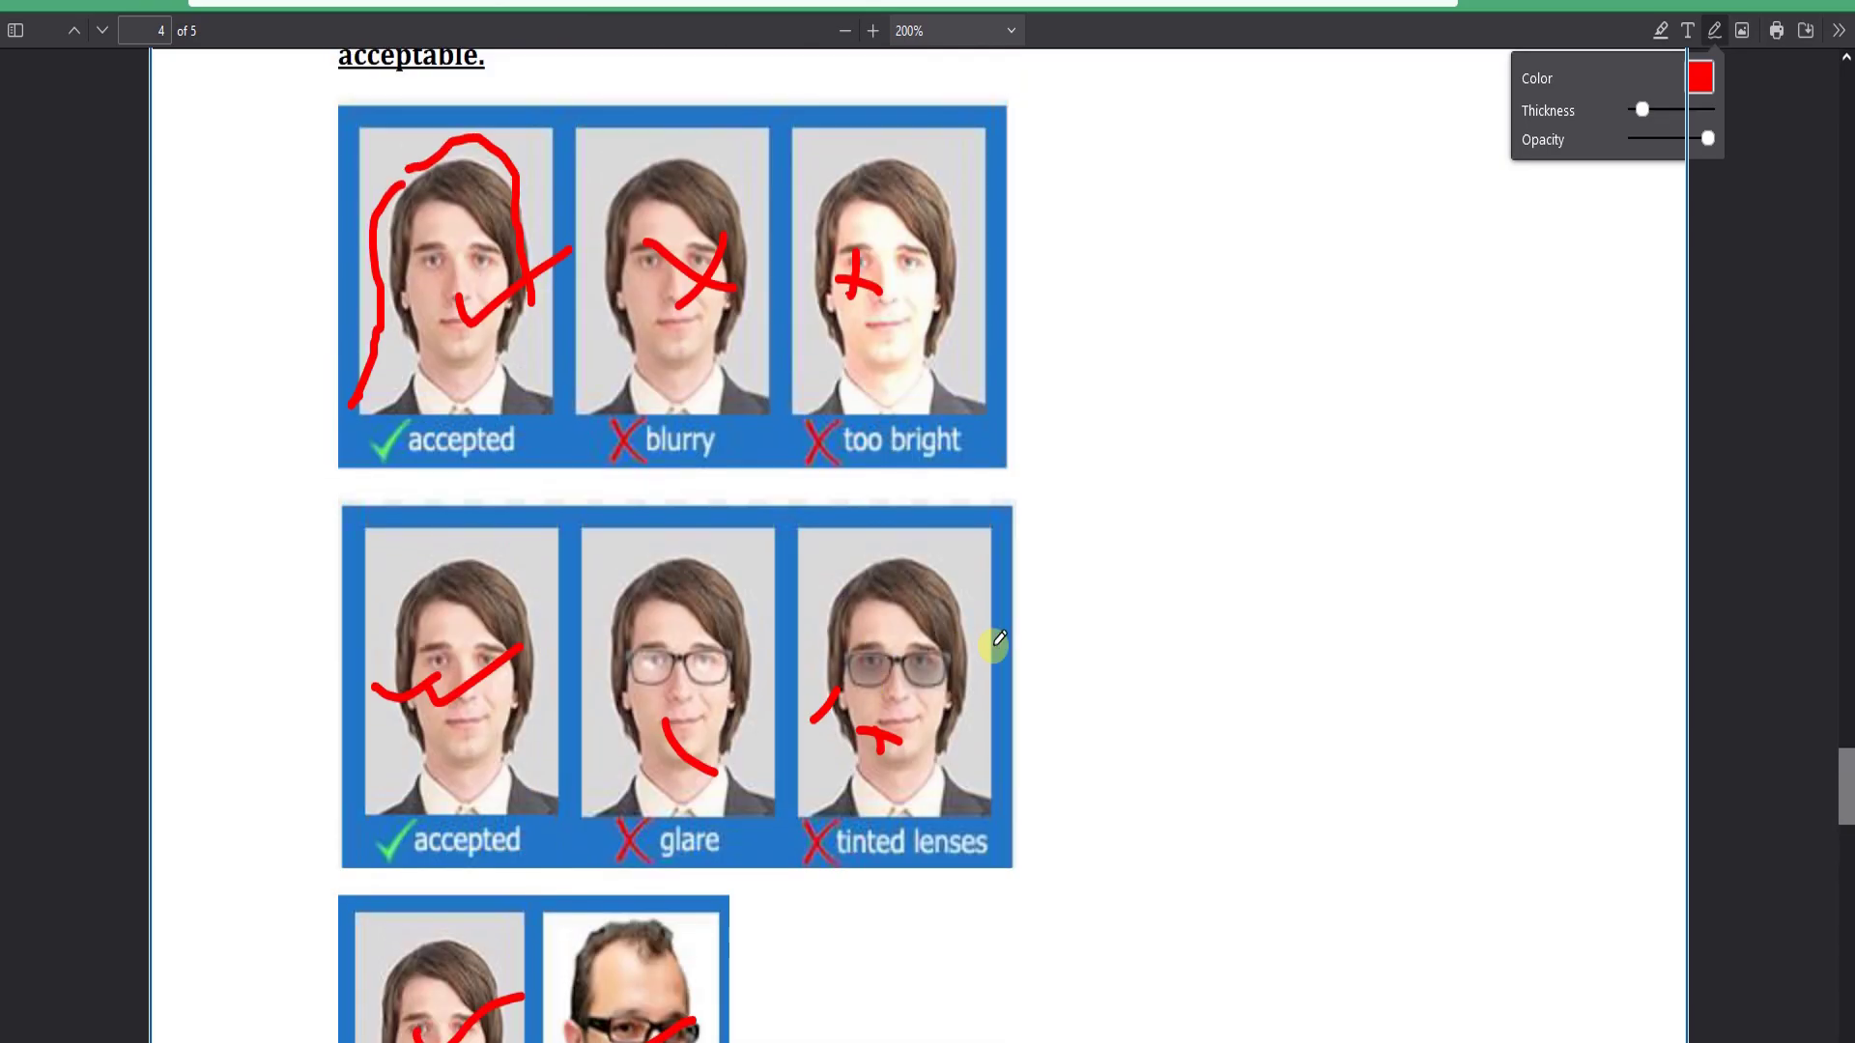
scroll(1033, 635, "up", 4)
mouse_move(819, 295)
left_mouse_down()
mouse_move(777, 548)
mouse_move(775, 783)
left_mouse_up()
left_click_drag(874, 726, 1065, 725)
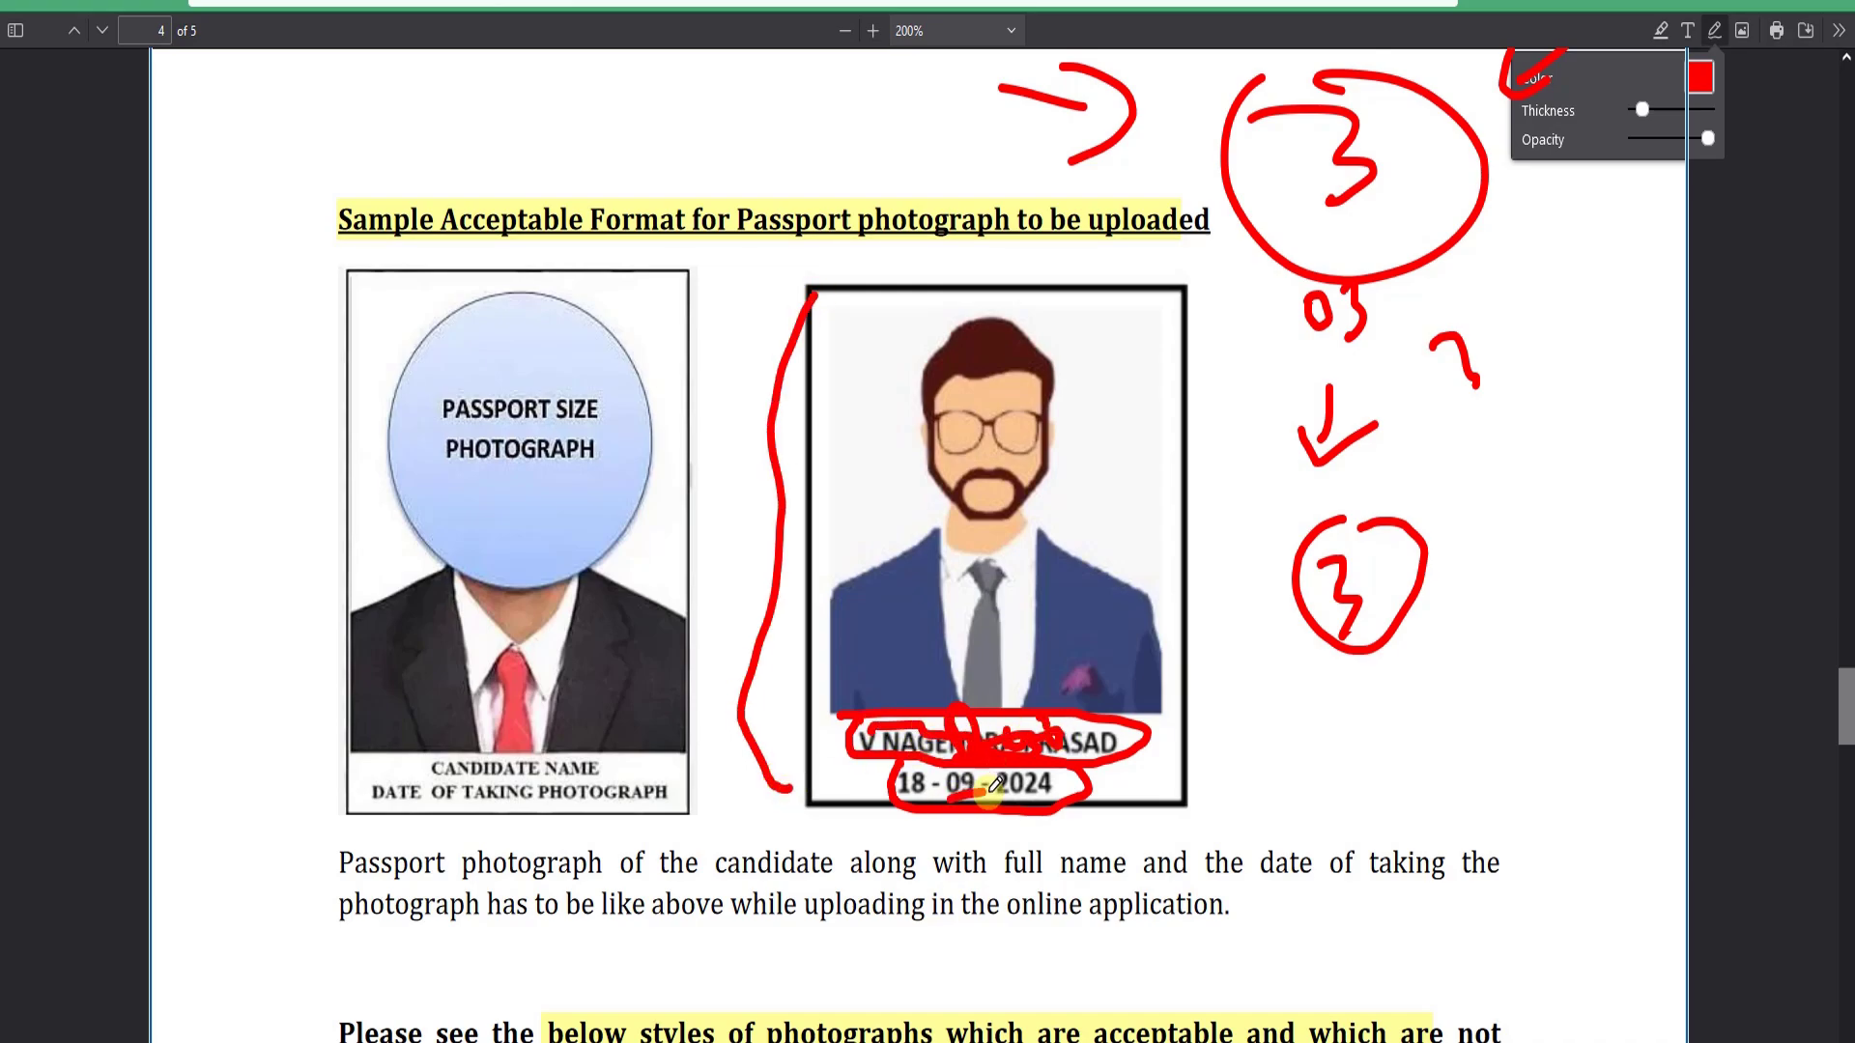
left_click_drag(995, 784, 1038, 803)
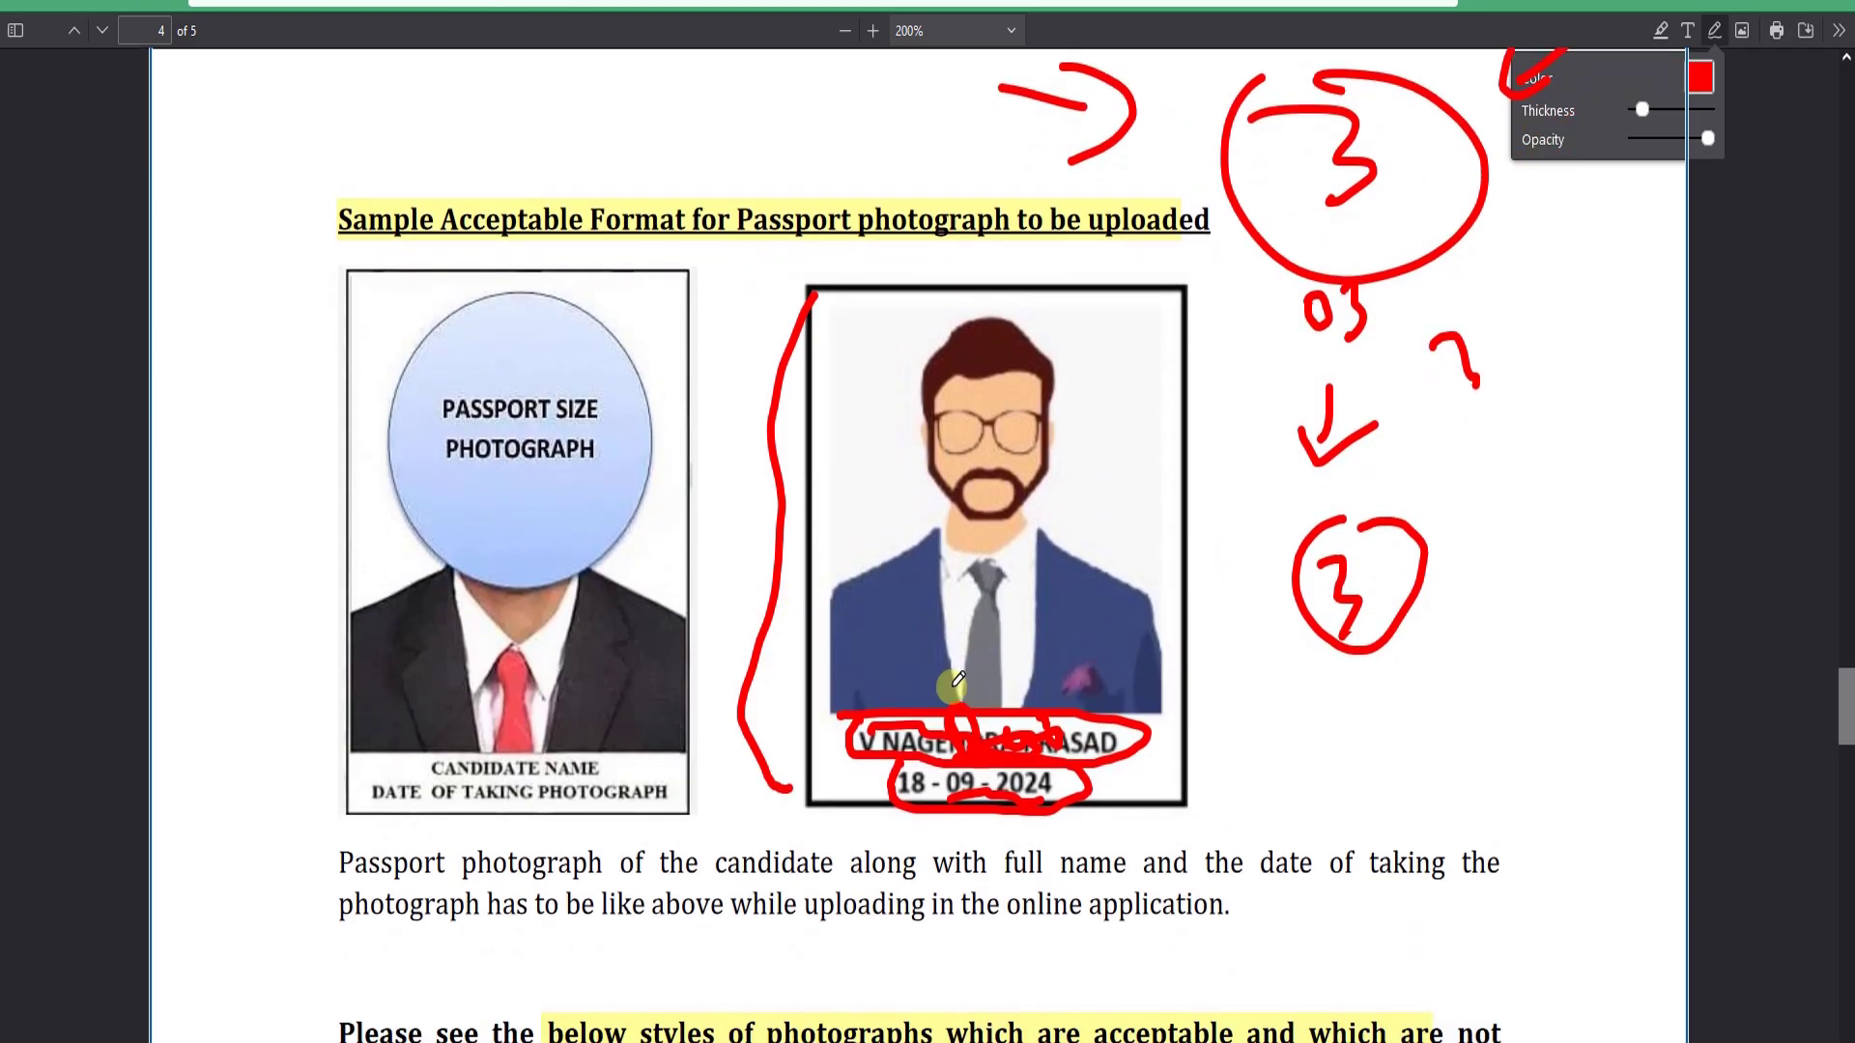
scroll(937, 628, "down", 3)
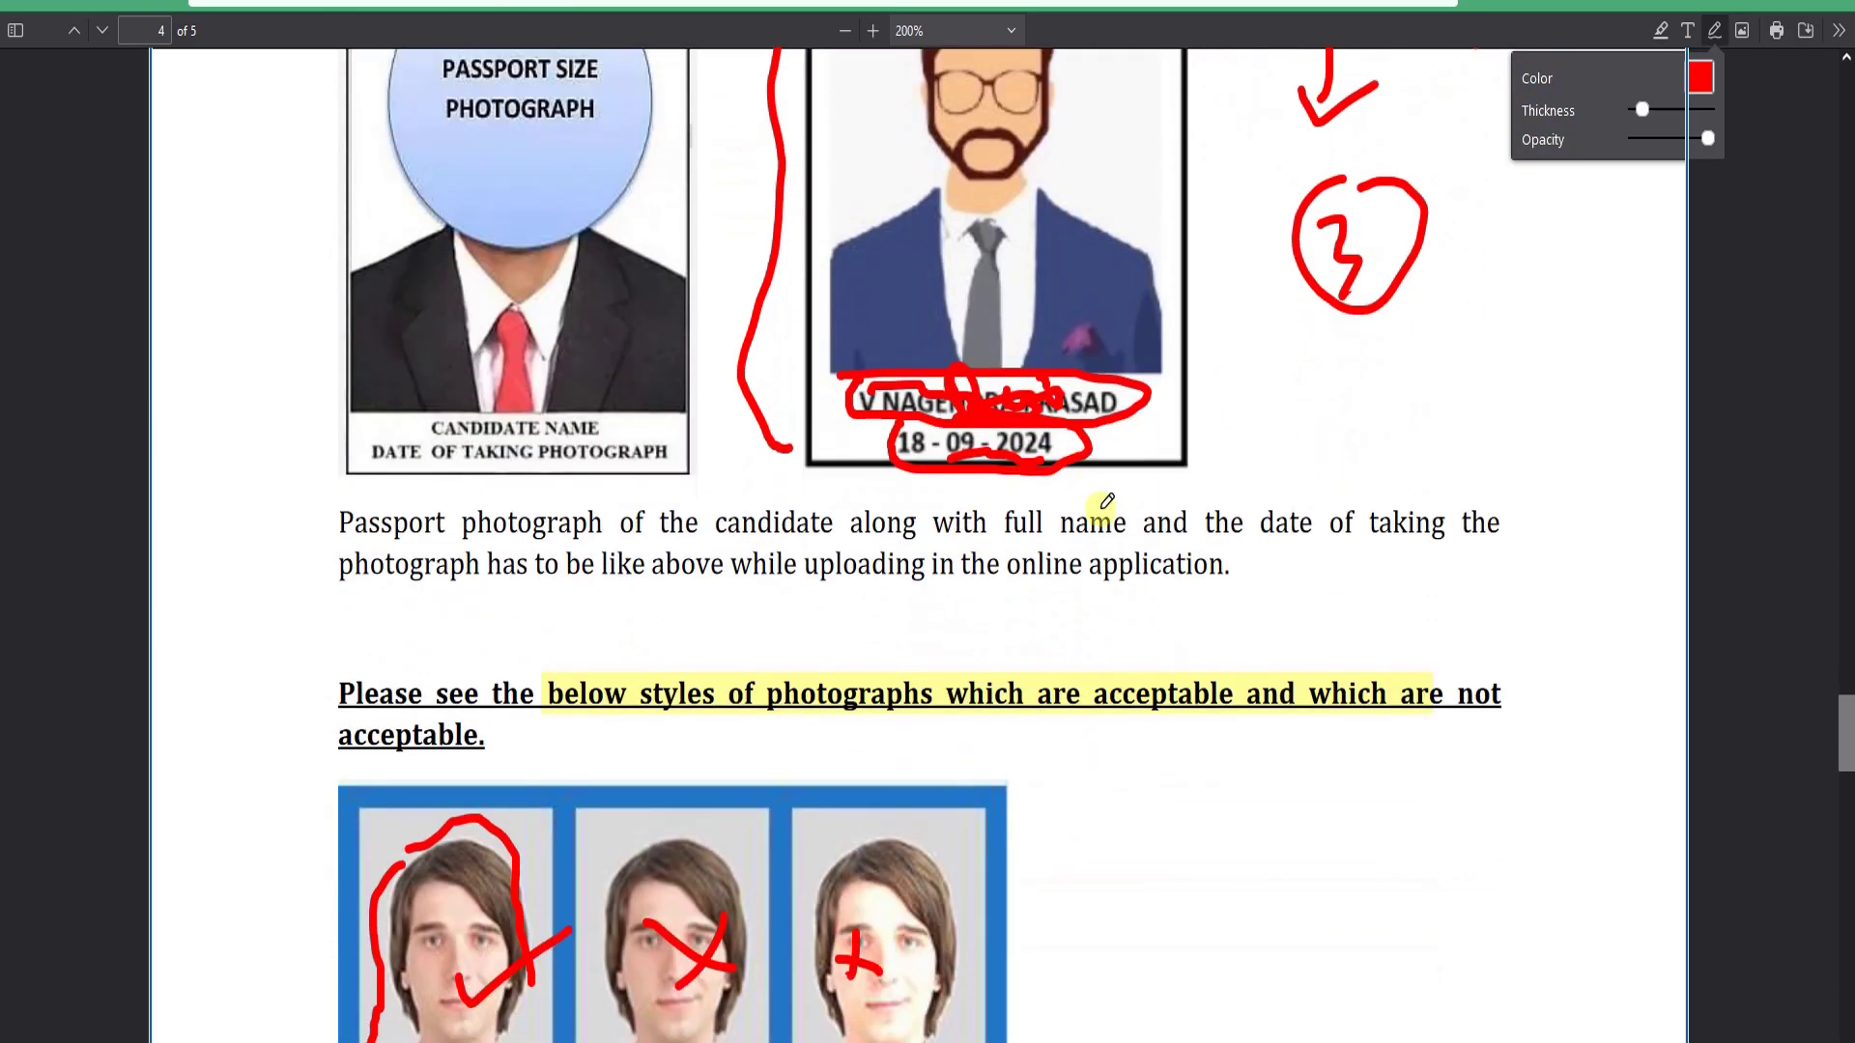
scroll(1111, 579, "down", 4)
scroll(1105, 592, "up", 4)
scroll(1110, 591, "down", 5)
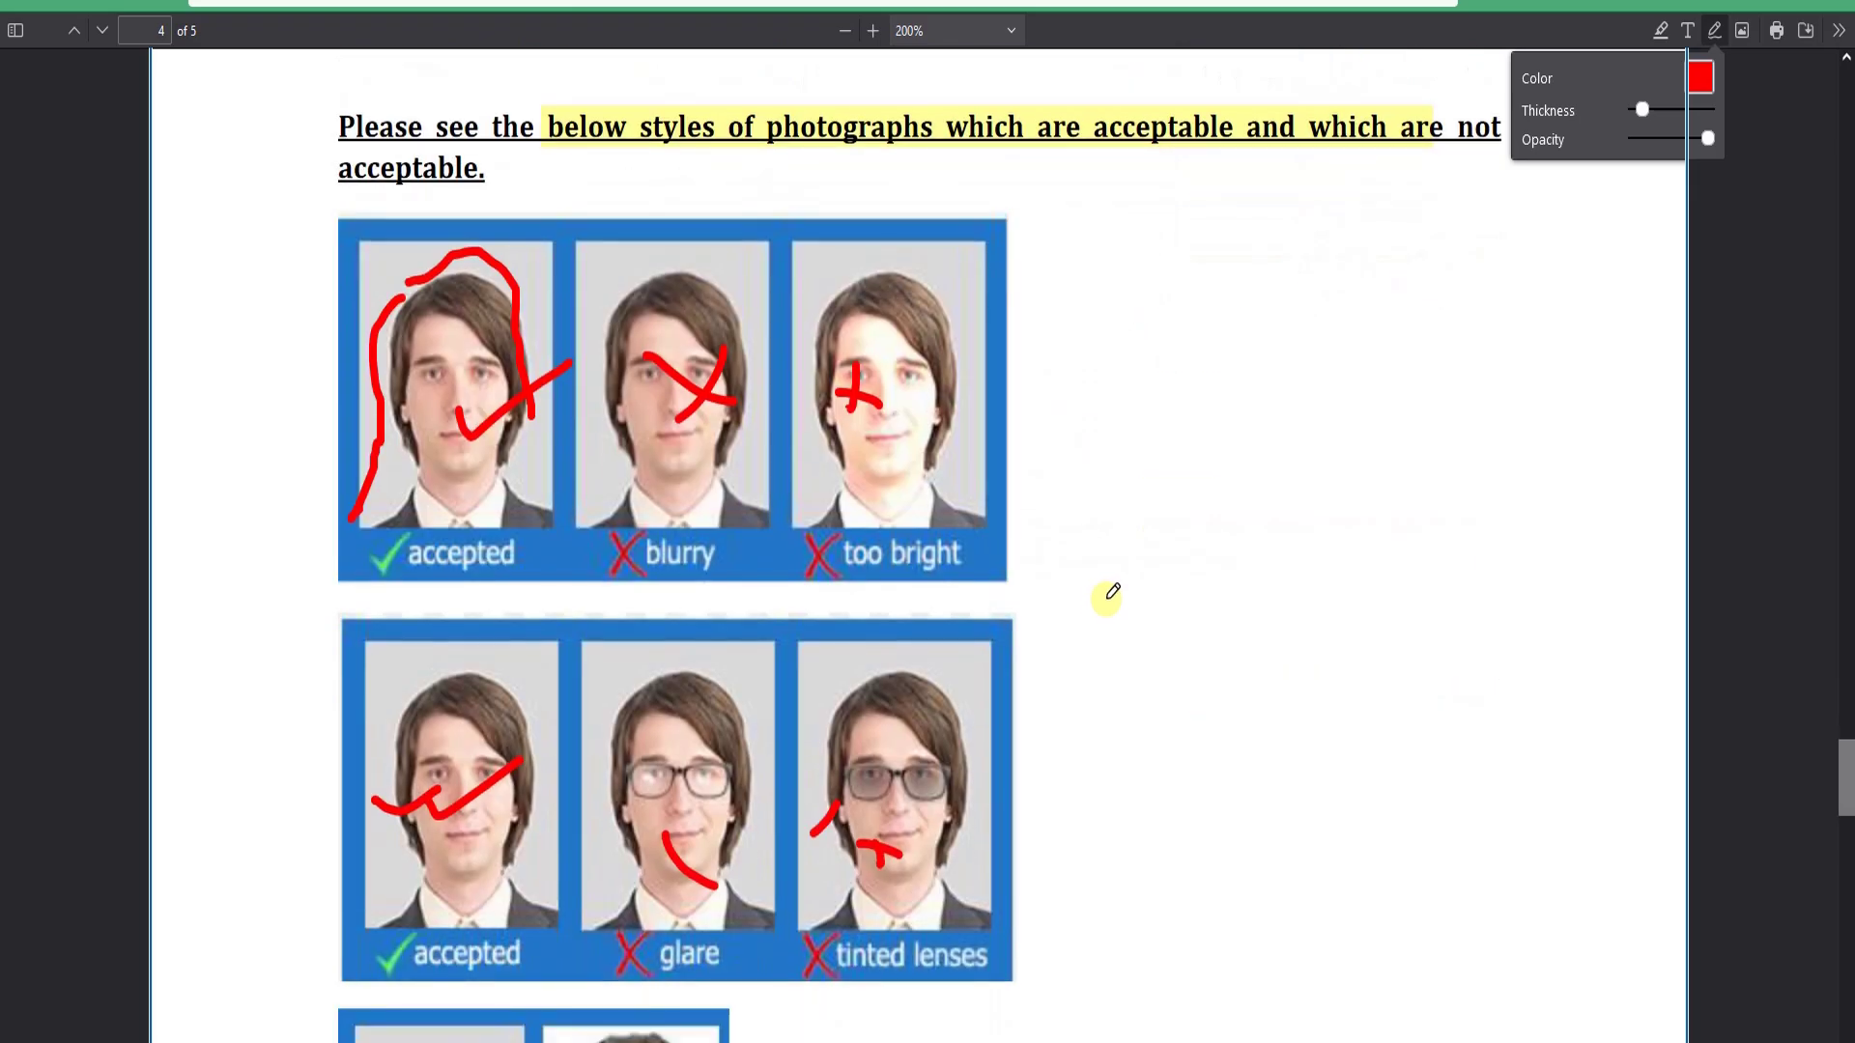
scroll(1111, 592, "up", 10)
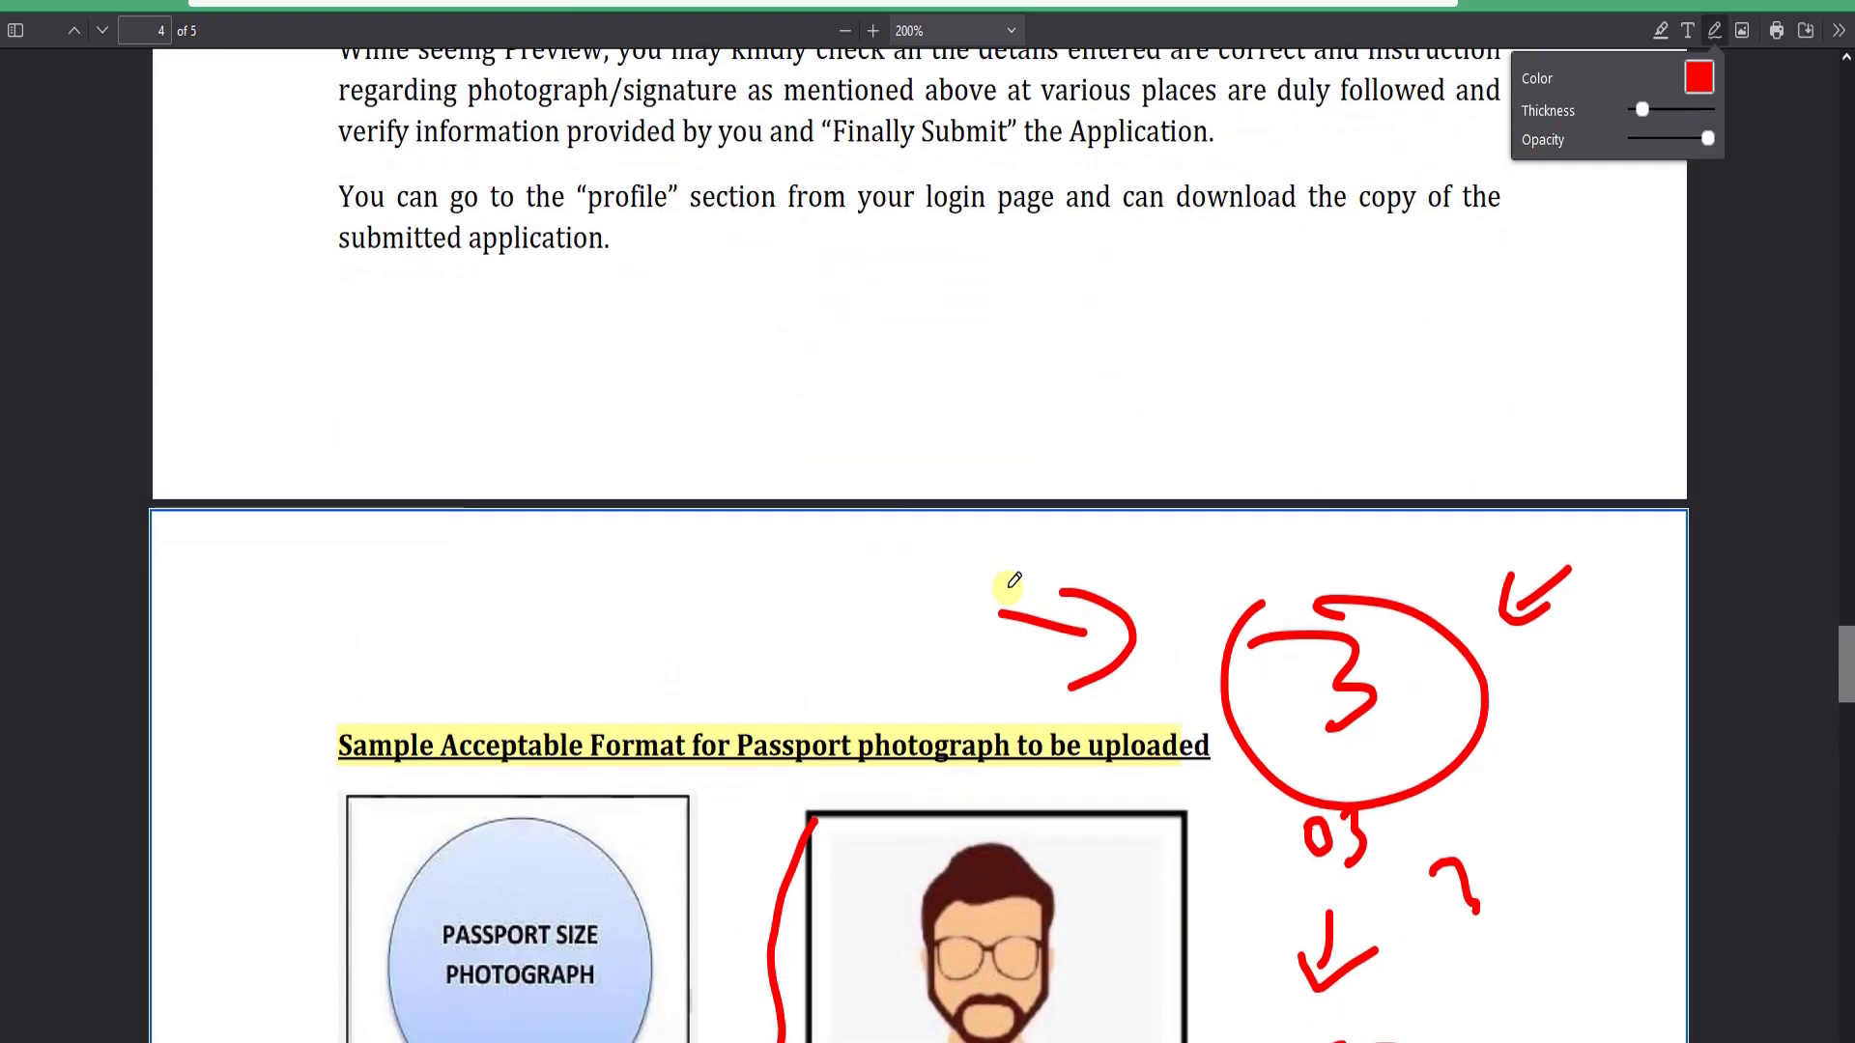
scroll(1034, 599, "down", 15)
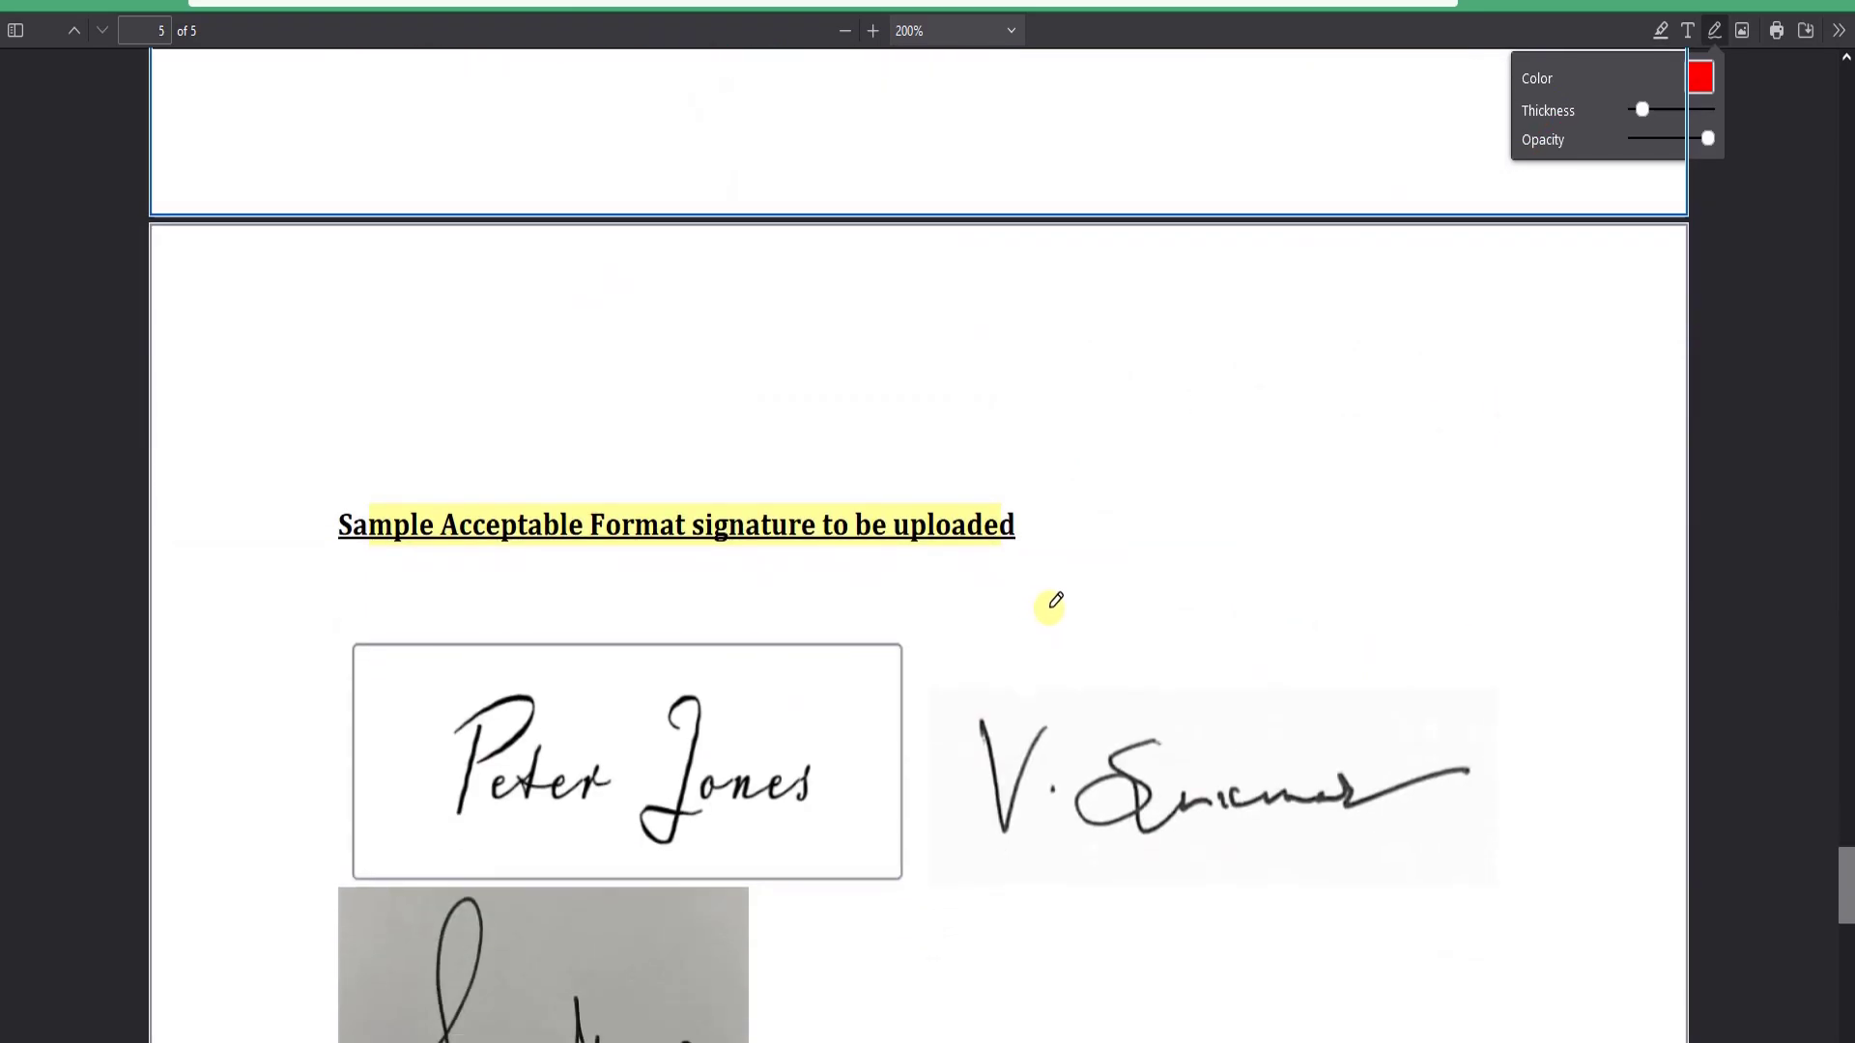
- Box the first signature sample, strike through one, and outline the cropped signature image in red
mouse_move(1234, 429)
left_mouse_down()
mouse_move(1273, 607)
mouse_move(1466, 353)
mouse_move(1315, 615)
left_mouse_up()
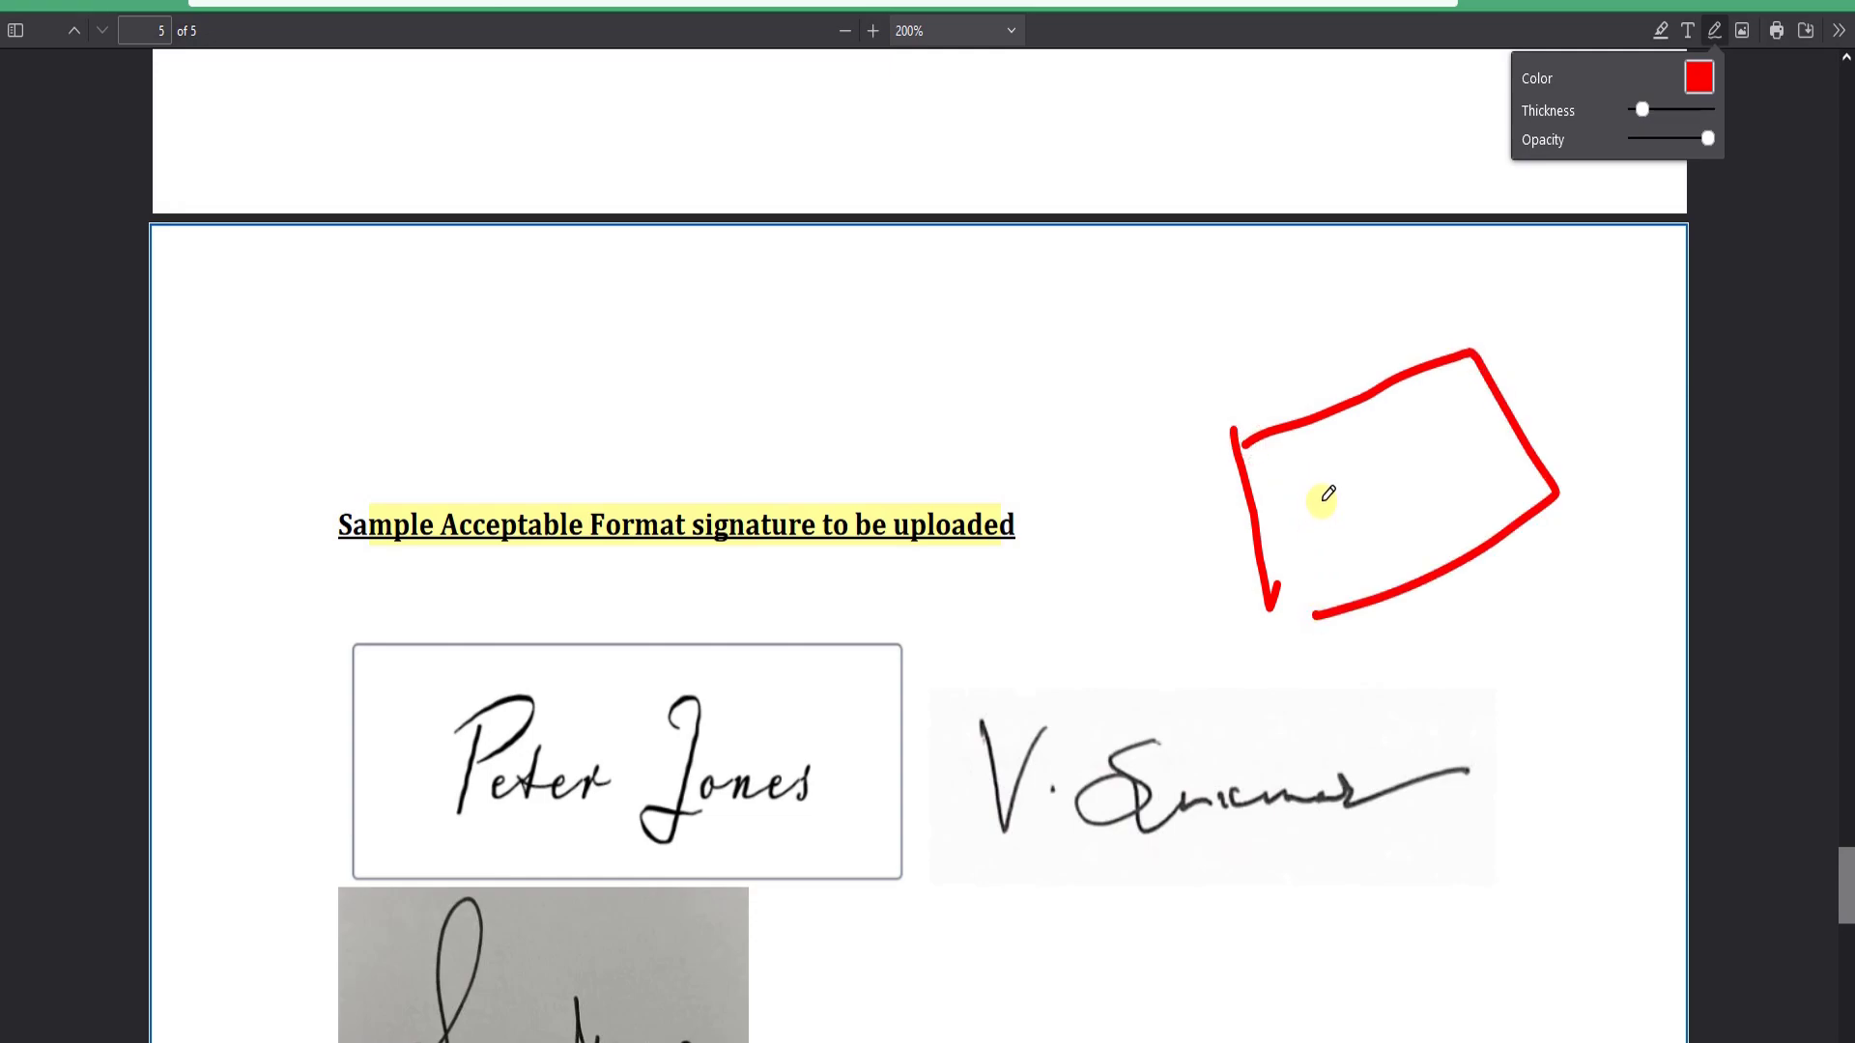
mouse_move(1320, 467)
left_mouse_down()
mouse_move(1354, 513)
mouse_move(1346, 496)
mouse_move(1444, 473)
left_mouse_up()
scroll(809, 636, "down", 2)
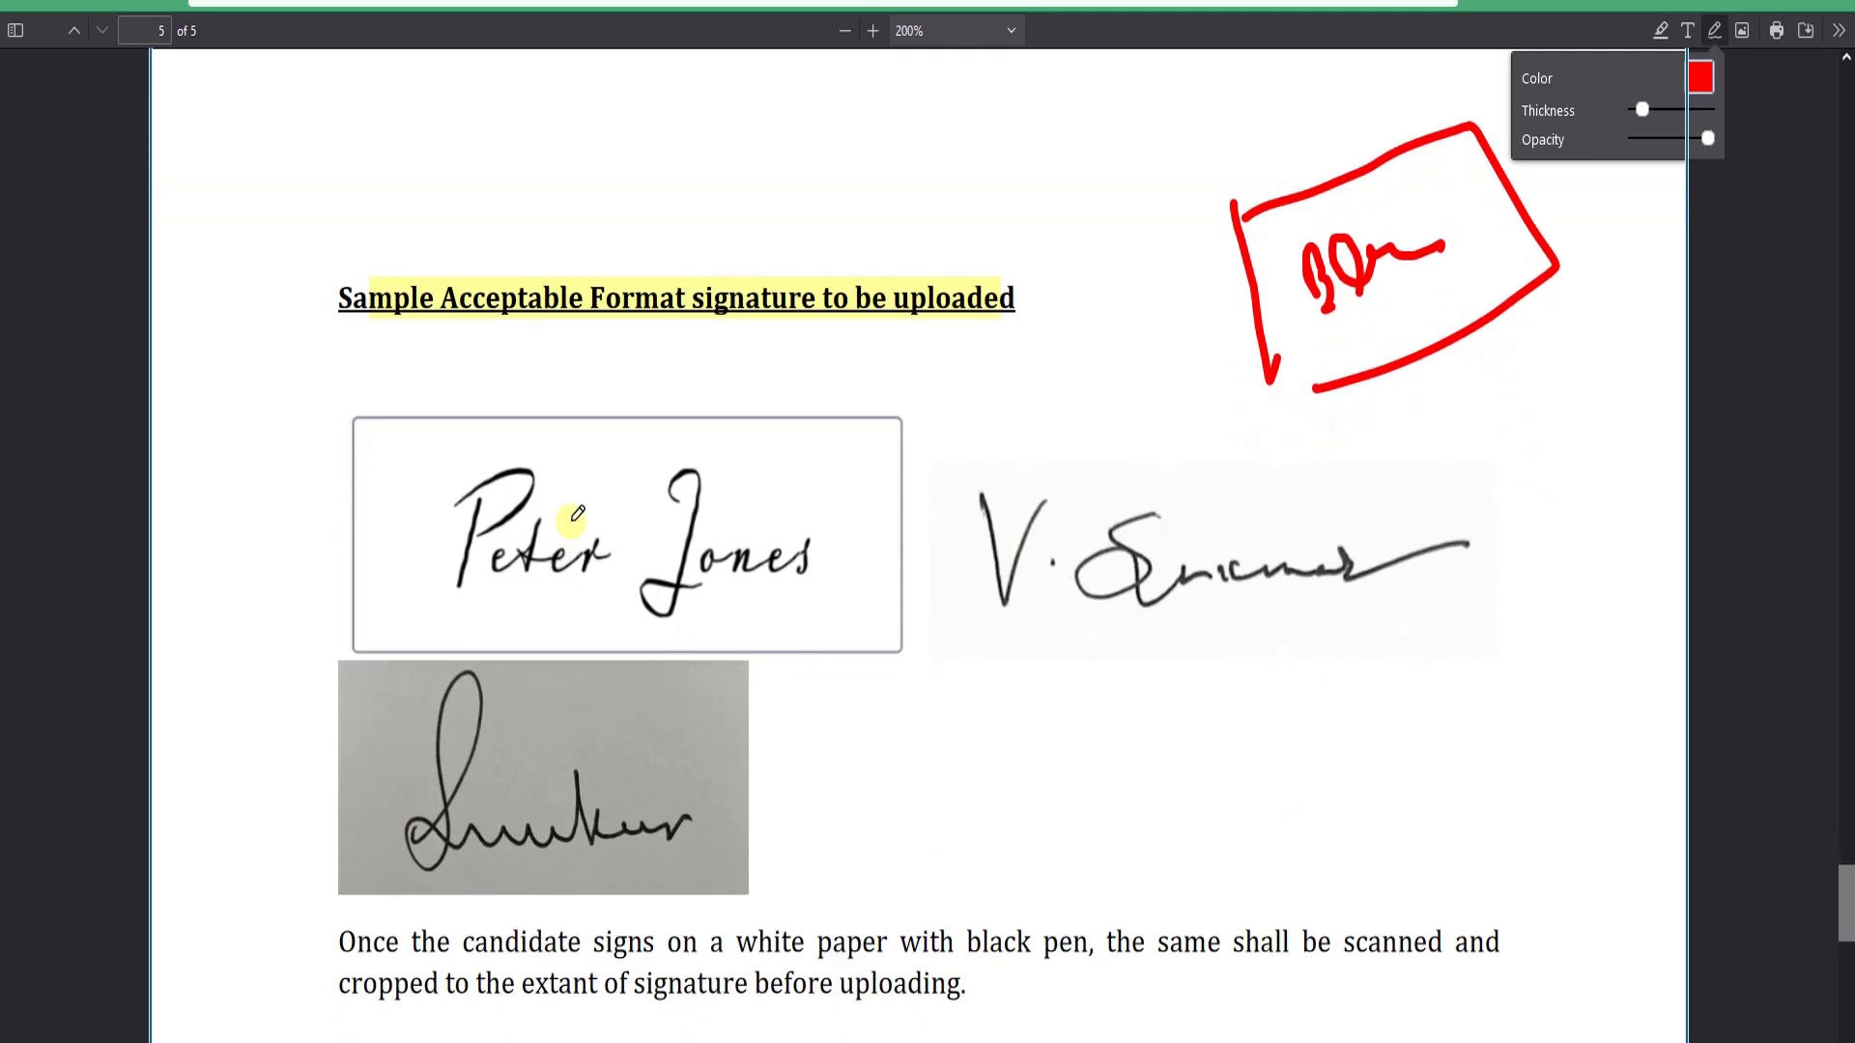
left_click_drag(569, 519, 757, 496)
scroll(737, 634, "down", 2)
mouse_move(343, 440)
left_mouse_down()
mouse_move(726, 443)
mouse_move(755, 618)
mouse_move(306, 667)
mouse_move(326, 482)
left_mouse_up()
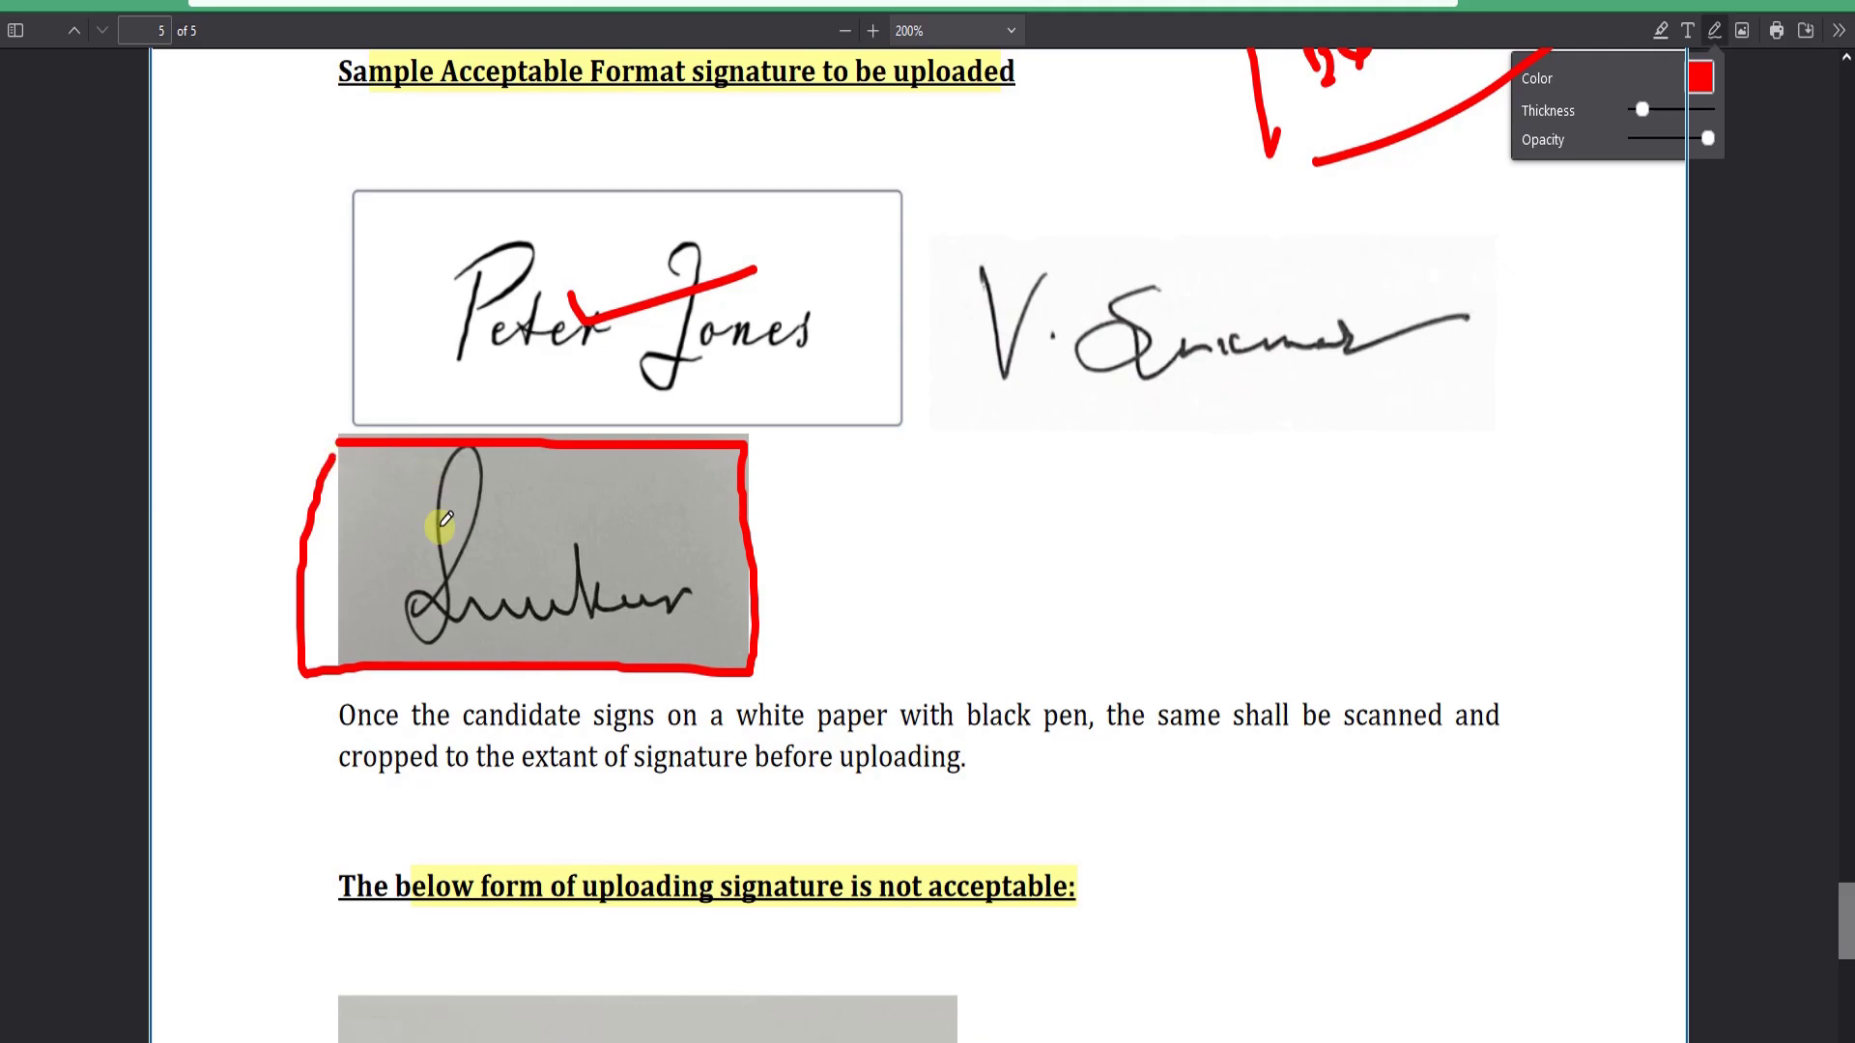
left_click_drag(468, 462, 476, 565)
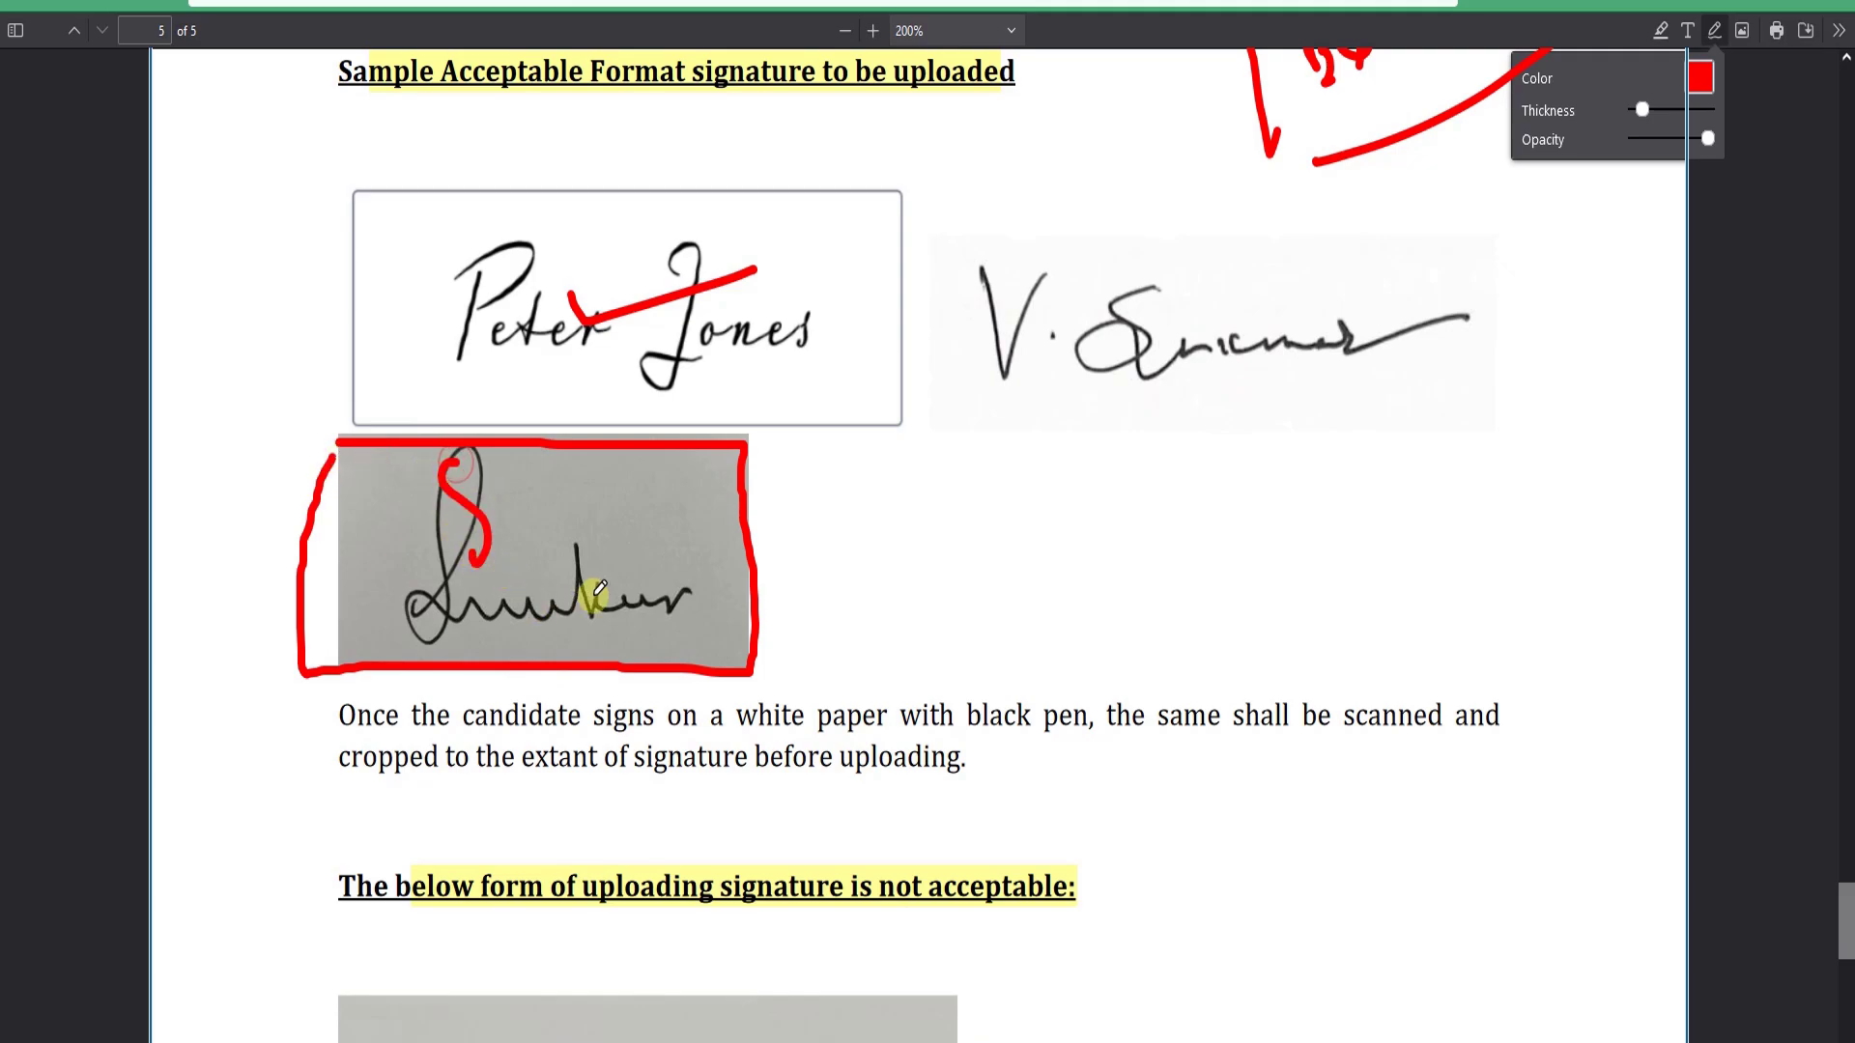
scroll(948, 594, "down", 6)
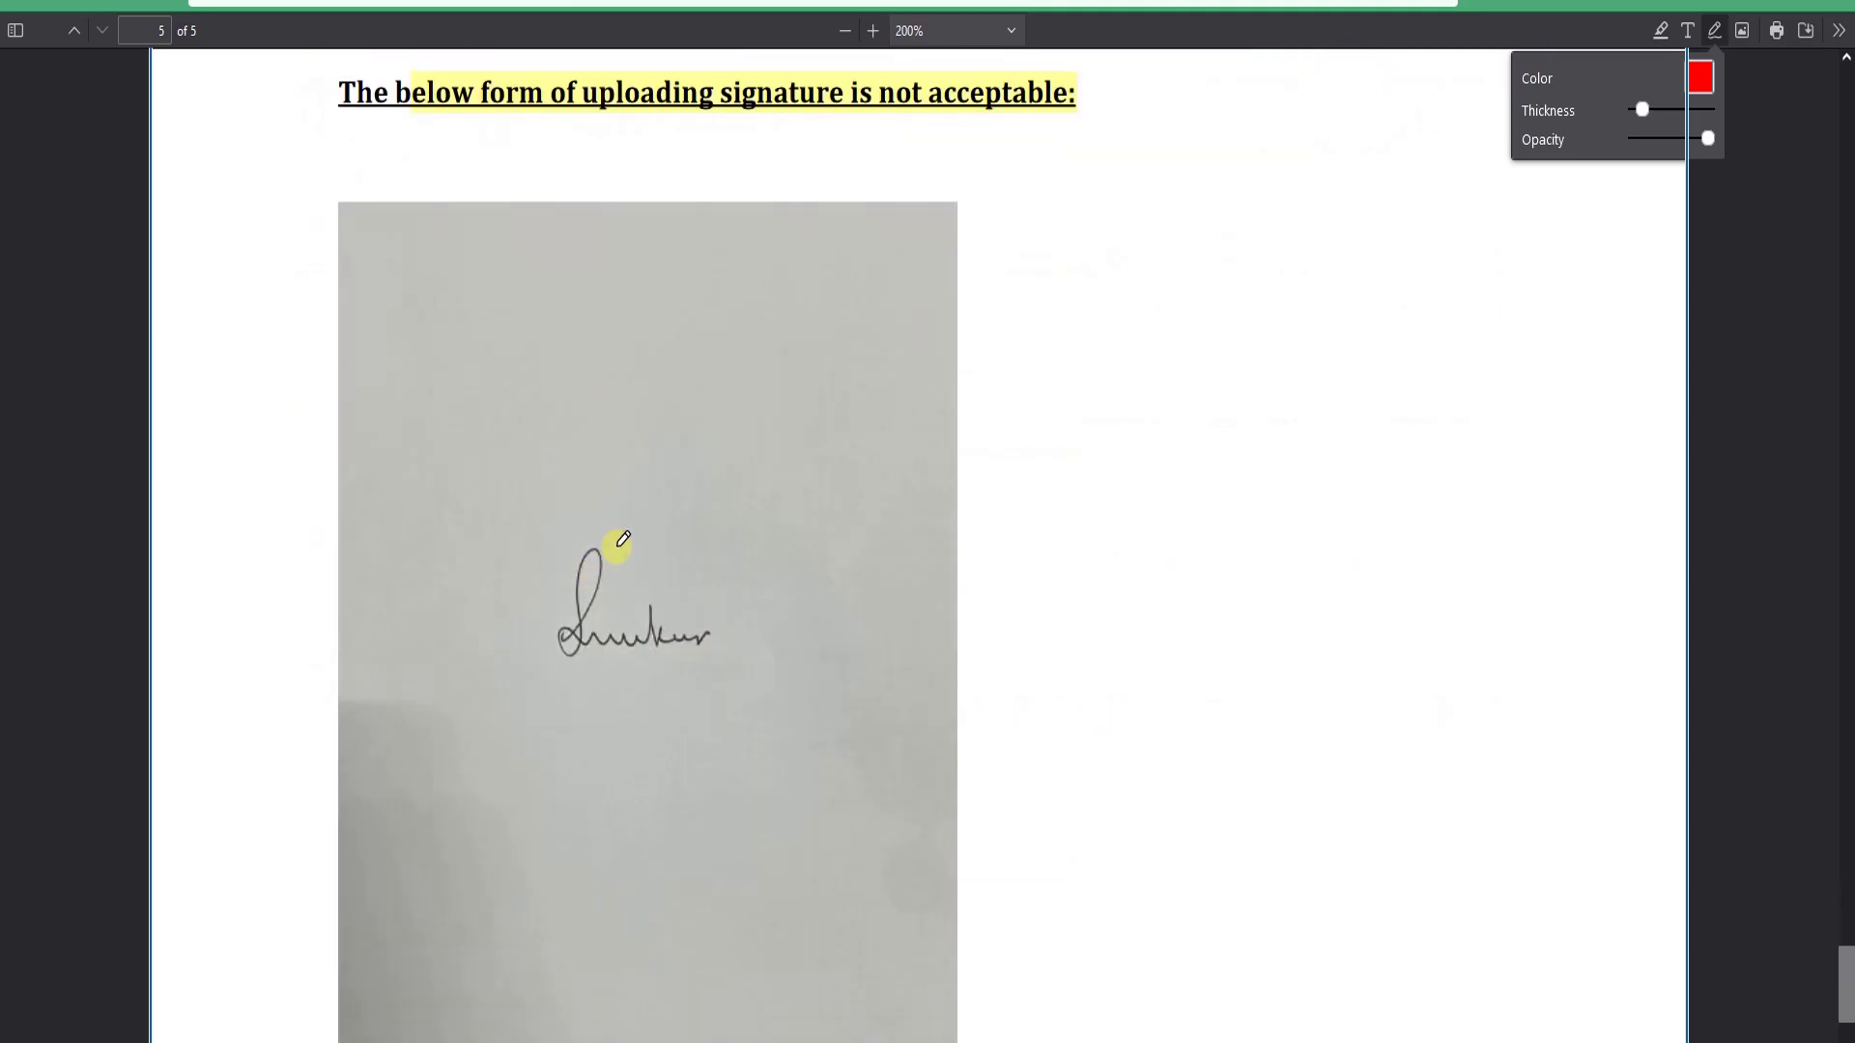
- Box the signature inside the full-page scan and add a red tick beside it
mouse_move(324, 200)
left_mouse_down()
mouse_move(907, 199)
mouse_move(941, 924)
mouse_move(890, 1019)
mouse_move(431, 1010)
mouse_move(299, 588)
mouse_move(412, 170)
left_mouse_up()
mouse_move(467, 493)
left_mouse_down()
mouse_move(816, 510)
mouse_move(855, 759)
left_mouse_up()
mouse_move(740, 766)
left_mouse_down()
mouse_move(468, 766)
mouse_move(476, 483)
left_mouse_up()
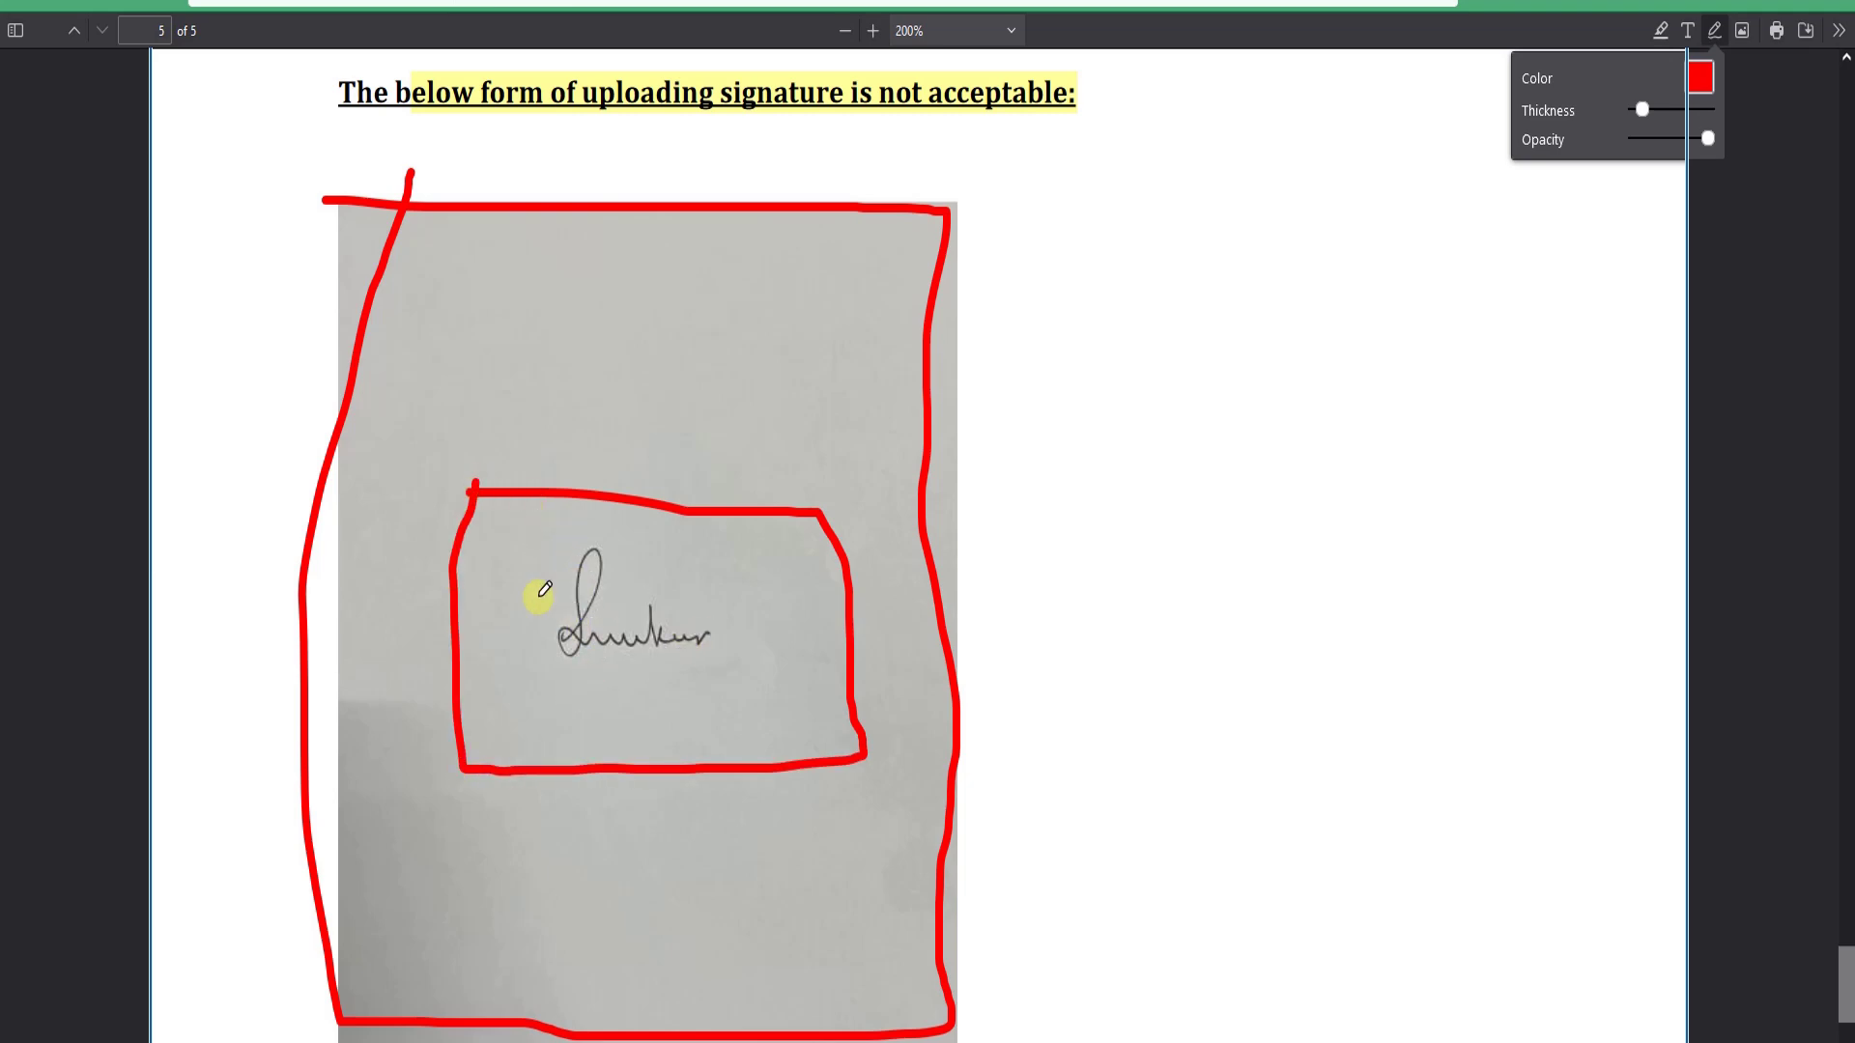
mouse_move(503, 535)
left_mouse_down()
mouse_move(484, 663)
mouse_move(808, 676)
mouse_move(783, 542)
mouse_move(501, 541)
left_mouse_up()
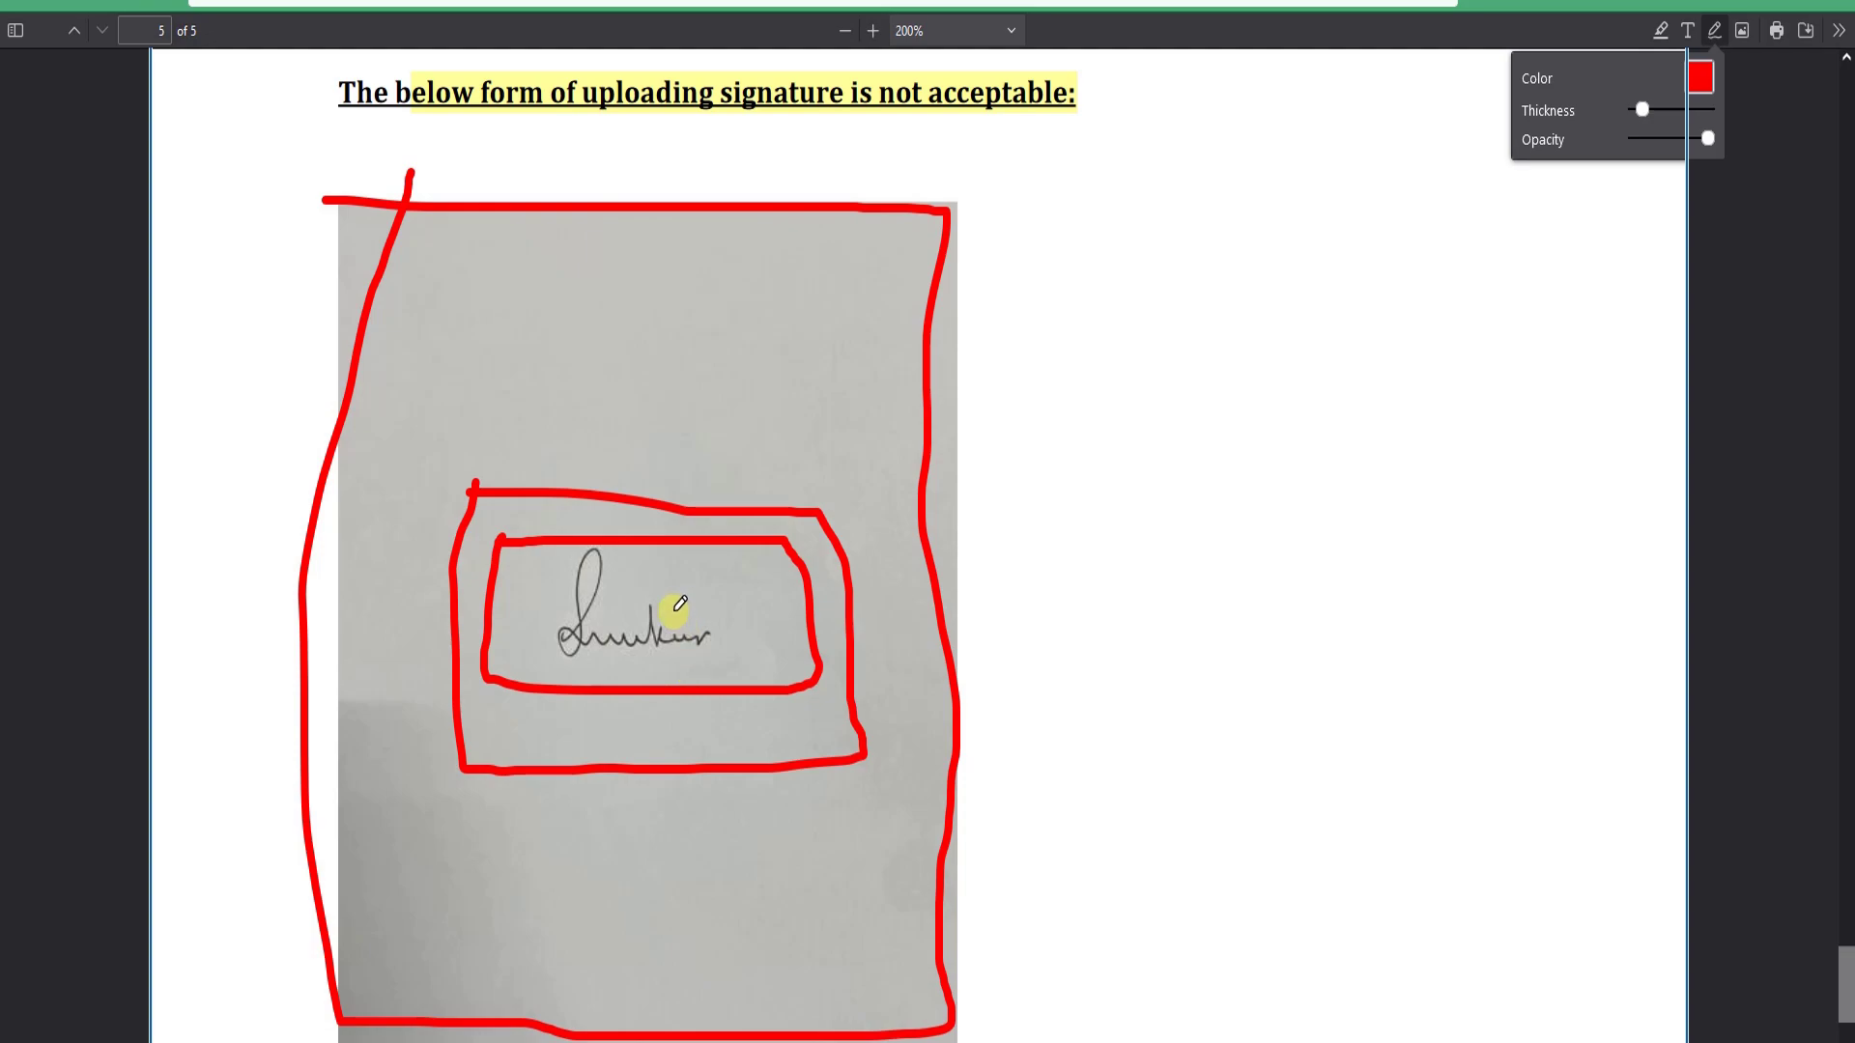
left_click_drag(710, 617, 797, 580)
scroll(986, 641, "up", 7)
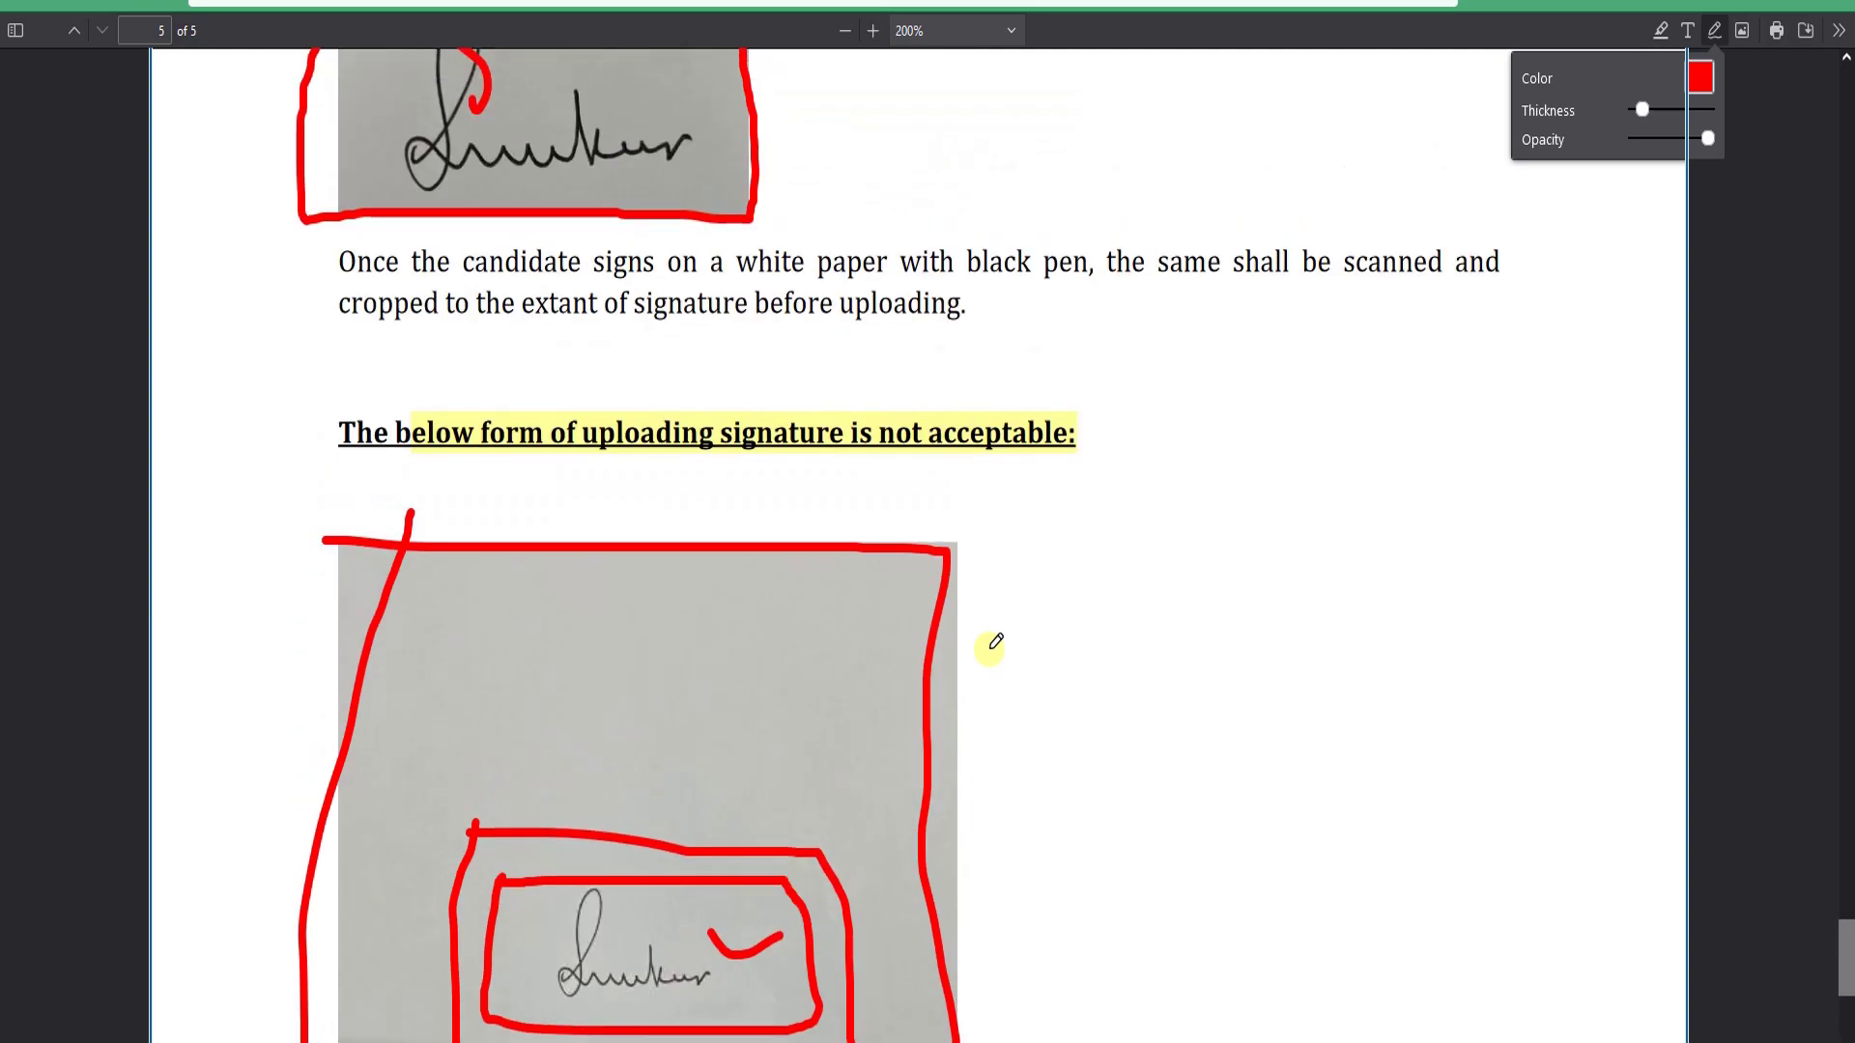
scroll(969, 734, "down", 3)
left_click_drag(739, 642, 971, 604)
scroll(1005, 637, "up", 3)
mouse_move(693, 412)
left_mouse_down()
mouse_move(751, 437)
mouse_move(817, 422)
left_mouse_up()
left_click_drag(770, 283, 952, 220)
scroll(1026, 672, "down", 1)
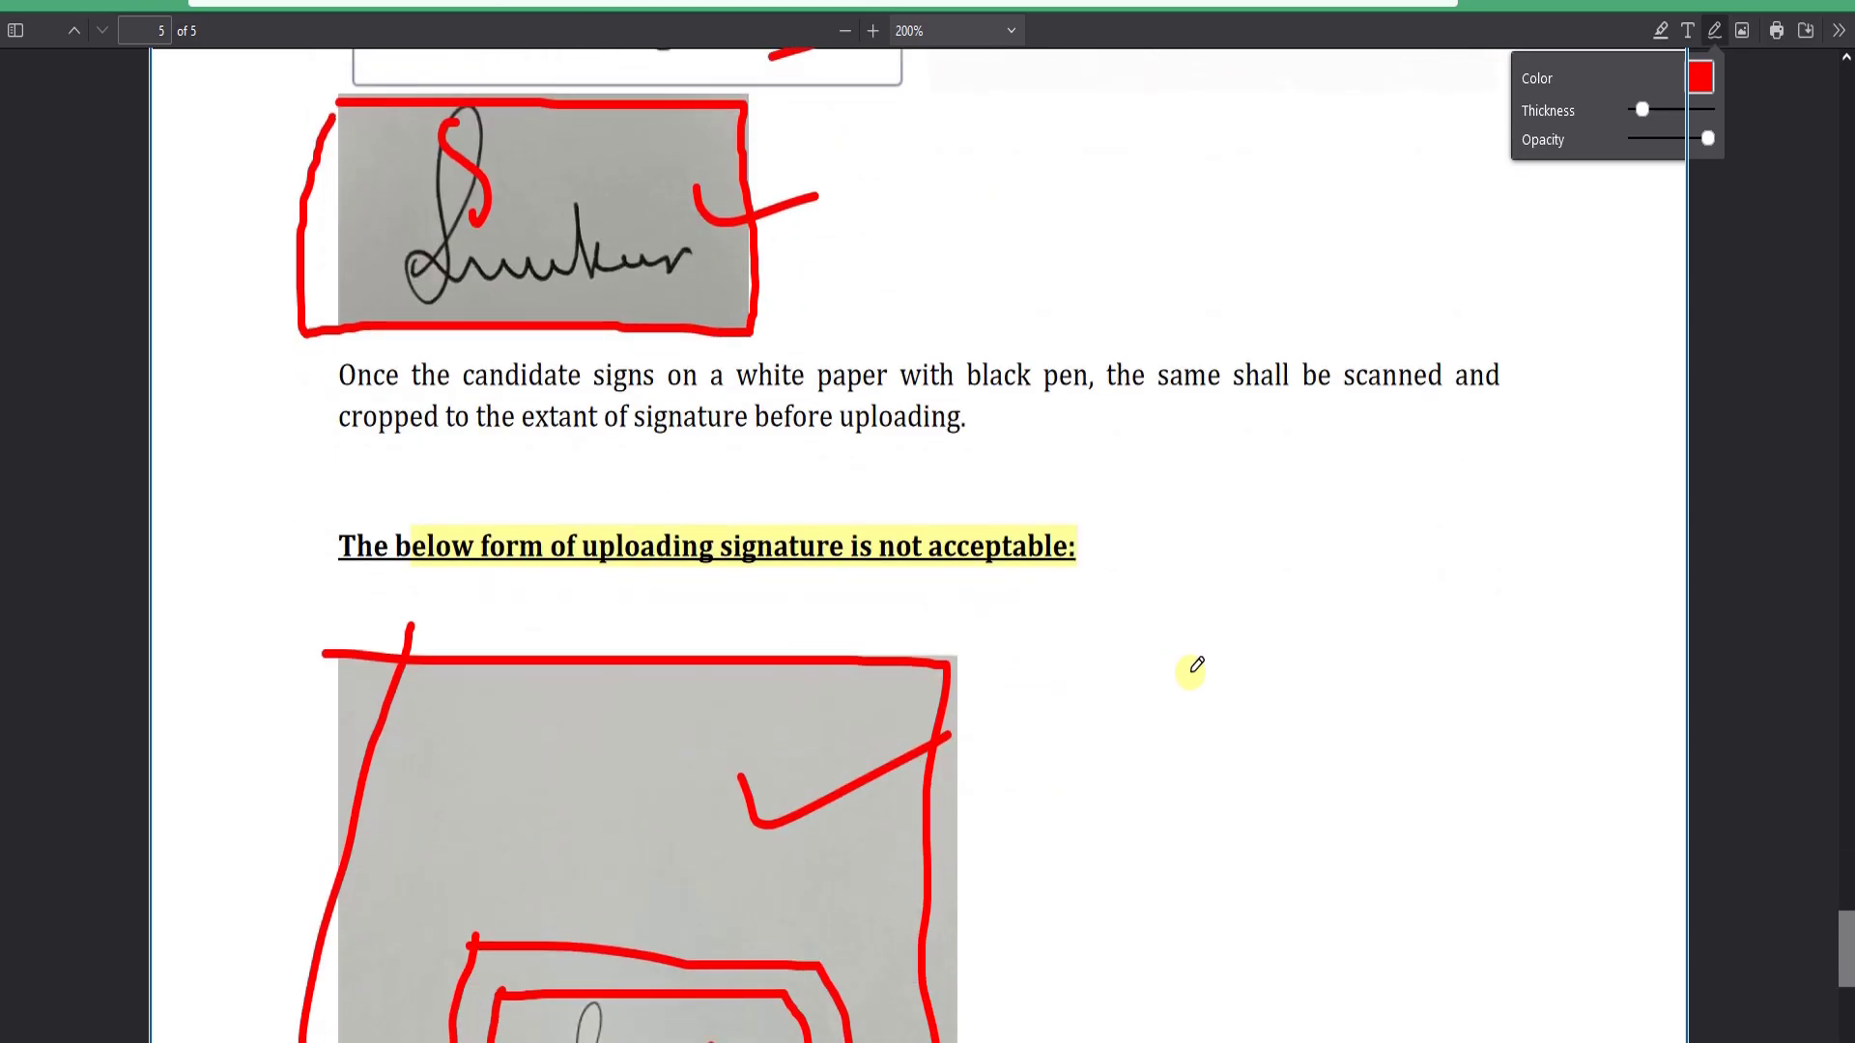
scroll(1188, 670, "up", 12)
- Return to the top of the PDF and switch to the Geosial Eduland Canteen Attendant article tab
scroll(1390, 653, "up", 15)
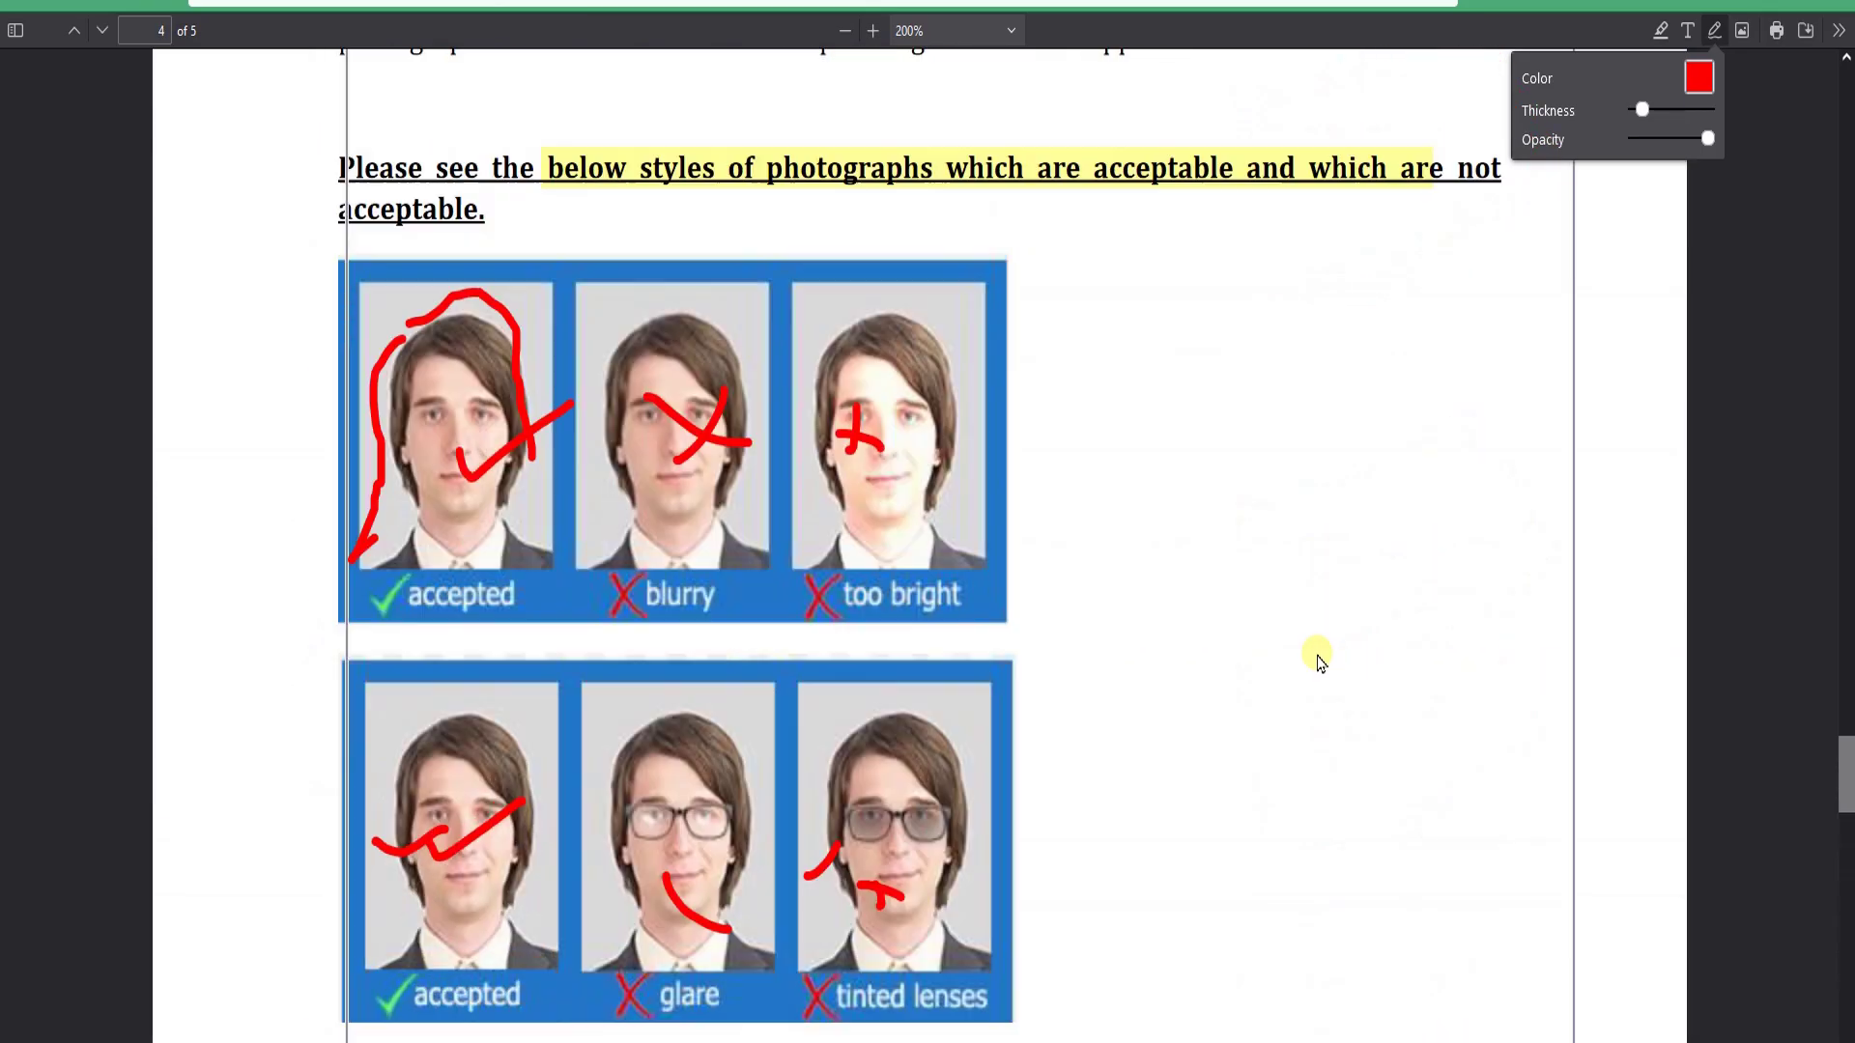
scroll(1063, 666, "up", 15)
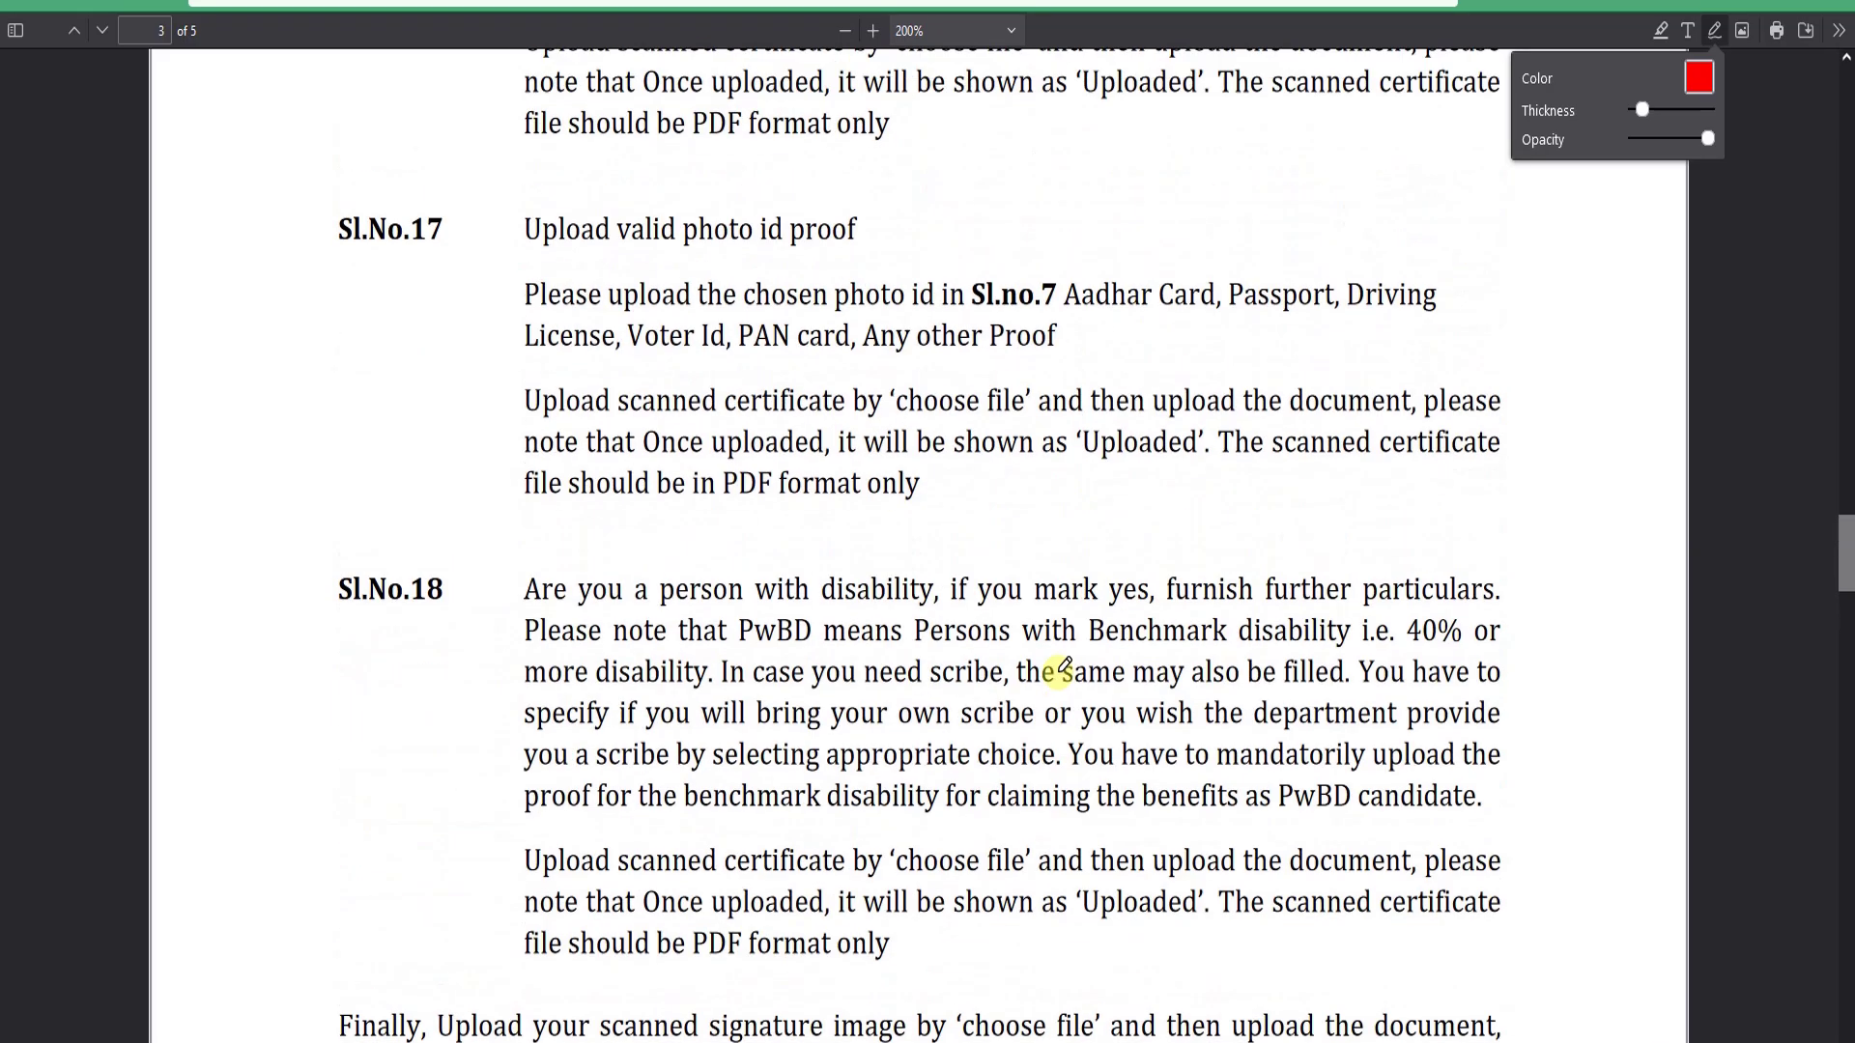
scroll(1060, 665, "up", 20)
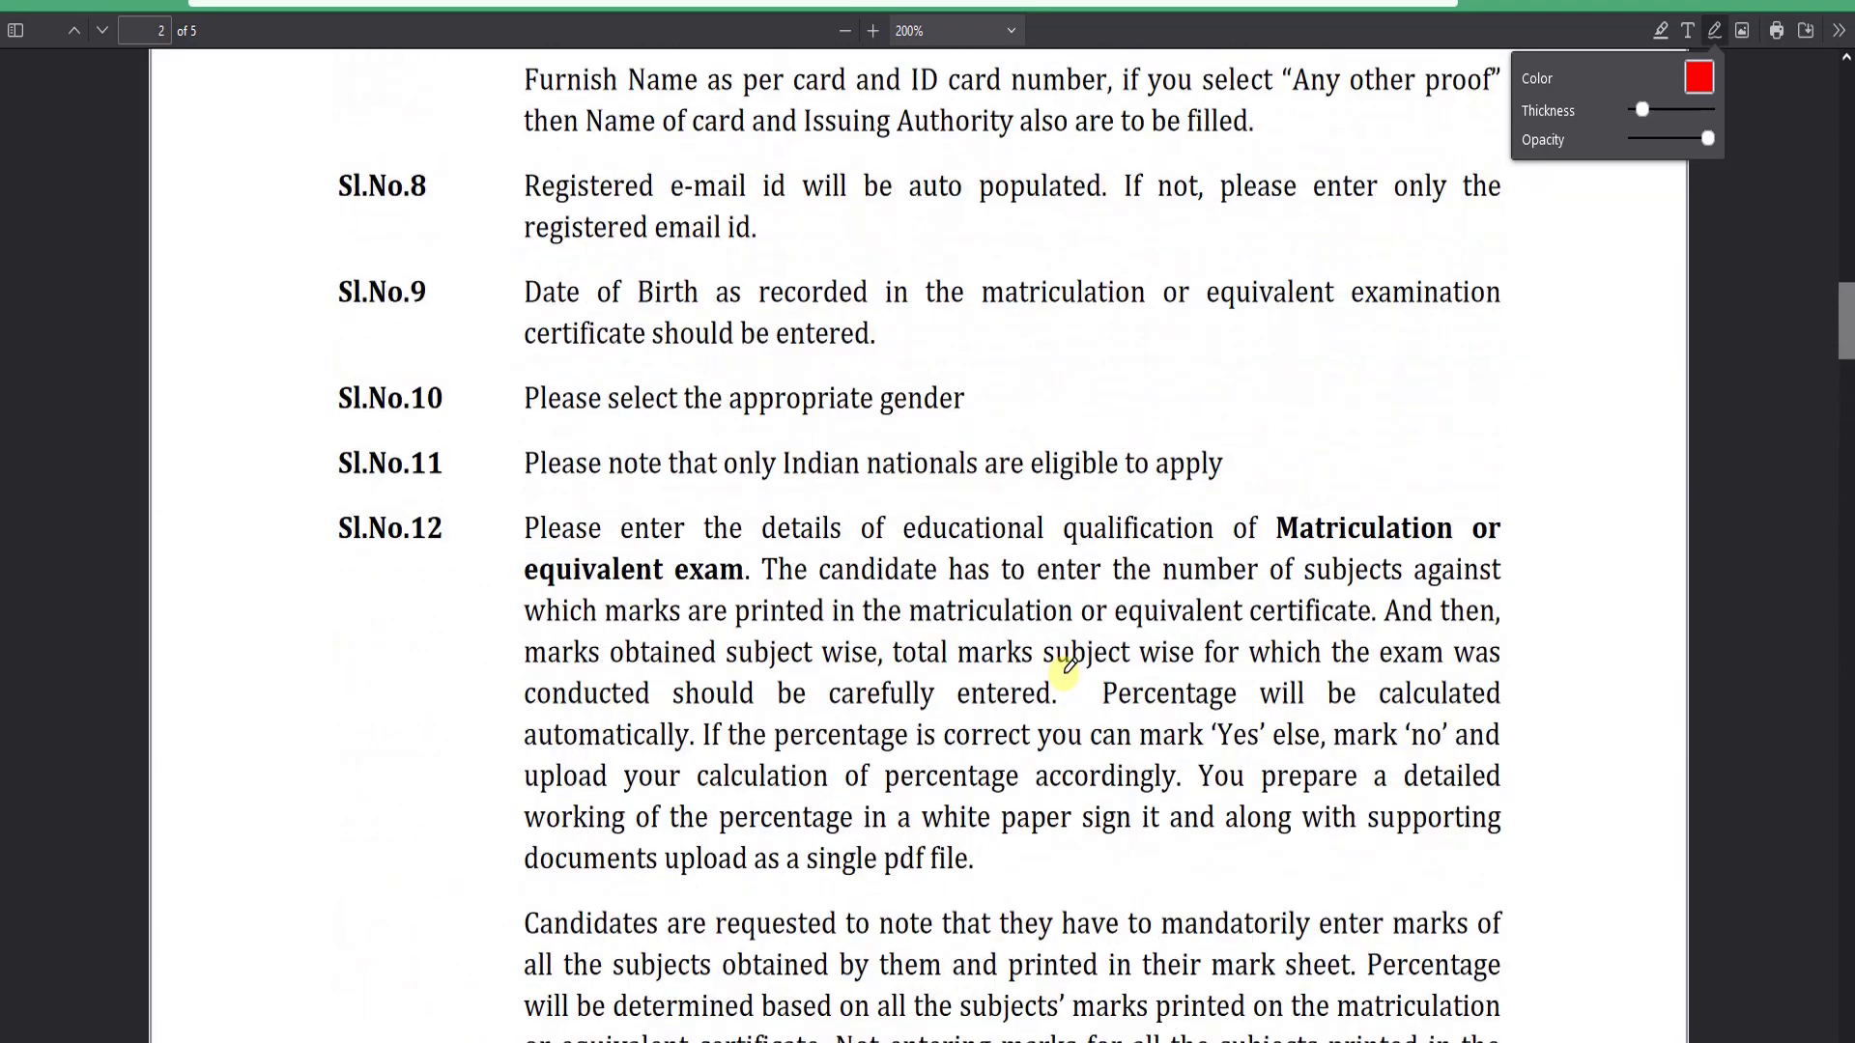
scroll(1080, 665, "up", 7)
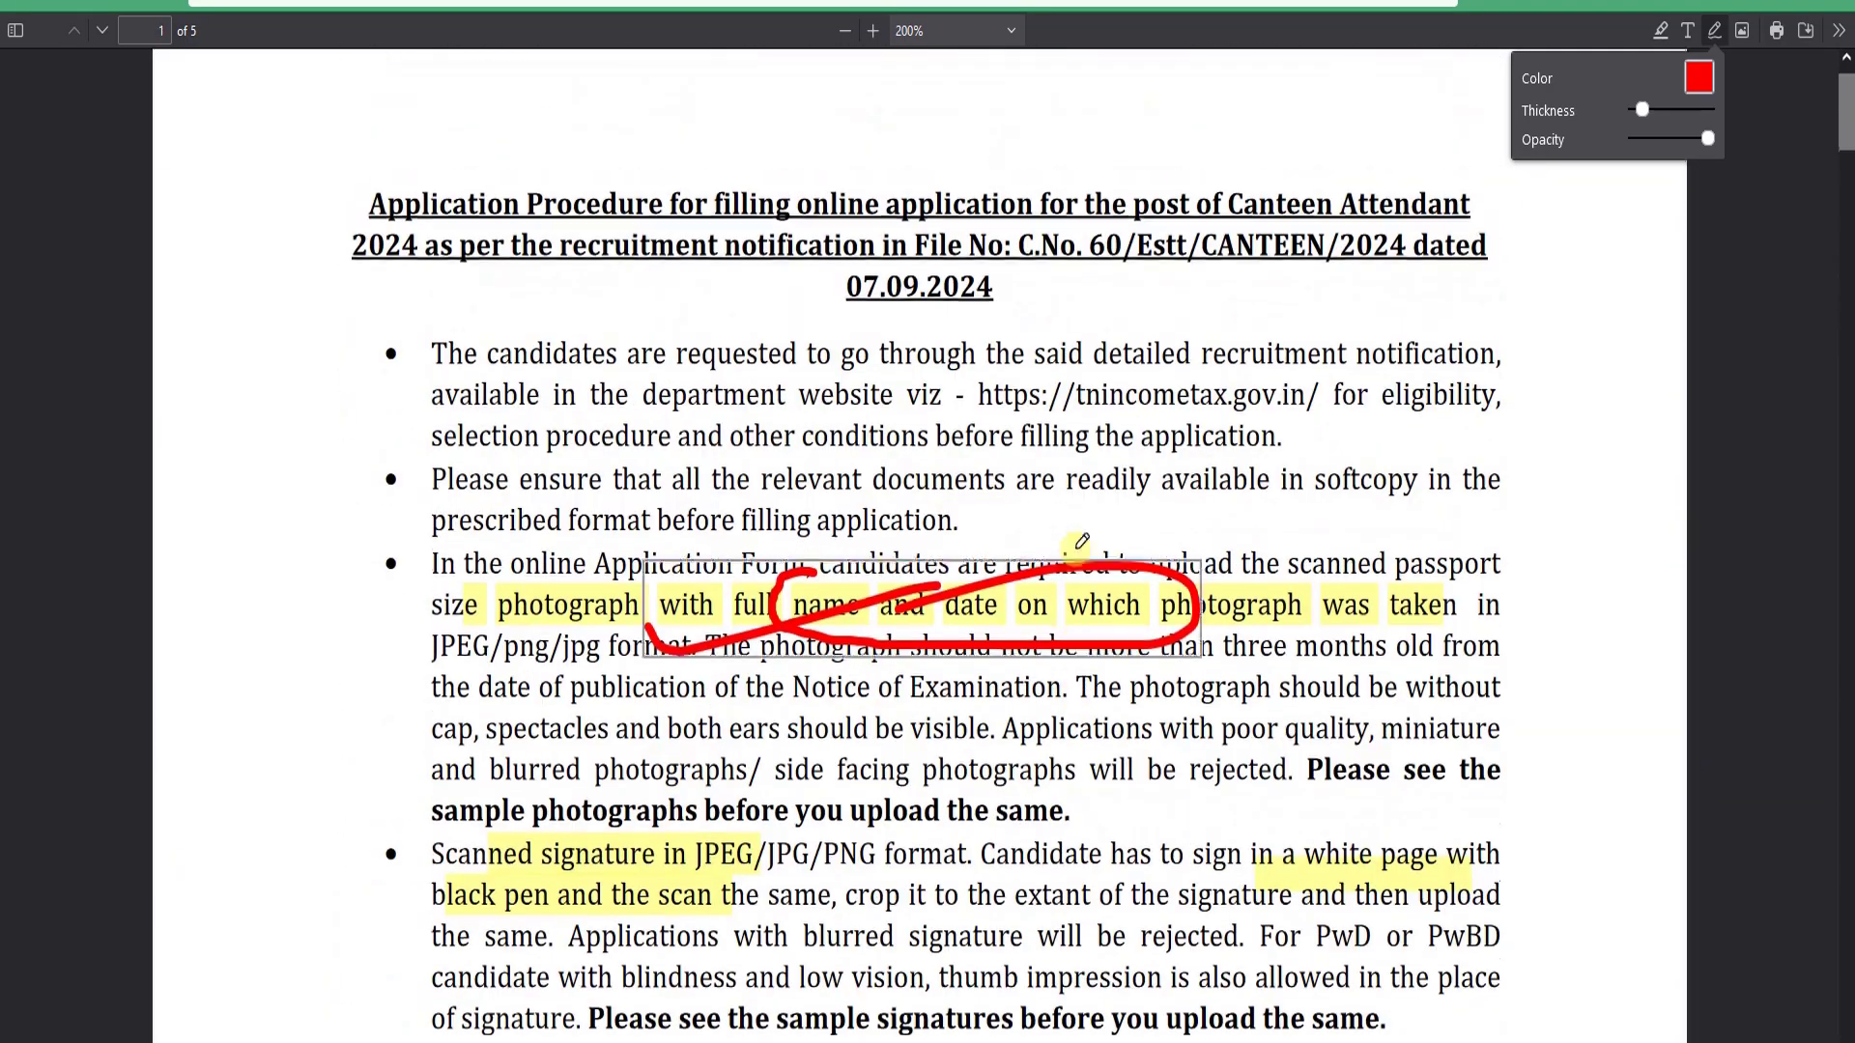
key("ctrl+shift+Tab")
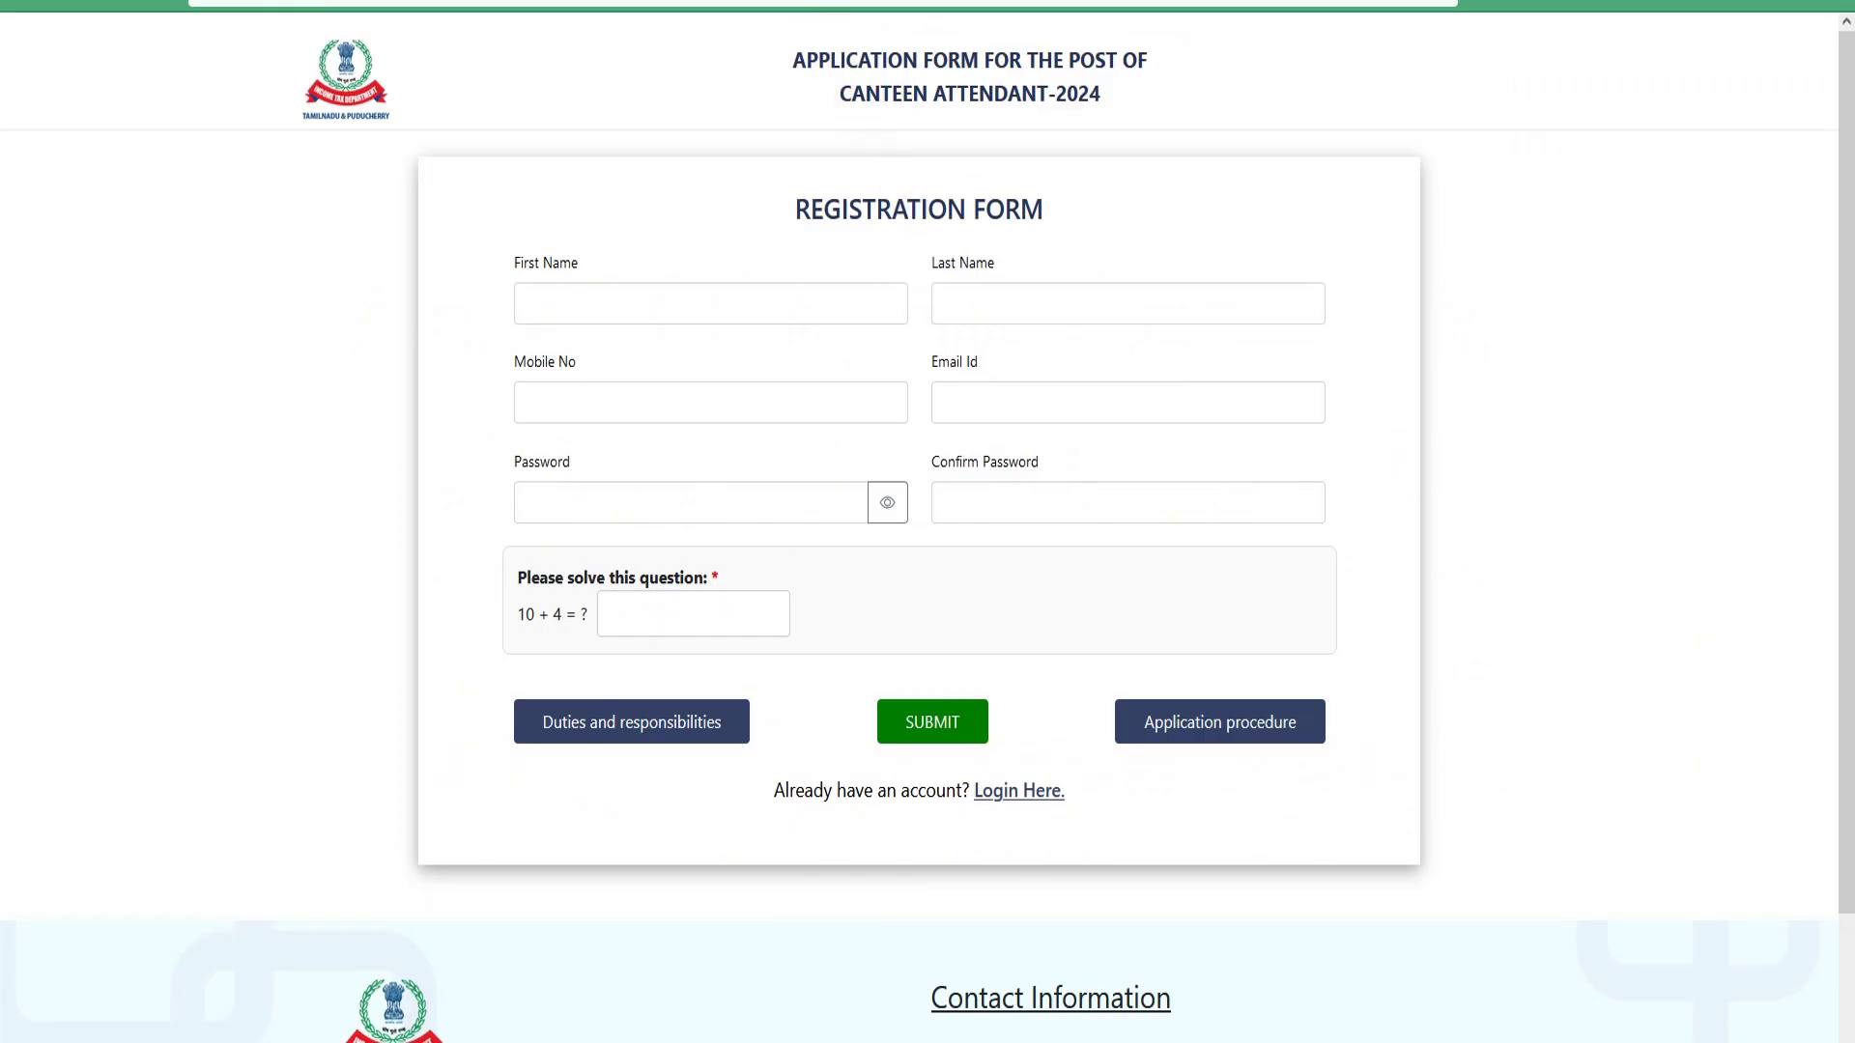
key("ctrl+shift+Tab")
key("ctrl+shift+Tab")
key("ctrl+shift+Tab")
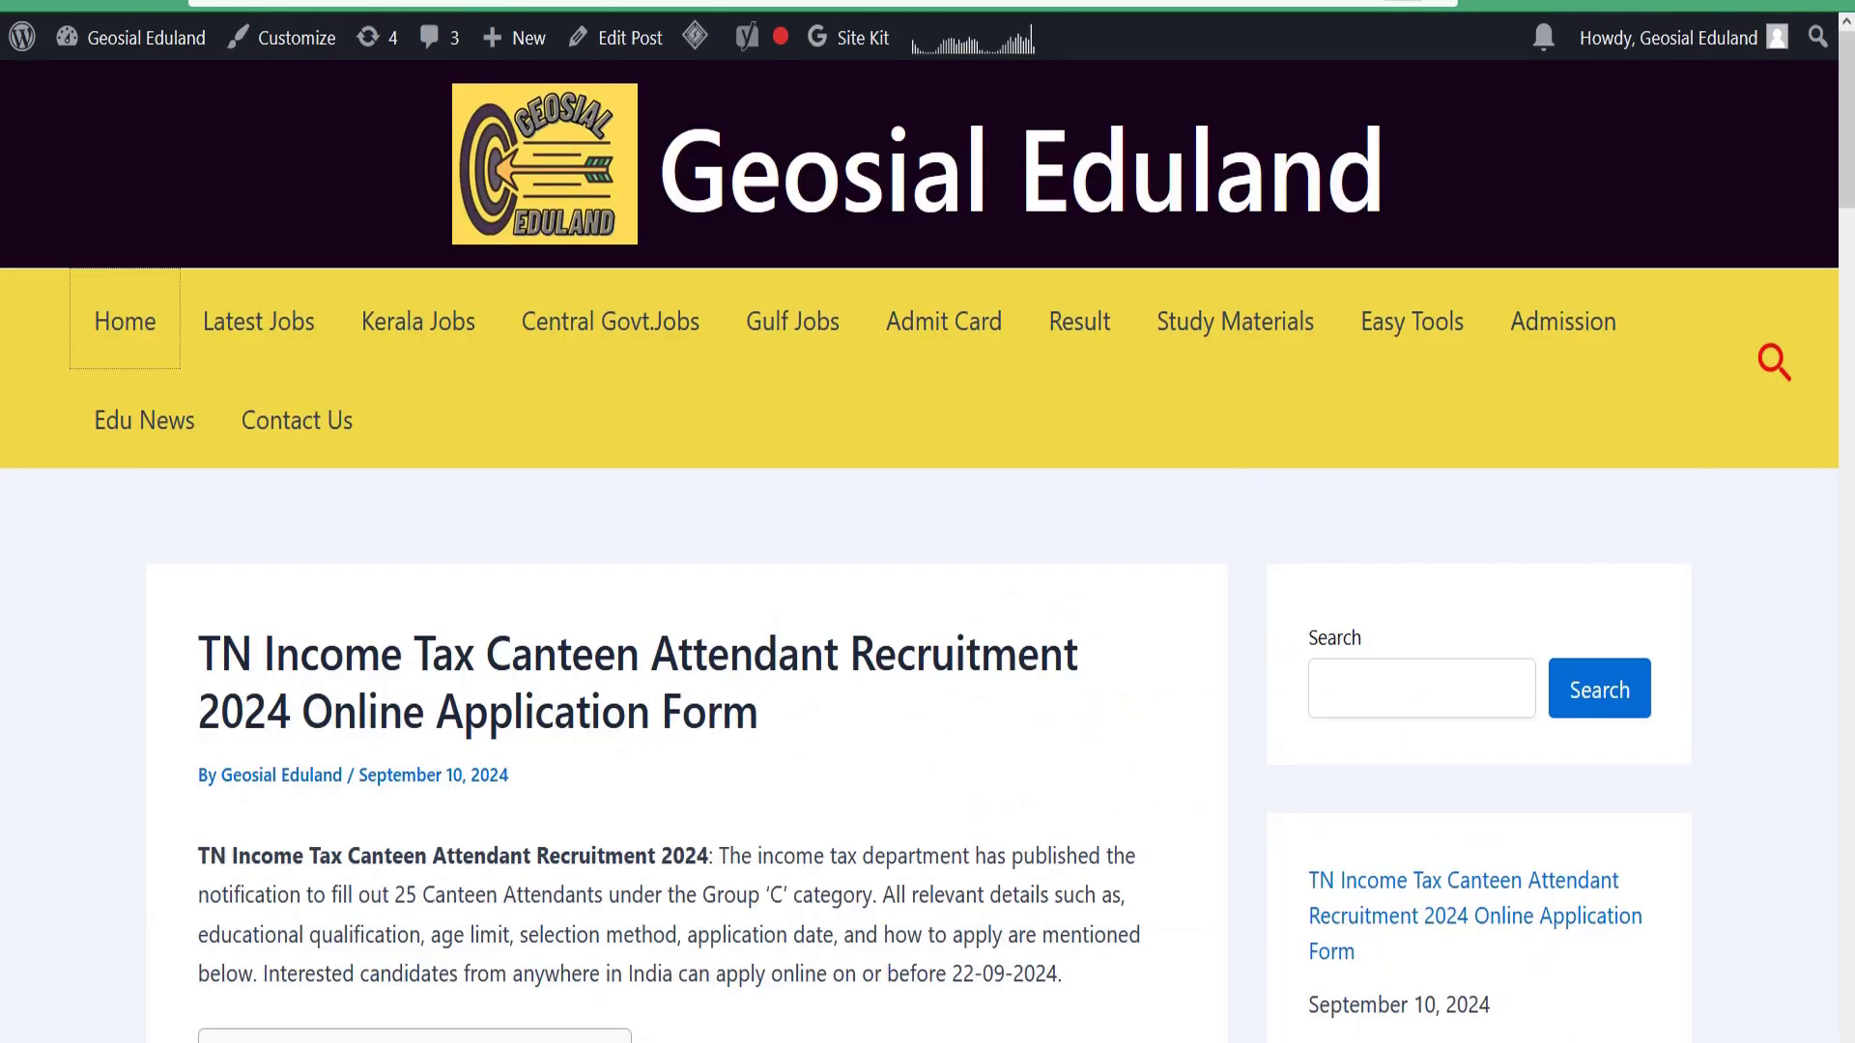
- Point out the article title and the Important Links heading by briefly highlighting them
scroll(753, 541, "down", 2)
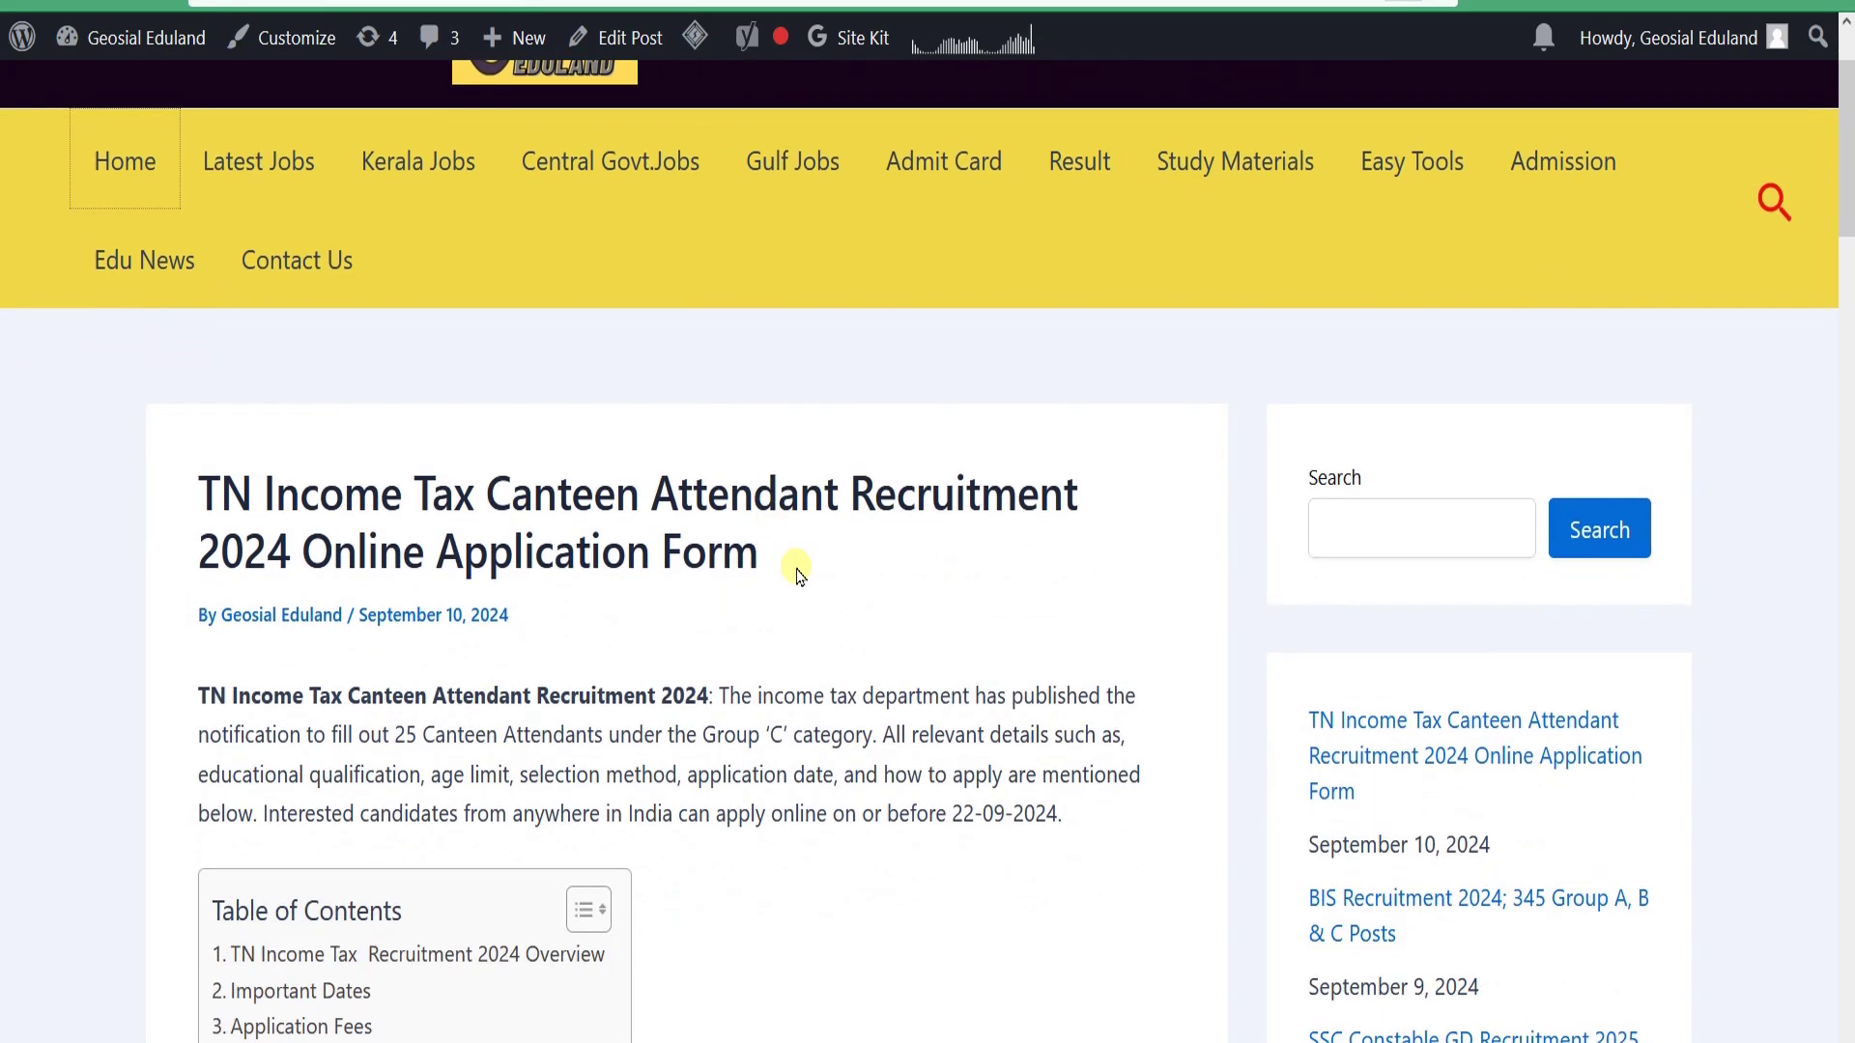
scroll(531, 583, "up", 1)
scroll(476, 622, "down", 3)
left_click_drag(211, 339, 763, 344)
left_click(790, 359)
scroll(791, 389, "up", 3)
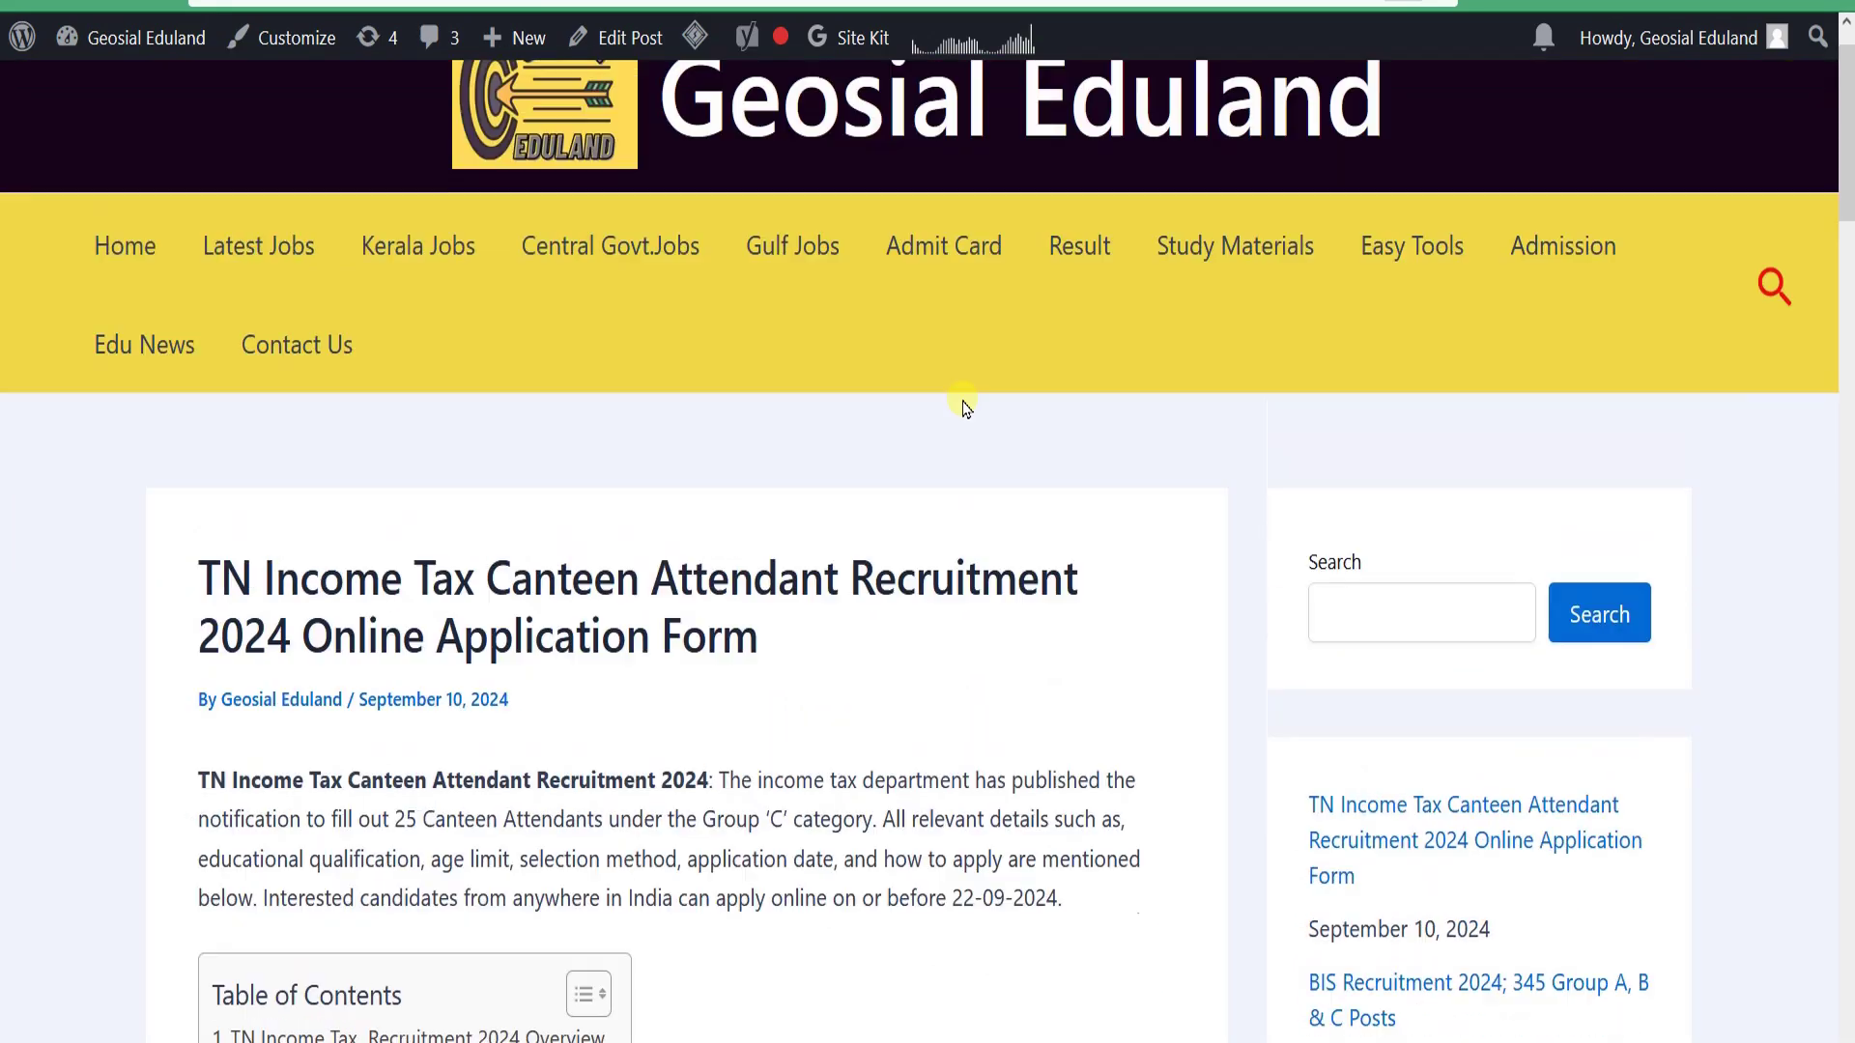
scroll(607, 410, "down", 10)
scroll(561, 519, "down", 15)
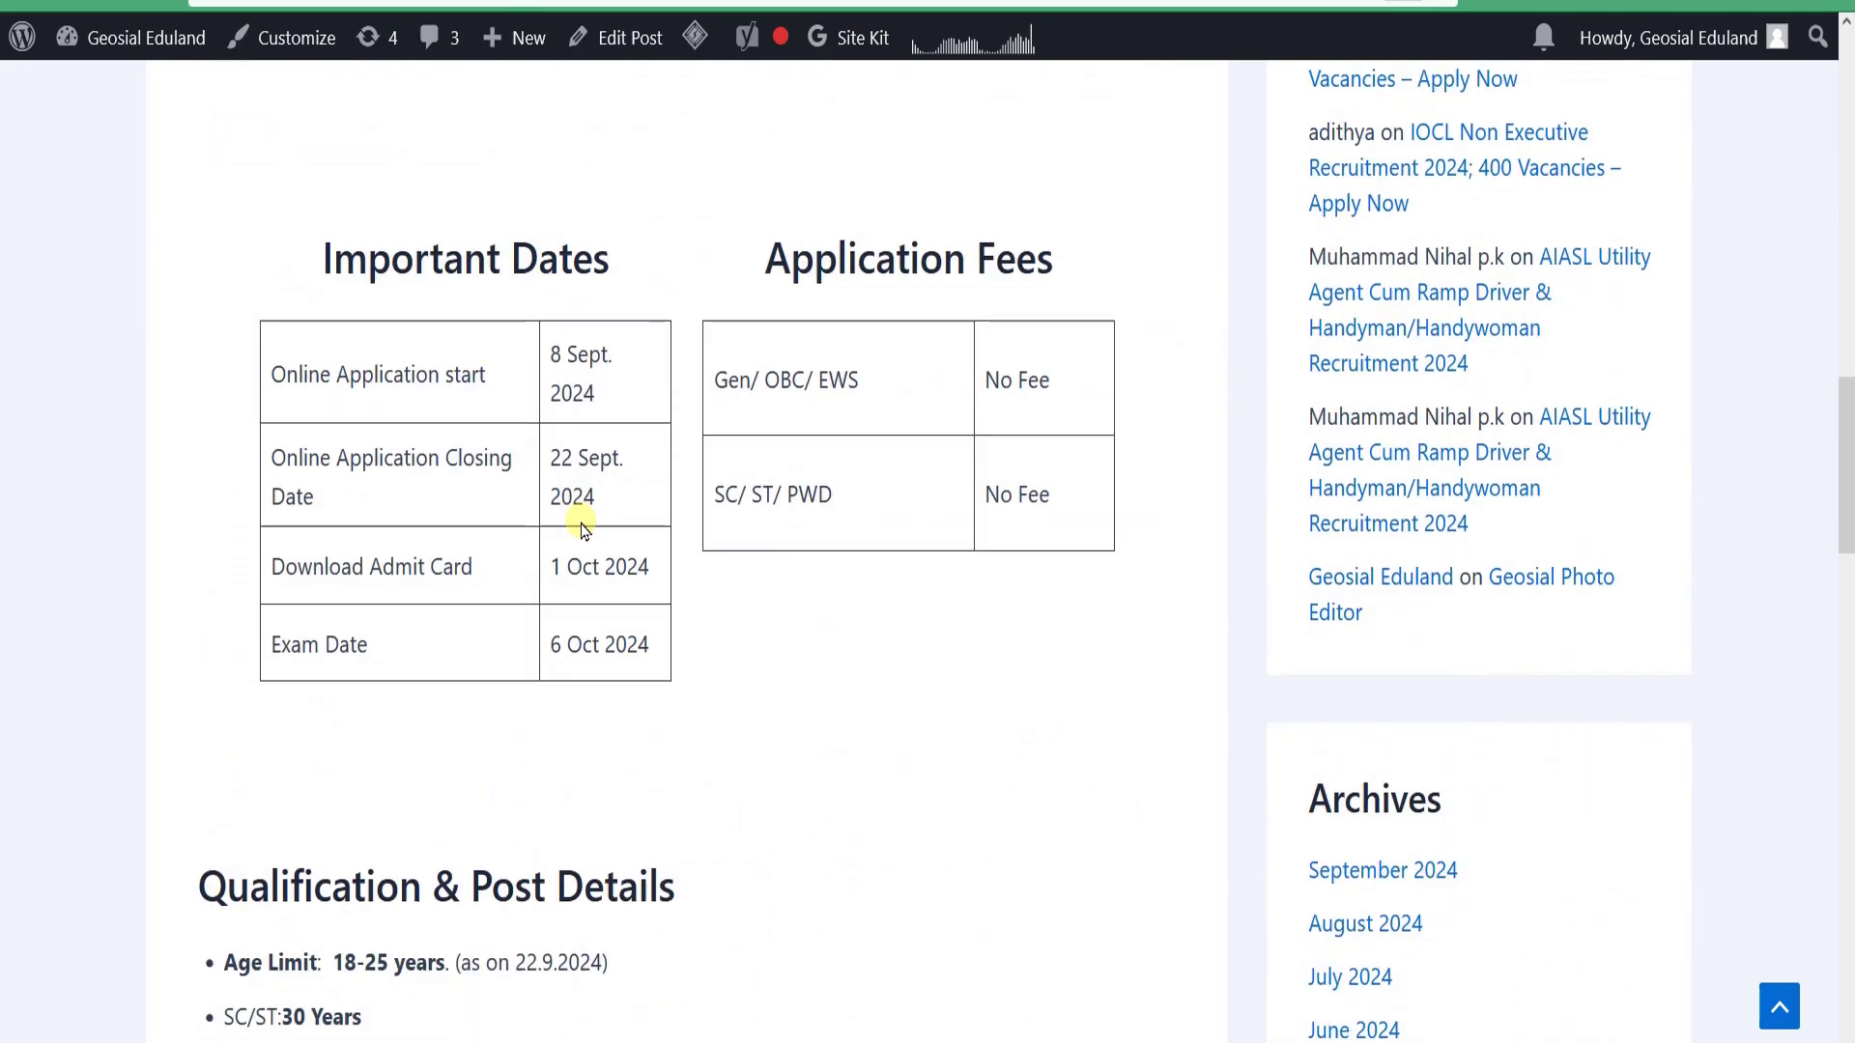
scroll(605, 537, "up", 5)
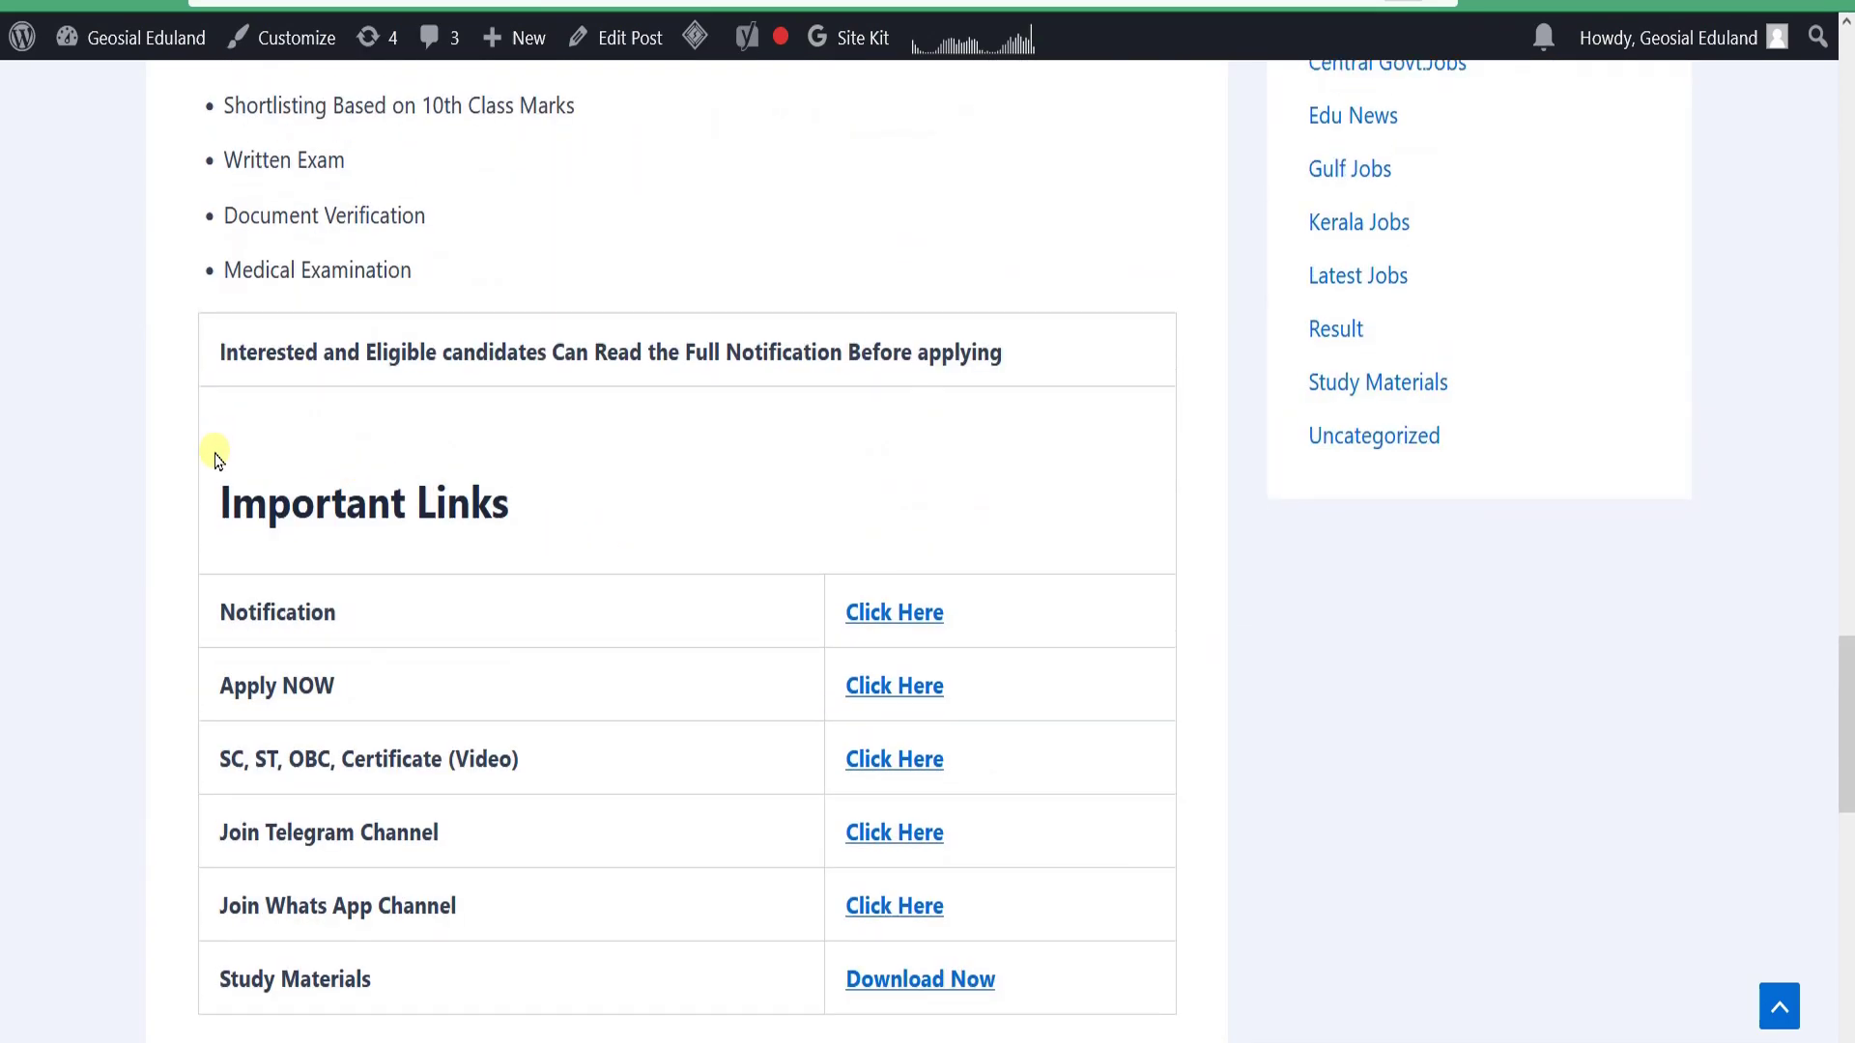
left_click_drag(236, 493, 567, 502)
left_click(571, 503)
- Open the Apply NOW 'Click Here' link from the Important Links table in a new tab
left_click_drag(236, 610, 364, 622)
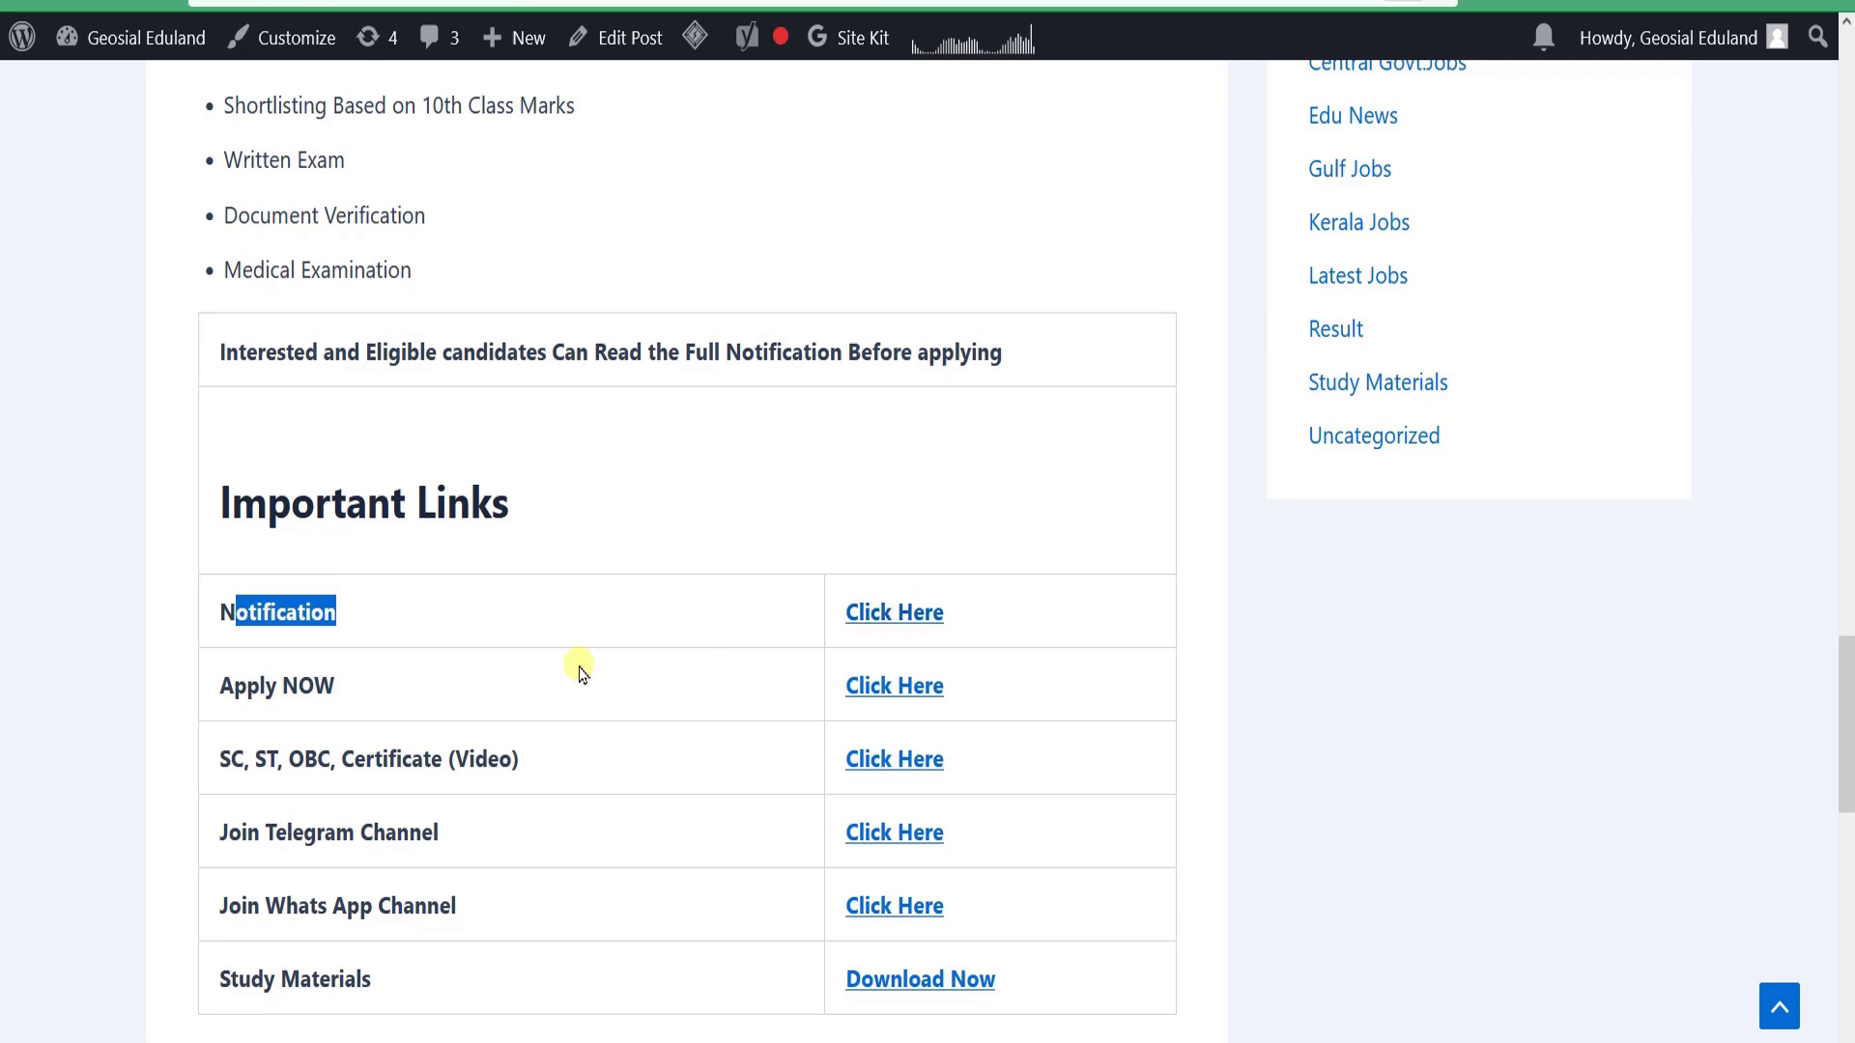
left_click_drag(217, 686, 338, 687)
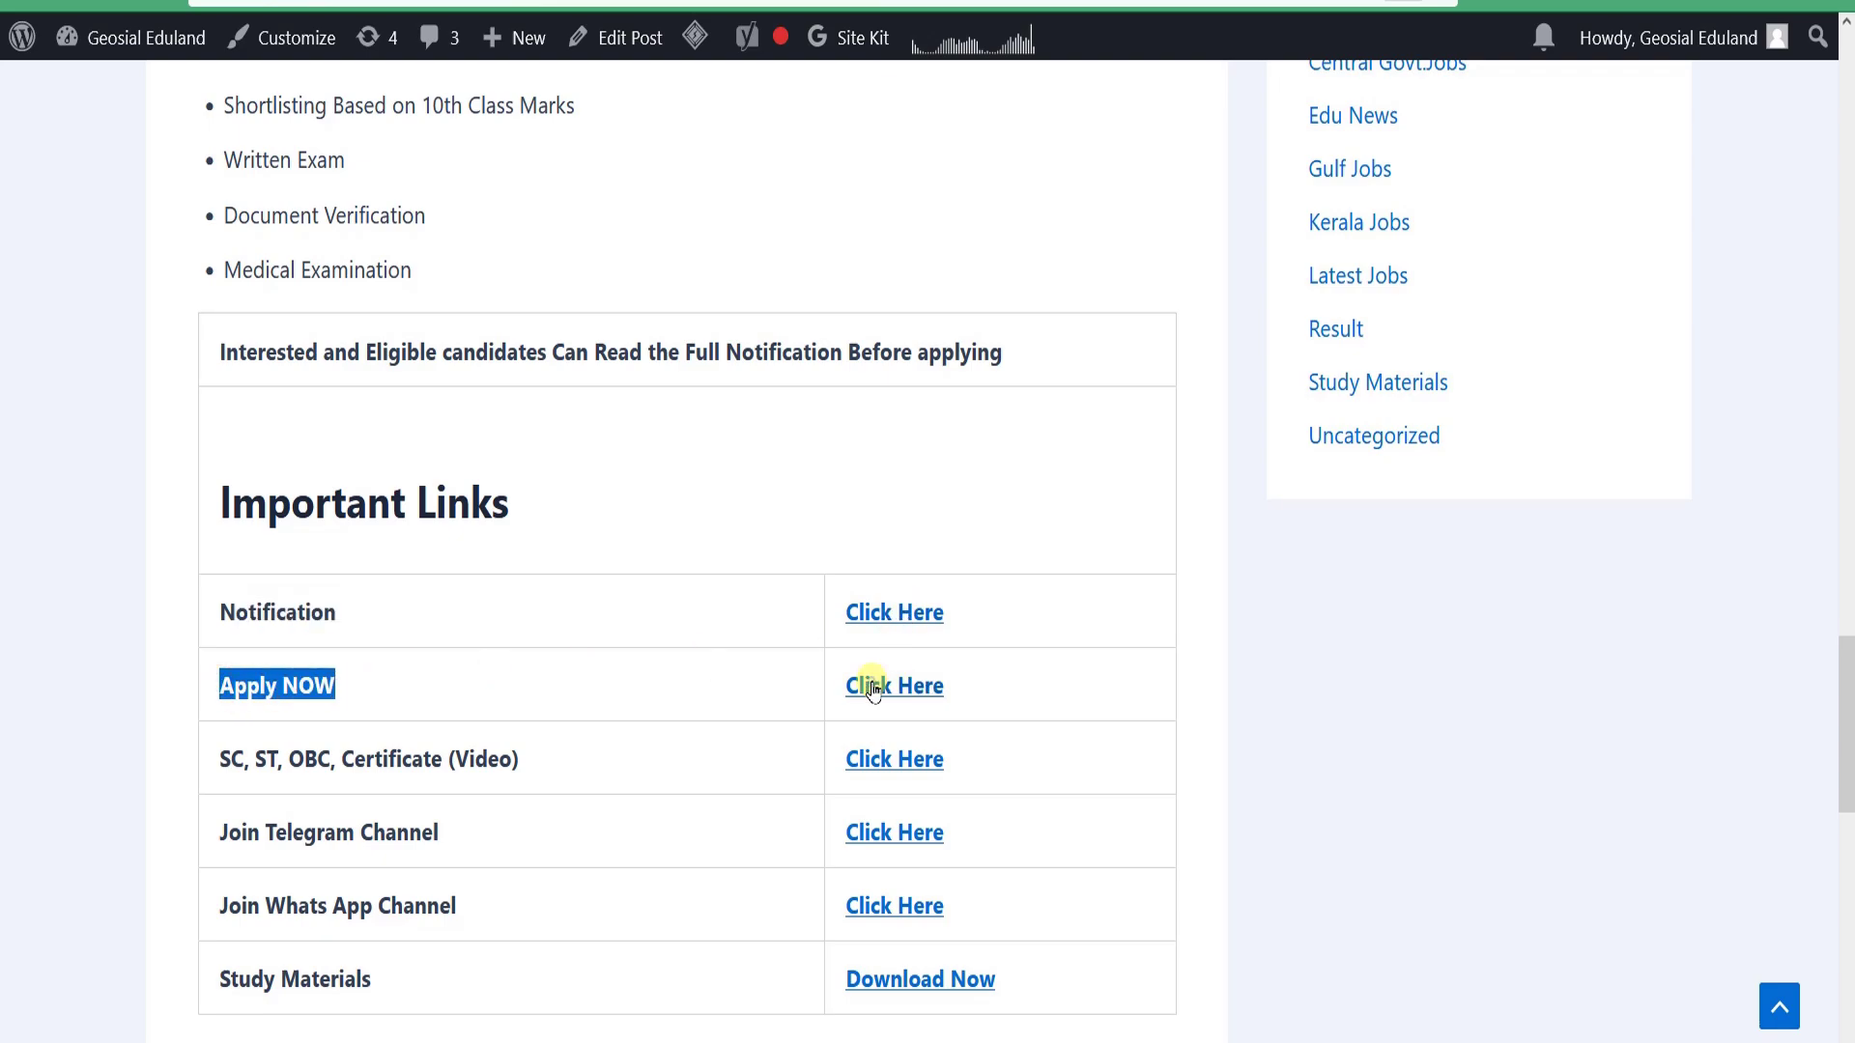
right_click(924, 688)
left_click(936, 108)
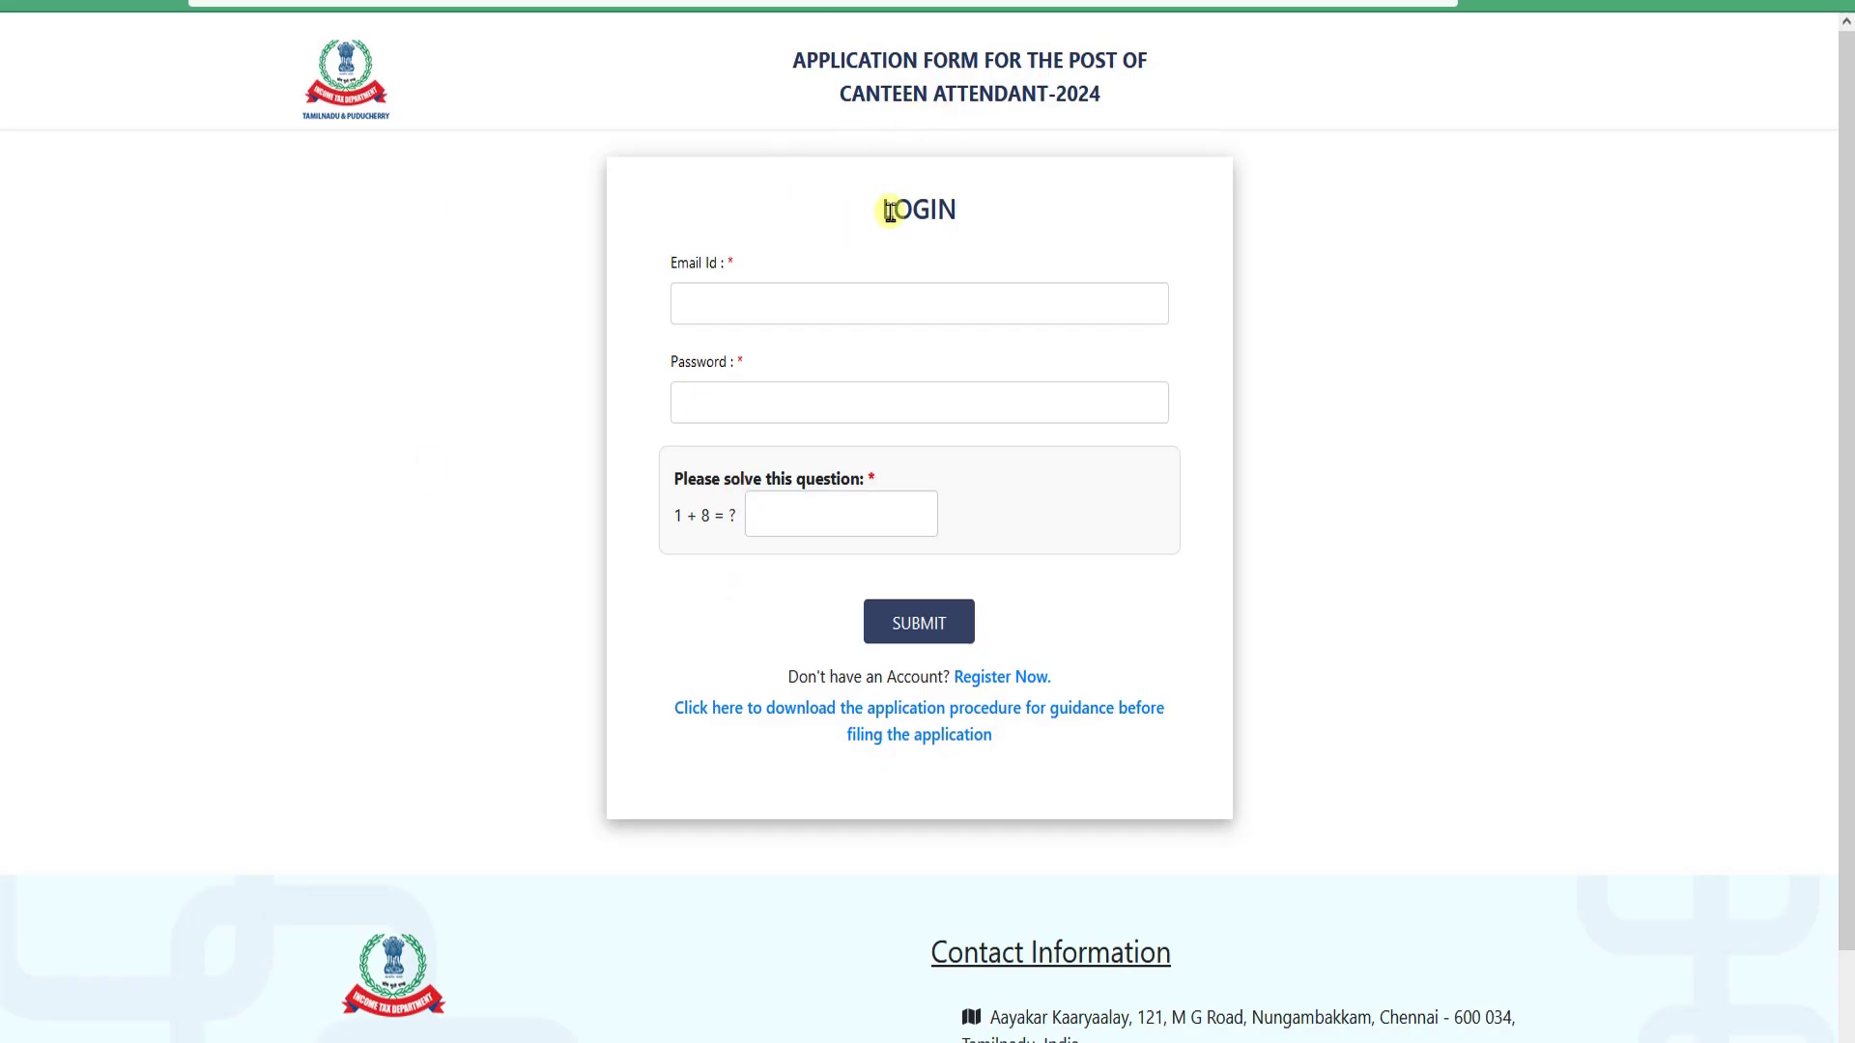
- Look over the Canteen Attendant-2024 login page, then follow Register Now to the blank Registration Form
left_click_drag(890, 211, 960, 209)
left_click_drag(801, 58, 1116, 113)
left_click(1124, 113)
scroll(694, 727, "down", 1)
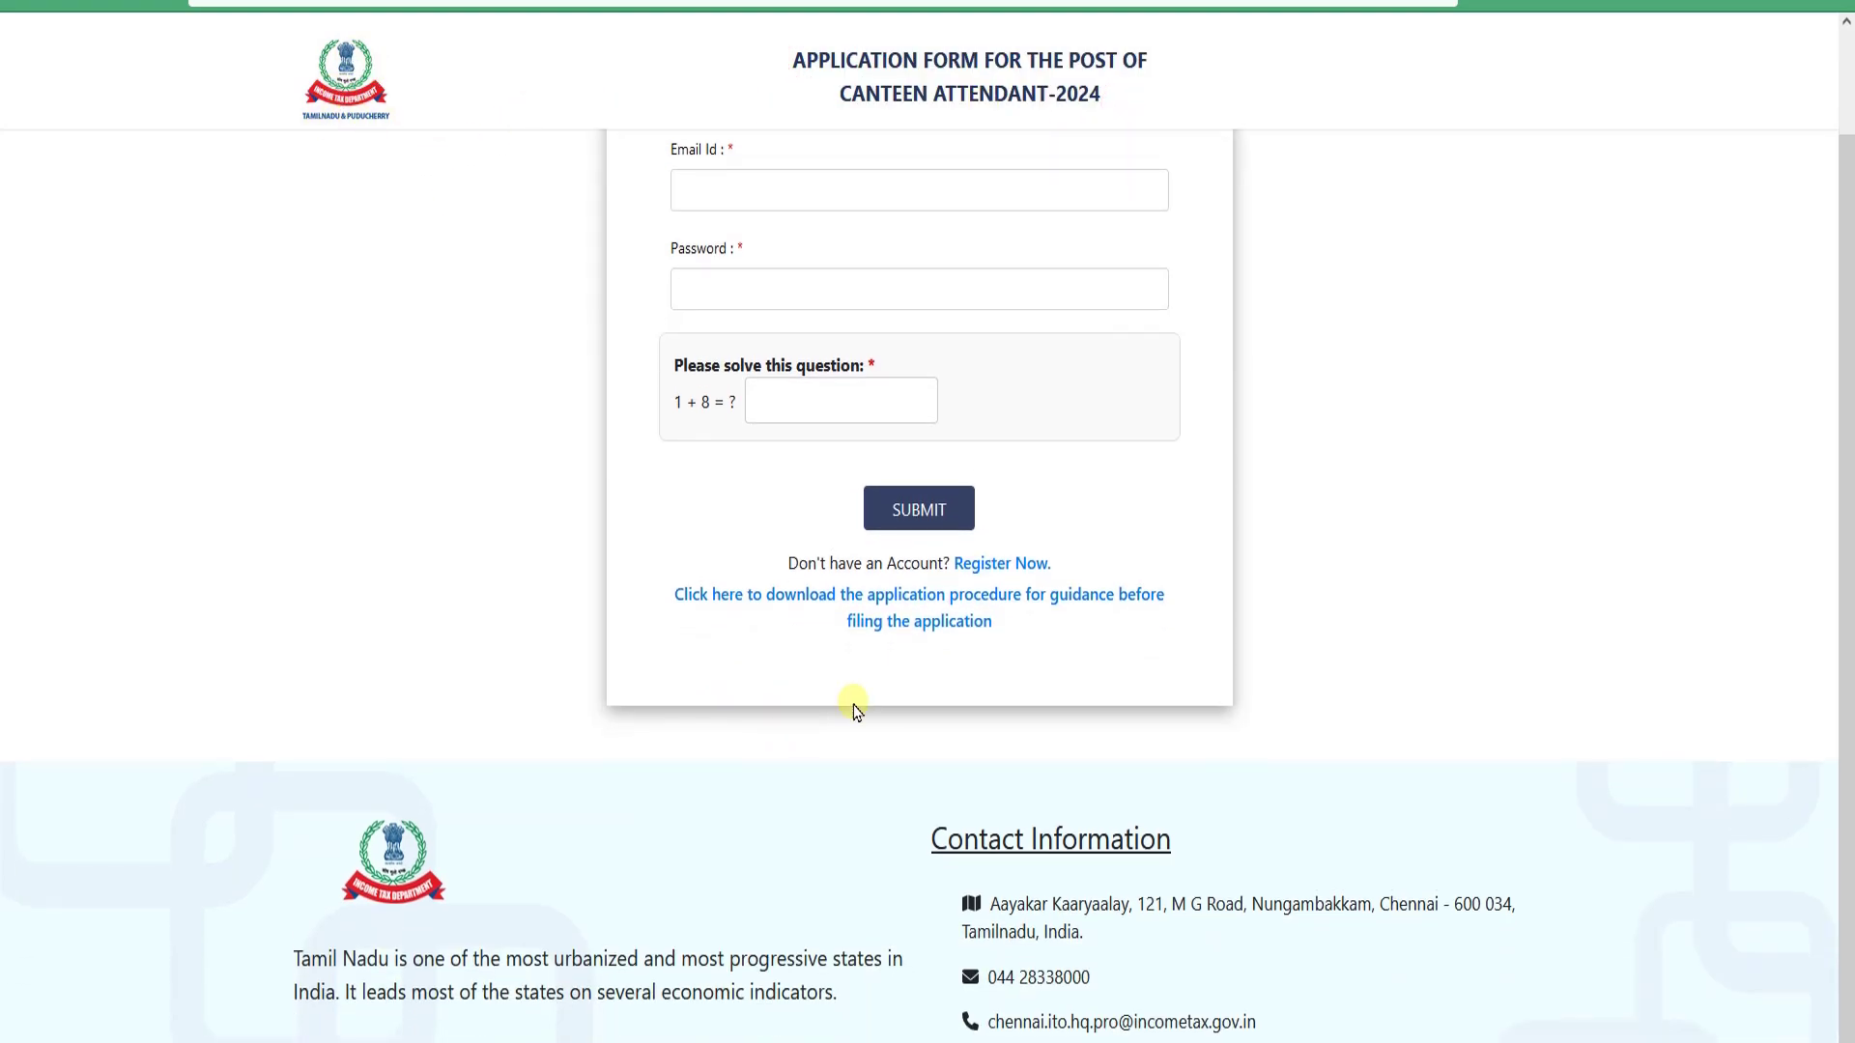
scroll(850, 705, "up", 1)
left_click(767, 304)
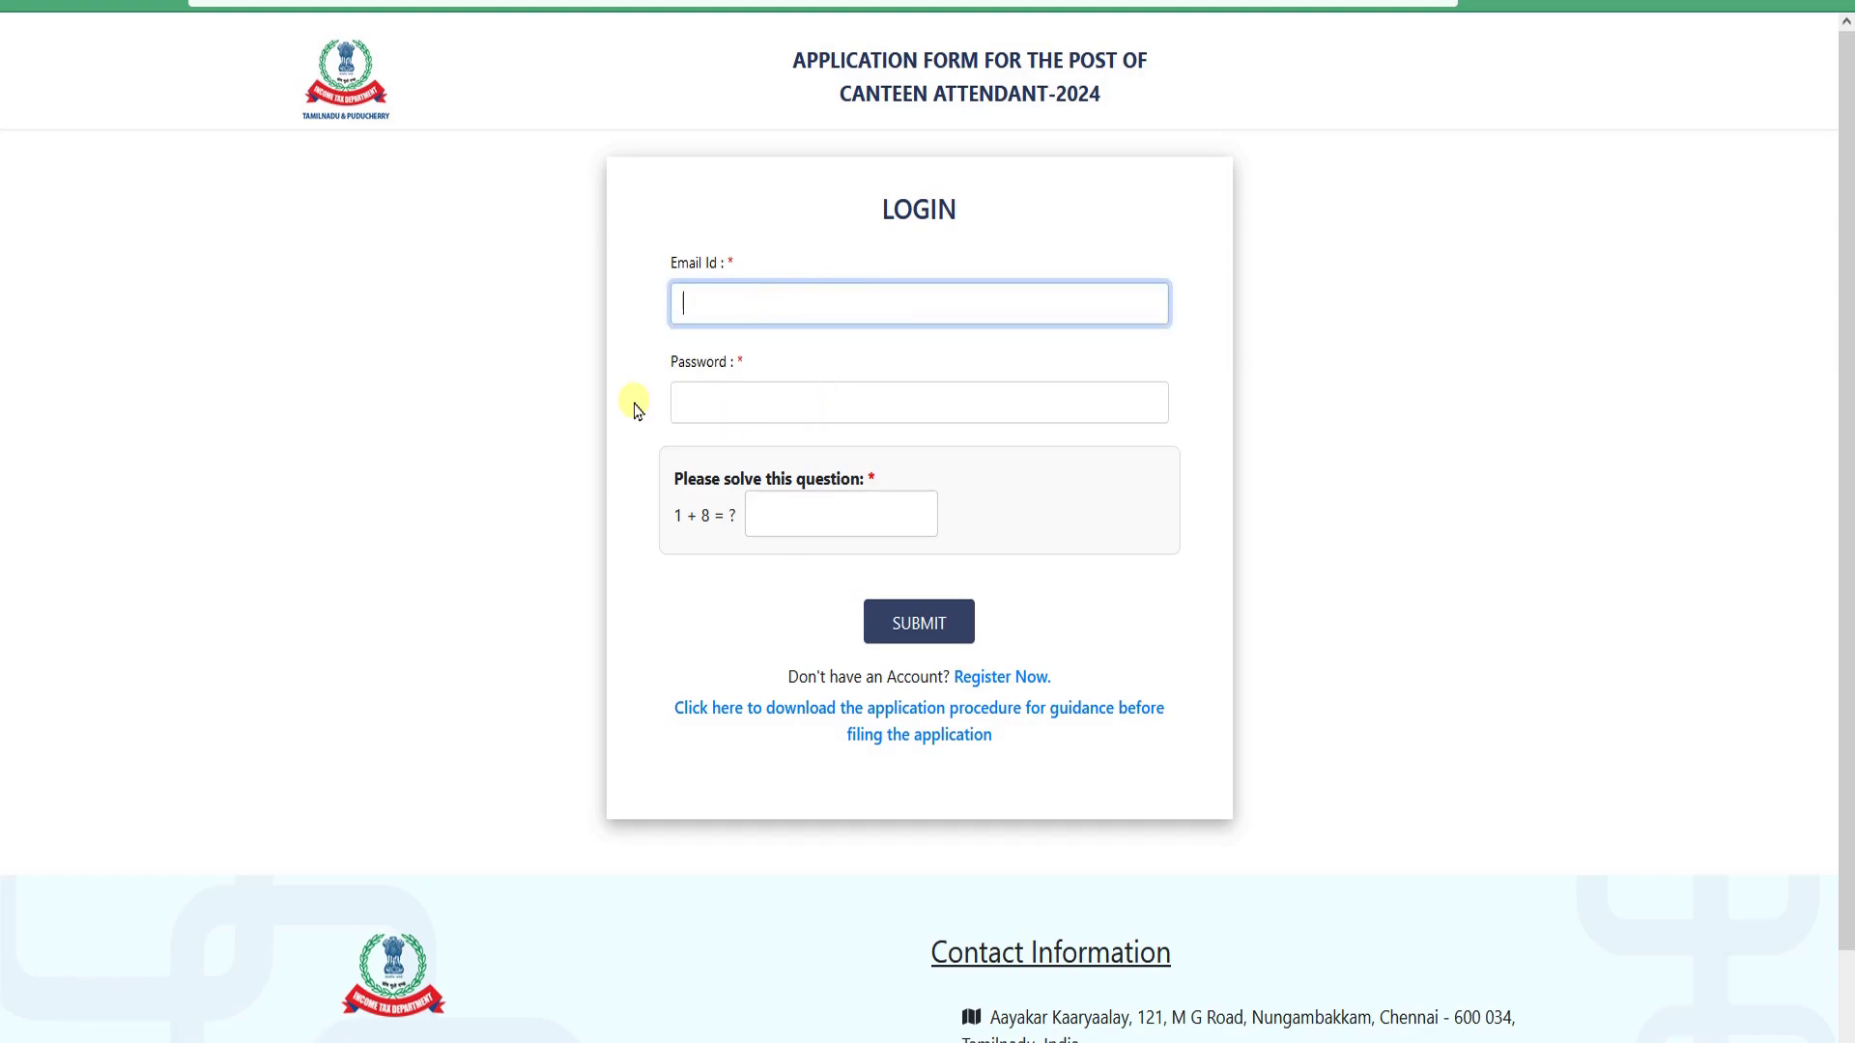
left_click(603, 389)
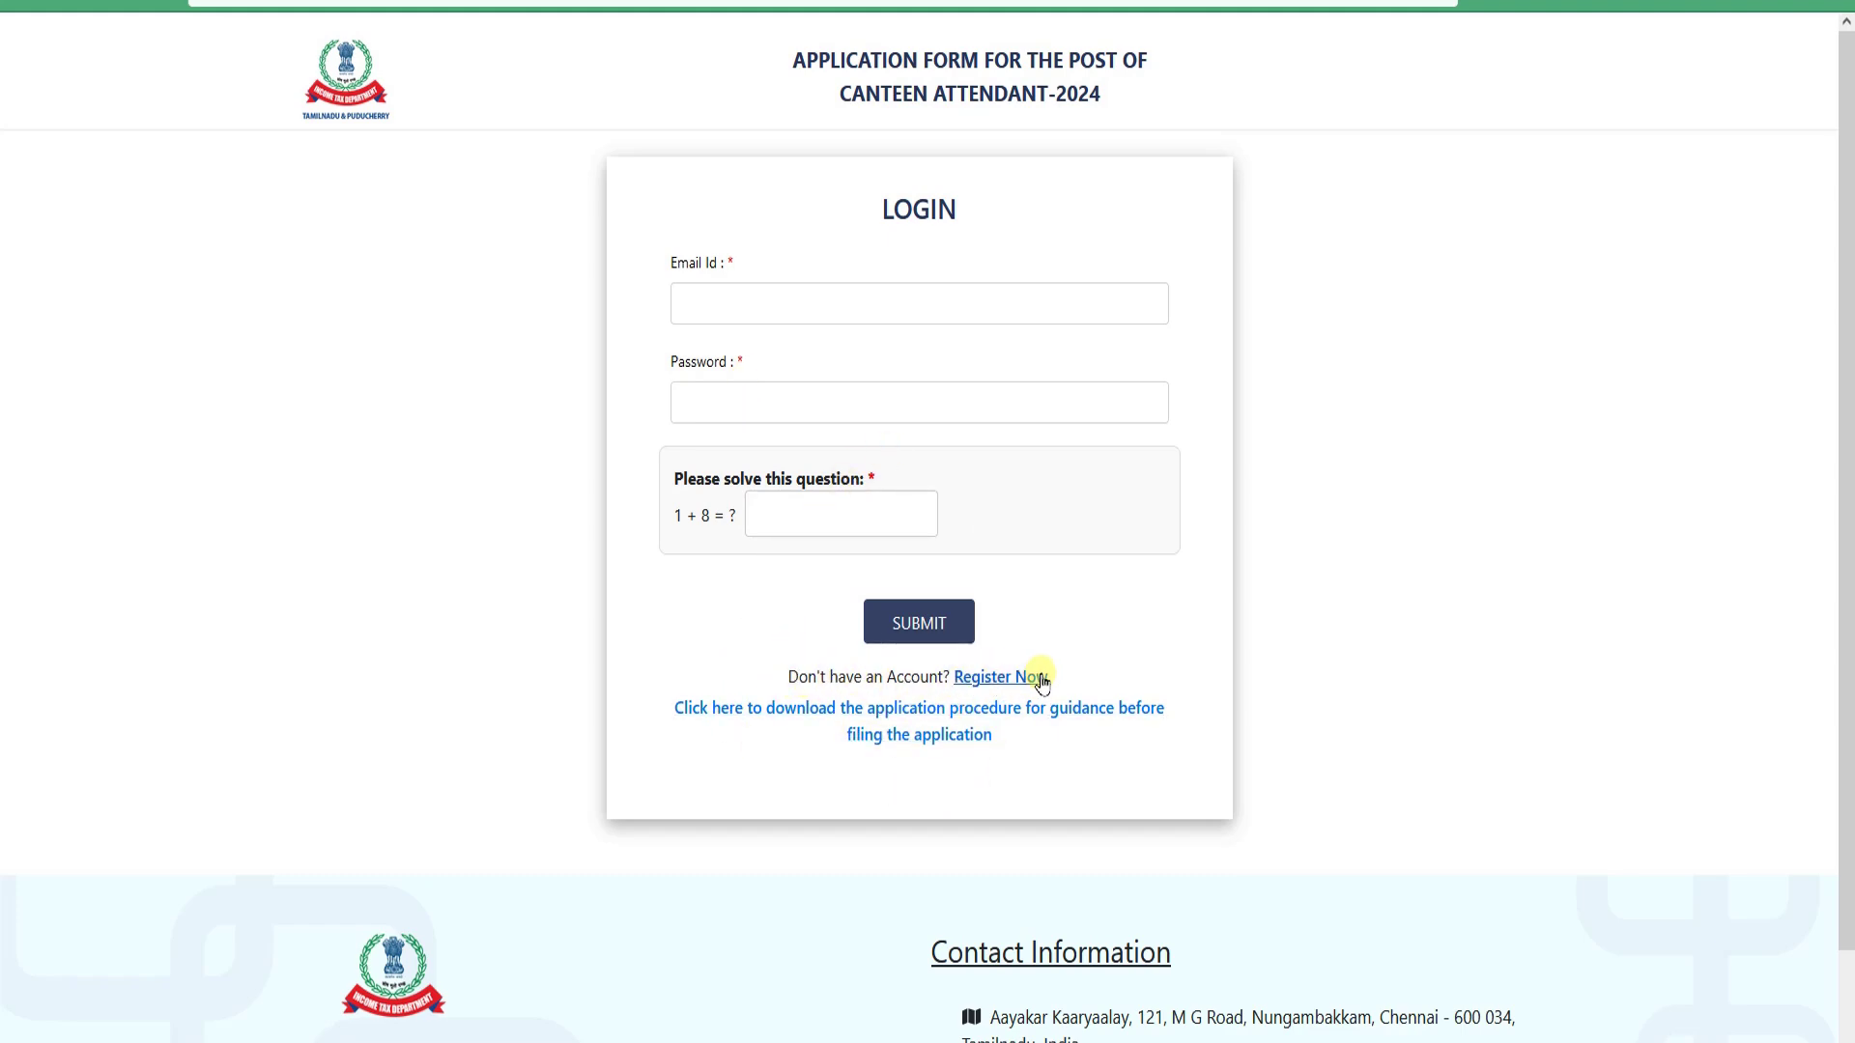
left_click(987, 681)
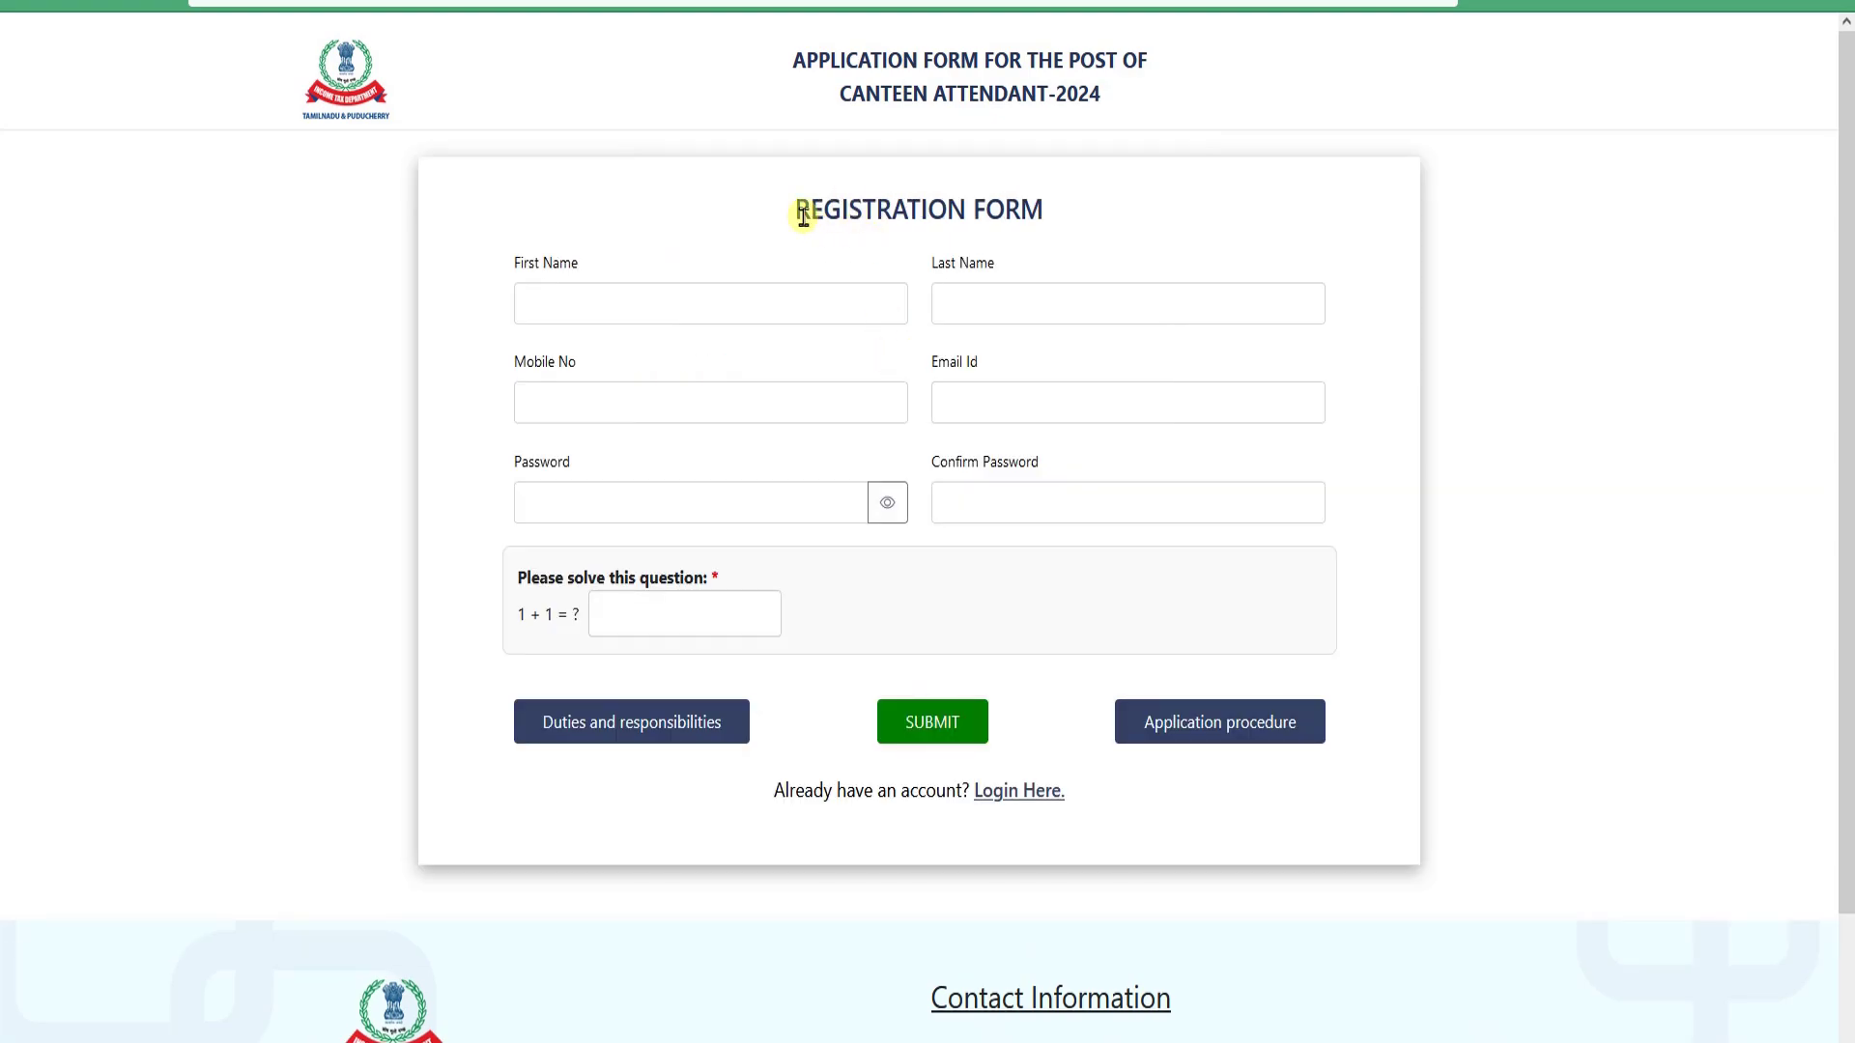
- Highlight the REGISTRATION FORM heading on the registration page
left_click_drag(818, 214, 1035, 205)
left_click(1024, 212)
left_click_drag(801, 209, 1069, 230)
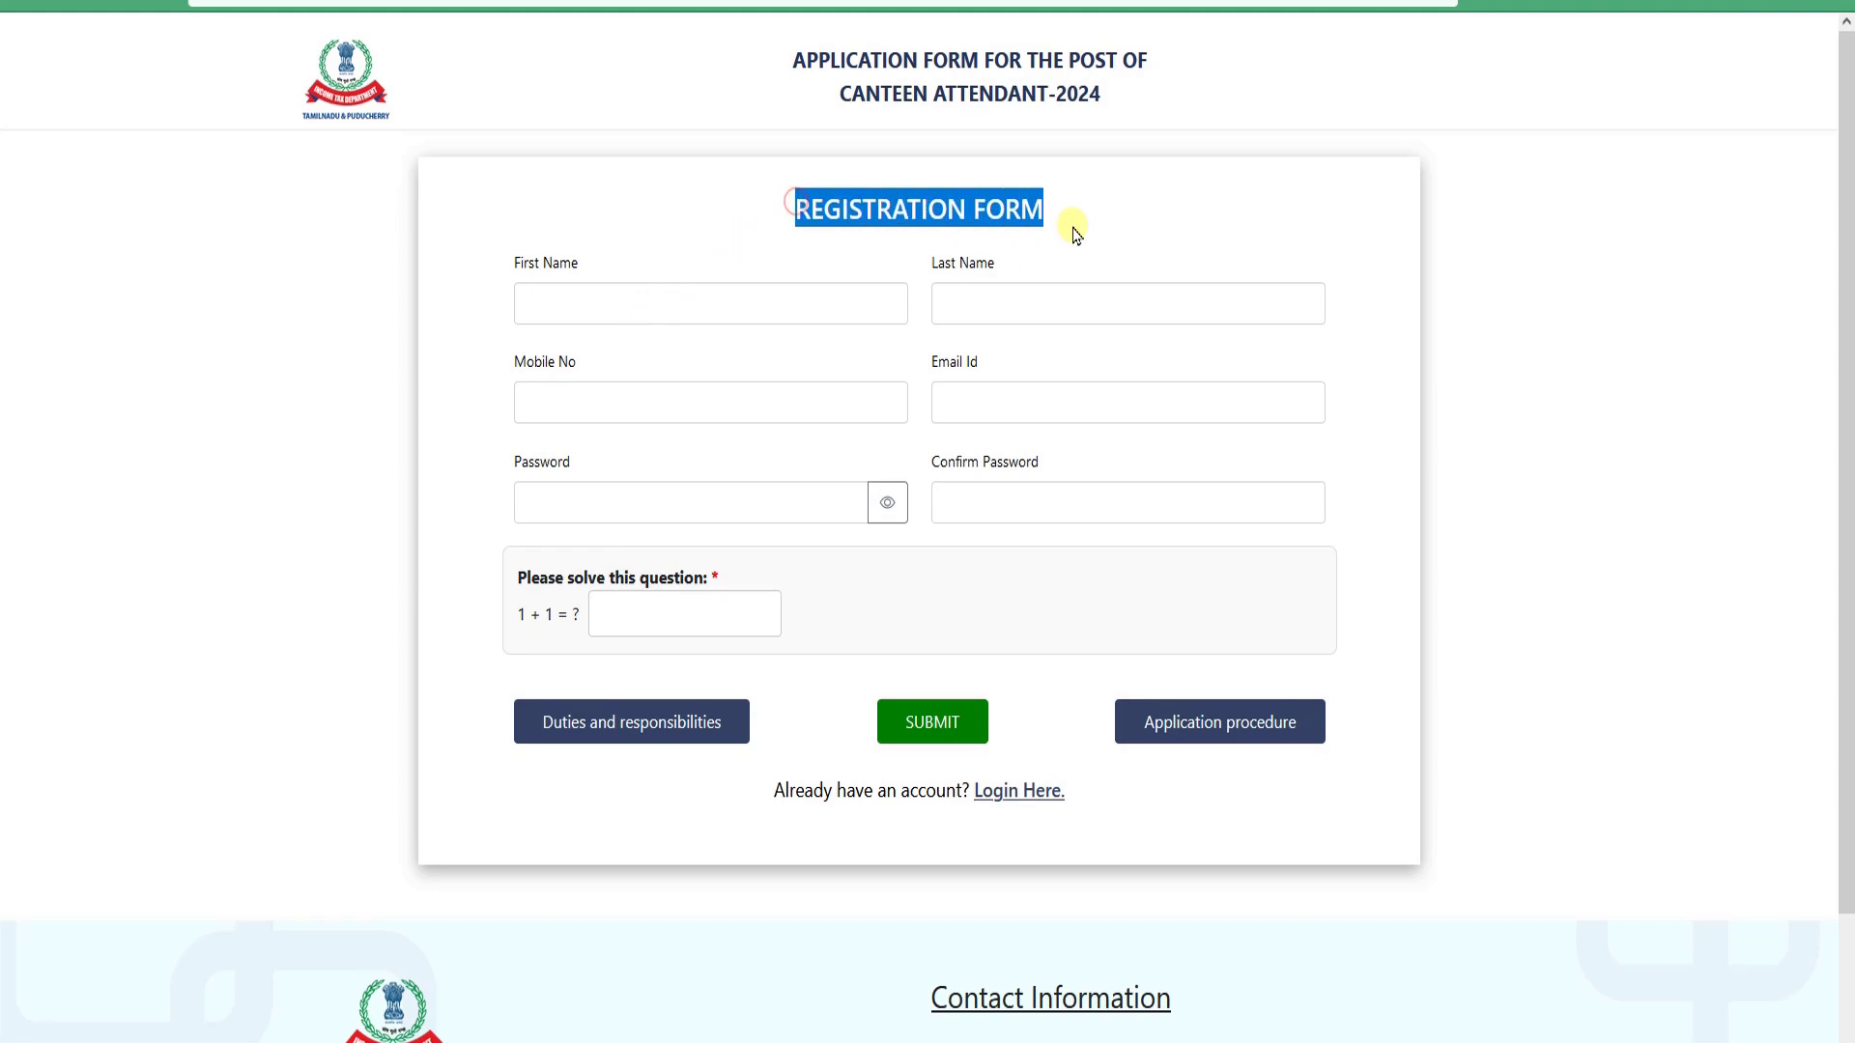
left_click(1070, 226)
- Fill in the name, mobile number, e-mail, password, confirmation and captcha, then submit the registration
left_click(723, 314)
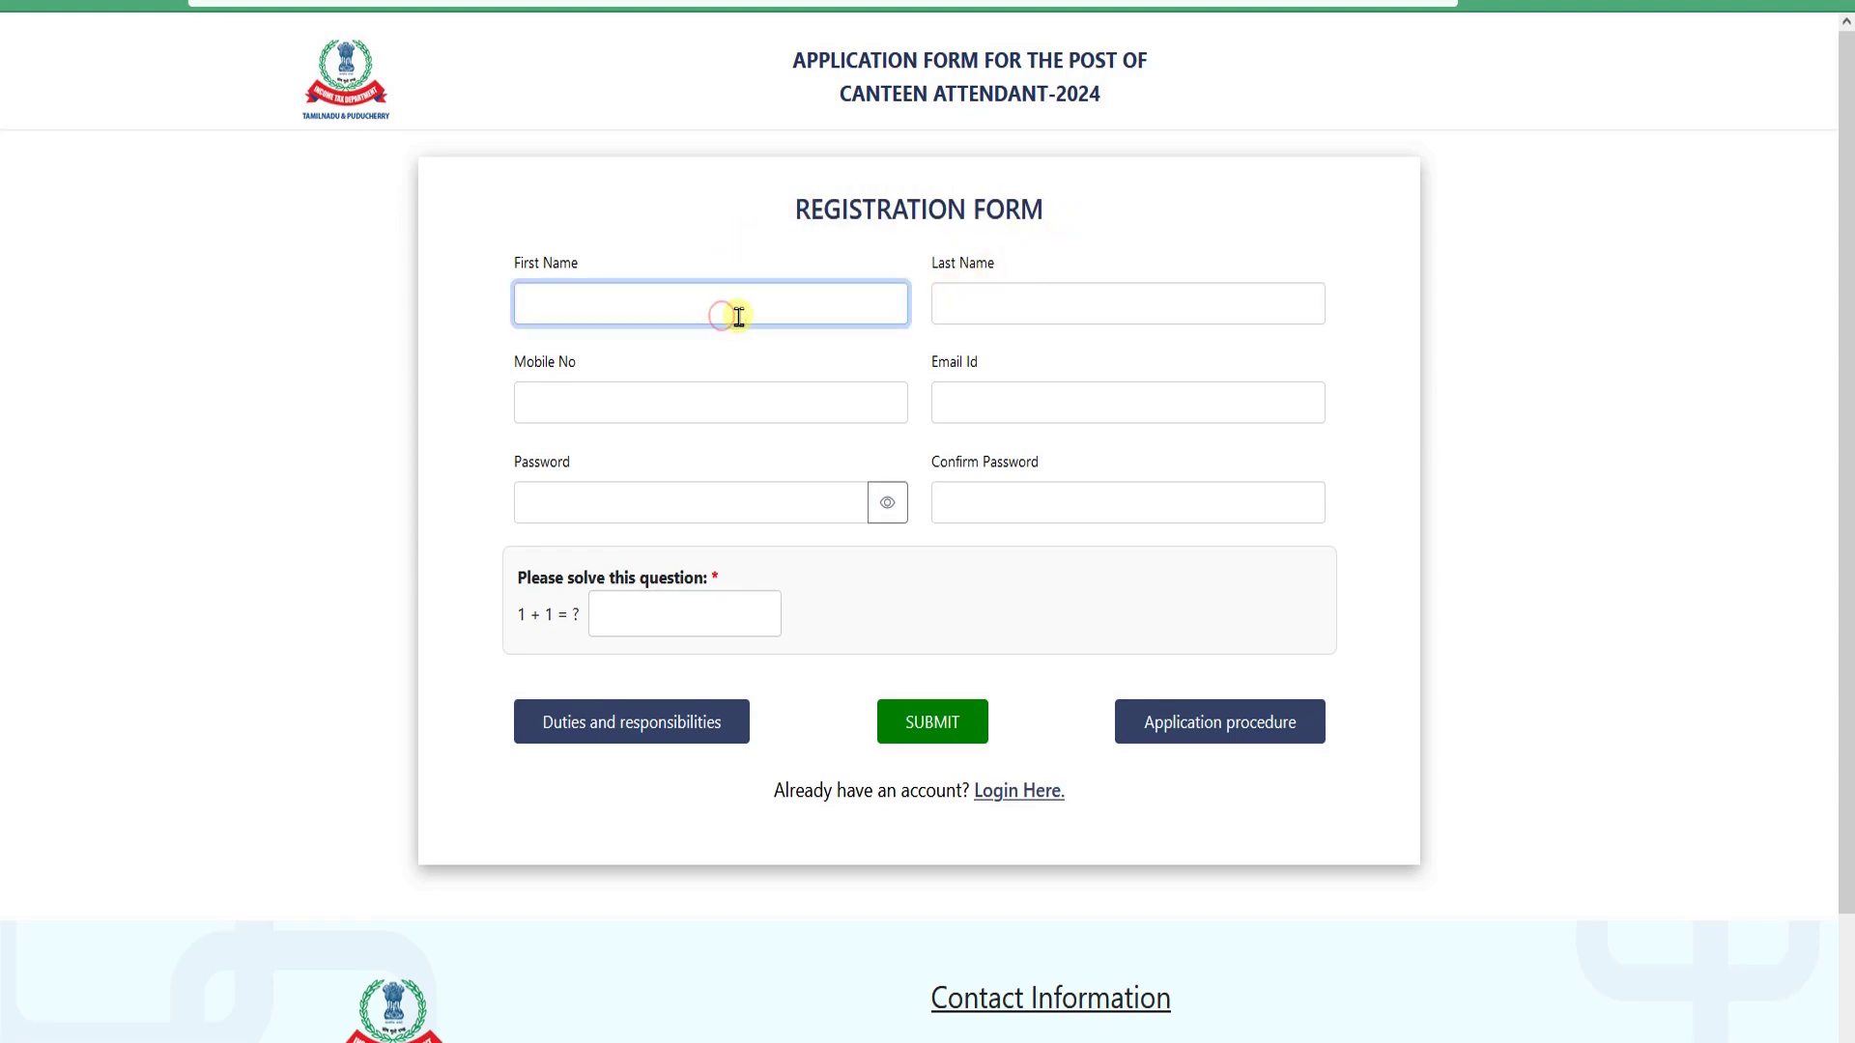
left_click(979, 303)
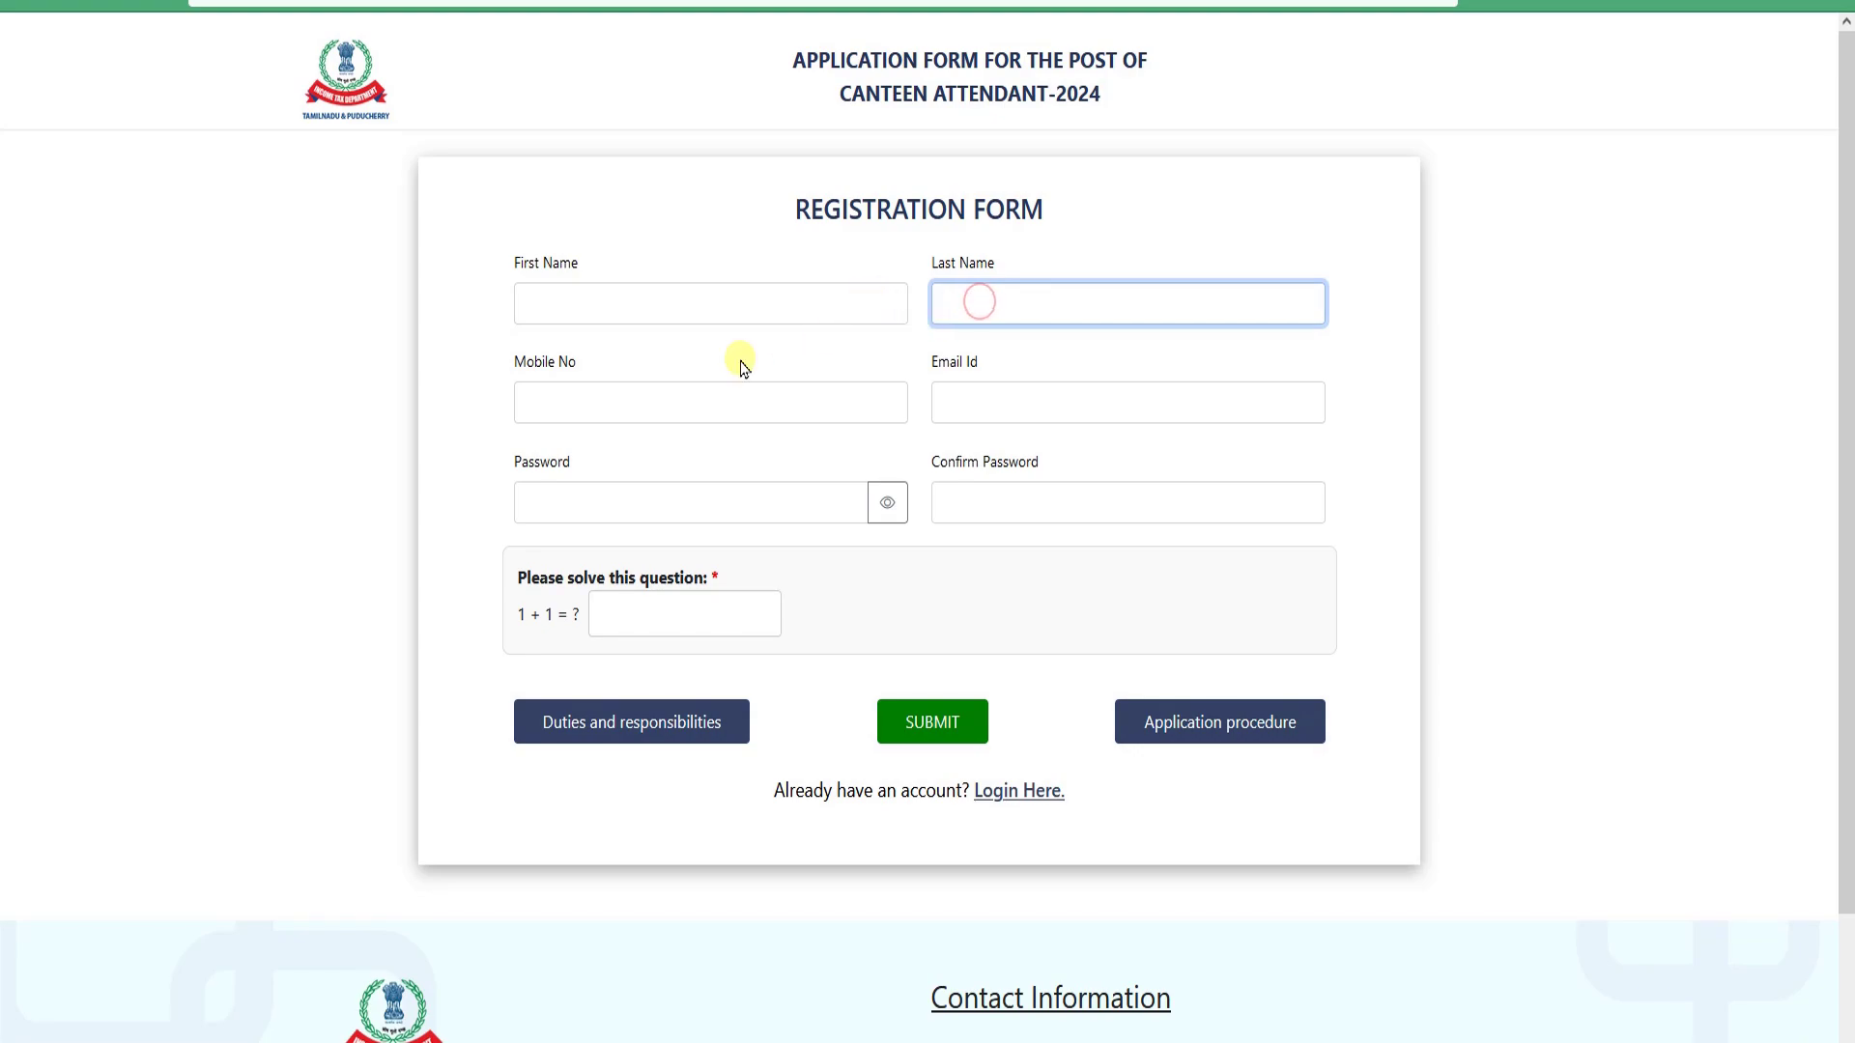
left_click(682, 399)
left_click(1004, 398)
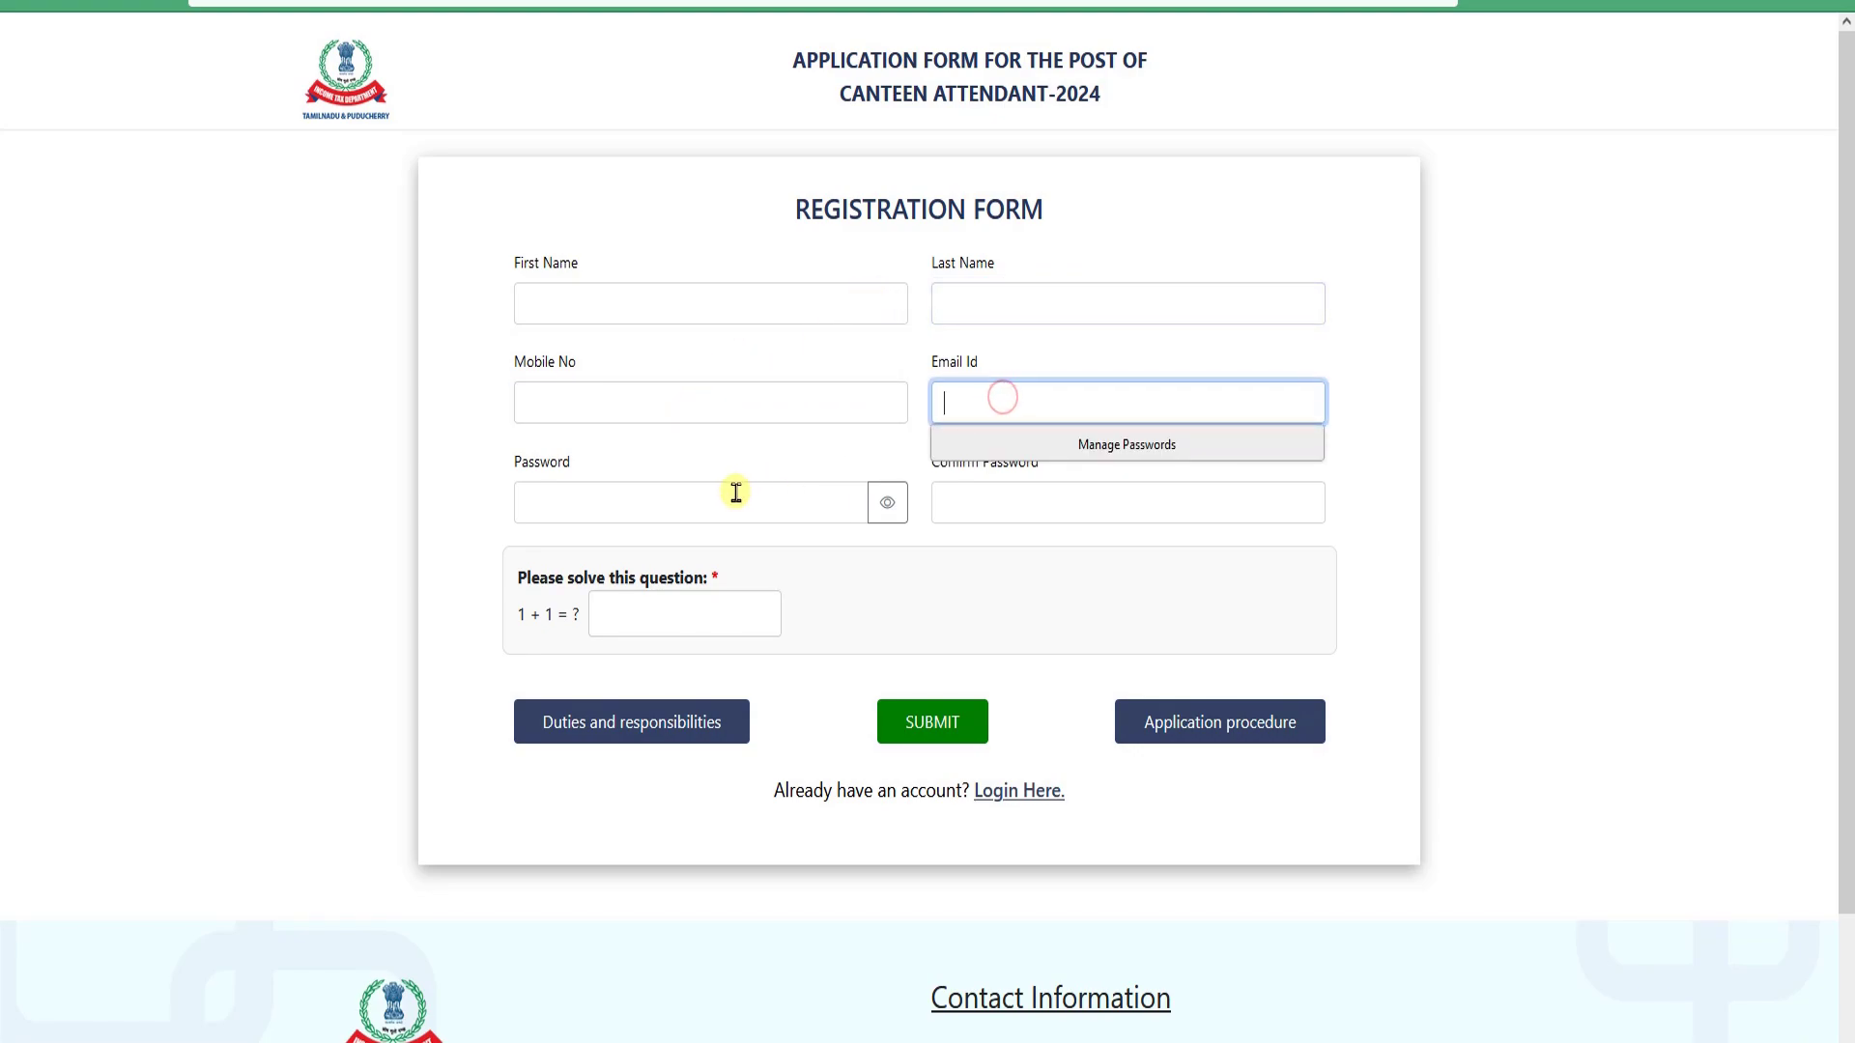
left_click(712, 511)
left_click(1034, 491)
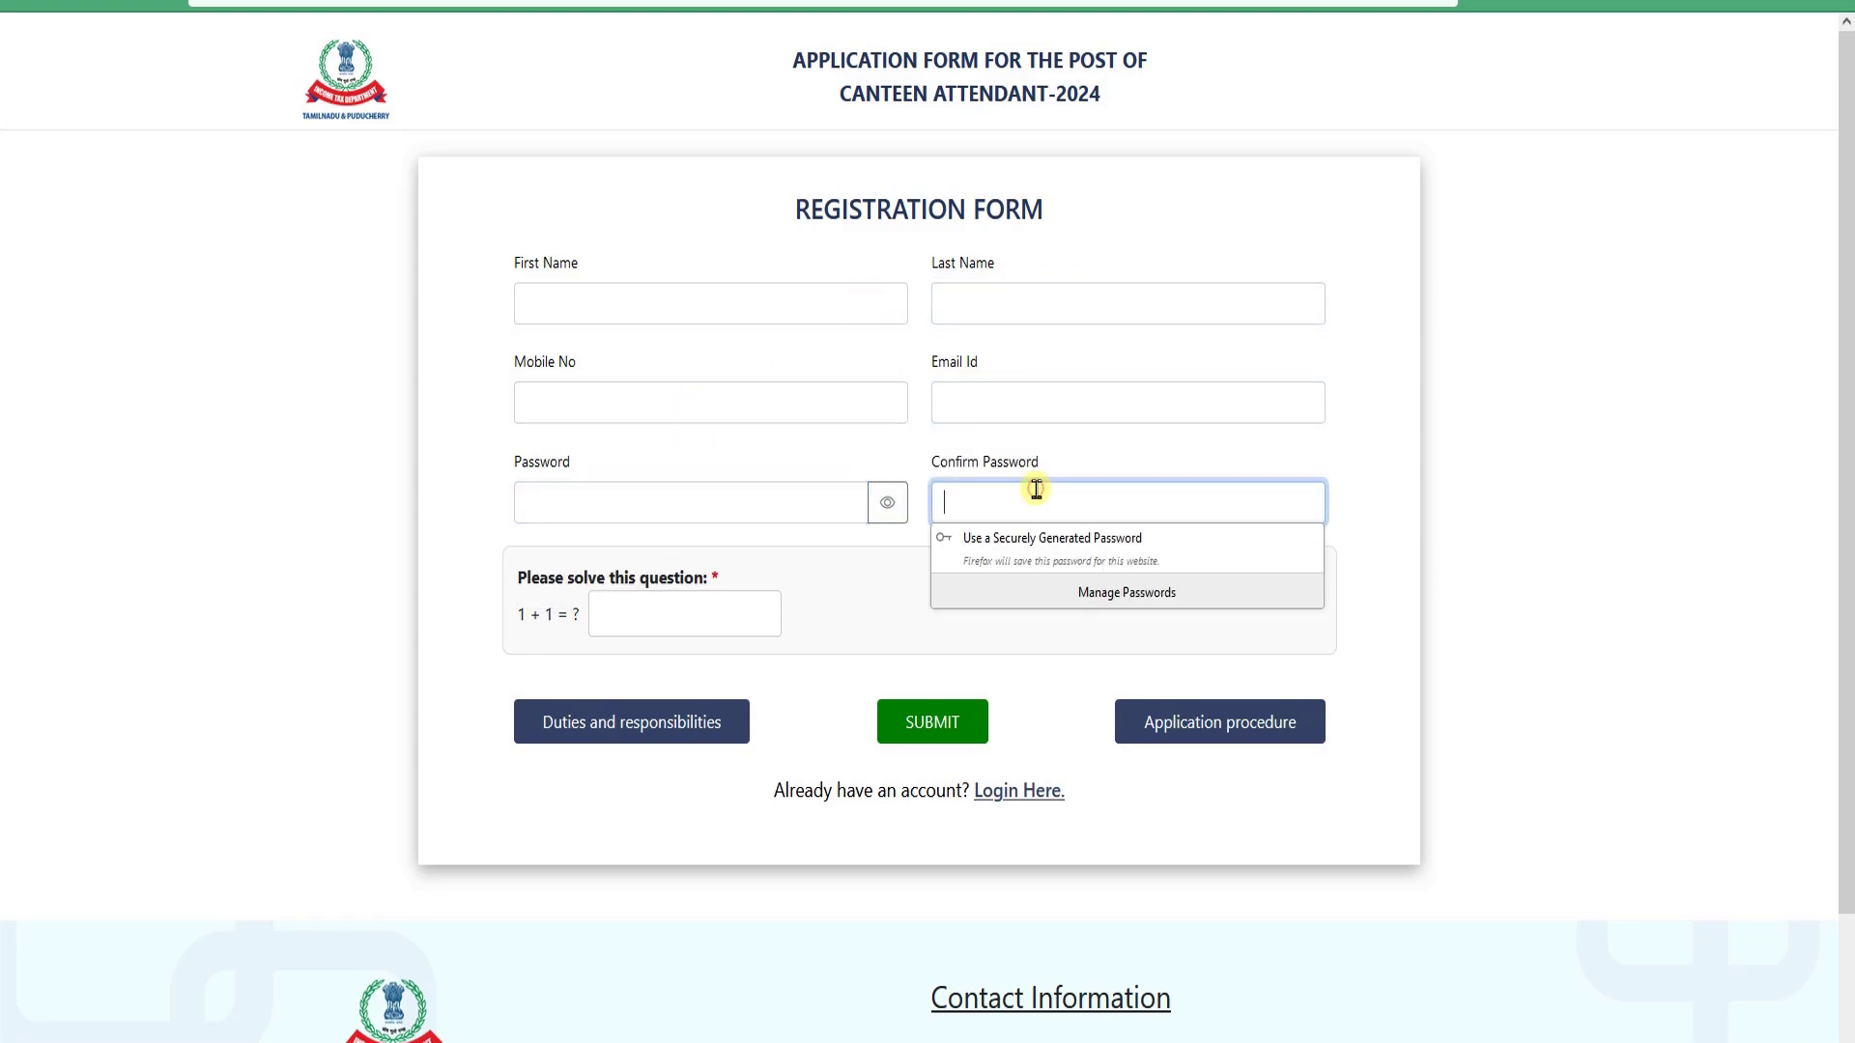
left_click(650, 621)
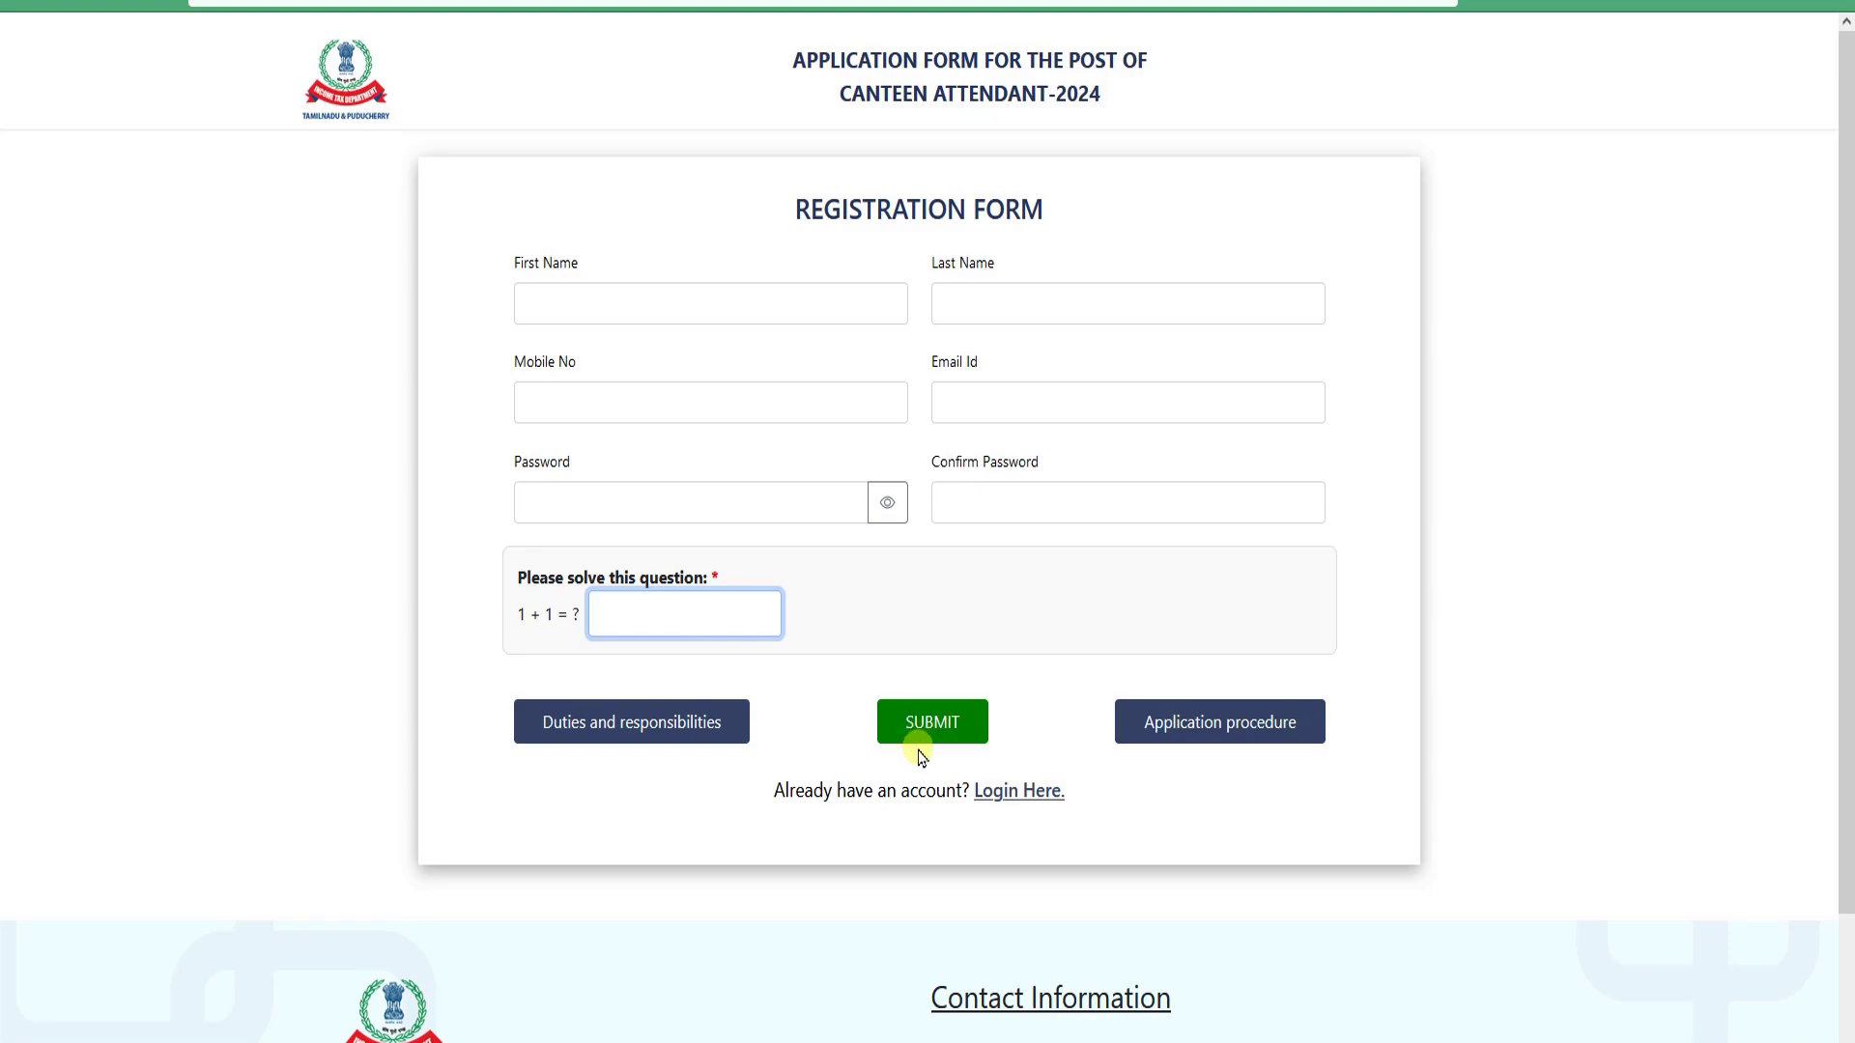
left_click(703, 307)
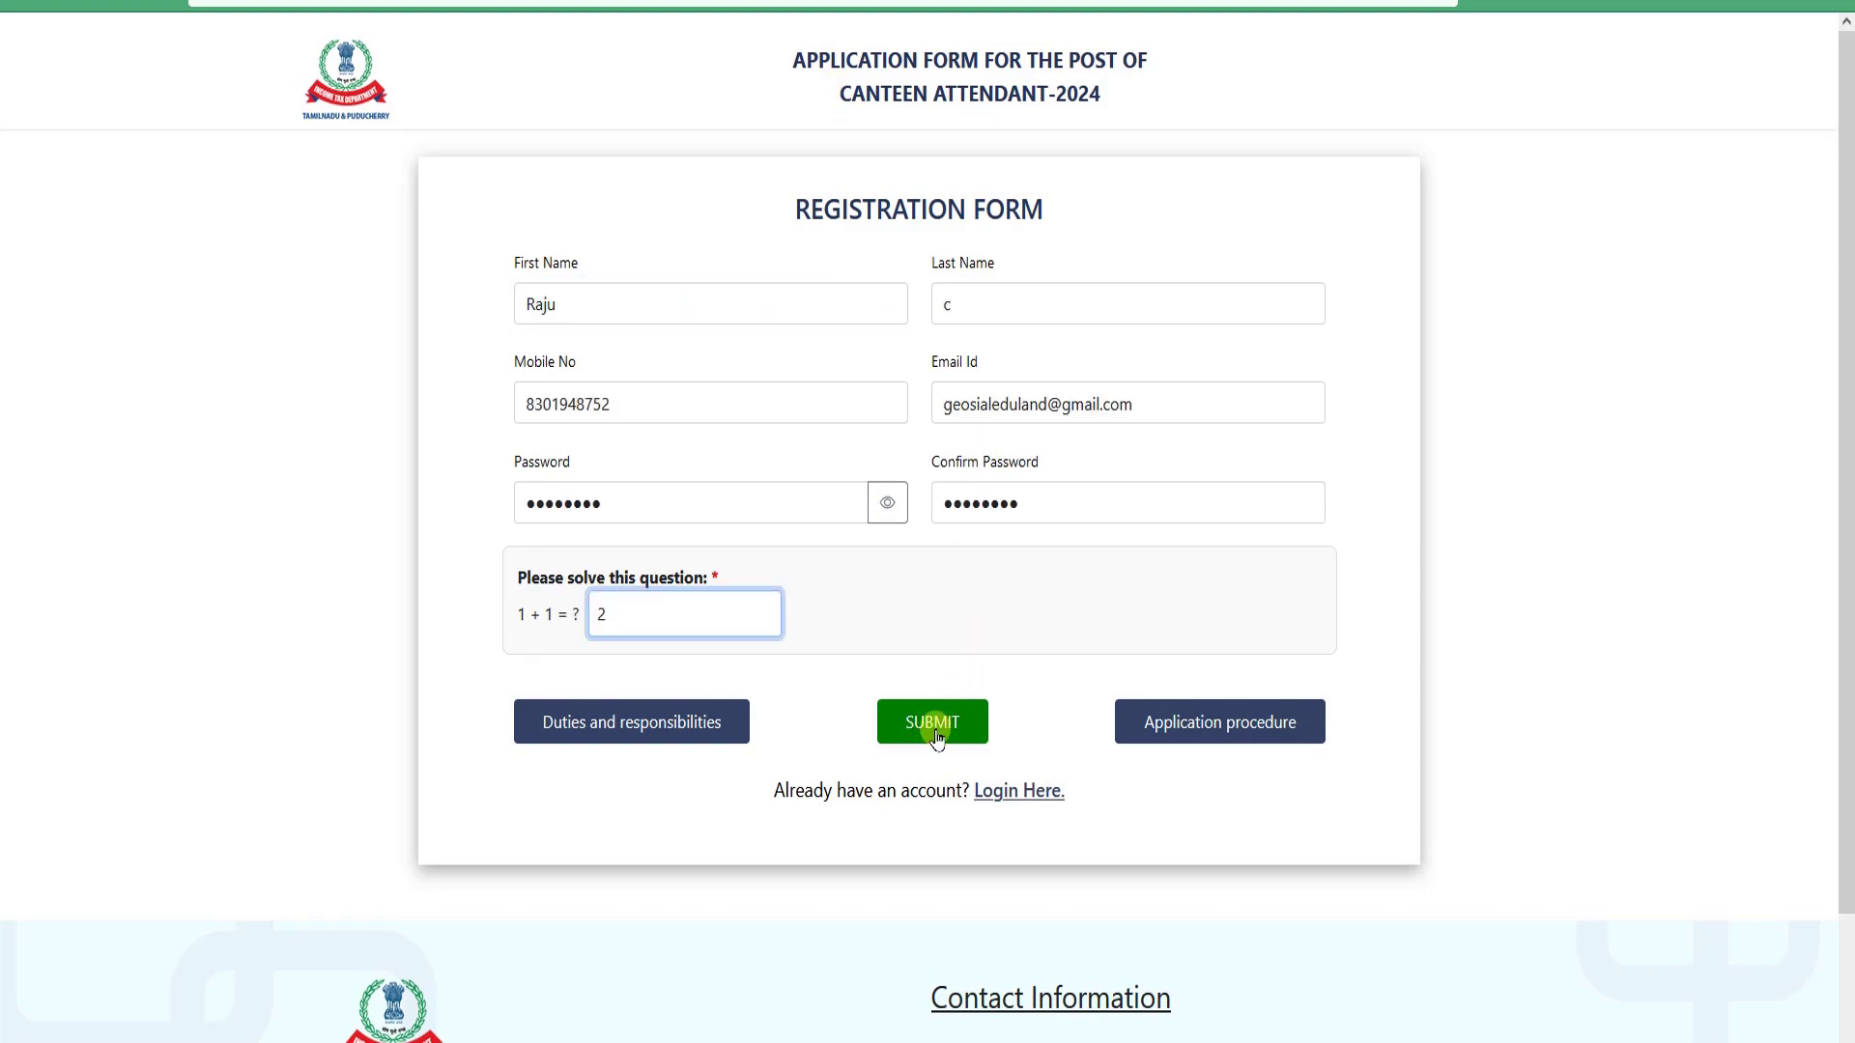
left_click(935, 736)
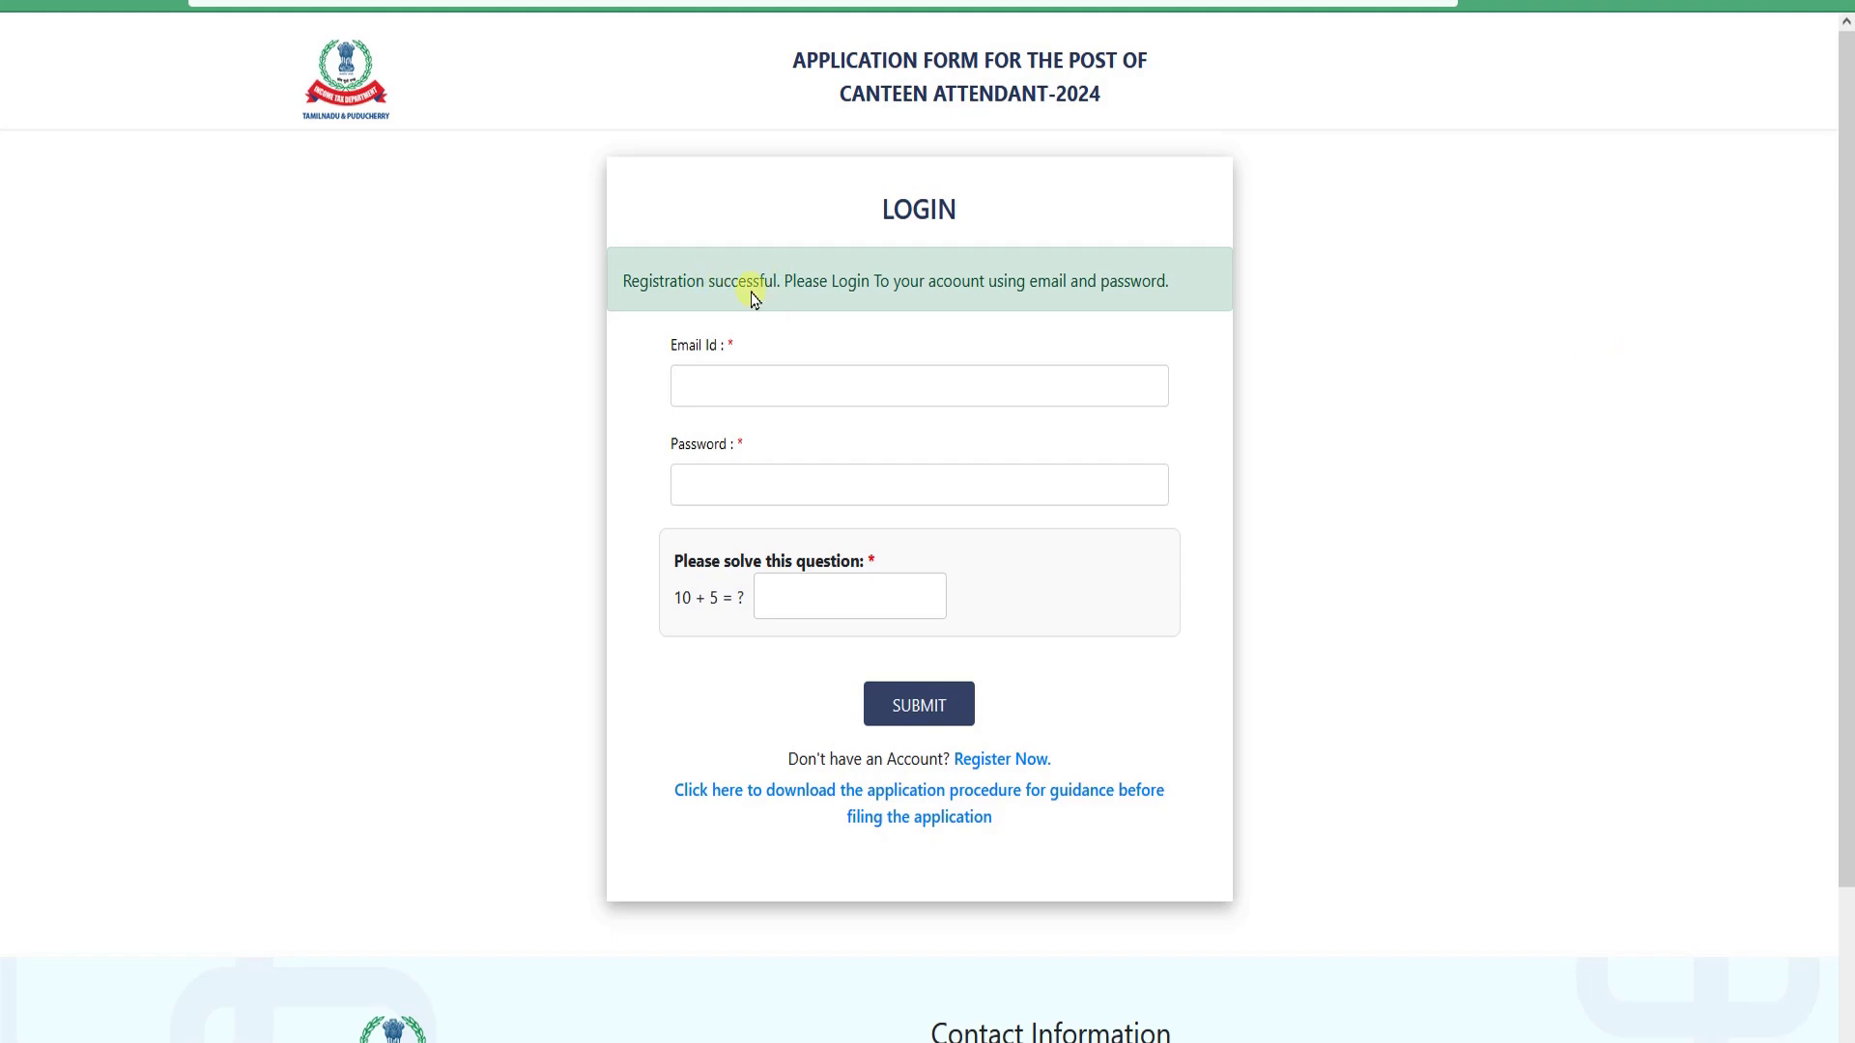
- Highlight the Registration successful message on the login page
left_click_drag(634, 281, 1171, 283)
left_click(1171, 290)
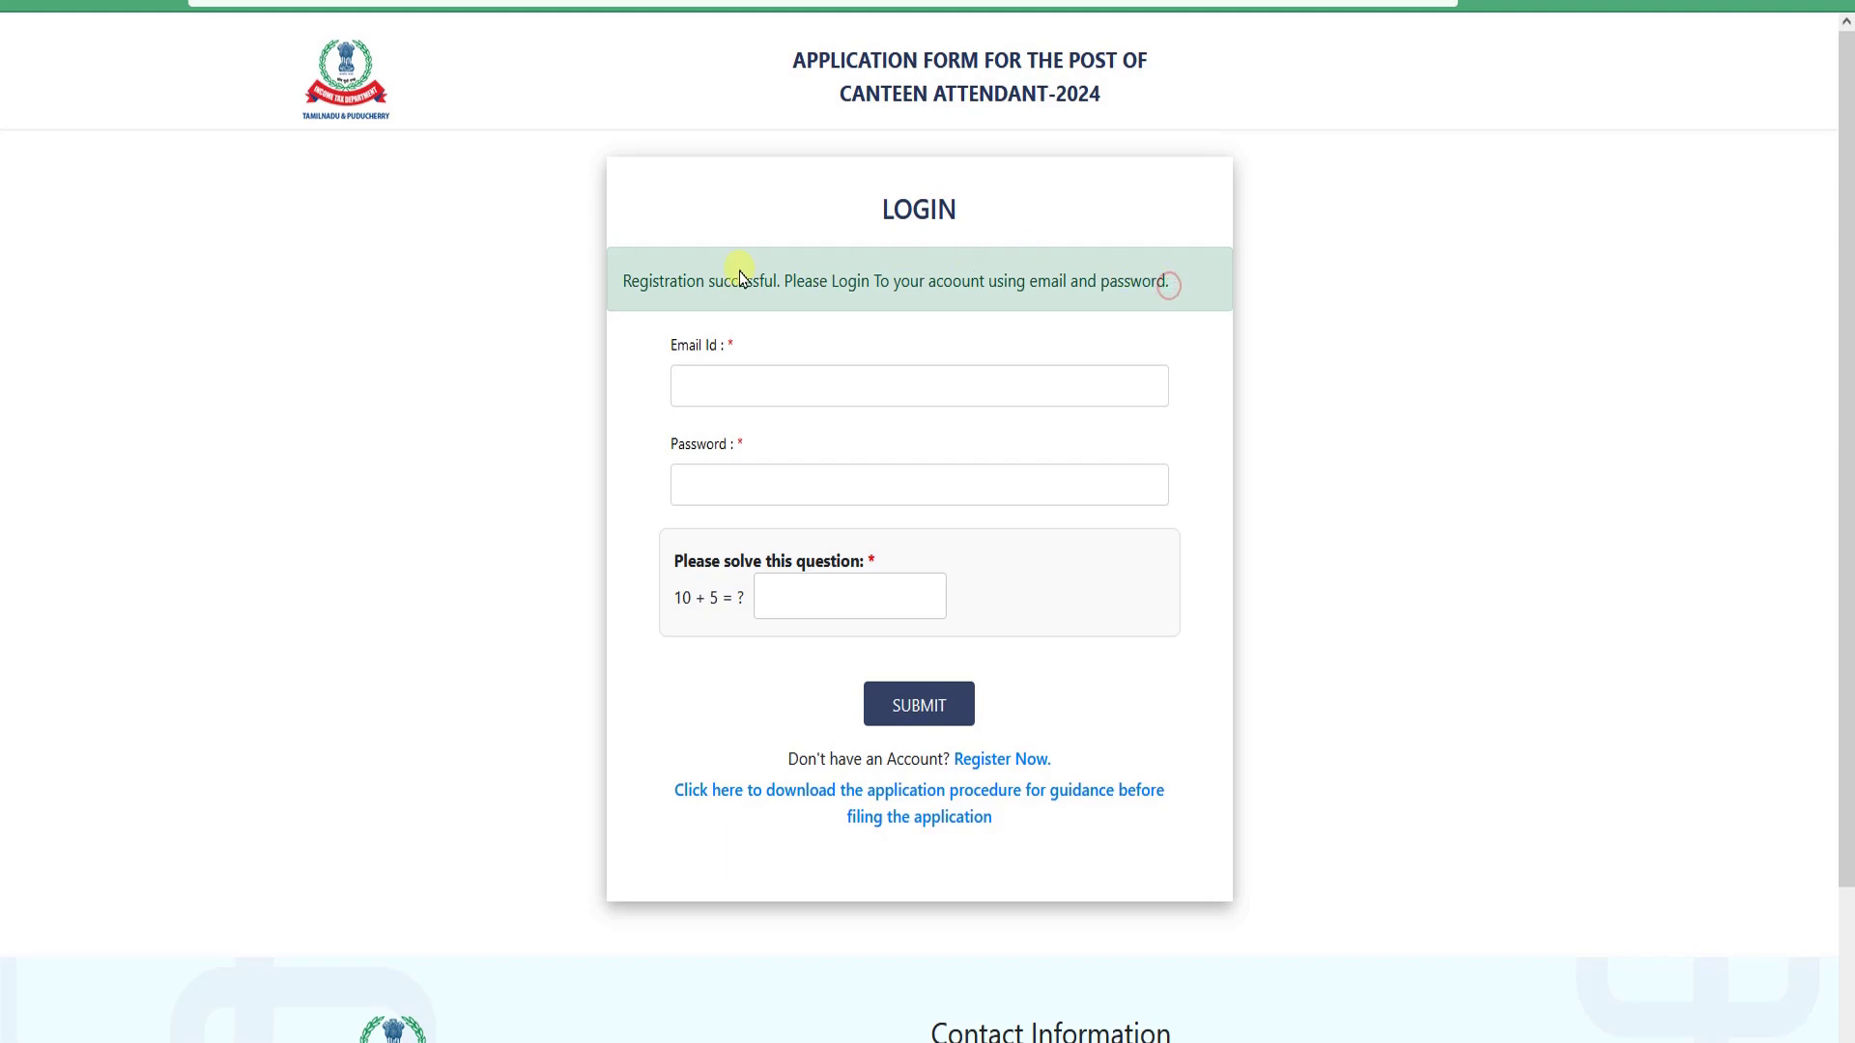
left_click_drag(634, 280, 958, 290)
left_click(964, 290)
- Log in with the registered e-mail, password and captcha answer 15
left_click(774, 389)
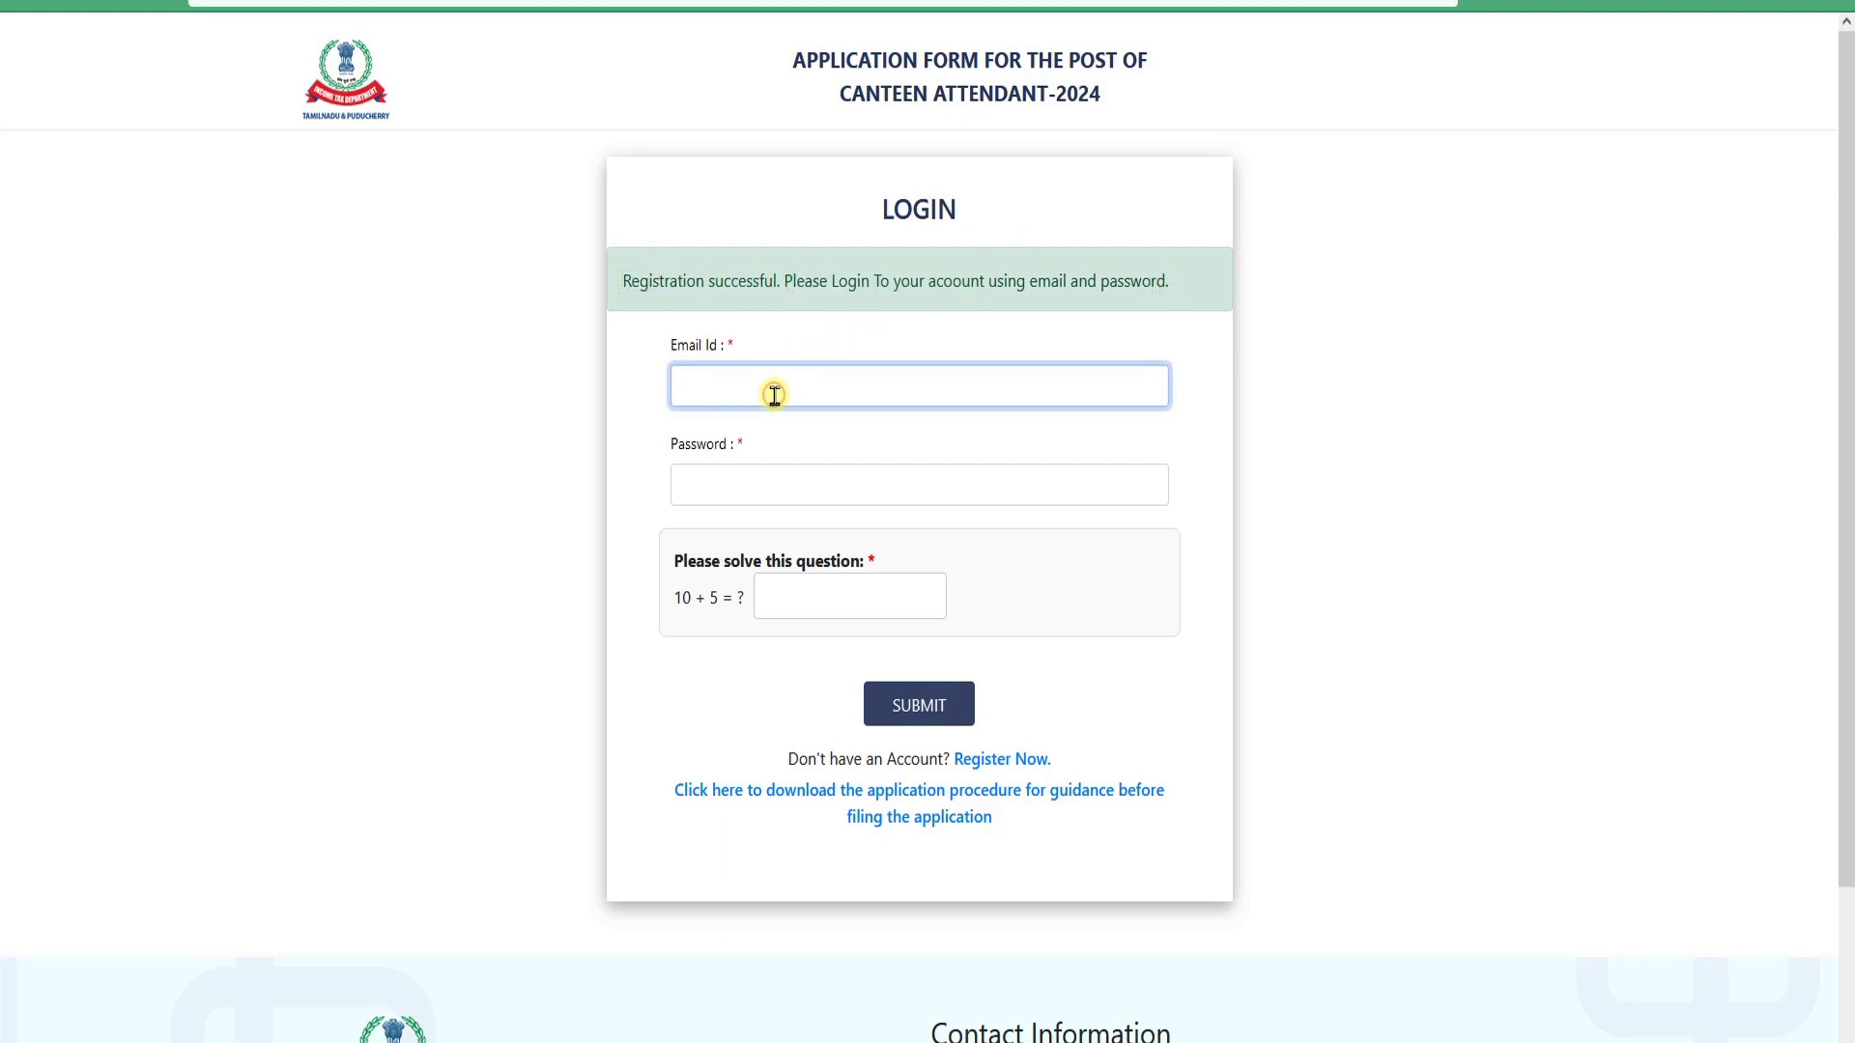
left_click(734, 480)
left_click(646, 474)
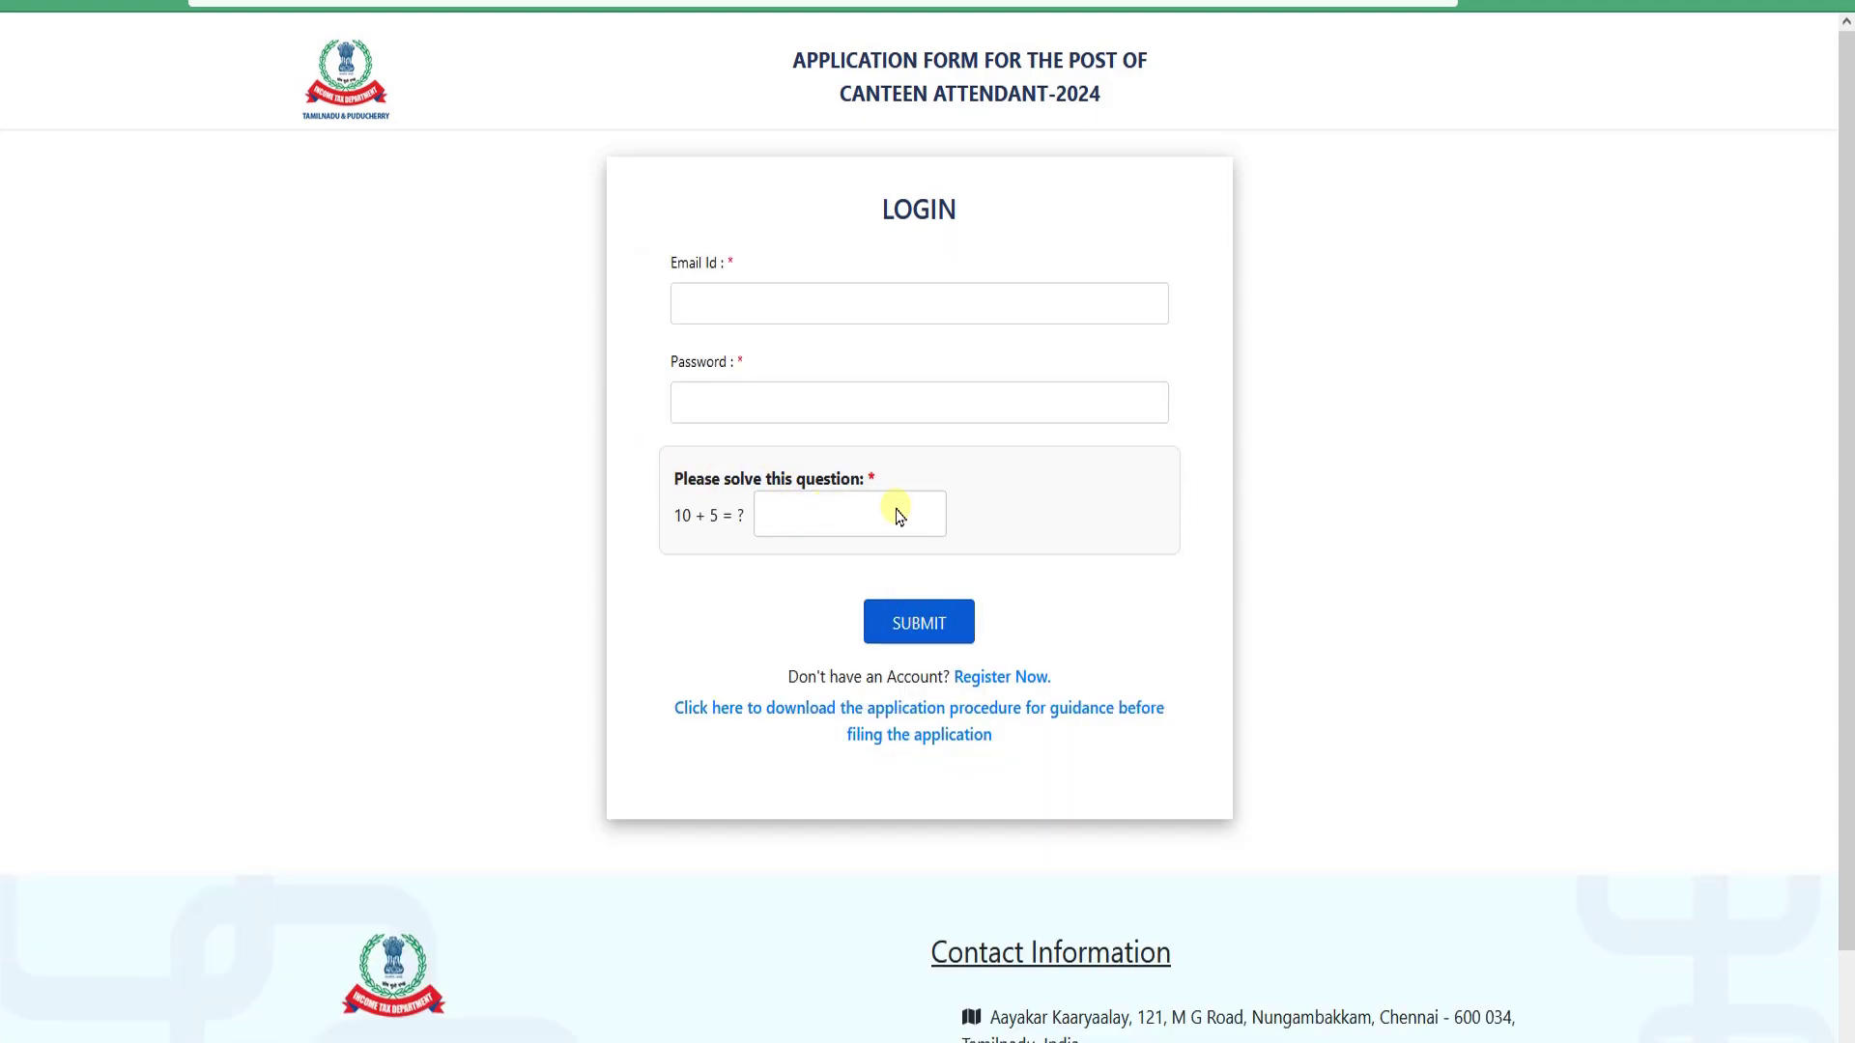
left_click(783, 298)
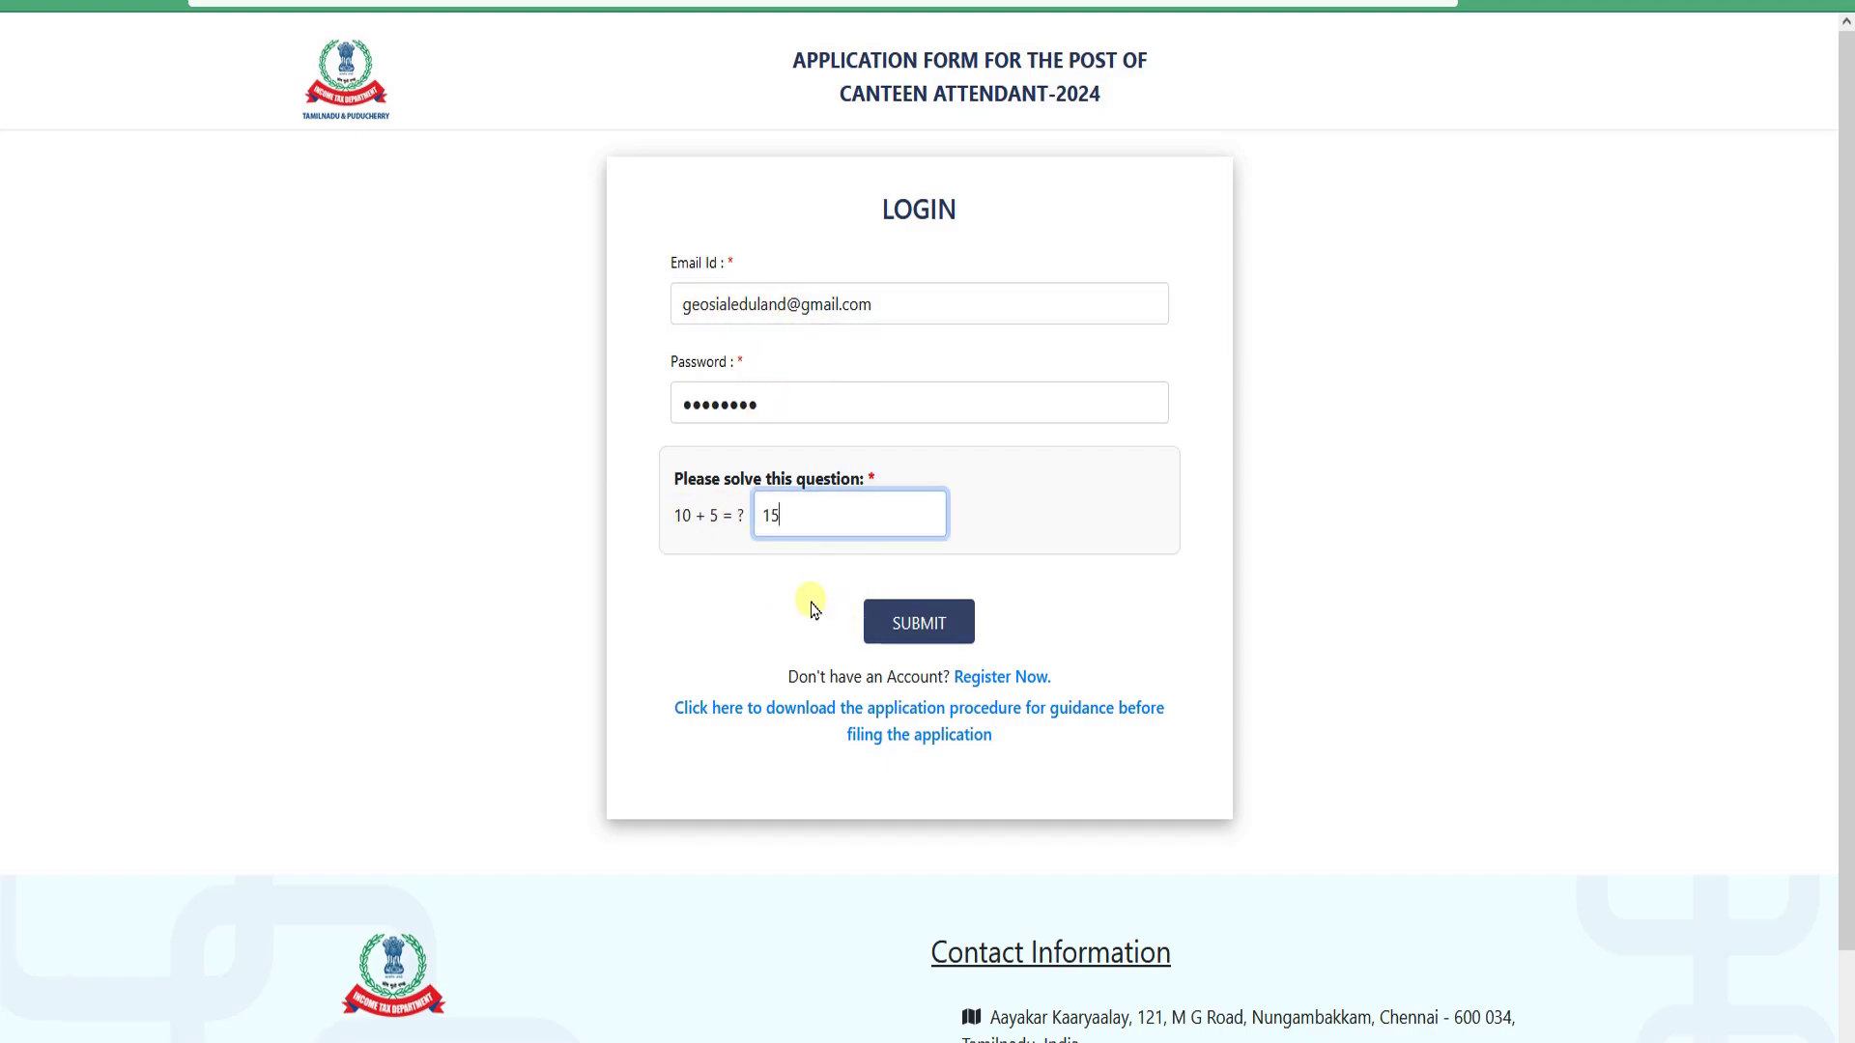
left_click(912, 625)
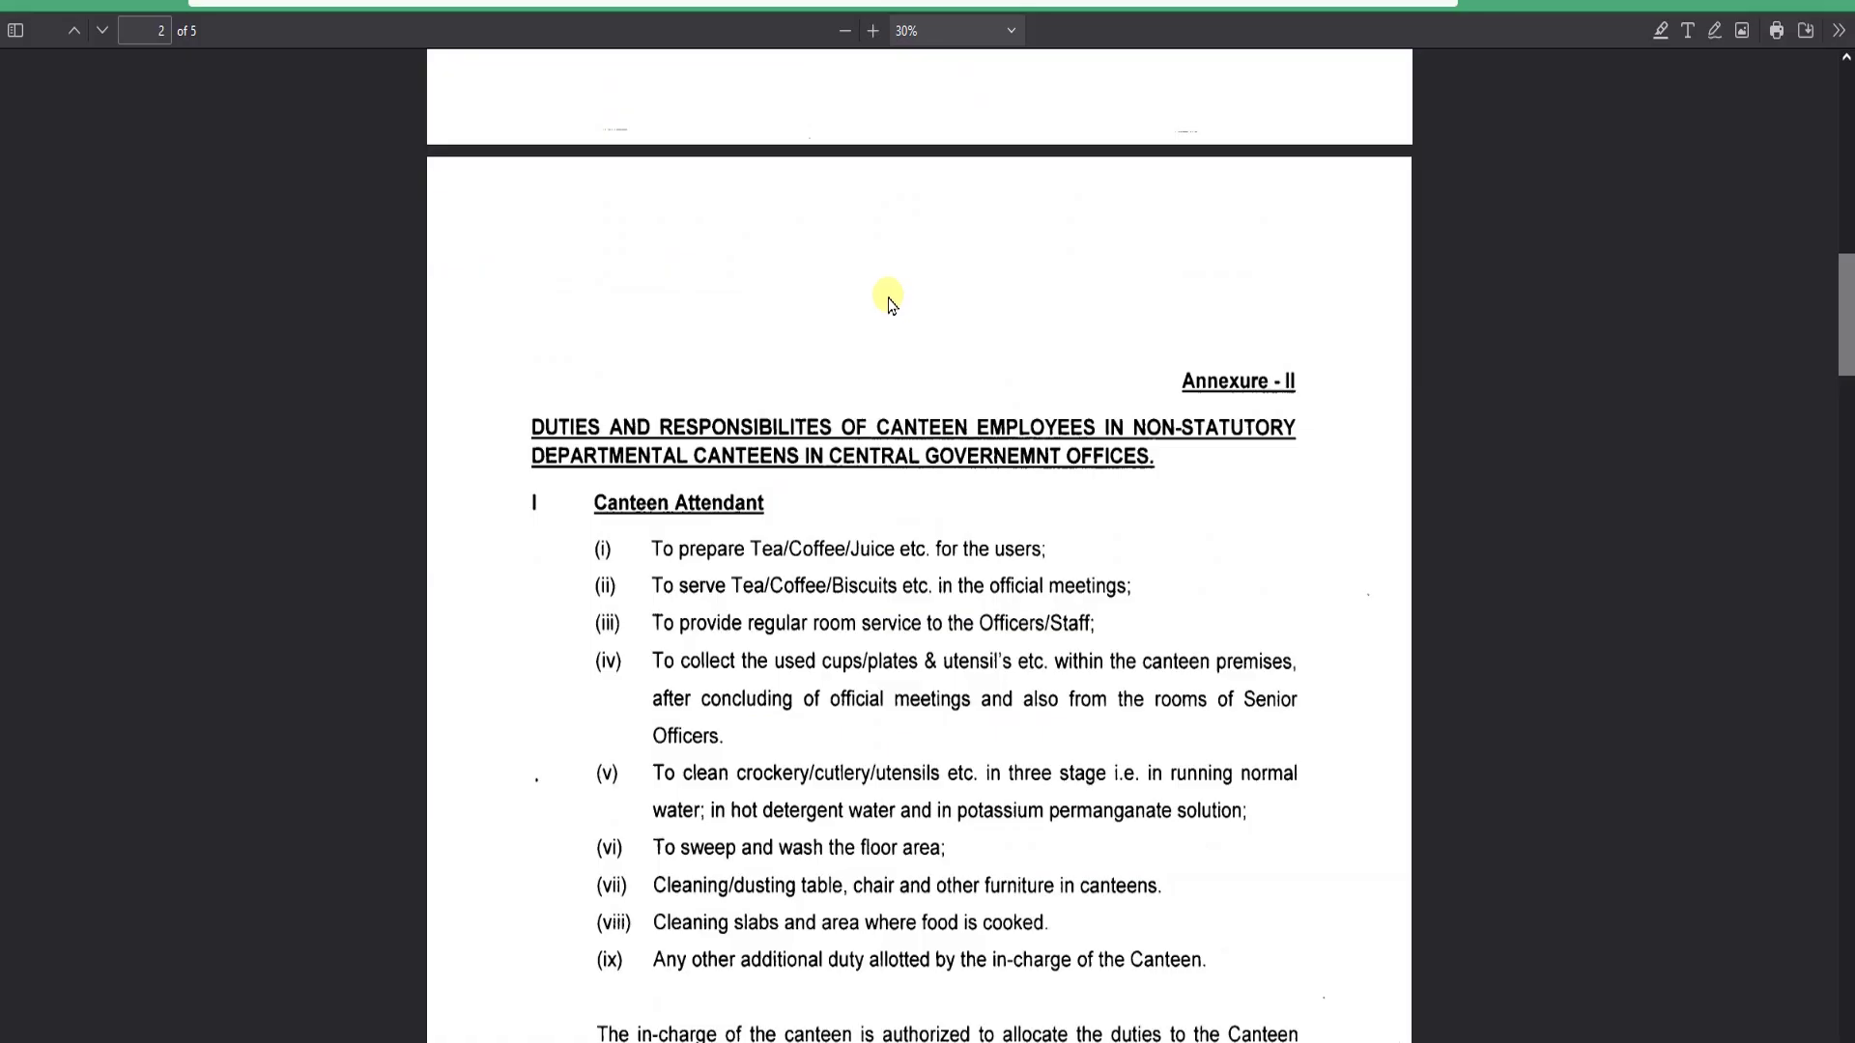
scroll(882, 298, "down", 3)
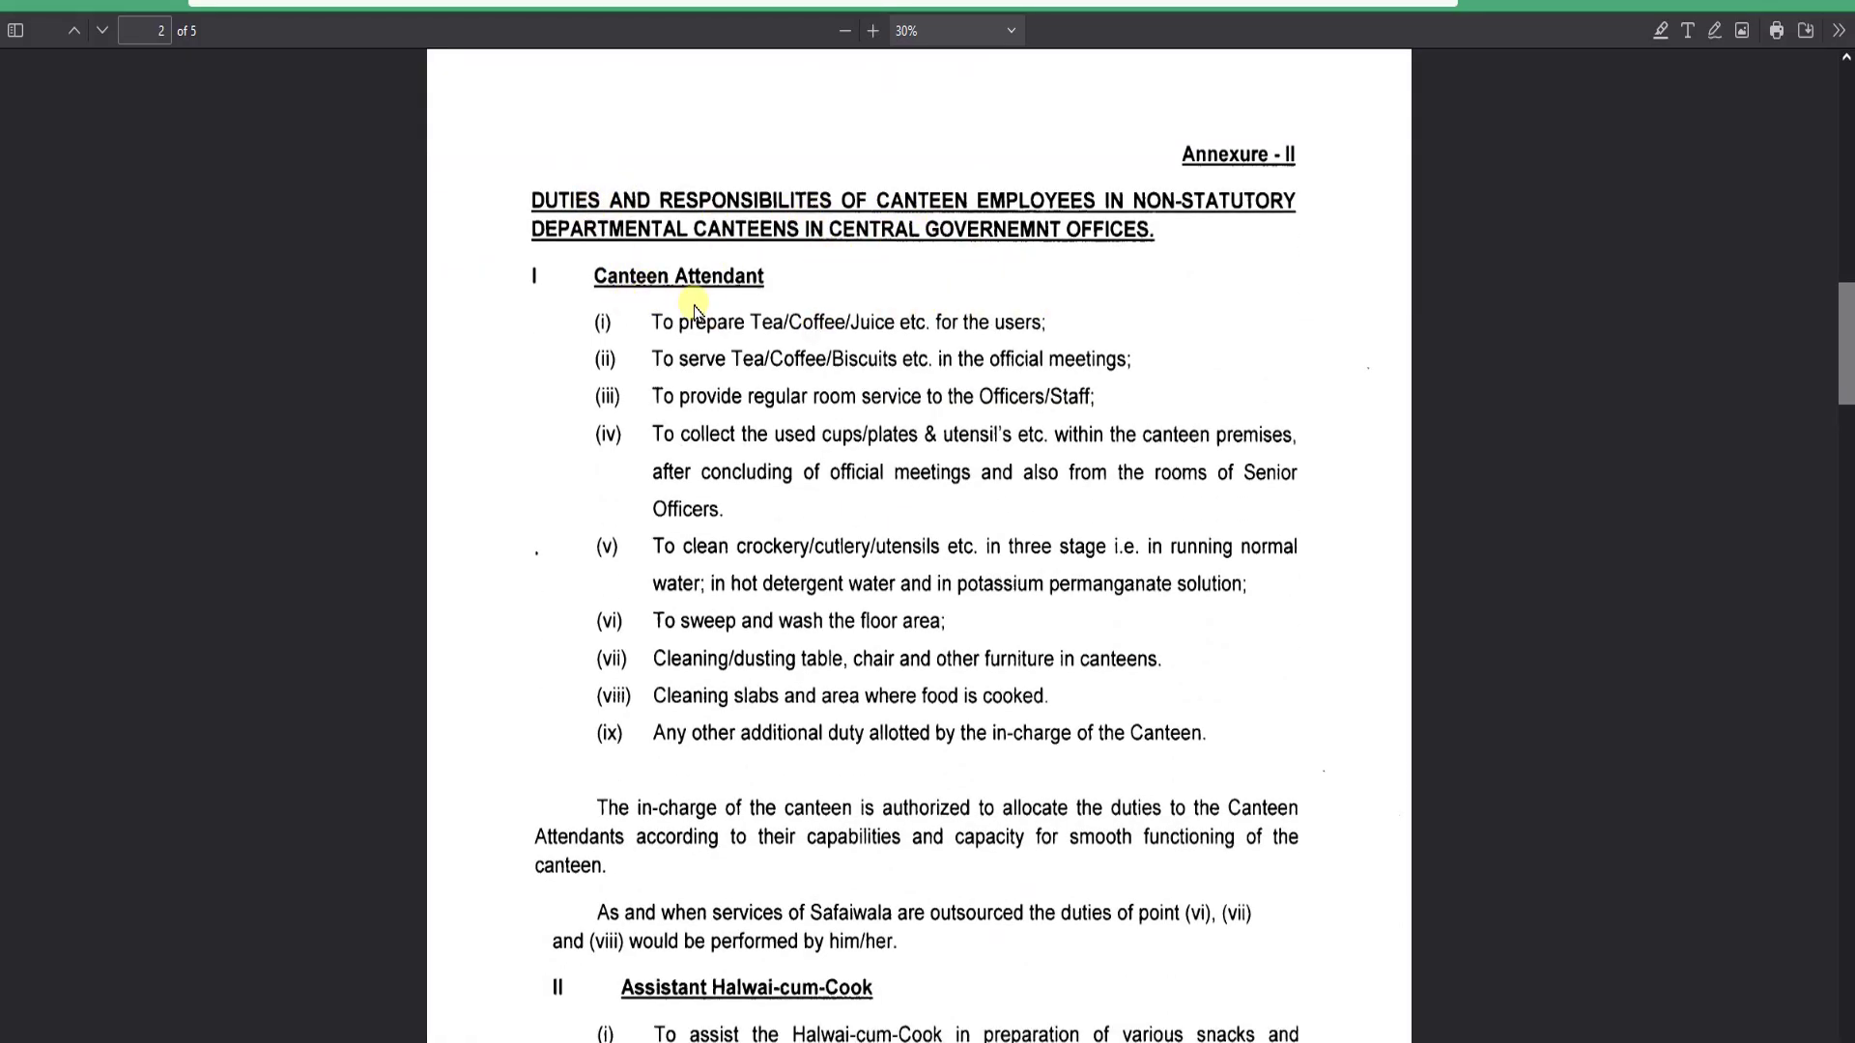
- Scroll through the Annexure-II Canteen Attendant duties PDF, then return to the application form tab
scroll(667, 299, "down", 2)
scroll(735, 300, "up", 2)
scroll(869, 338, "down", 1)
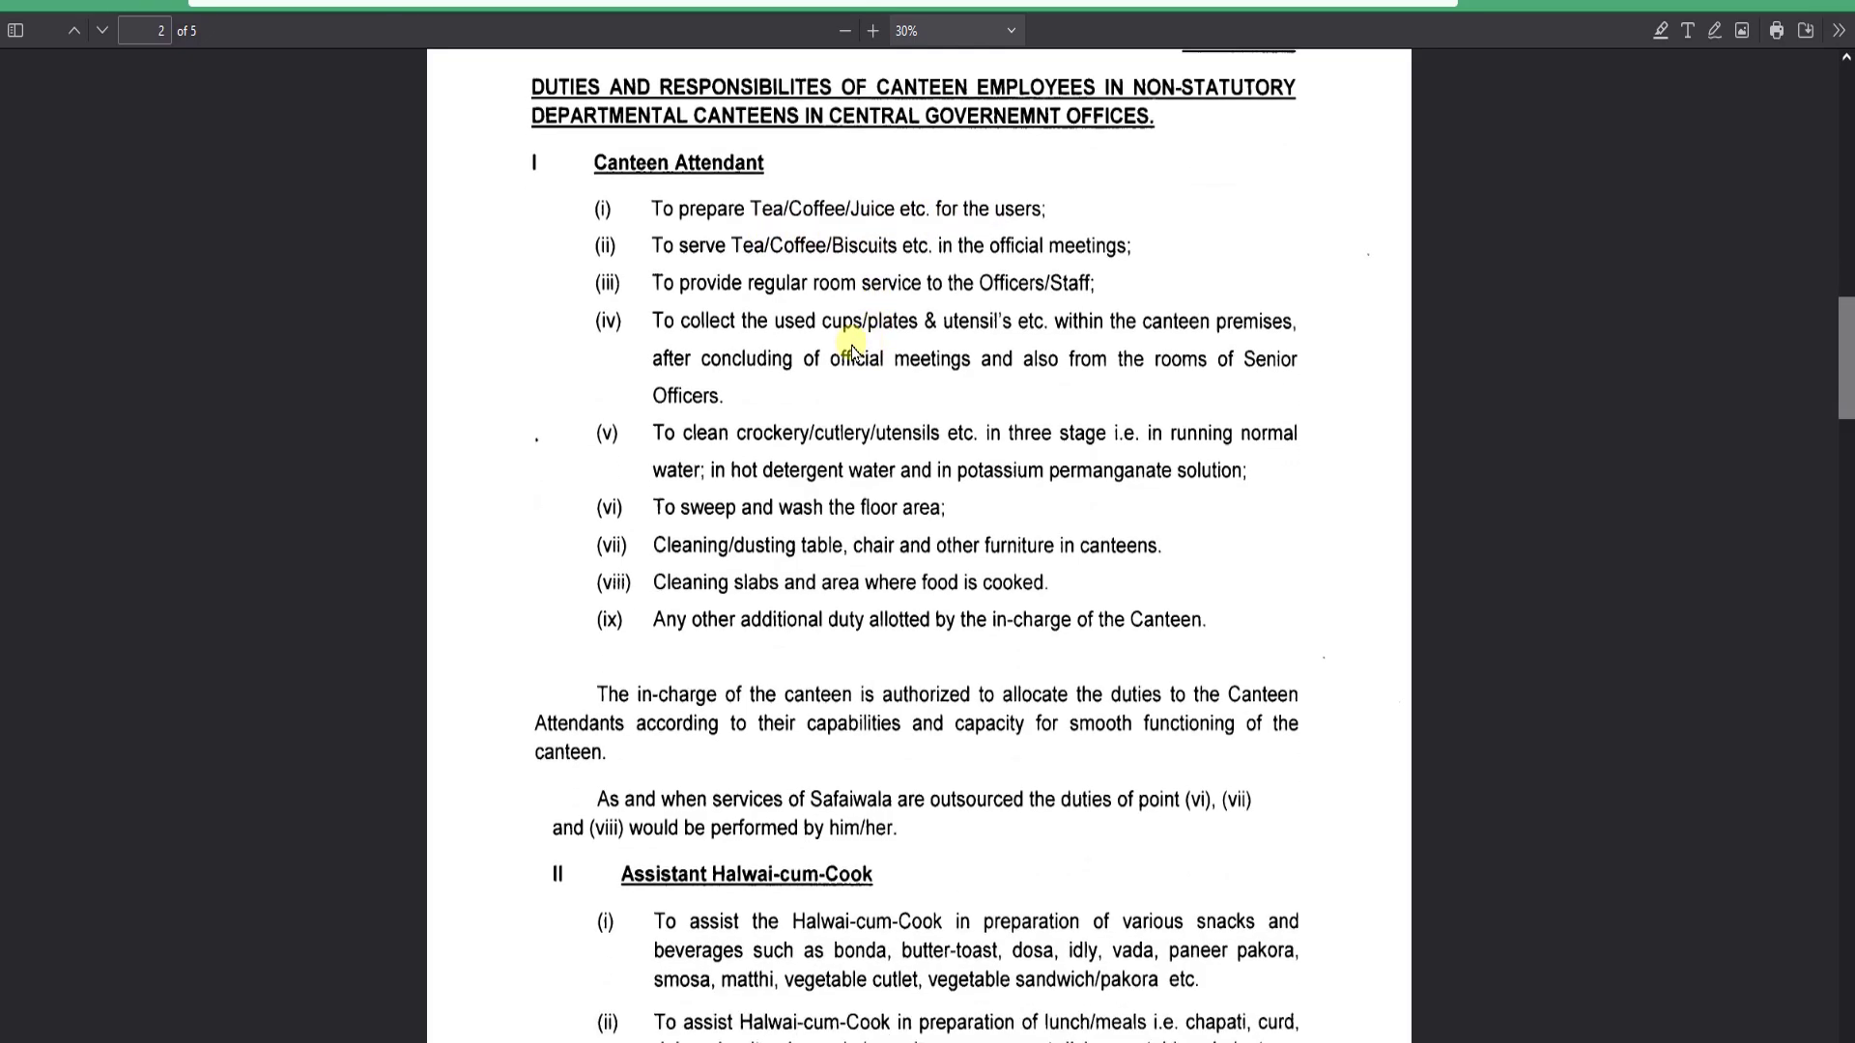
scroll(817, 300, "down", 2)
scroll(800, 321, "down", 10)
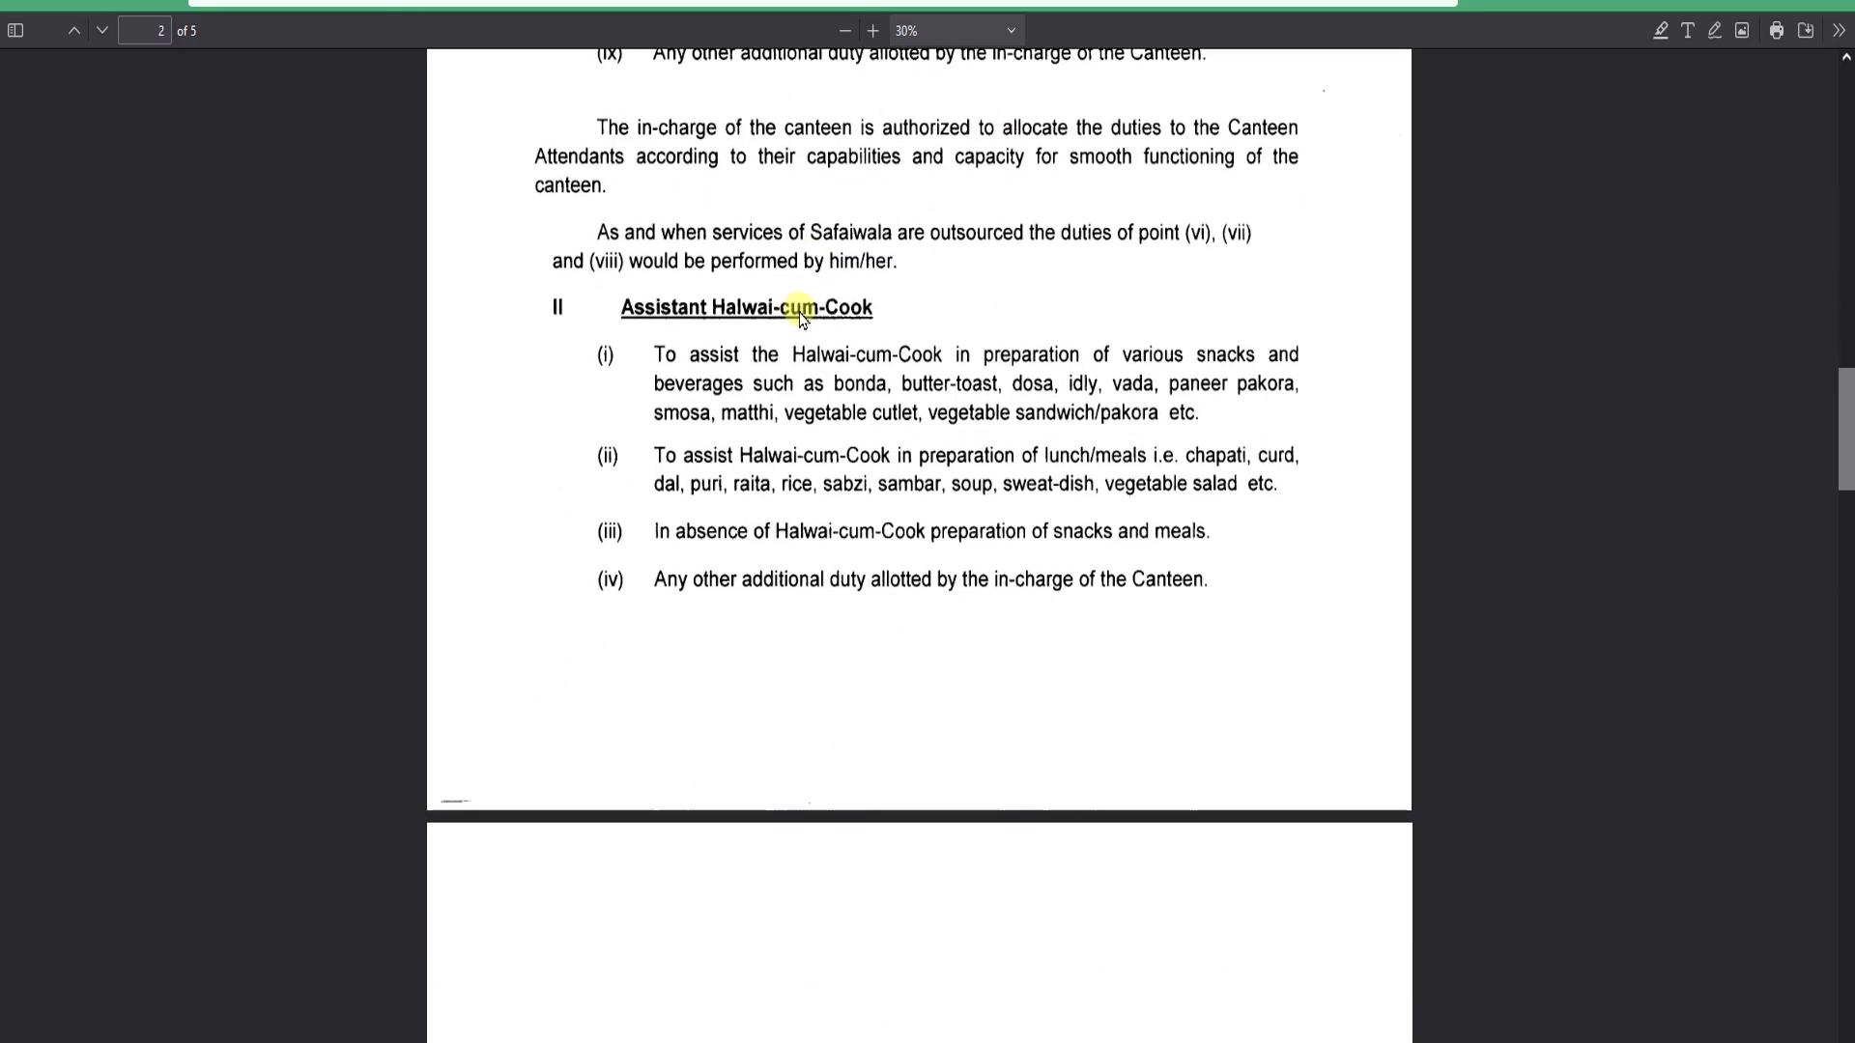
scroll(790, 332, "down", 3)
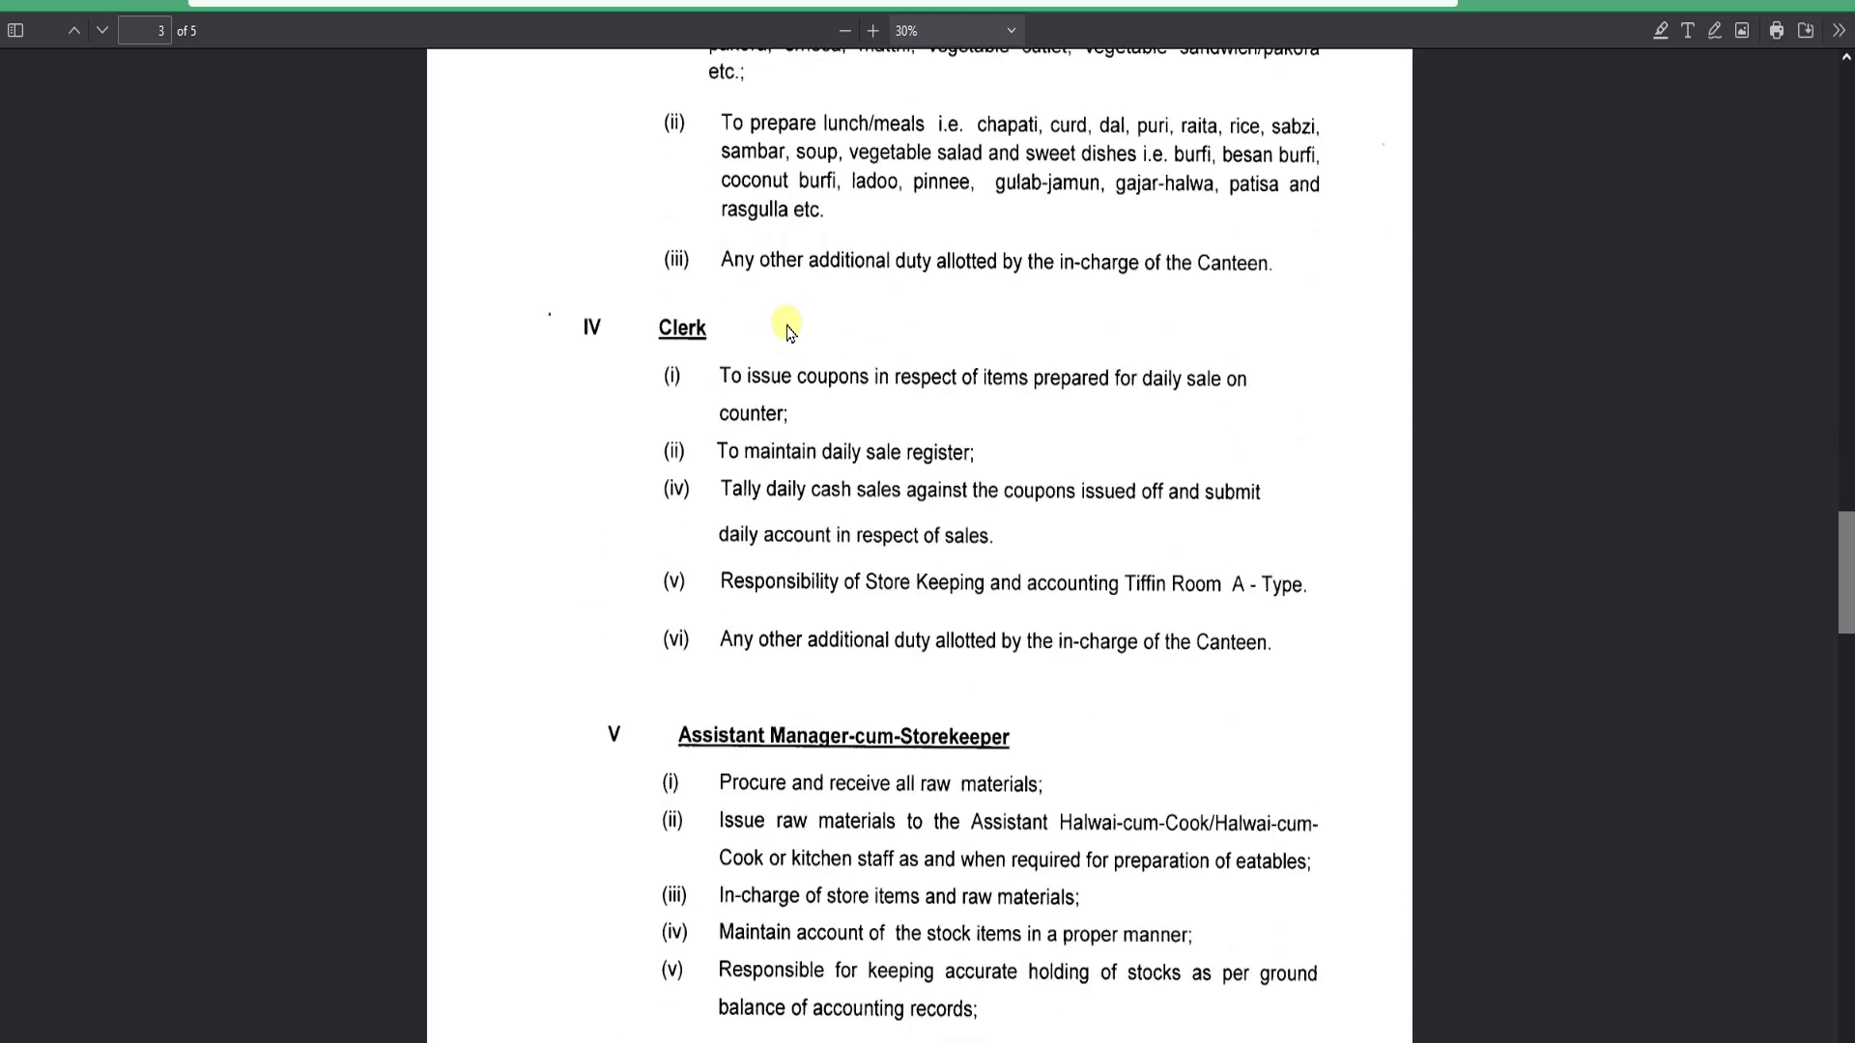
scroll(787, 332, "up", 15)
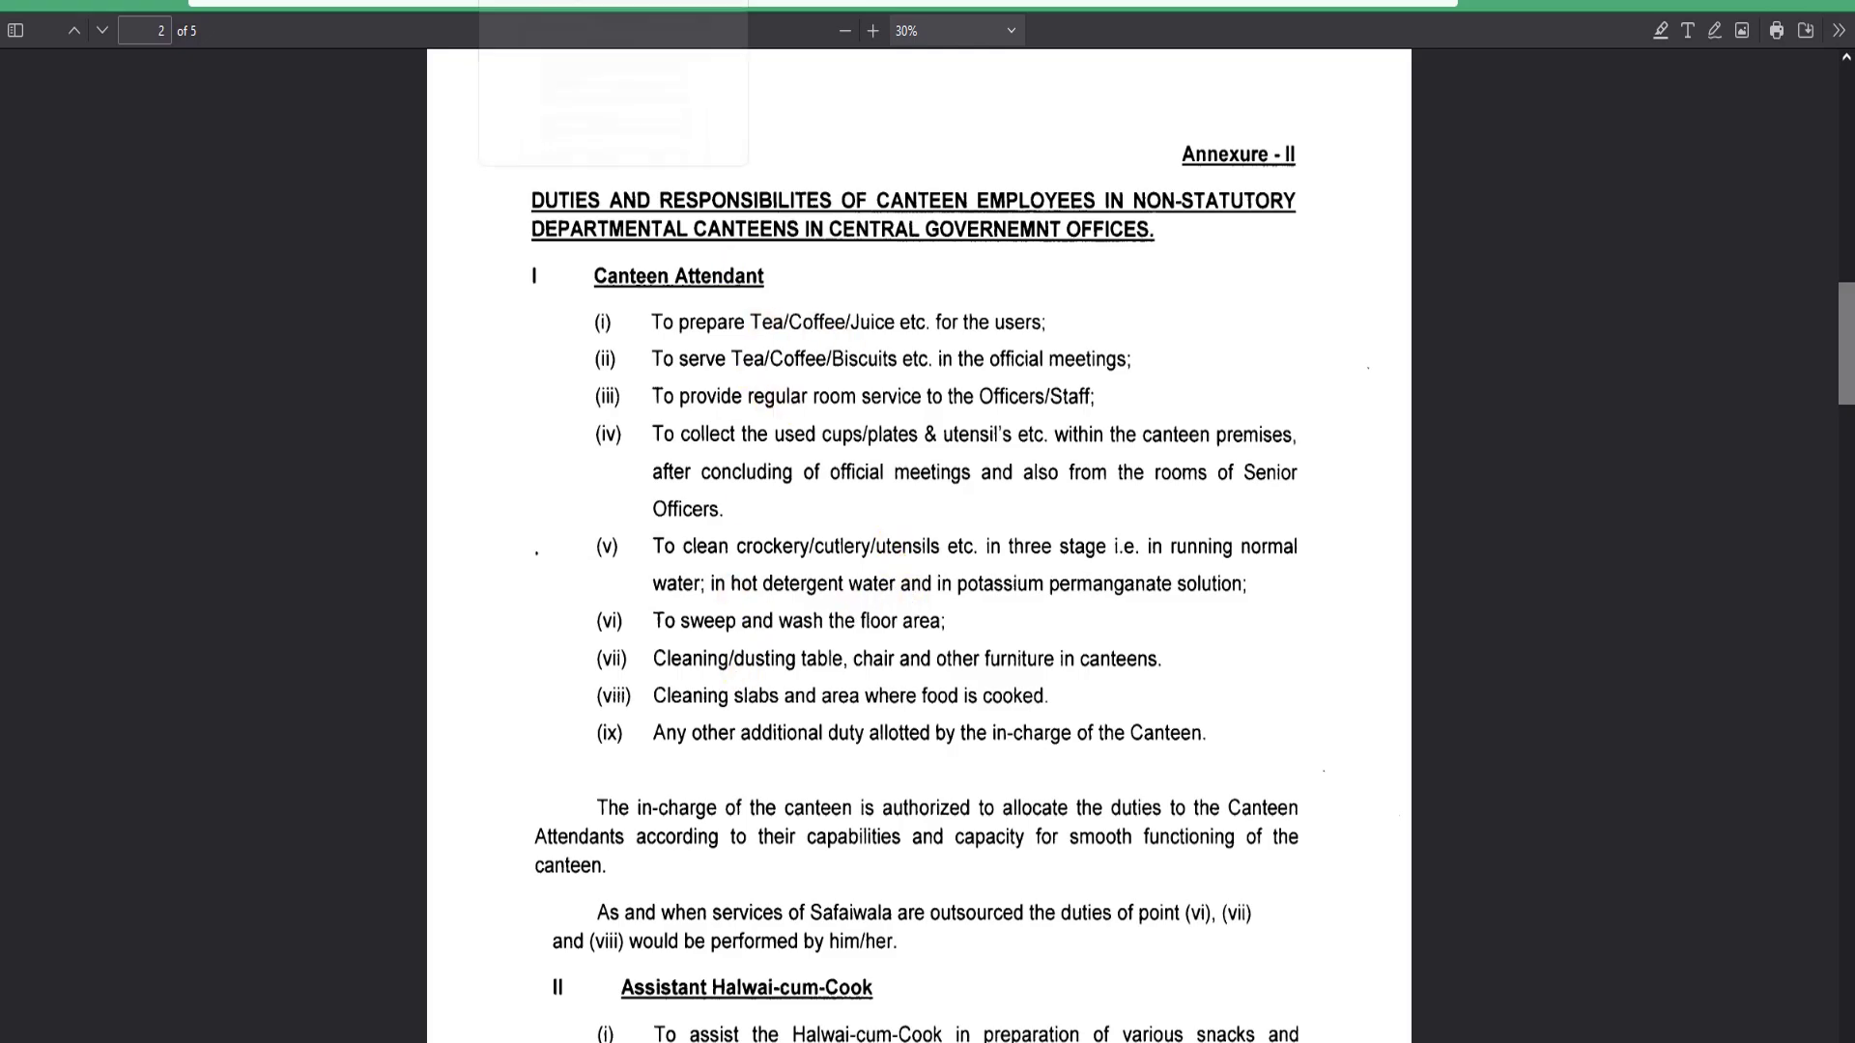
left_click(579, 0)
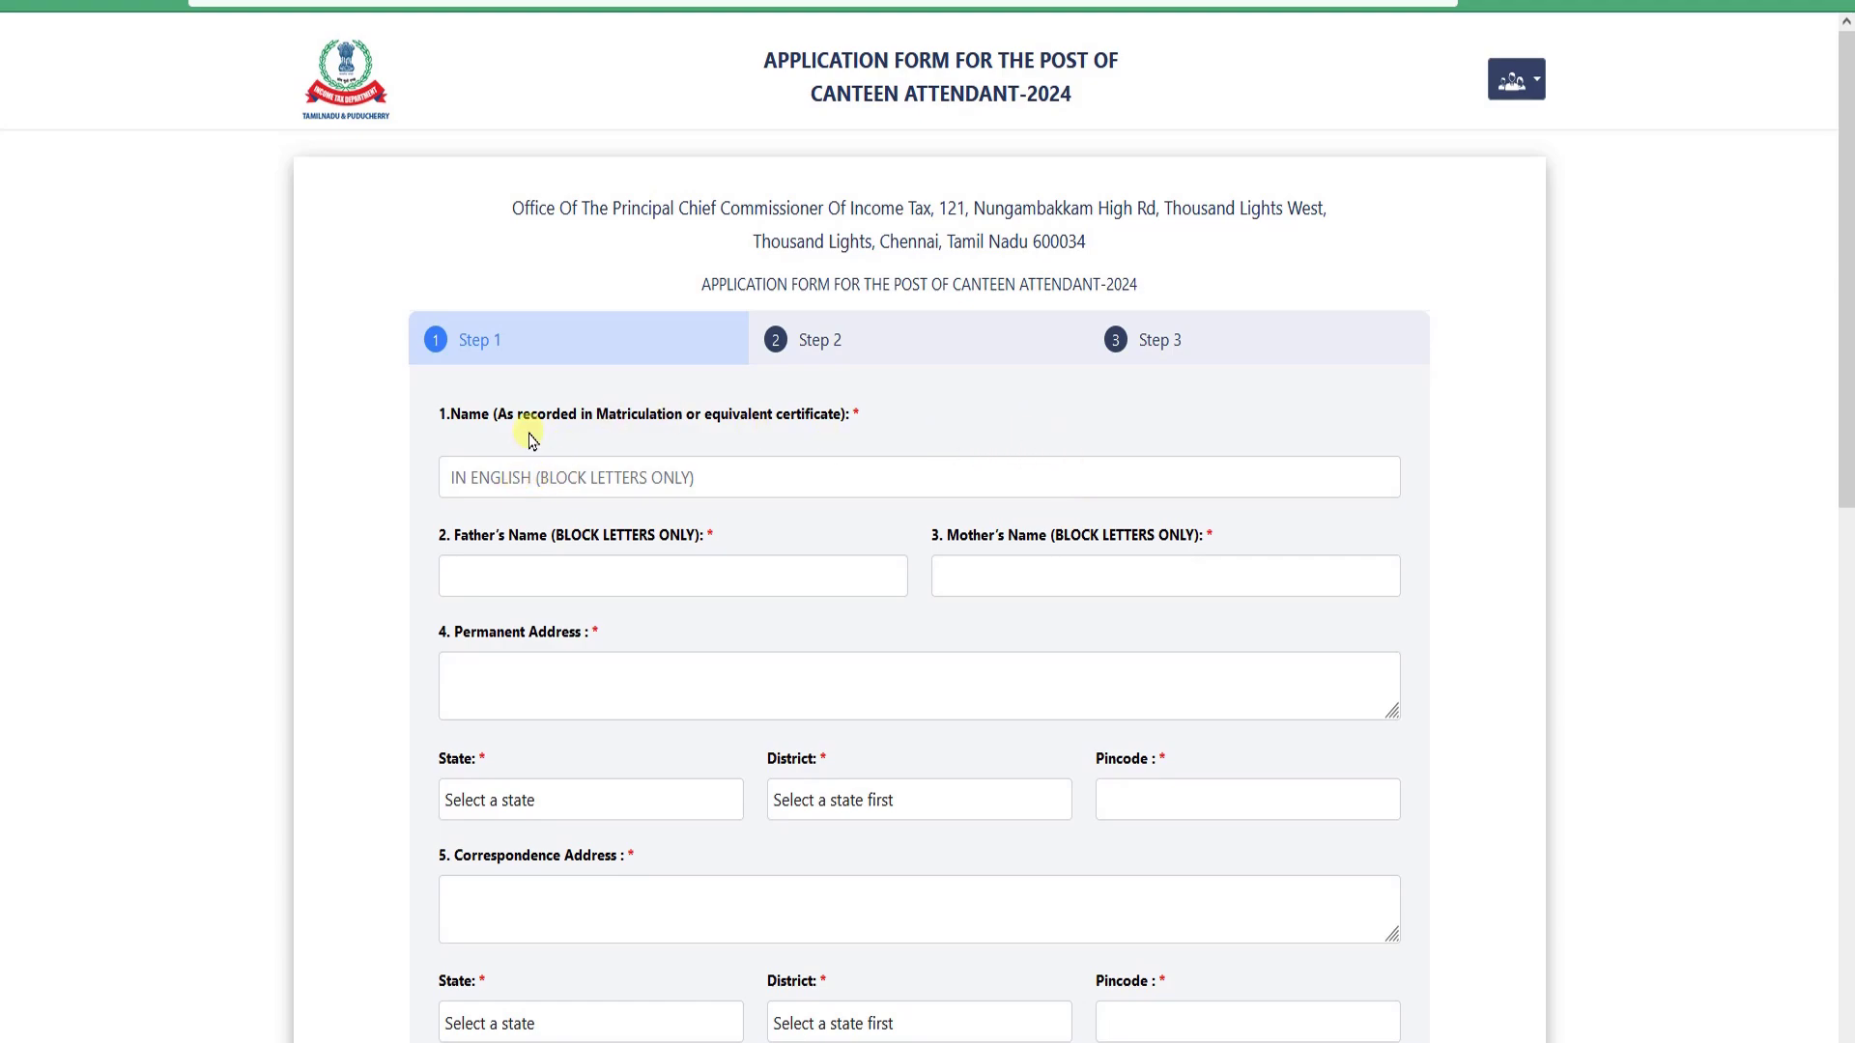
- Move through the Name, Father's Name, Mother's Name and Permanent Address fields of Step 1
left_click(580, 481)
left_click(431, 480)
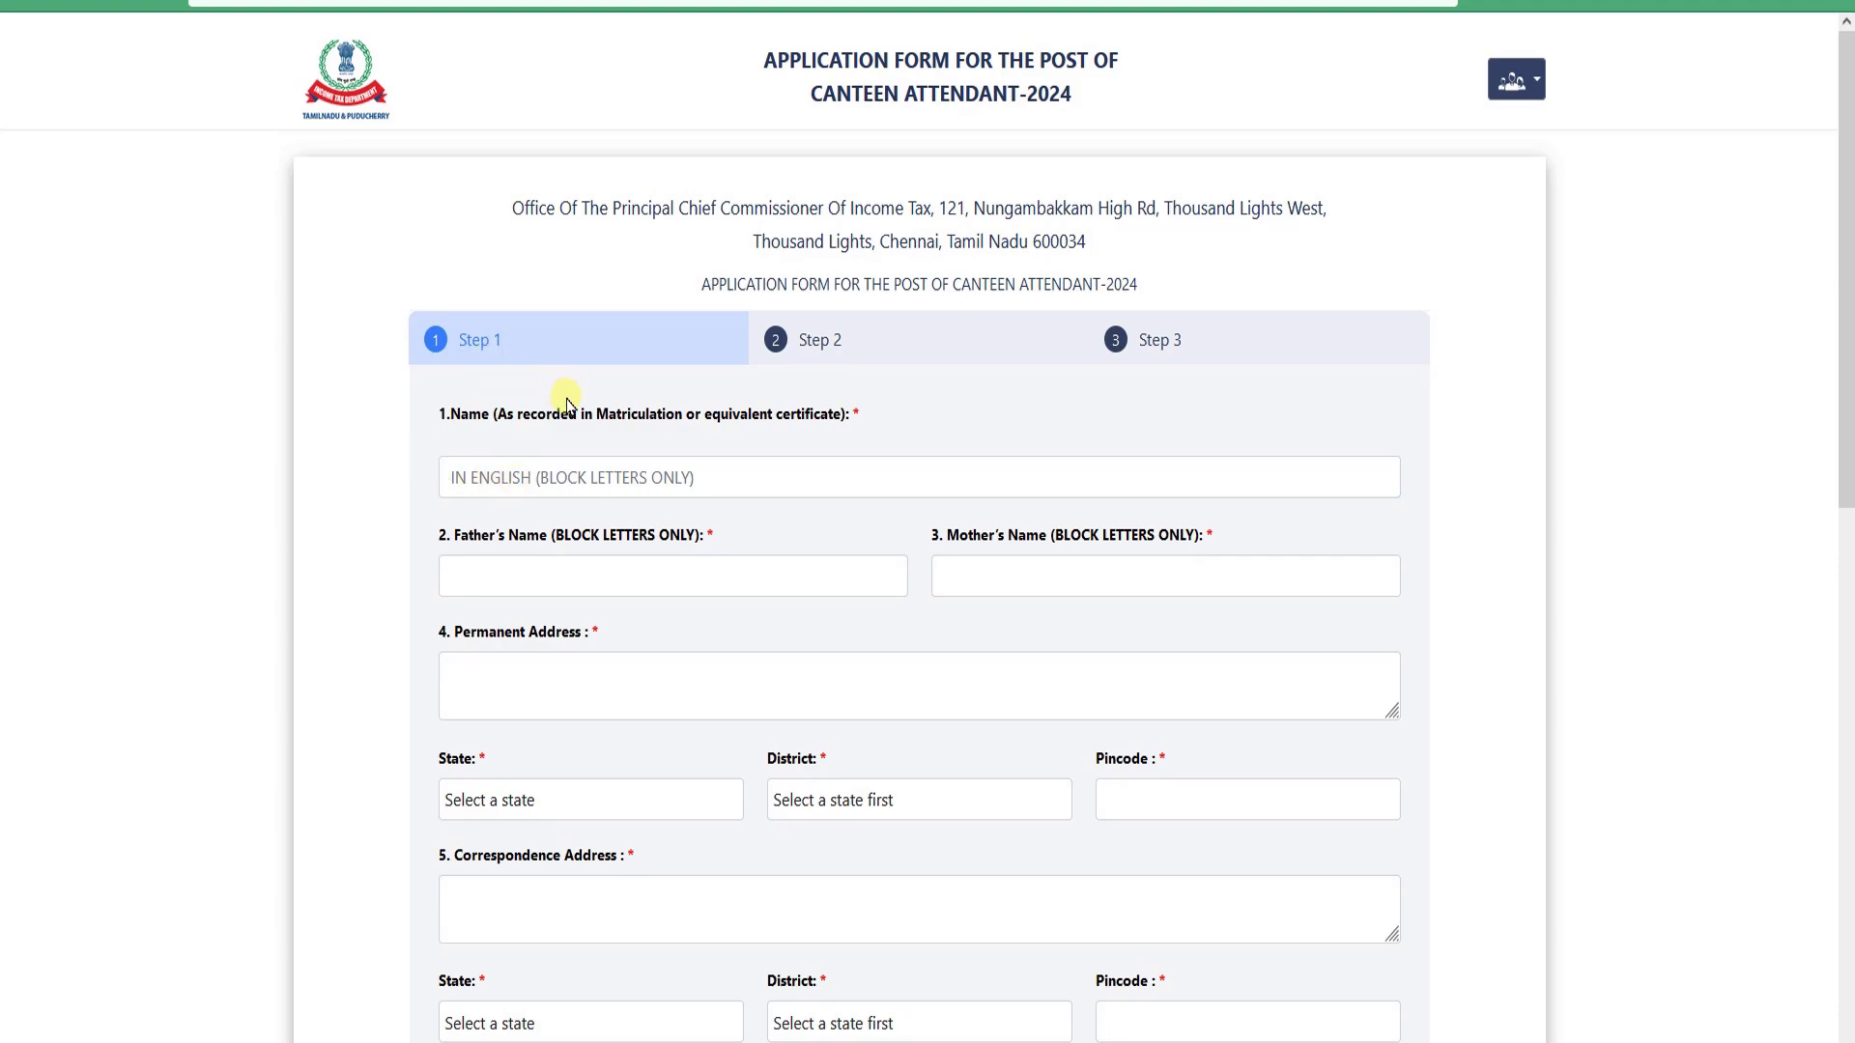
left_click(517, 478)
scroll(724, 480, "down", 1)
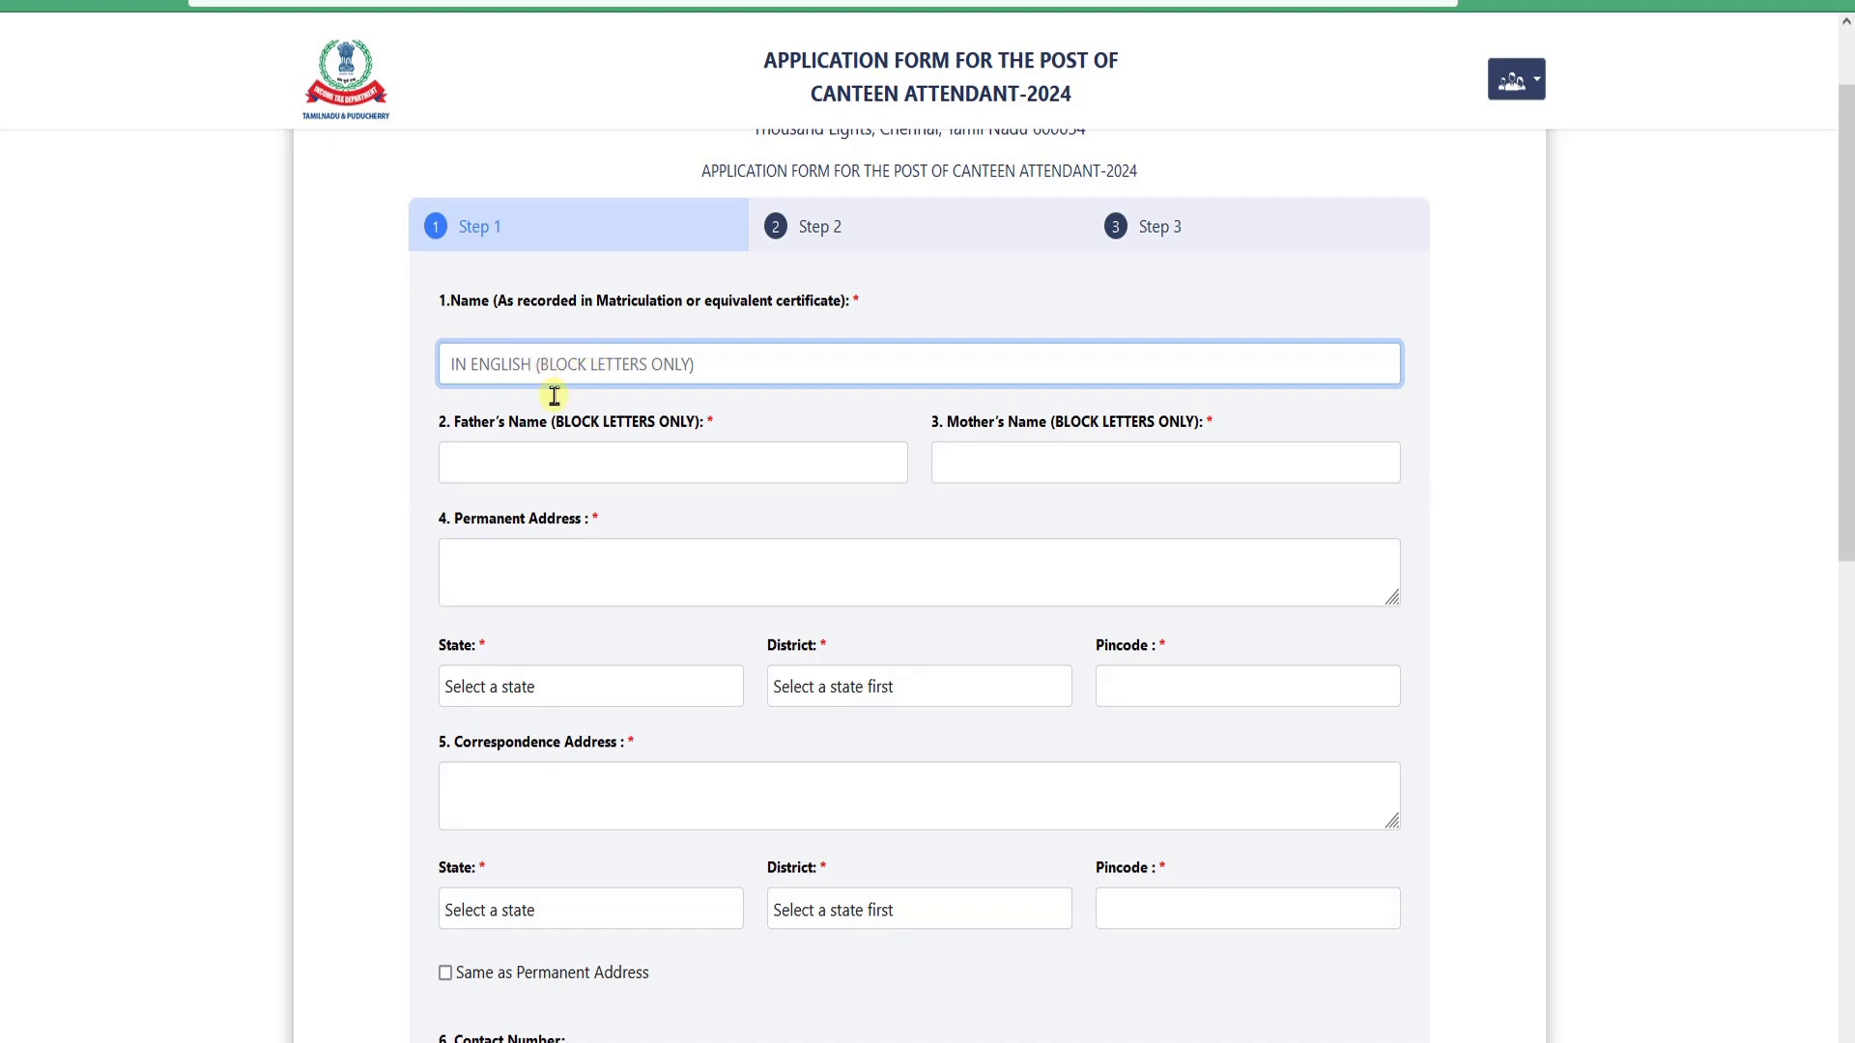
left_click(521, 449)
left_click(949, 455)
scroll(773, 473, "down", 1)
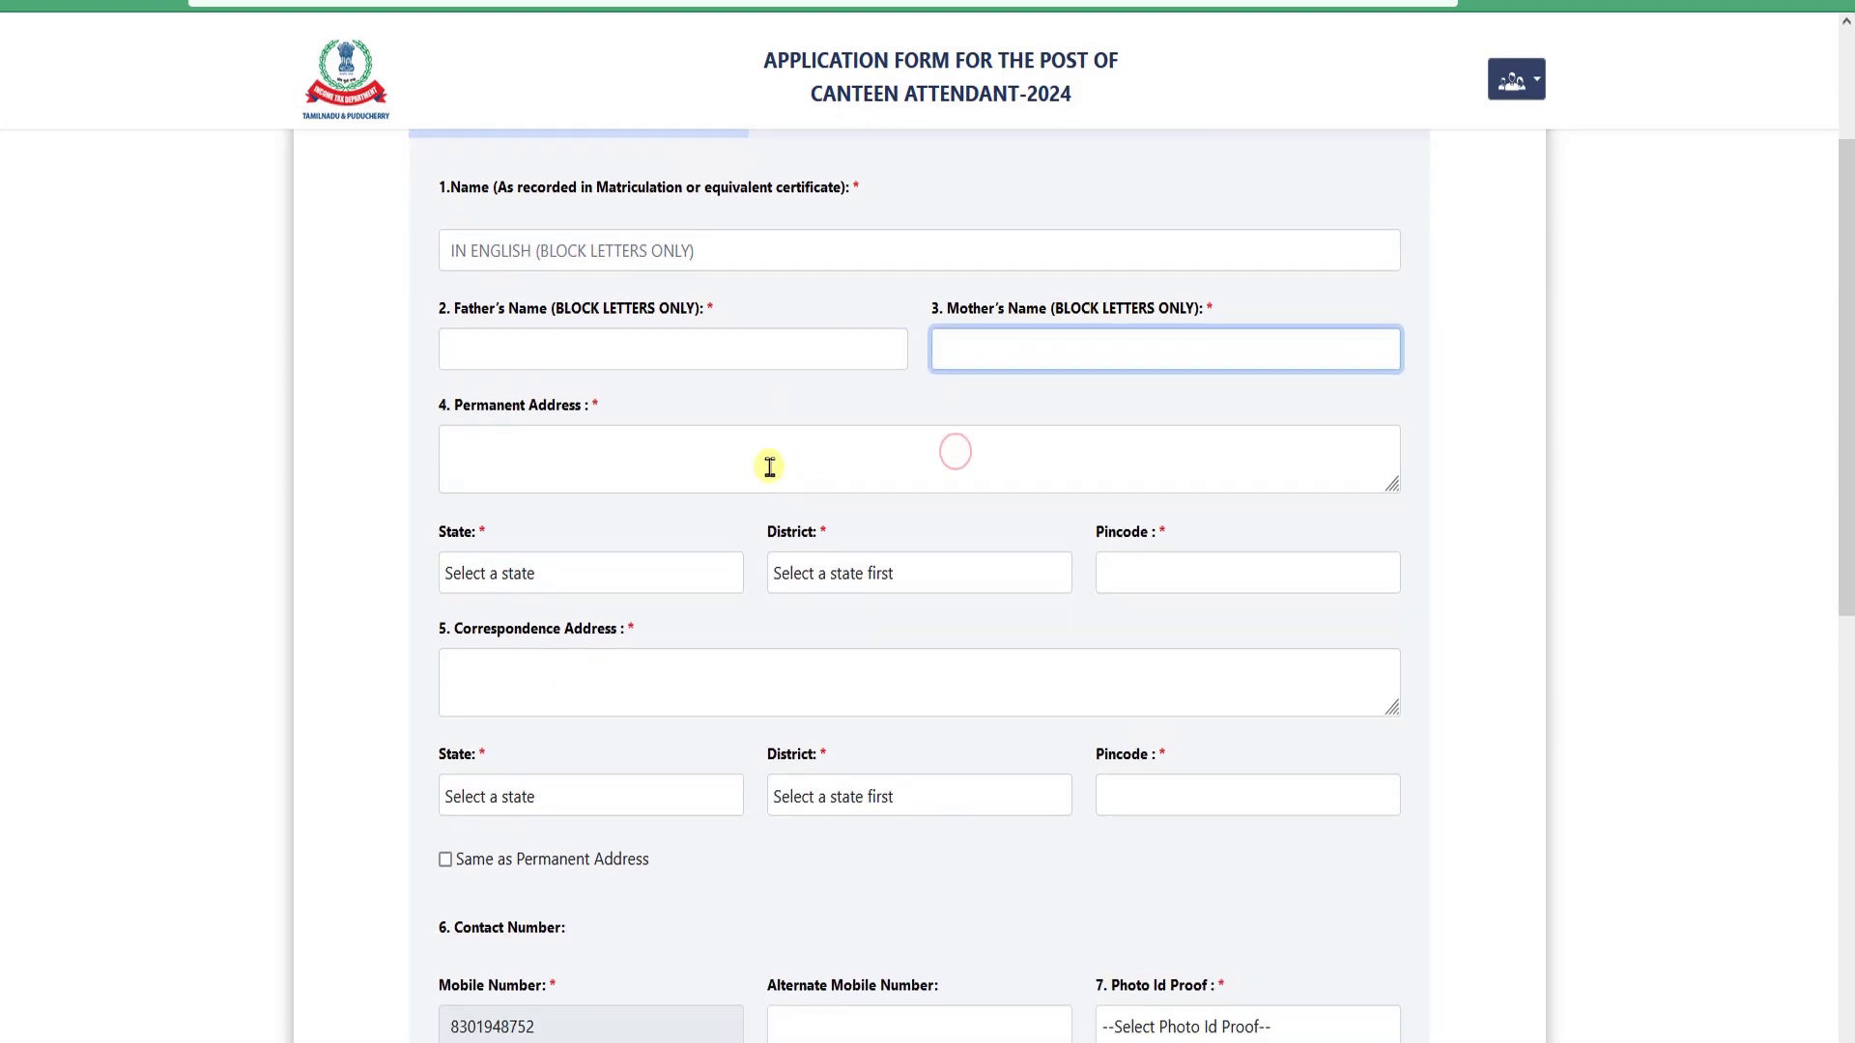
left_click(560, 464)
scroll(654, 476, "down", 2)
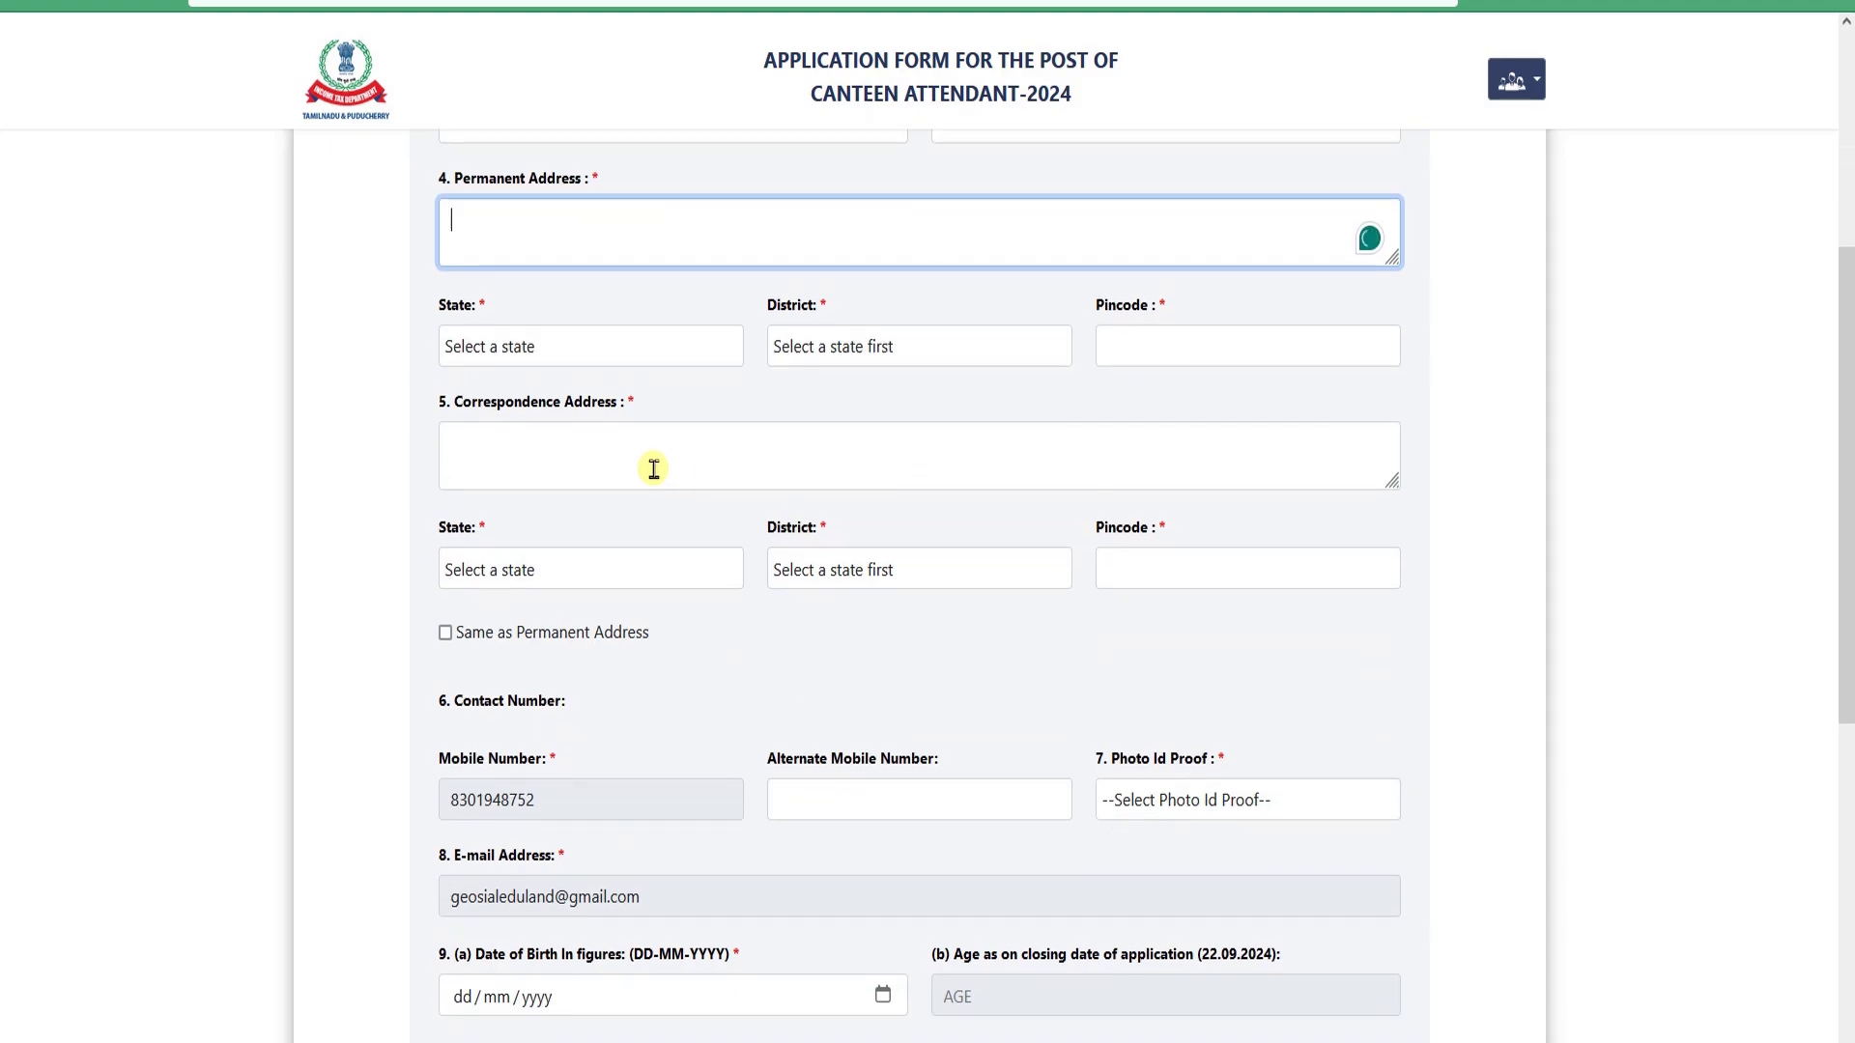
- Select Kerala as the permanent address state while the district list loads
left_click(596, 348)
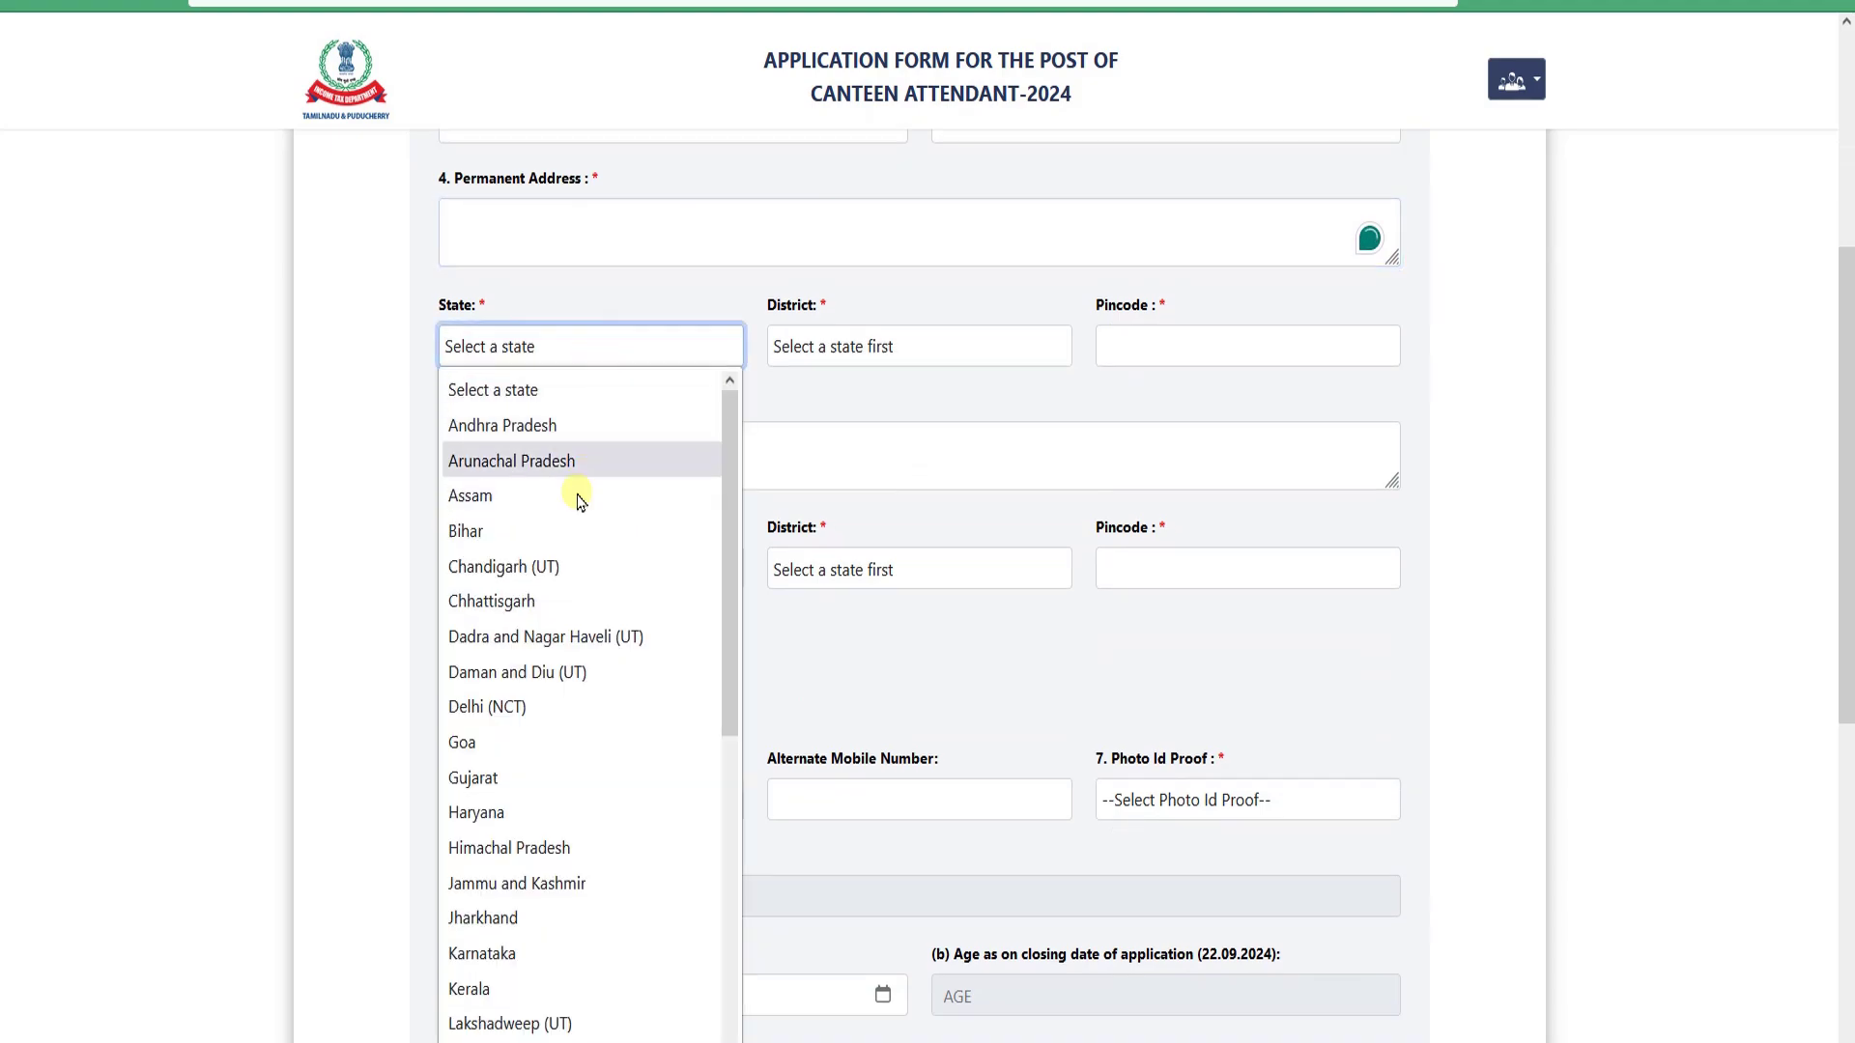
left_click(509, 985)
left_click(907, 357)
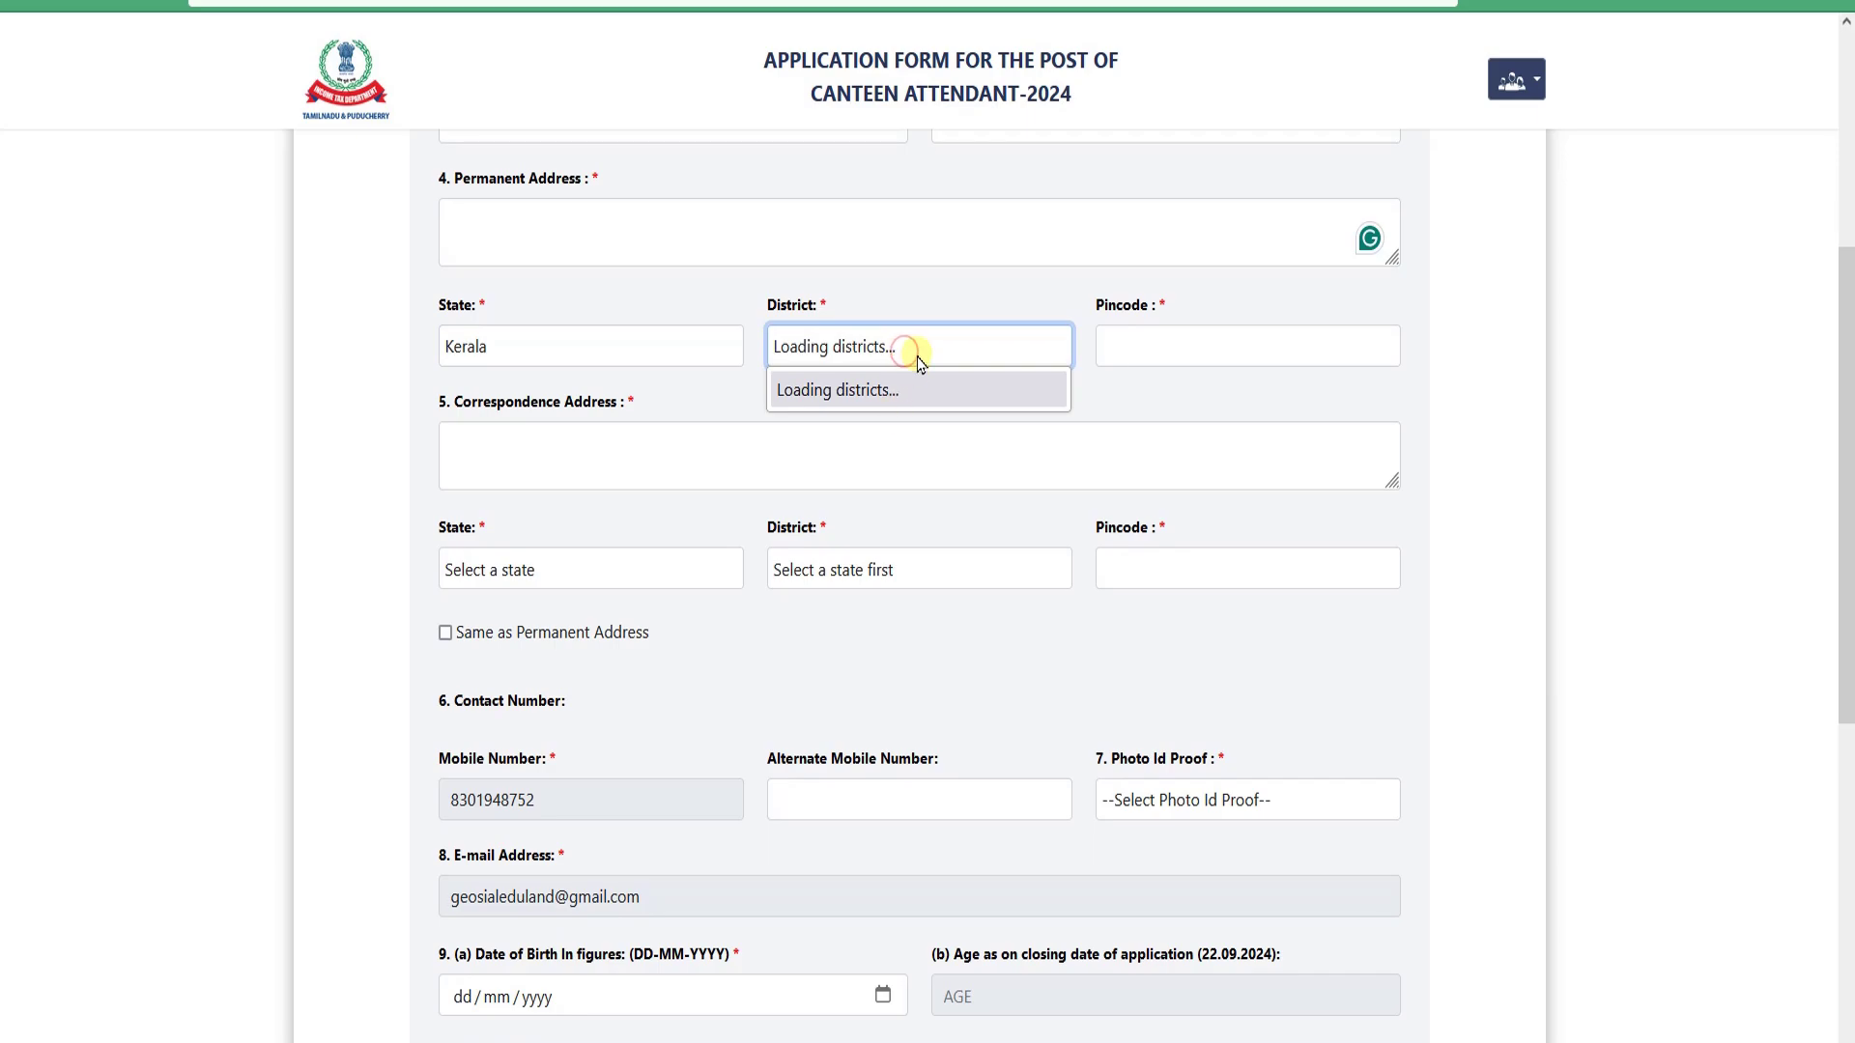
left_click(919, 361)
left_click(623, 355)
left_click(826, 350)
left_click(1039, 356)
left_click(1040, 356)
- Choose Kozhikode as the permanent address district once the list loads
left_click(1145, 346)
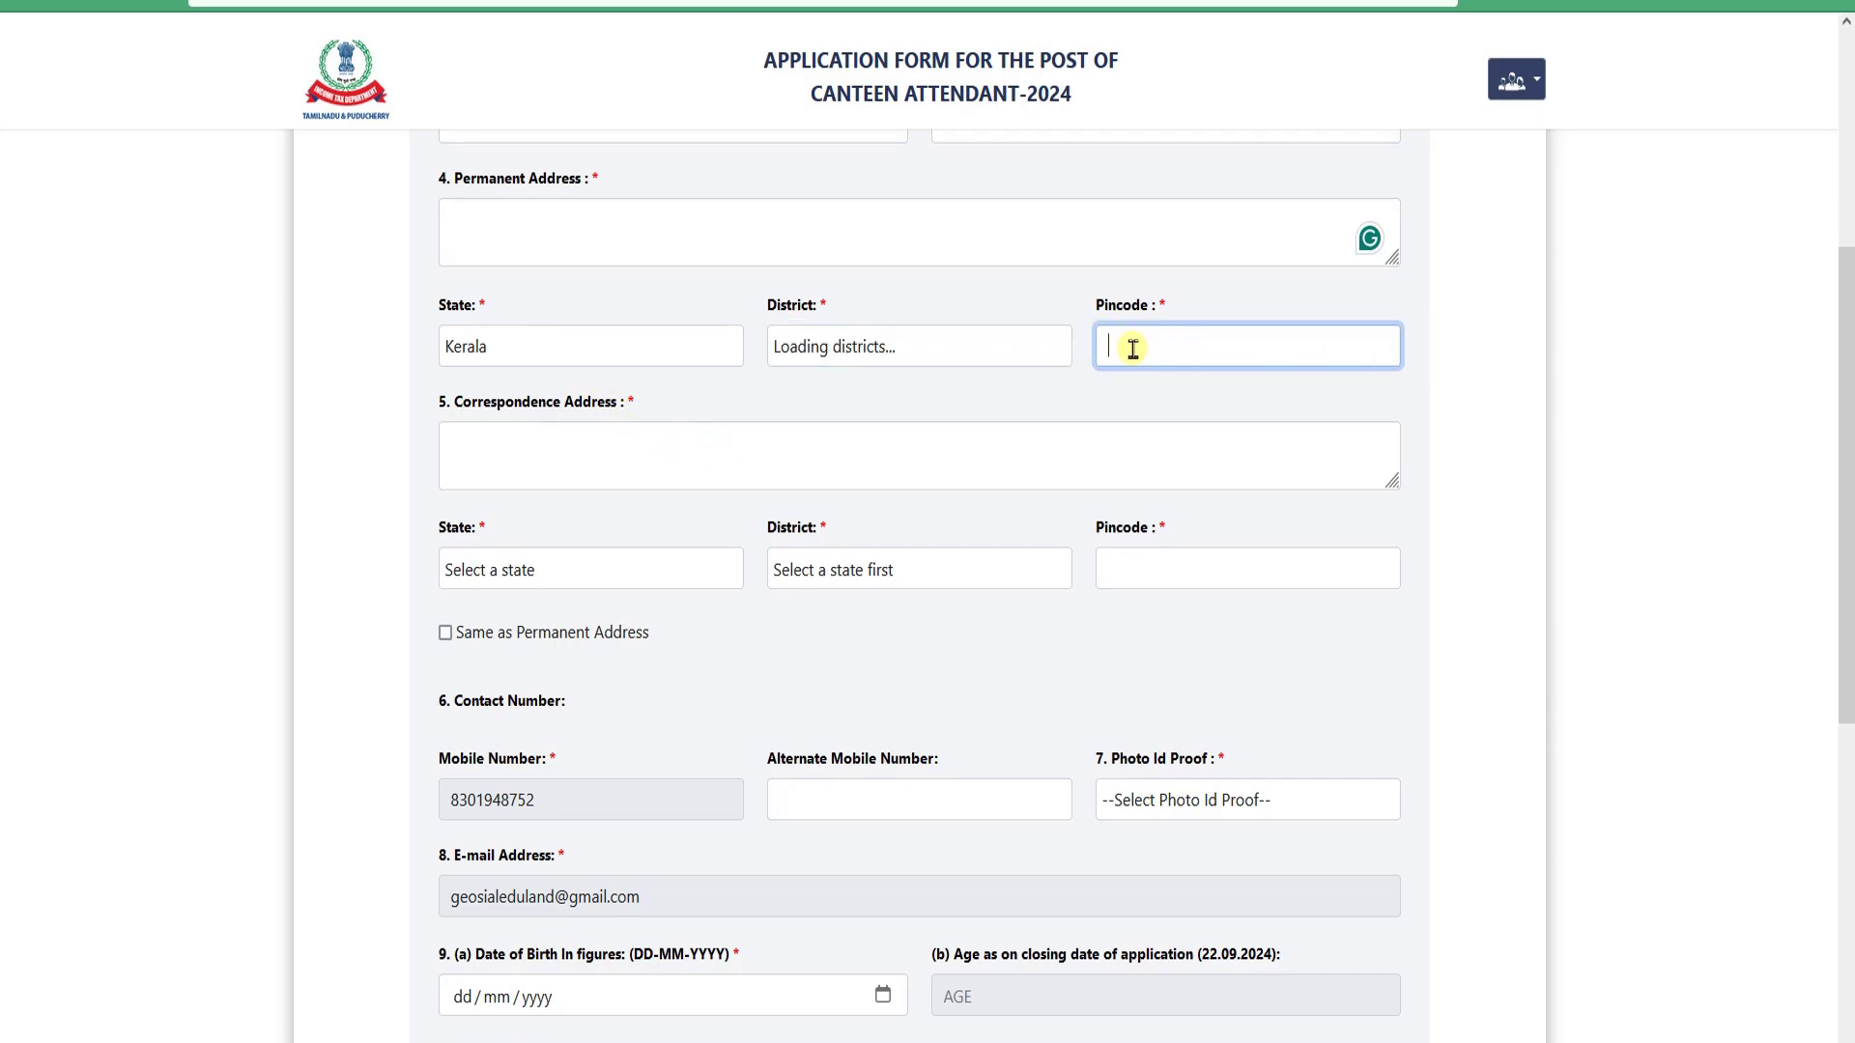
left_click(626, 479)
left_click(929, 348)
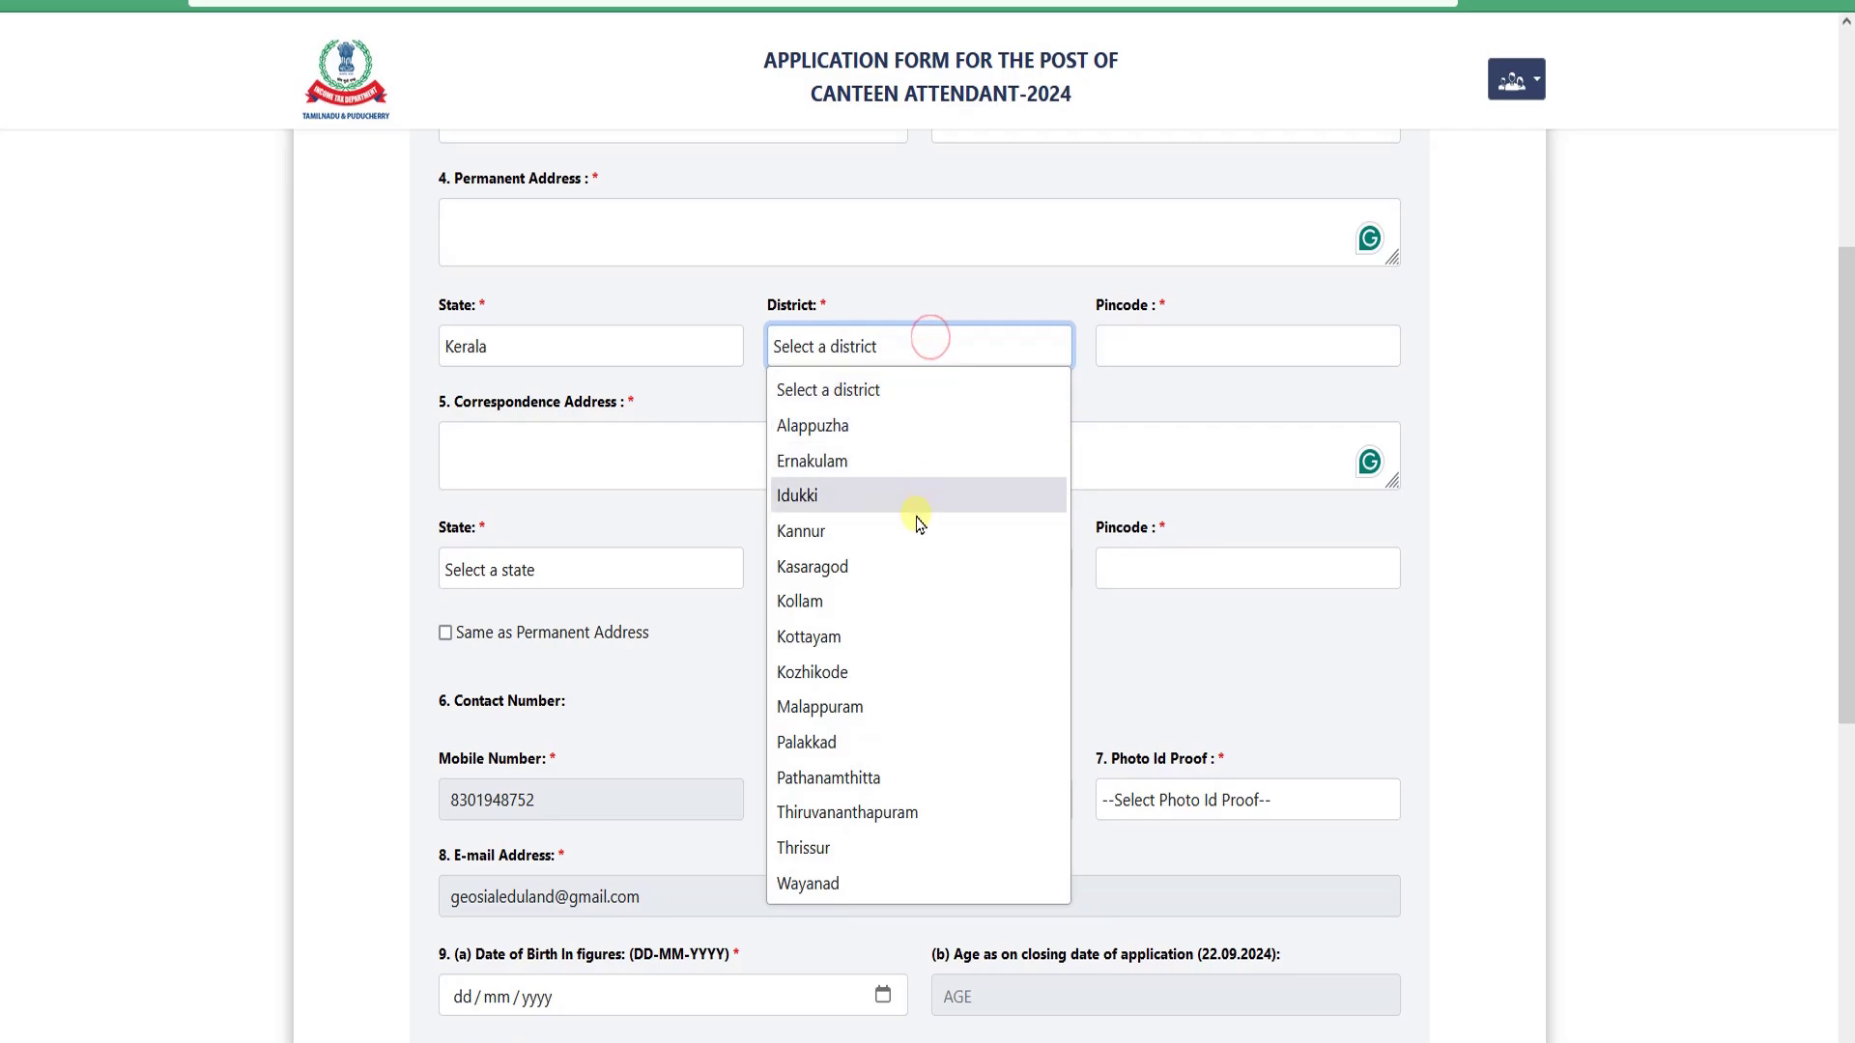
left_click(863, 672)
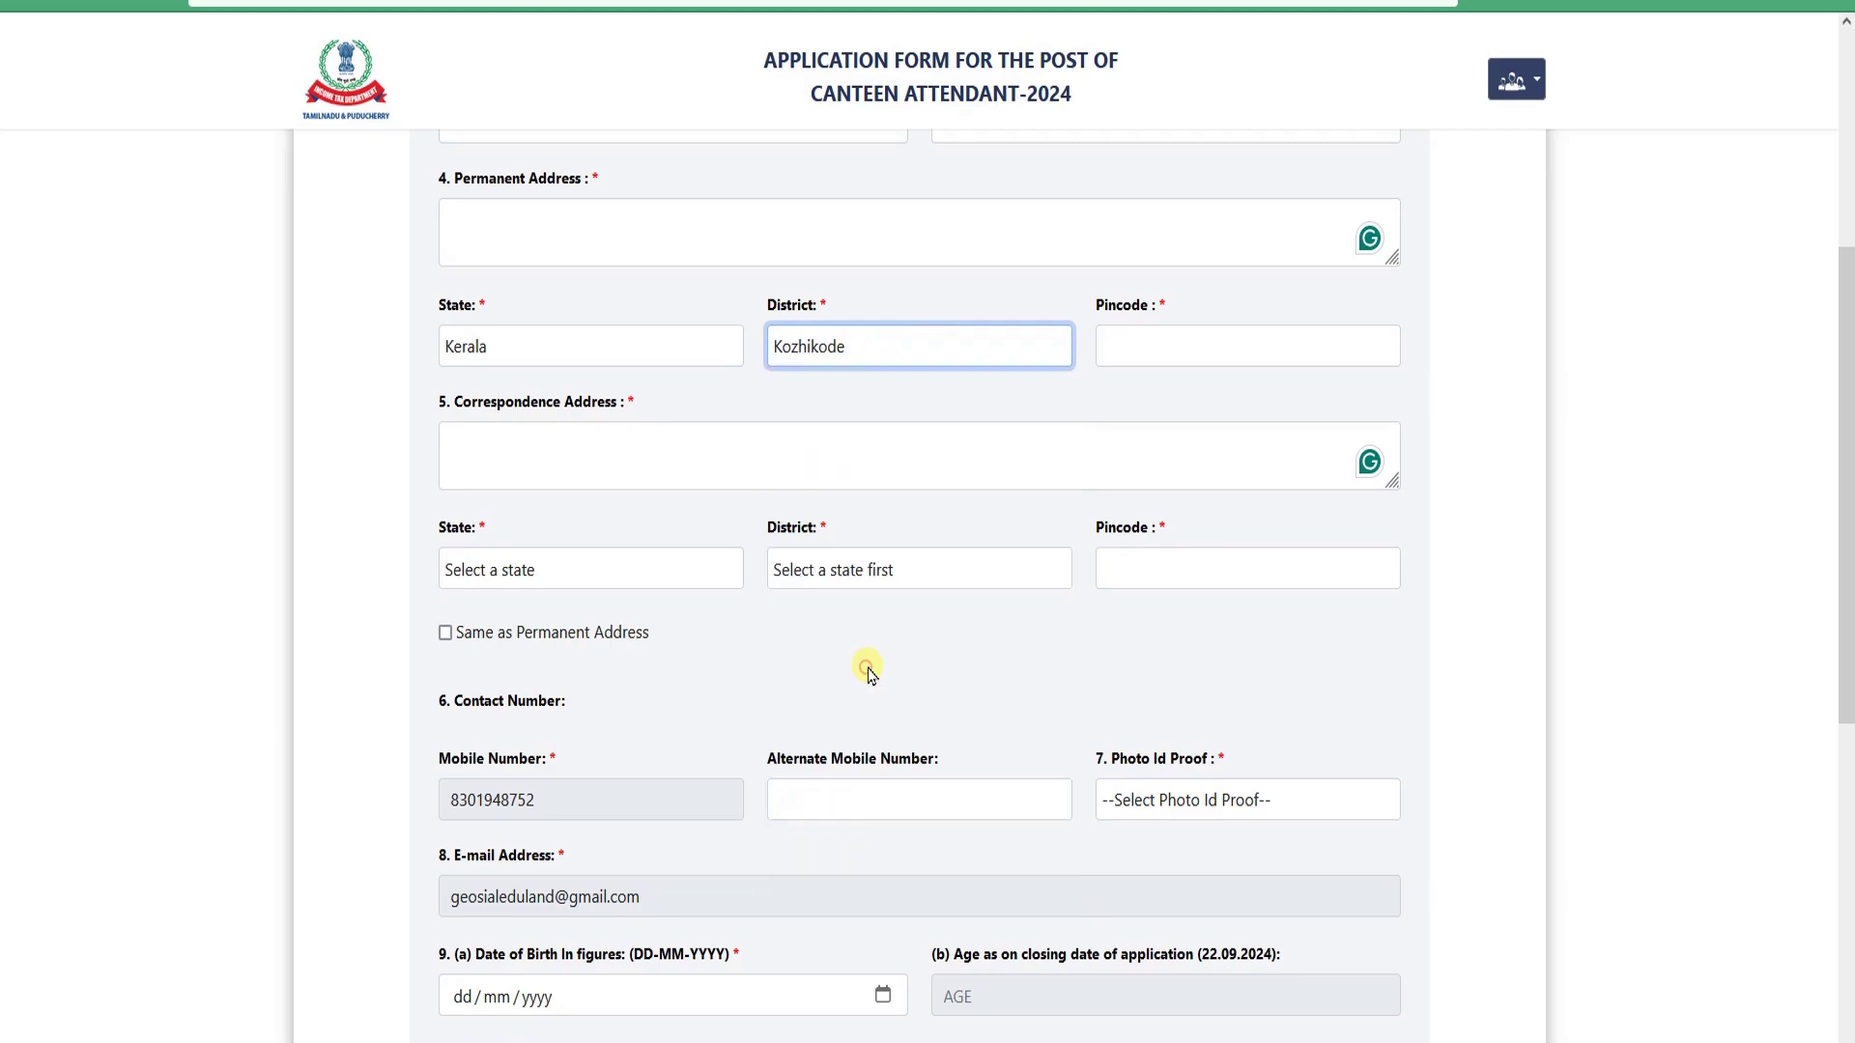
left_click(1180, 357)
left_click(527, 434)
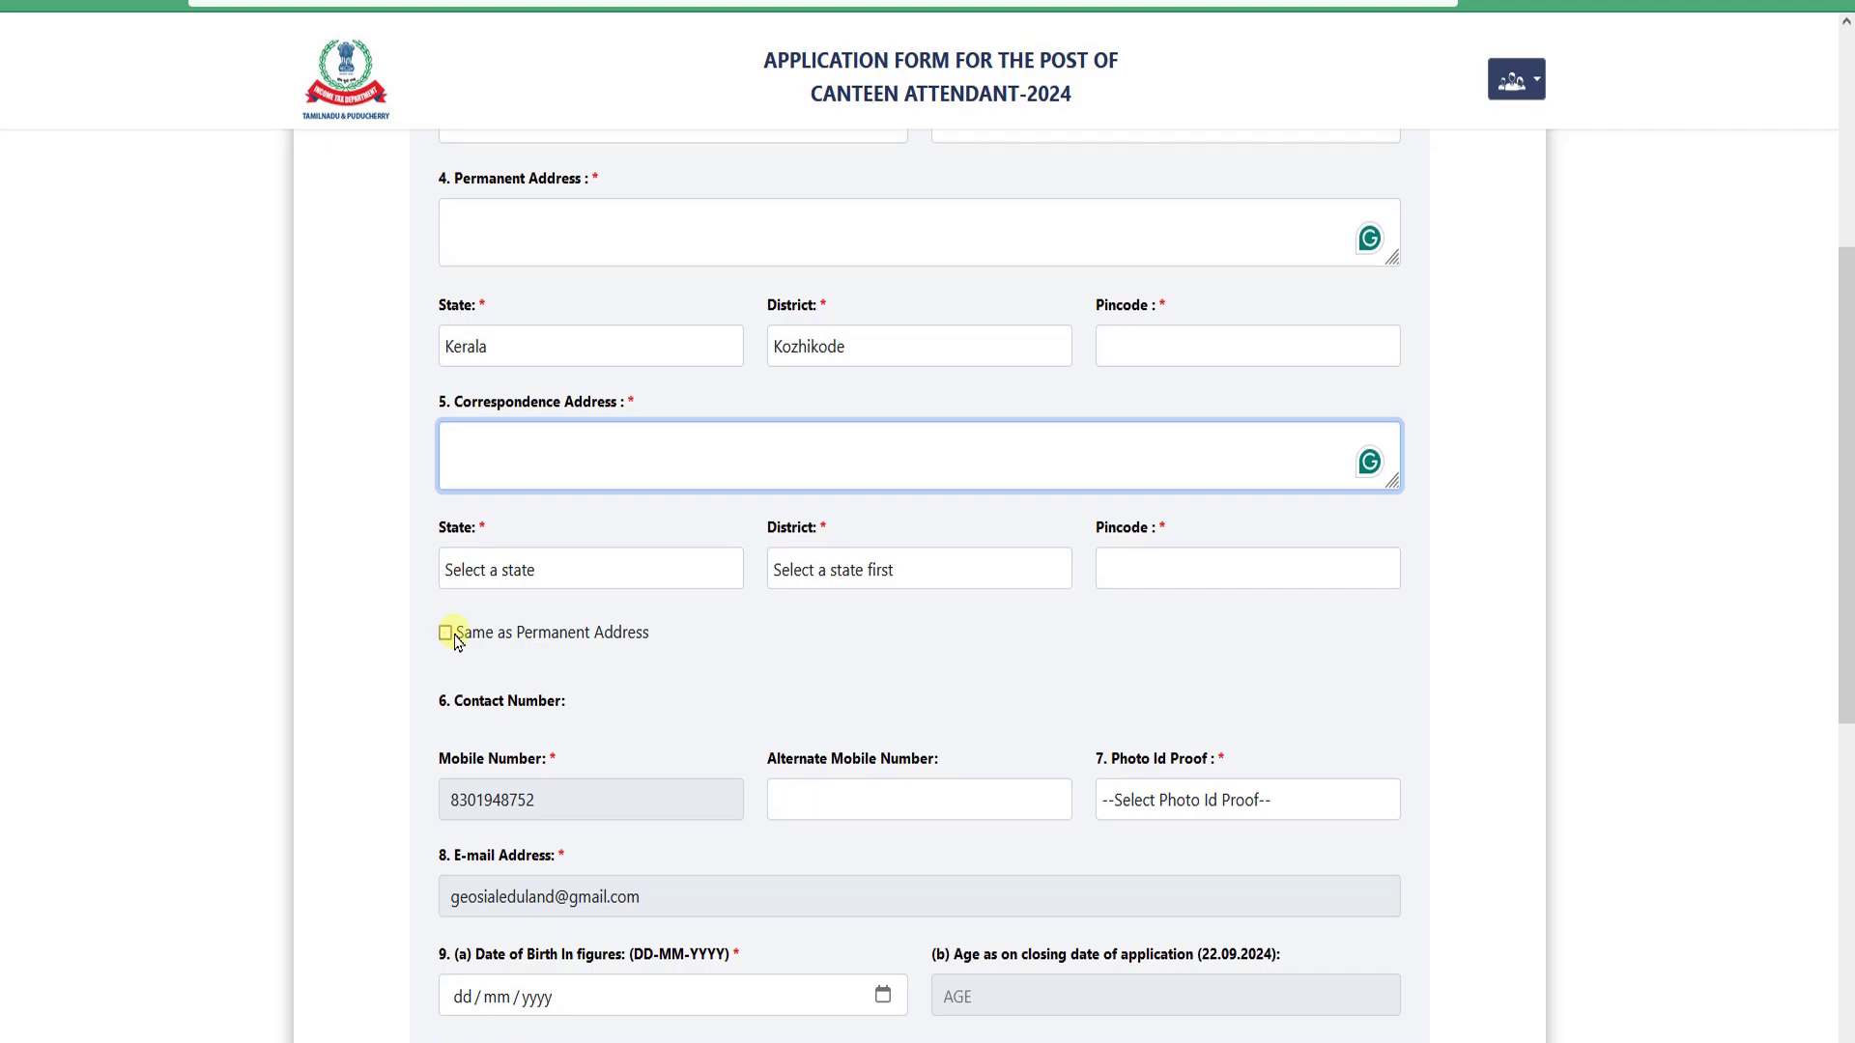
scroll(592, 418, "up", 2)
left_click_drag(454, 406, 570, 422)
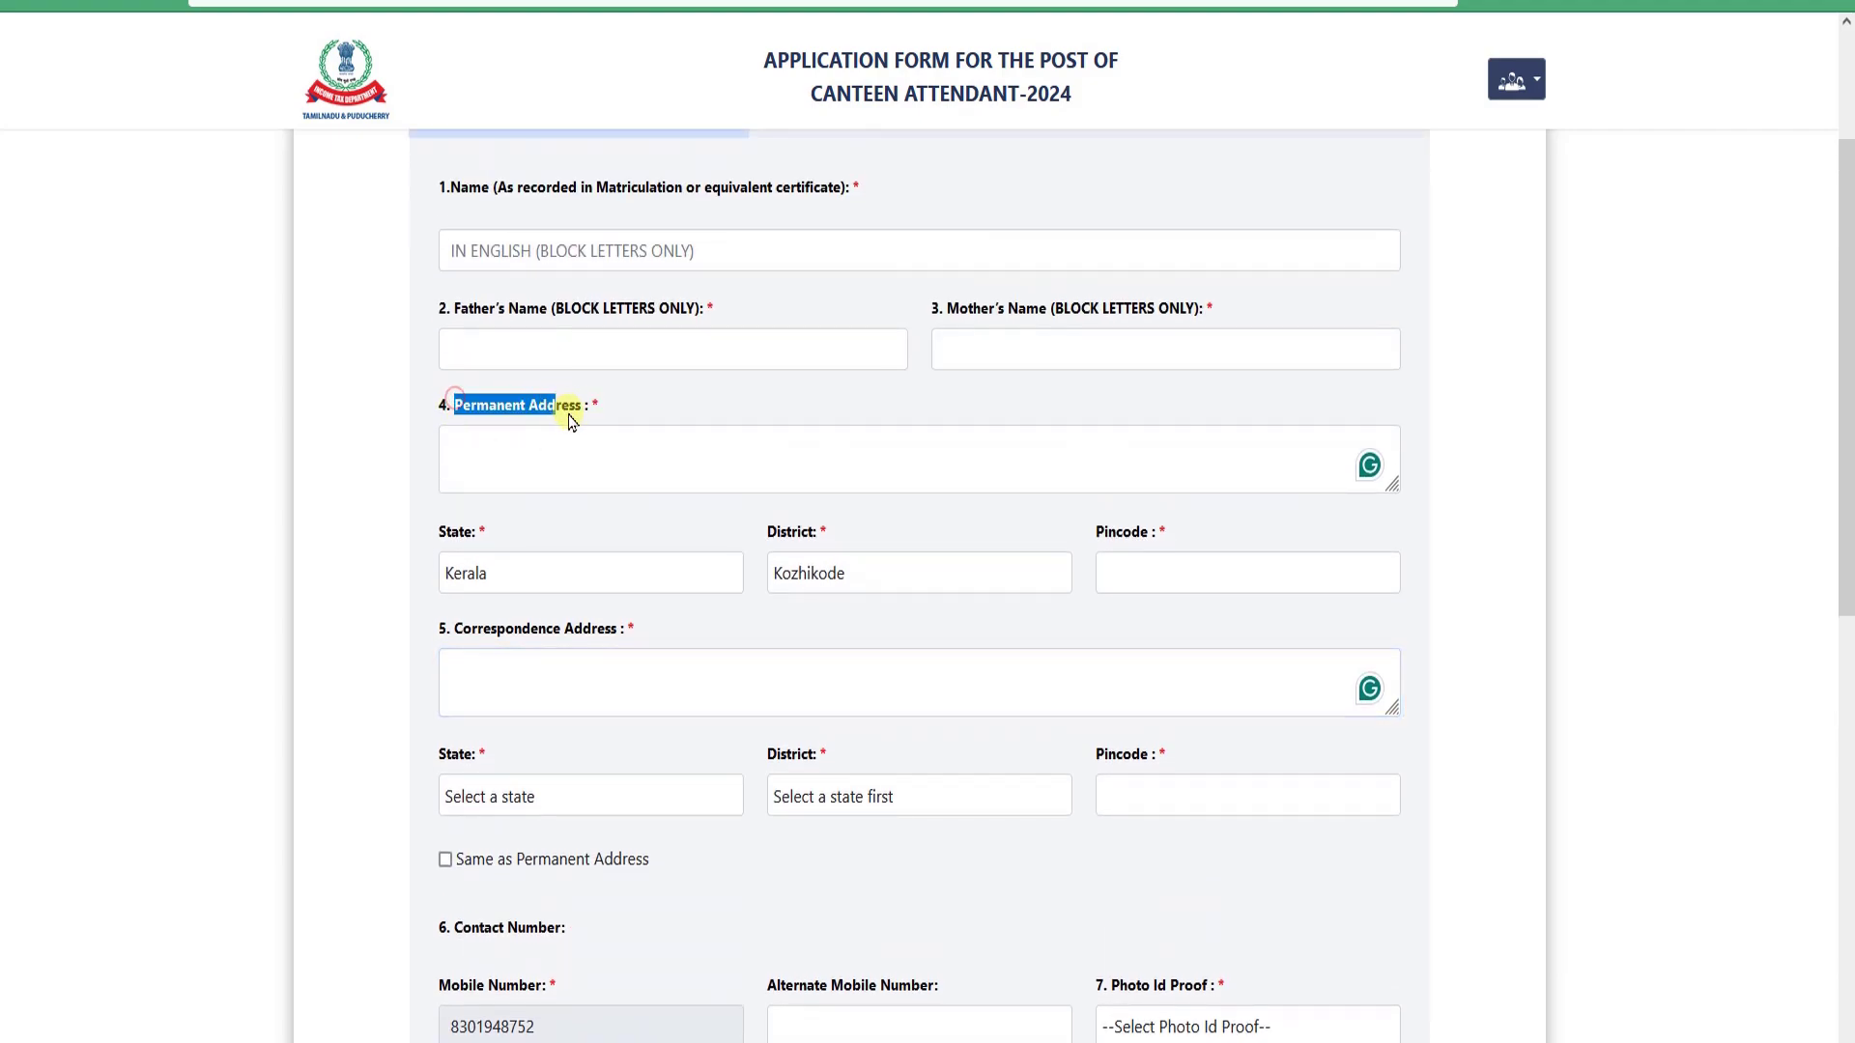
scroll(575, 464, "down", 1)
scroll(517, 593, "down", 1)
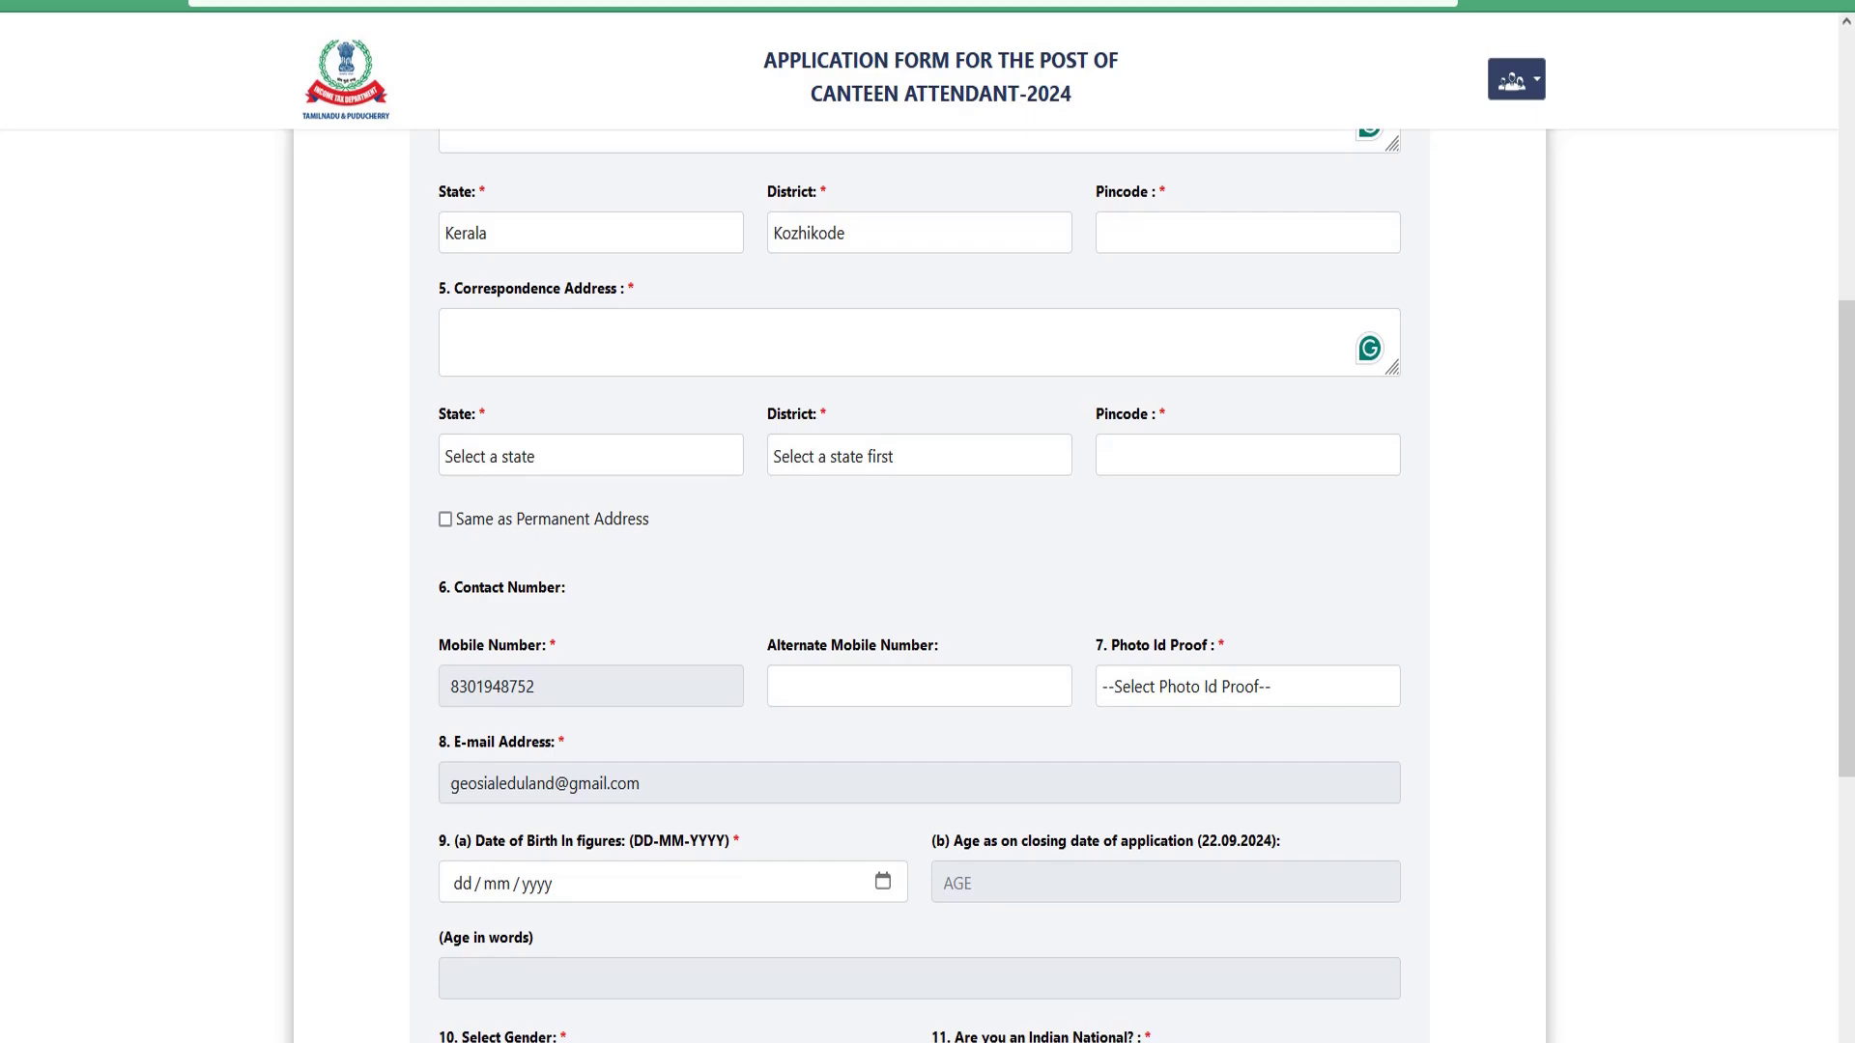
key("ctrl+plus")
key("ctrl+plus")
key("ctrl+plus")
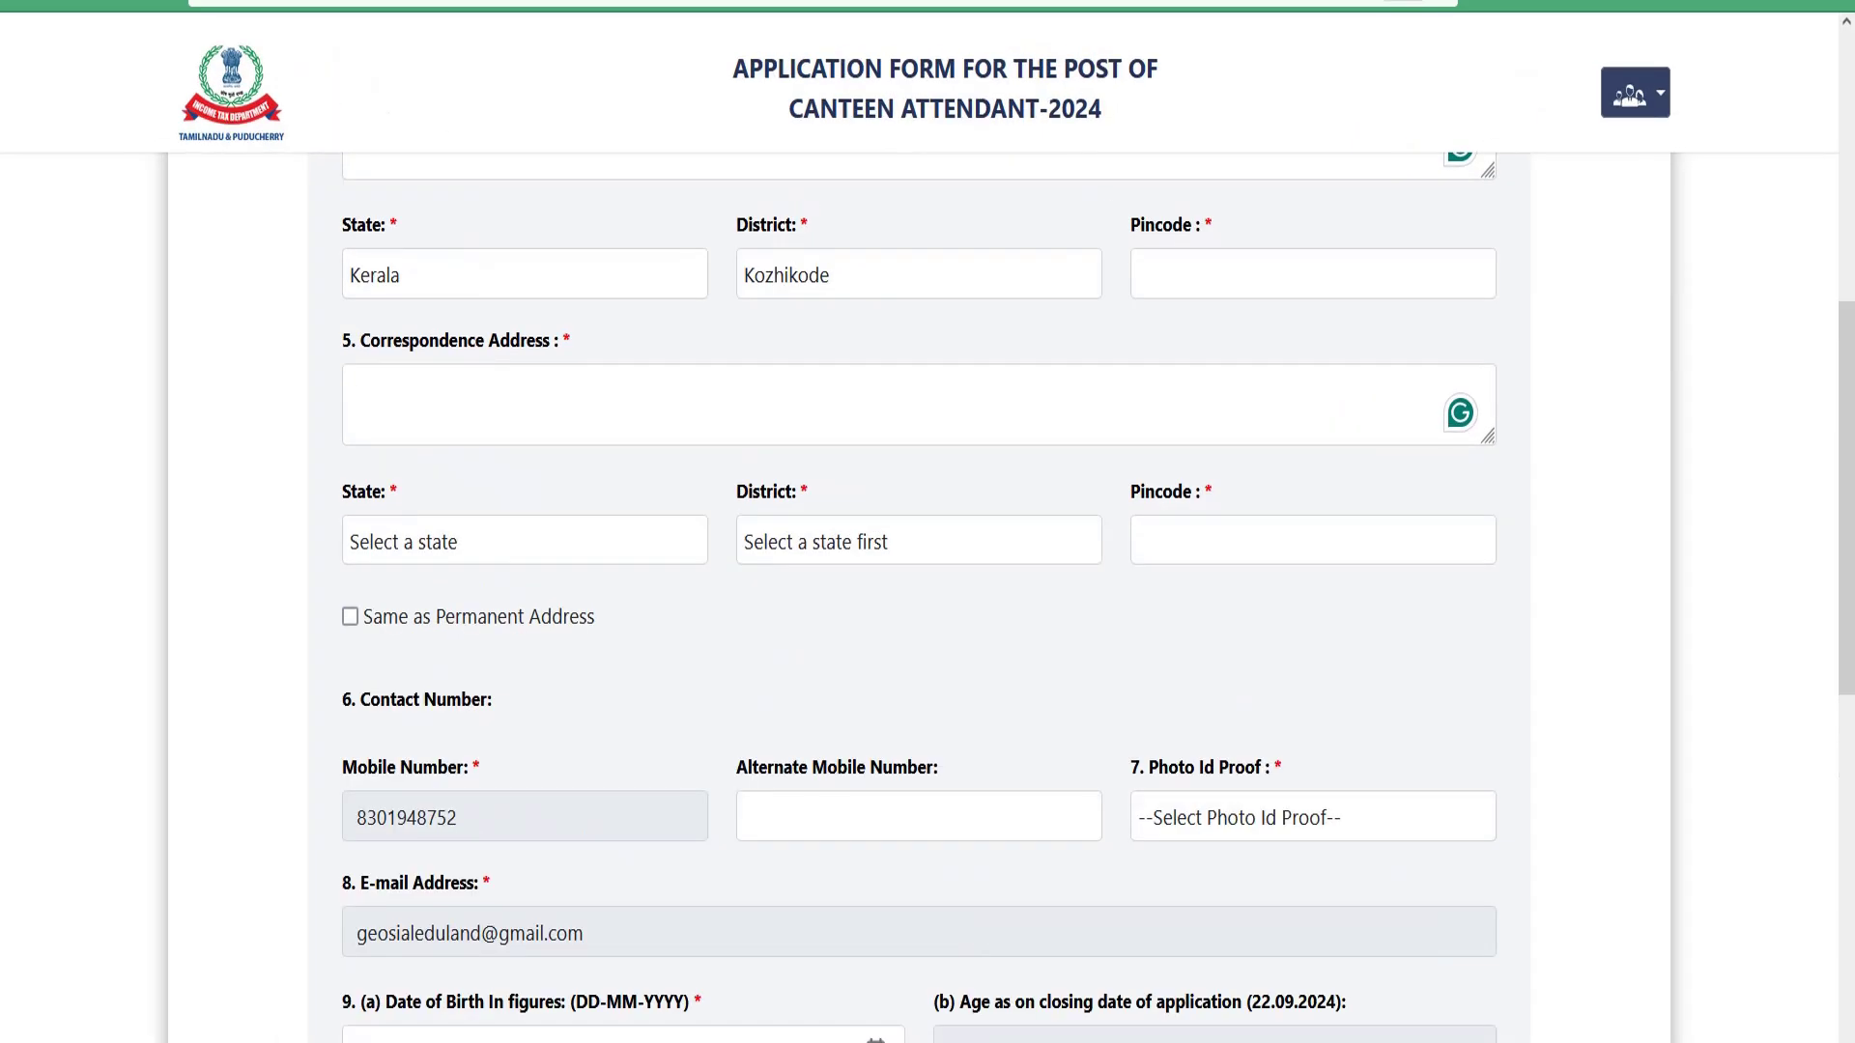
key("ctrl+plus")
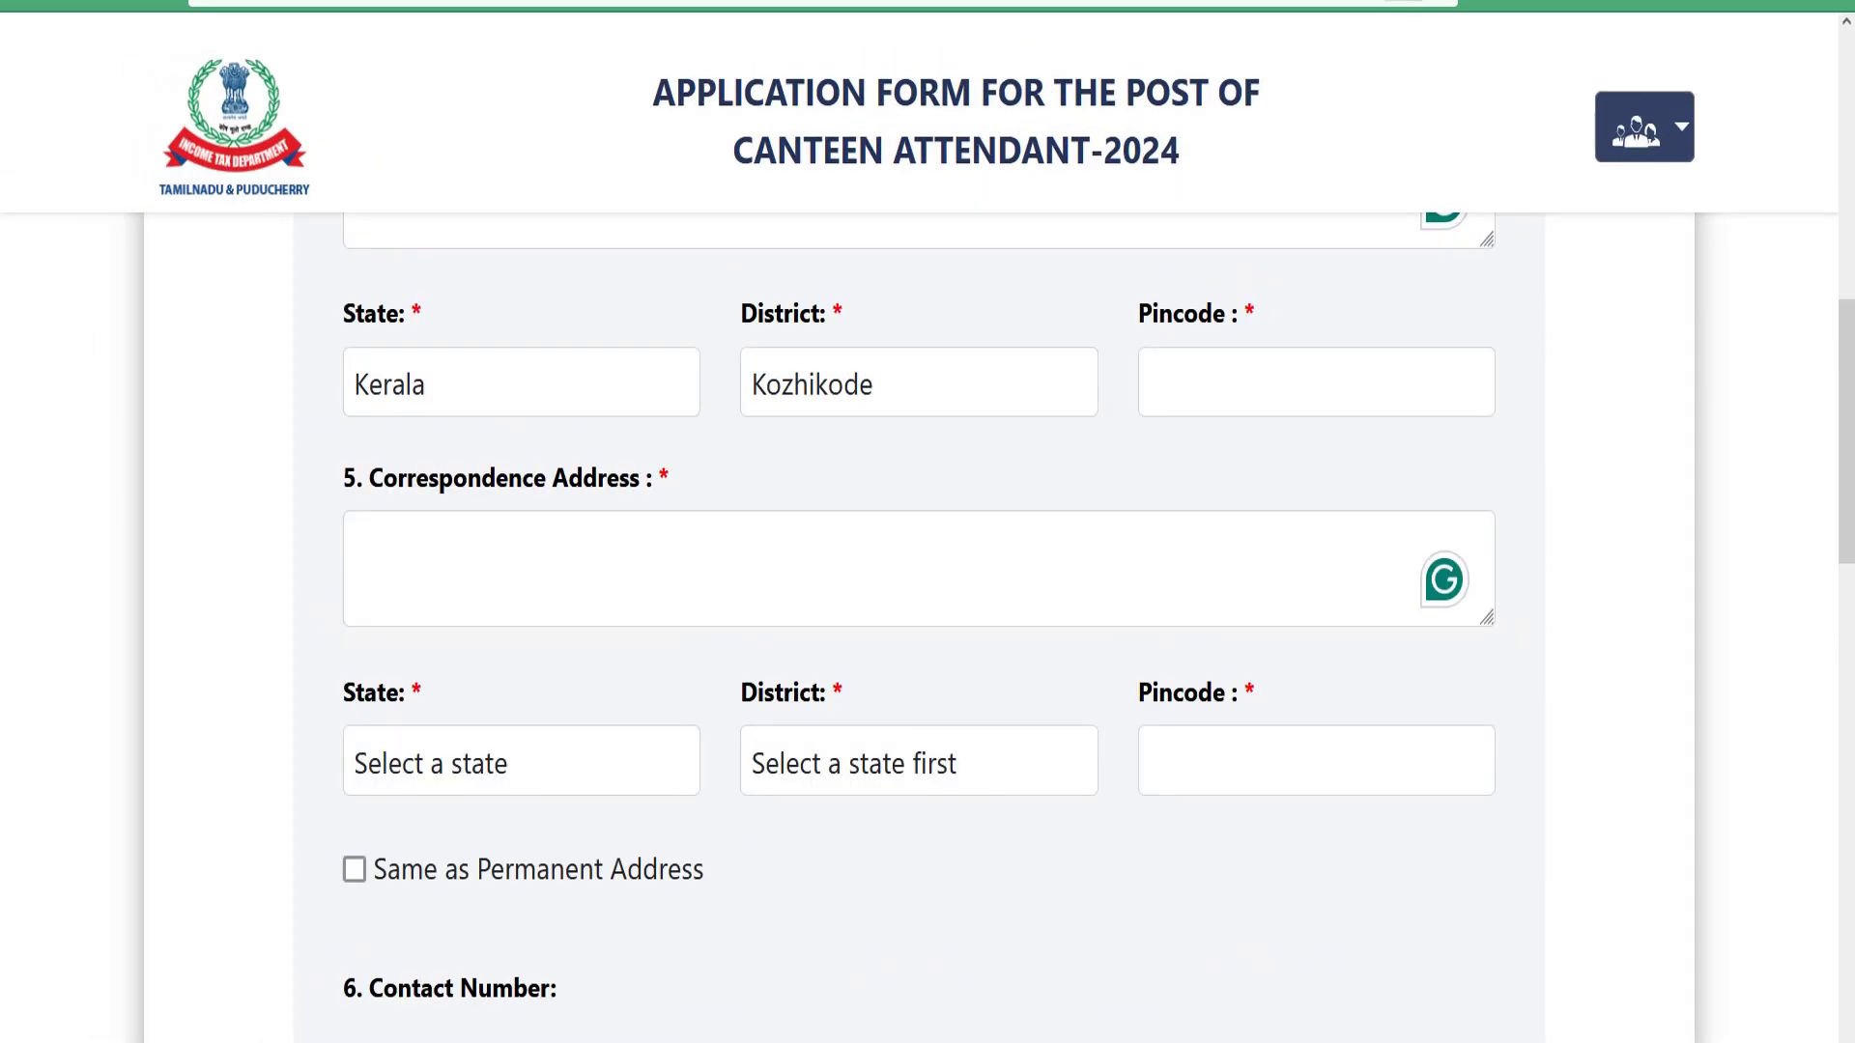
scroll(701, 431, "down", 4)
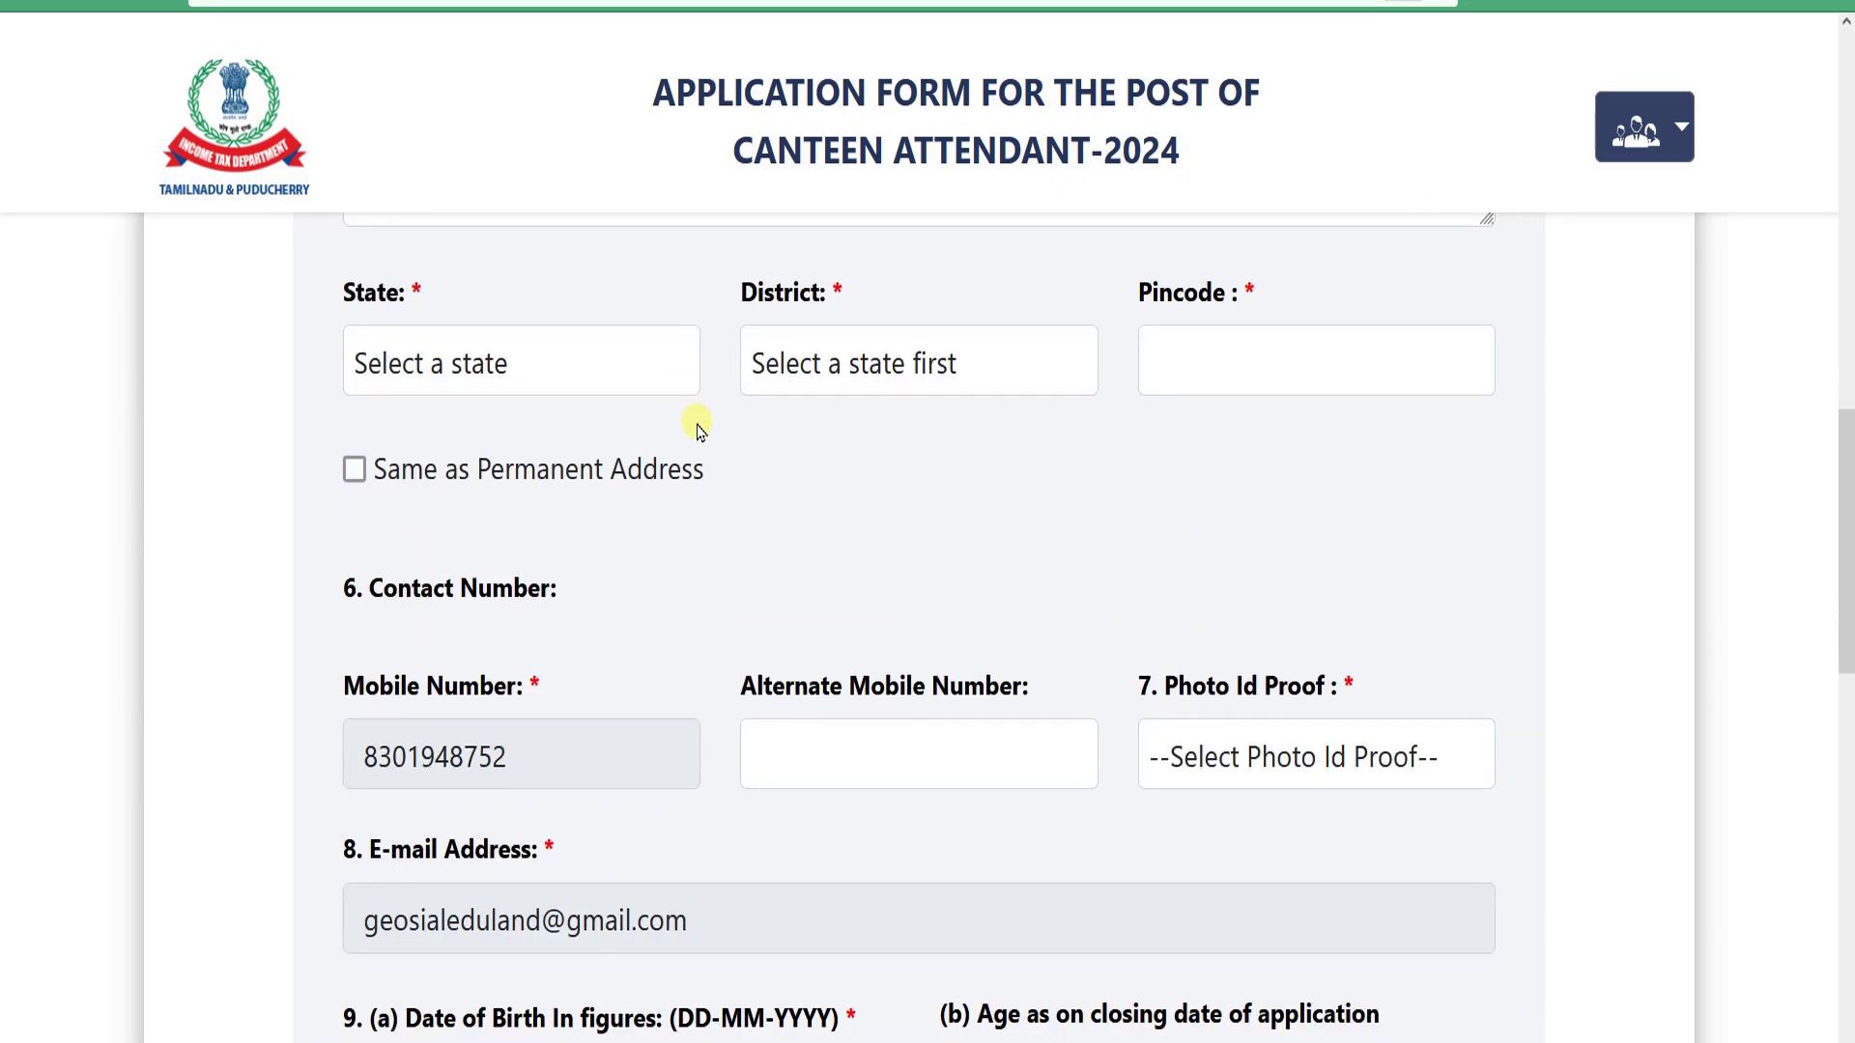
scroll(415, 382, "up", 2)
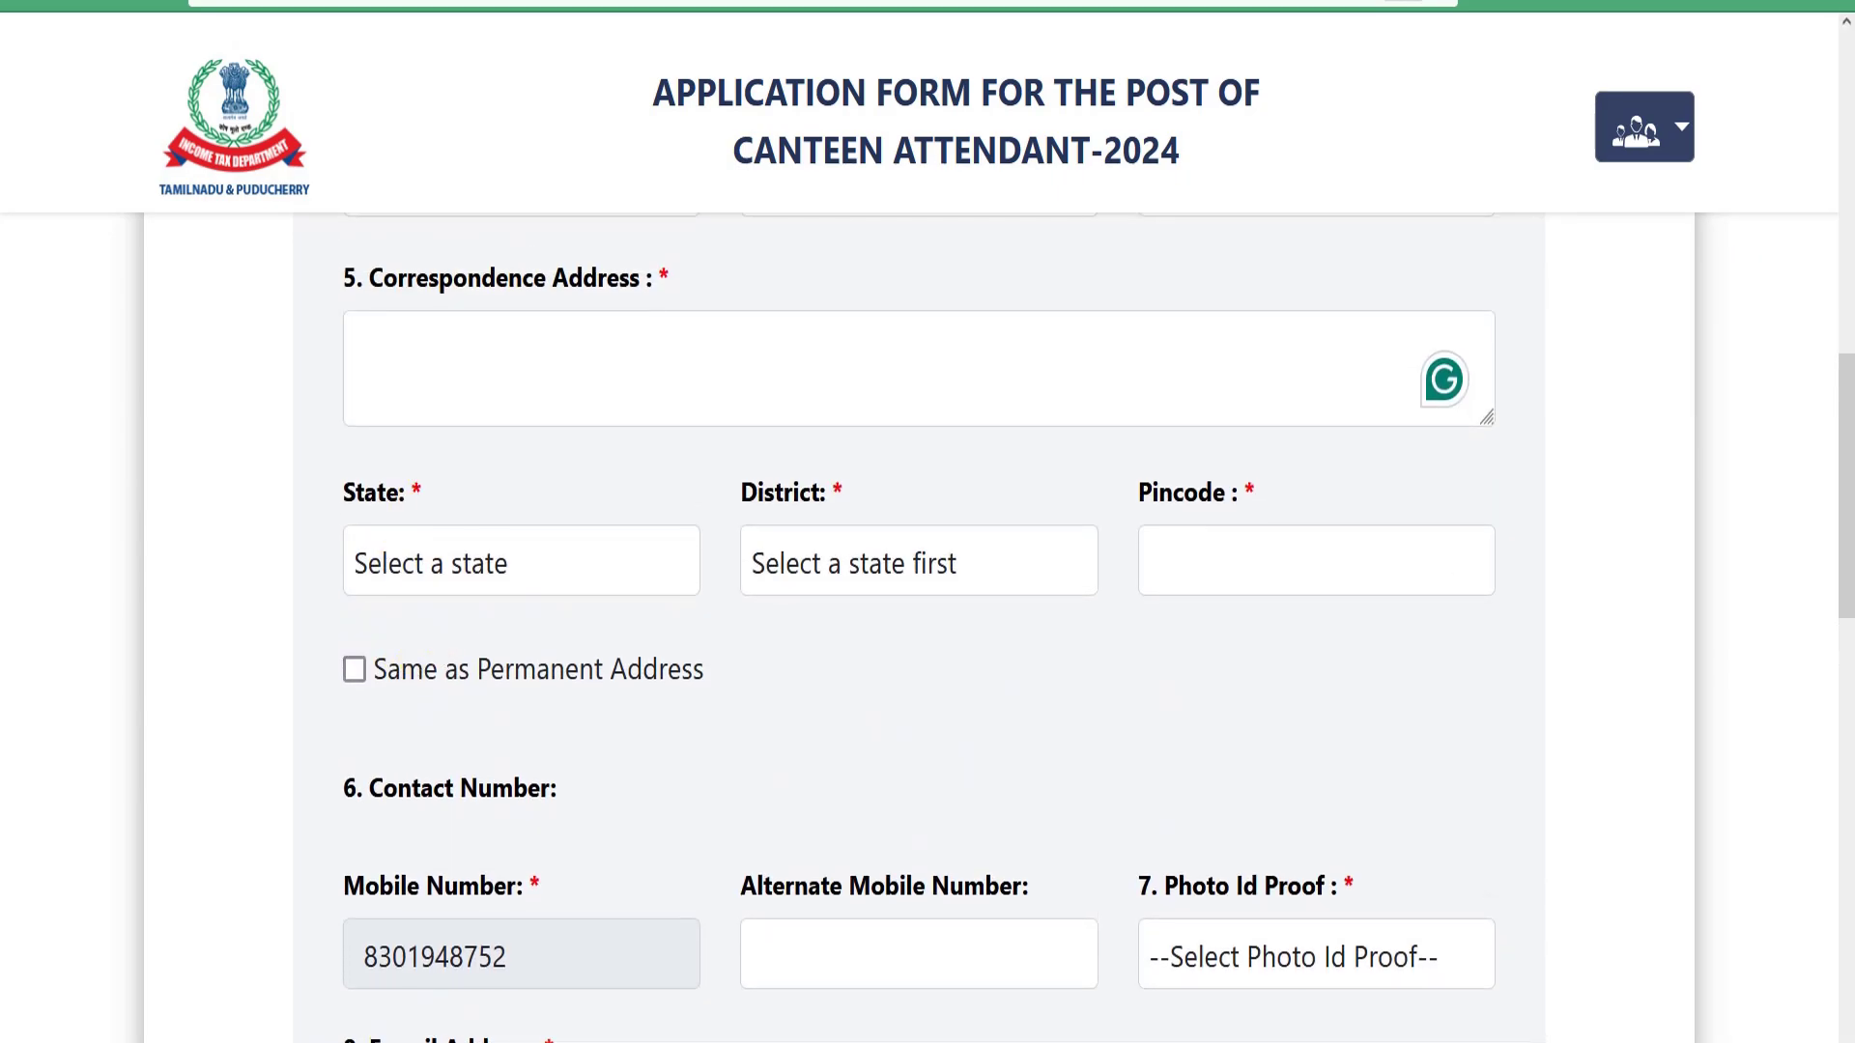
key("ctrl+minus")
key("ctrl+minus")
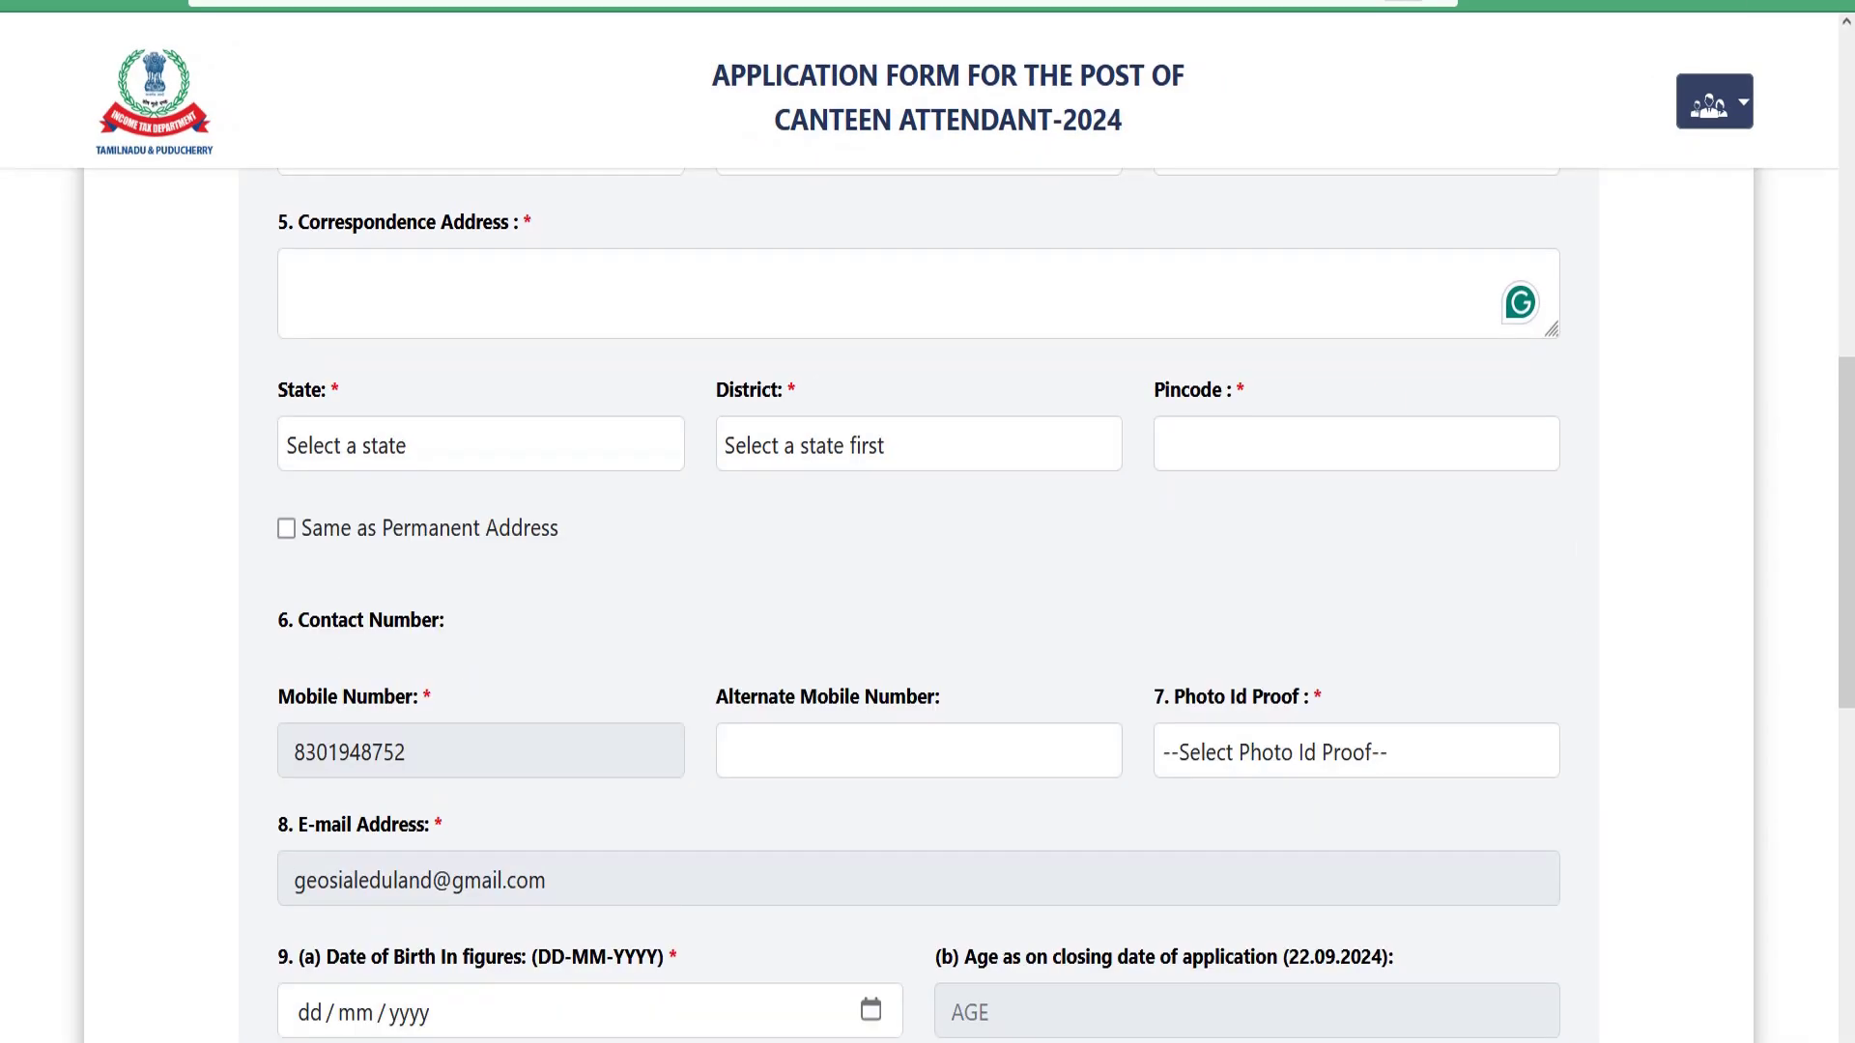
scroll(267, 426, "down", 3)
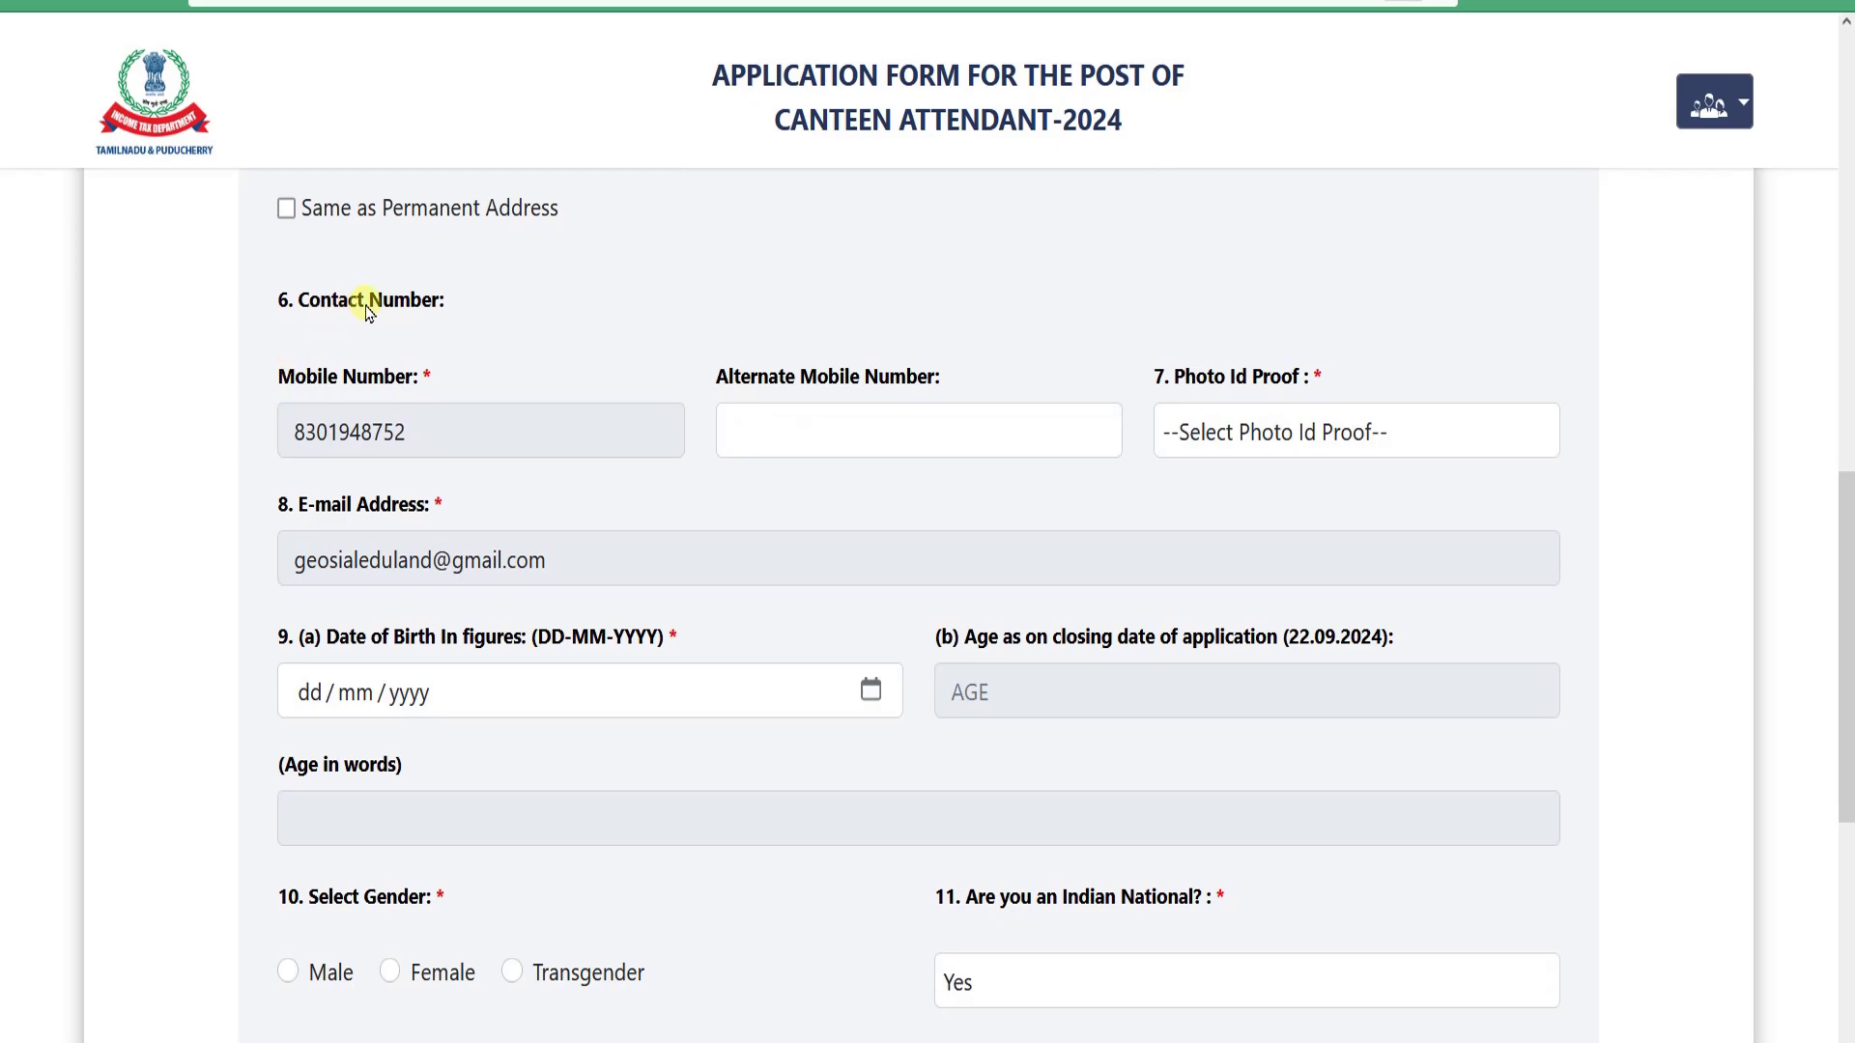
left_click_drag(316, 432, 658, 426)
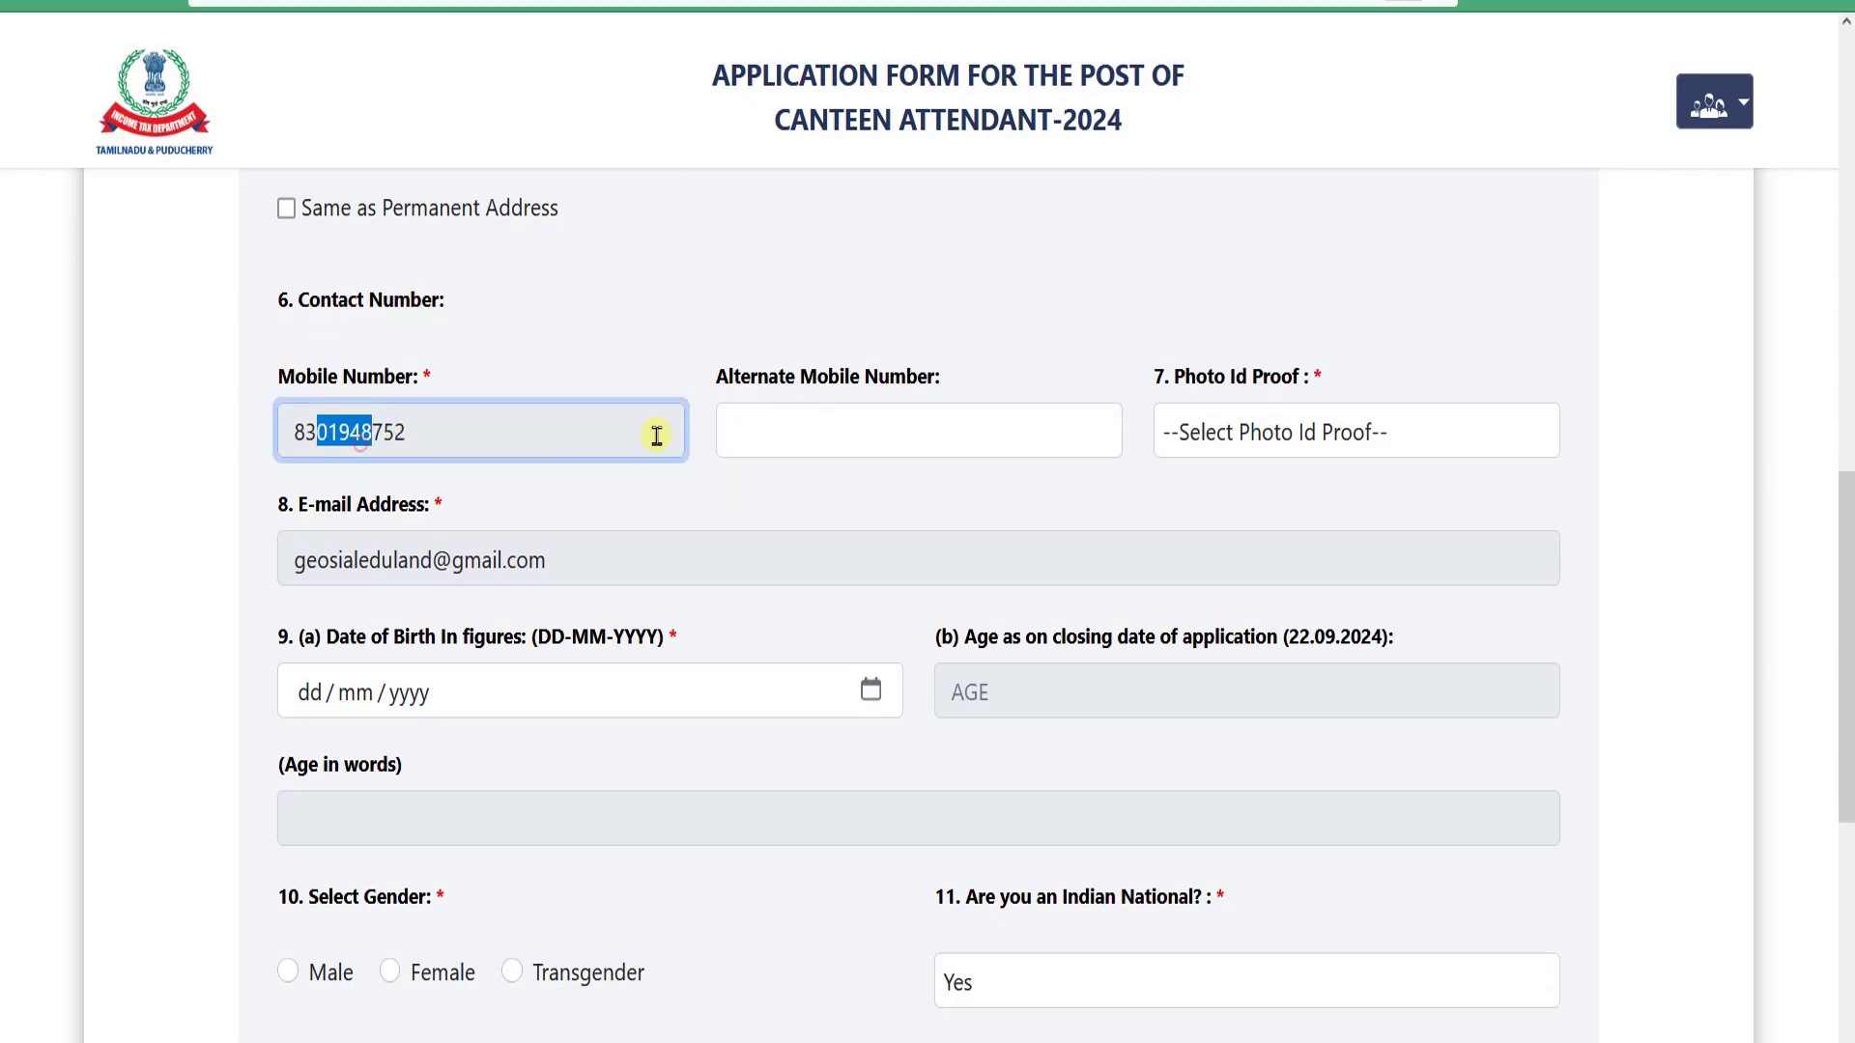
left_click(792, 430)
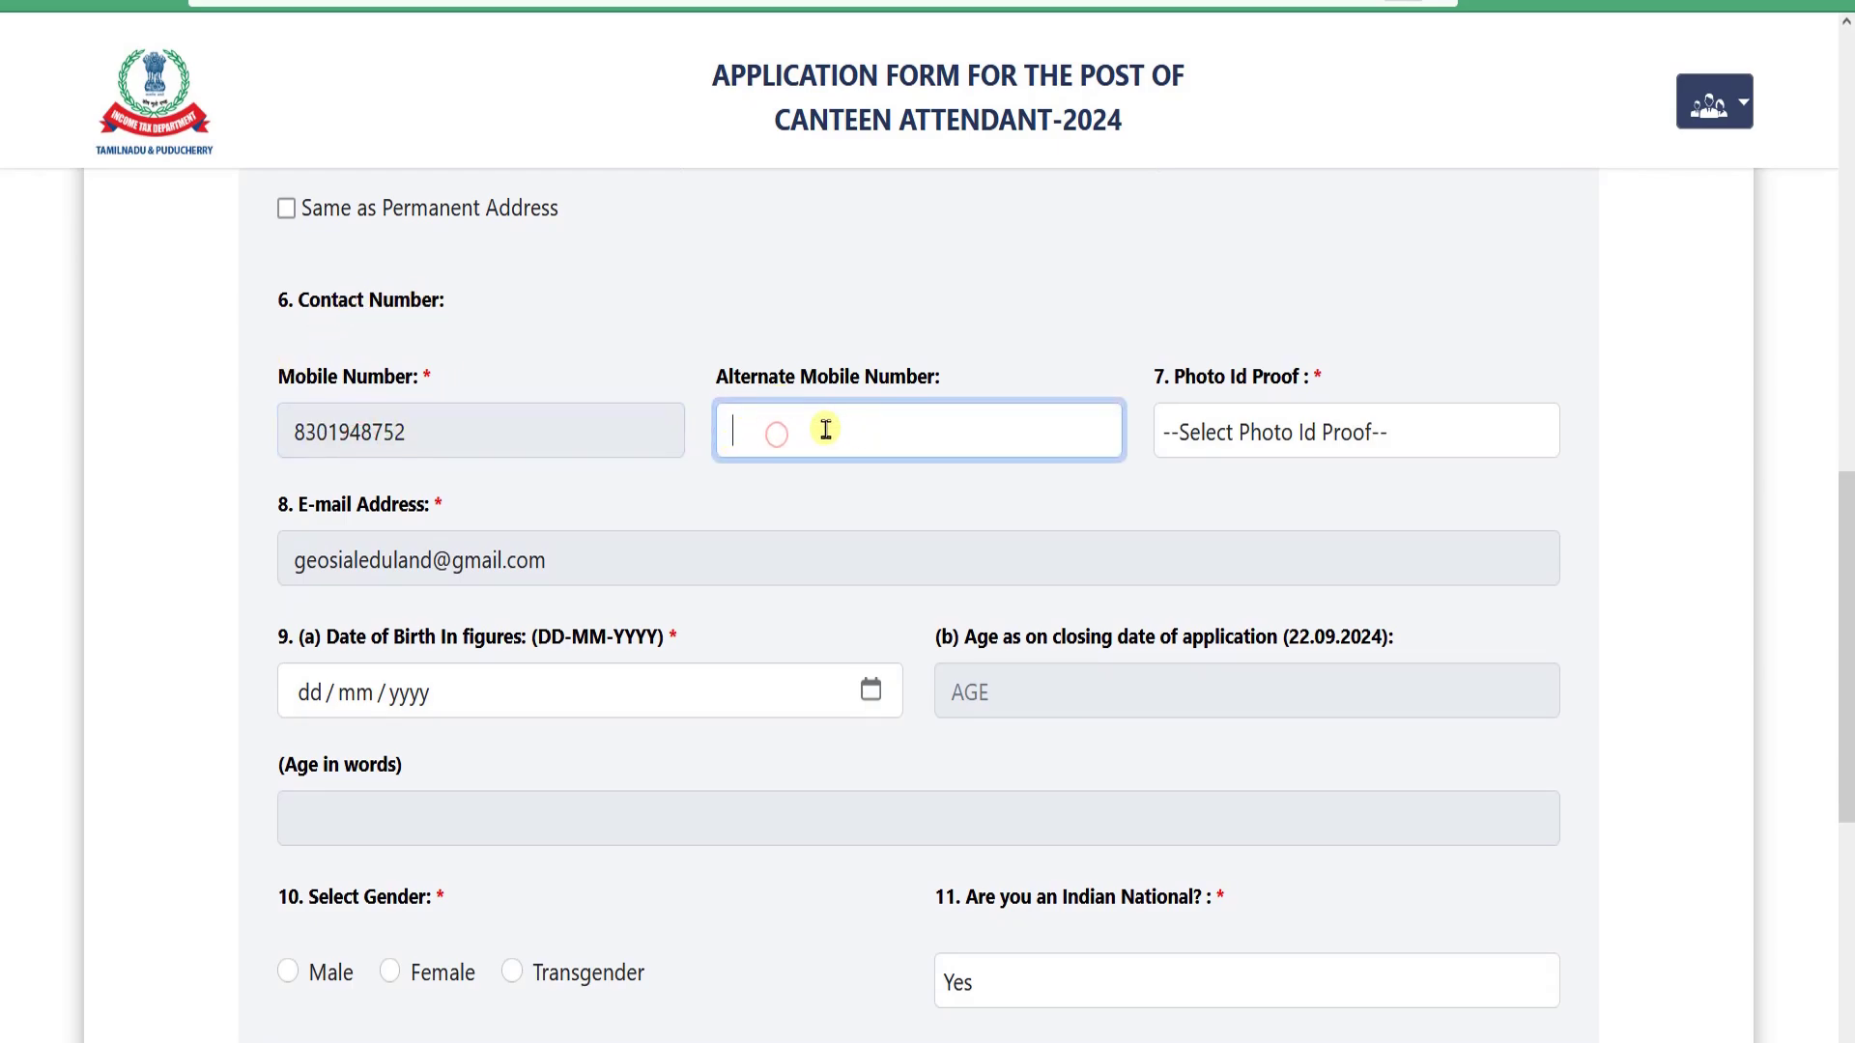
- Choose Driving License as the photo ID proof, then focus the Name as per Card and ID Card Number fields
left_click(1316, 437)
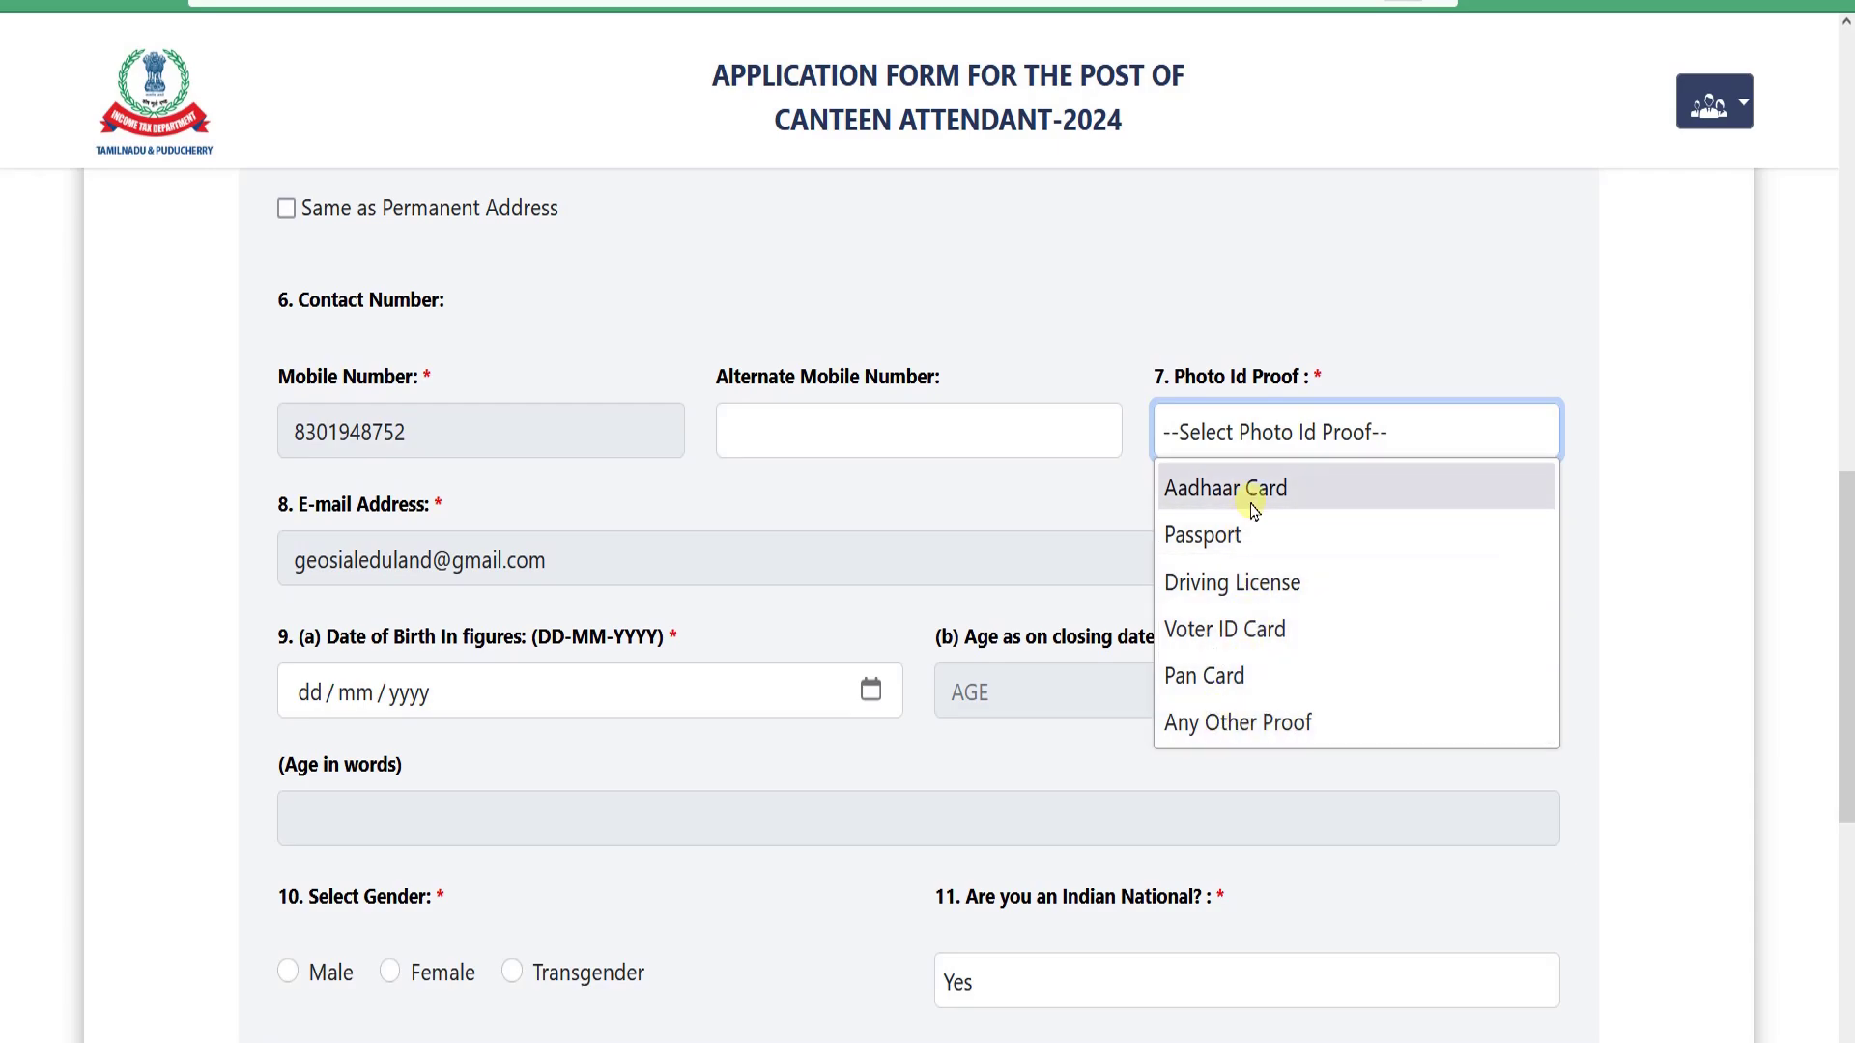
left_click(1242, 583)
left_click(1297, 425)
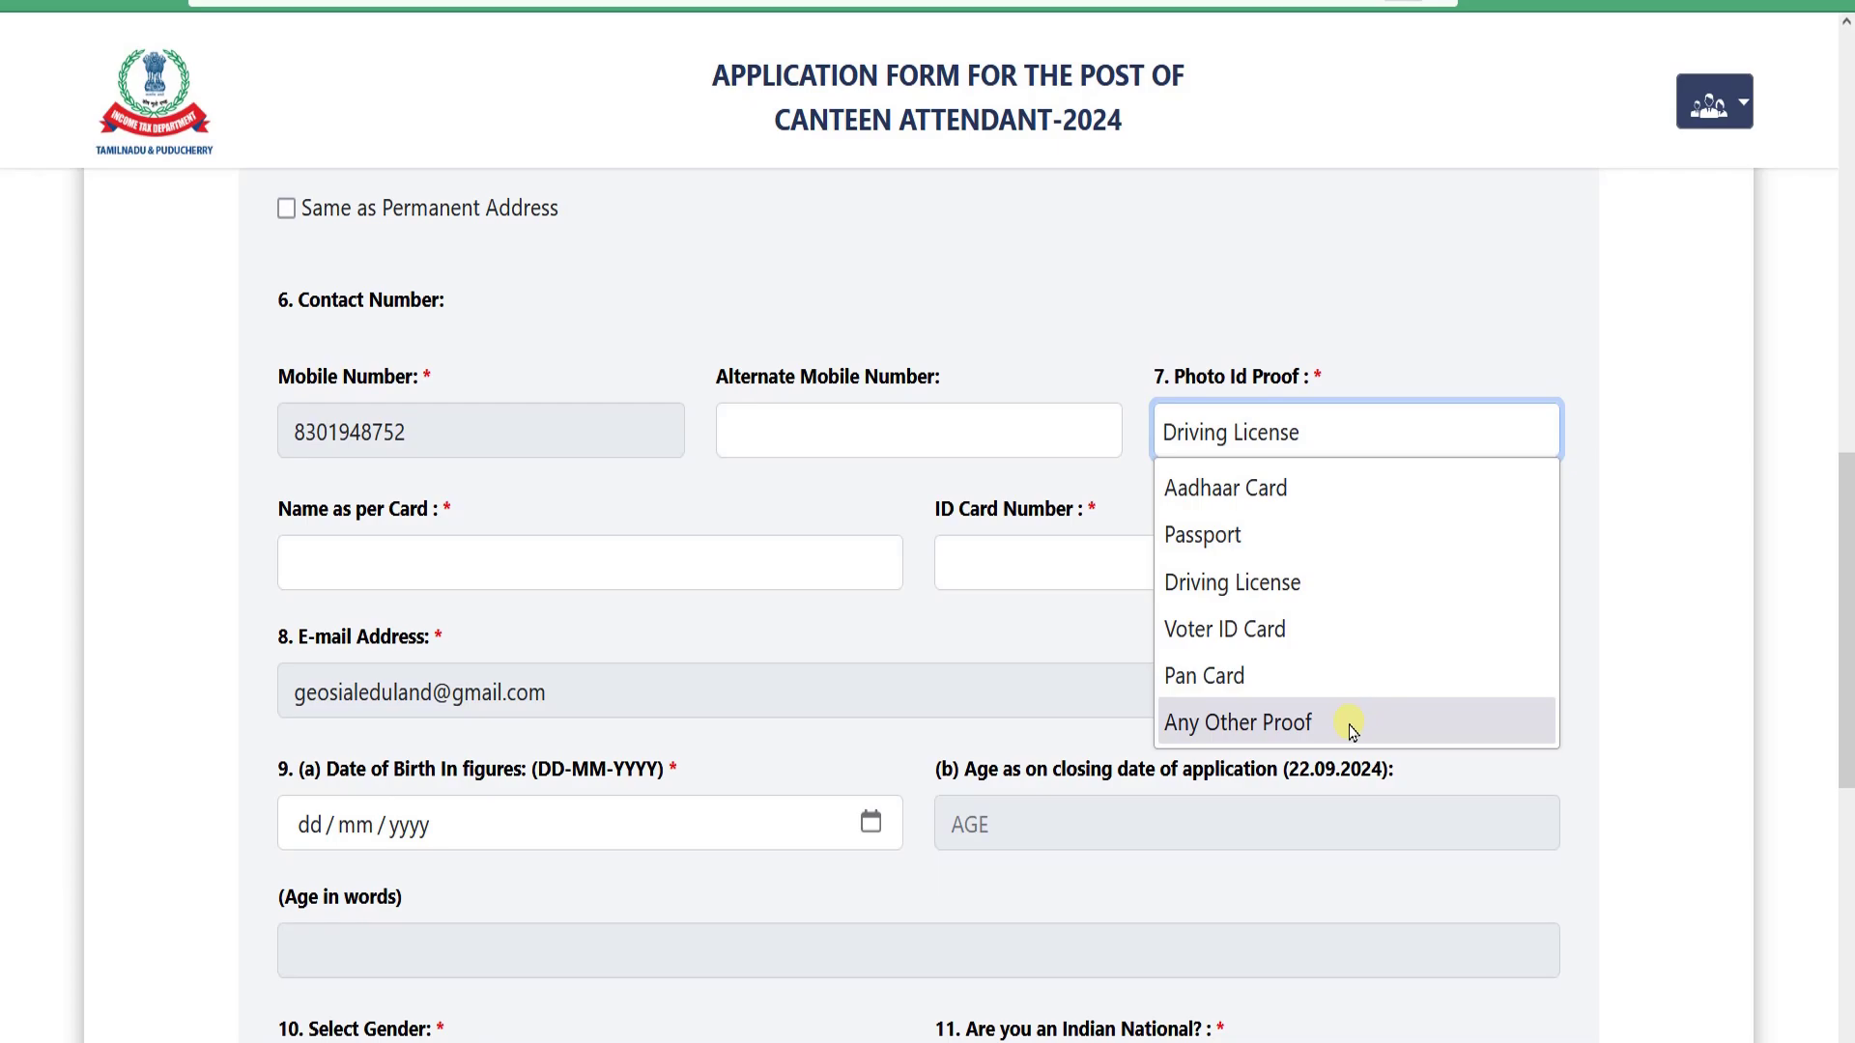
left_click(1258, 591)
left_click(419, 561)
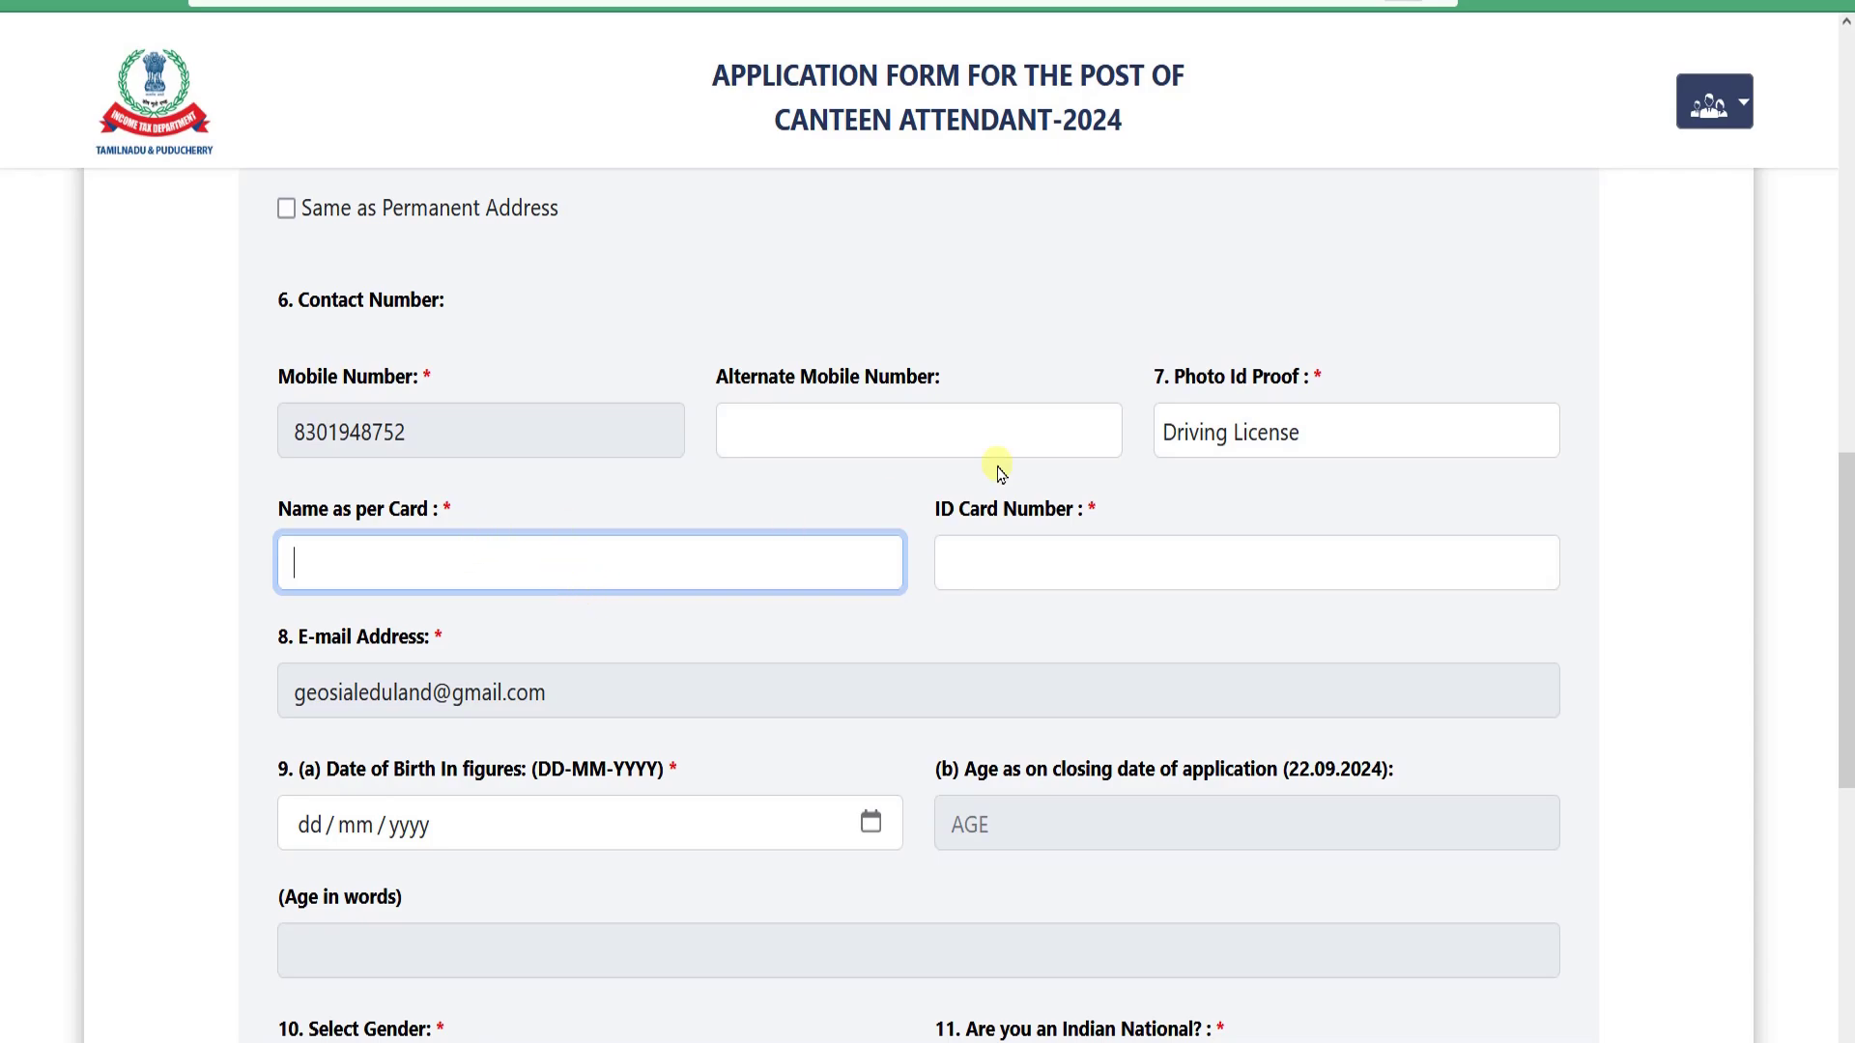
left_click(1299, 442)
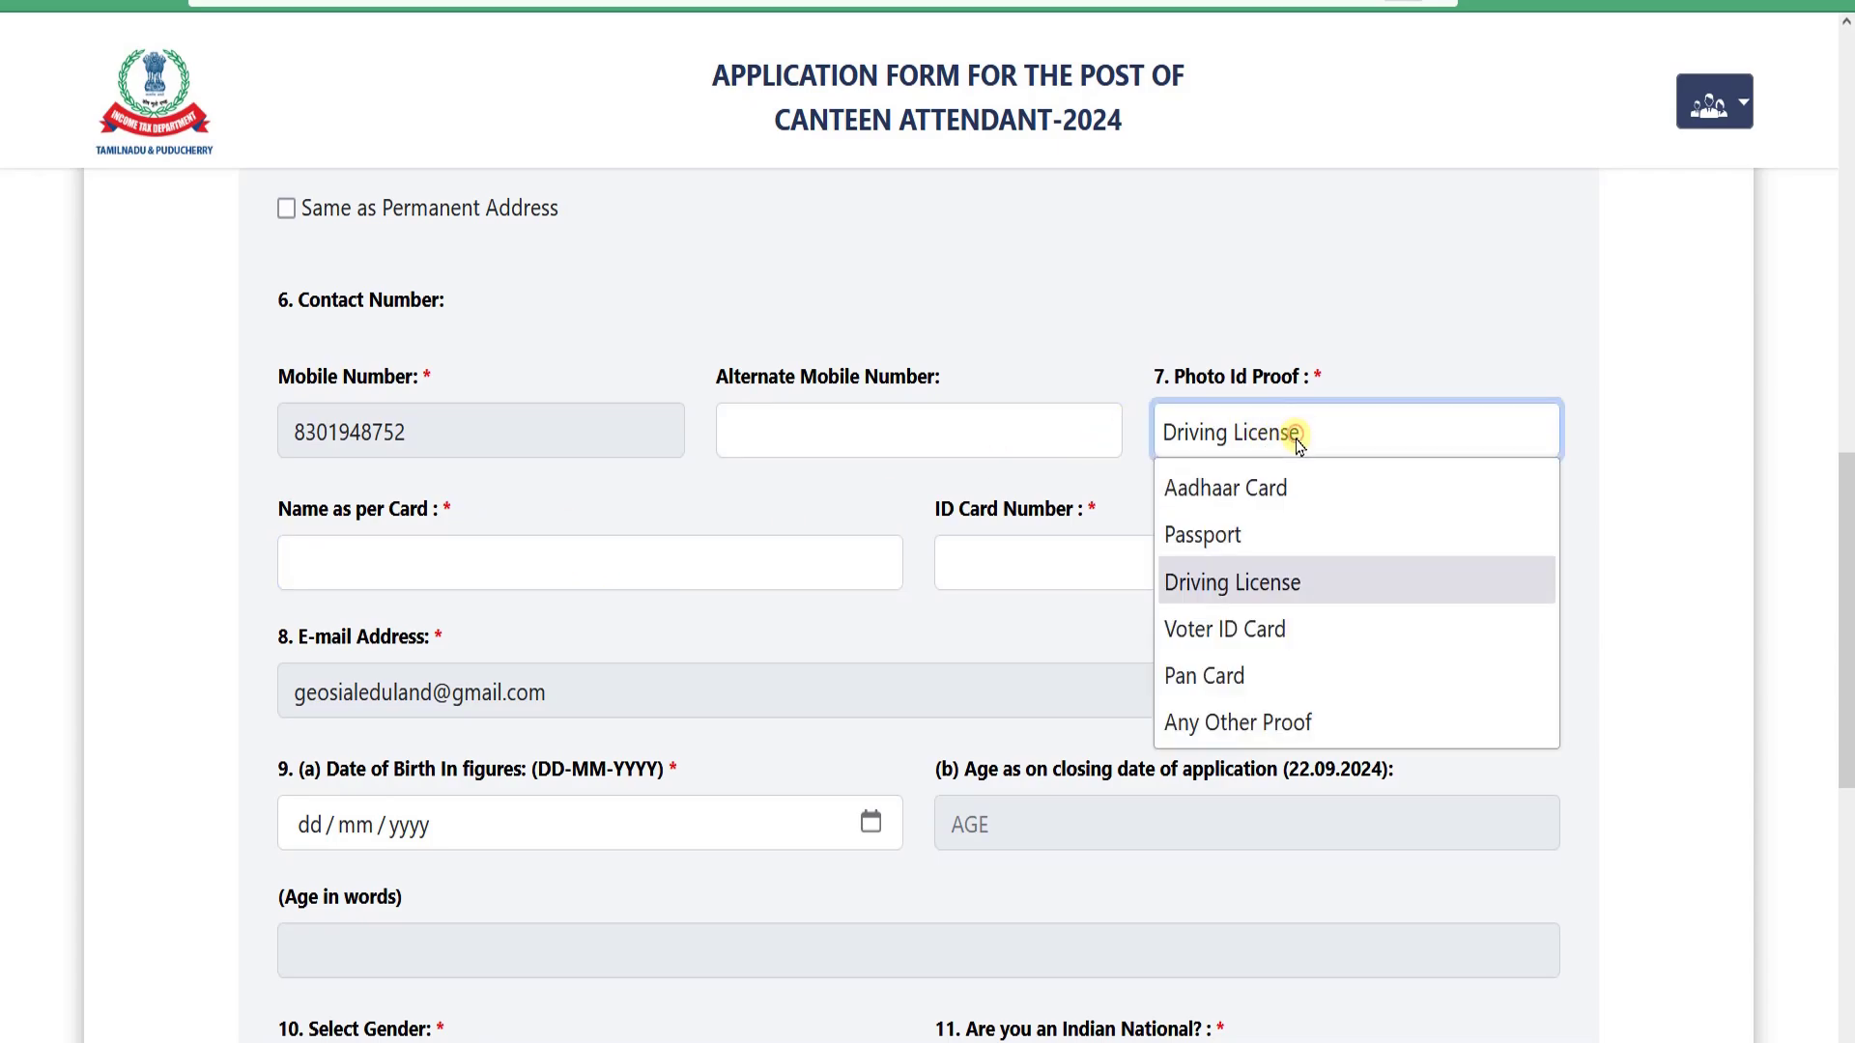
left_click(1230, 600)
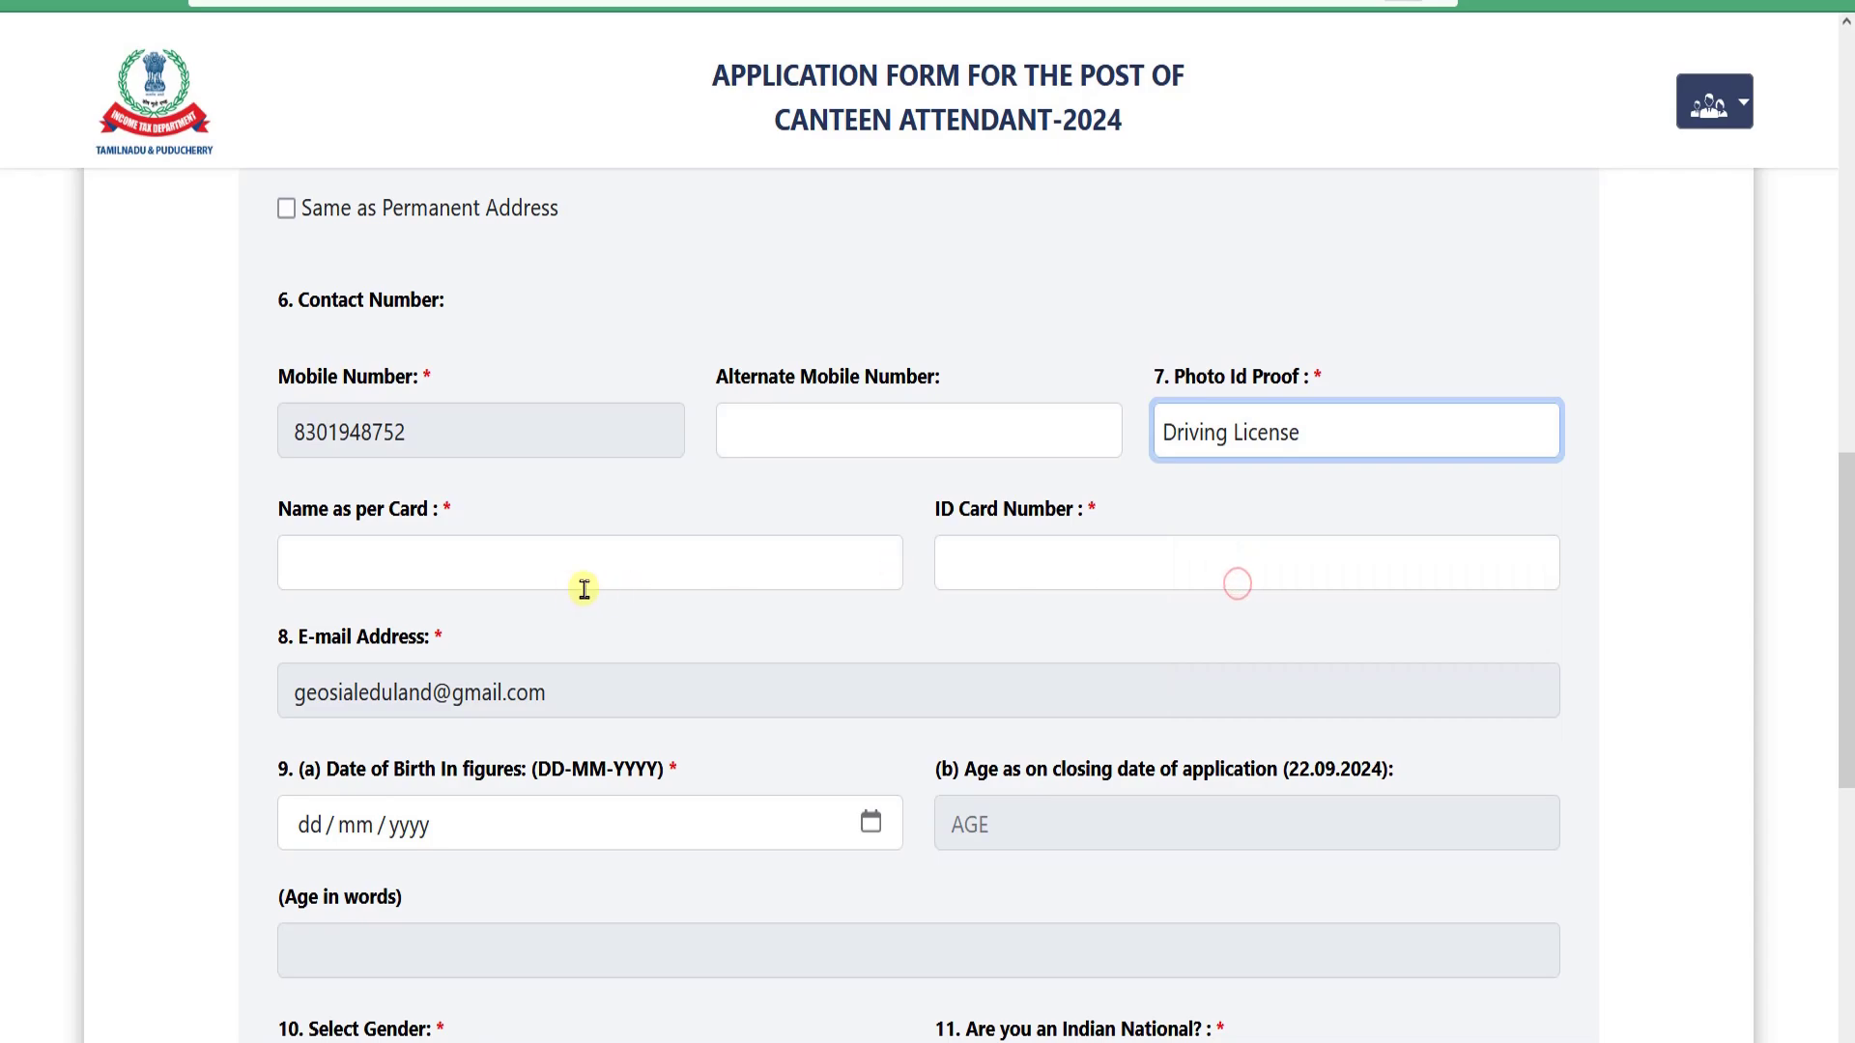
left_click(494, 563)
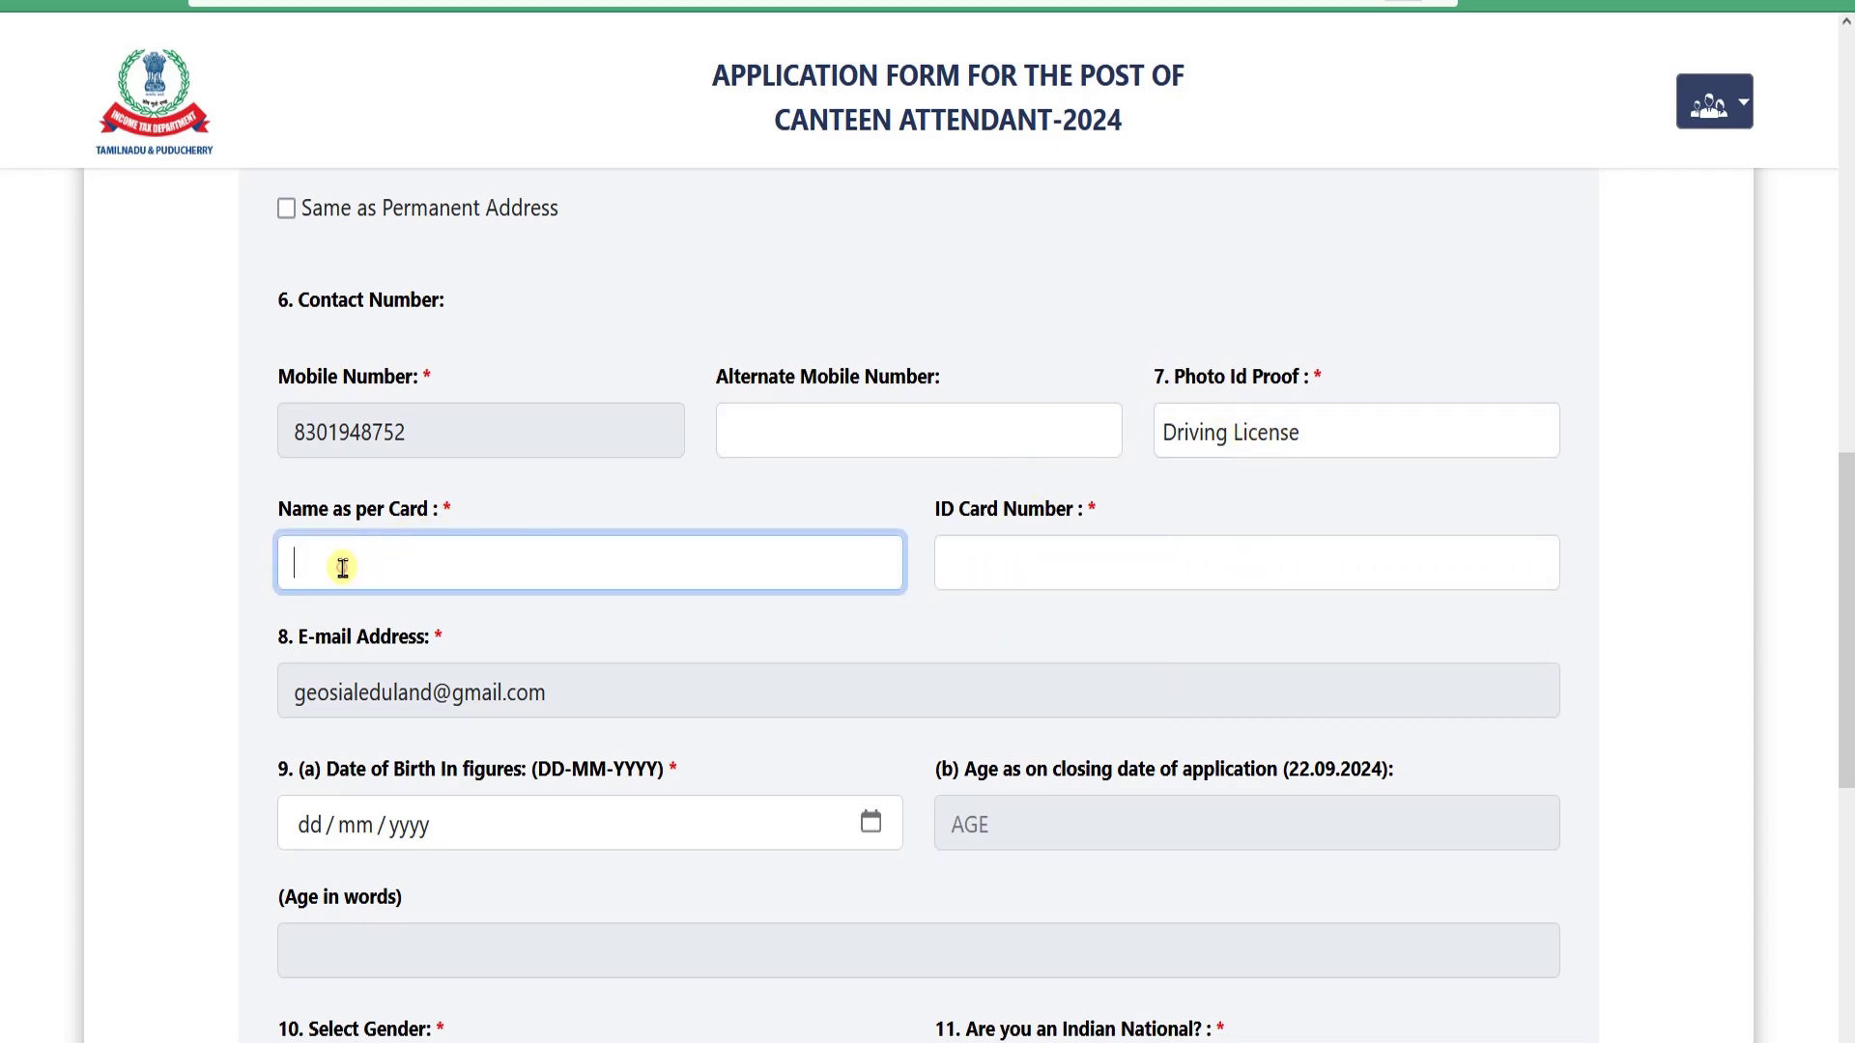
left_click(1008, 563)
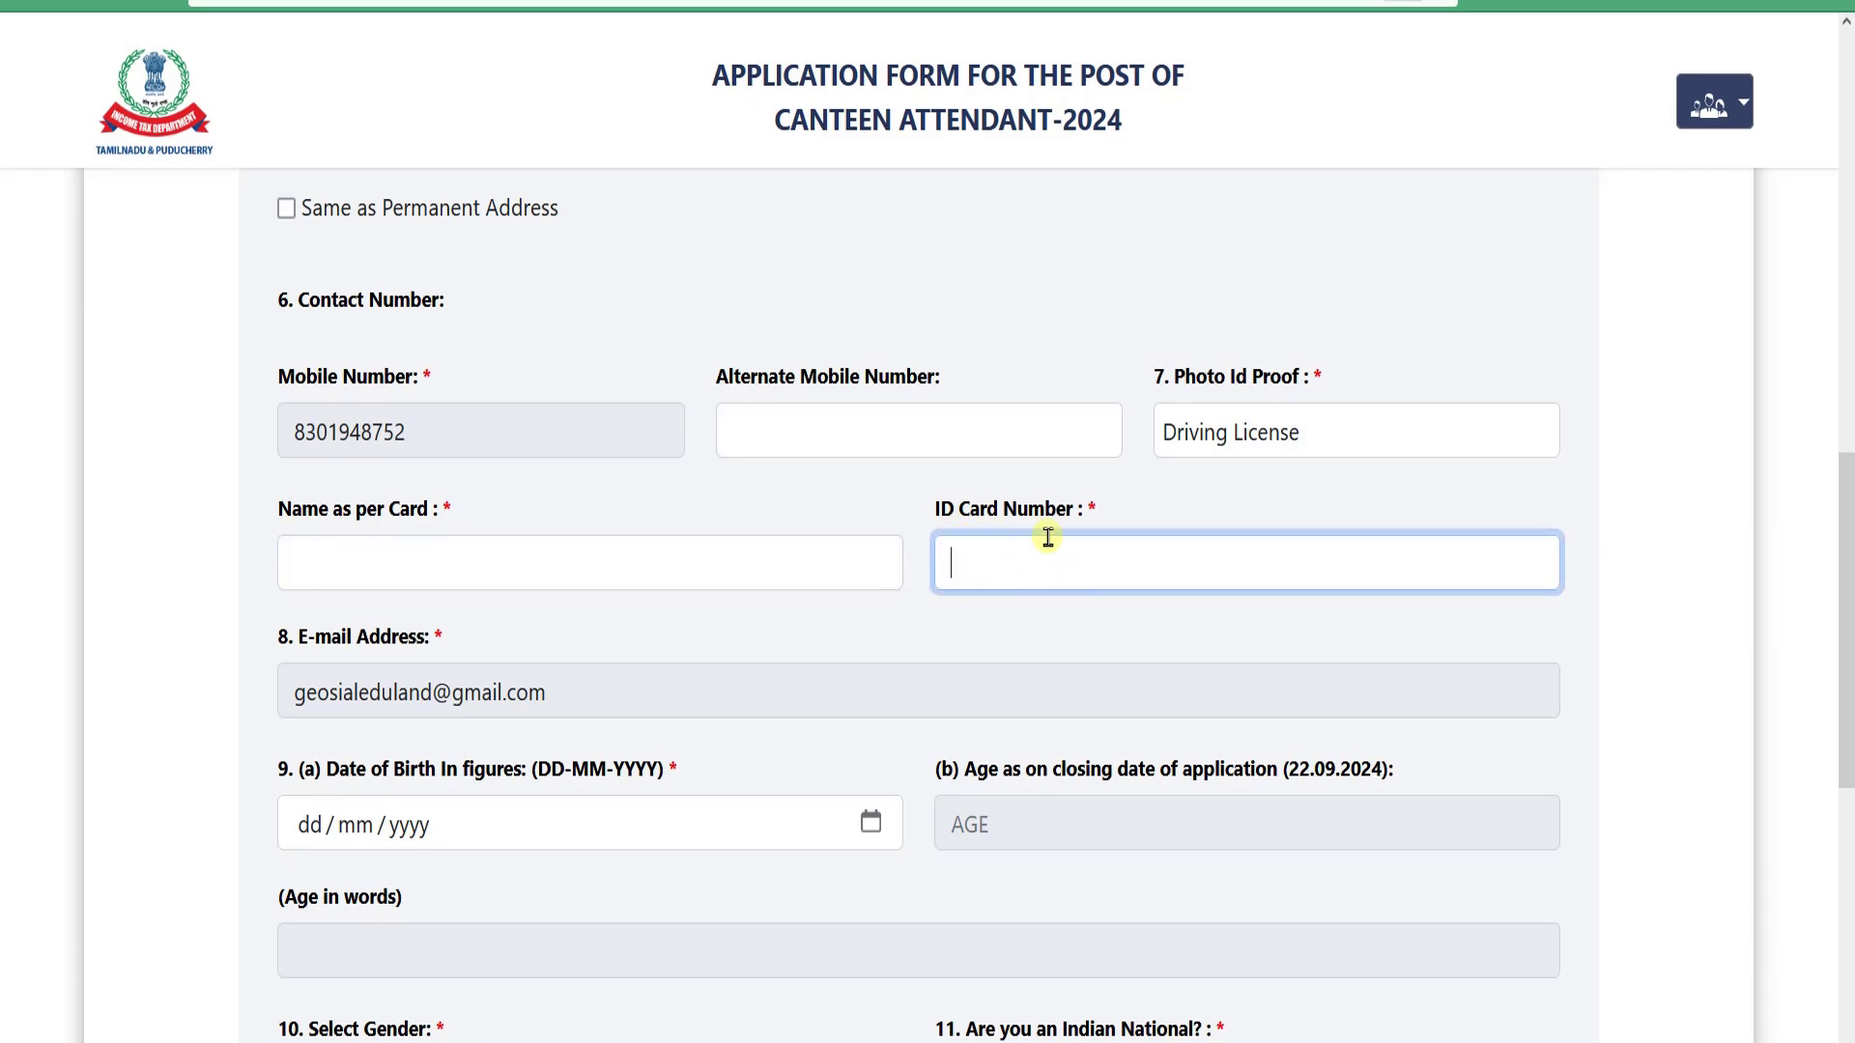
- Pick 01/09/2003 as the date of birth and check the calculated age of 21
scroll(934, 618, "down", 2)
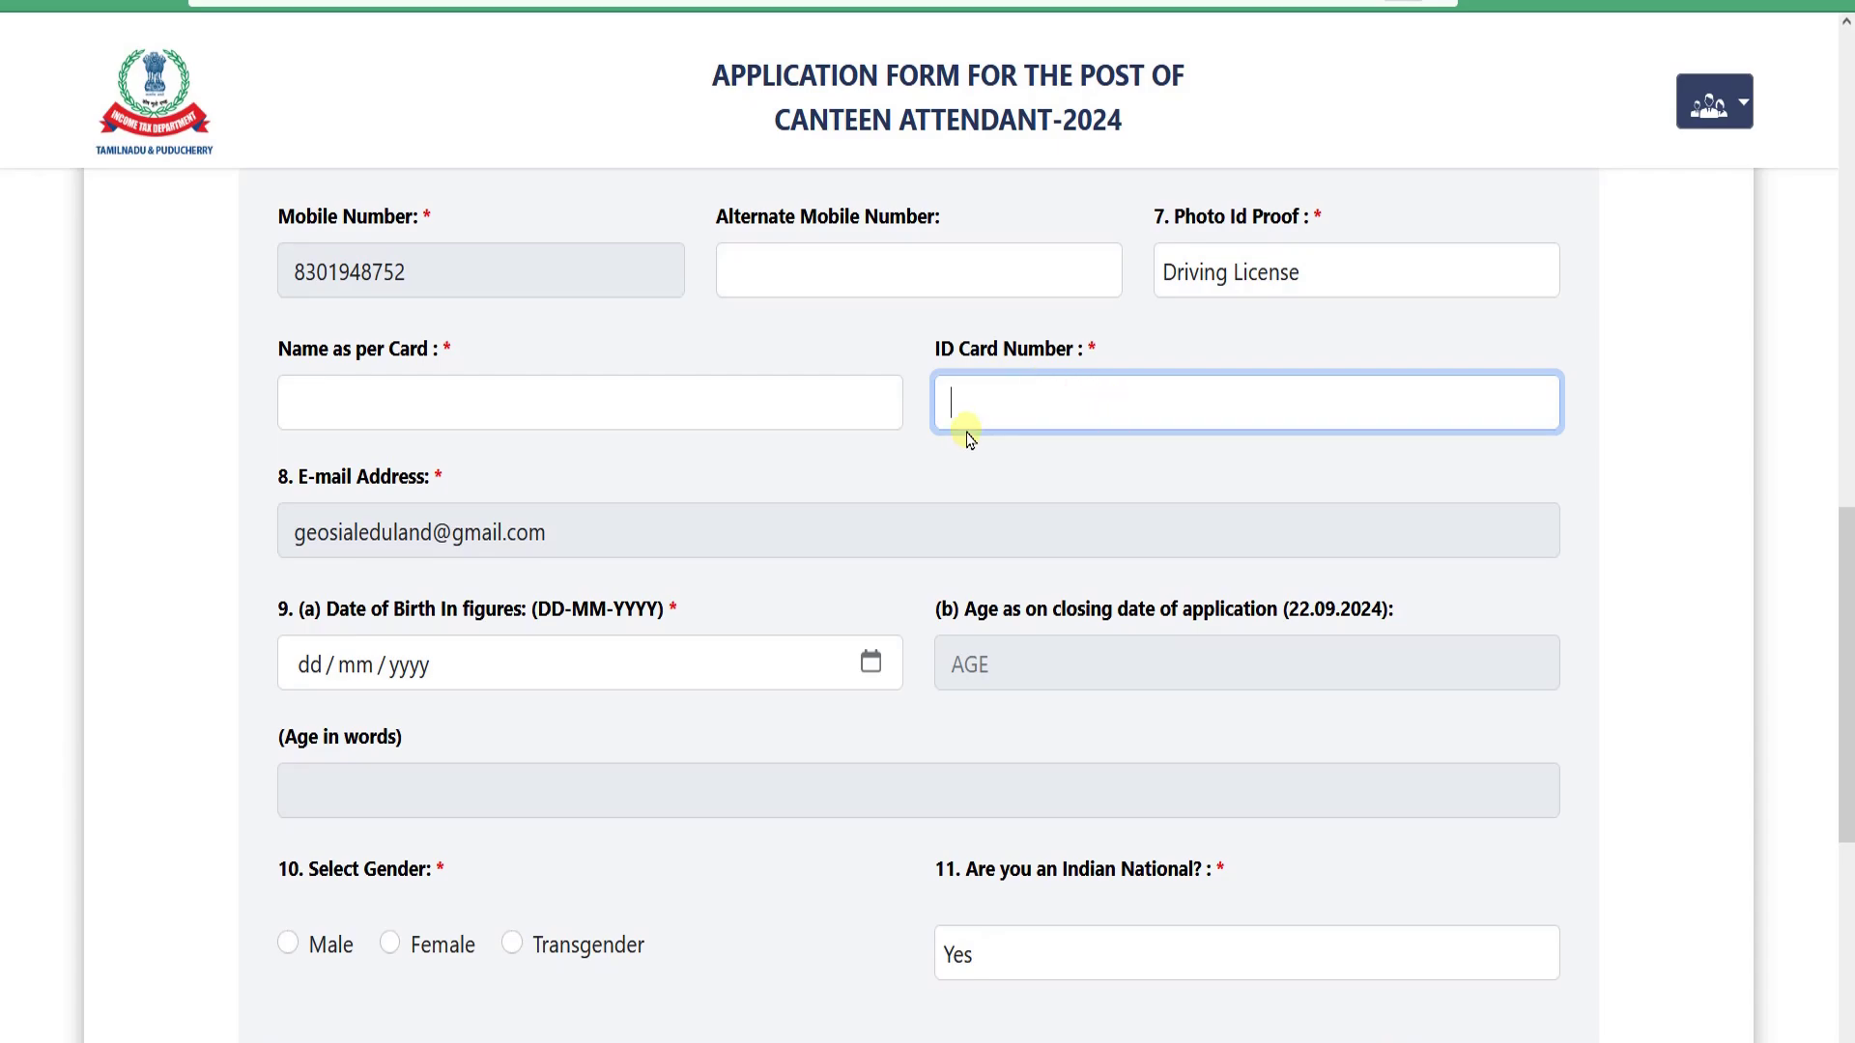
scroll(1364, 425, "up", 1)
scroll(1365, 425, "up", 1)
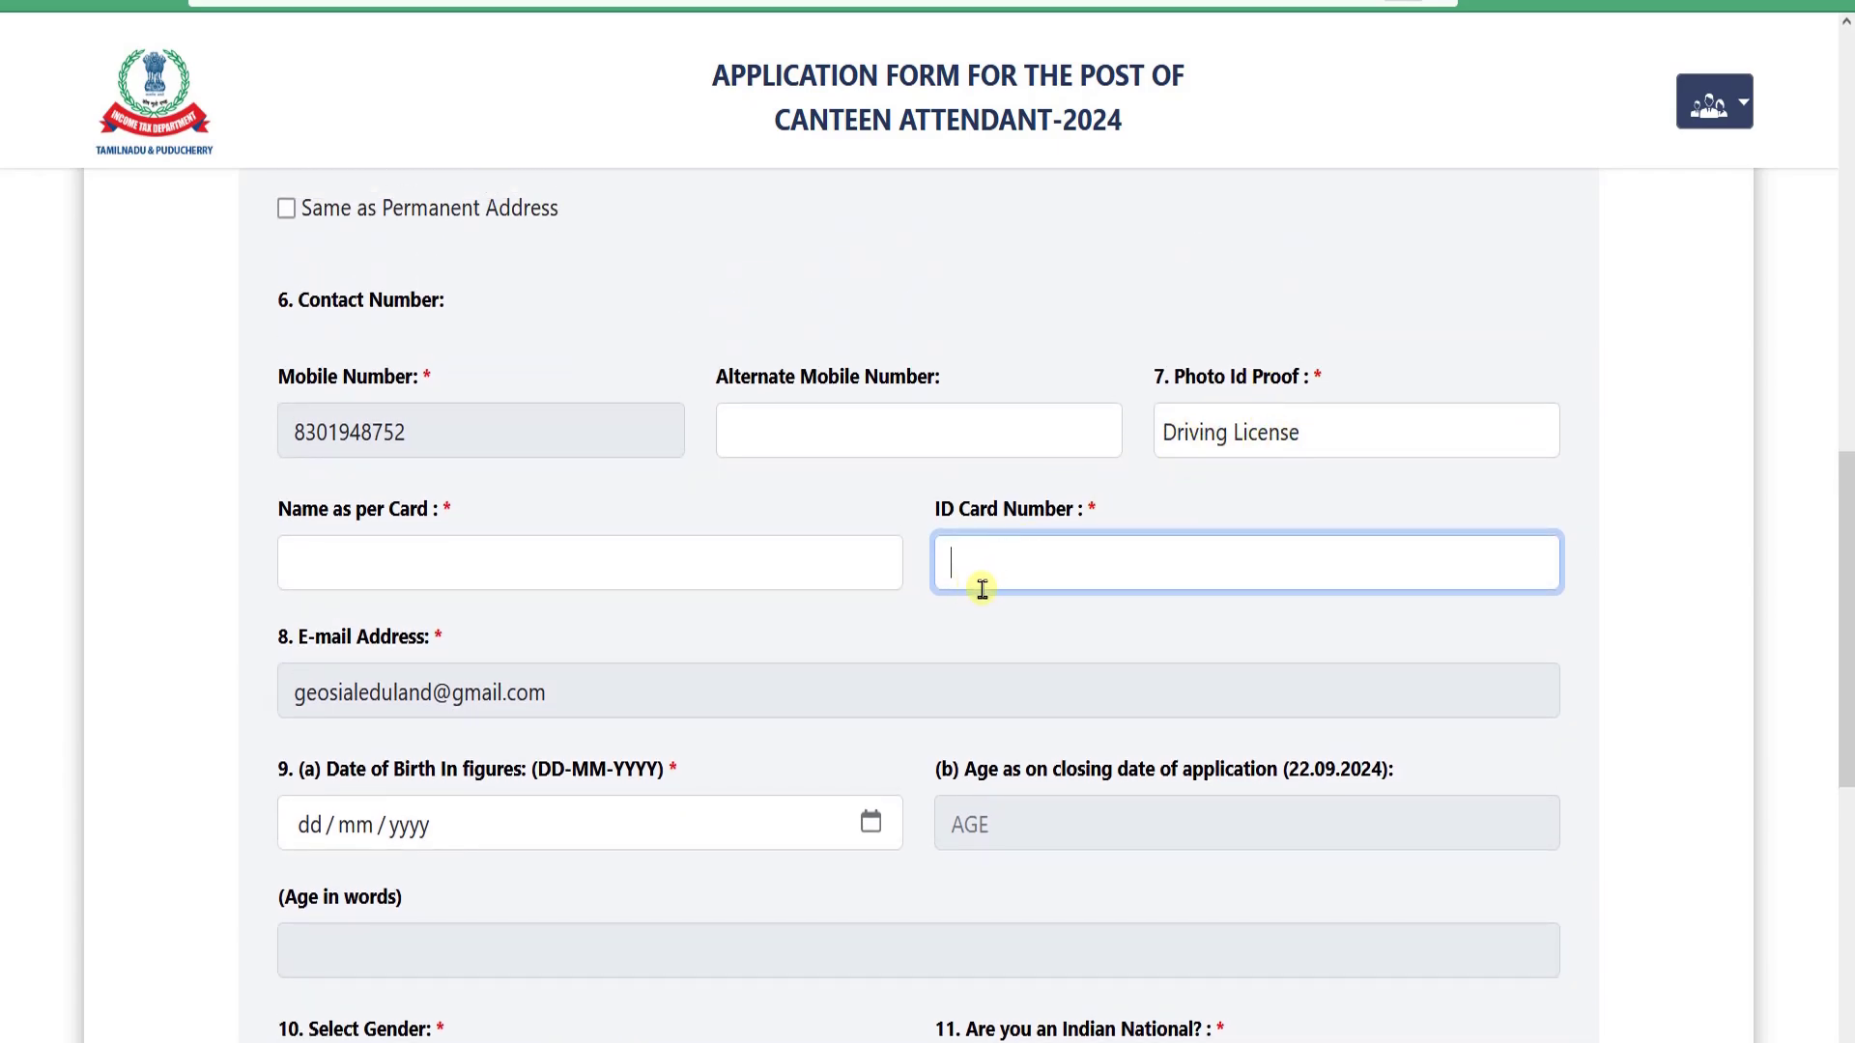
scroll(1143, 559, "down", 2)
scroll(512, 522, "down", 4)
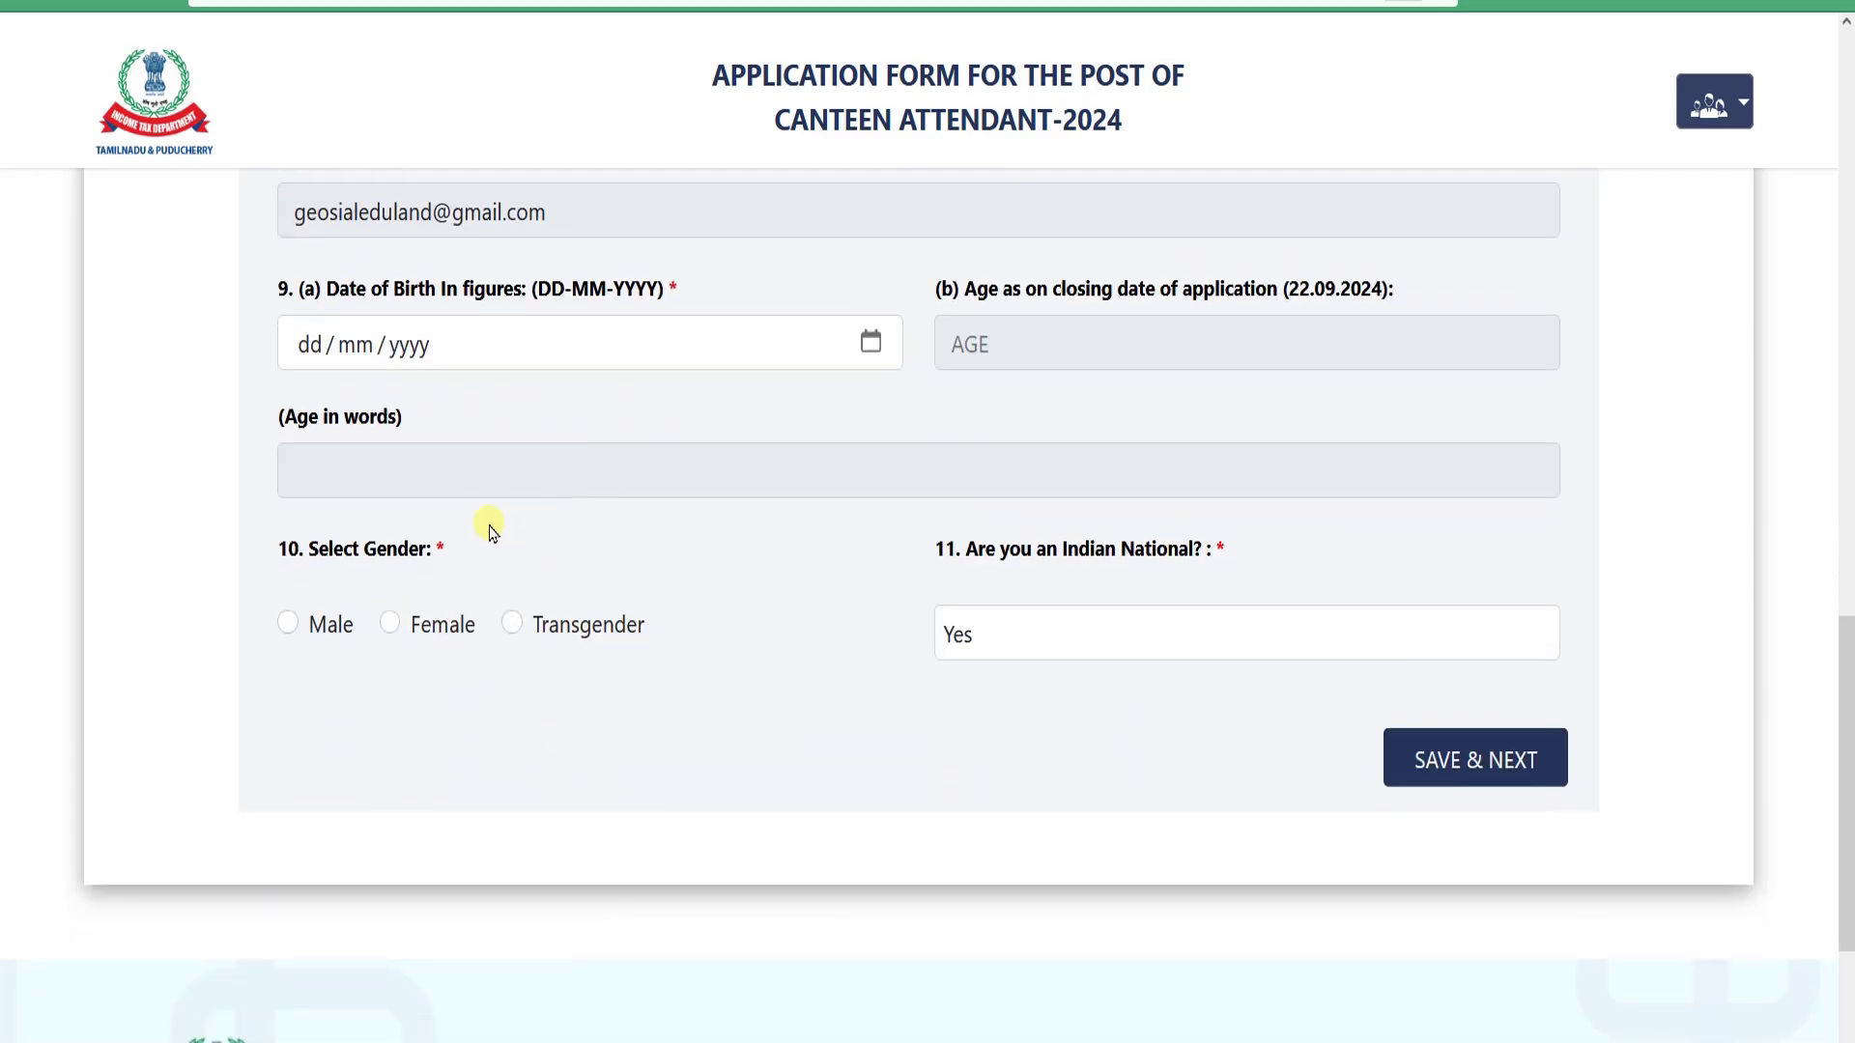
scroll(613, 410, "up", 2)
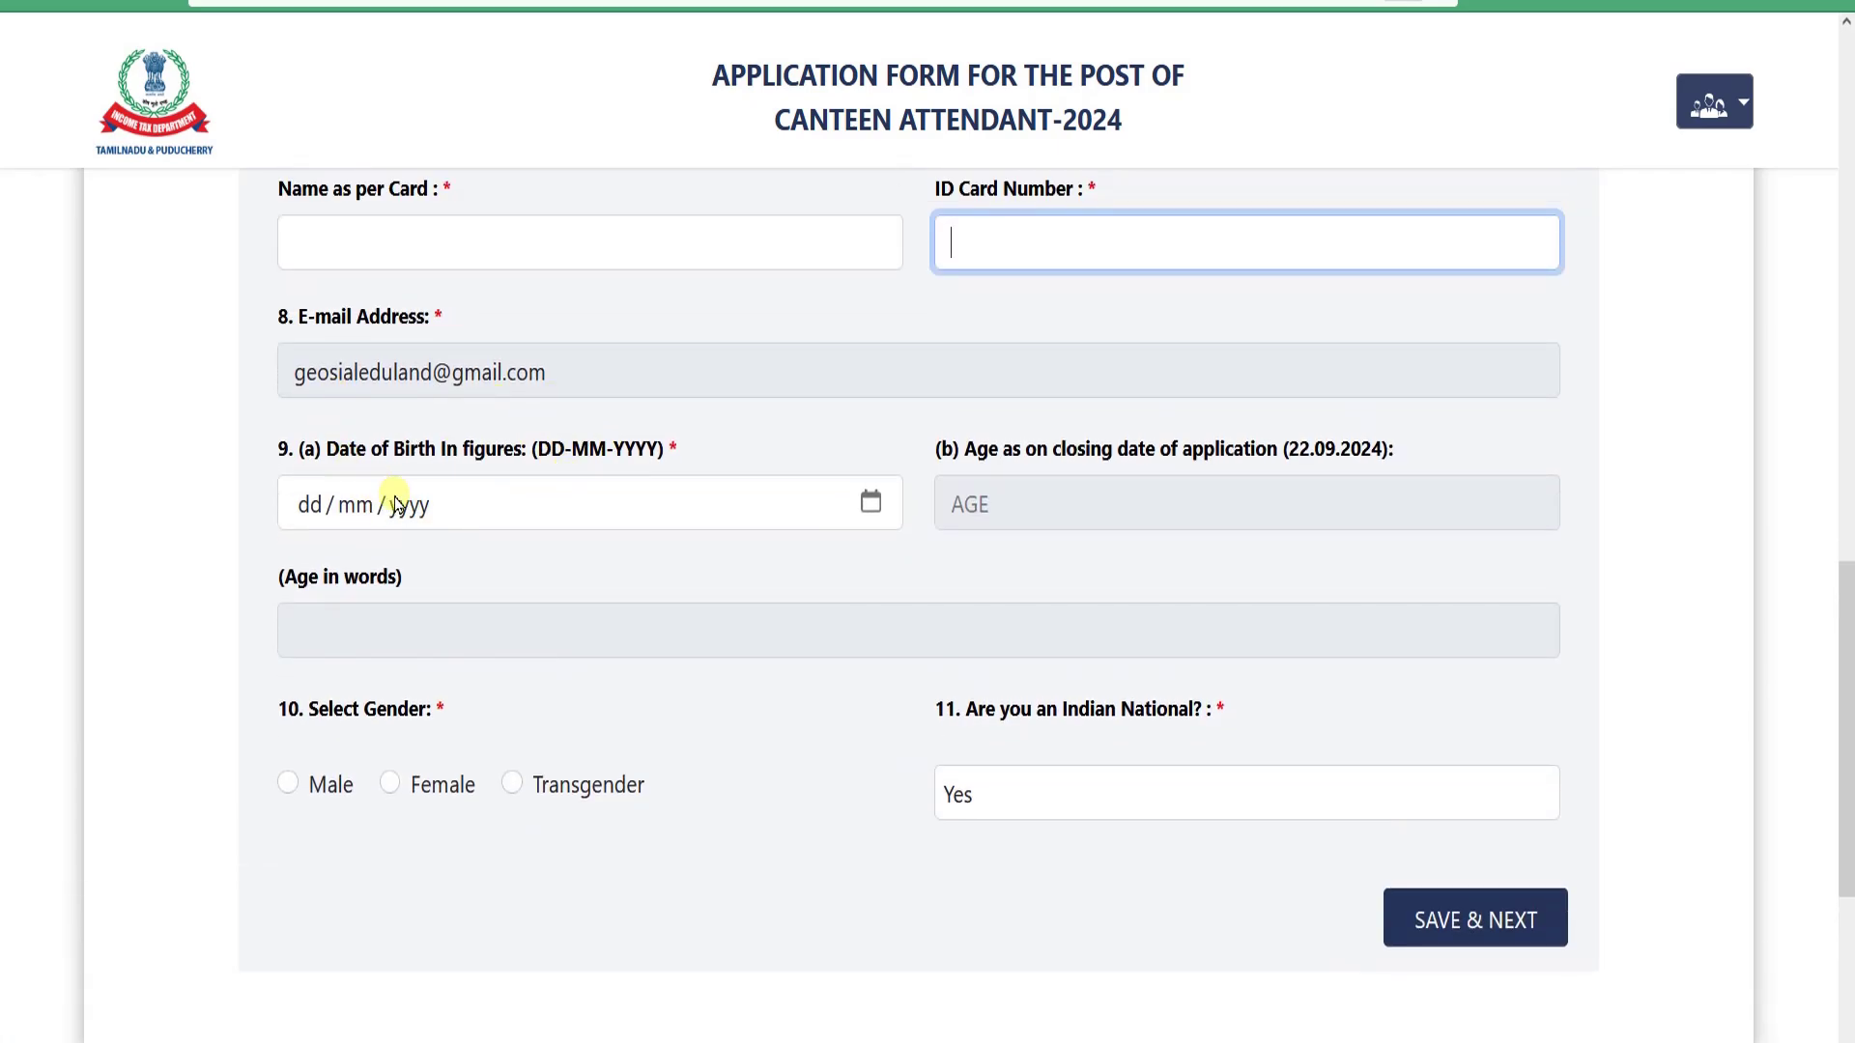
left_click(873, 504)
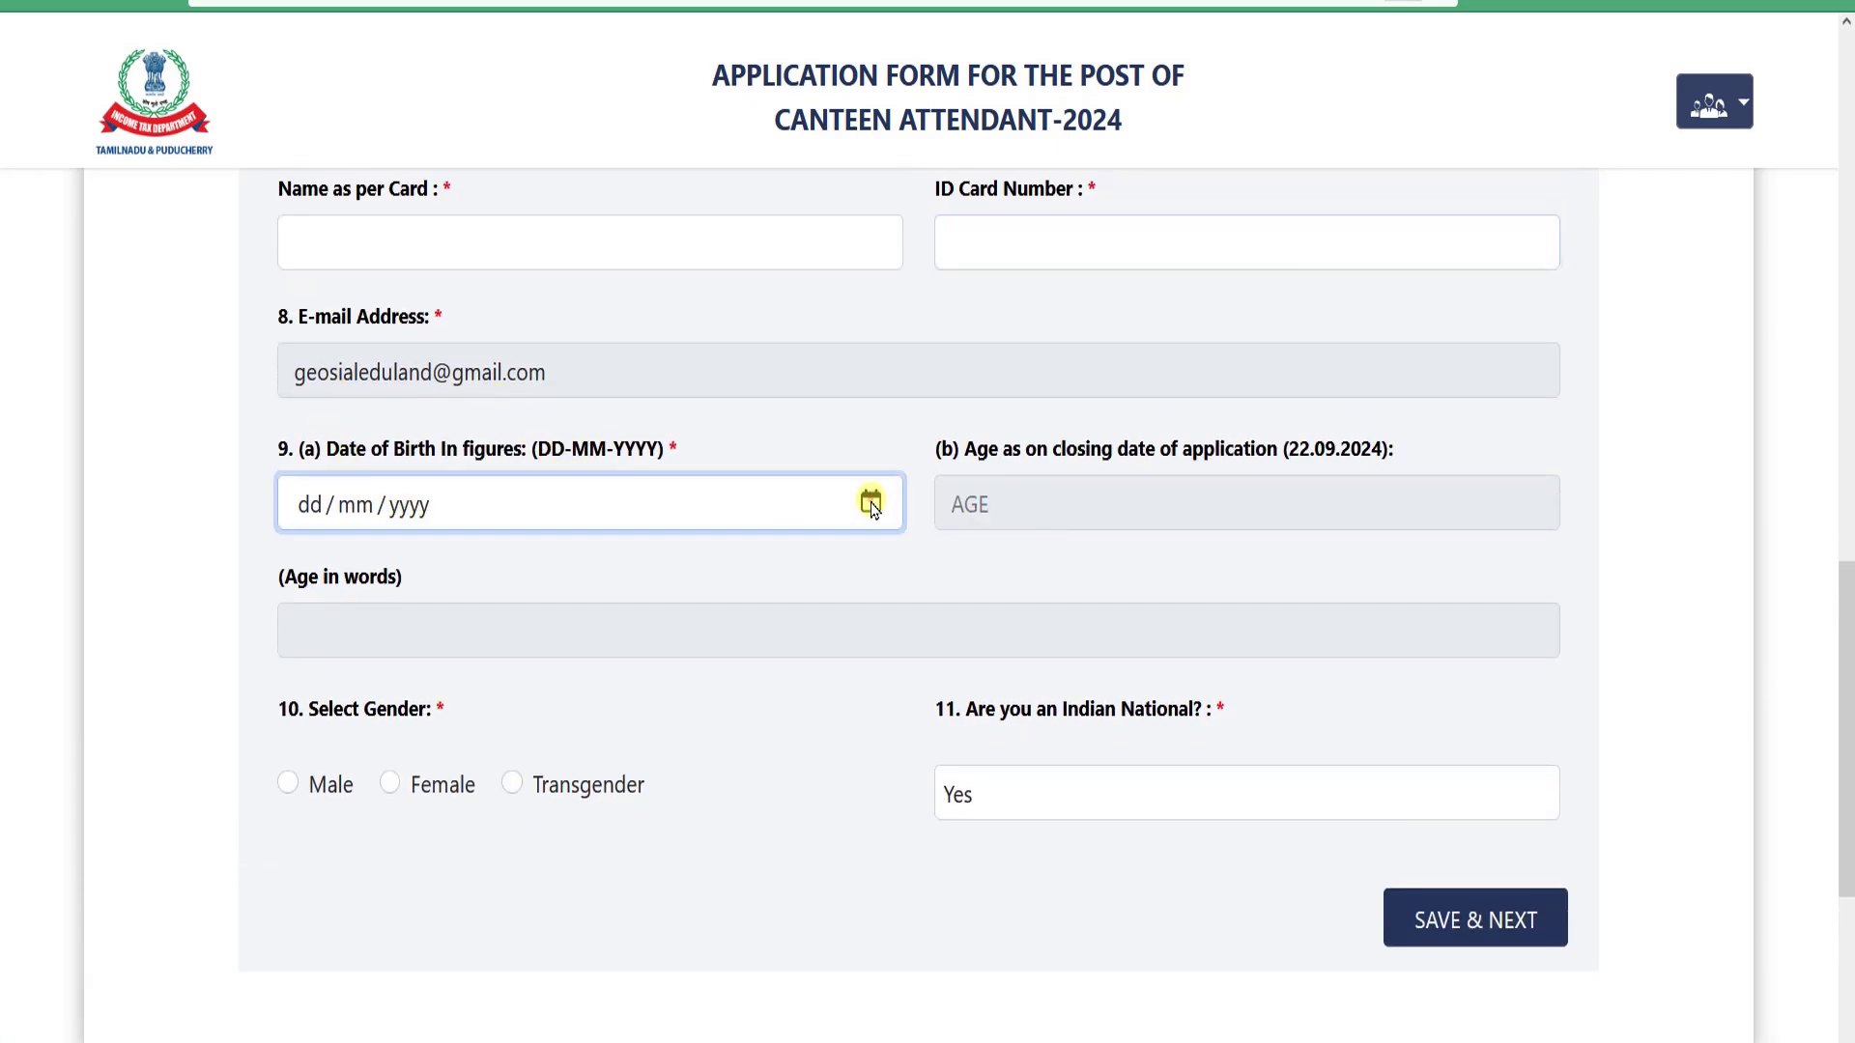
left_click(425, 568)
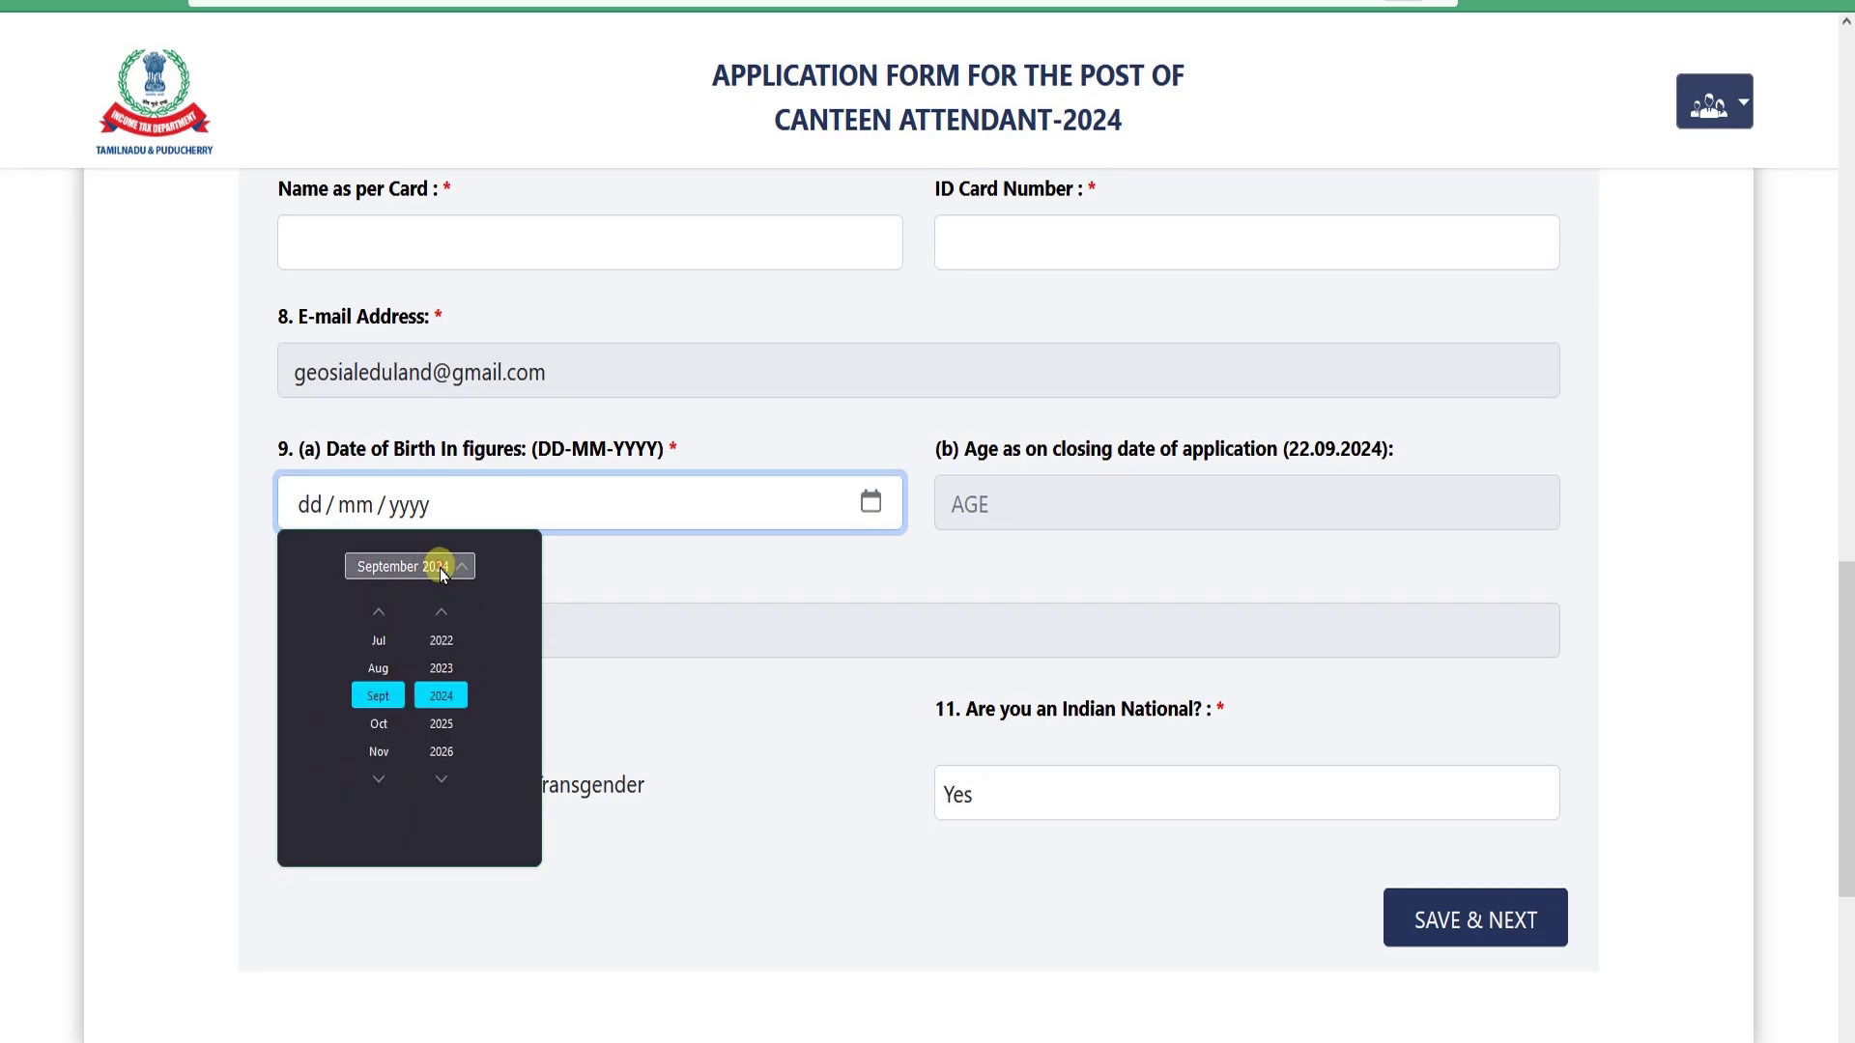
left_click(441, 614)
left_click(441, 614)
left_click(441, 615)
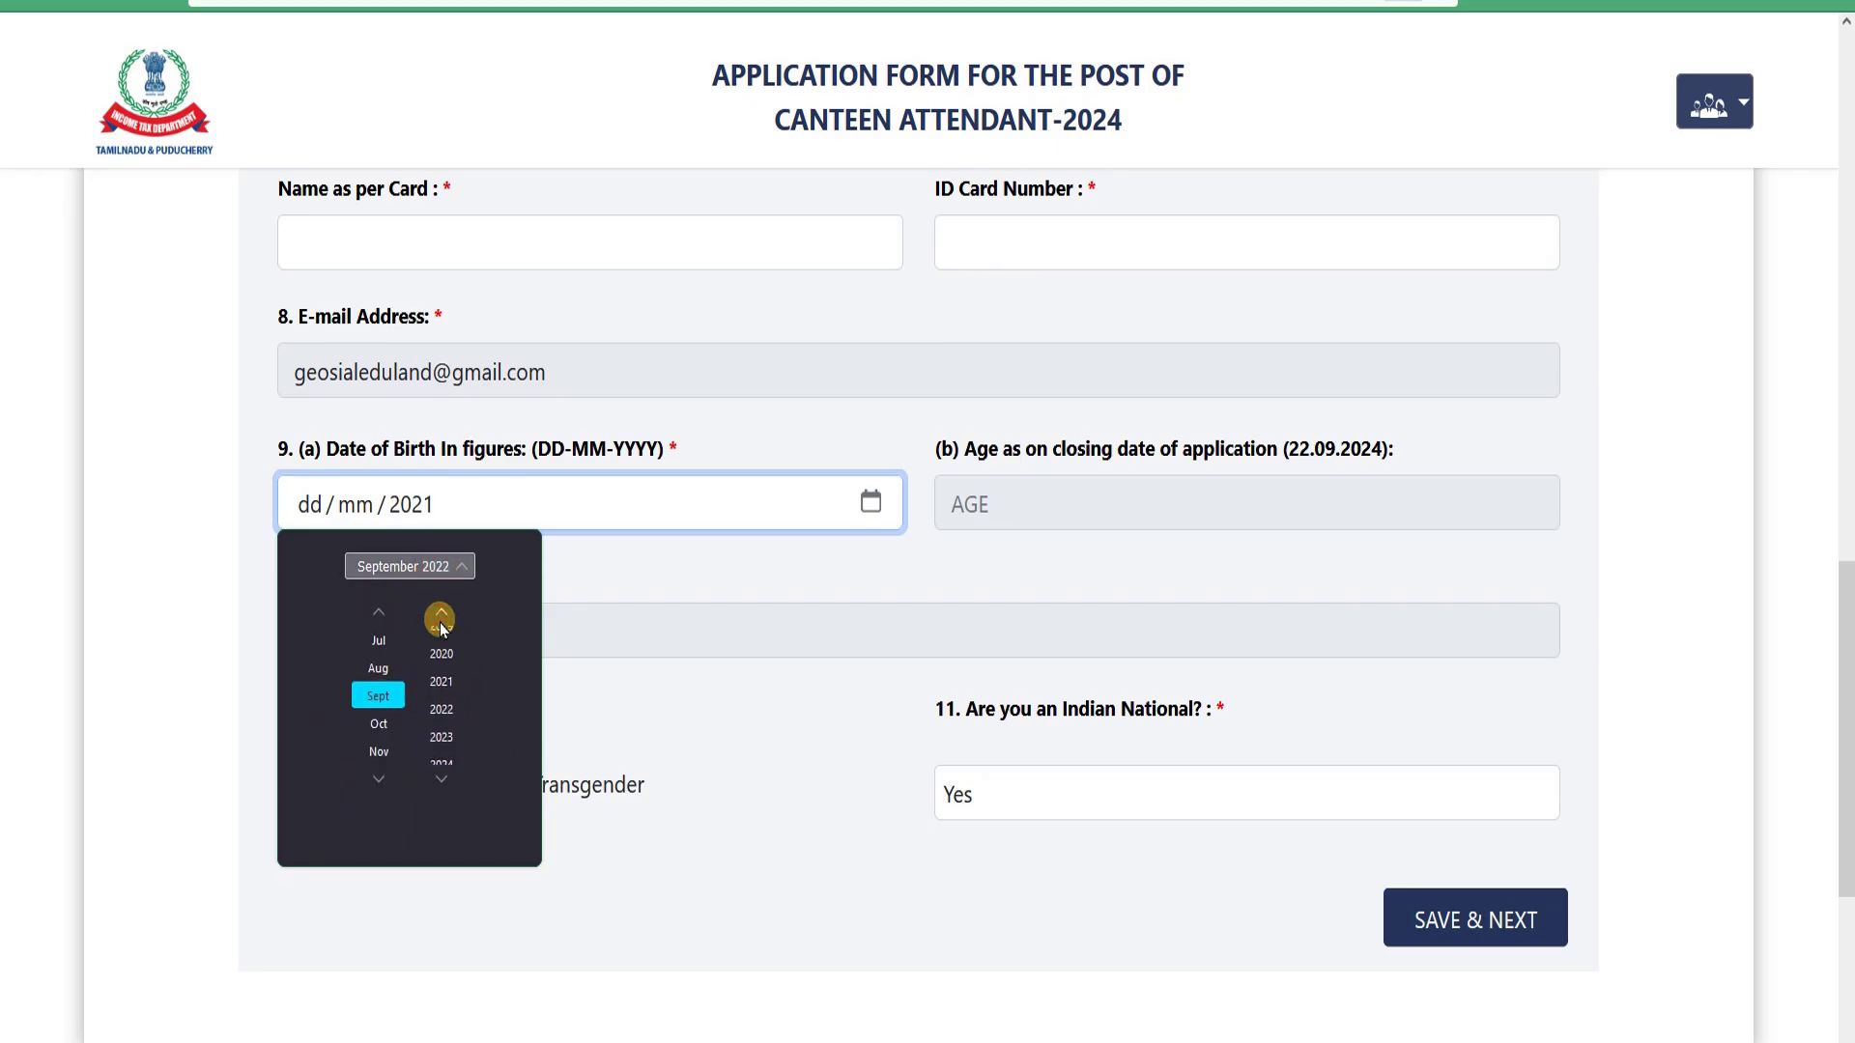
left_click(442, 615)
left_click(441, 614)
left_click(441, 614)
left_click(440, 615)
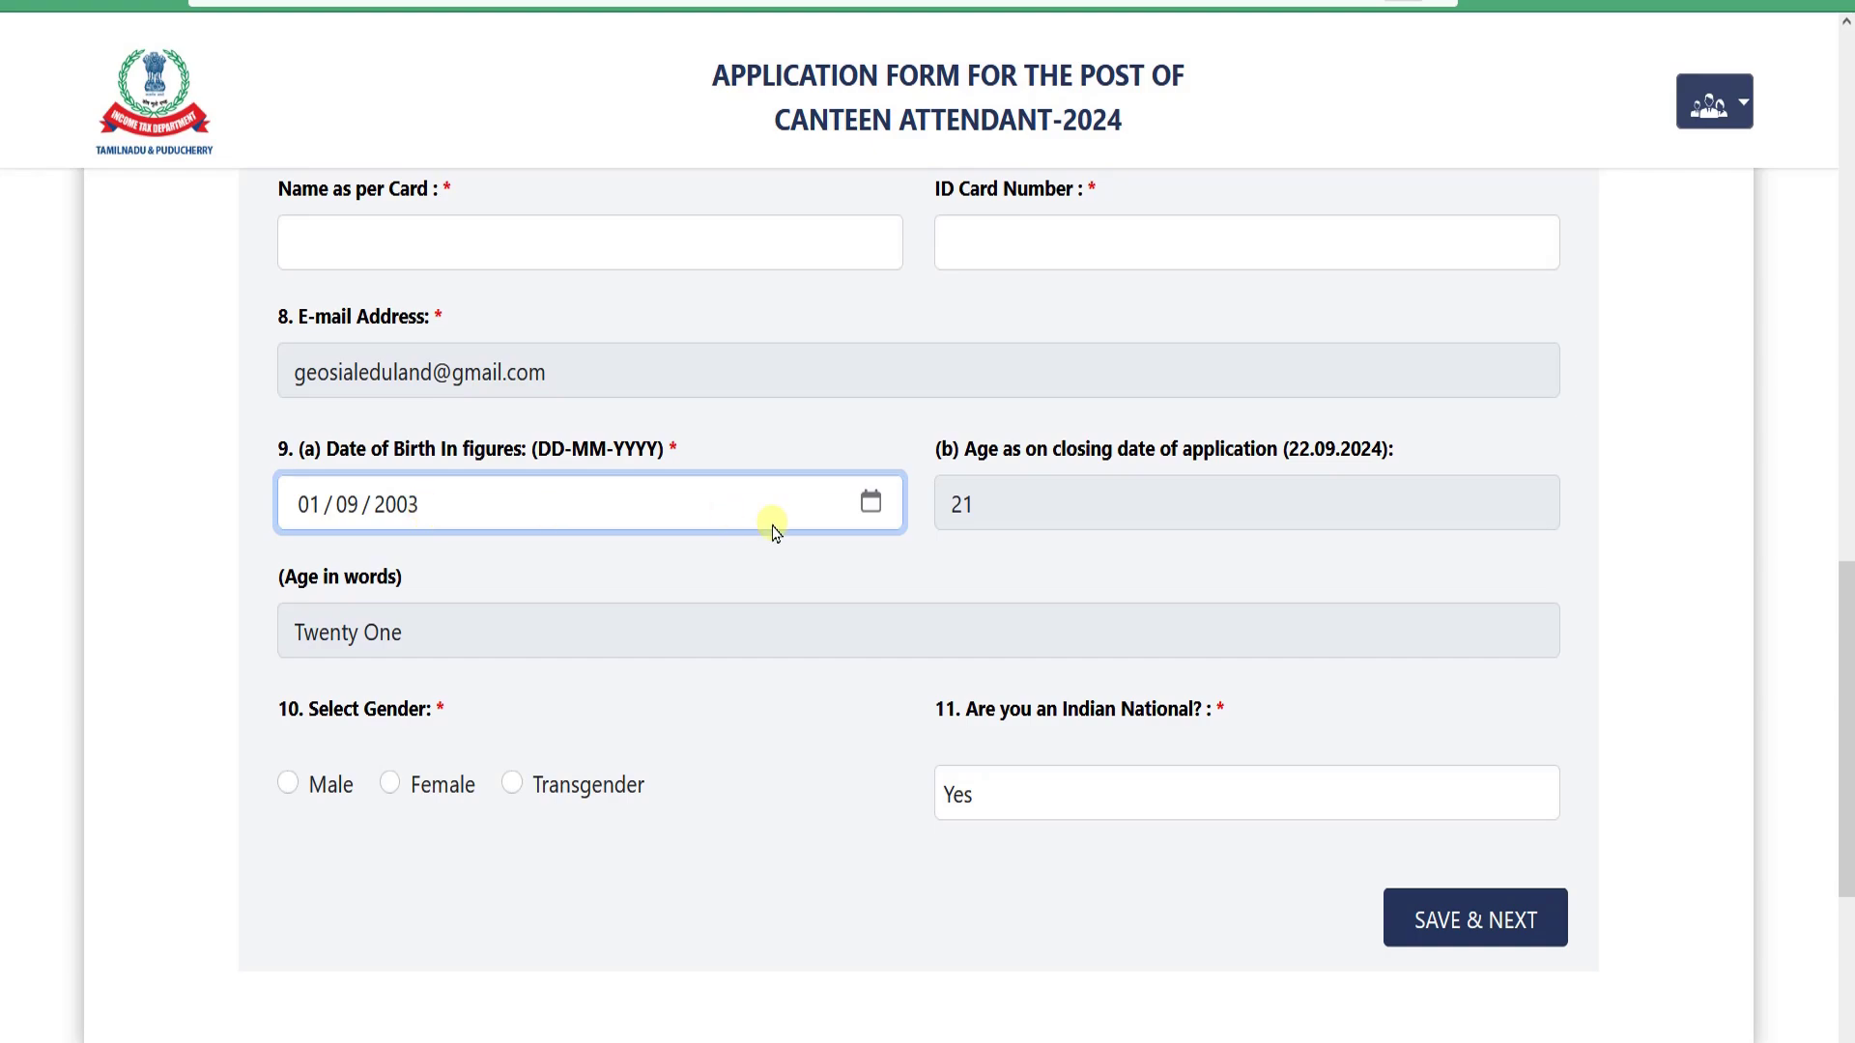
left_click_drag(988, 507, 944, 507)
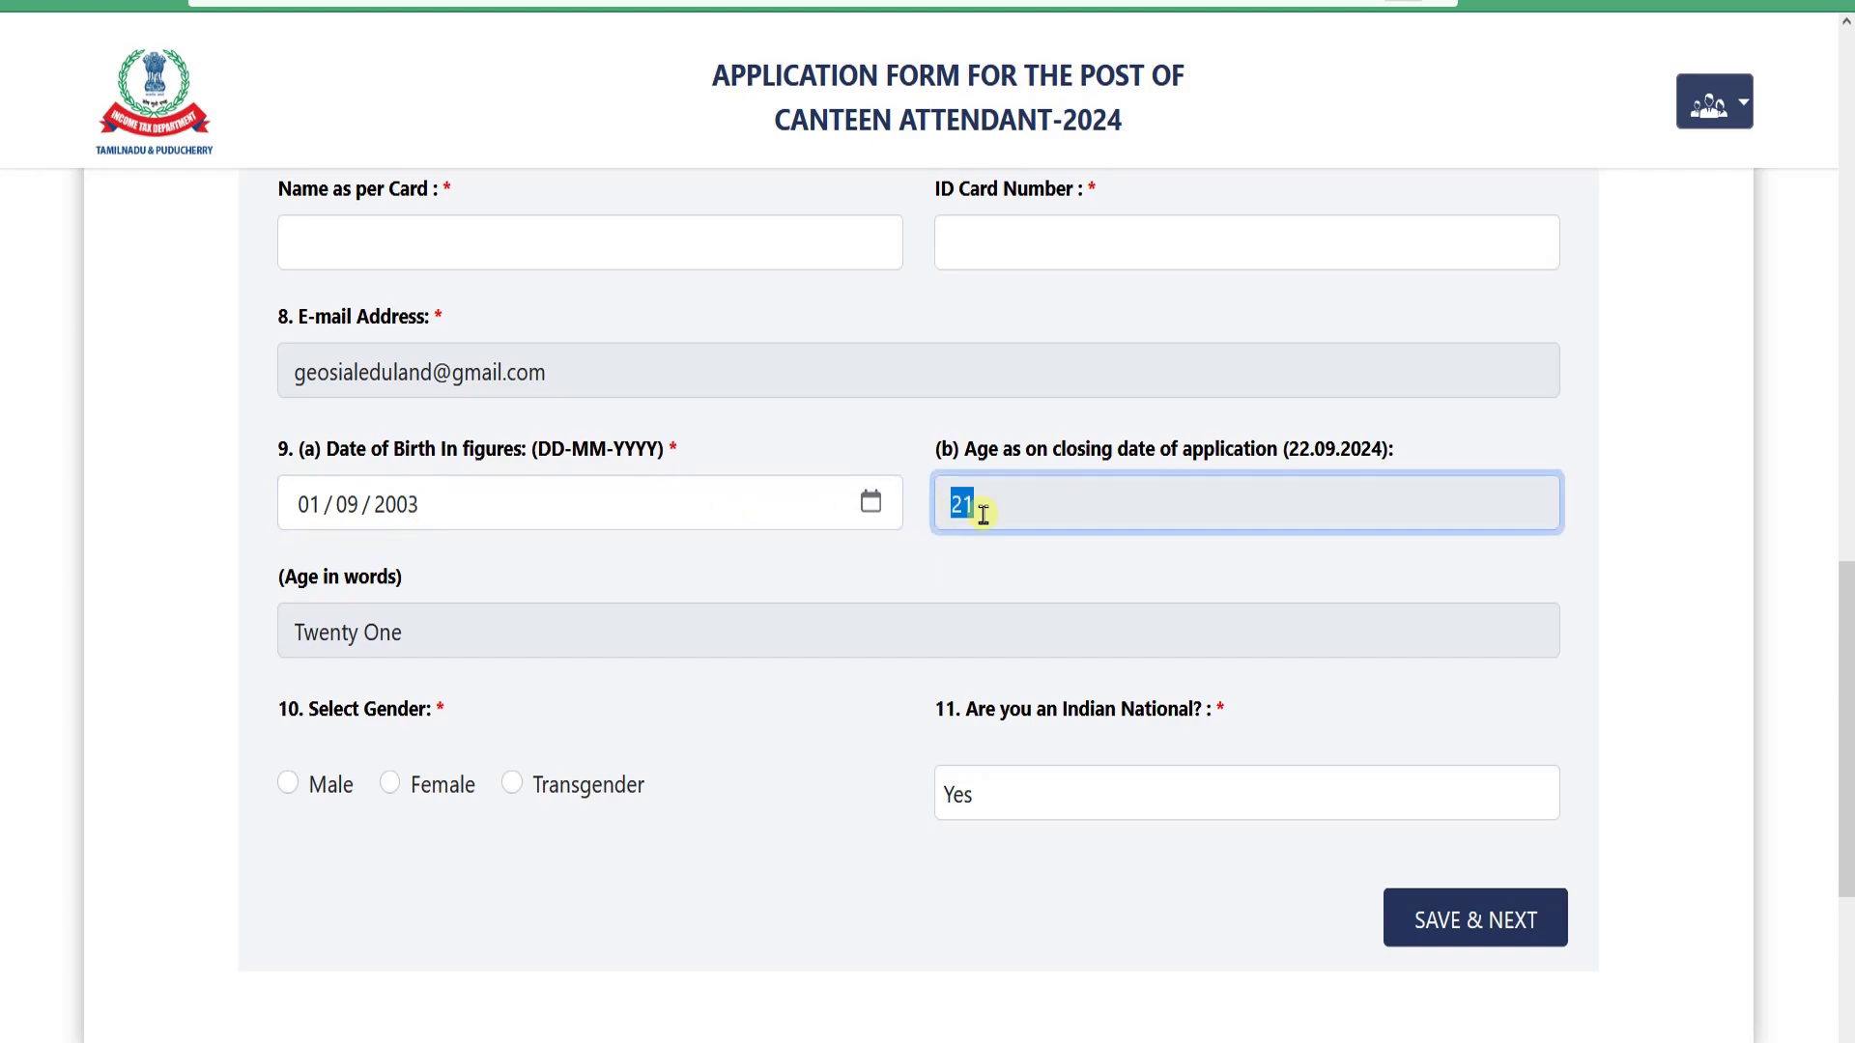
left_click(983, 512)
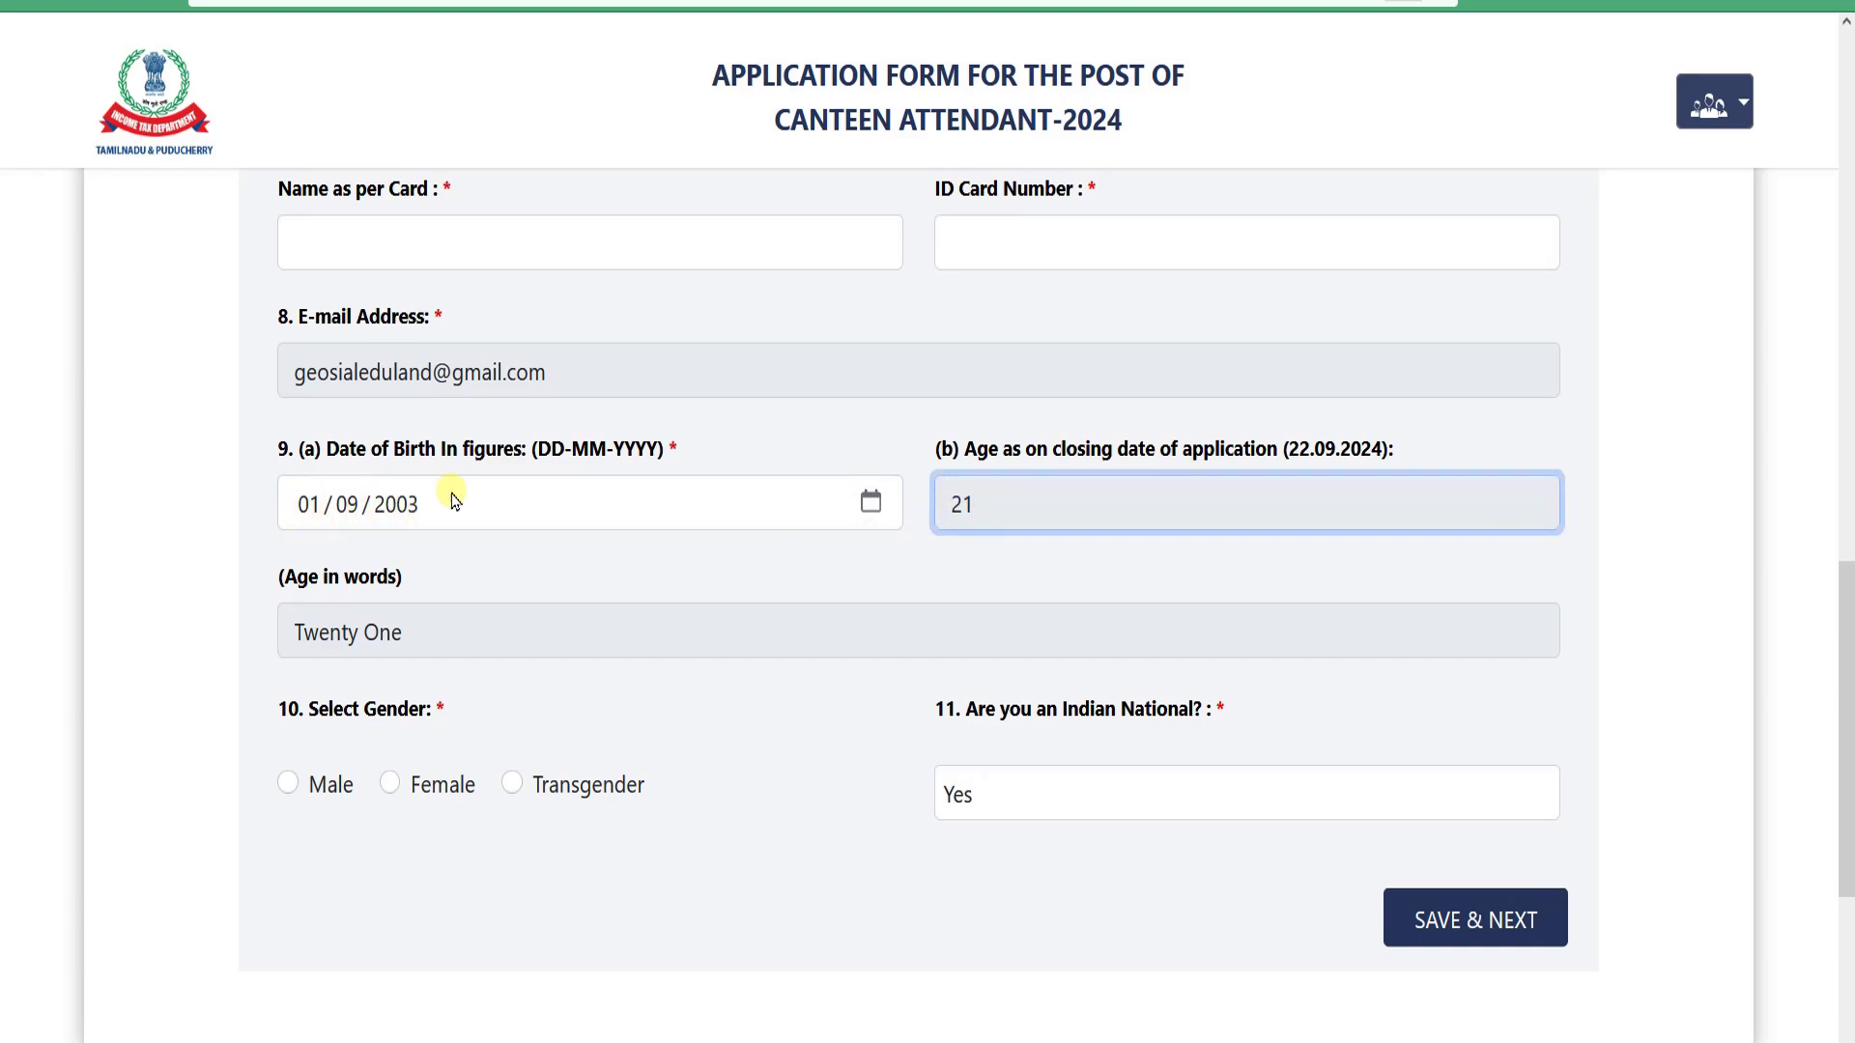
- Choose Male as gender and keep Indian National set to Yes
scroll(763, 608, "down", 2)
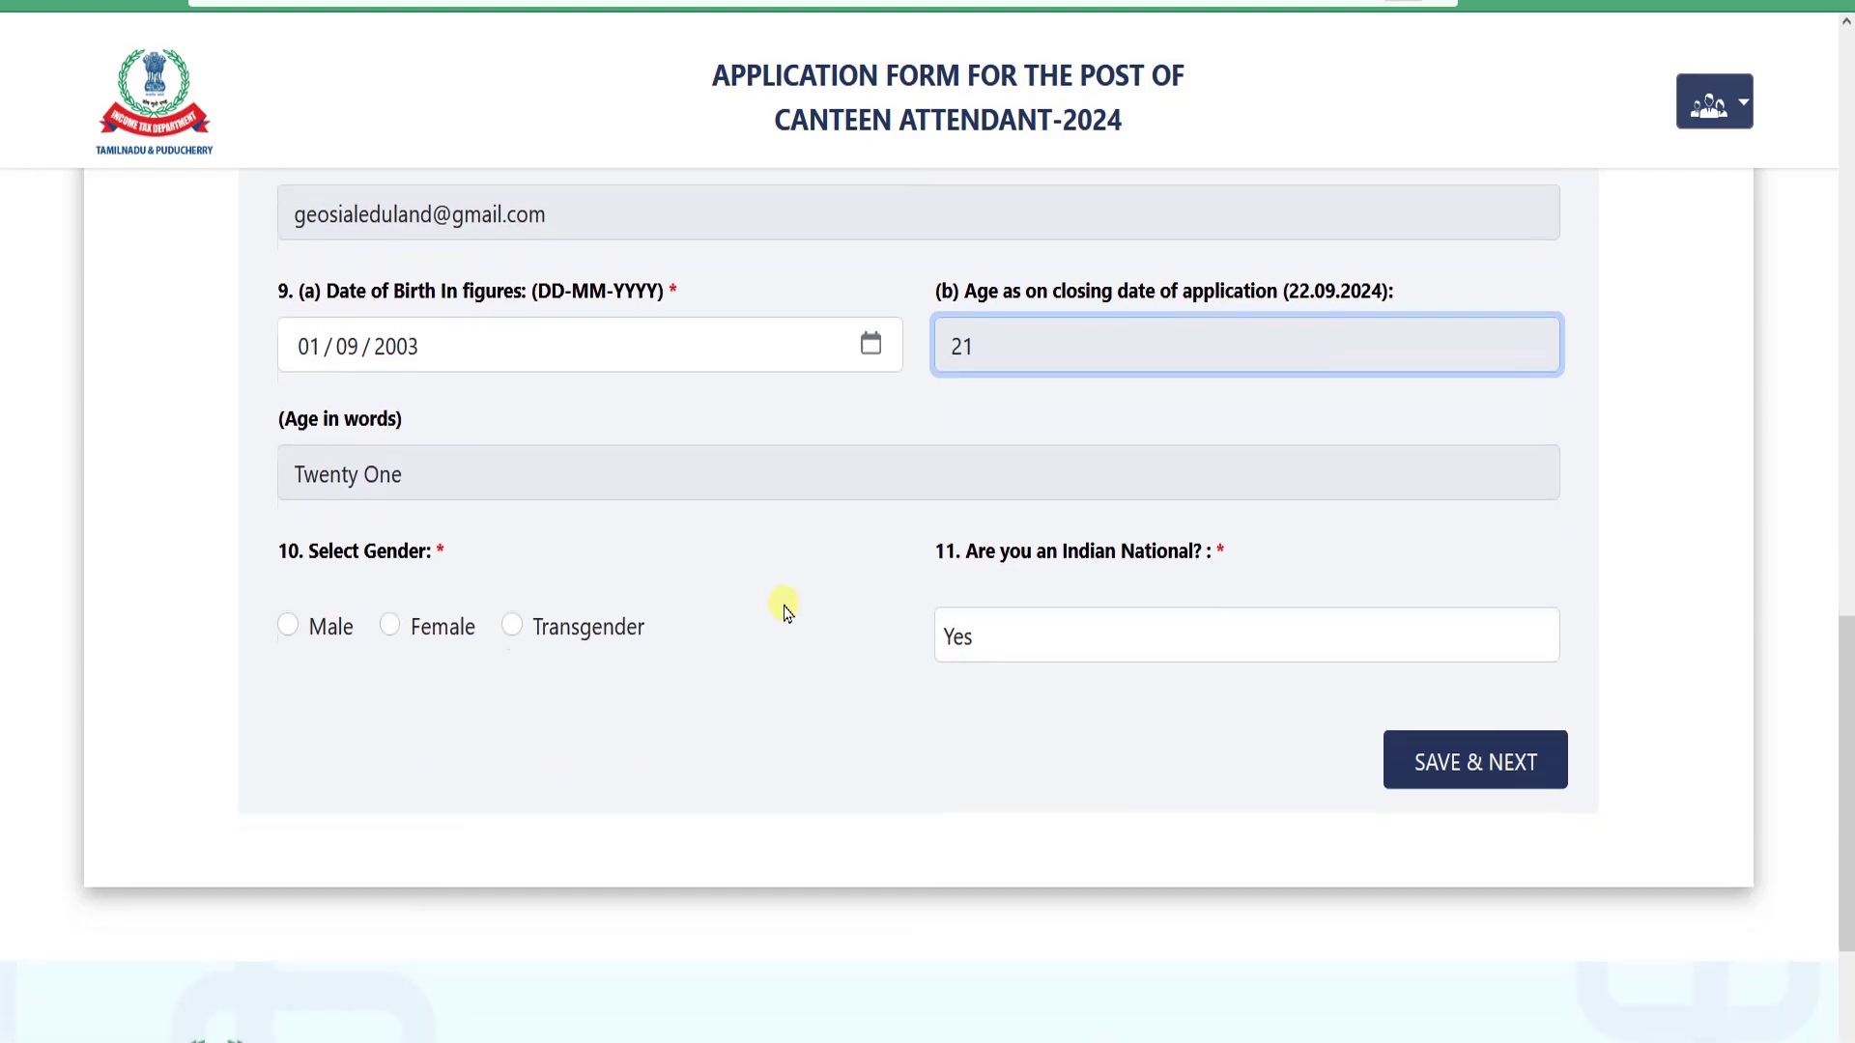
left_click_drag(397, 485, 290, 465)
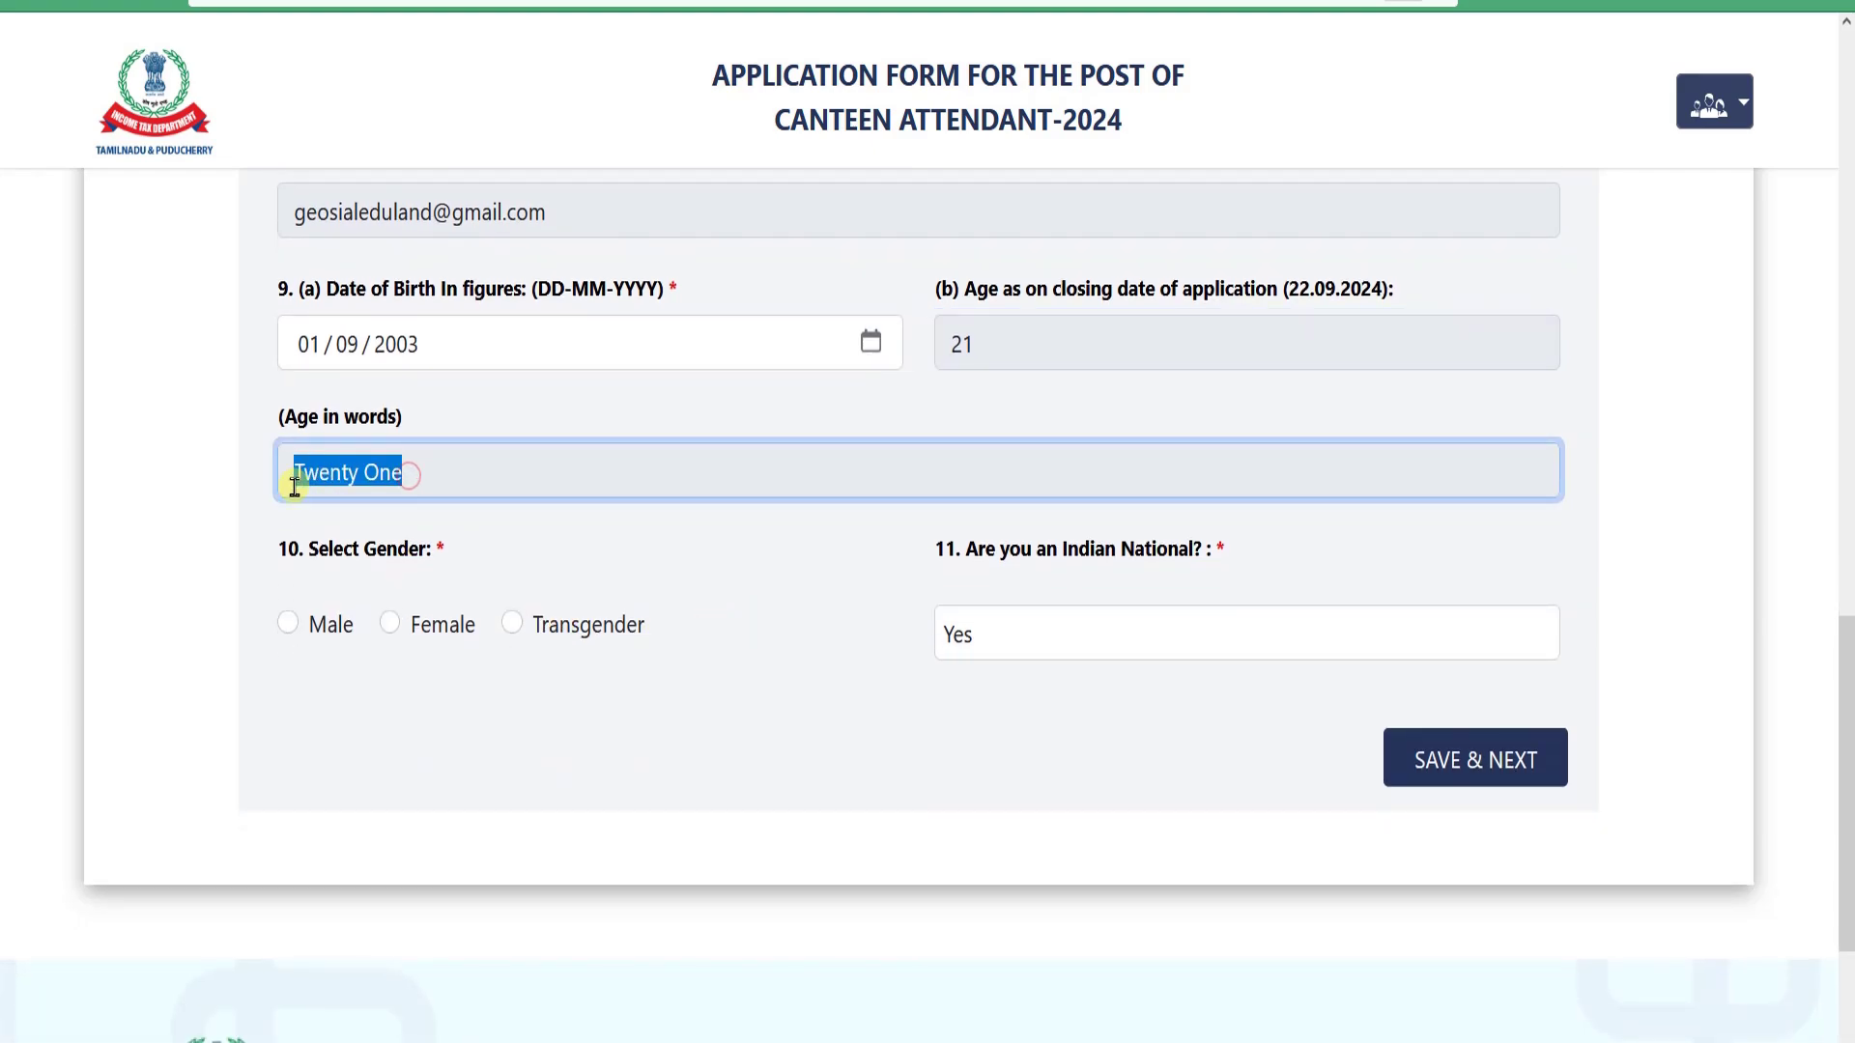
left_click(481, 489)
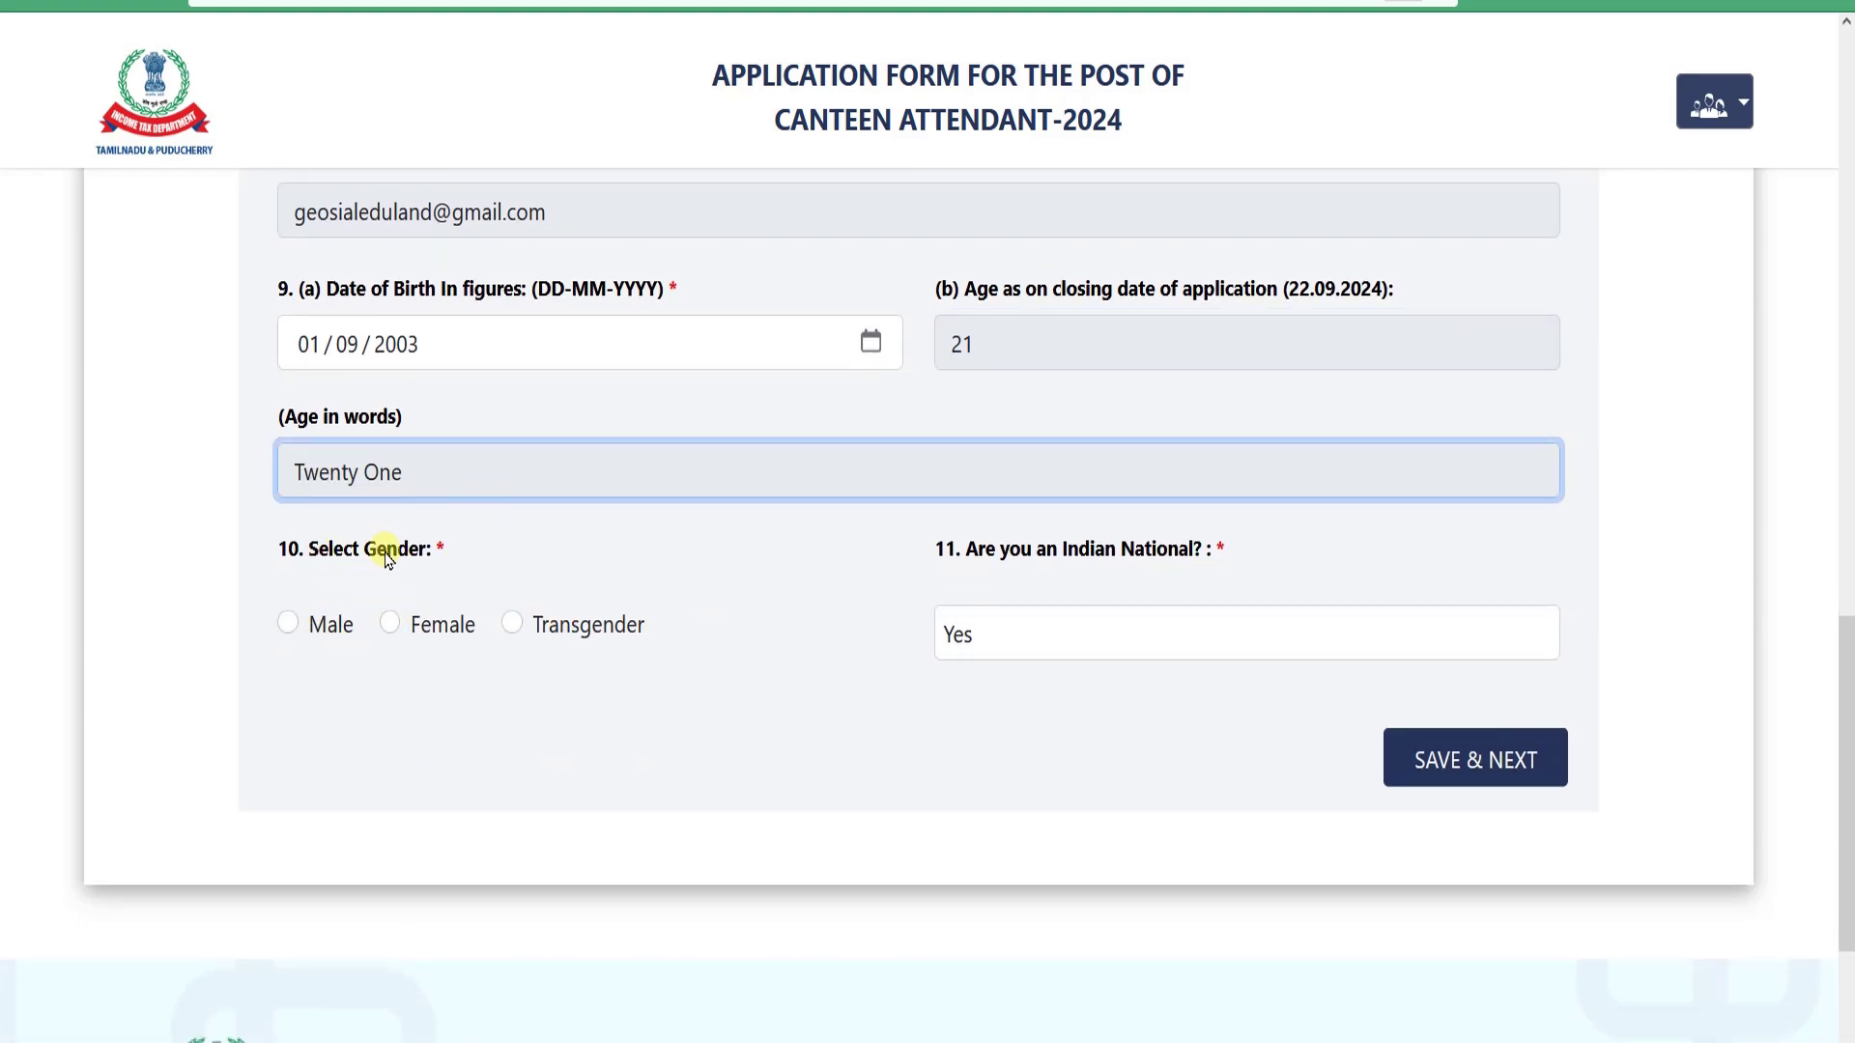
left_click(289, 632)
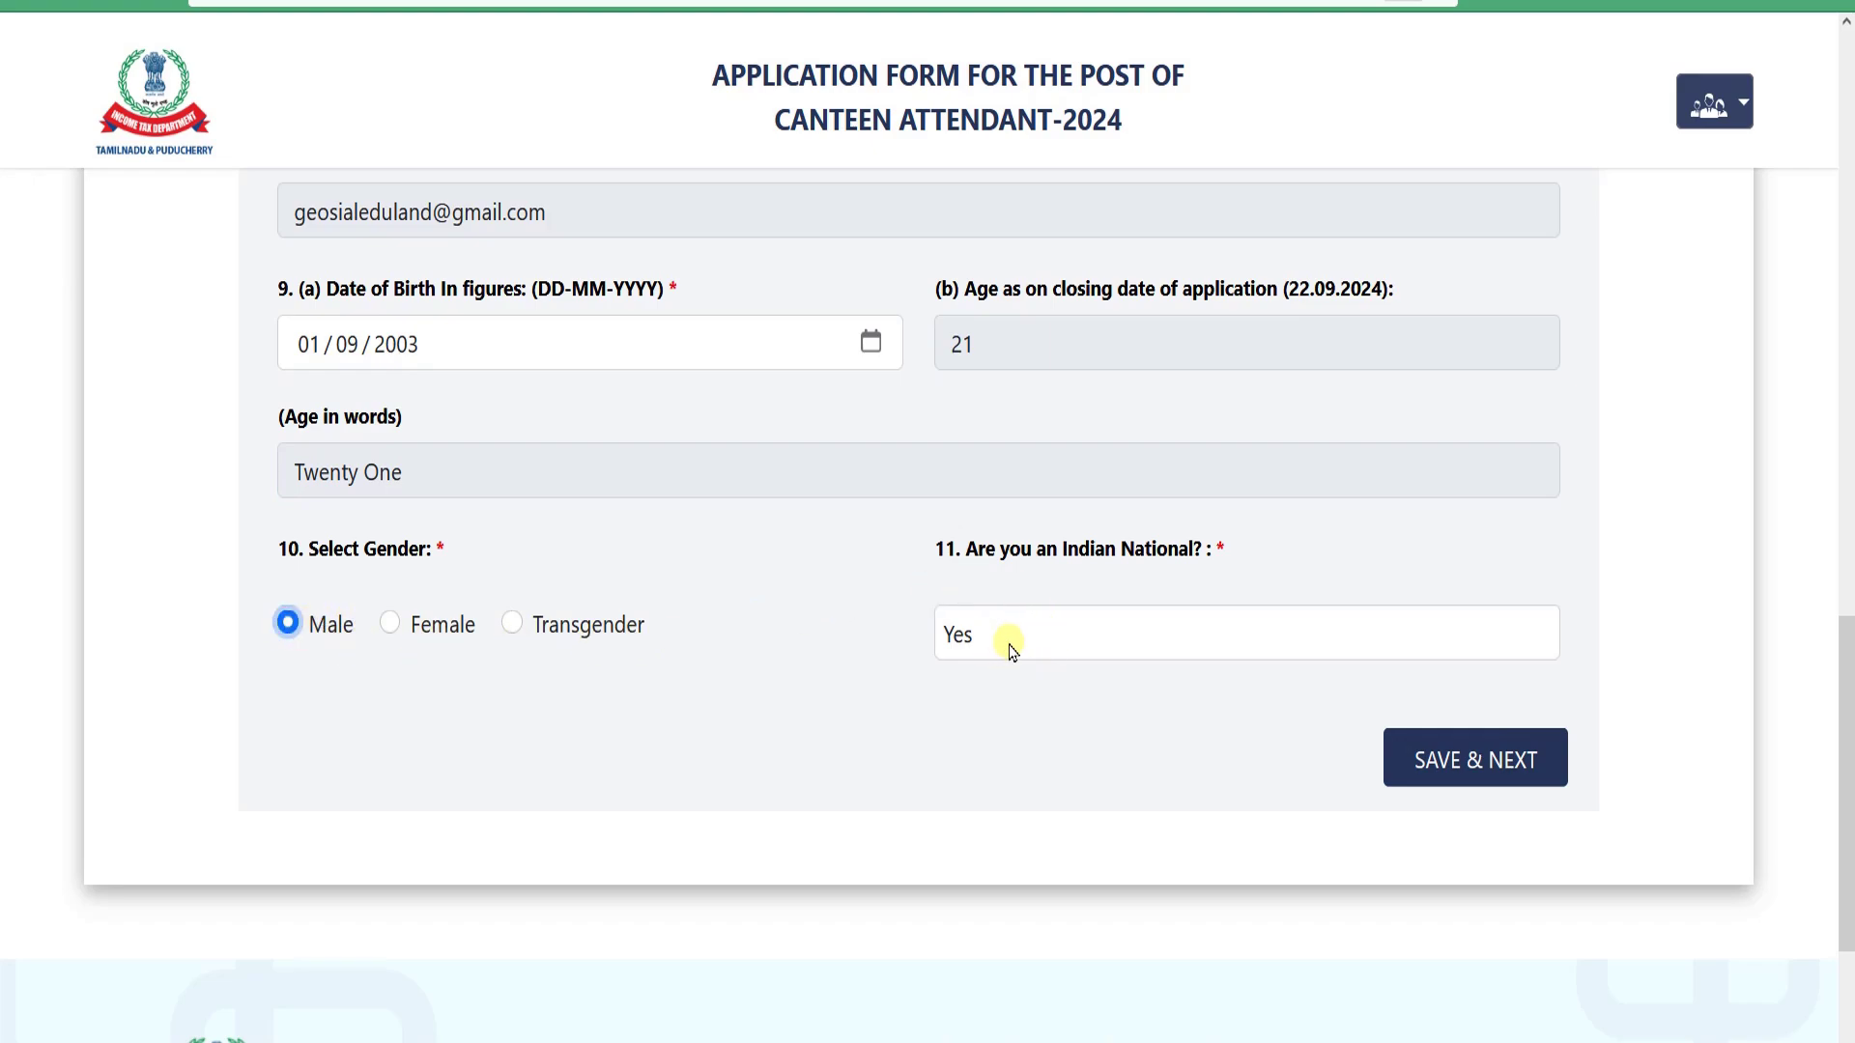
left_click(1079, 645)
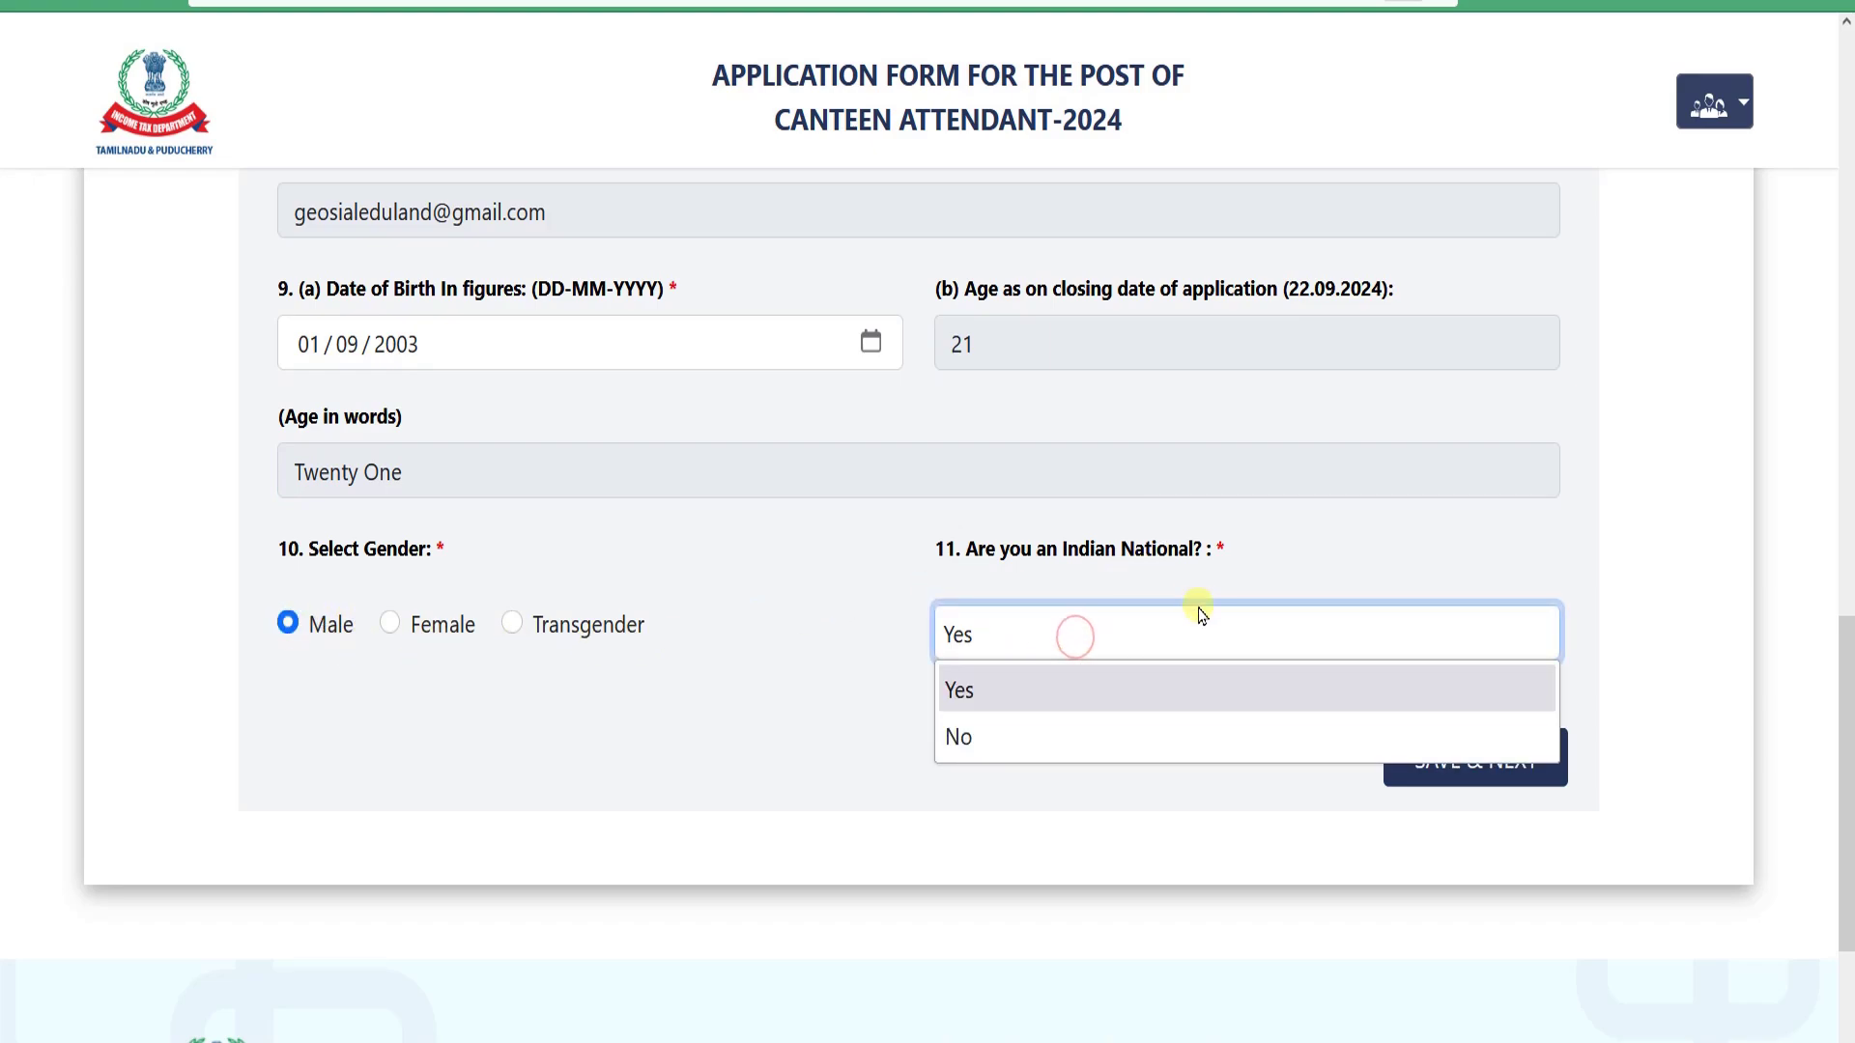
left_click(981, 698)
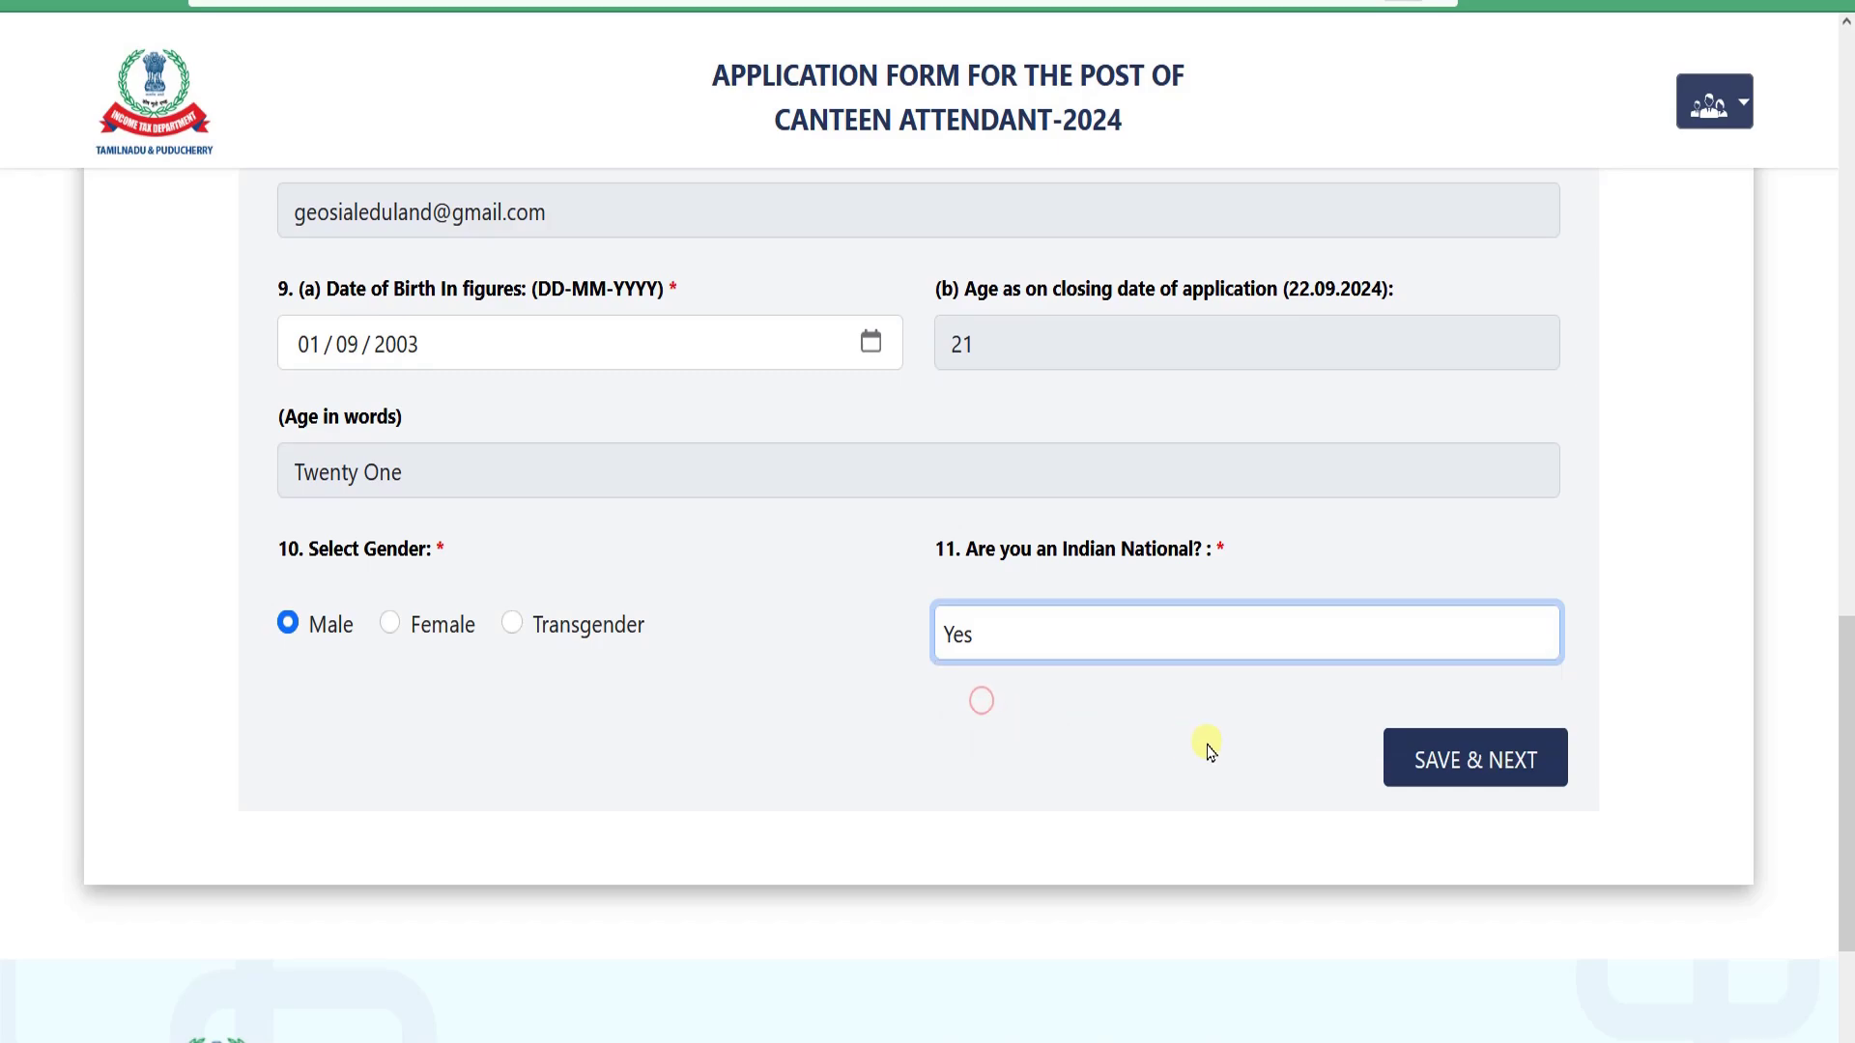
- Return to the top of Step 1 and type the applicant's name
left_click(1509, 763)
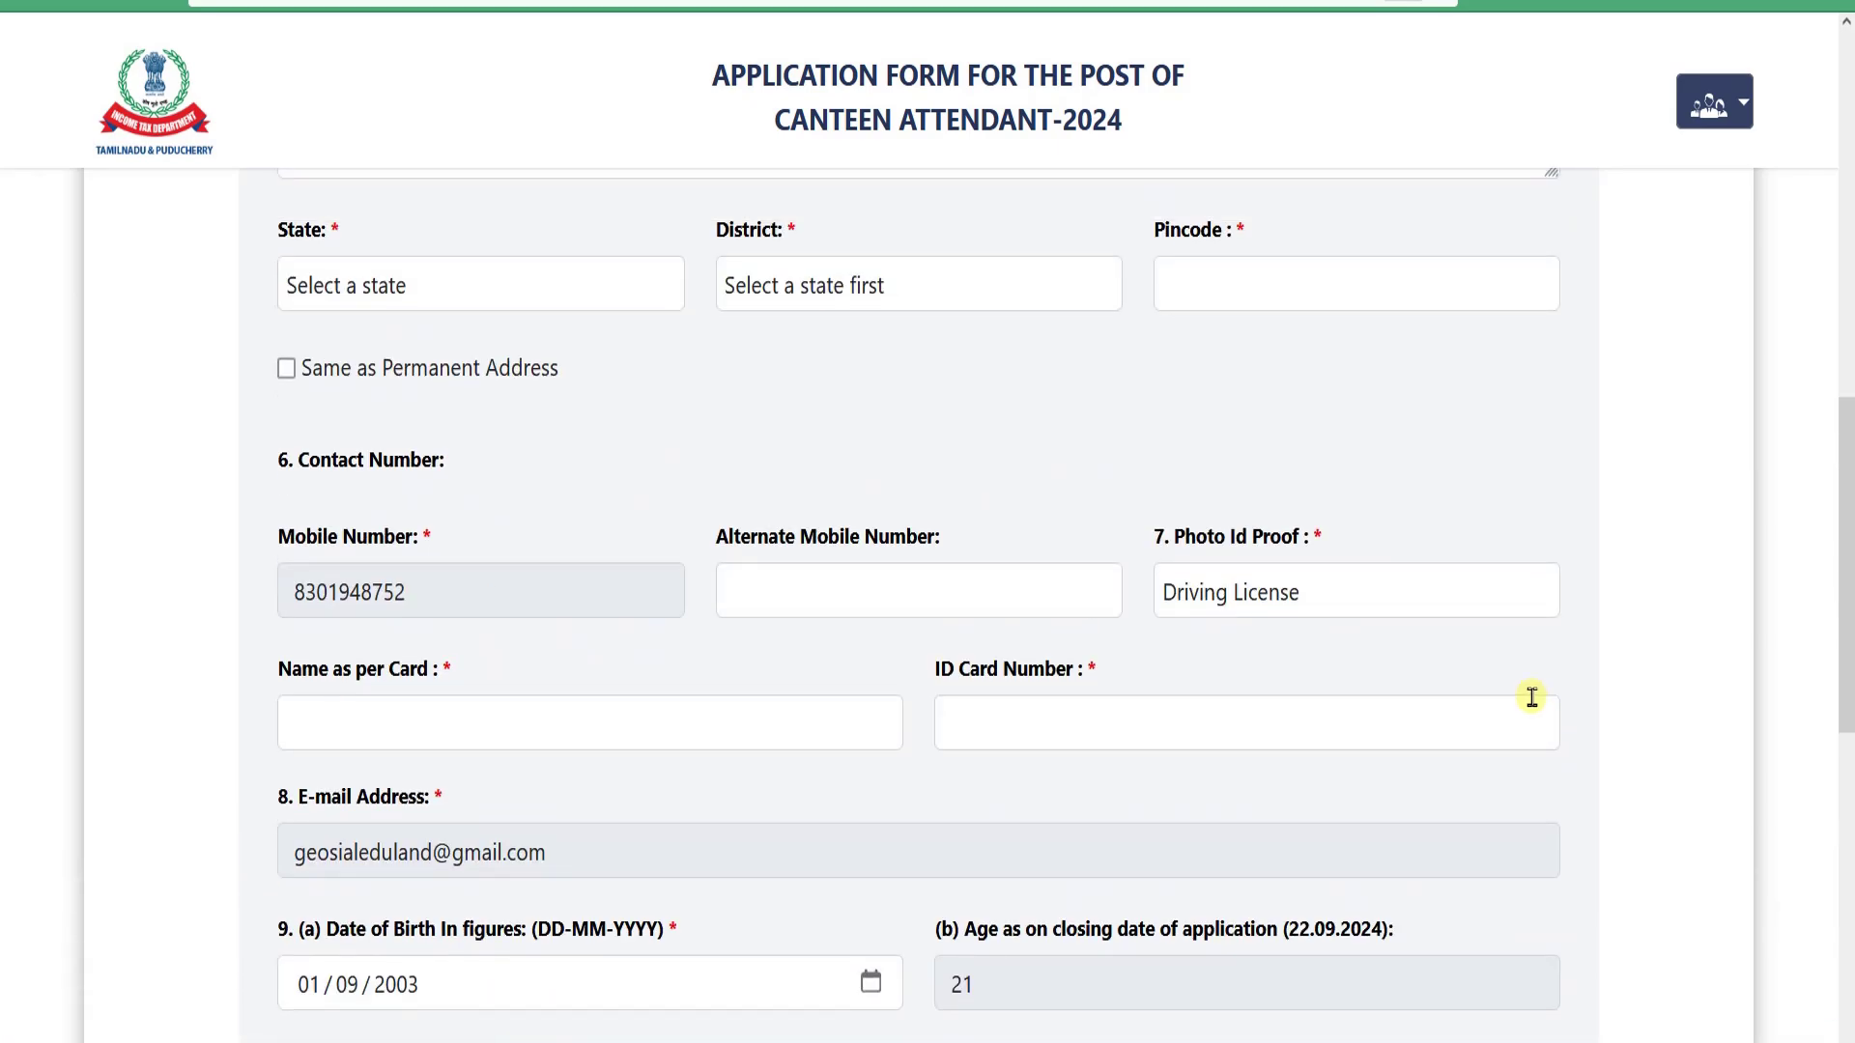
scroll(966, 565, "down", 2)
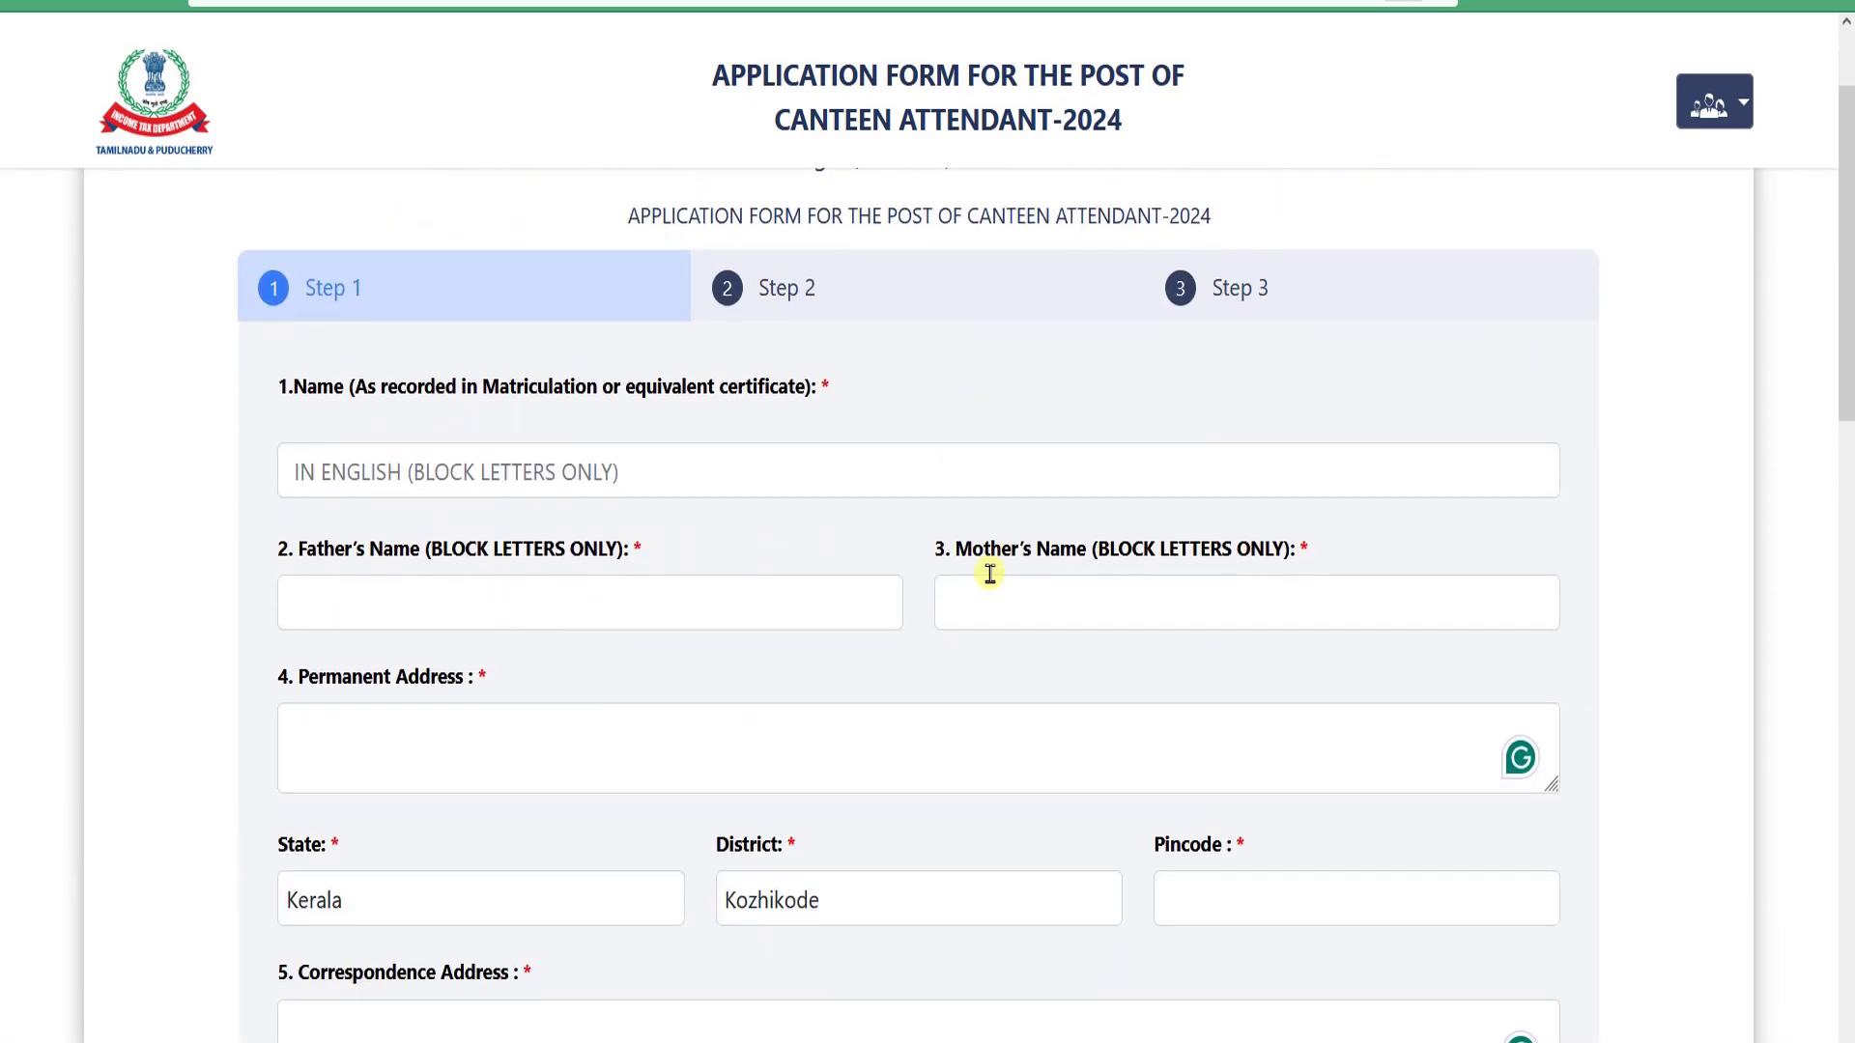
left_click(482, 473)
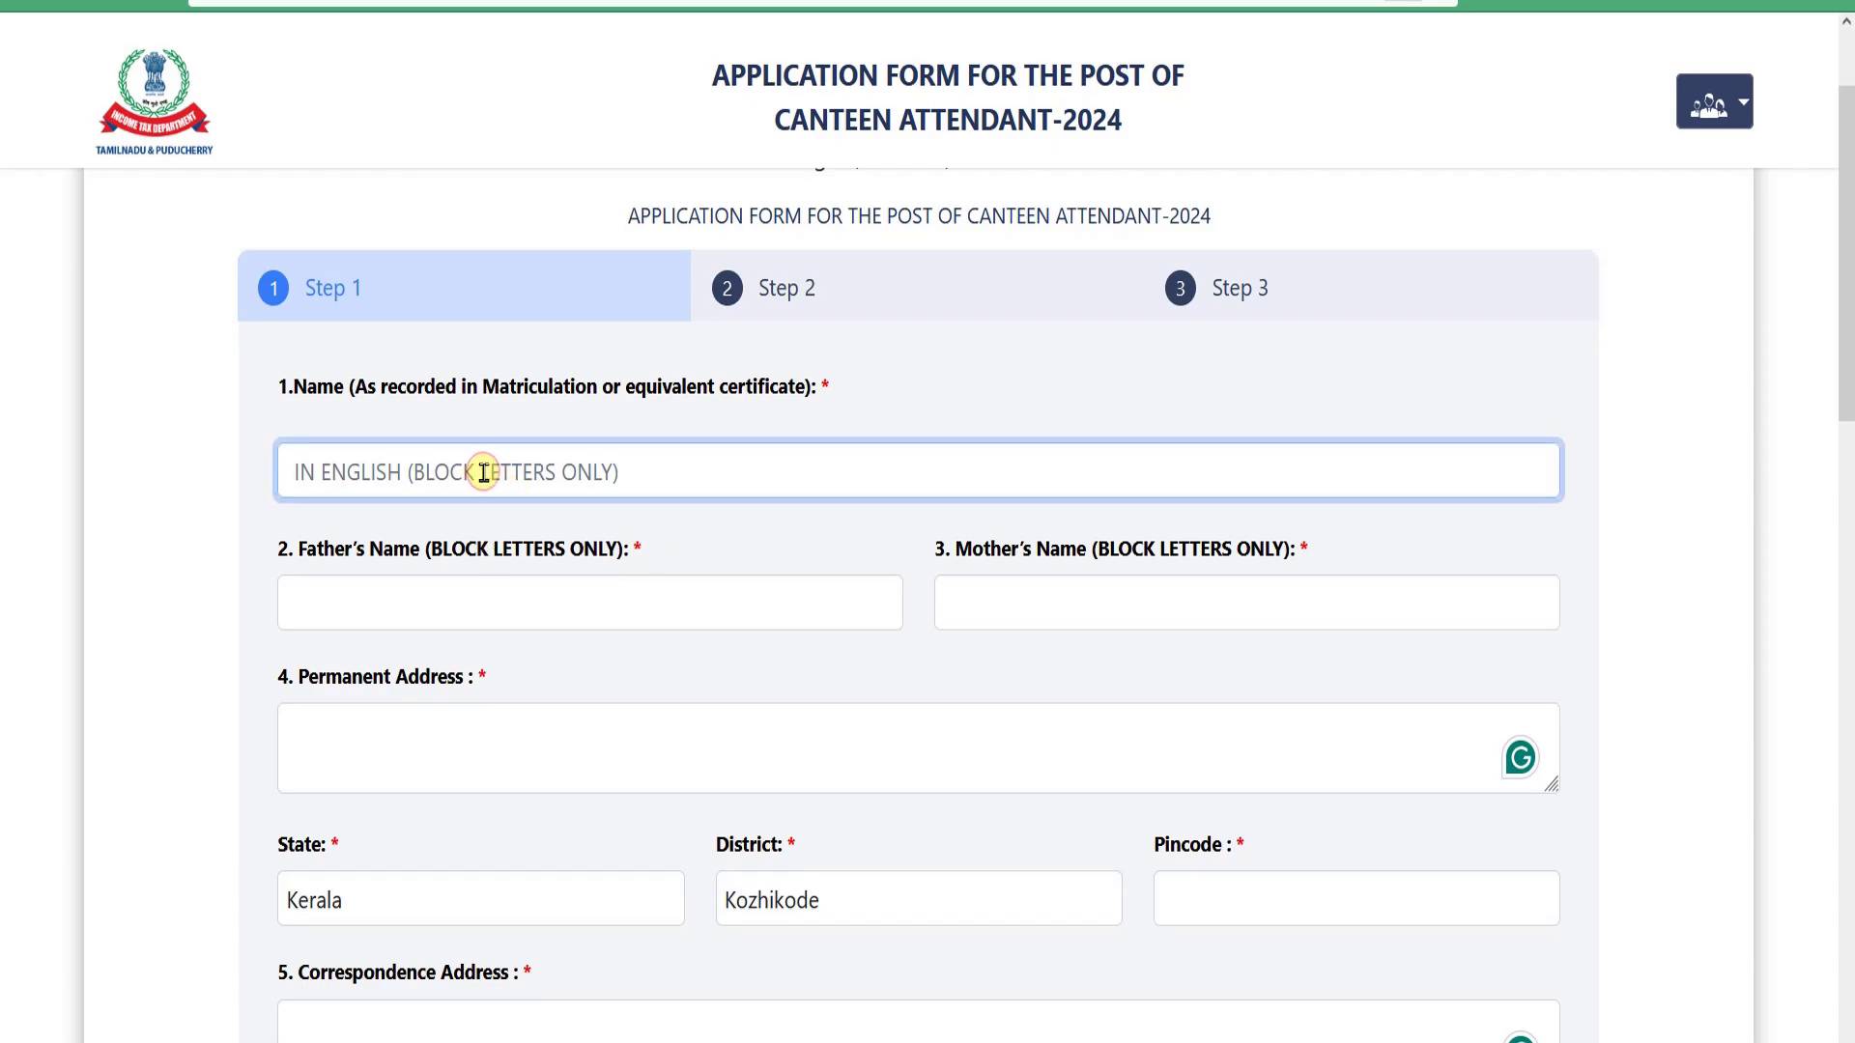
type("RETRET")
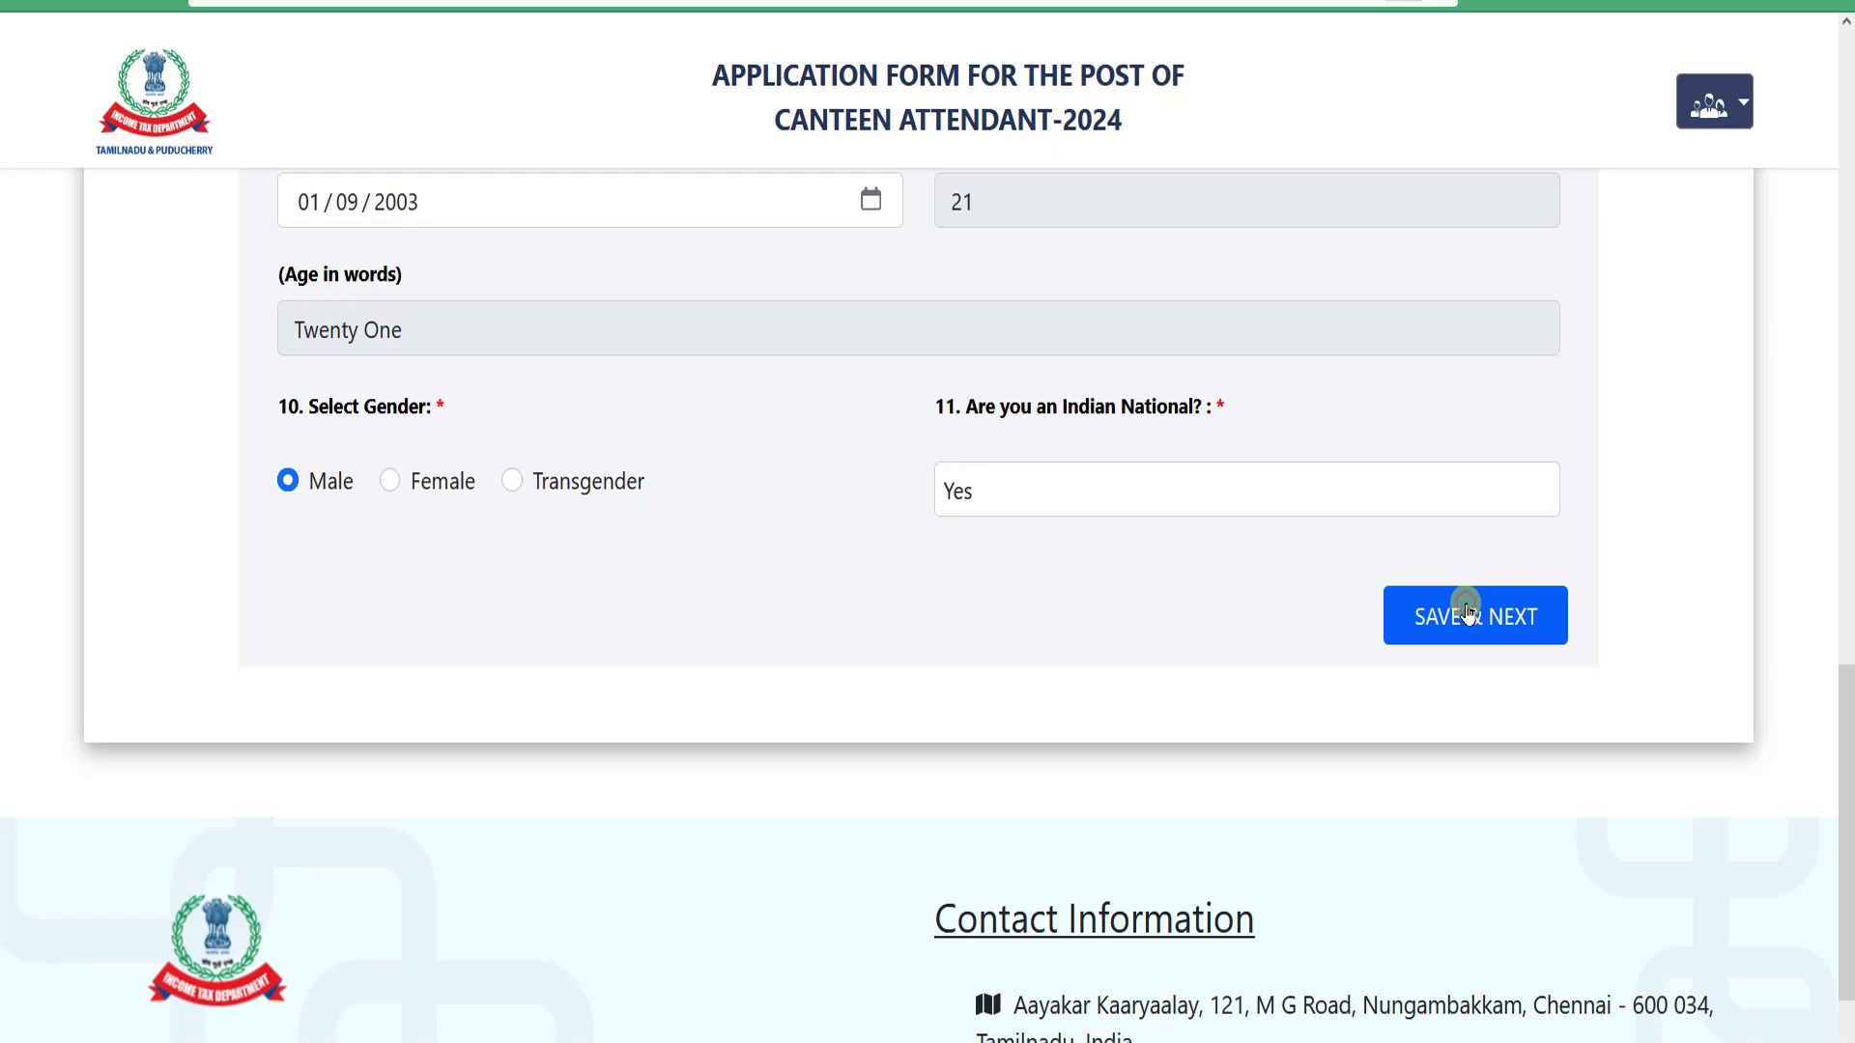
- Save Step 1 and highlight the opening Step 2 instruction points
left_click(1467, 611)
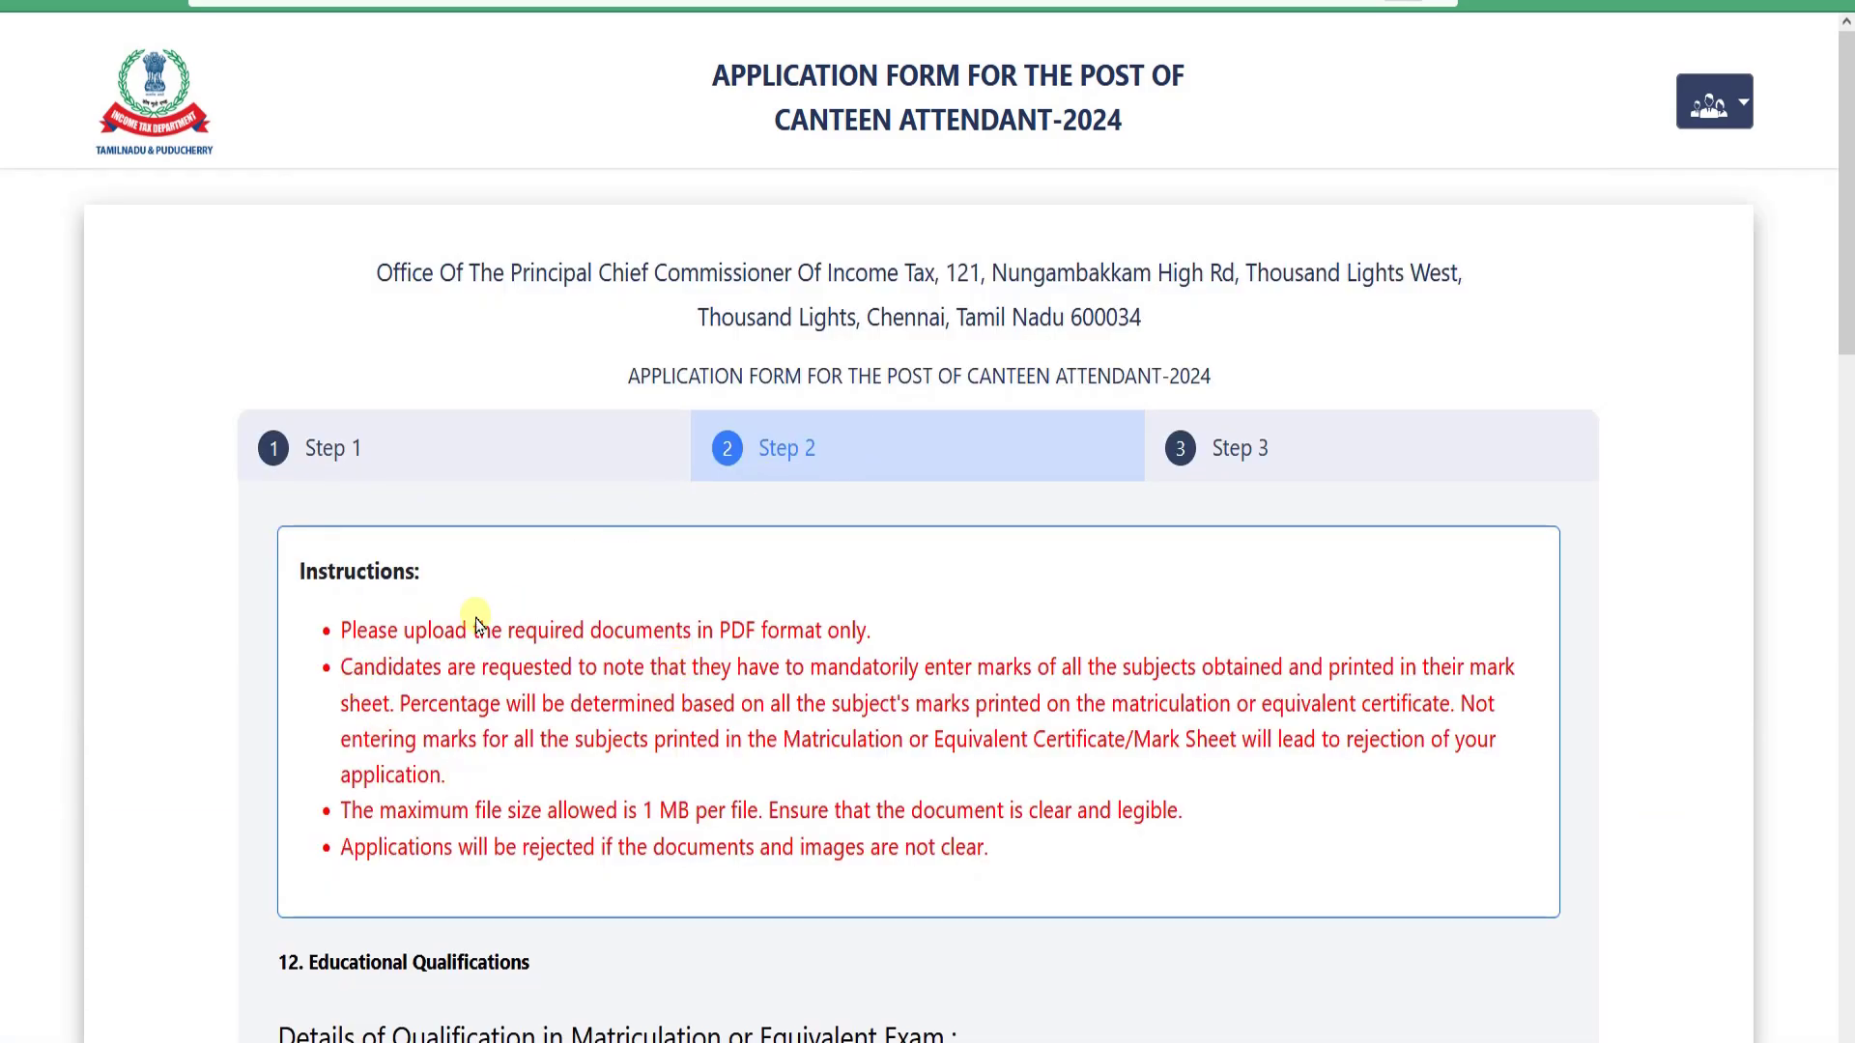
left_click_drag(344, 630, 925, 811)
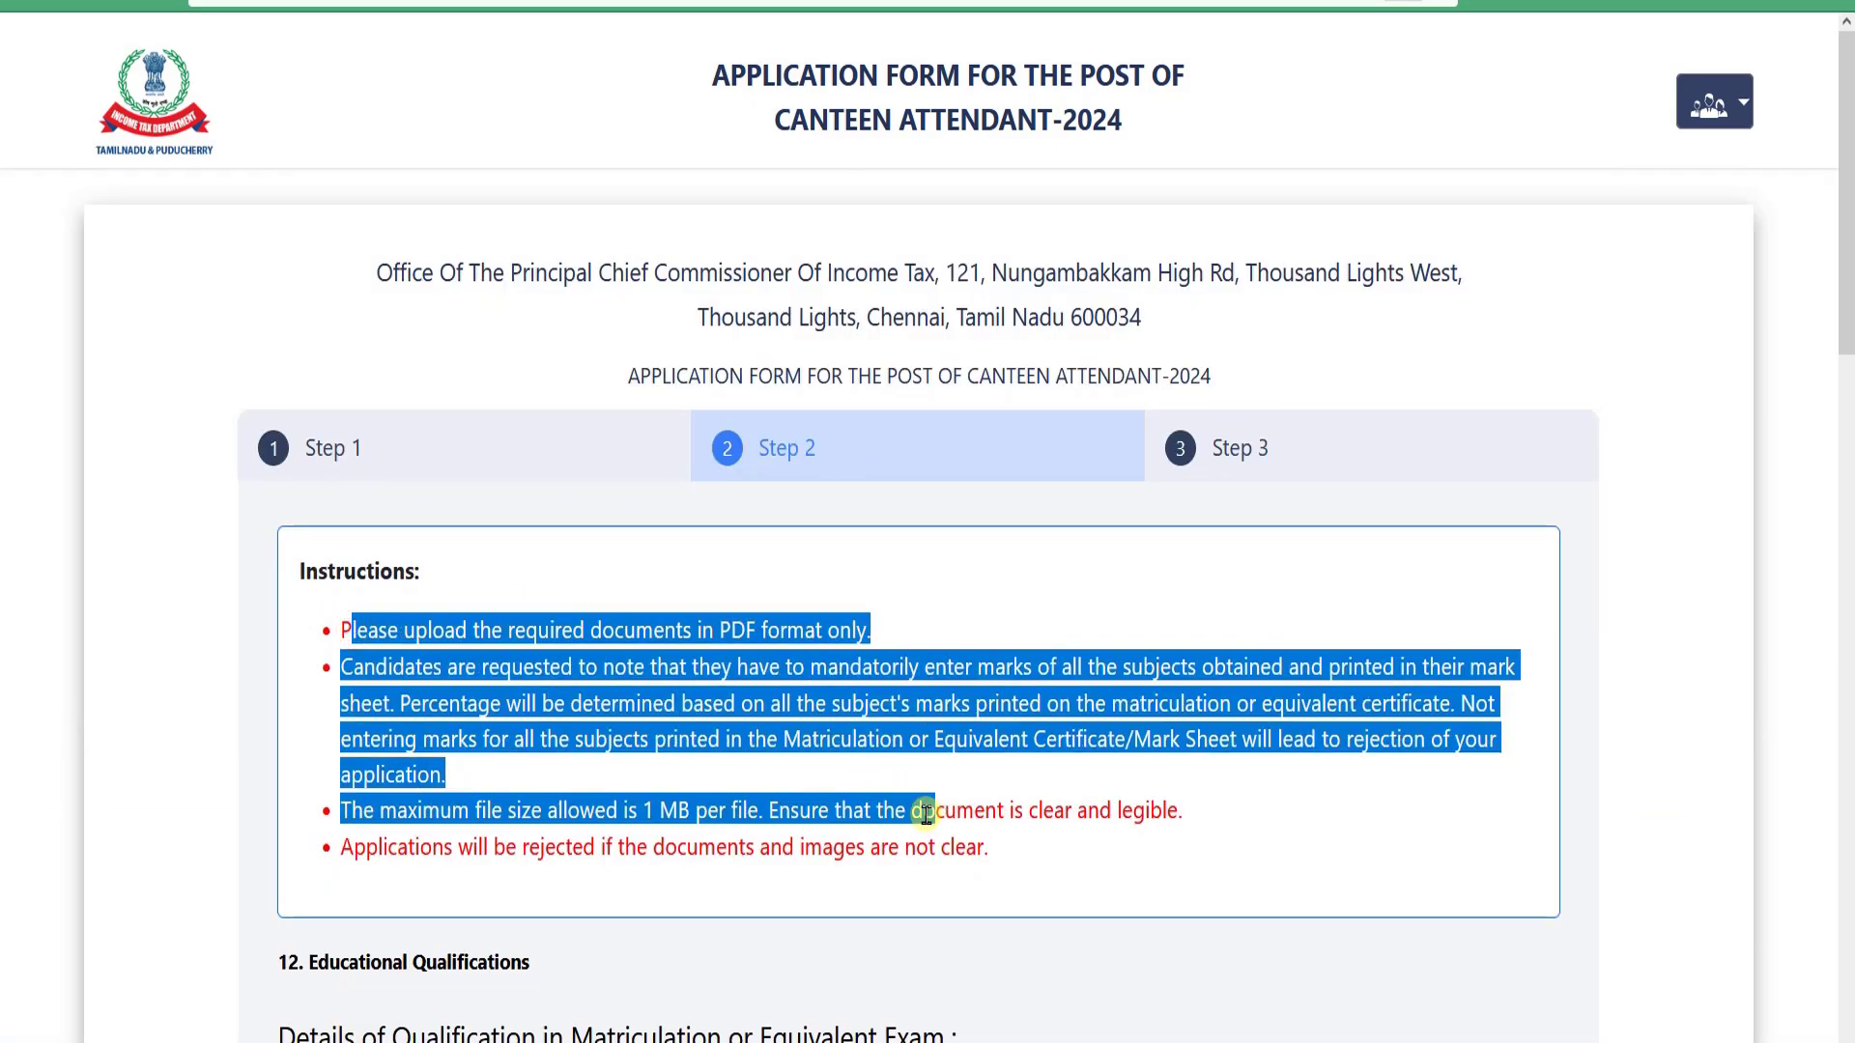
left_click(925, 812)
left_click_drag(638, 630, 819, 630)
left_click(819, 633)
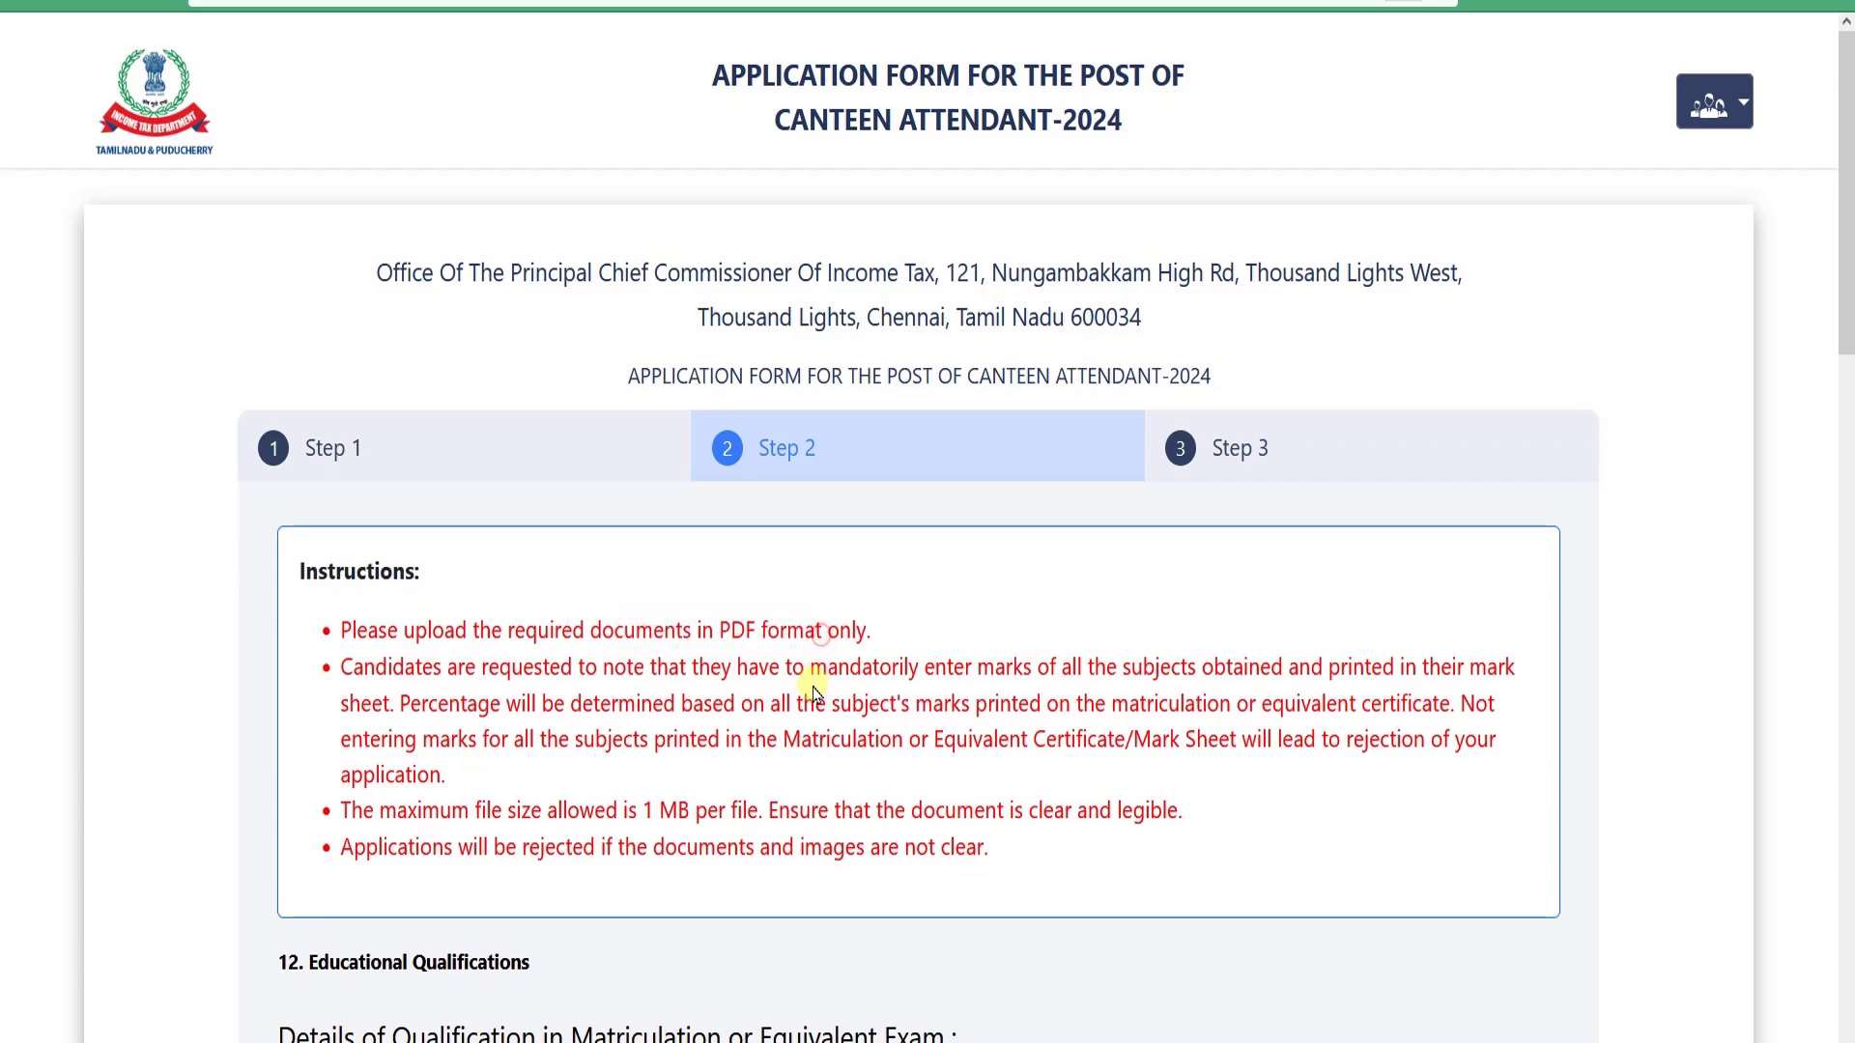
- Scroll to the matriculation qualification details and focus the Name of the Board field
scroll(620, 641, "down", 3)
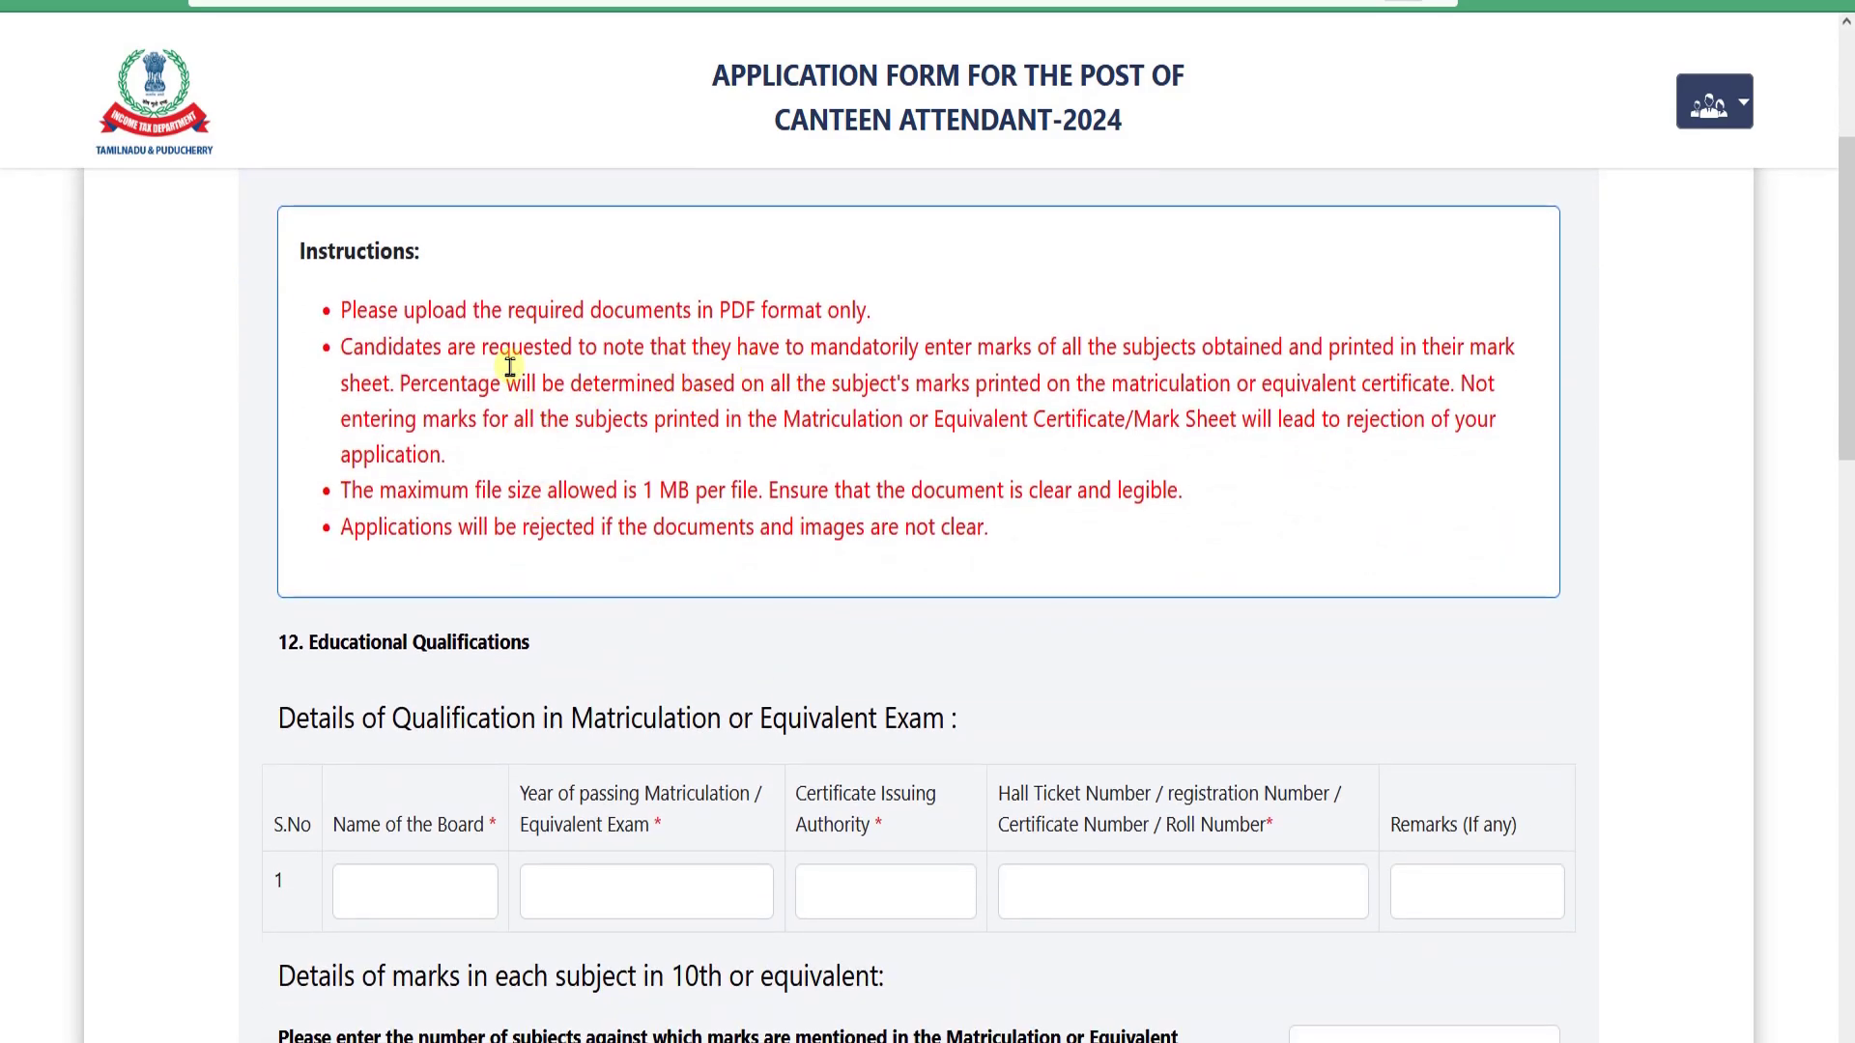
scroll(374, 474, "down", 2)
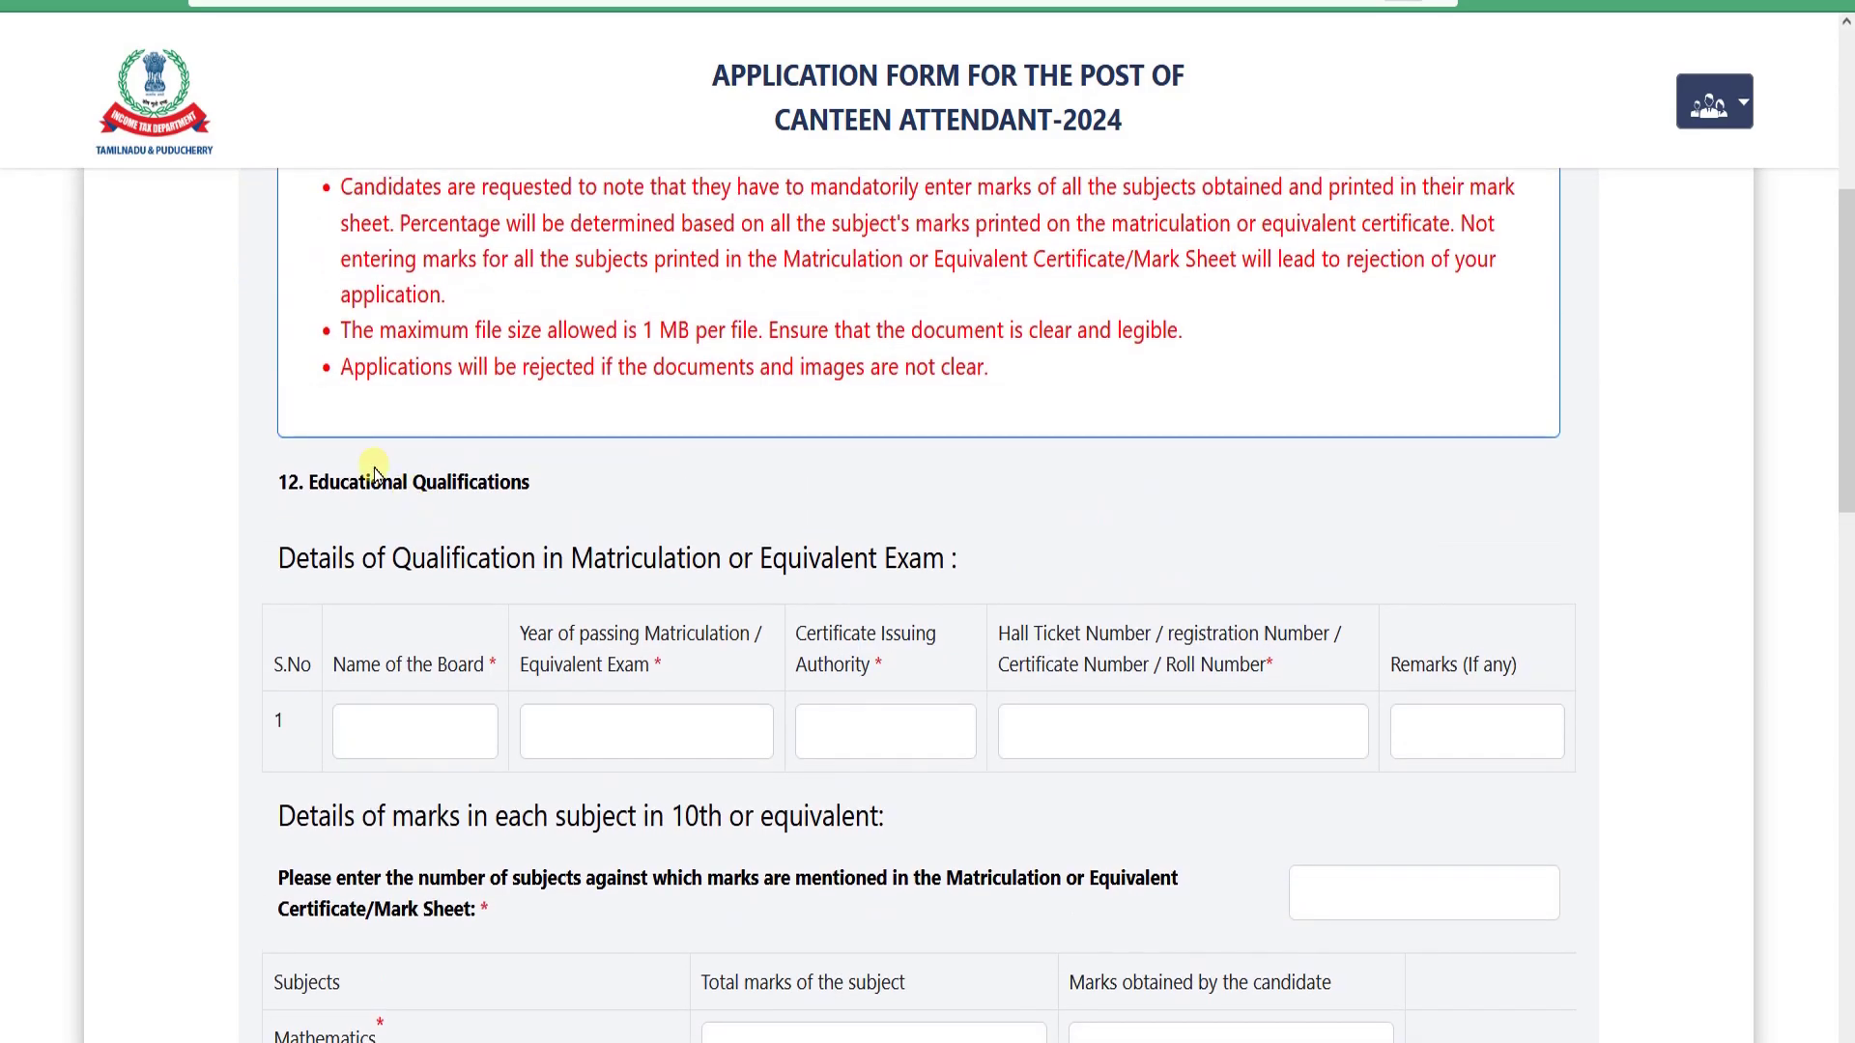
left_click_drag(318, 483, 560, 480)
left_click(553, 478)
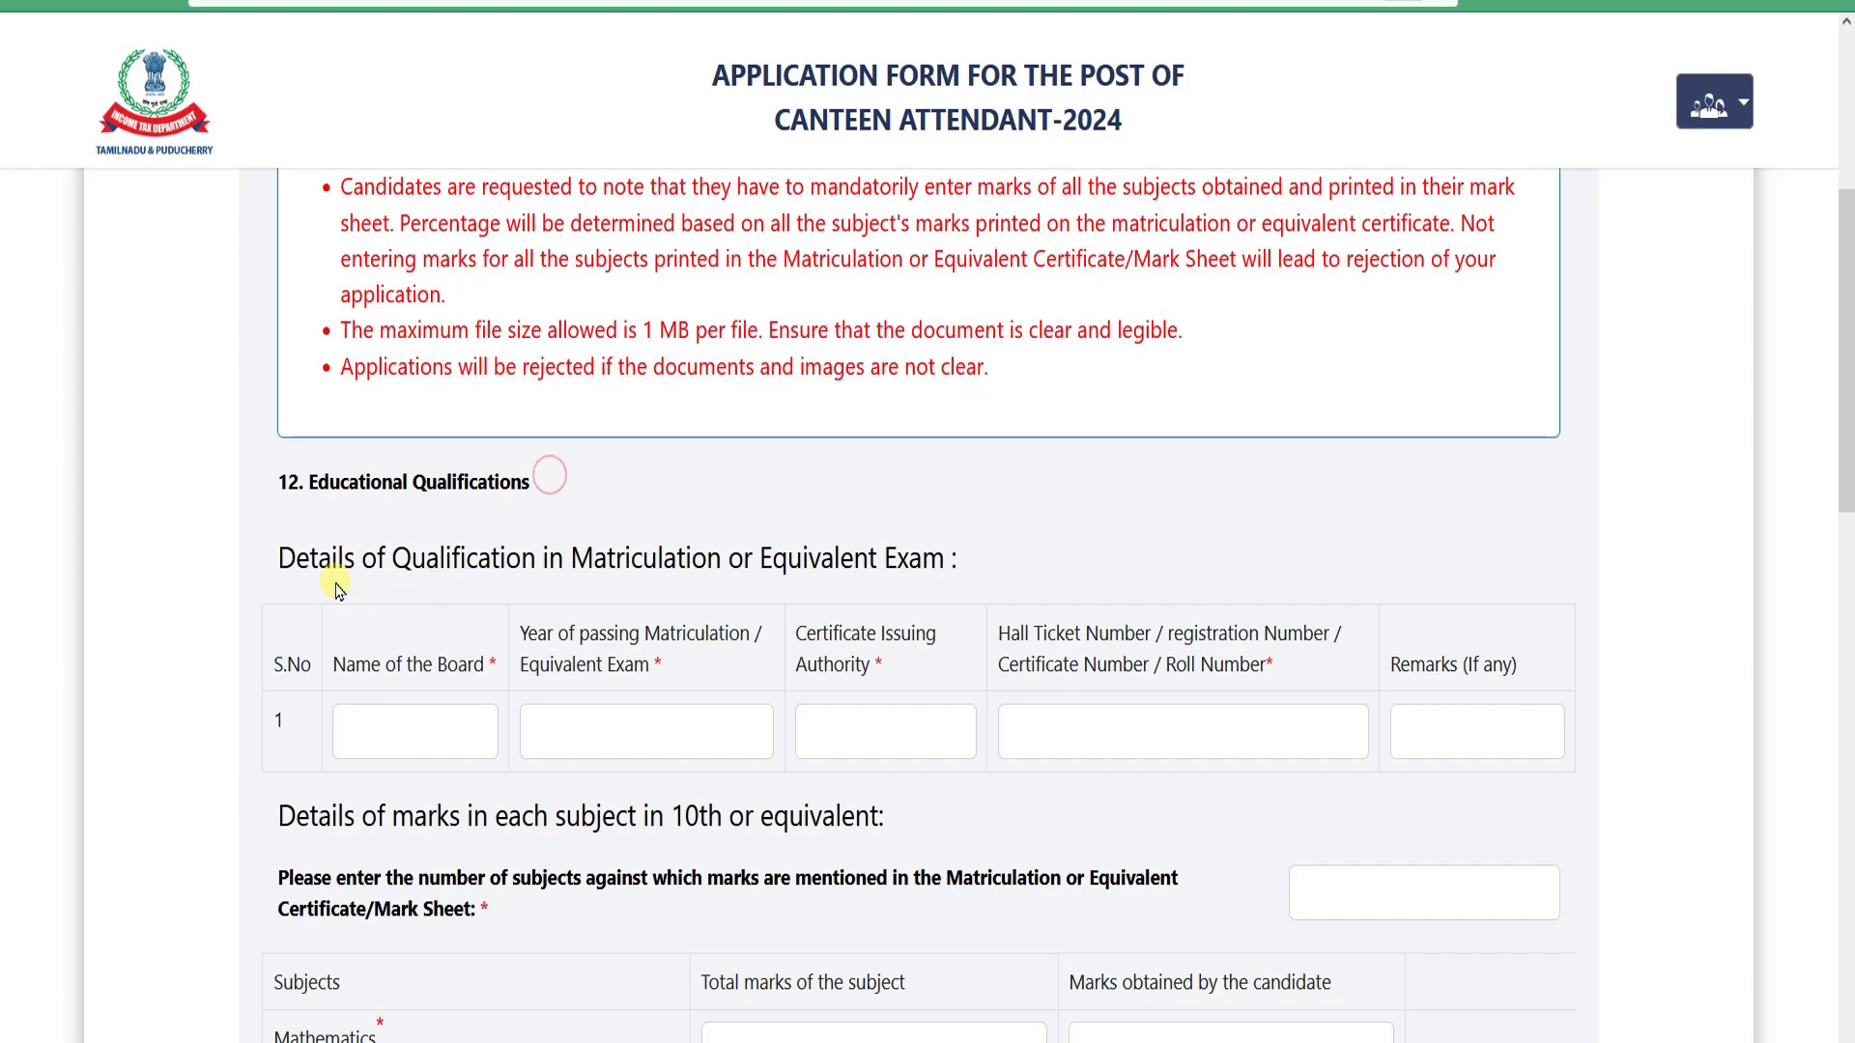
scroll(387, 585, "down", 3)
scroll(552, 382, "up", 2)
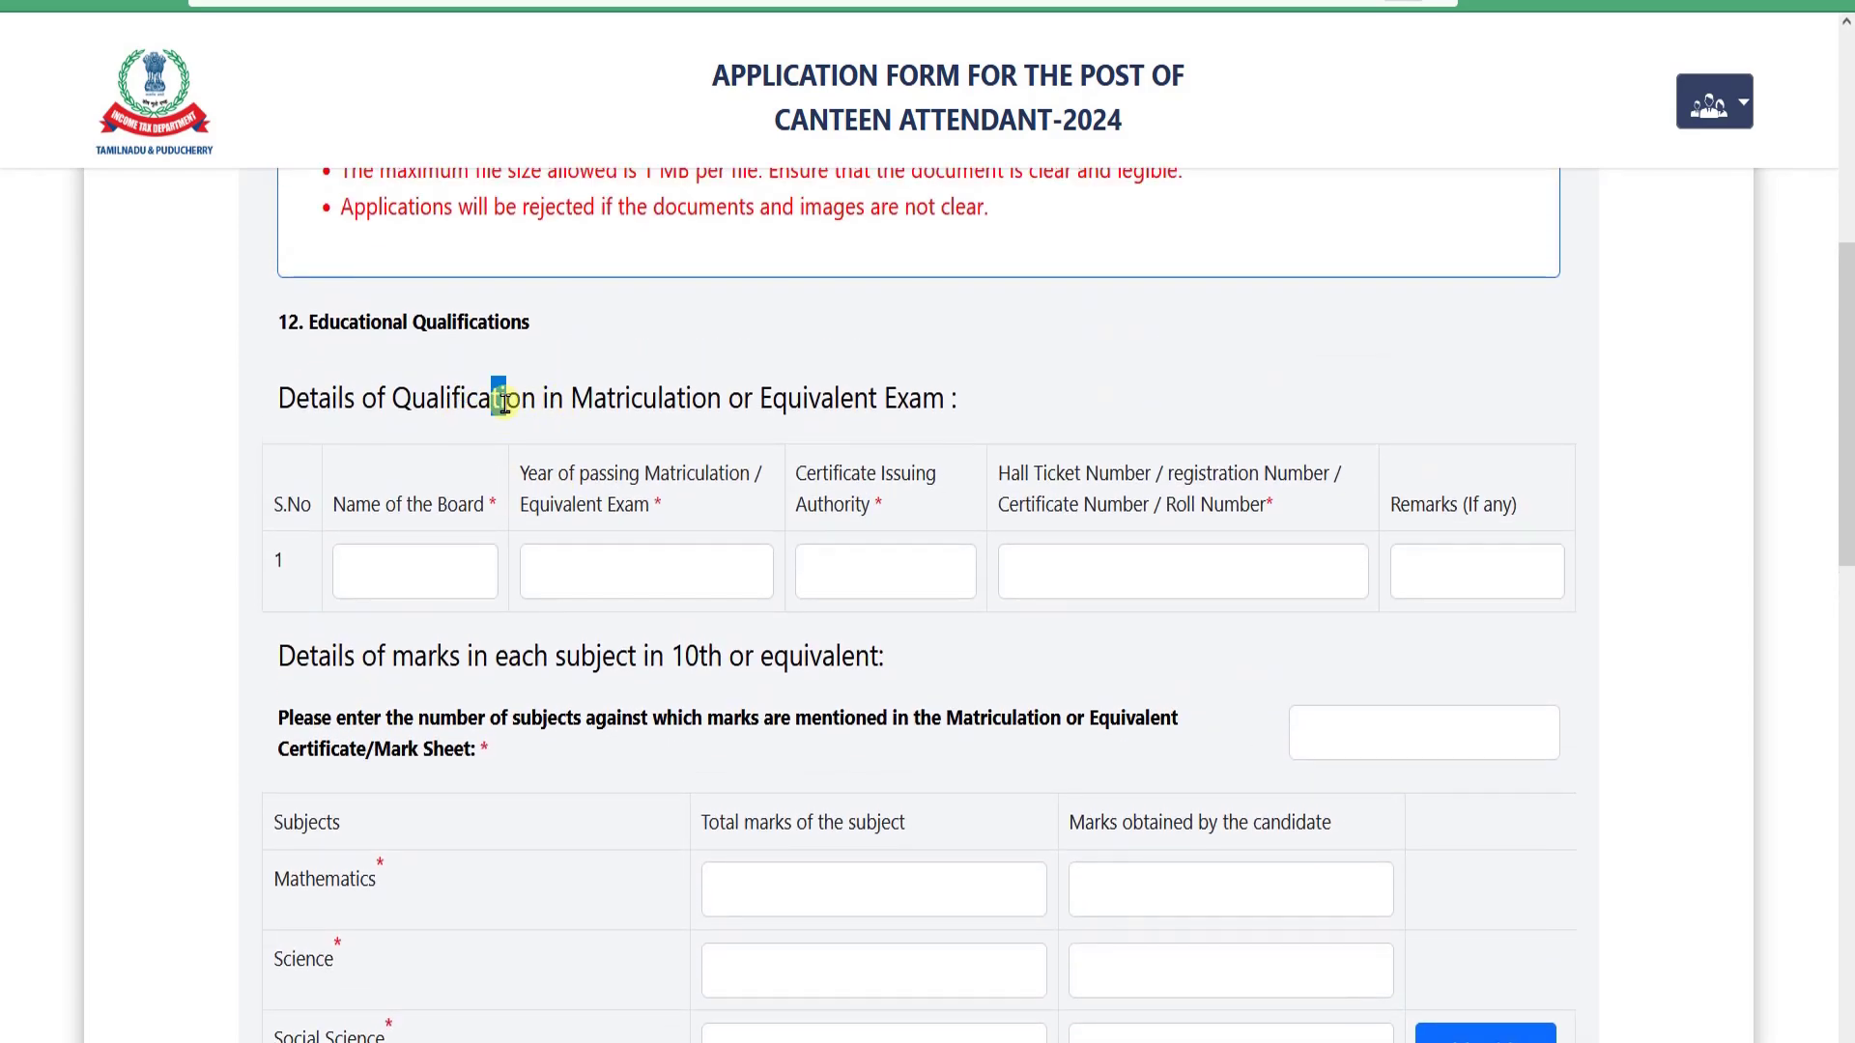
left_click_drag(493, 398, 705, 398)
left_click(698, 398)
left_click(412, 573)
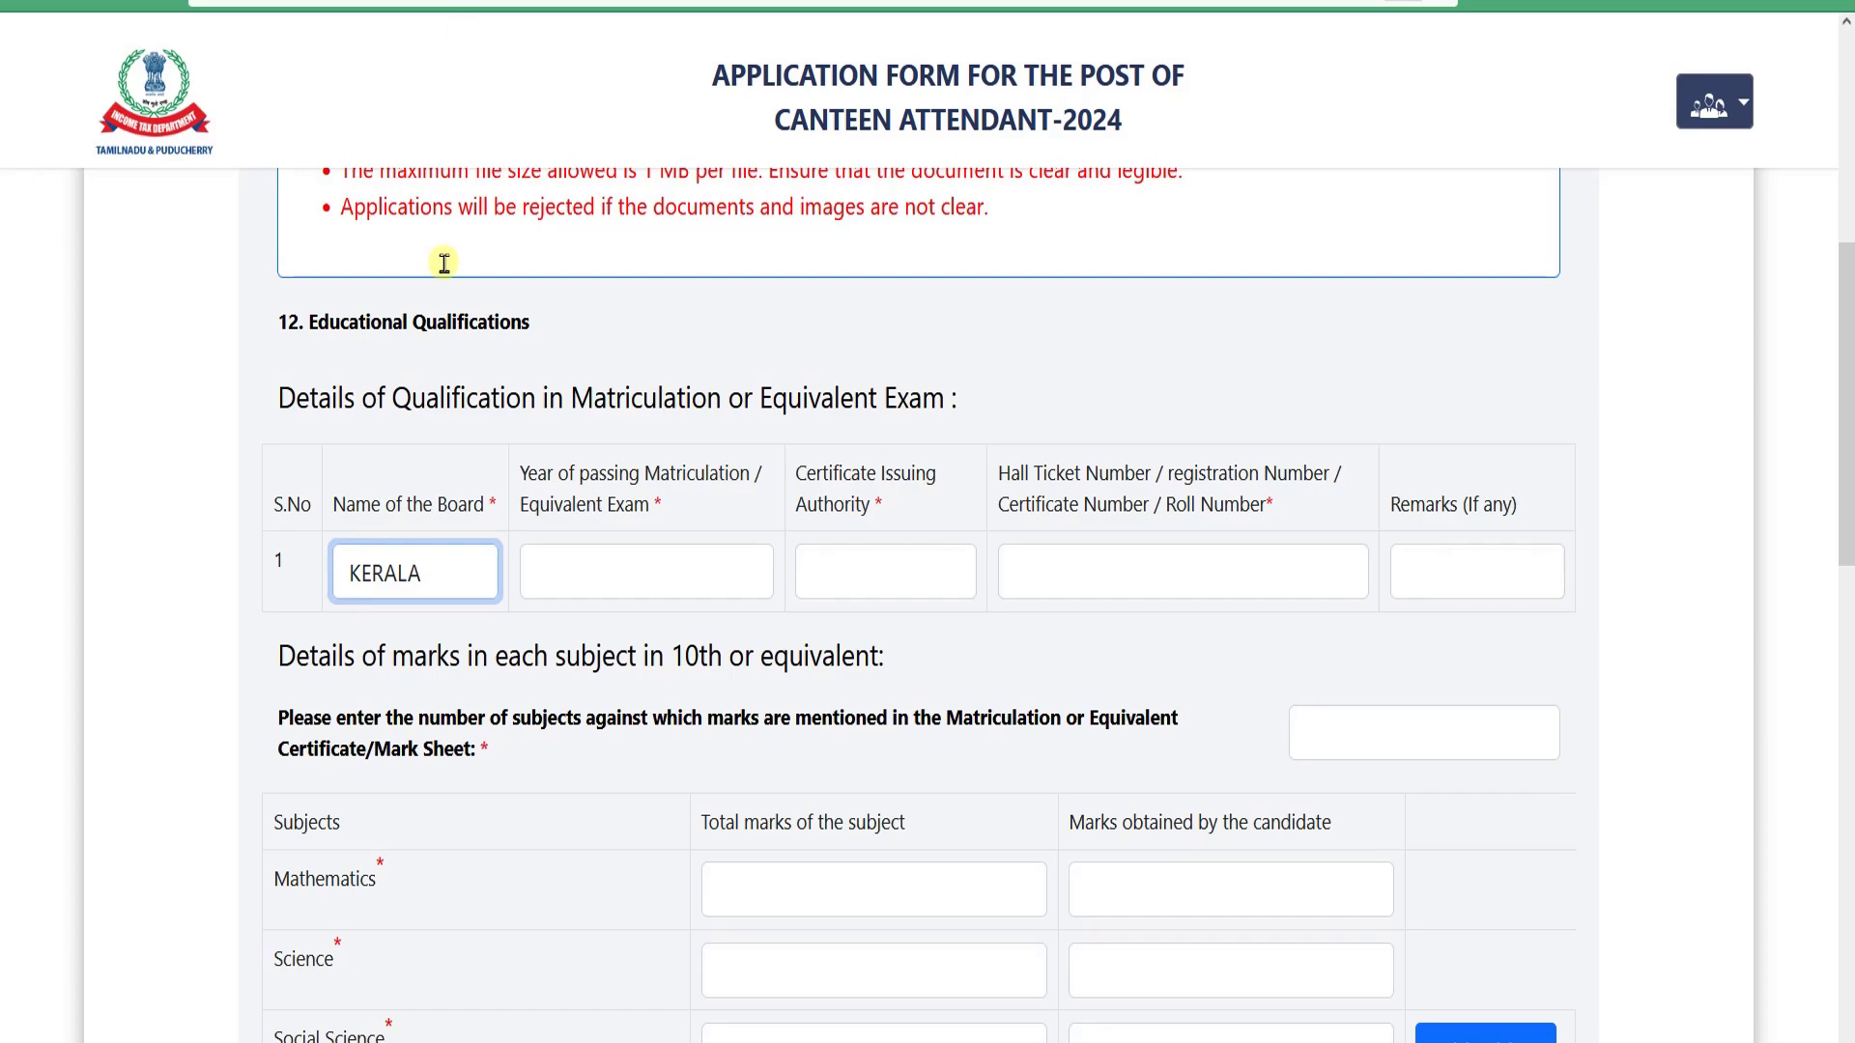
- Enter 'Pareeksha Bhavan, the office of the Commissioner for Government Examinations…' as issuing authority
left_click(587, 575)
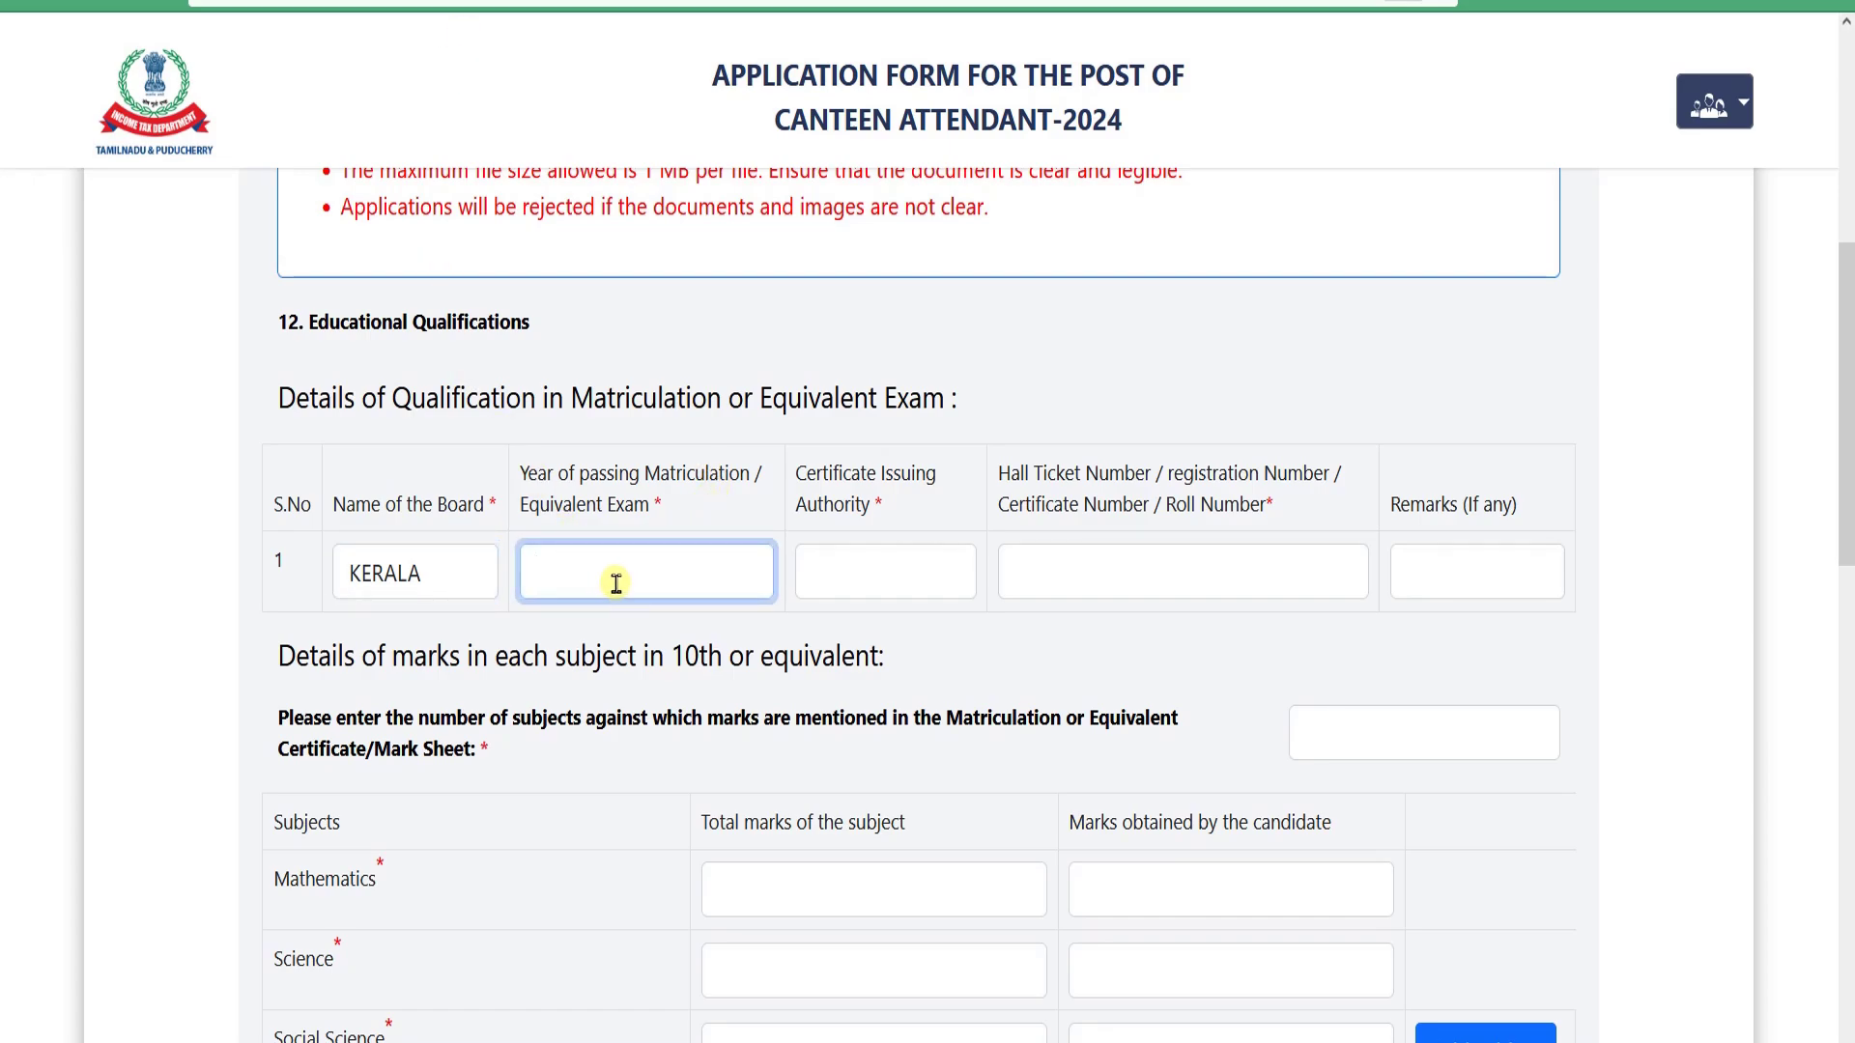
left_click(845, 569)
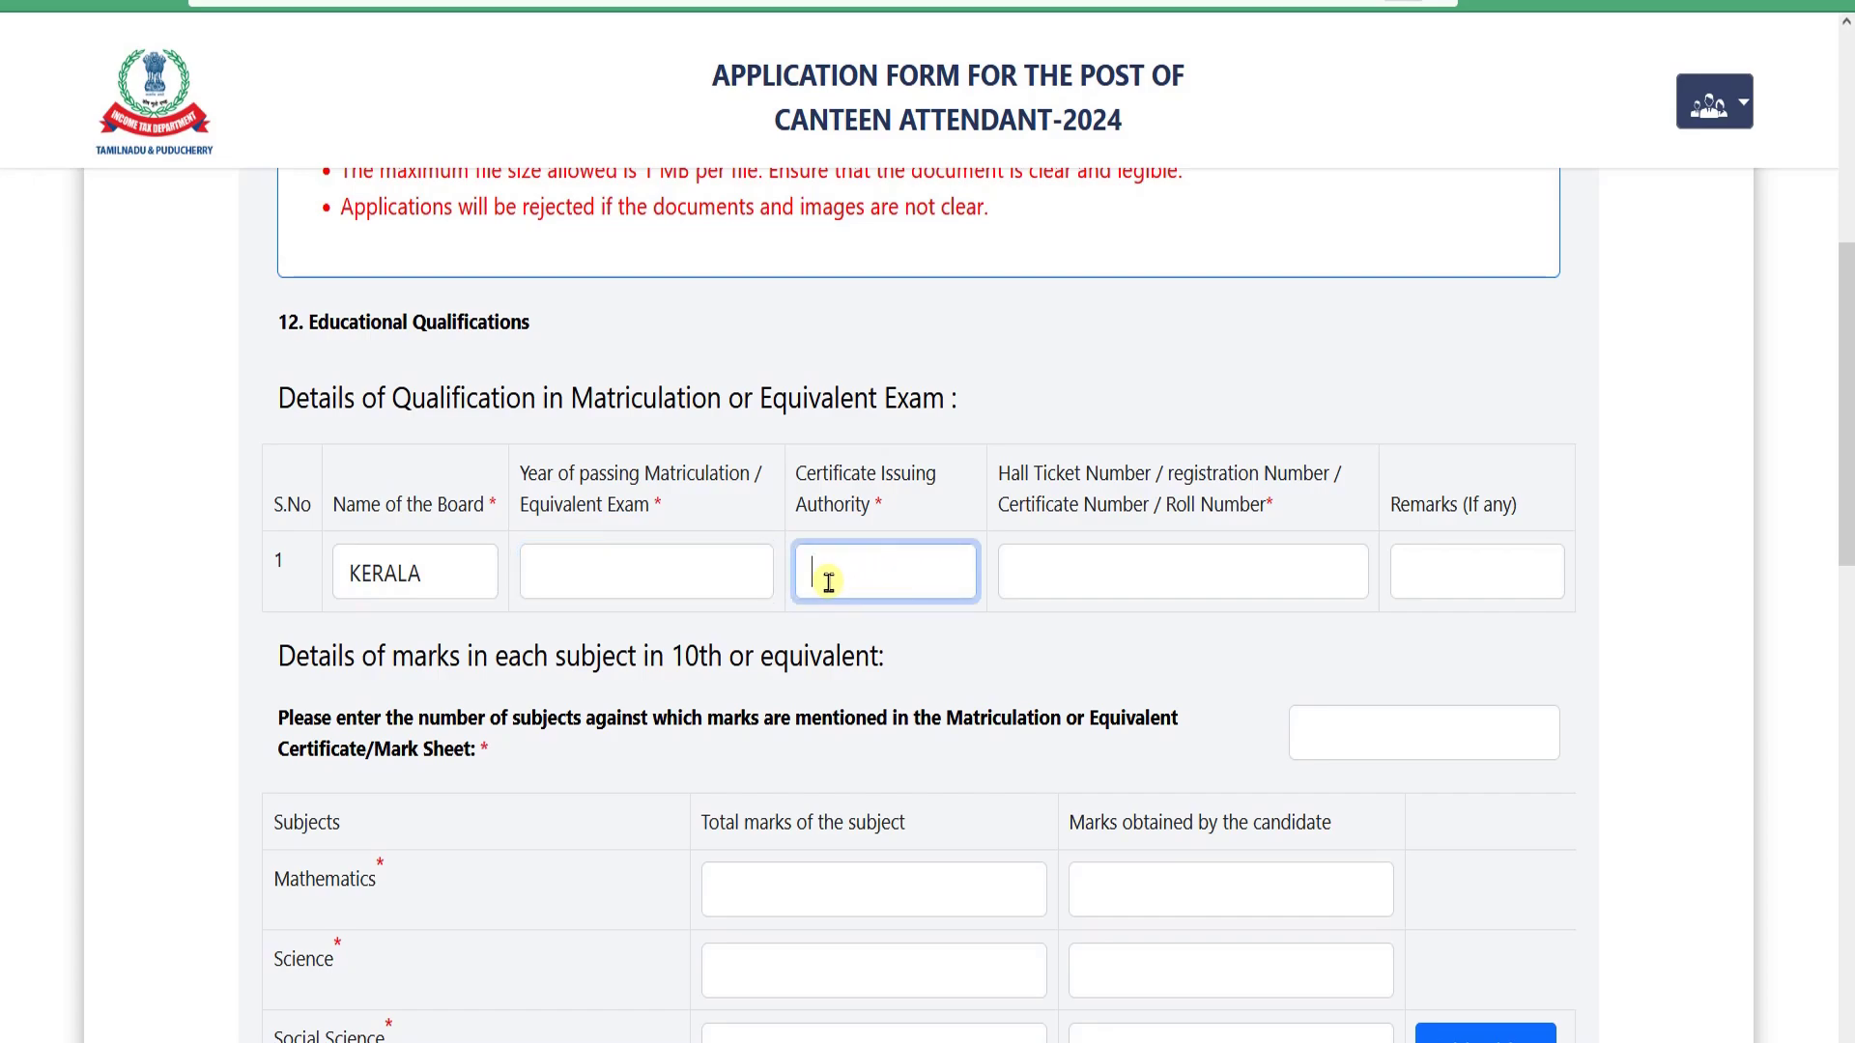
type("Pareeksha Bhavan")
left_click(840, 574)
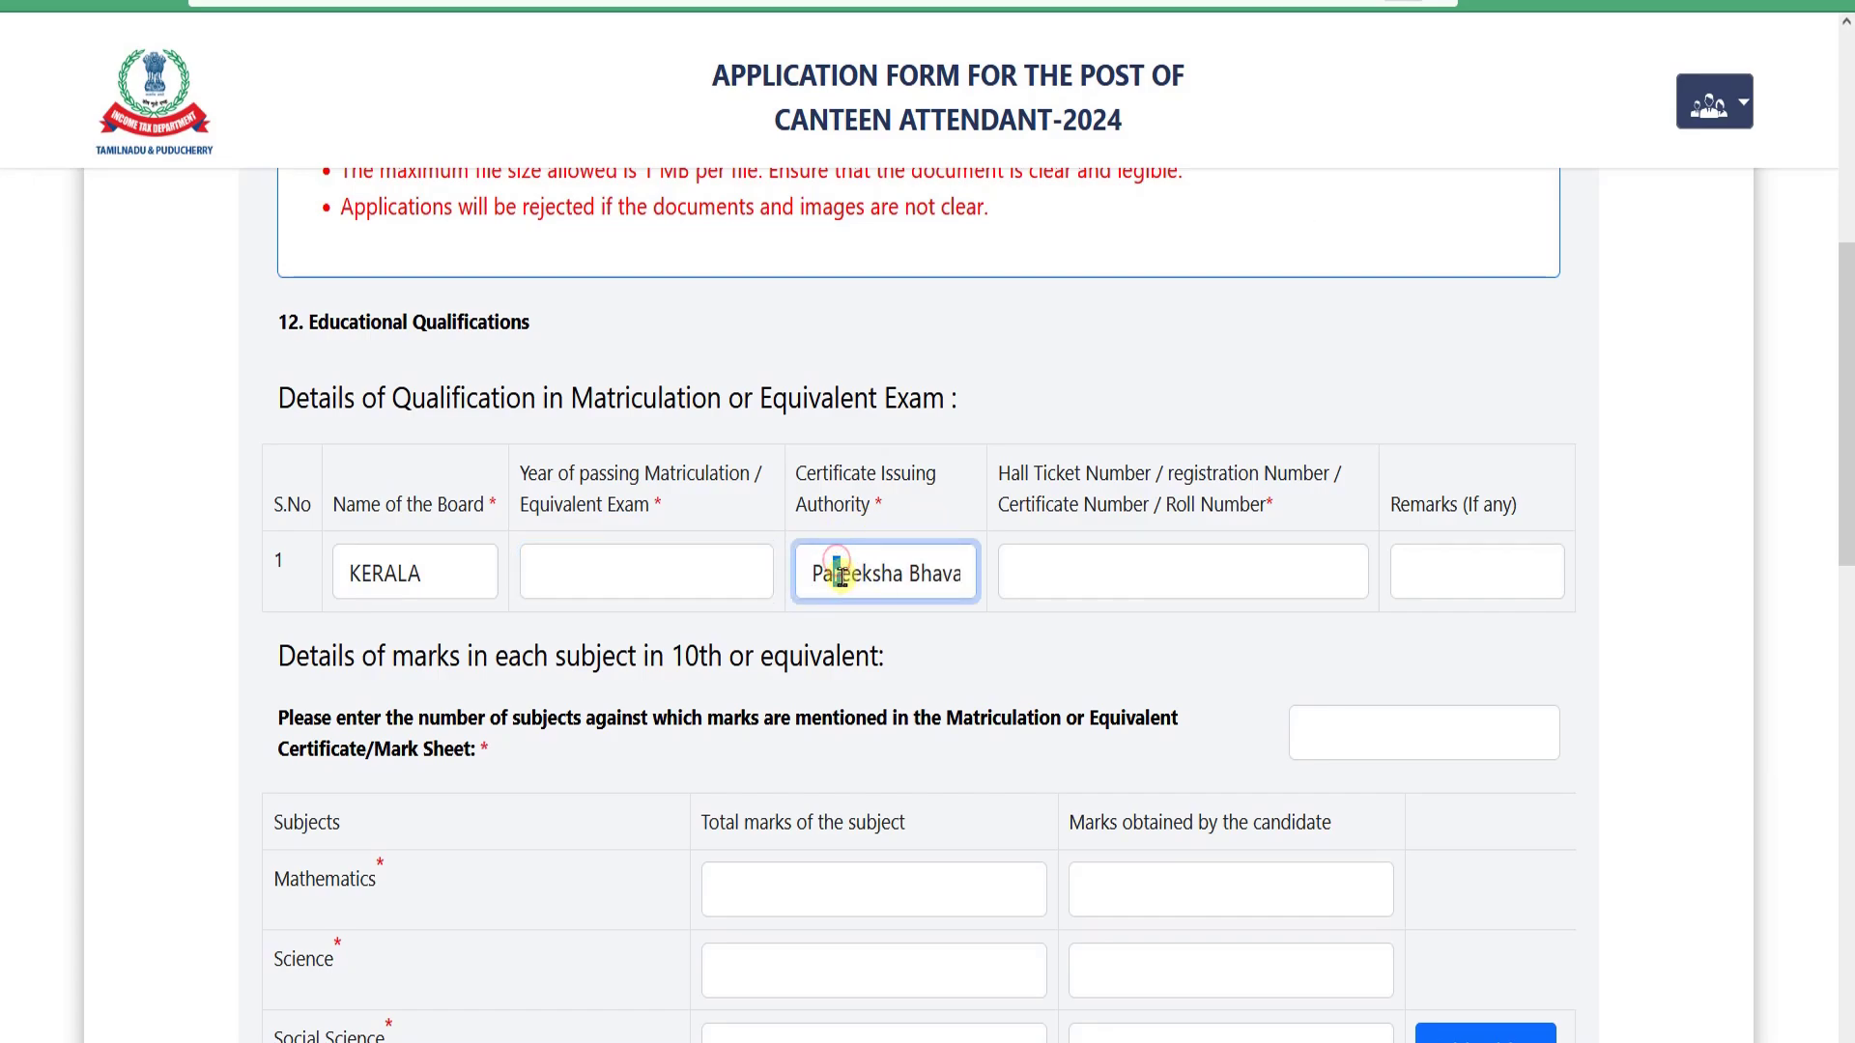
left_click(929, 580)
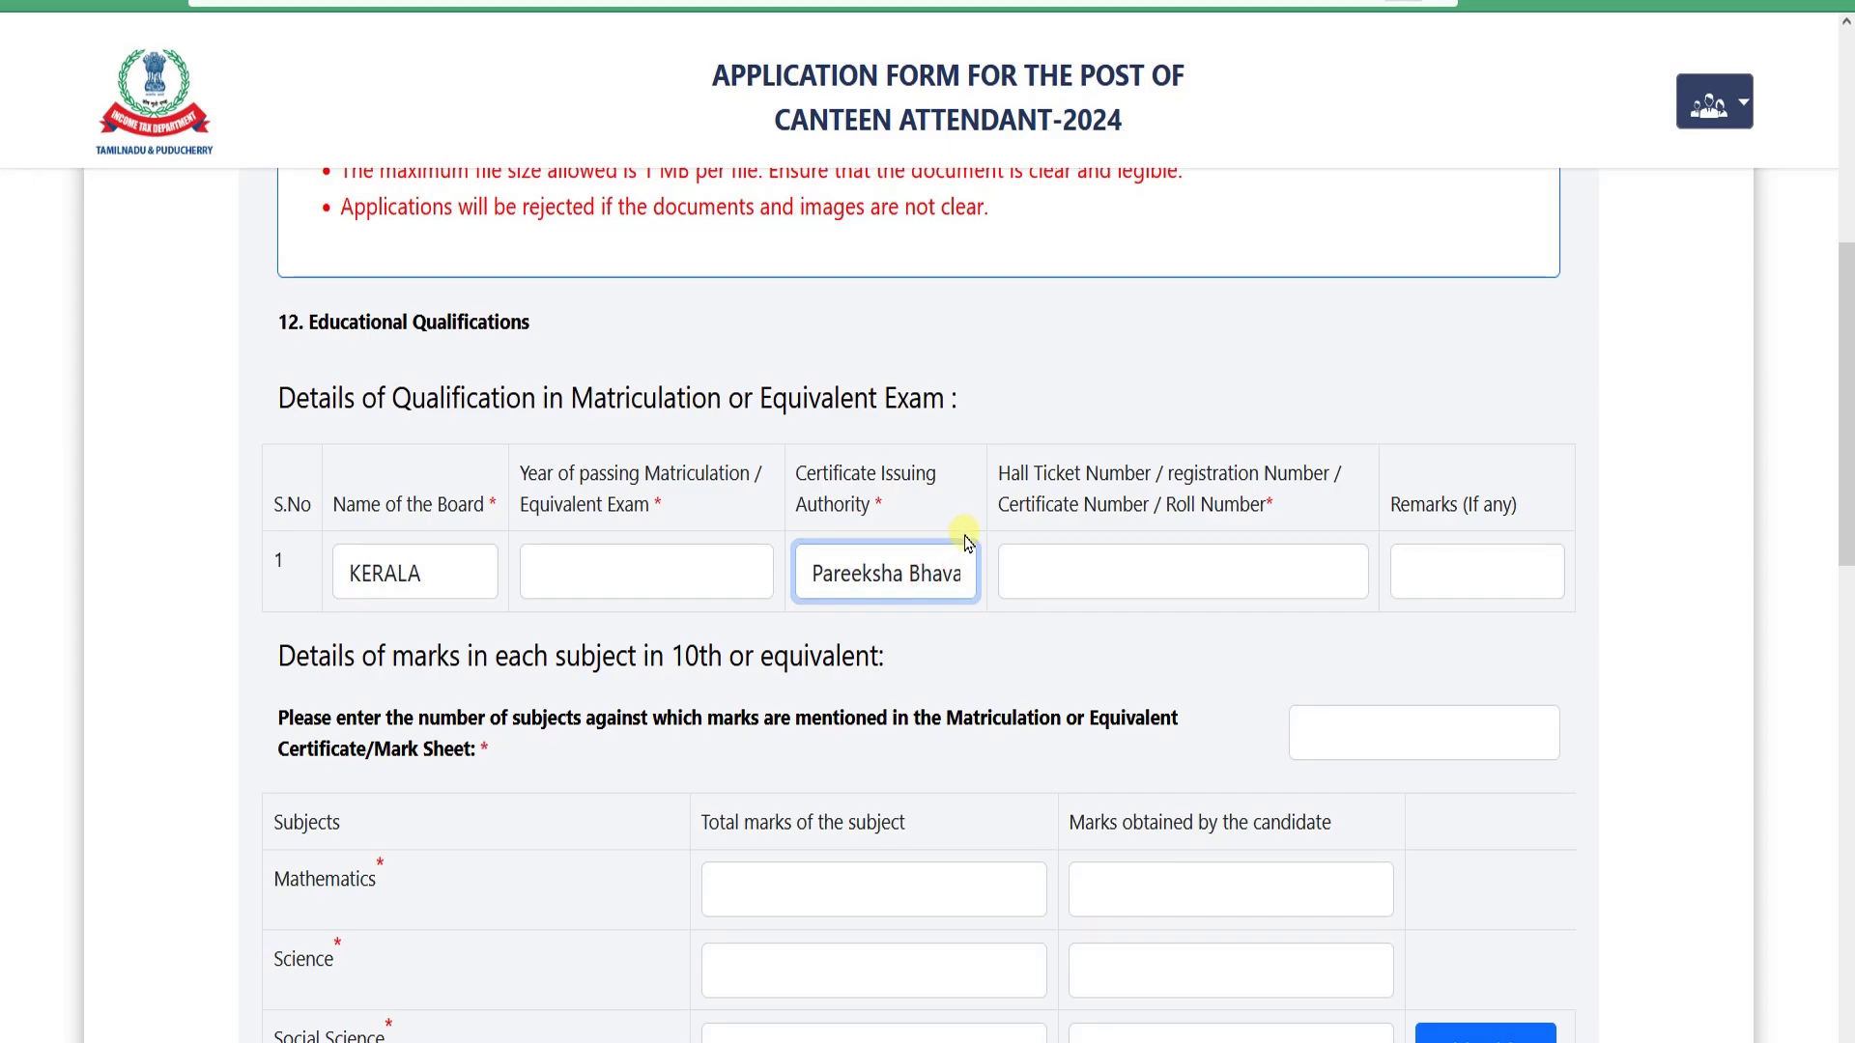
key("End")
type(", t")
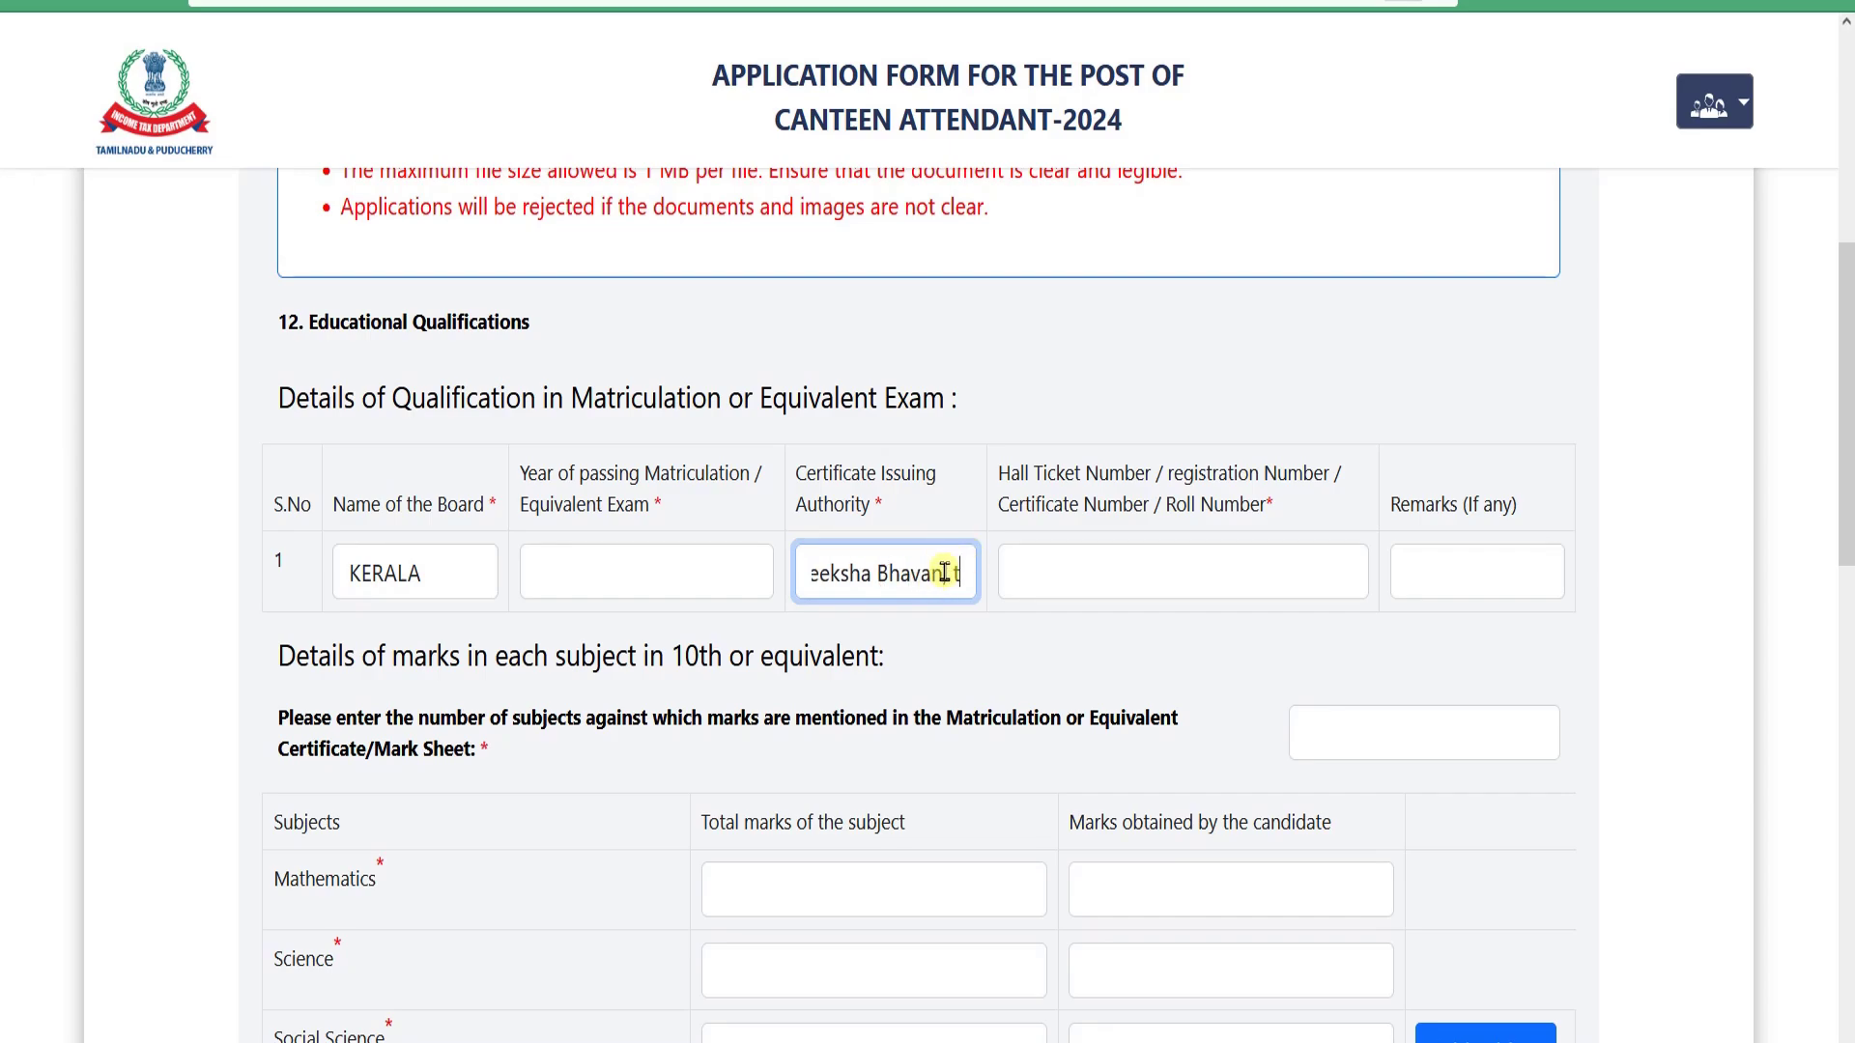
type("he office of the Com")
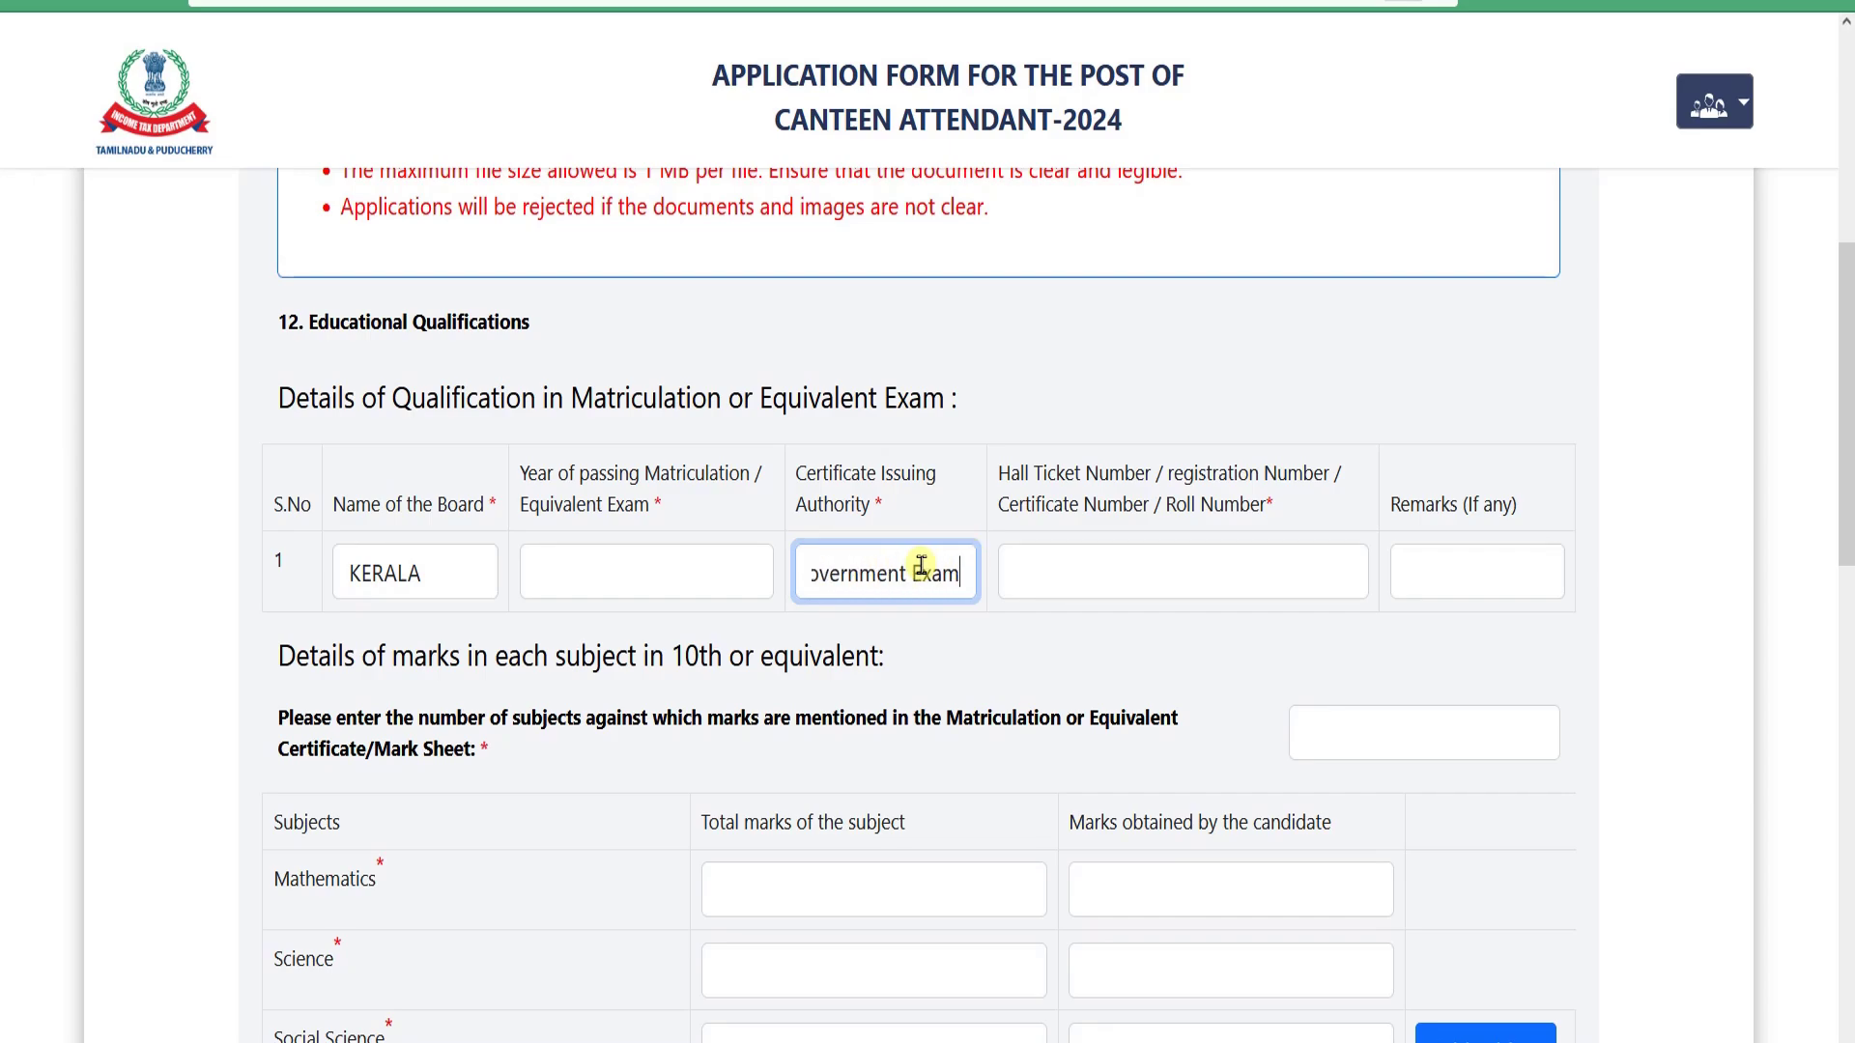
type("missioner for Government Examinations, Department of G")
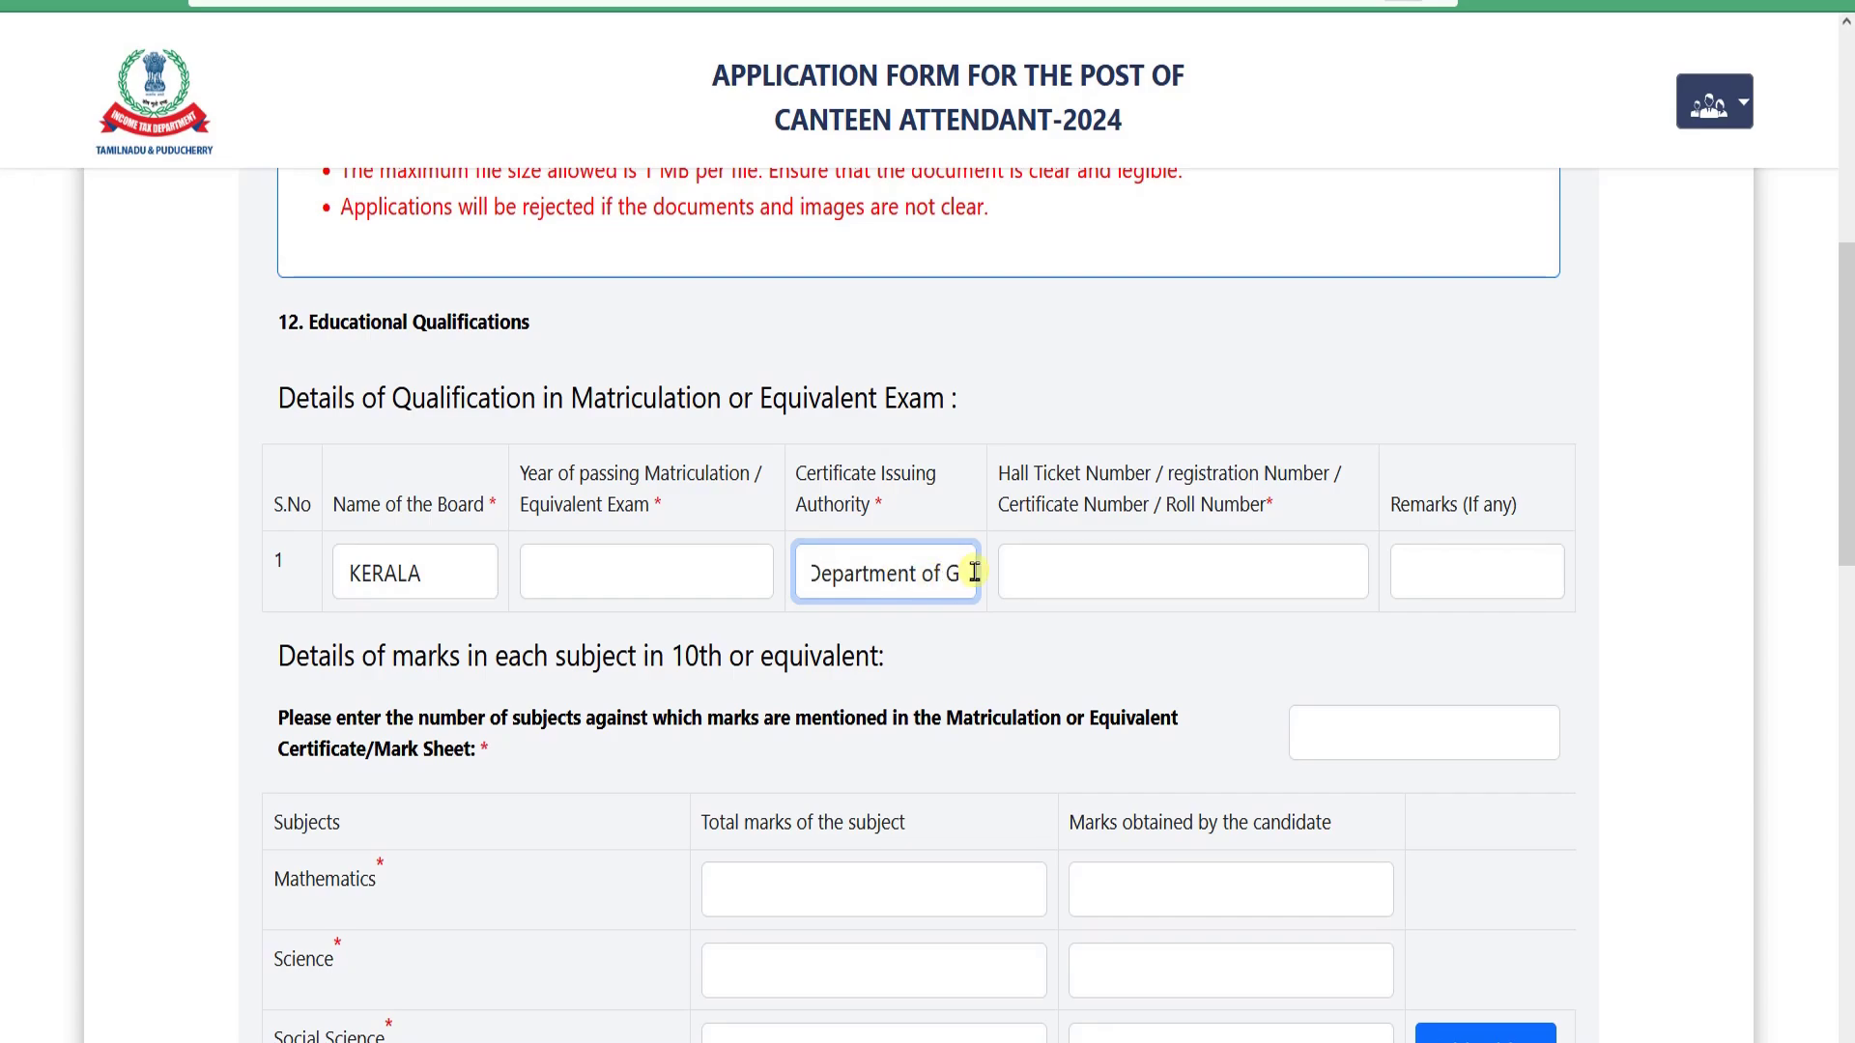
type("eneral Education, Govt. of Kerala")
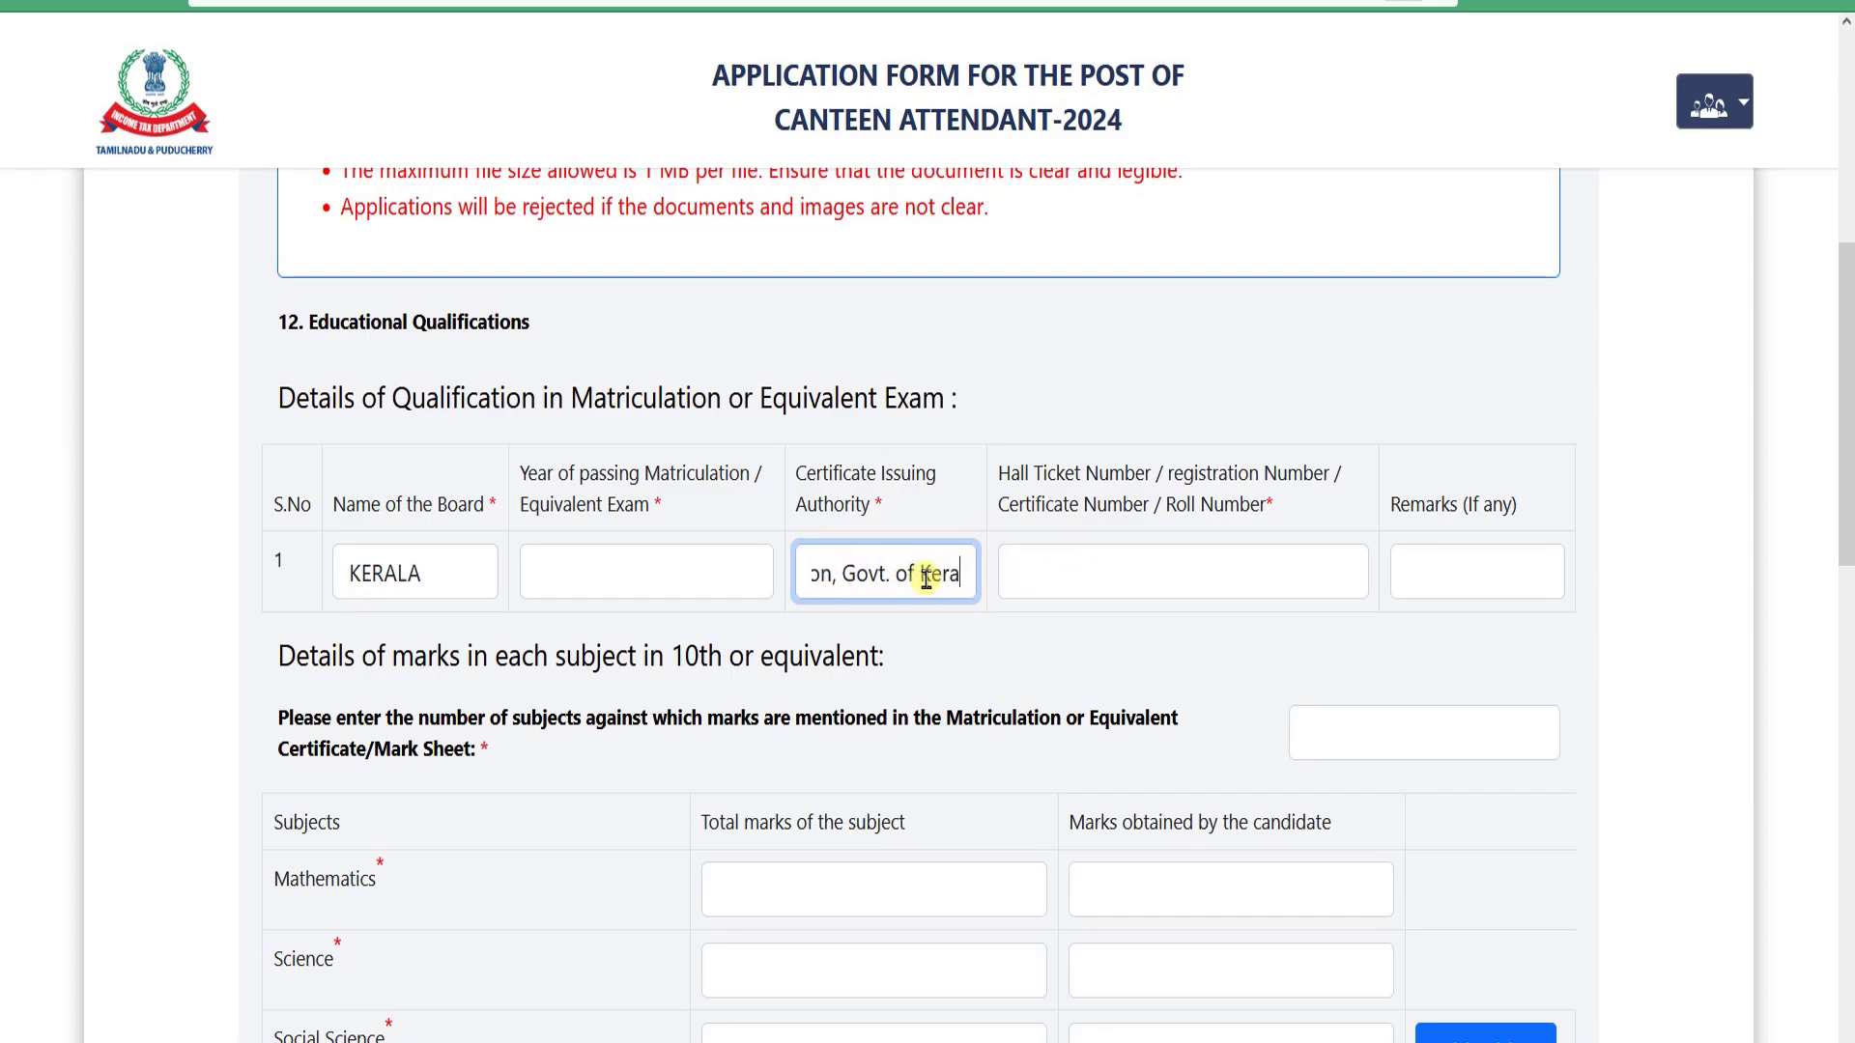
left_click(1064, 571)
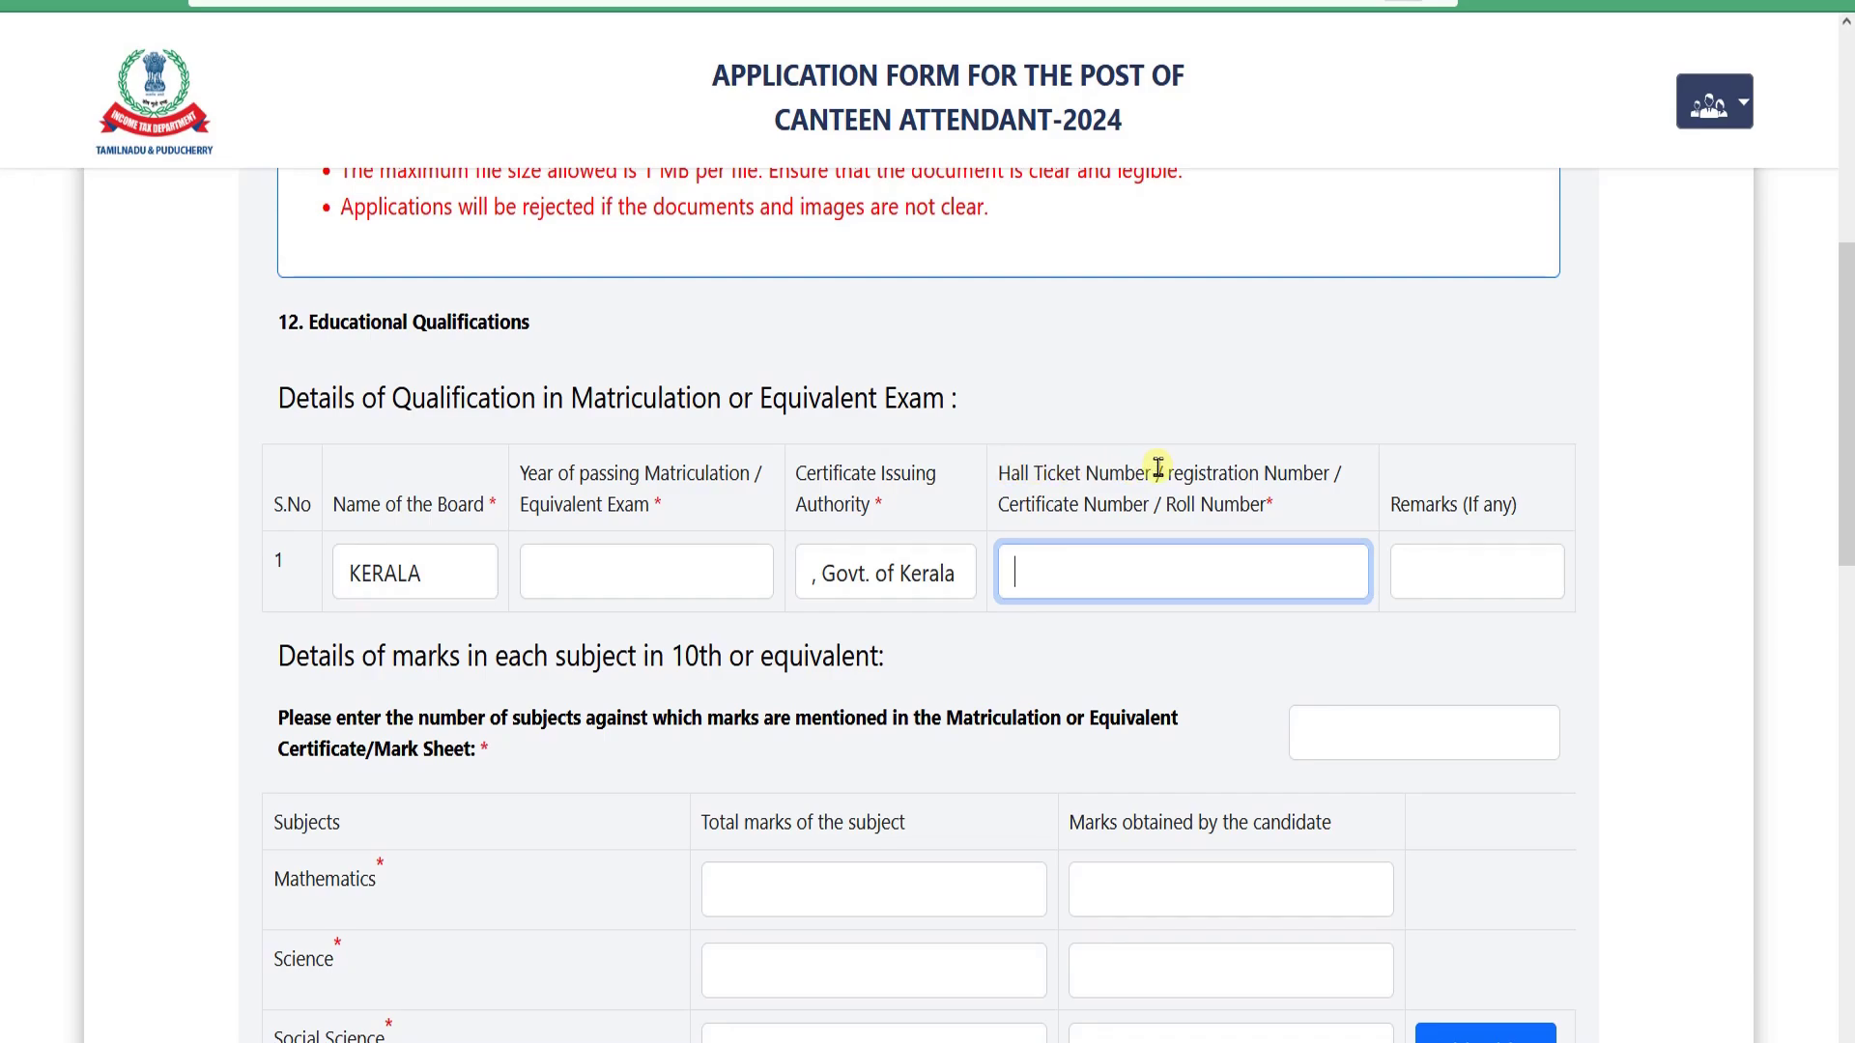
left_click_drag(1159, 468, 1313, 463)
left_click(1314, 464)
left_click(1058, 572)
type("5532356")
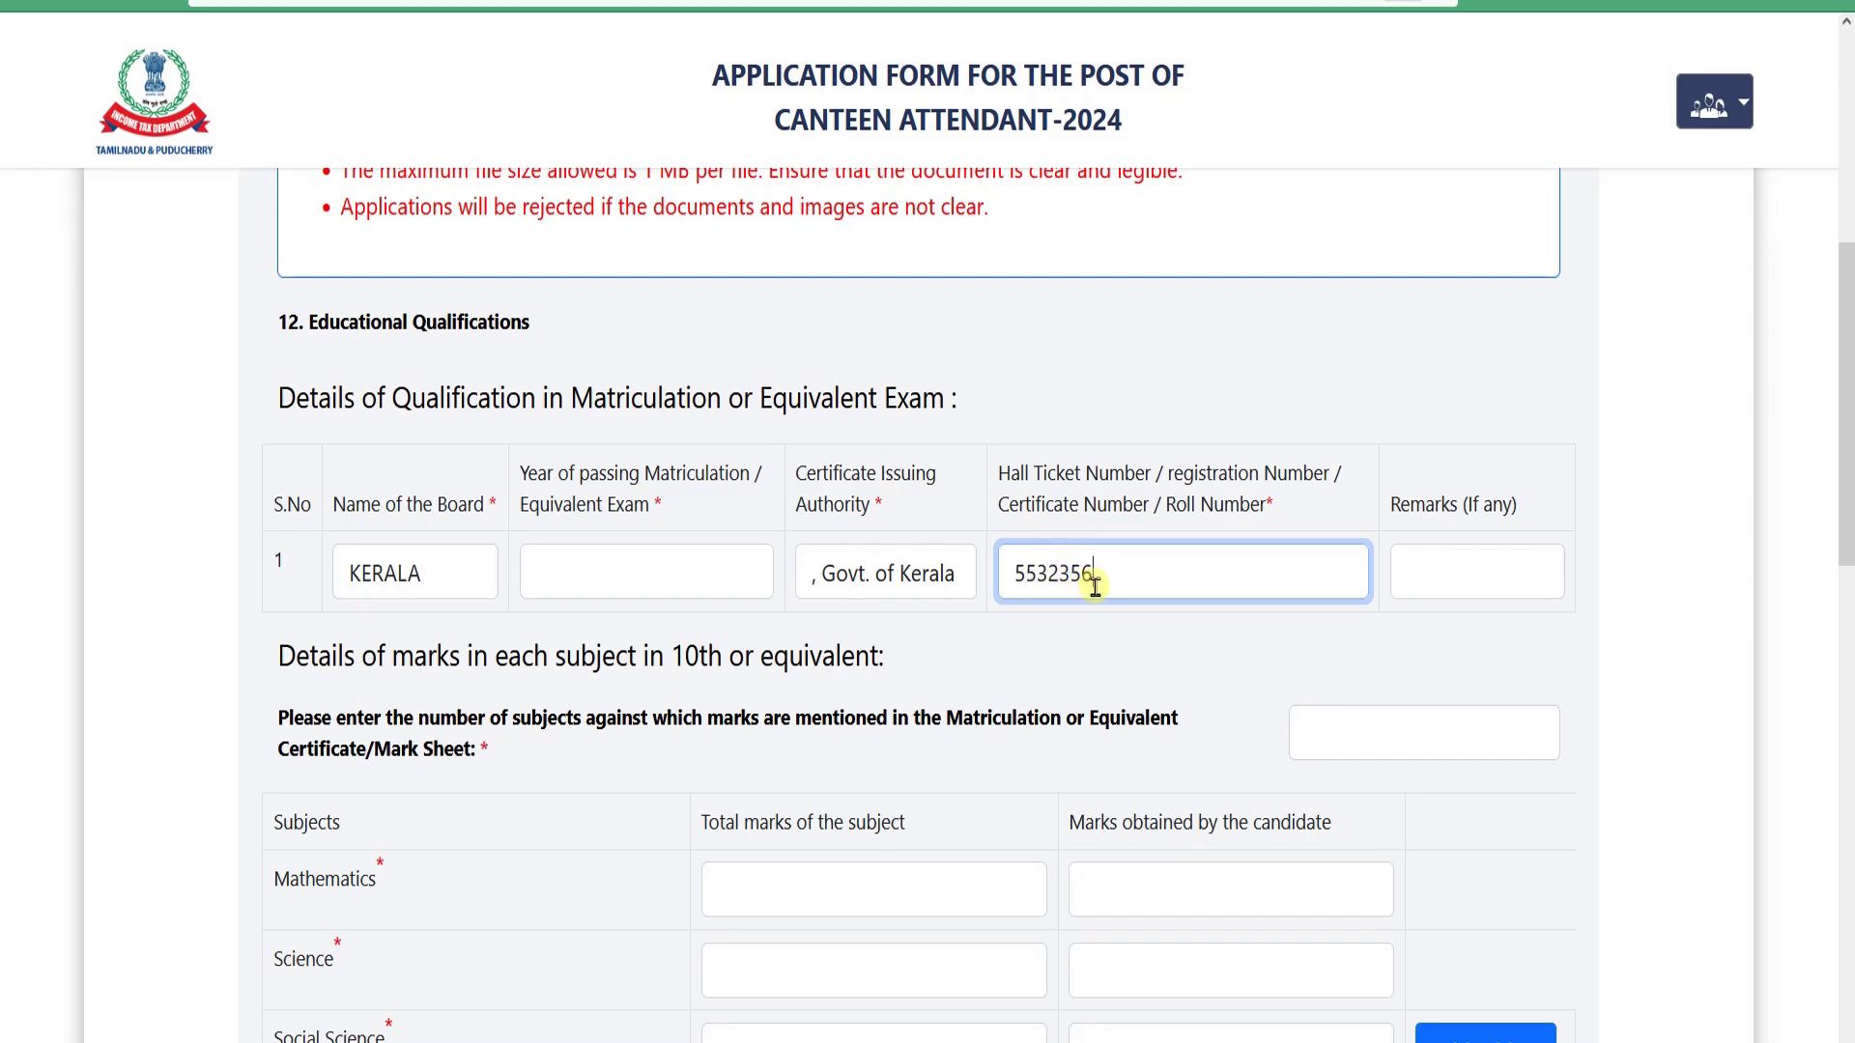
left_click(1445, 571)
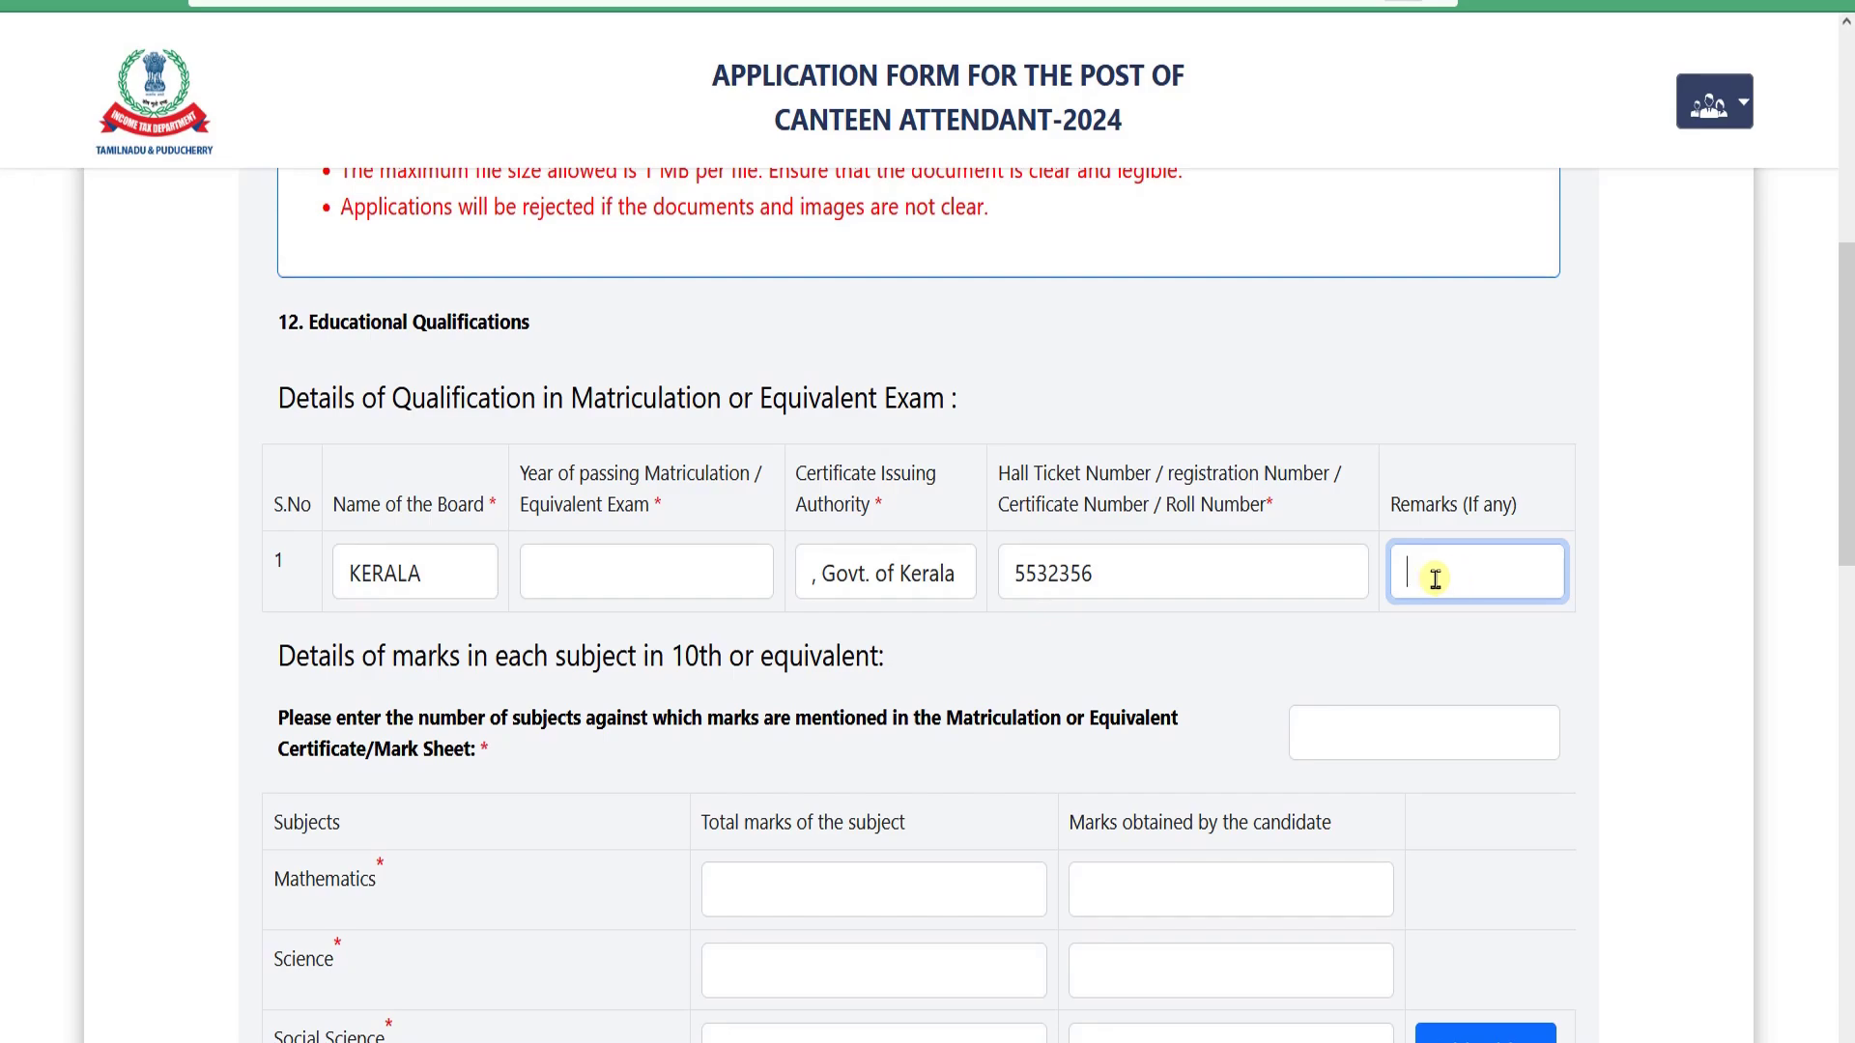
scroll(1190, 657, "down", 1)
- Highlight the subject-marks heading and number-of-subjects instruction, then dismiss the information notice
scroll(1191, 657, "down", 3)
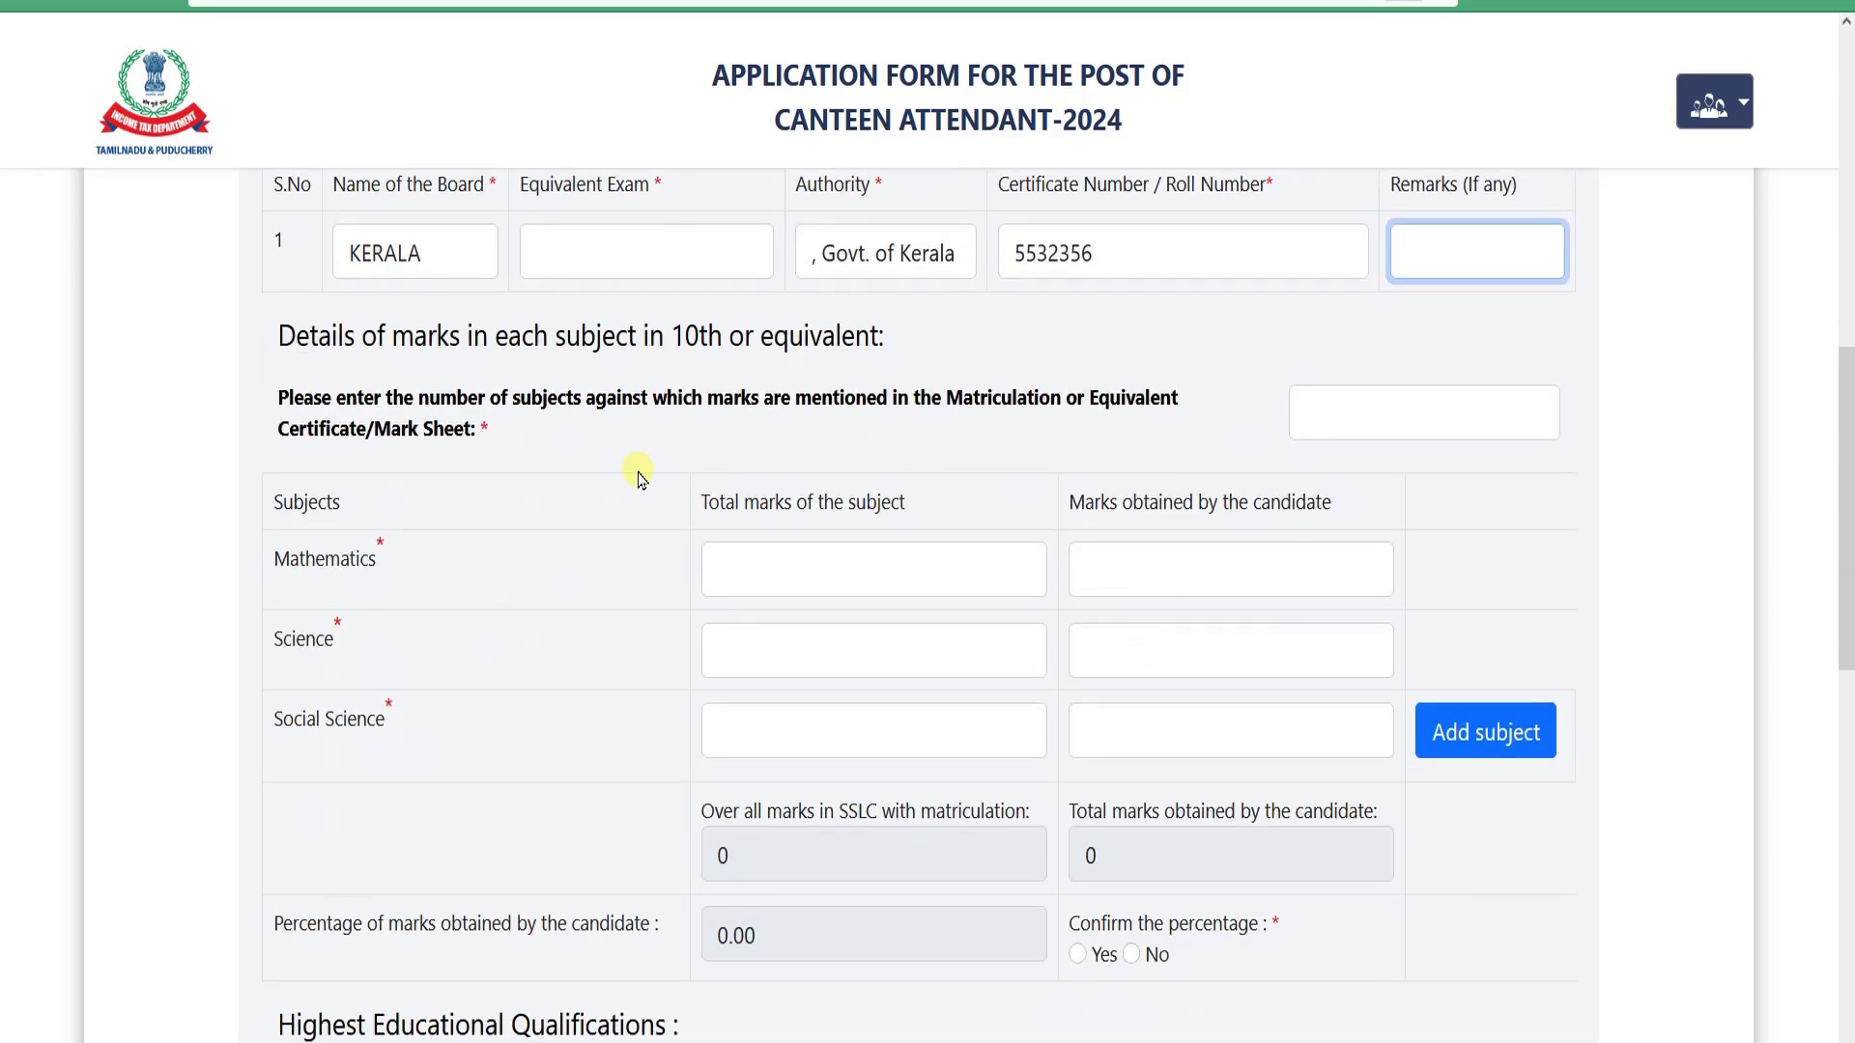
left_click_drag(338, 346, 882, 349)
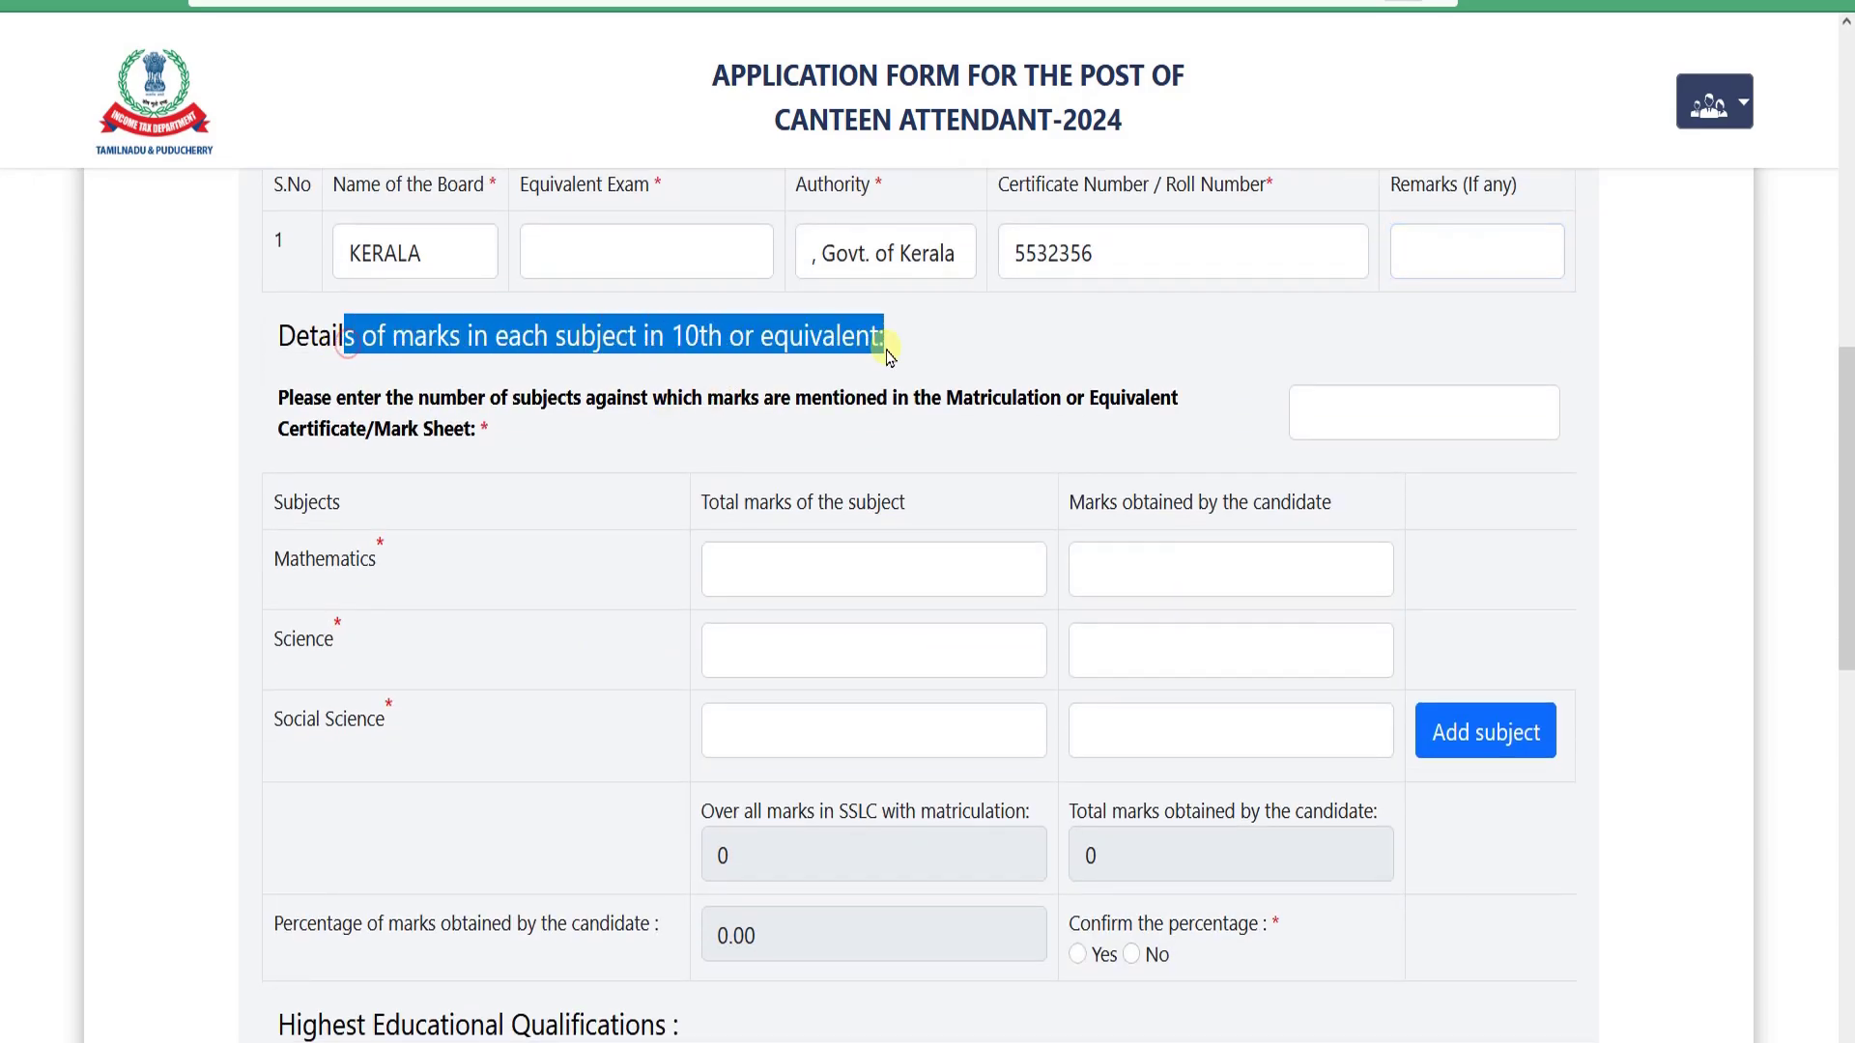
left_click(885, 346)
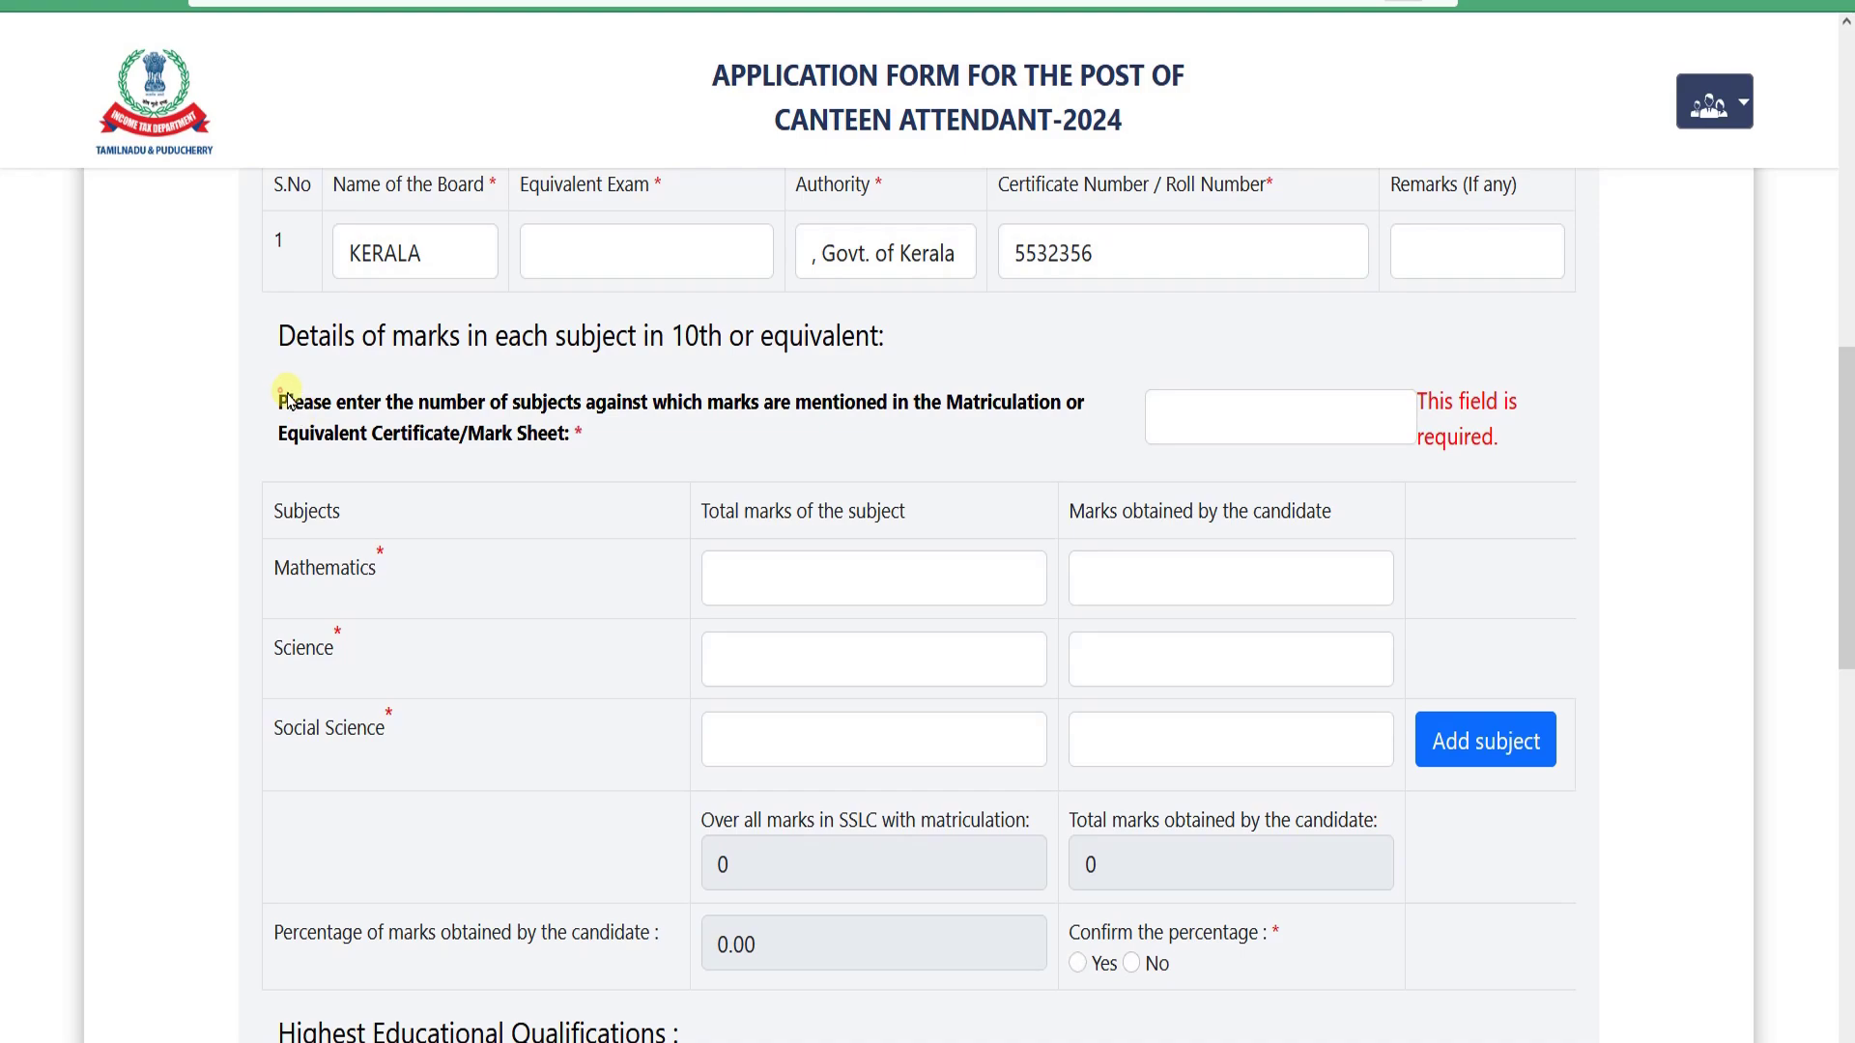
left_click_drag(288, 400, 592, 450)
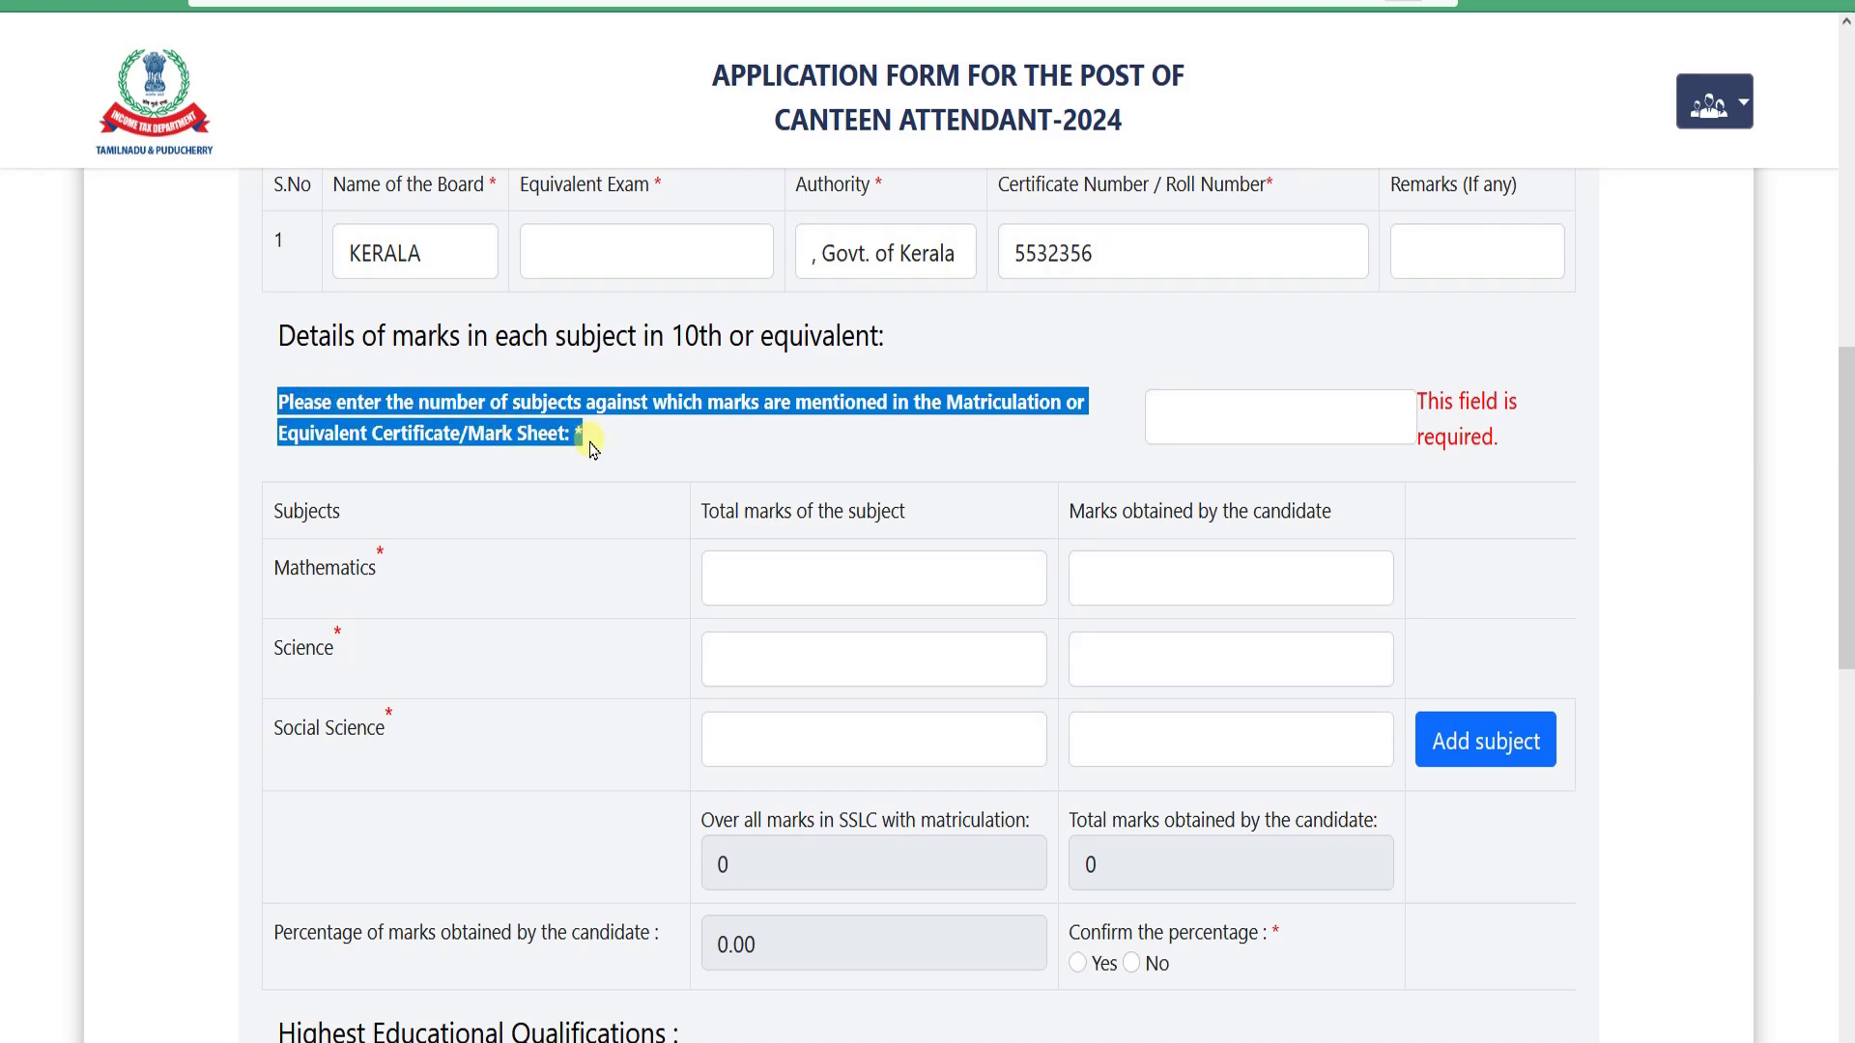
left_click(445, 402)
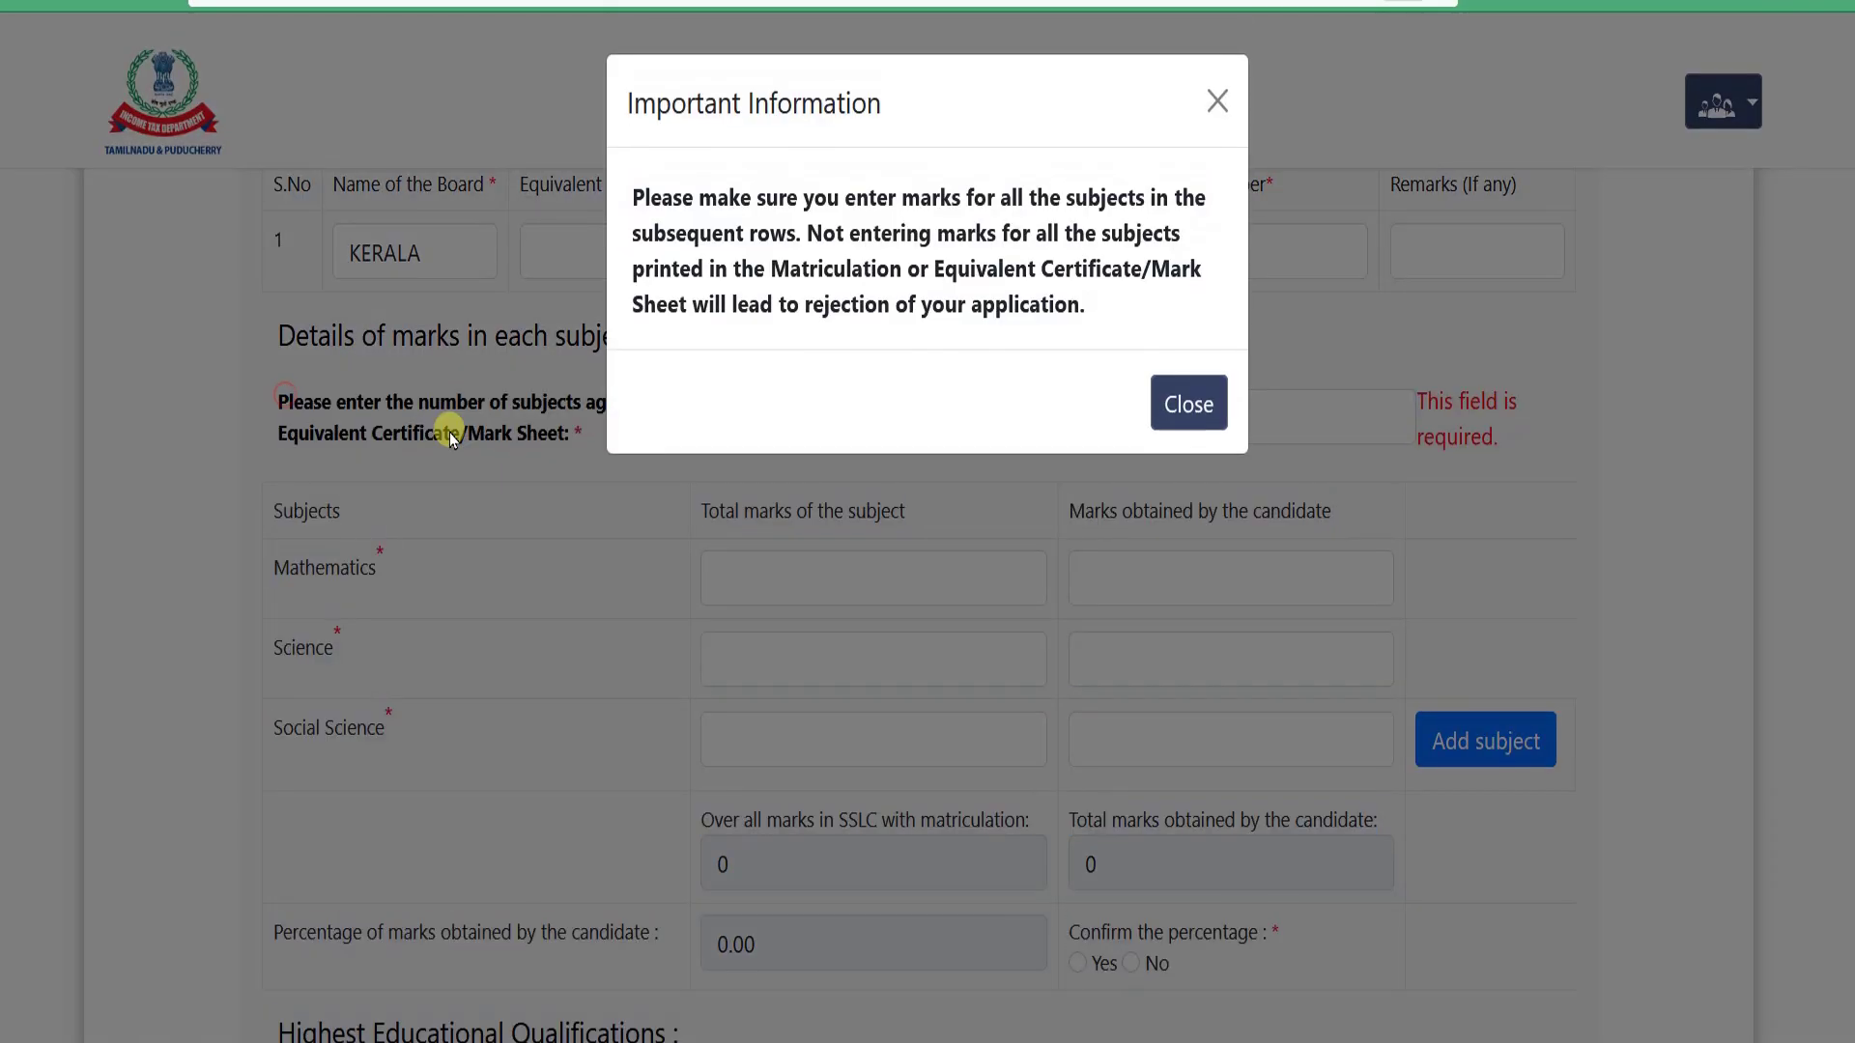
left_click(448, 432)
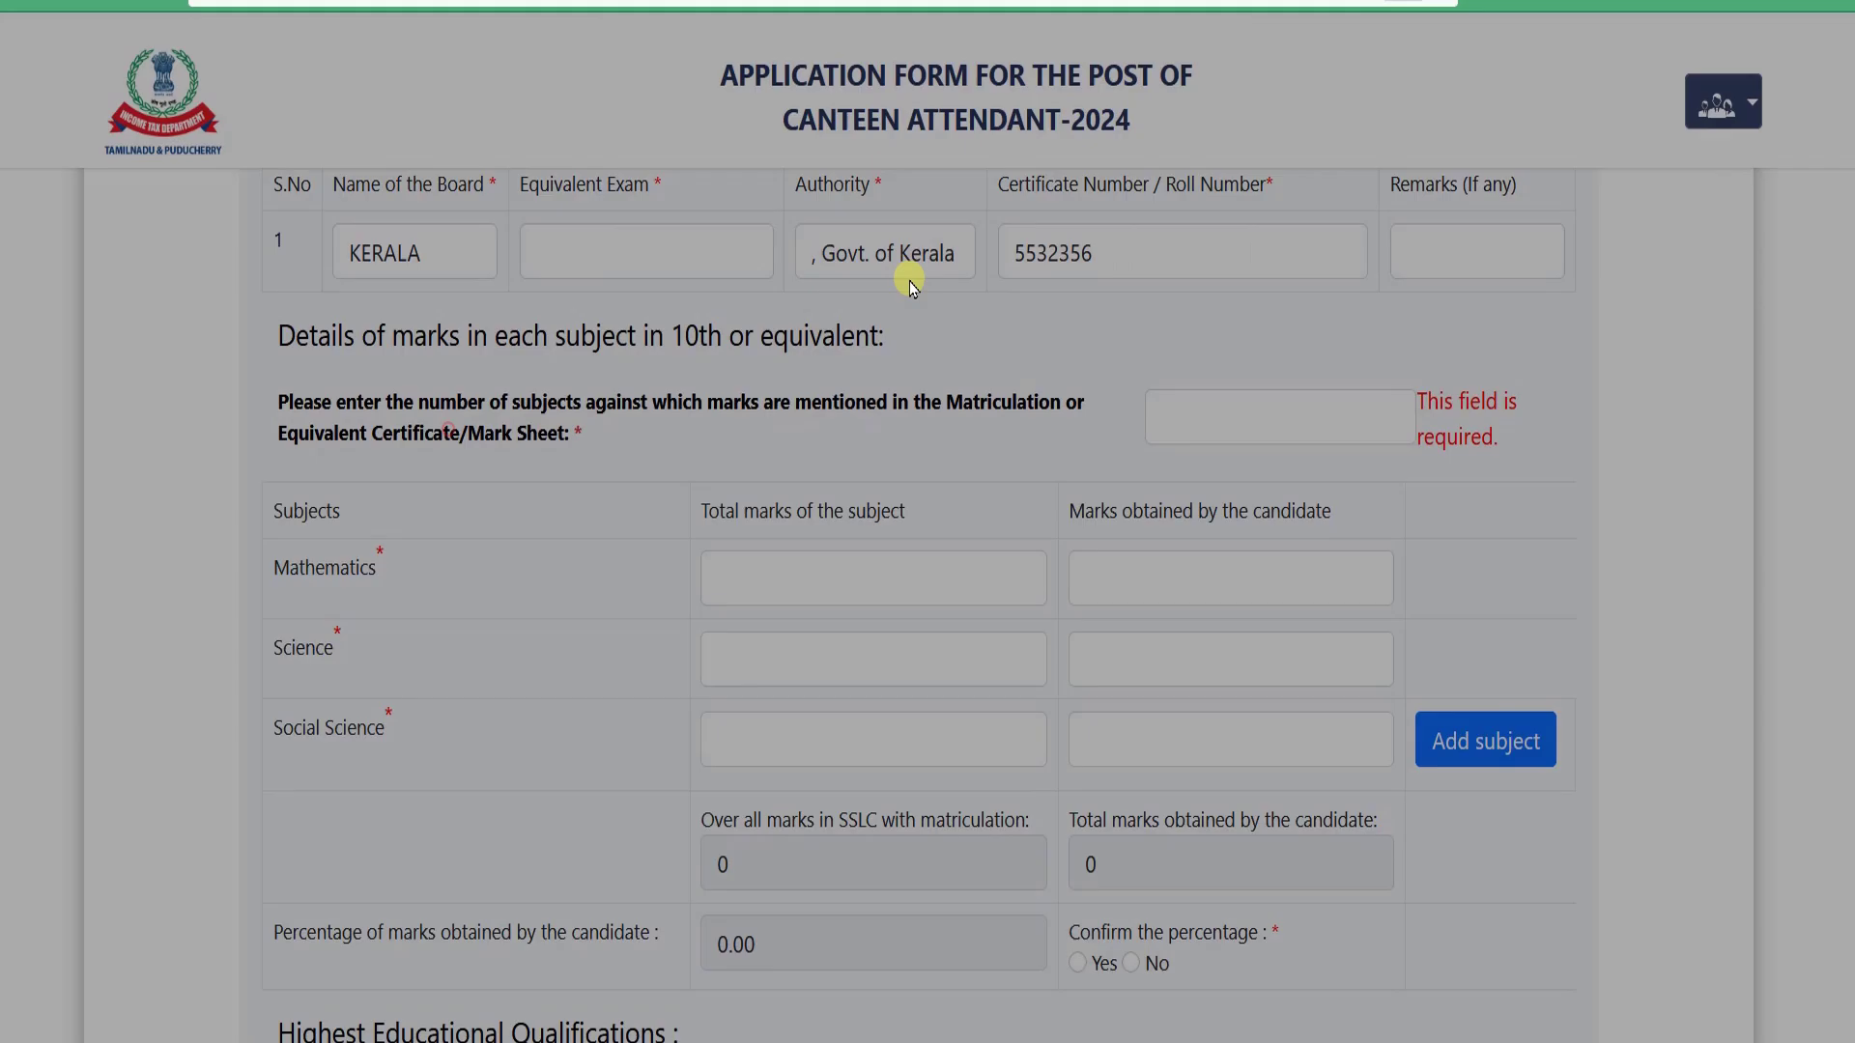
- Enter 10 as the number of subjects and close the Important Information reminder
left_click(1209, 407)
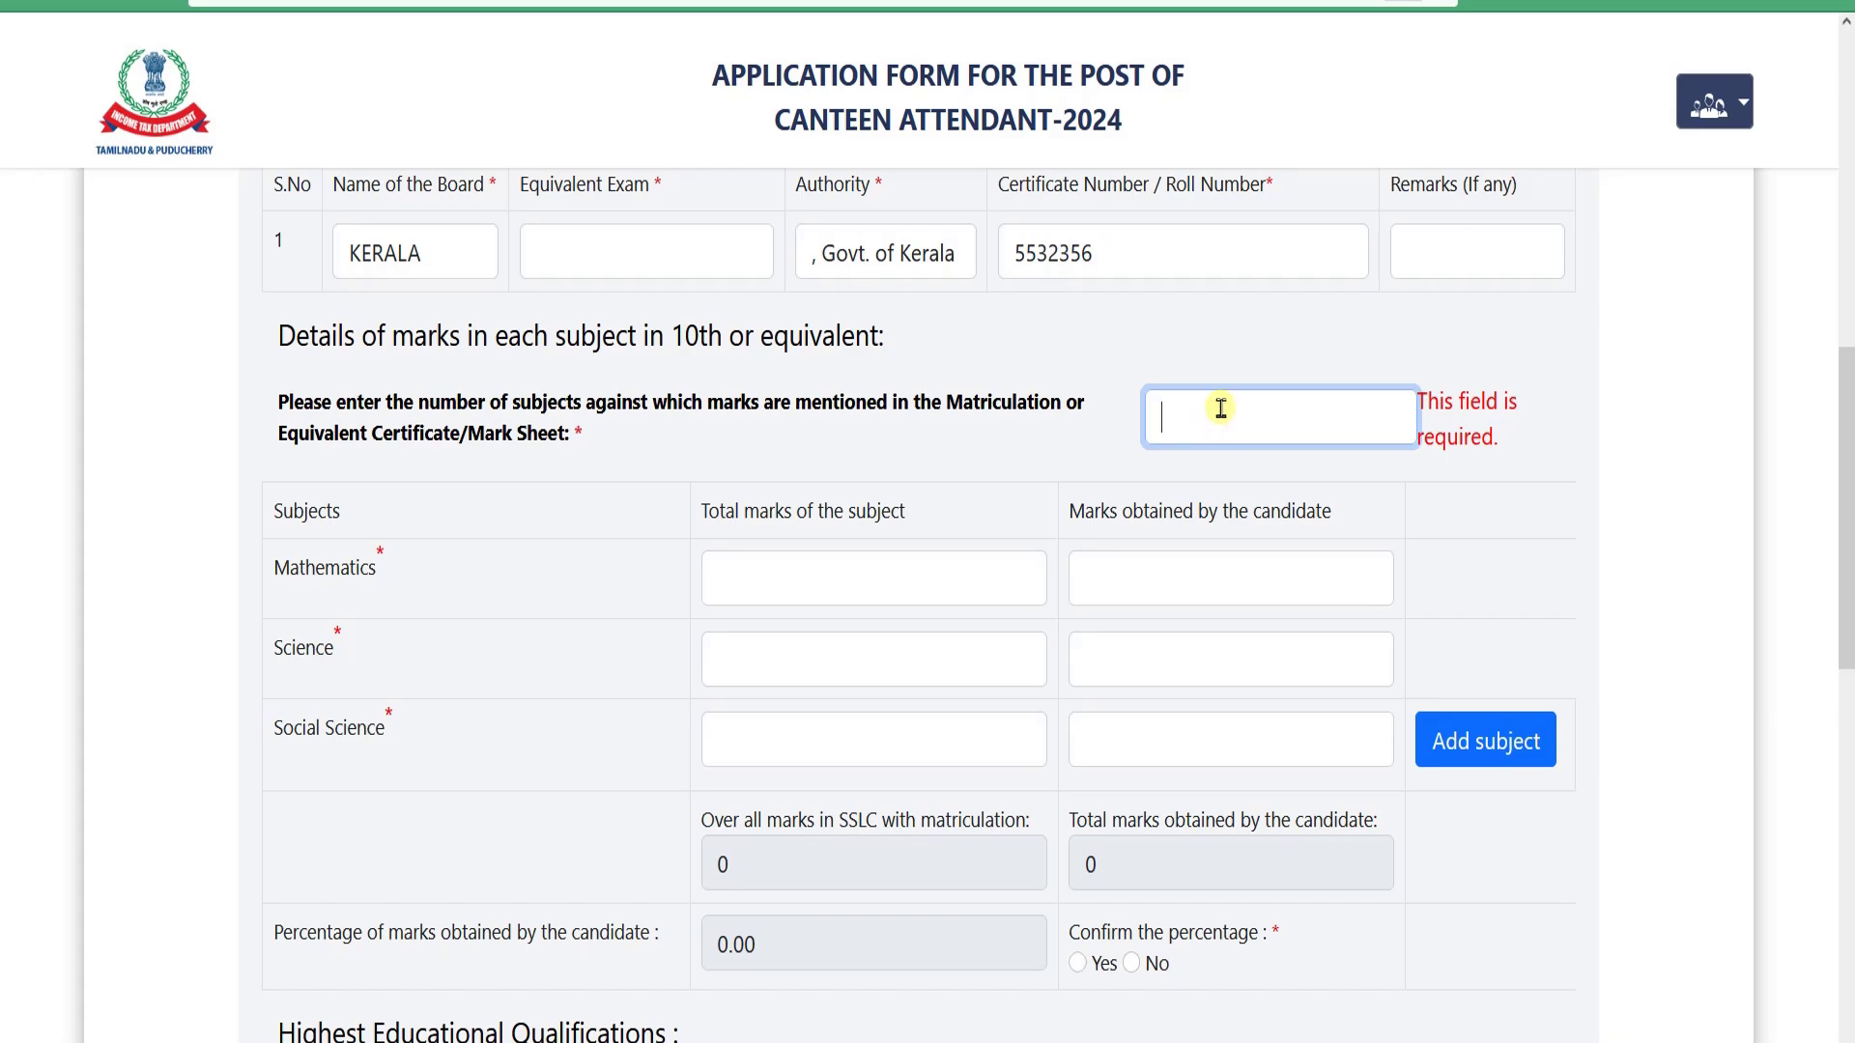
type("10")
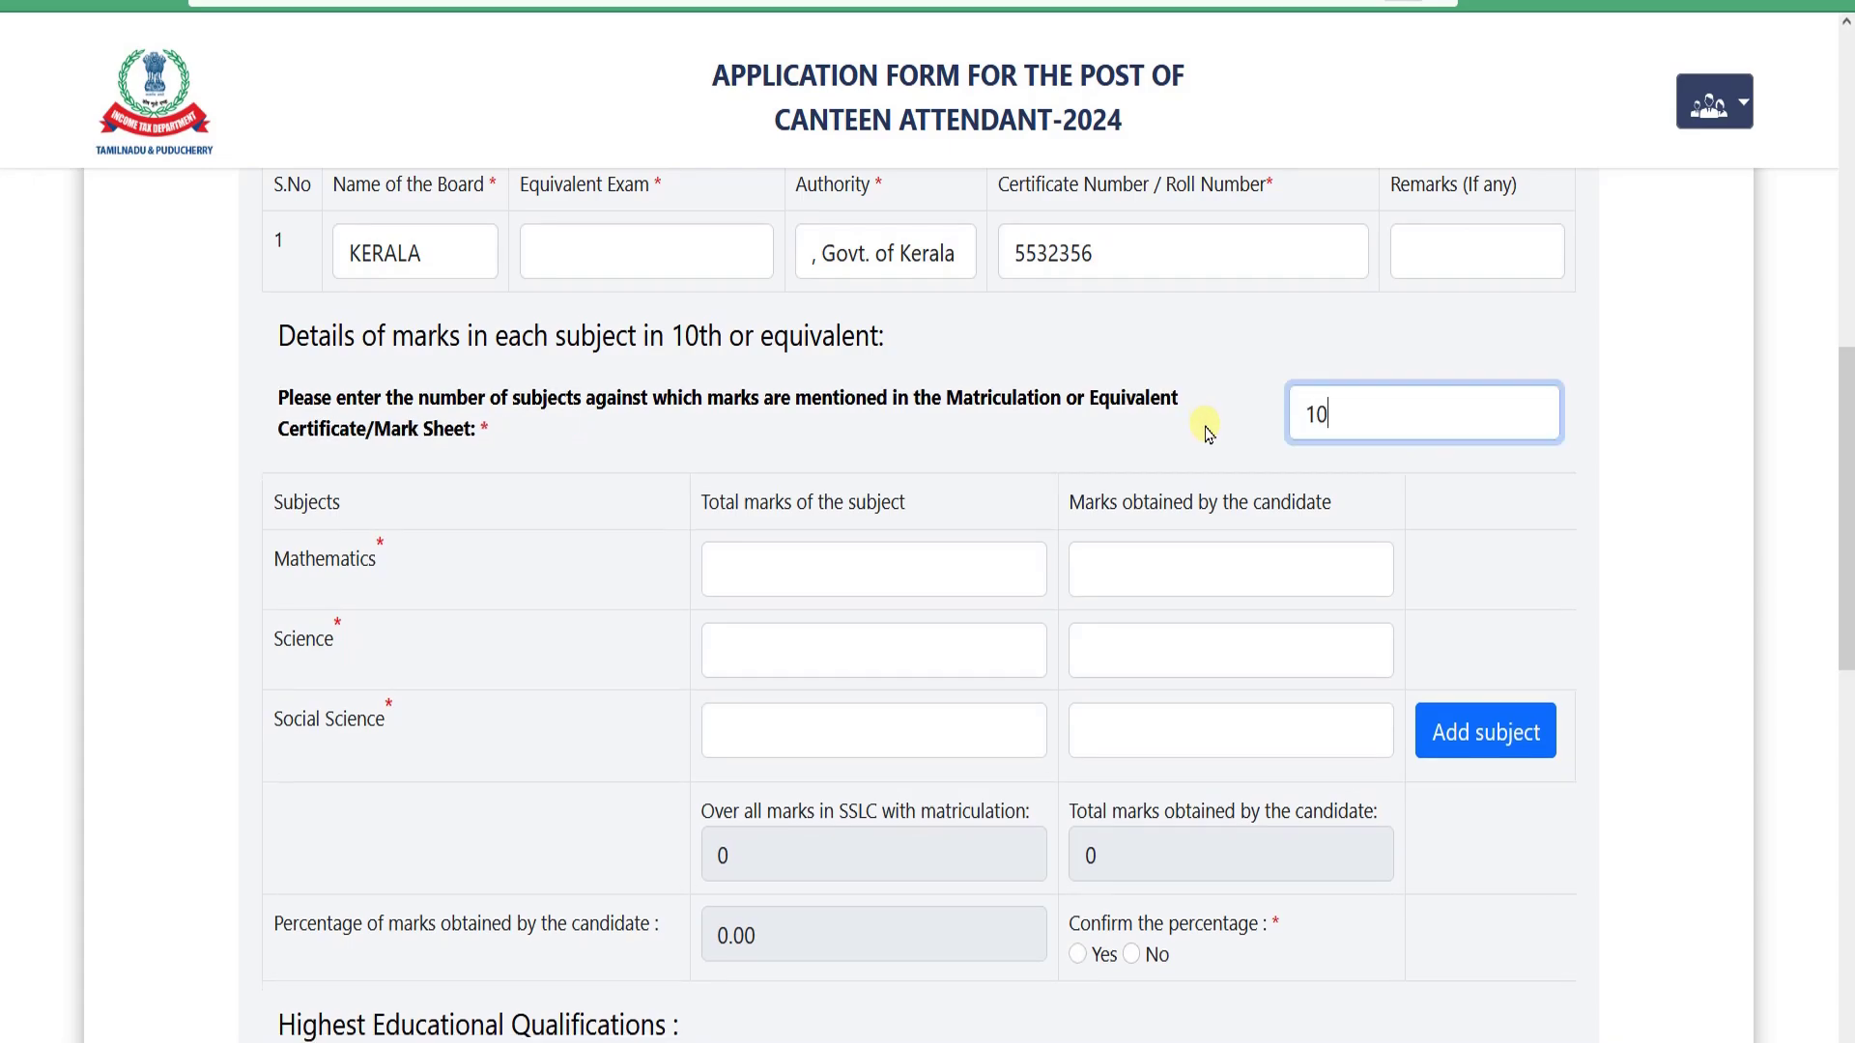
double_click(1309, 416)
left_click(1350, 412)
scroll(464, 537, "down", 2)
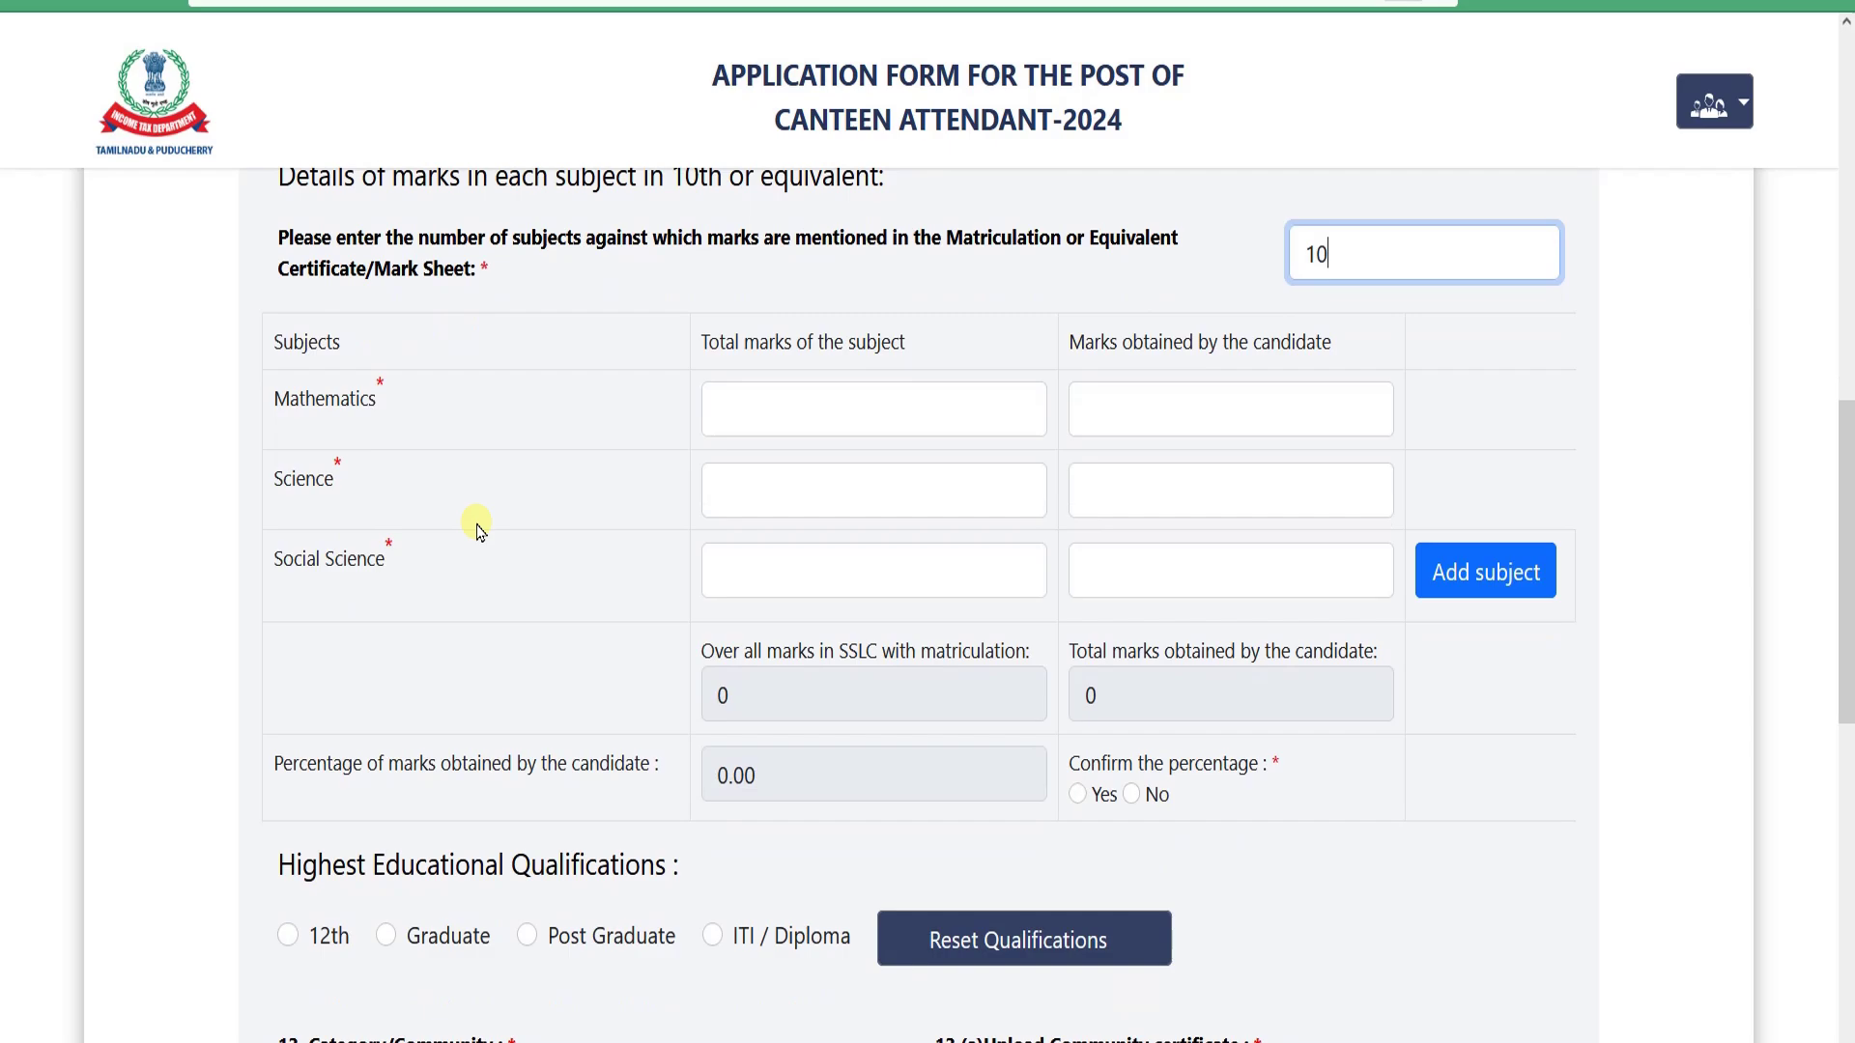
left_click(283, 336)
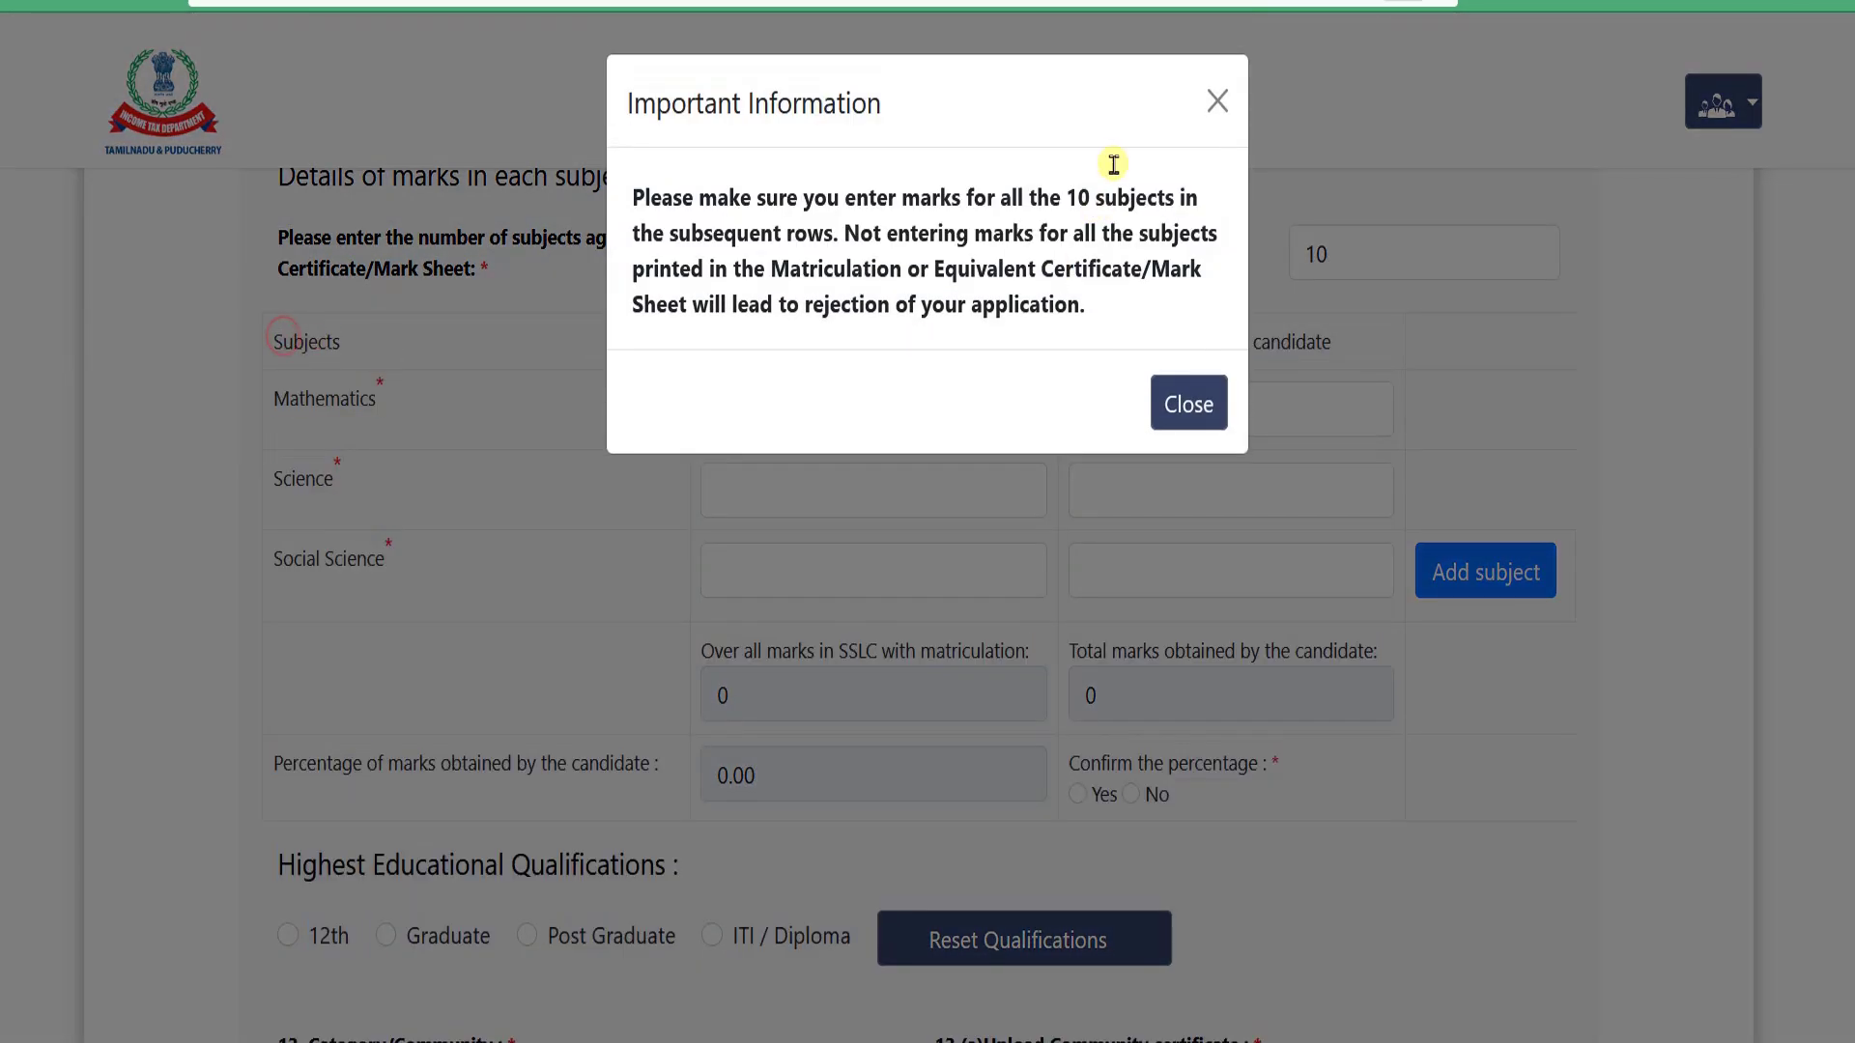
left_click(1220, 96)
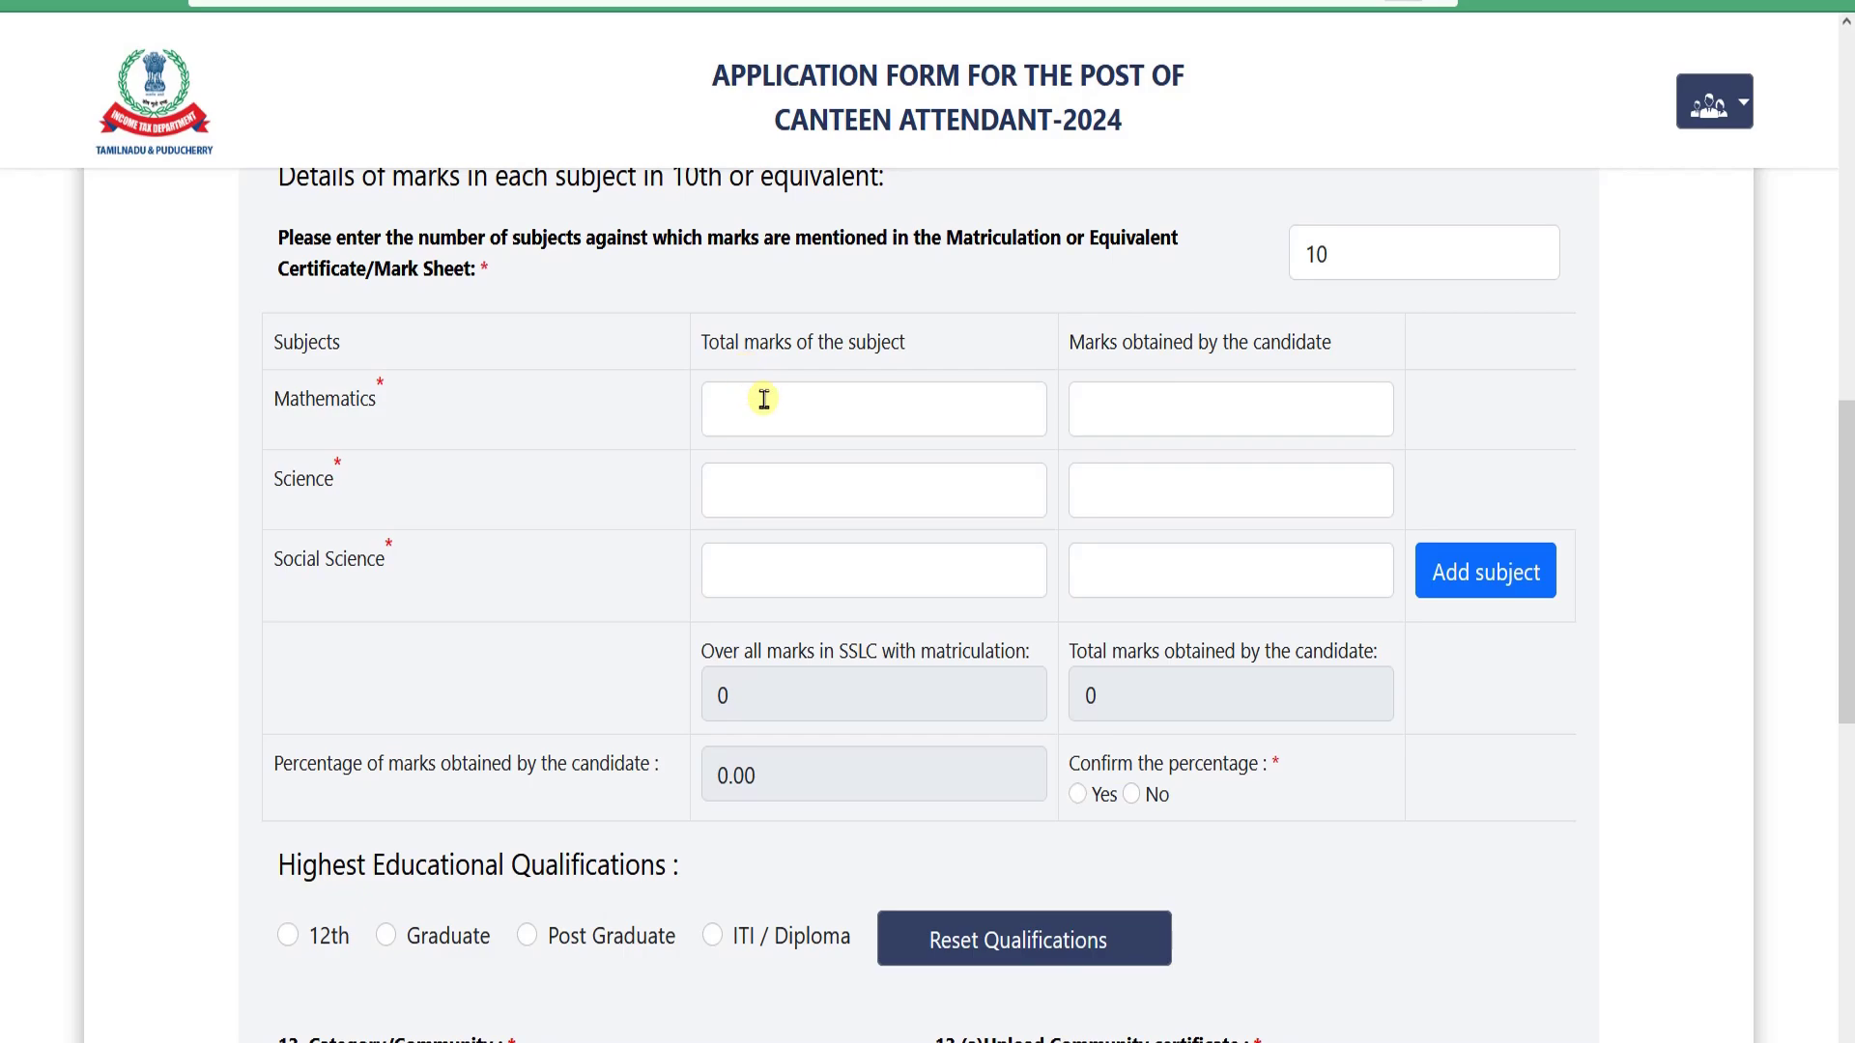
scroll(822, 445, "down", 2)
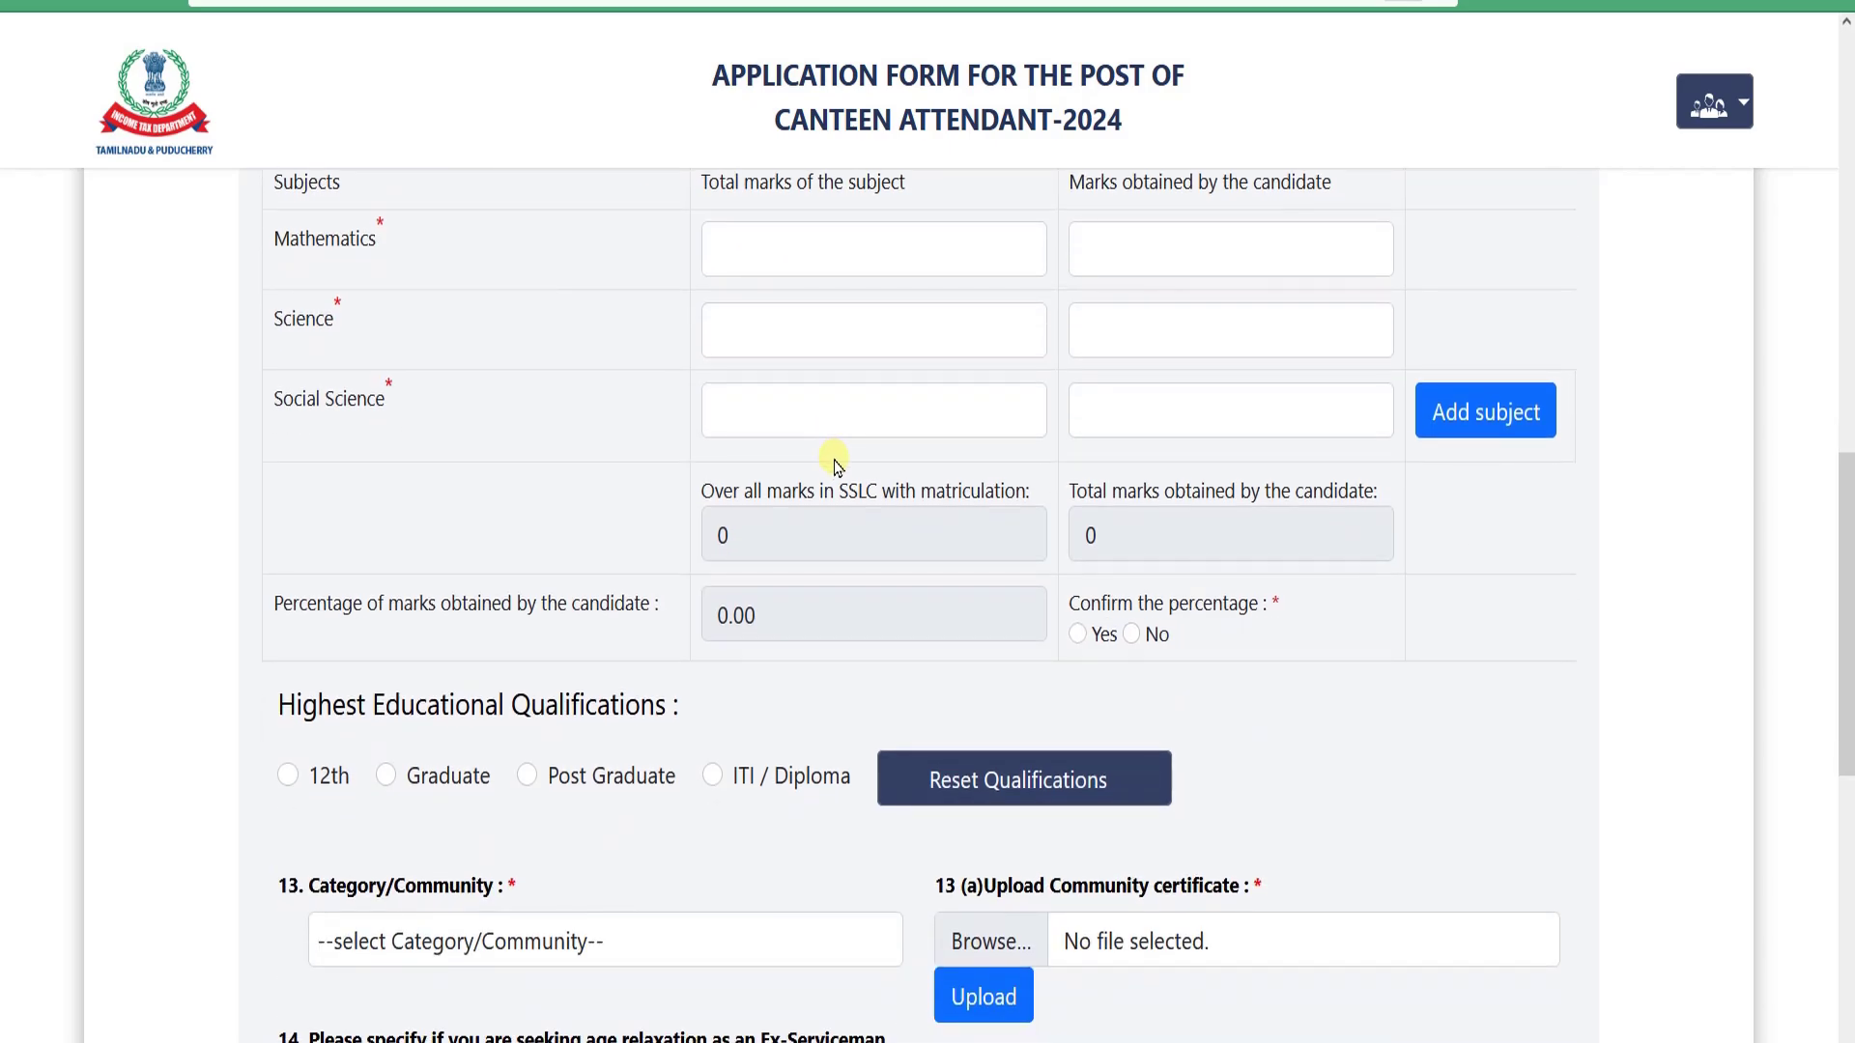
scroll(864, 488, "up", 4)
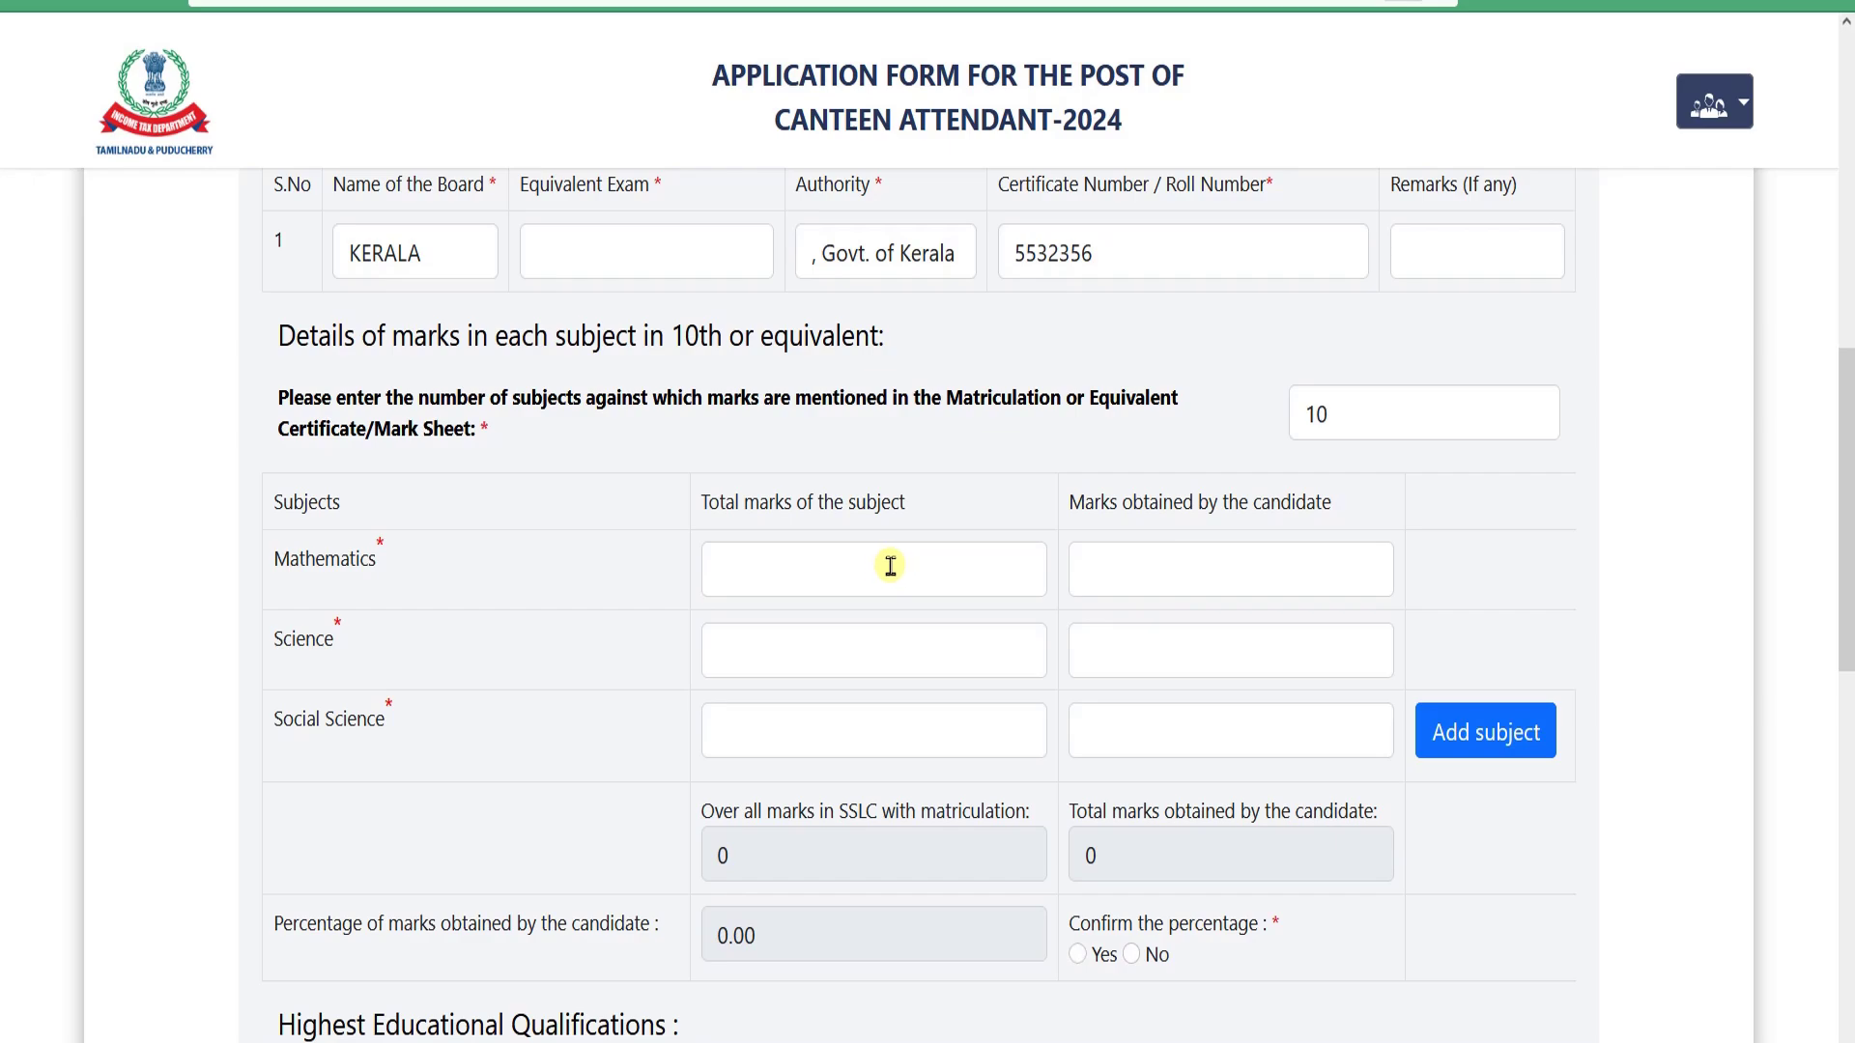
left_click(828, 556)
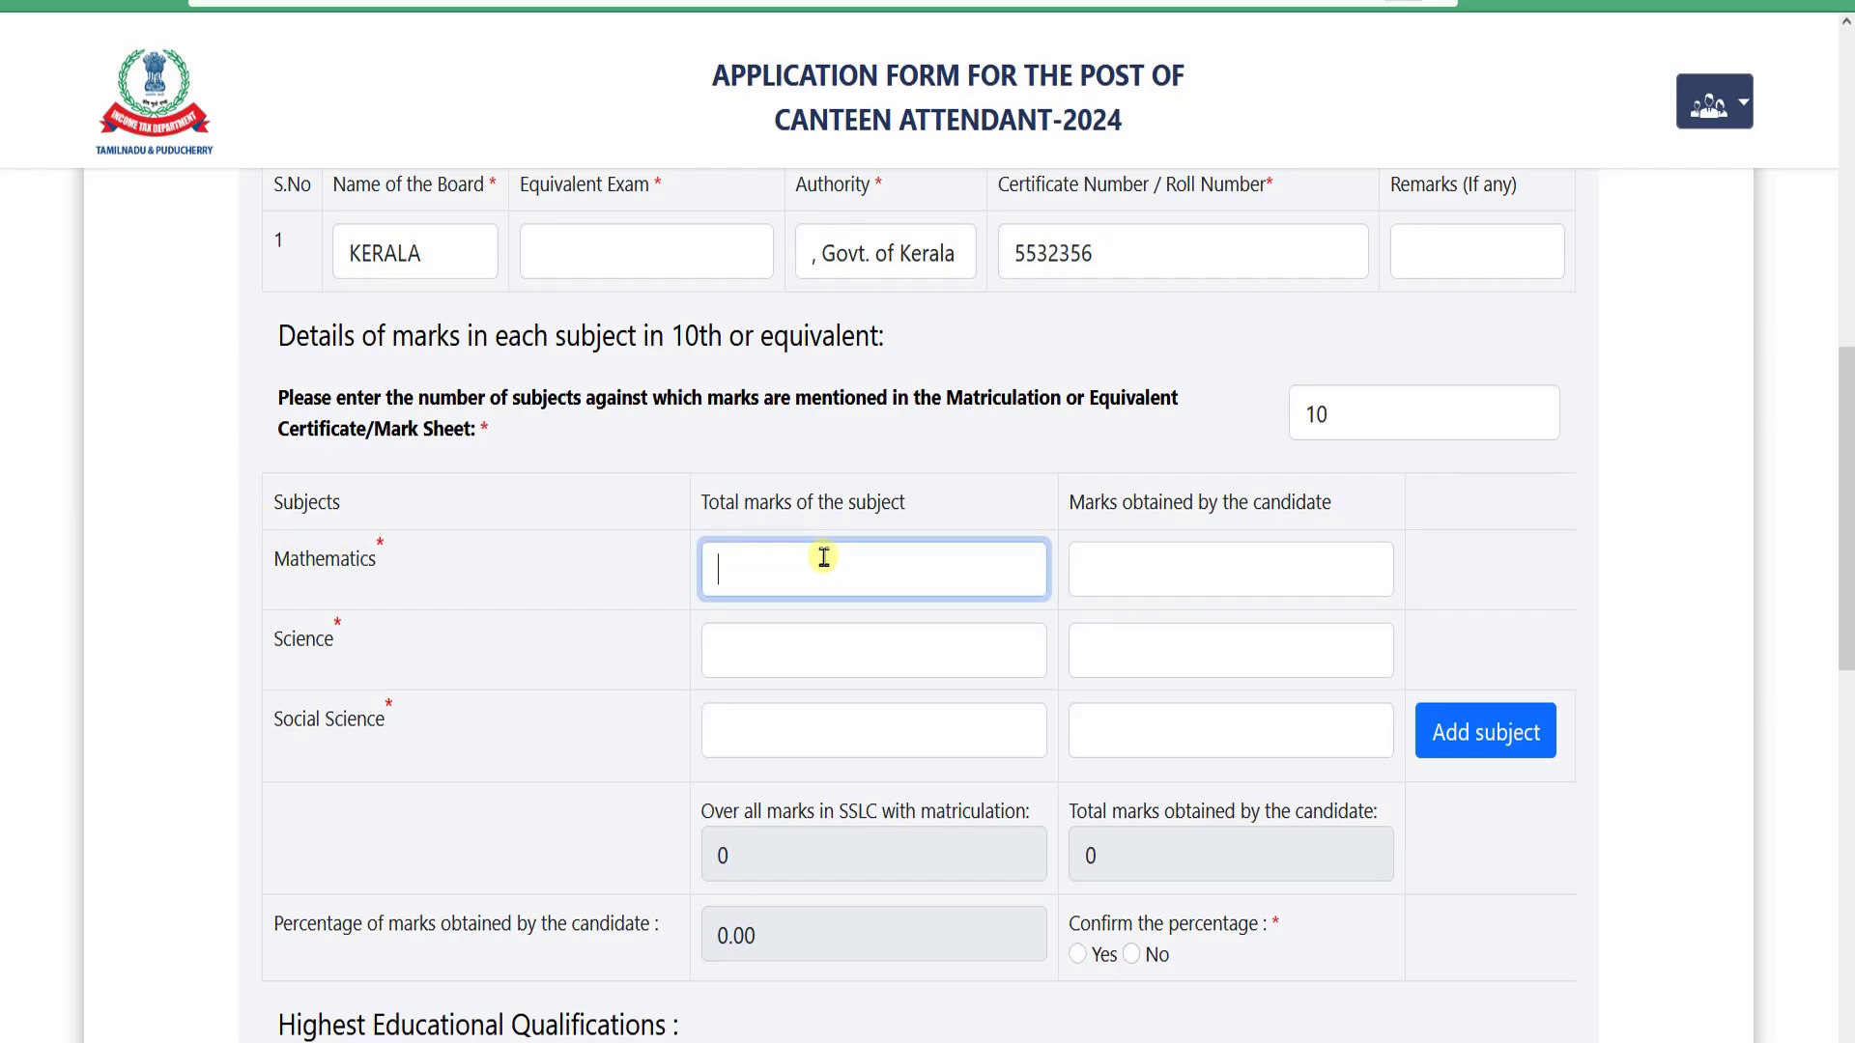
left_click(1112, 562)
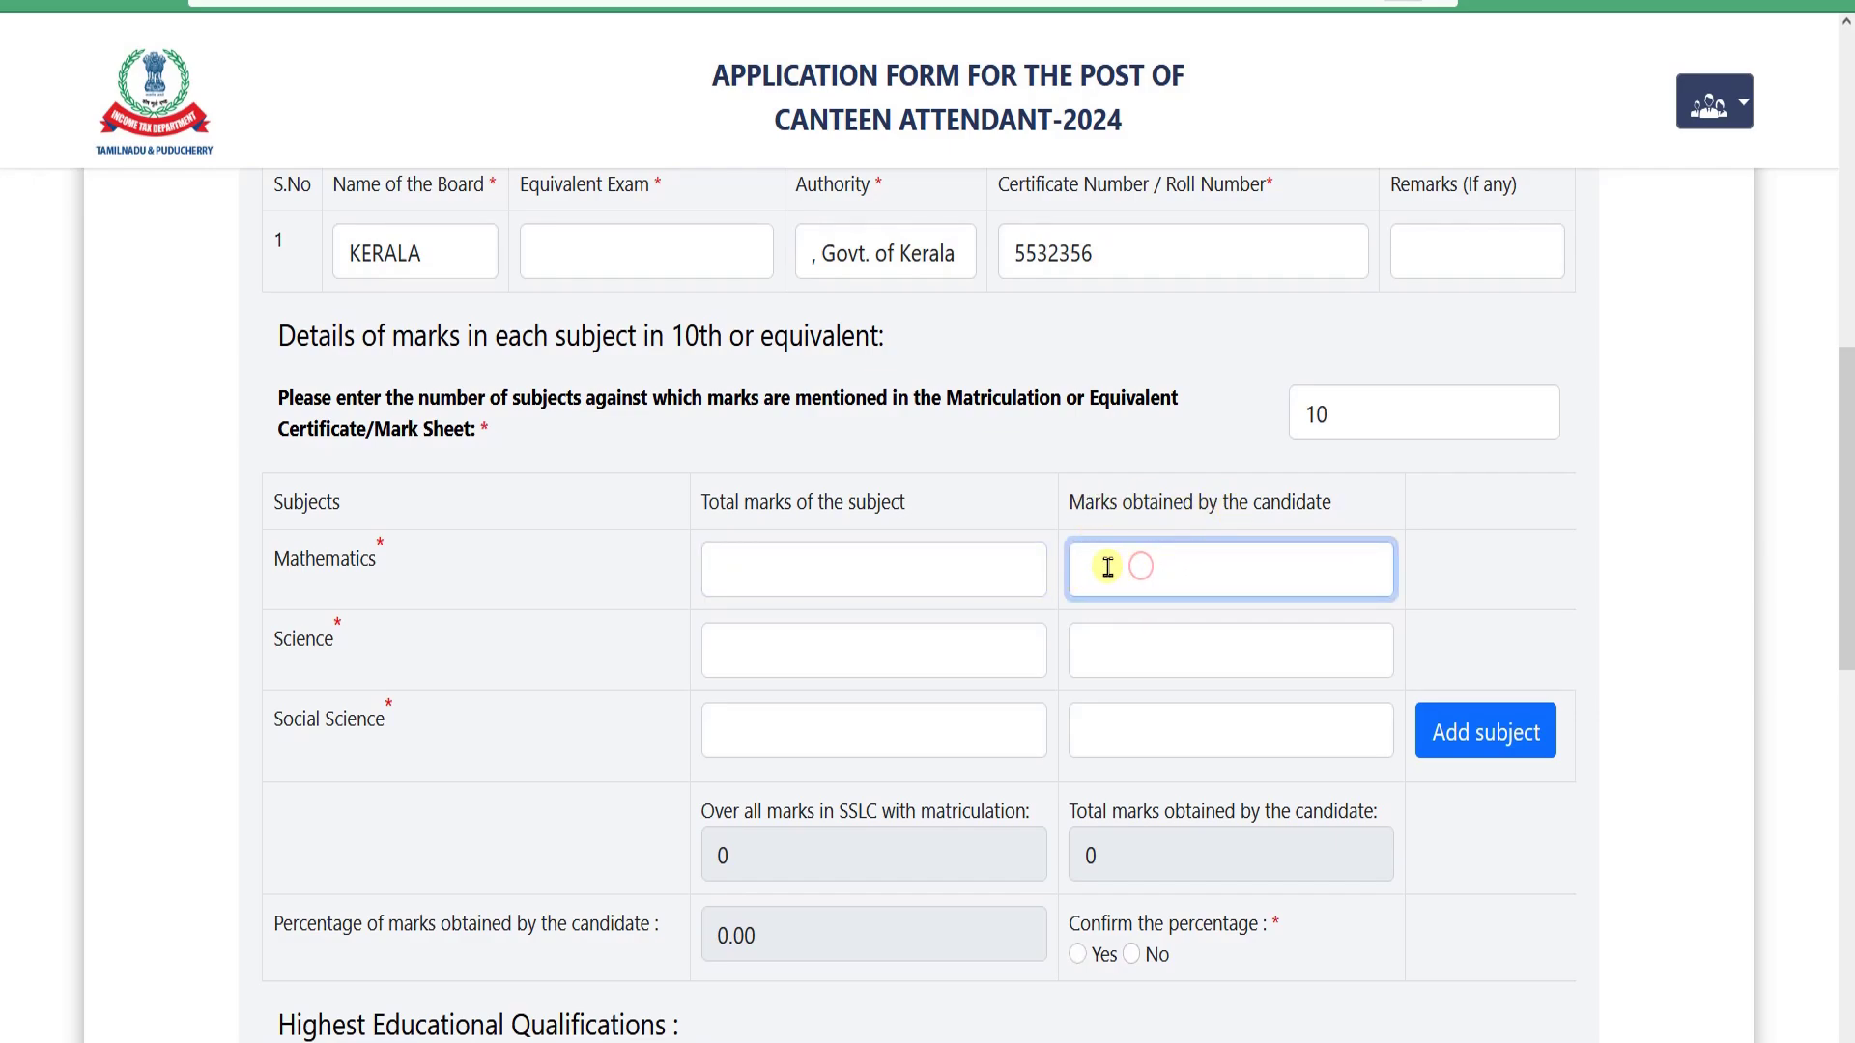
left_click(836, 568)
left_click(295, 641)
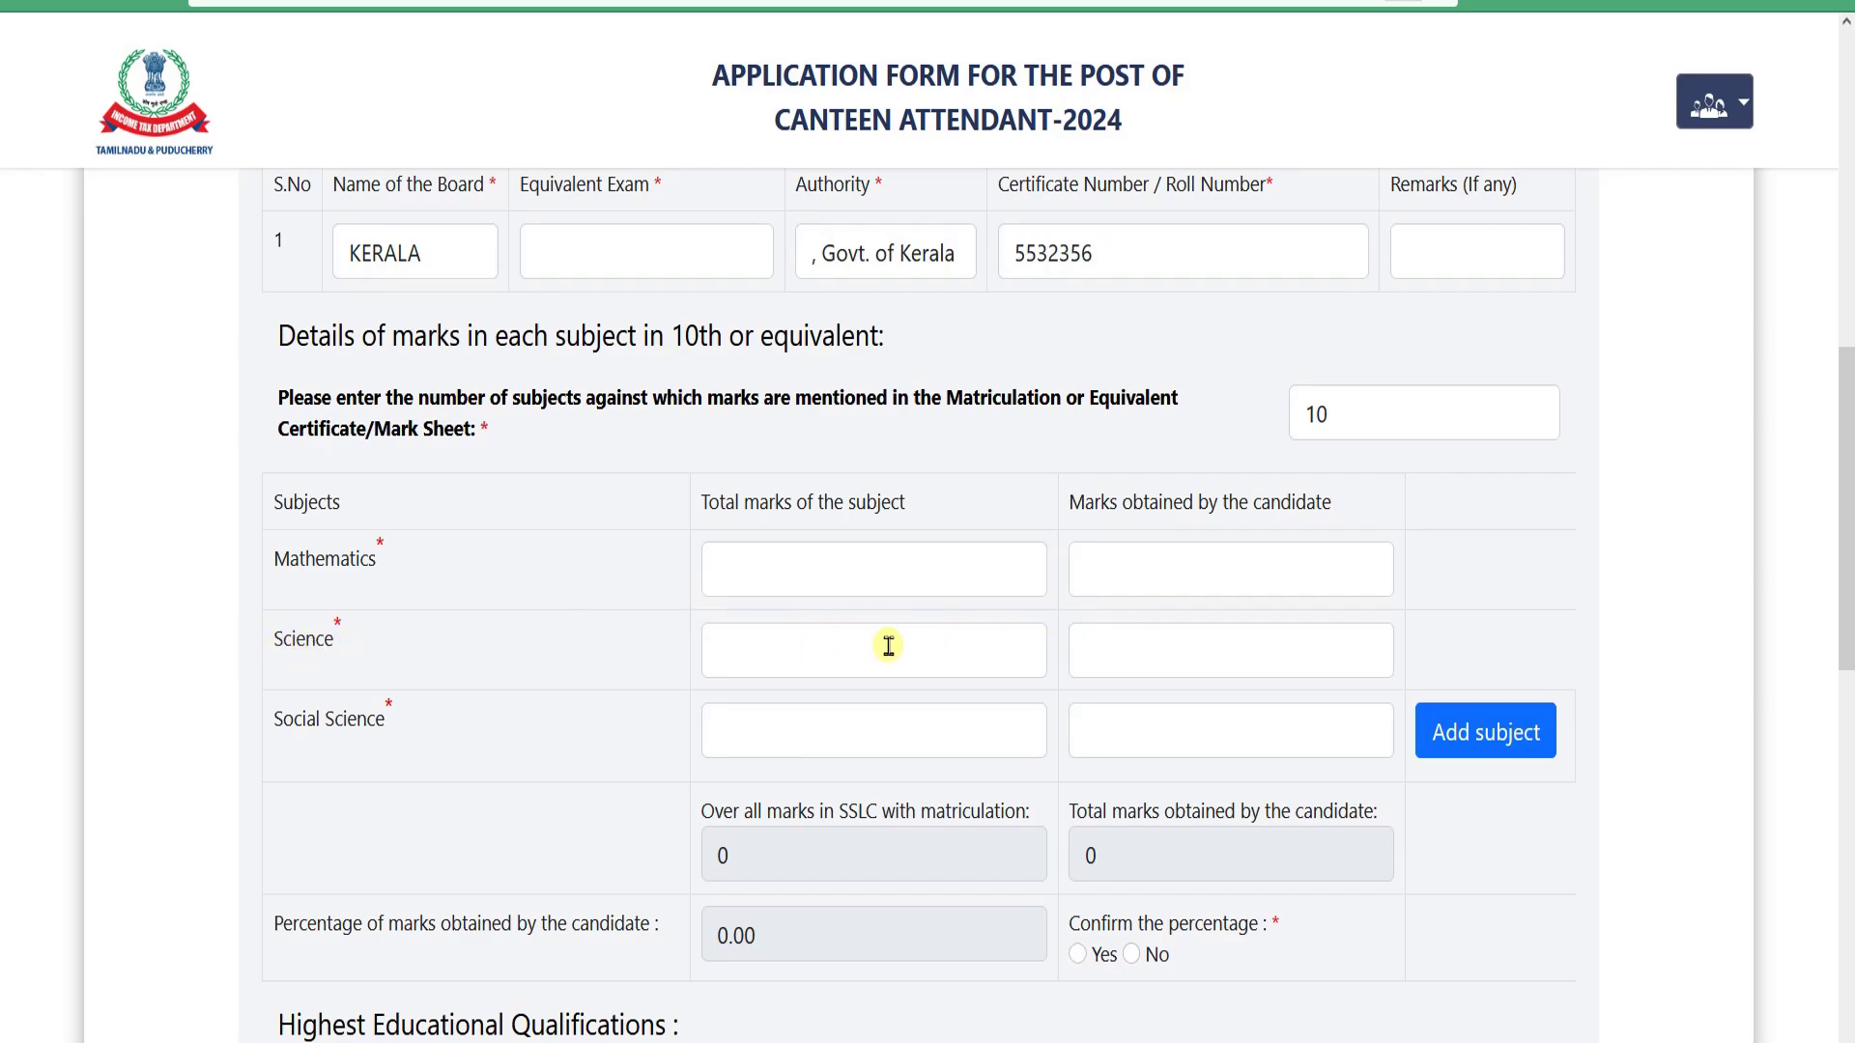
left_click(1124, 645)
left_click(819, 648)
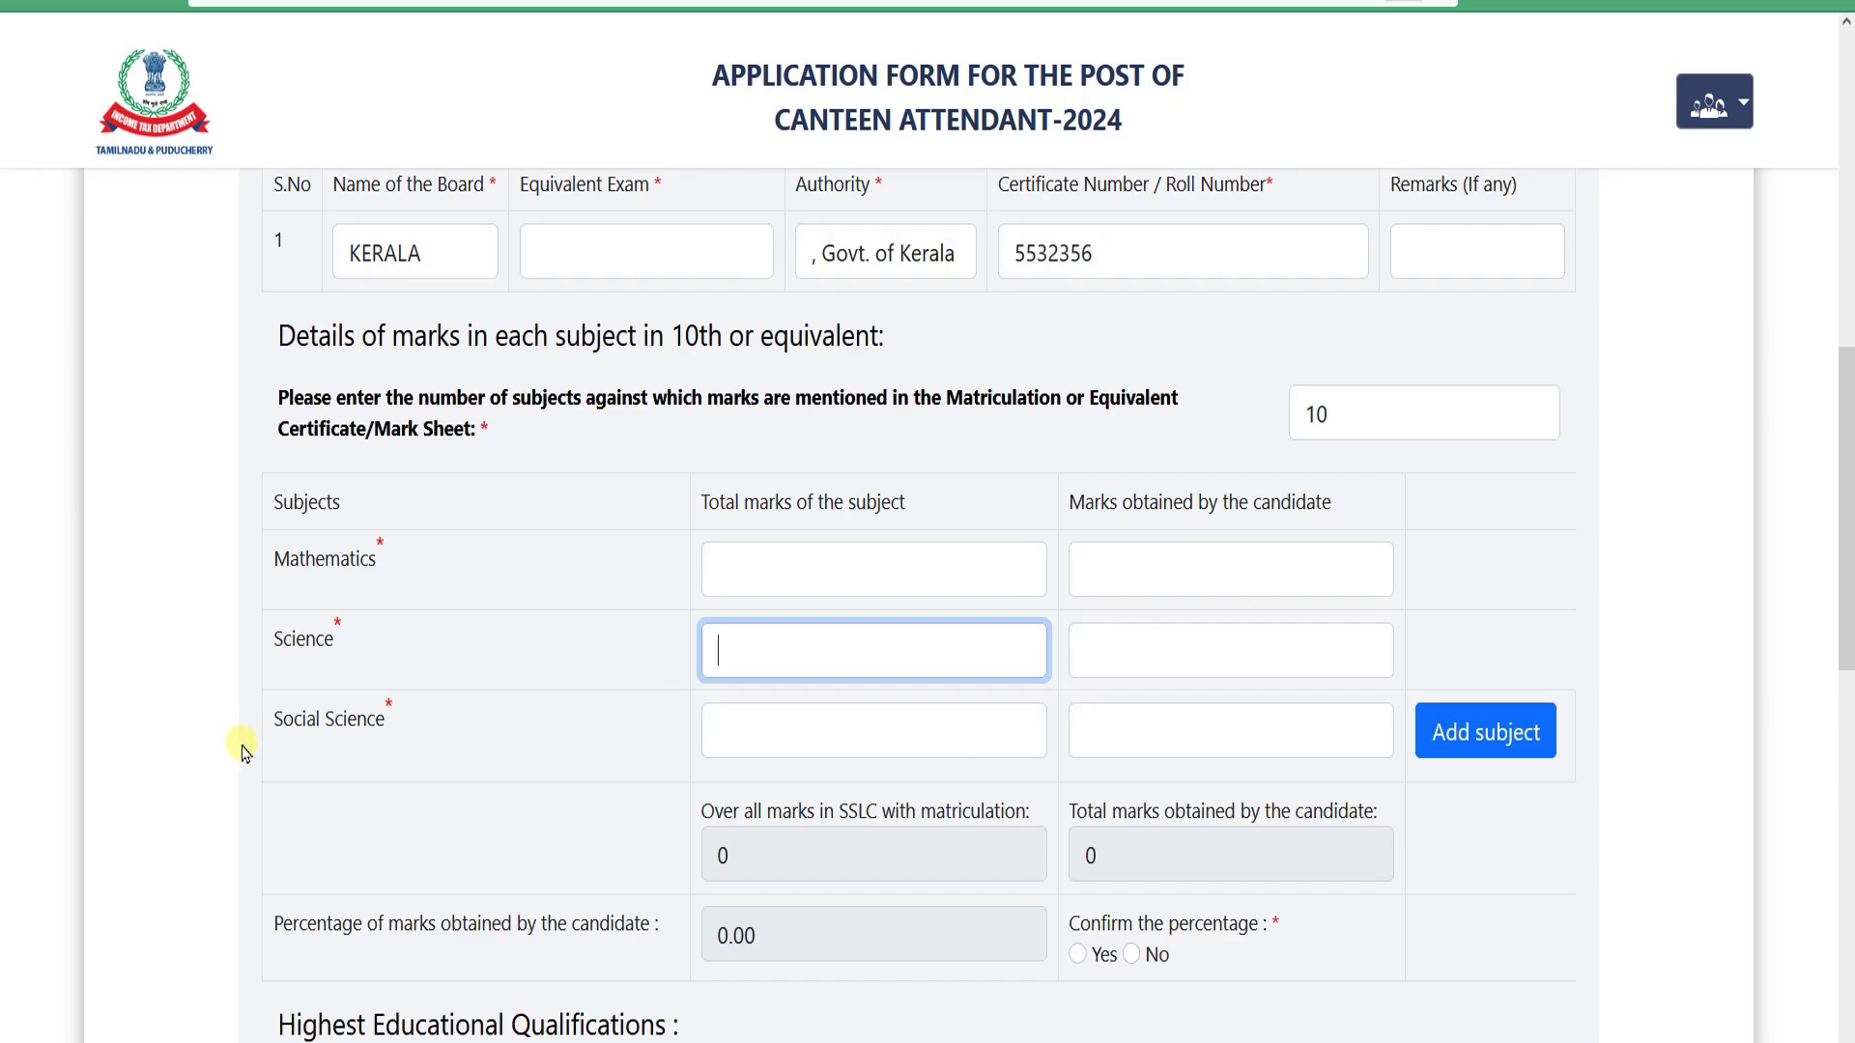
left_click_drag(284, 724, 367, 721)
left_click(795, 718)
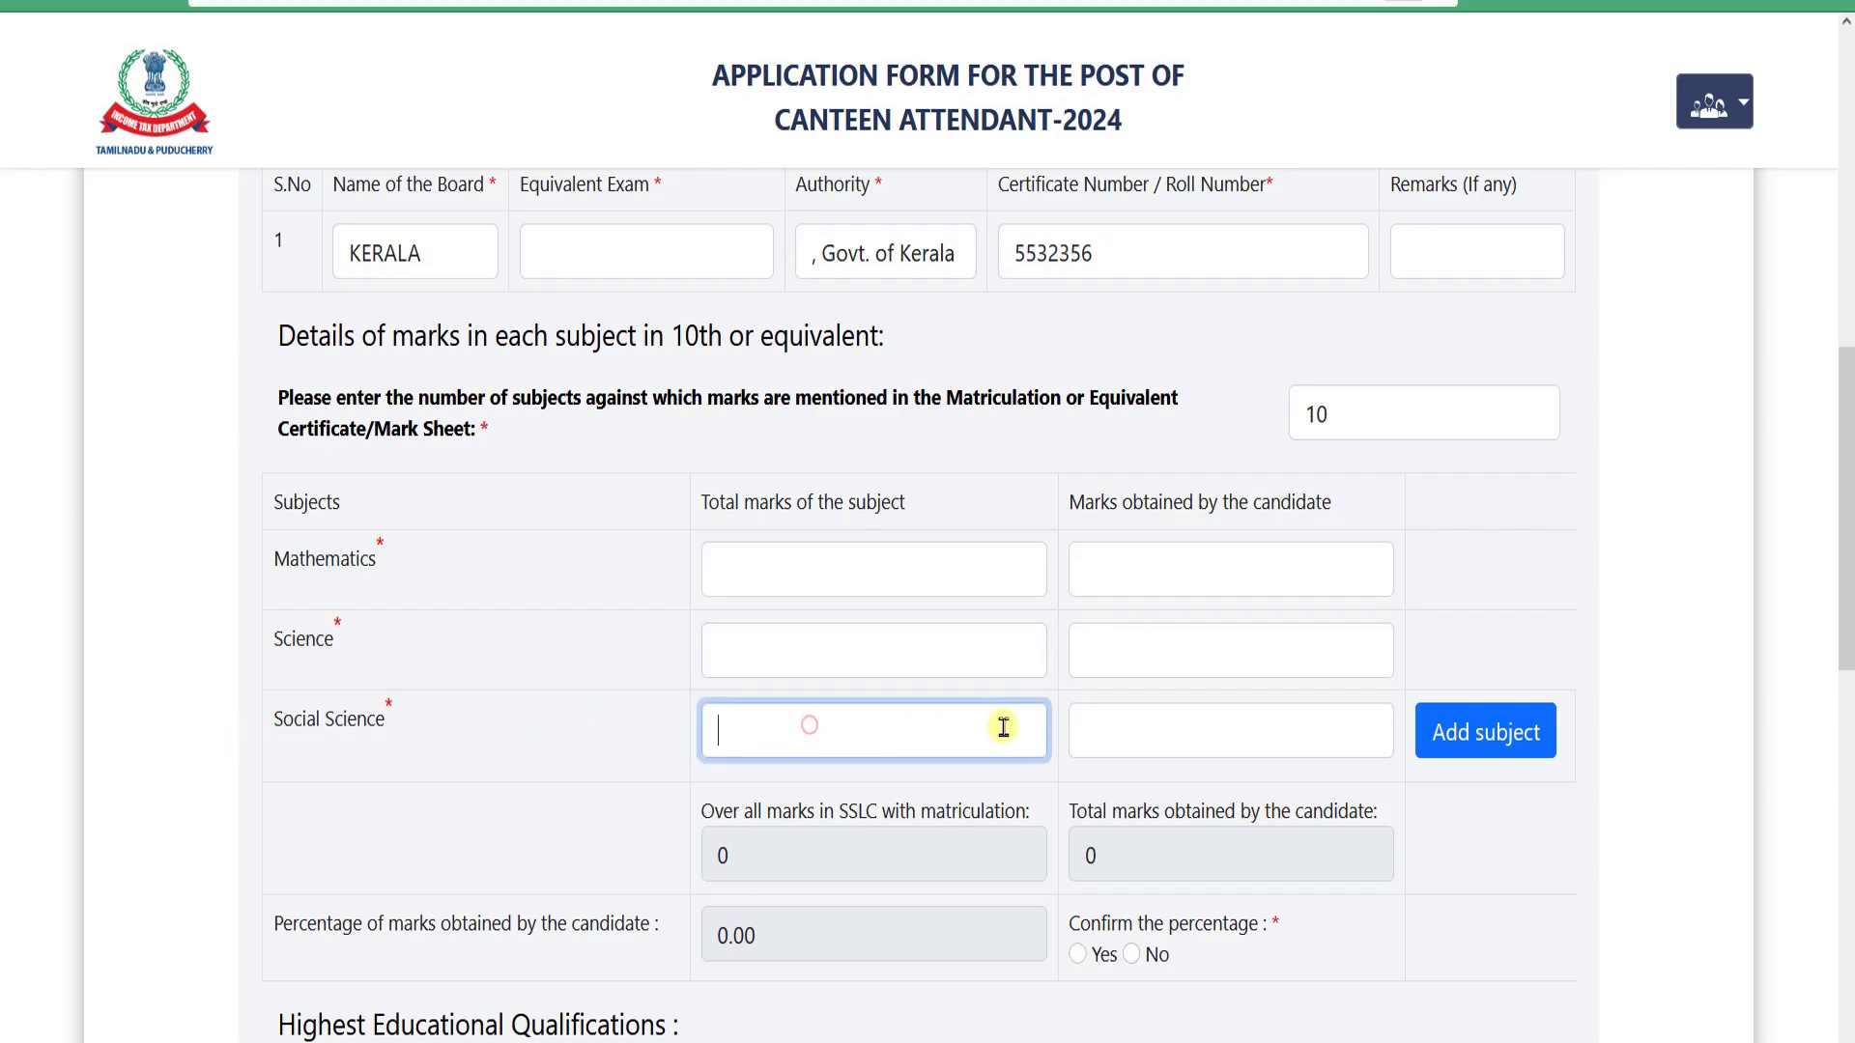
left_click(1158, 720)
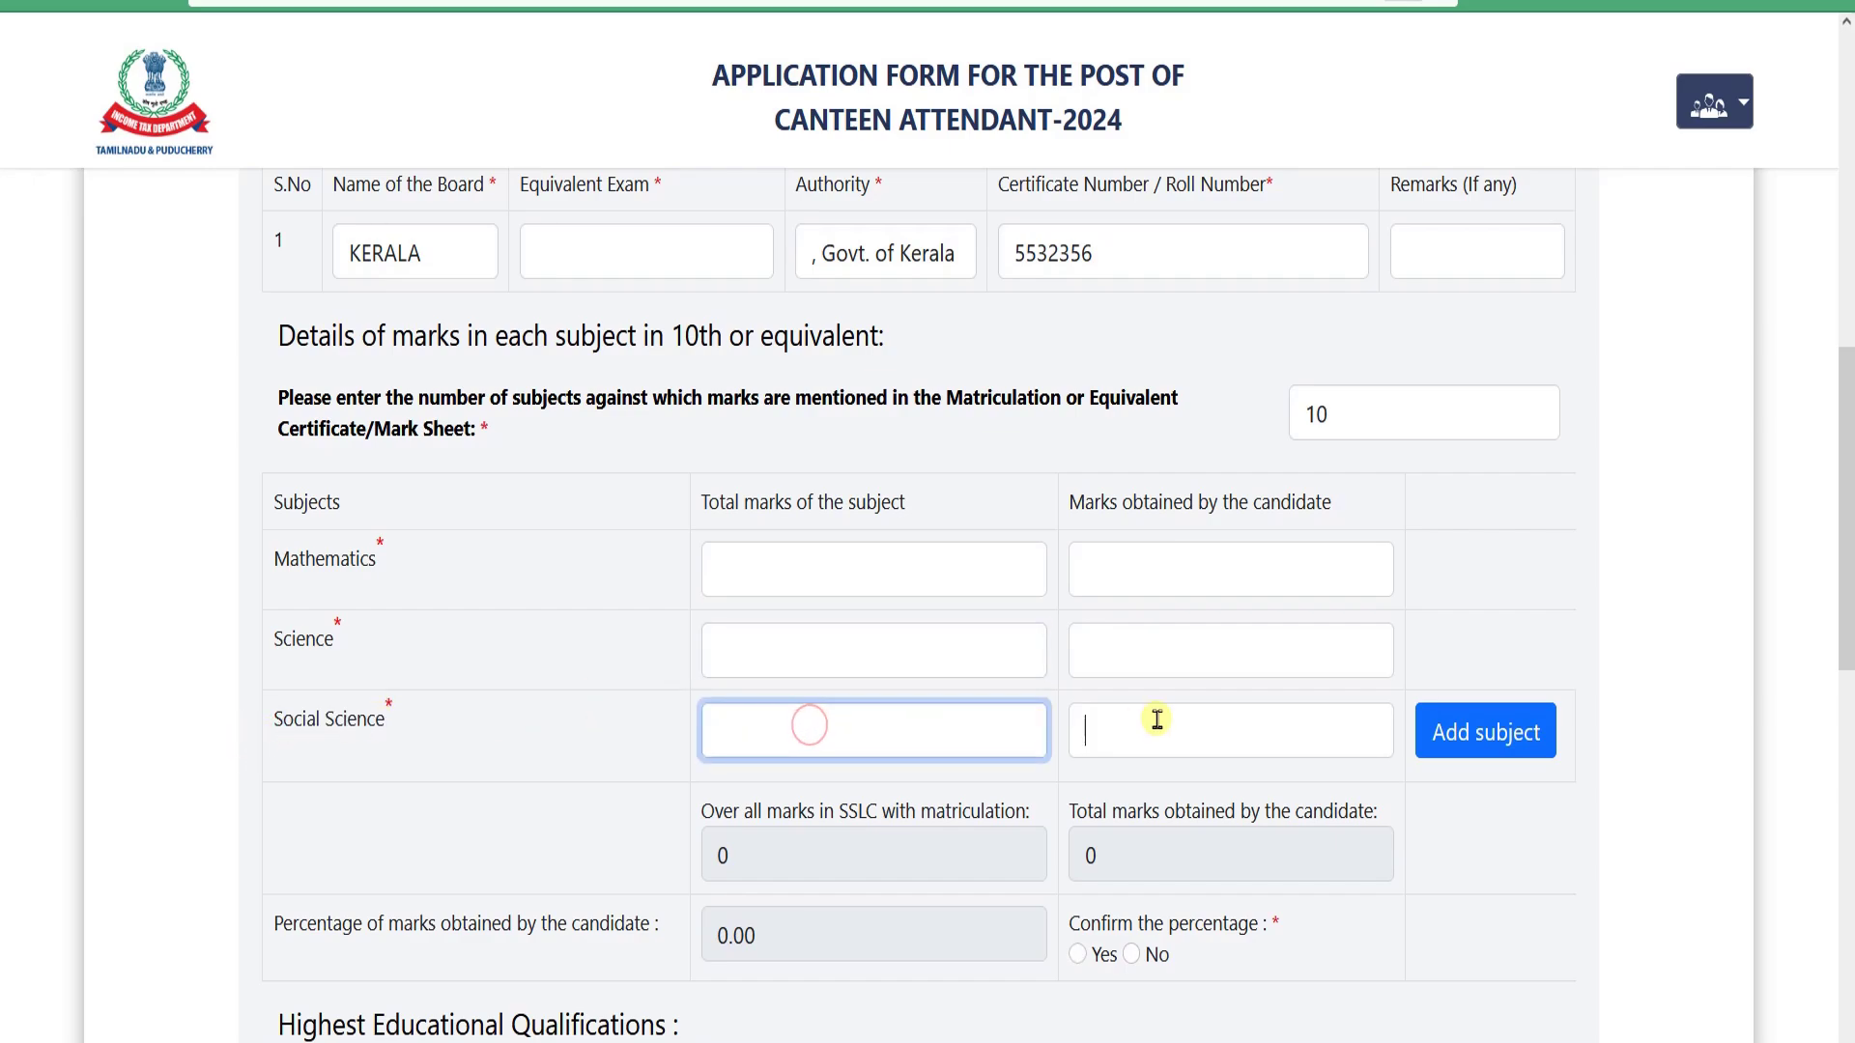
left_click(1483, 734)
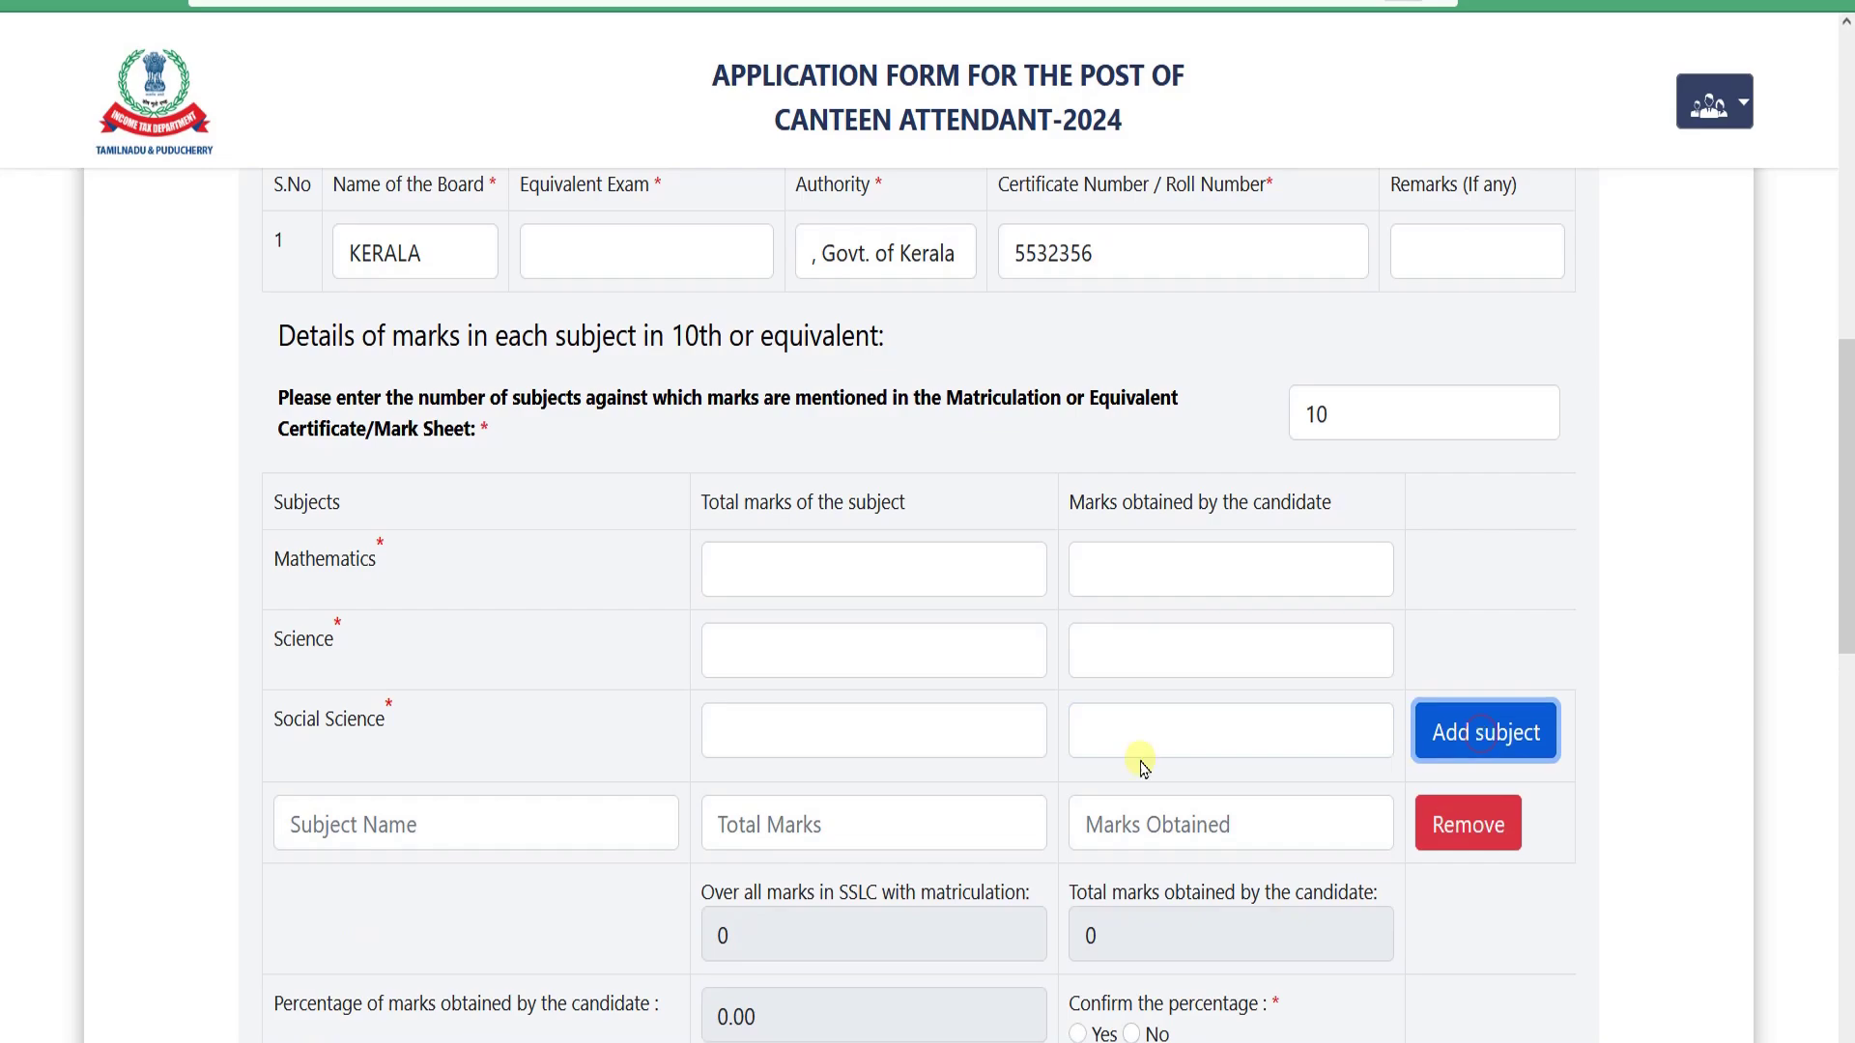
scroll(1139, 758, "down", 2)
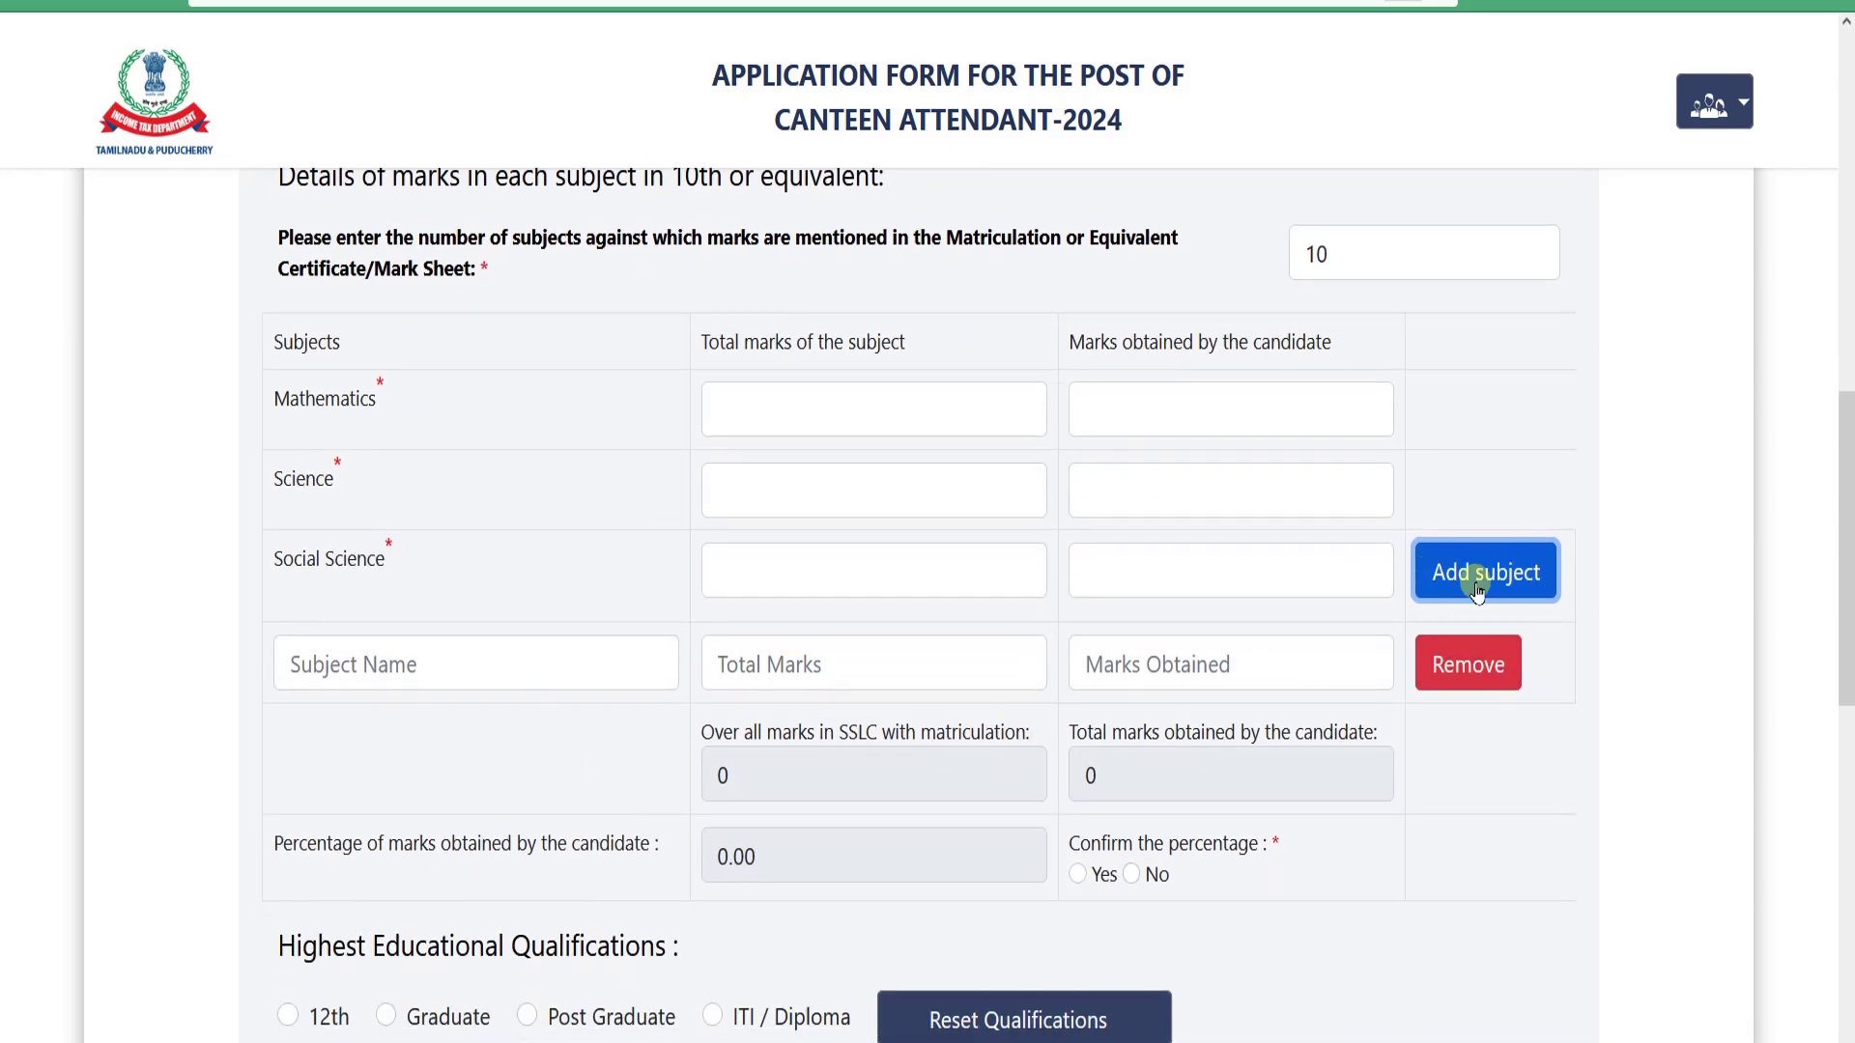
left_click(409, 663)
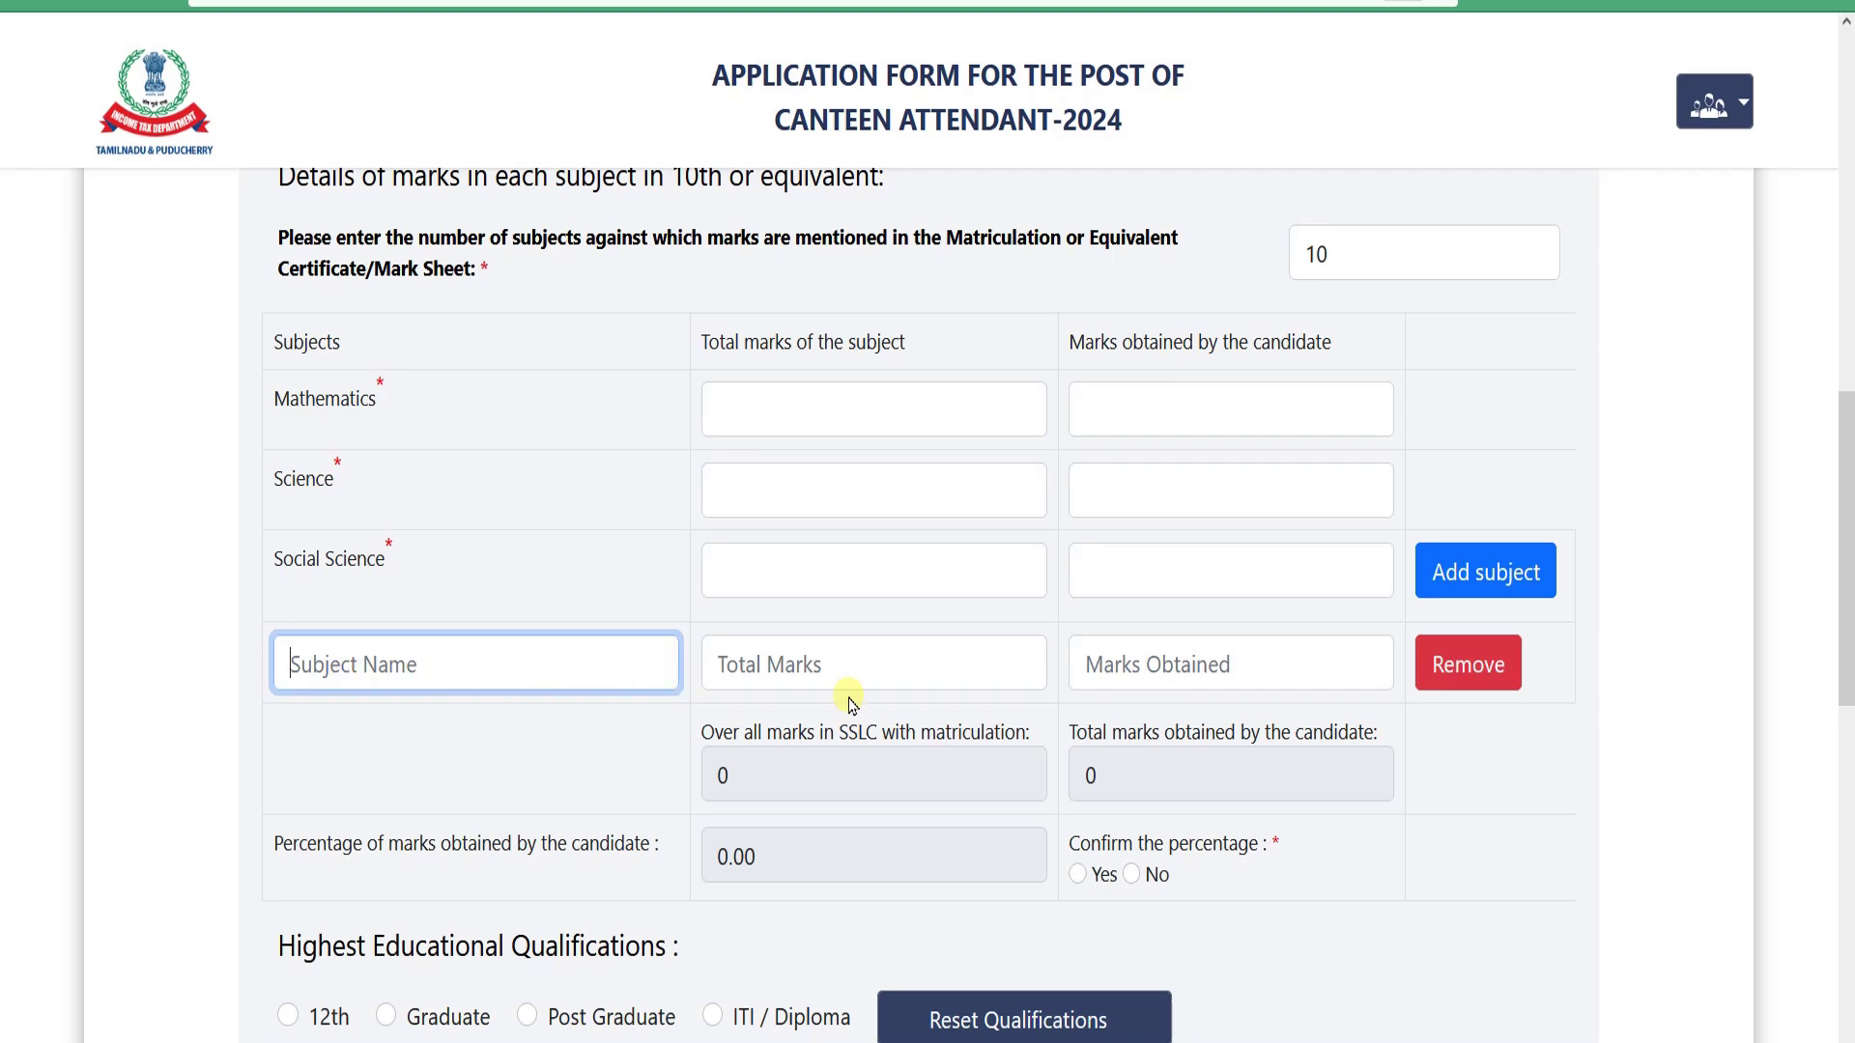
double_click(287, 477)
left_click(763, 479)
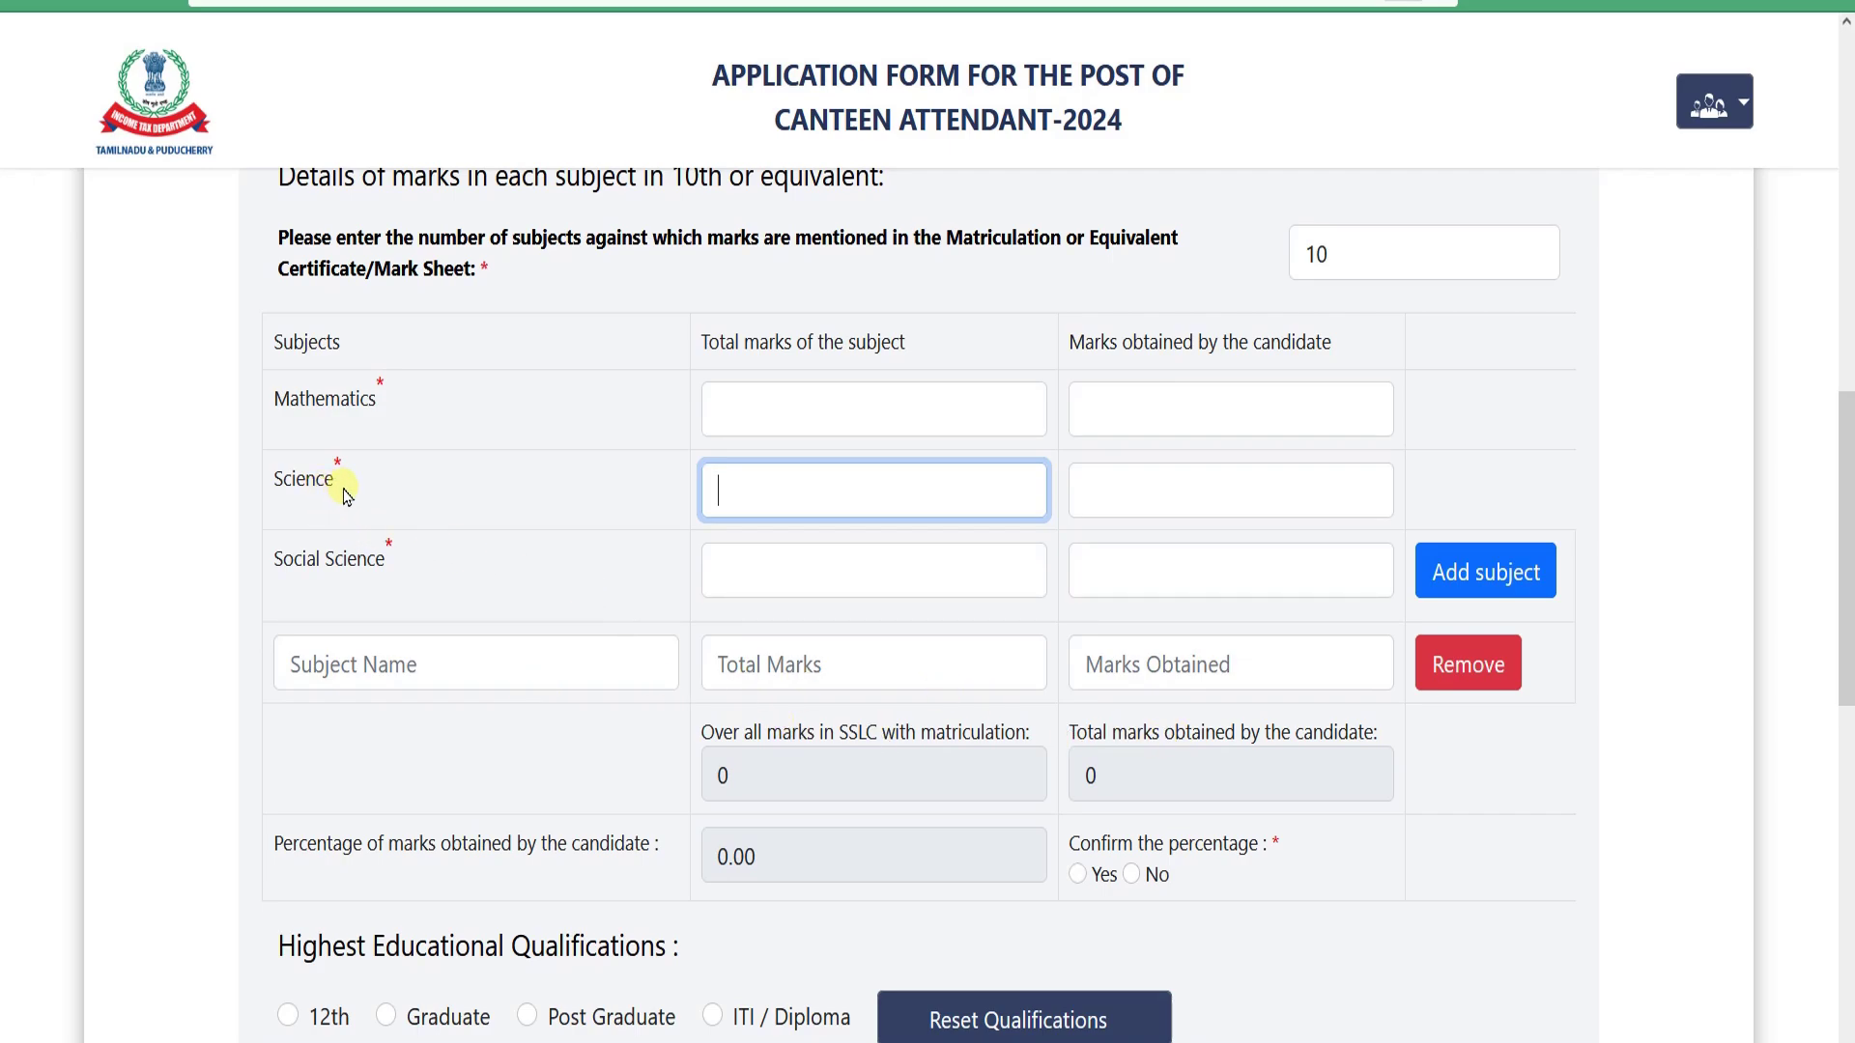
double_click(292, 483)
left_click(294, 484)
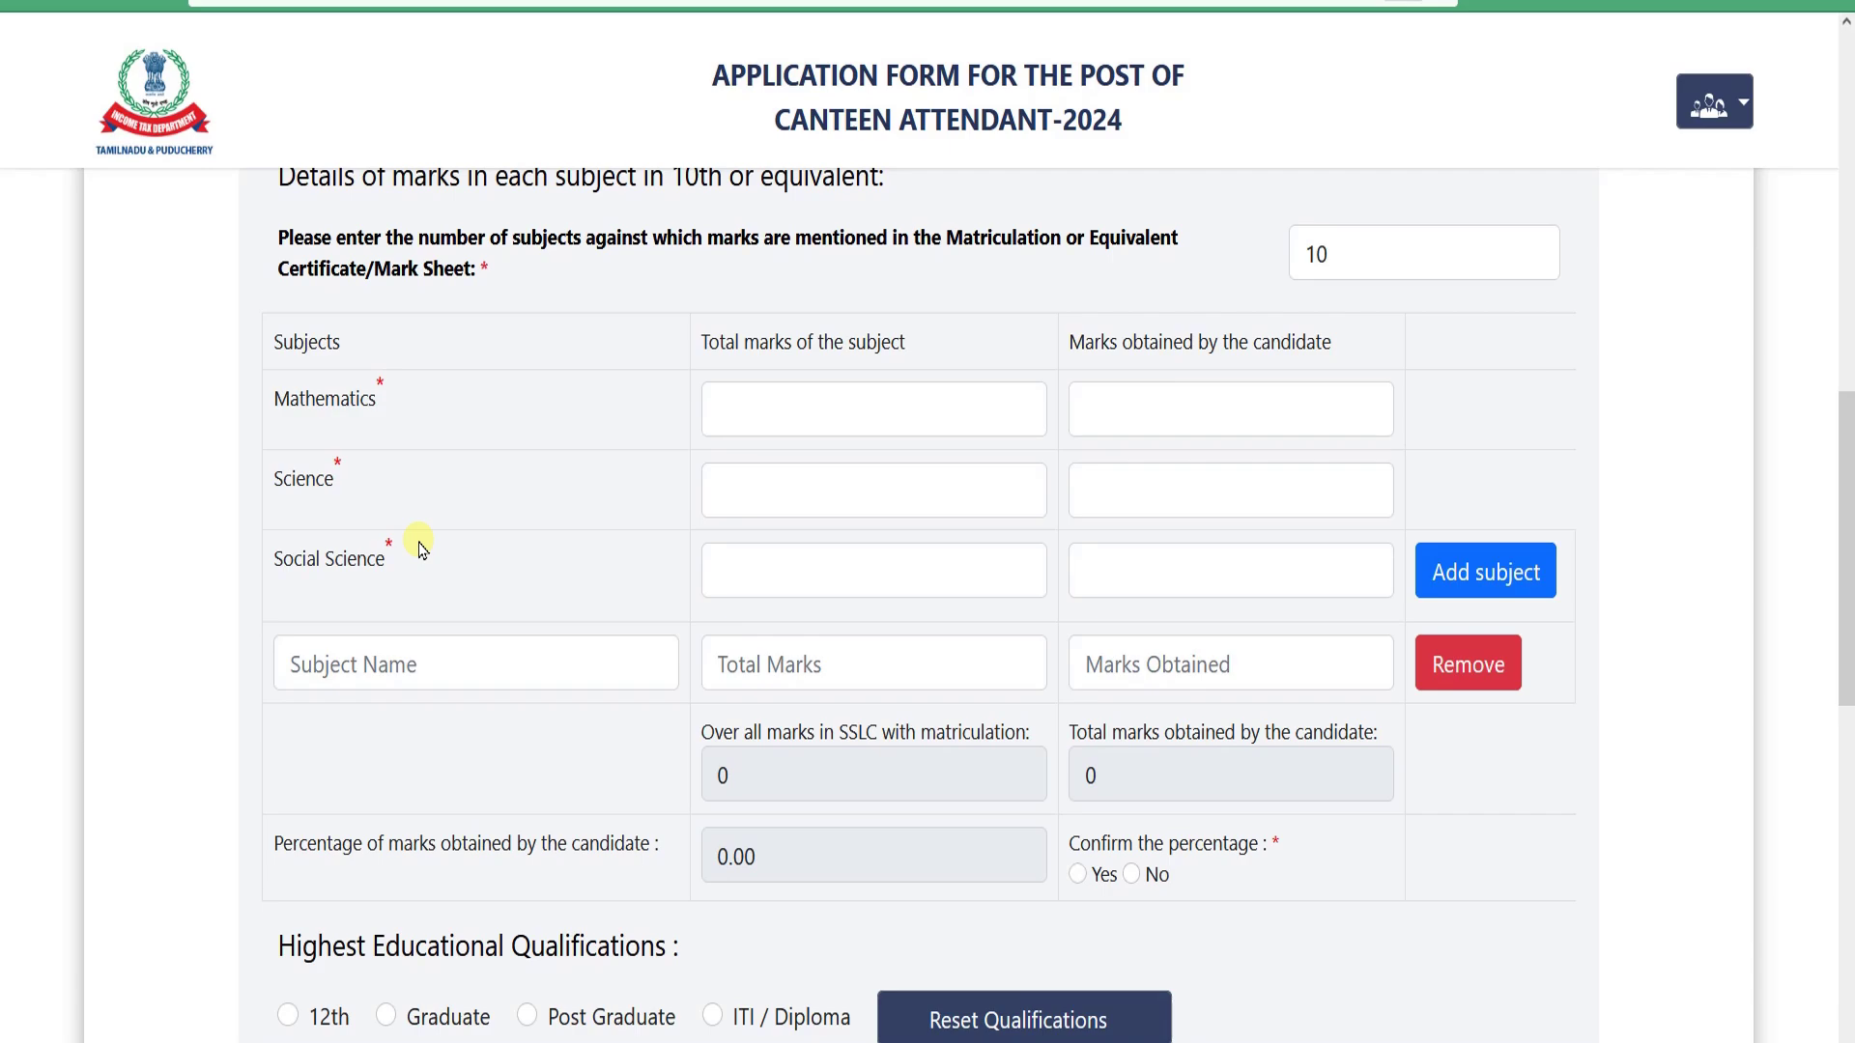
left_click(746, 483)
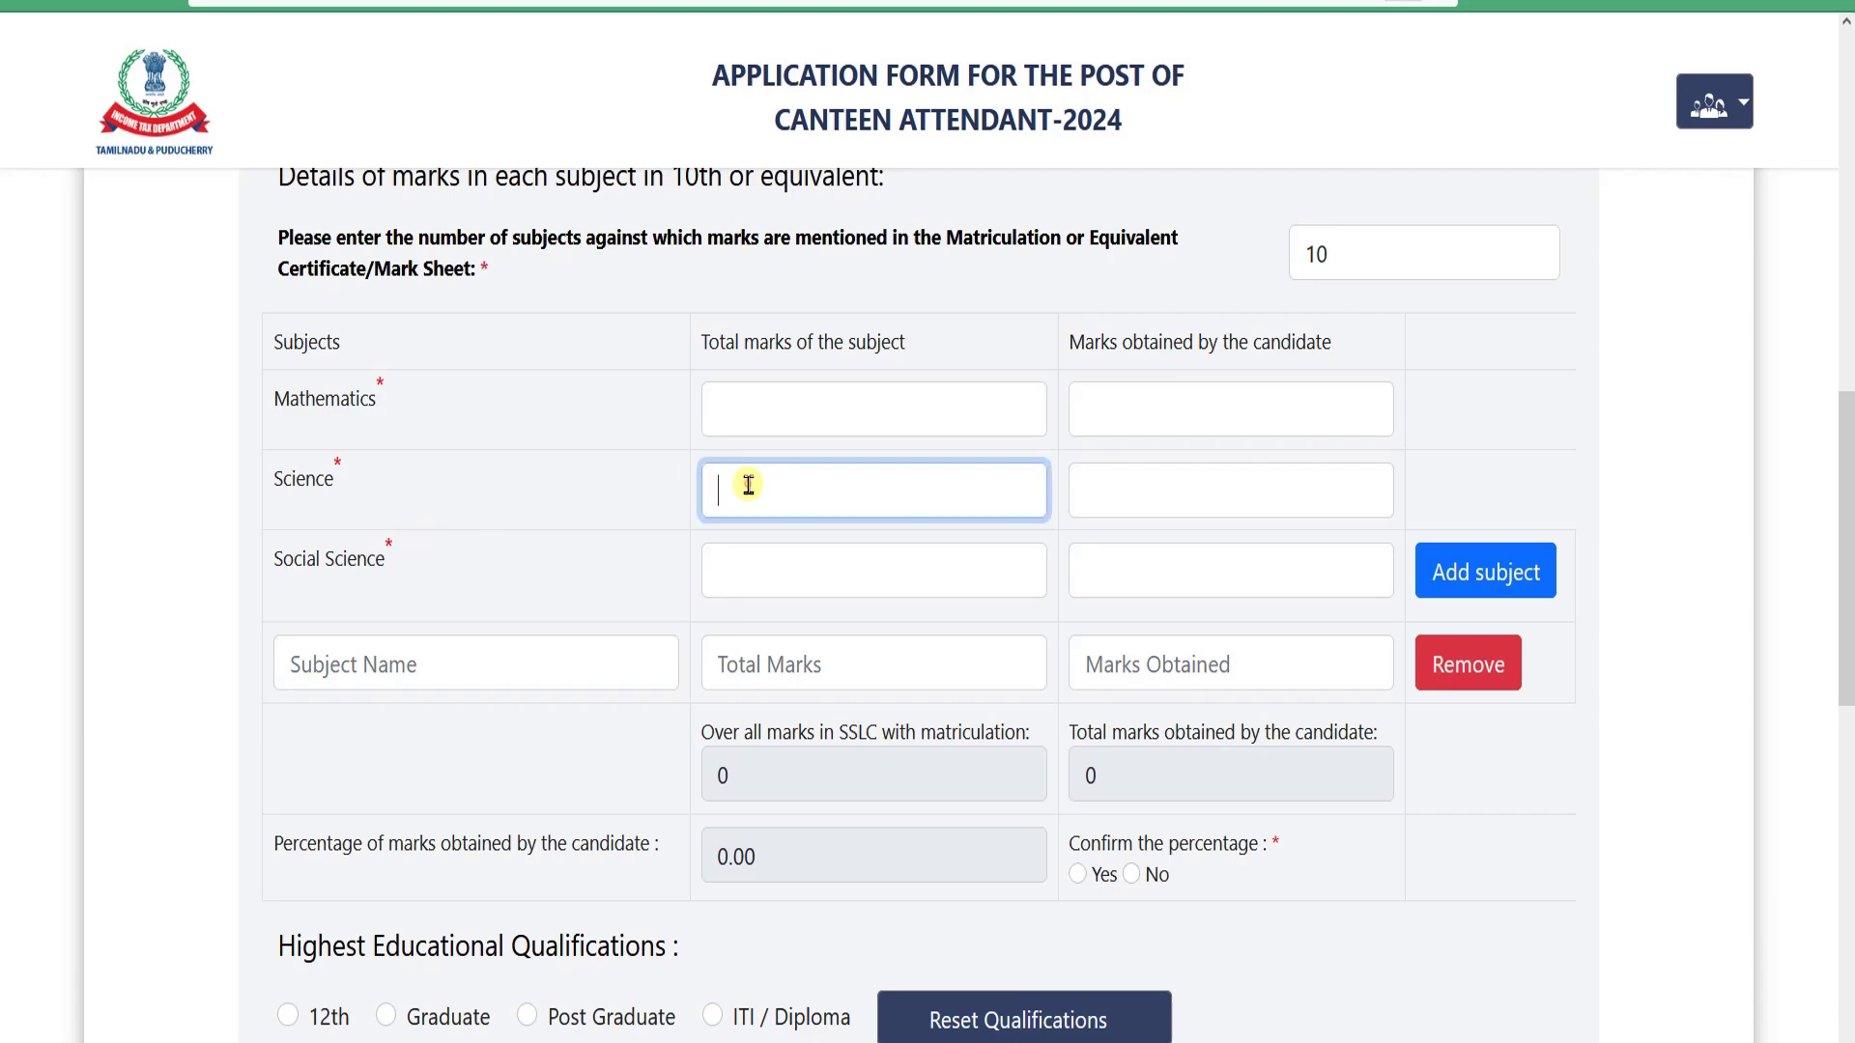
left_click(1271, 486)
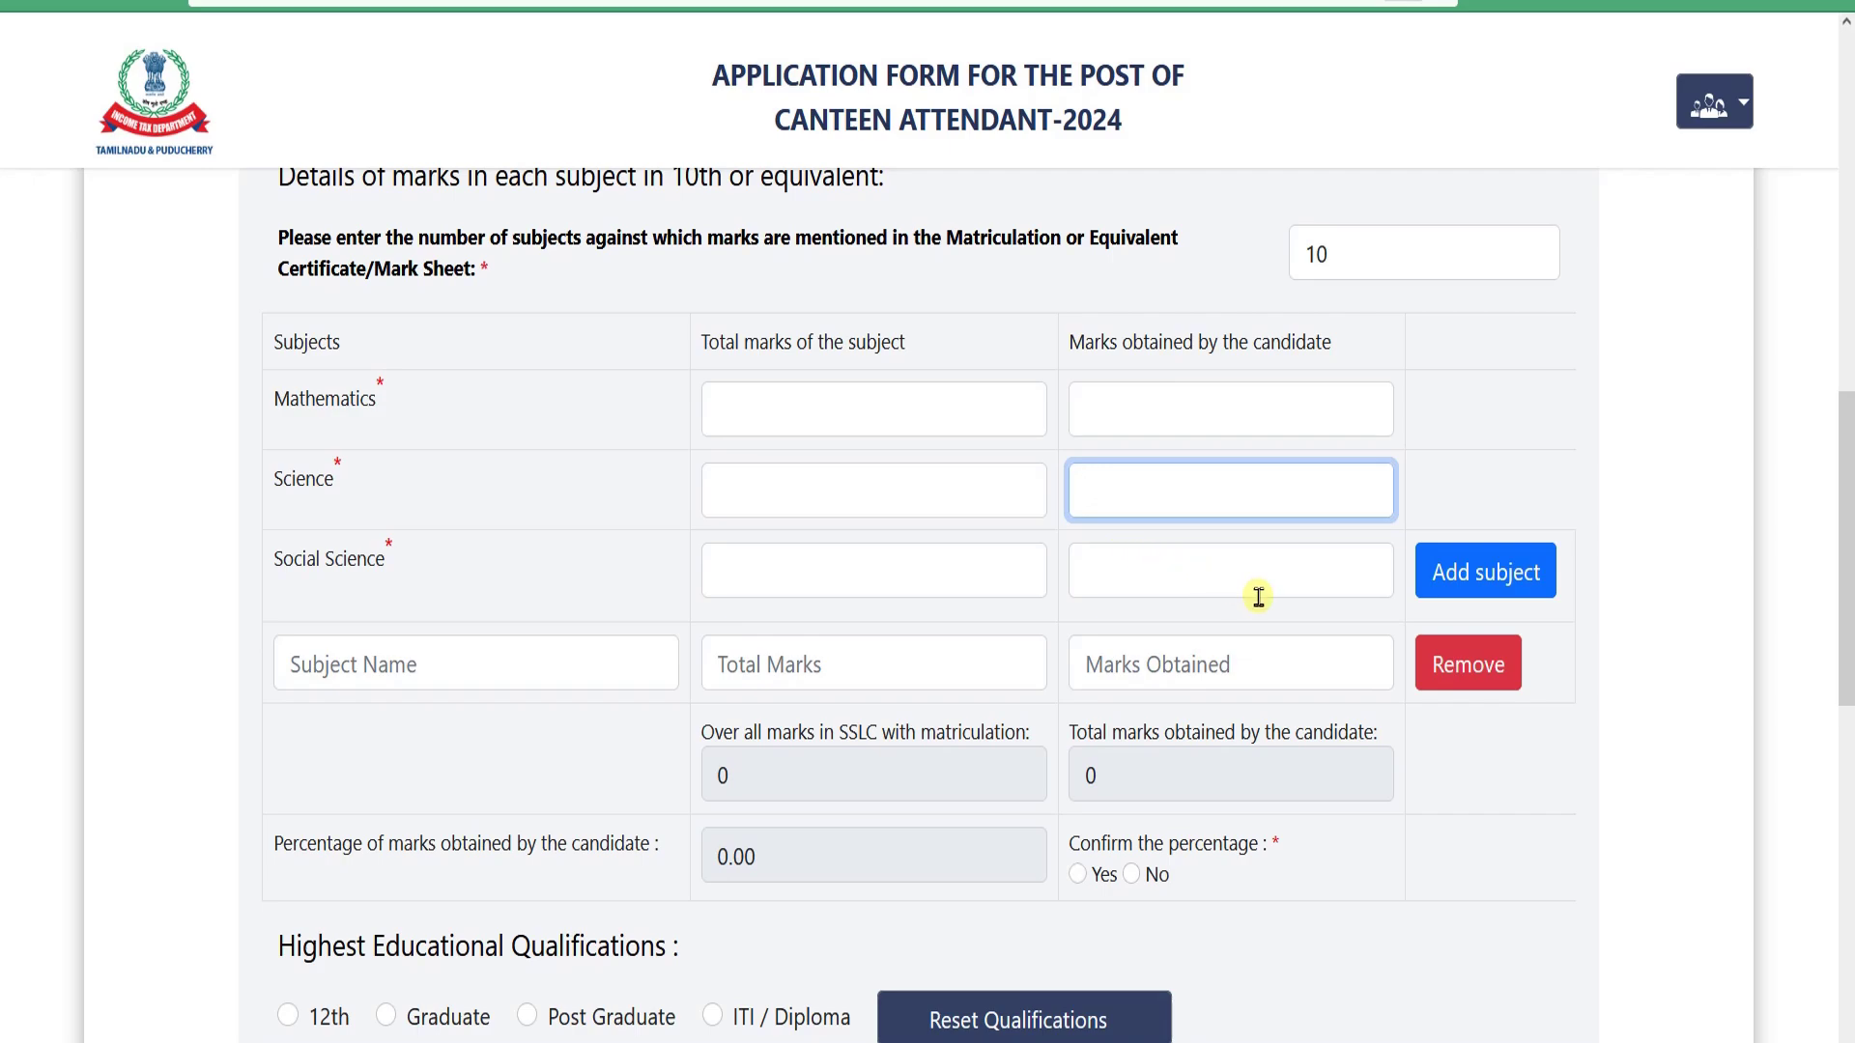
scroll(1285, 618, "down", 2)
scroll(1147, 542, "up", 2)
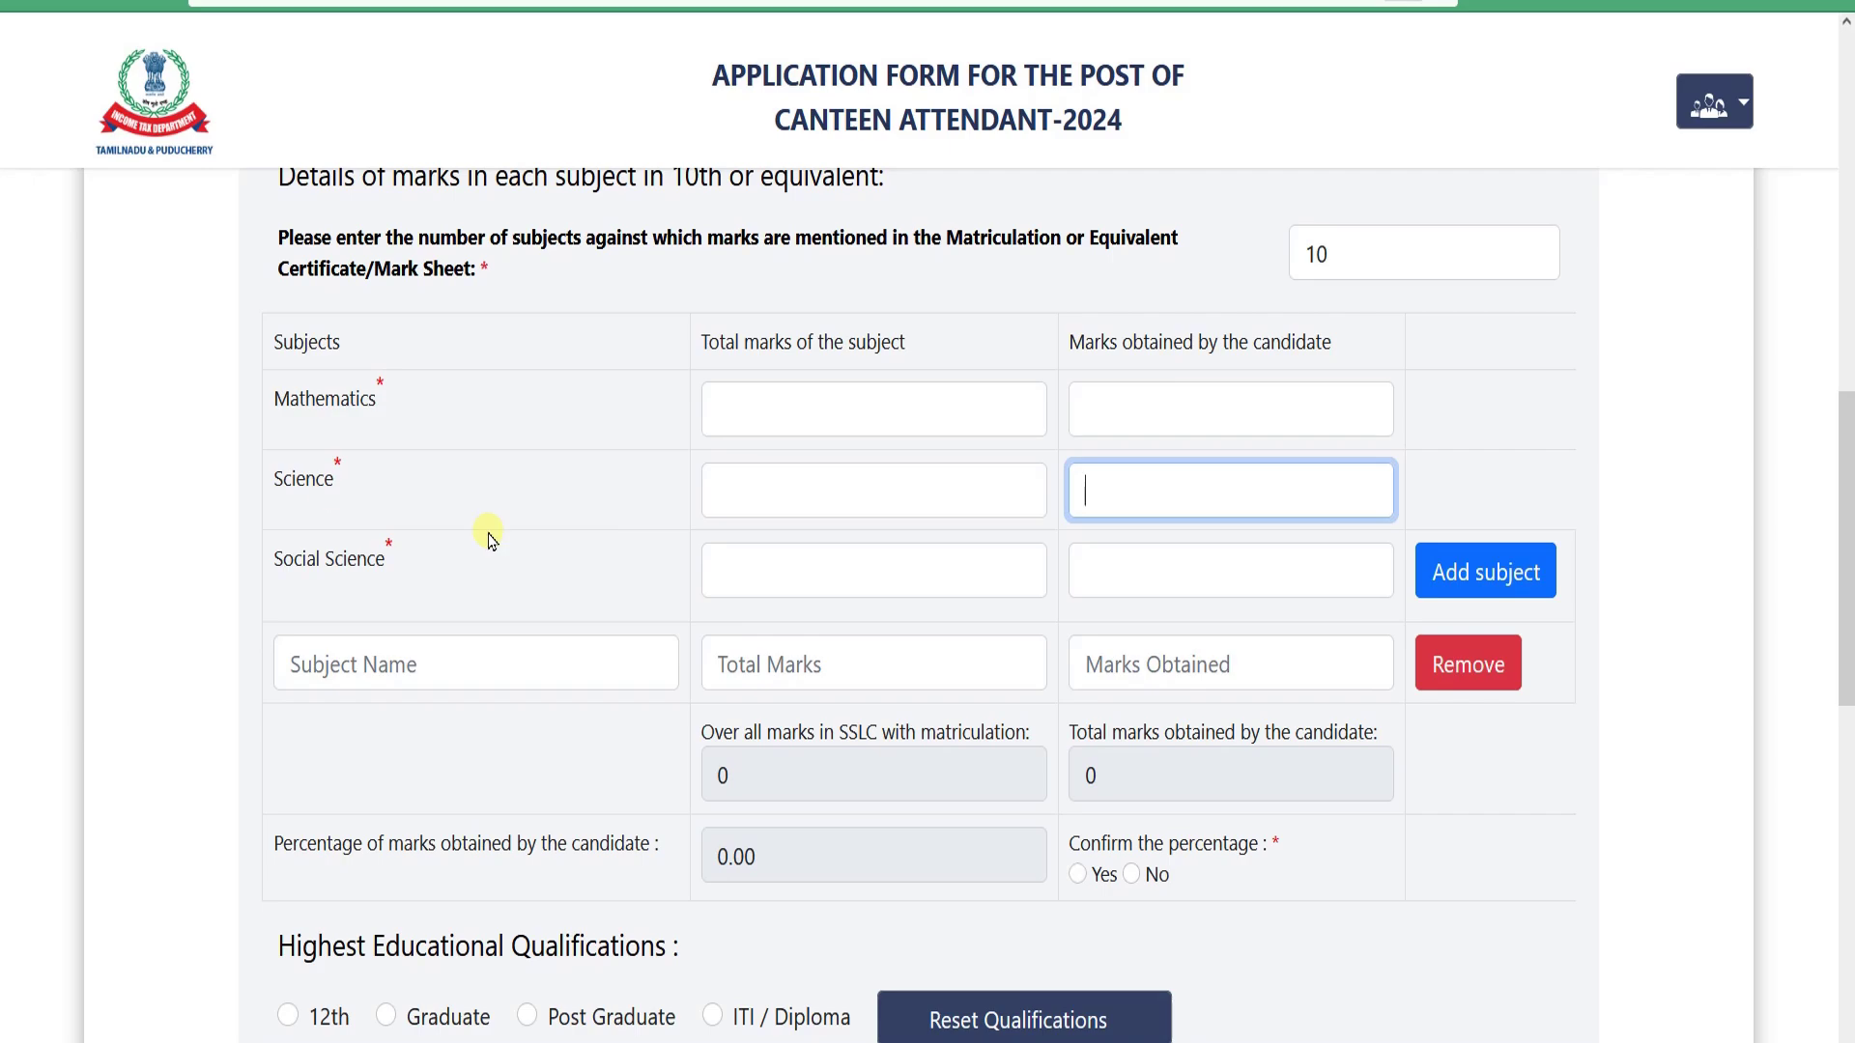
double_click(338, 481)
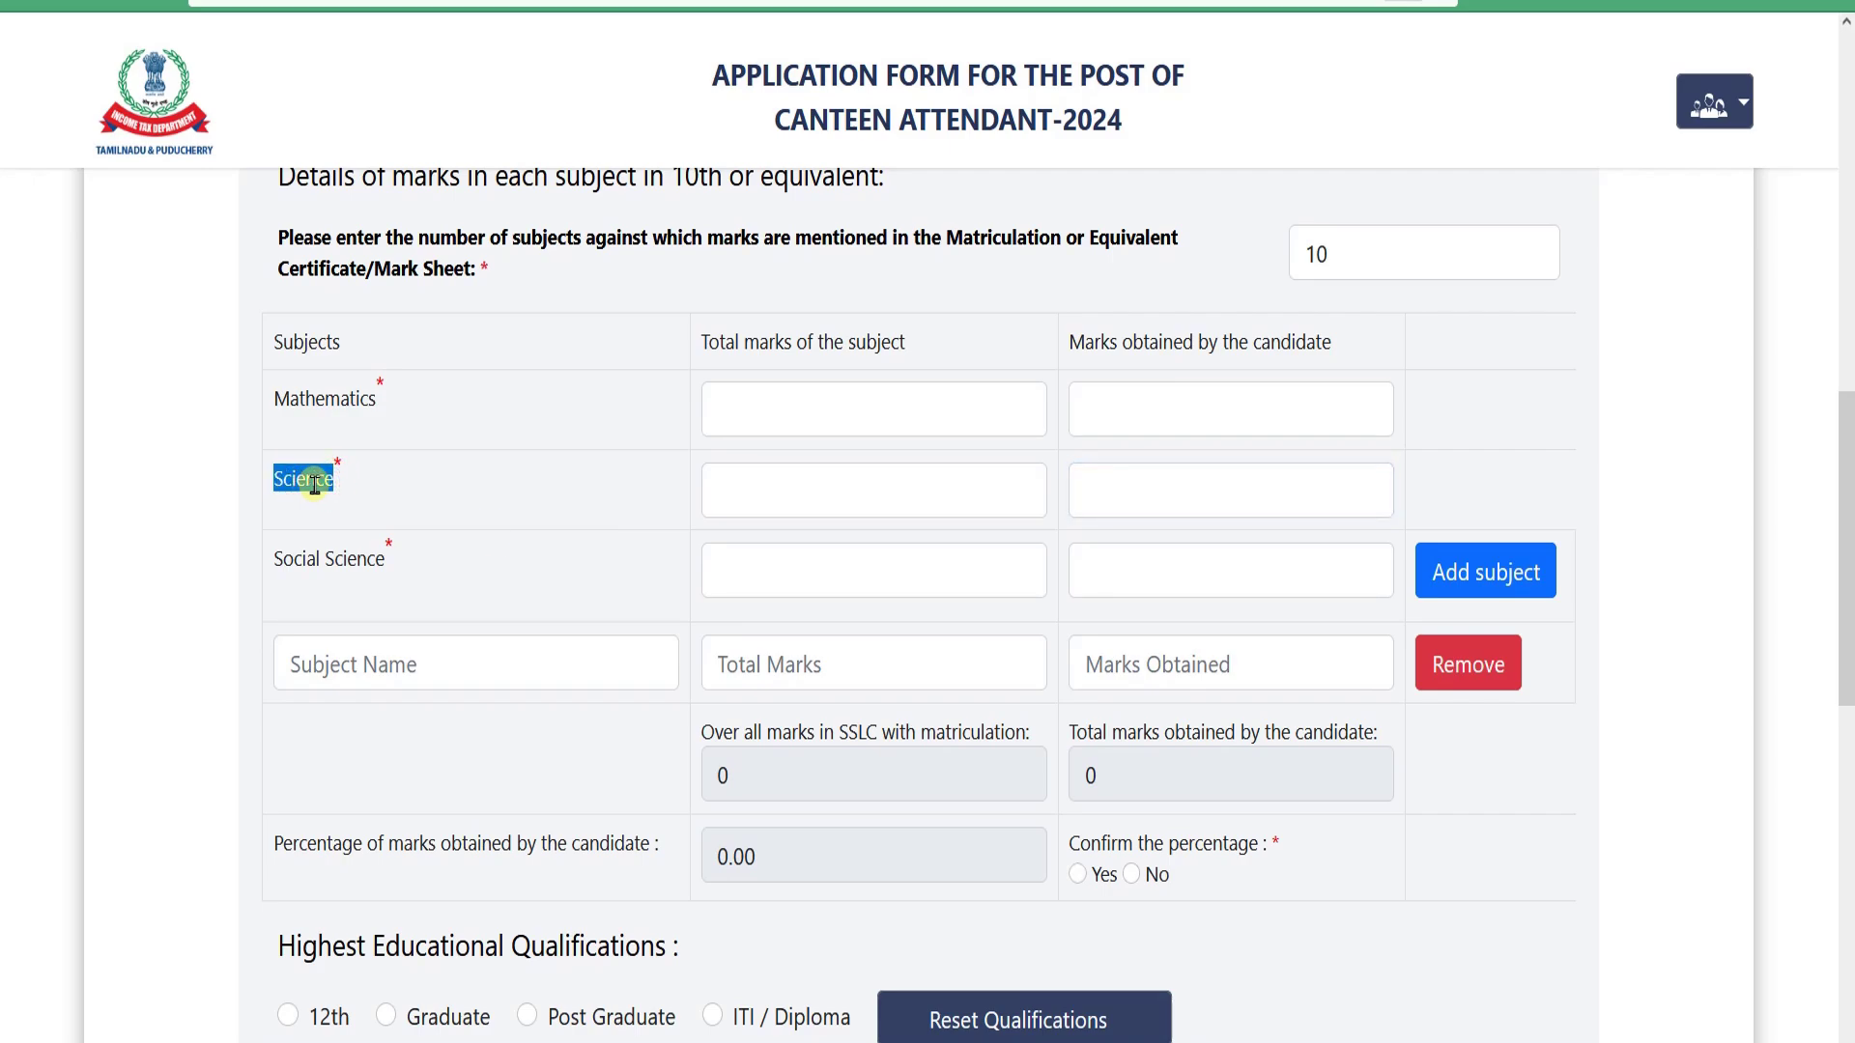
left_click(316, 485)
left_click_drag(335, 480, 284, 482)
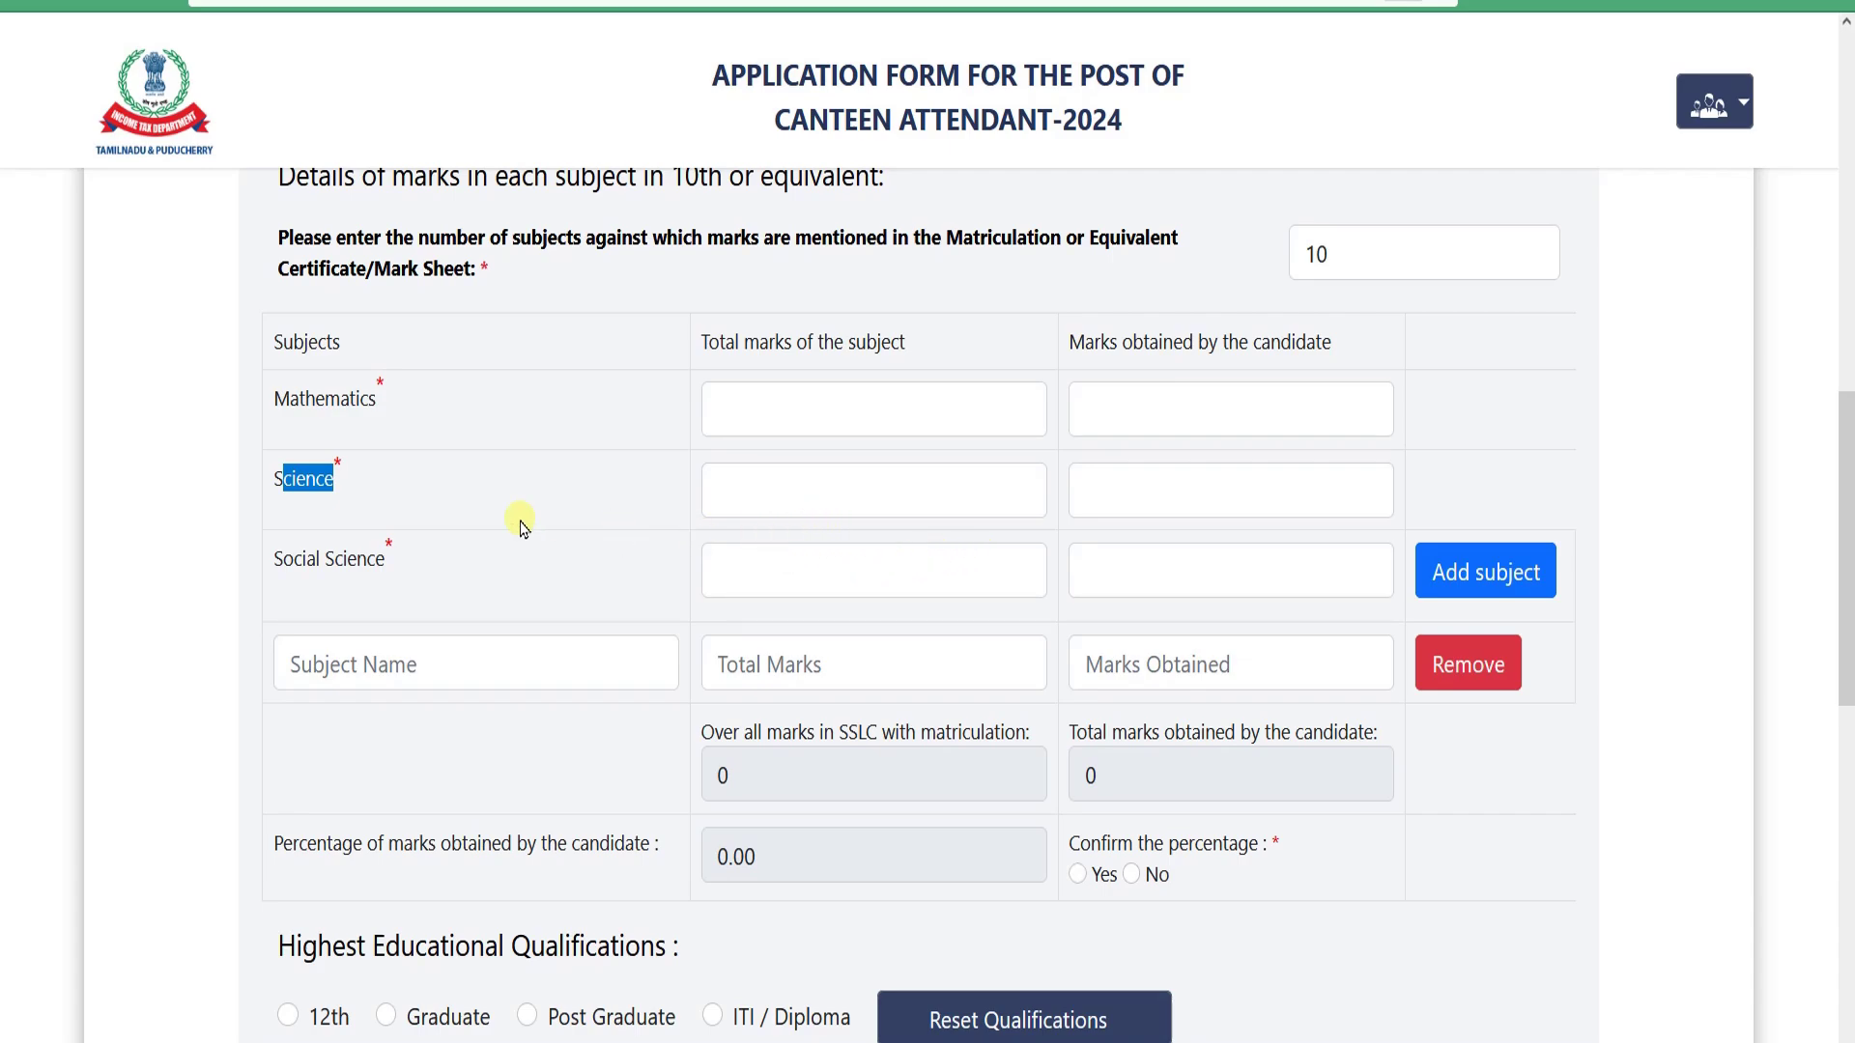
left_click(365, 494)
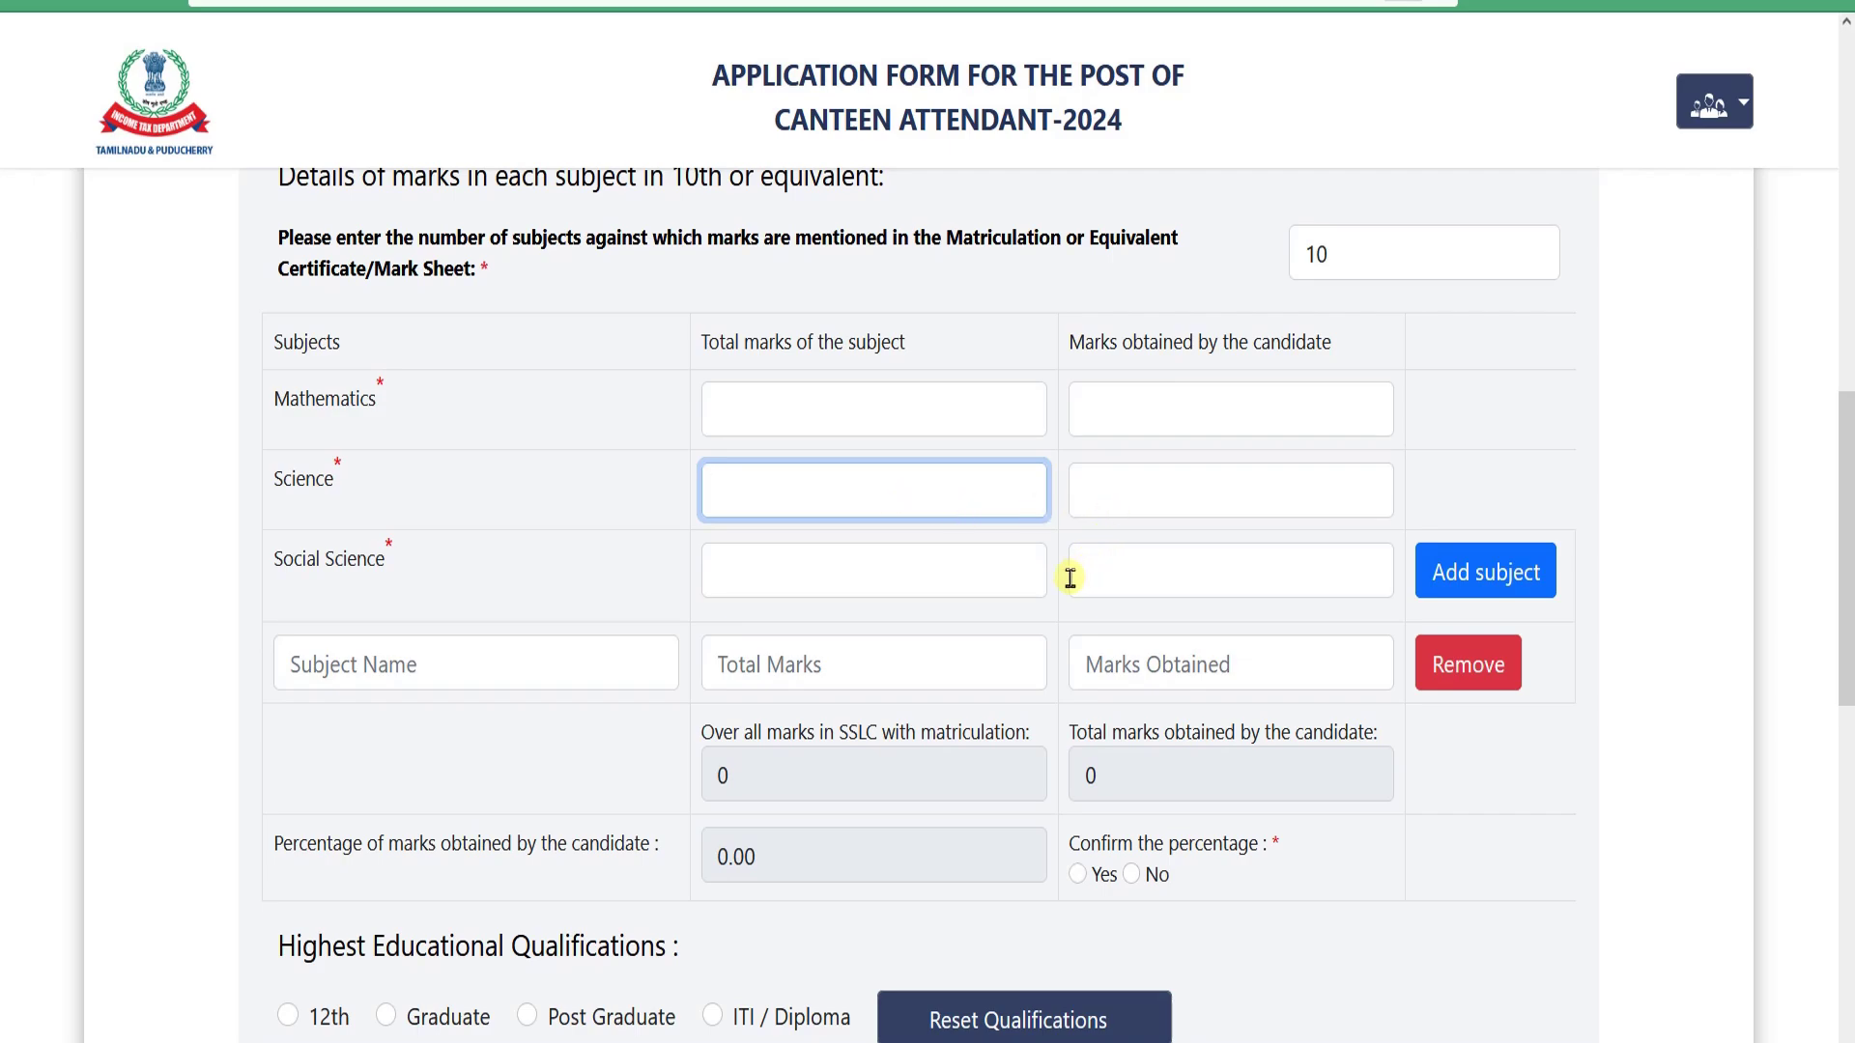
double_click(328, 485)
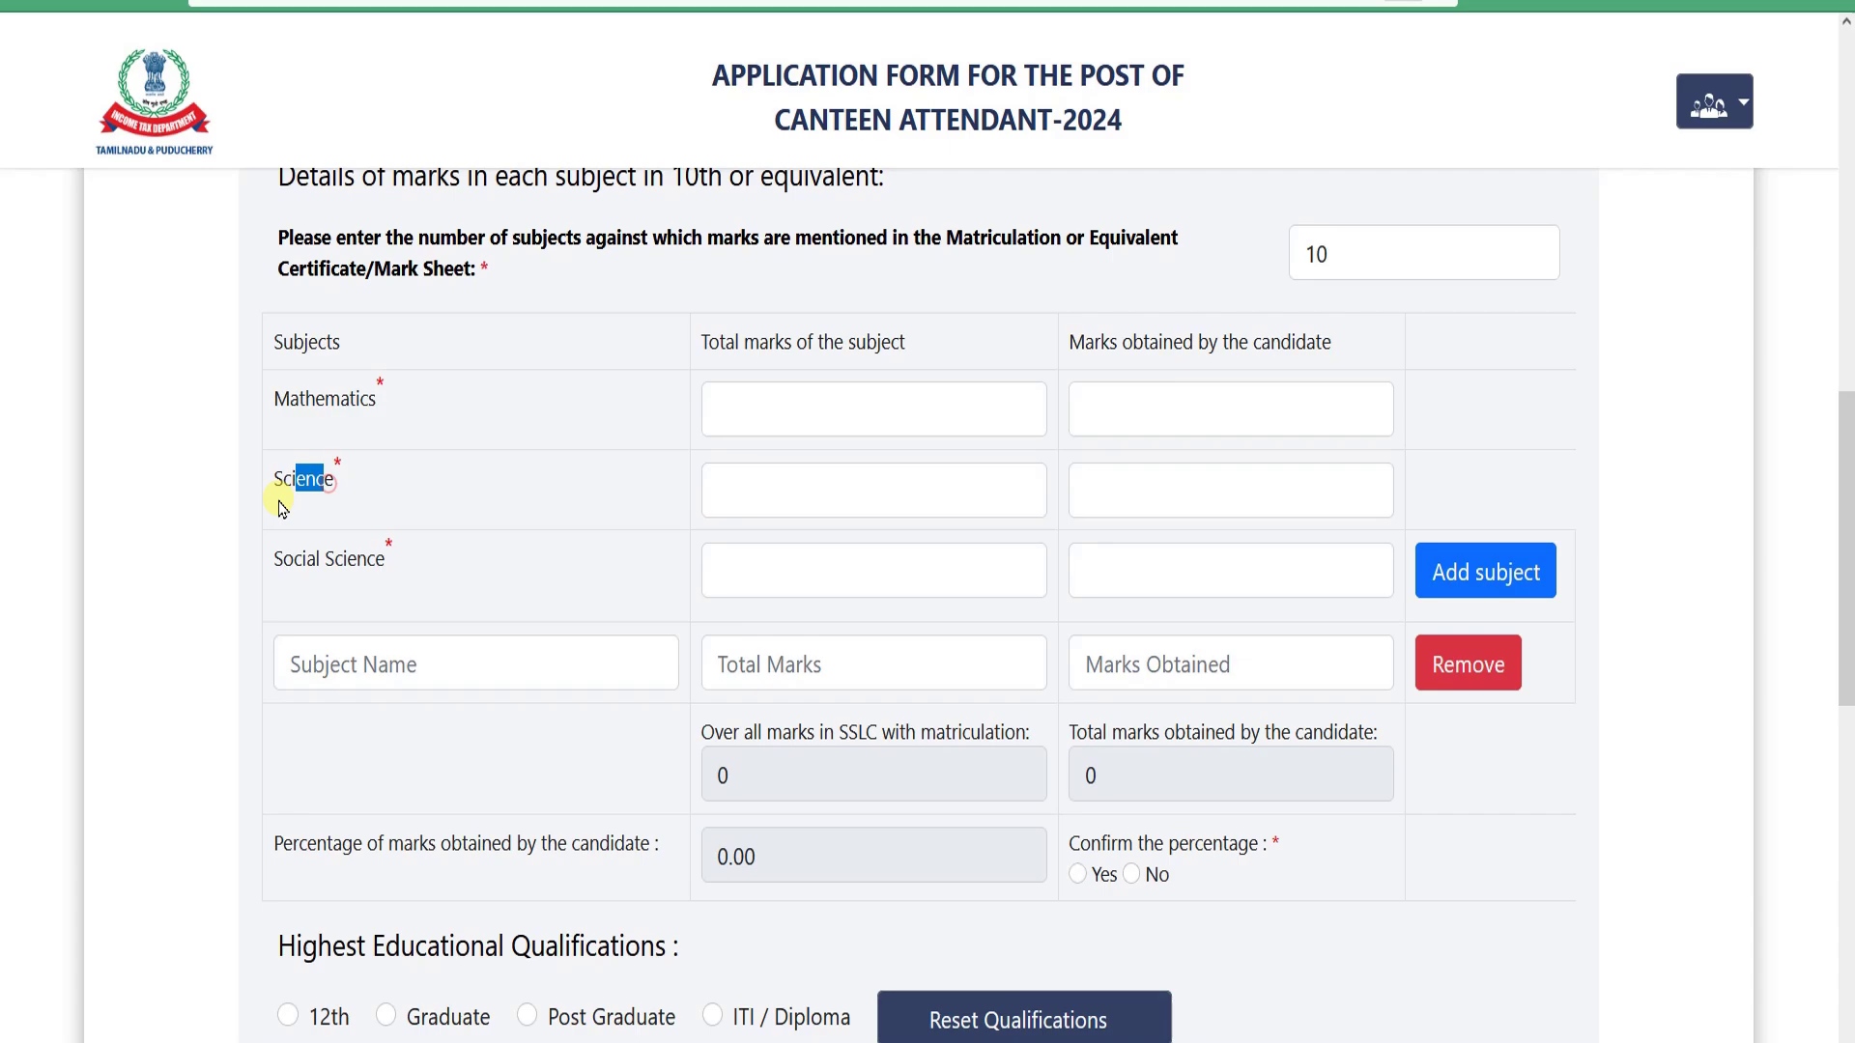
left_click(357, 491)
scroll(404, 539, "down", 2)
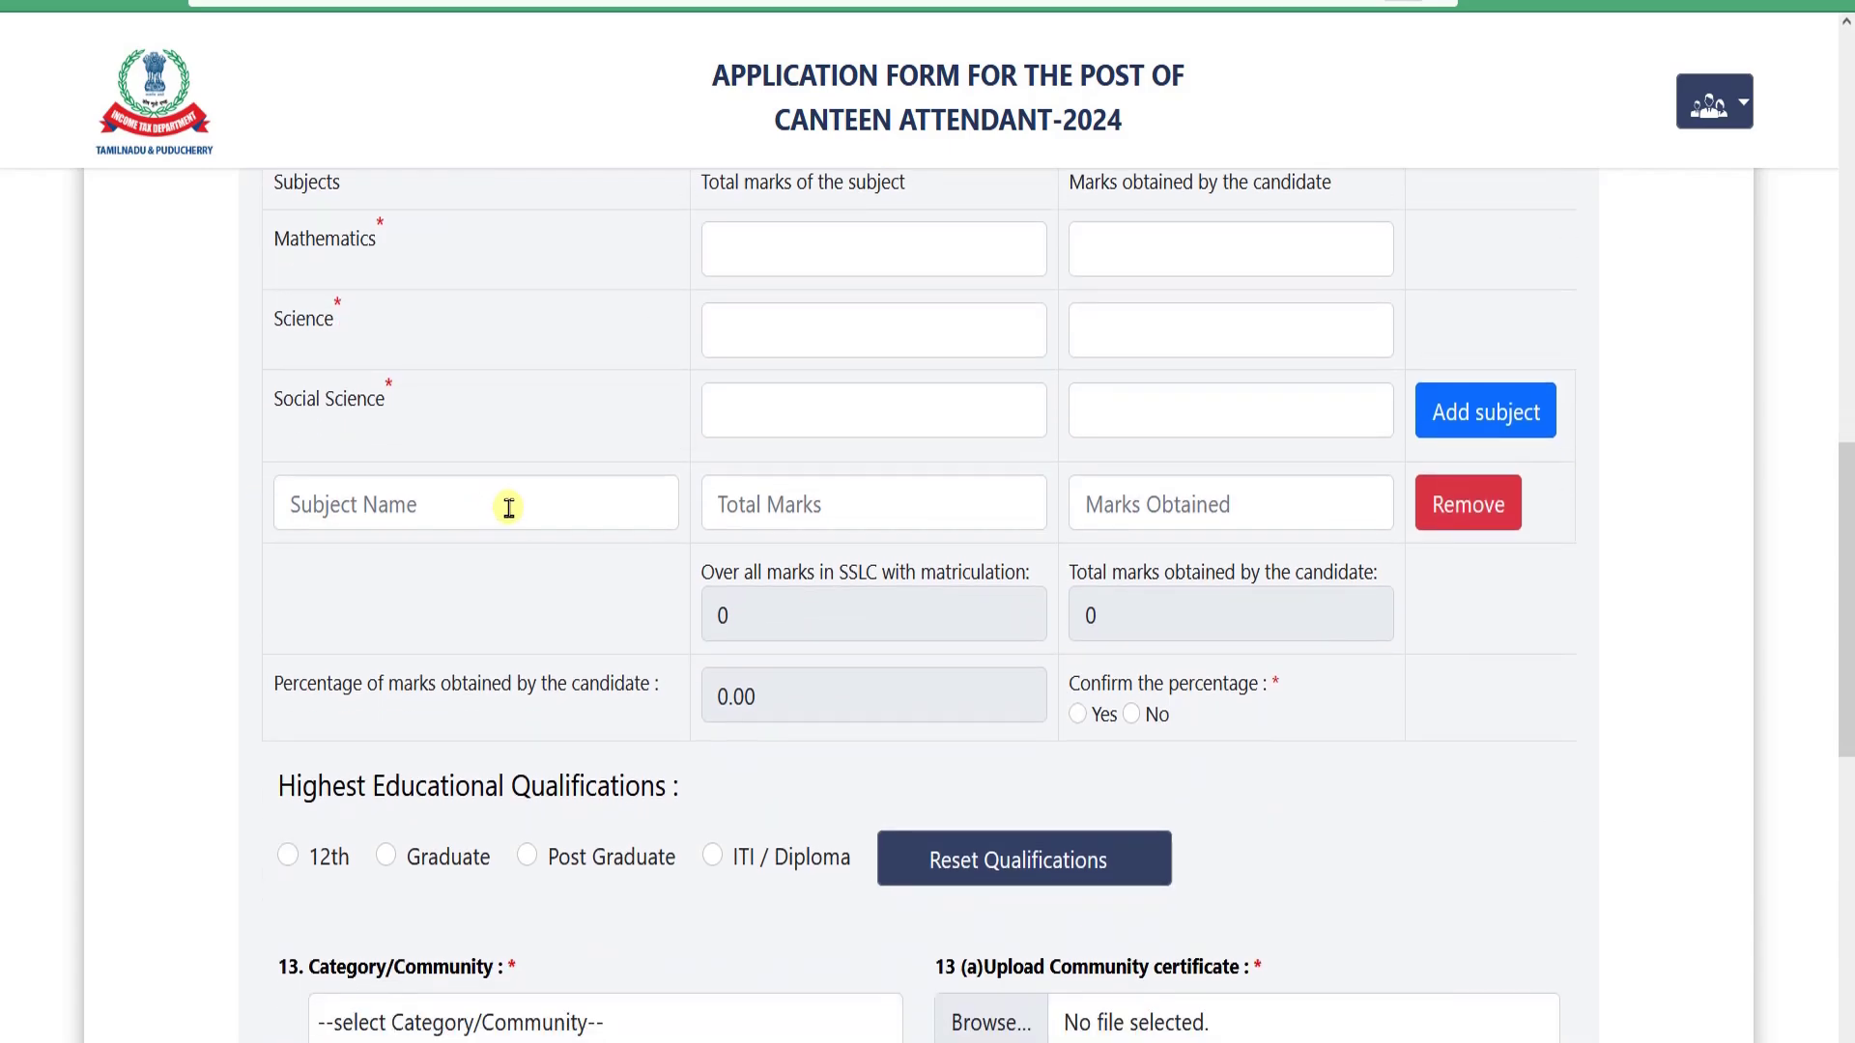
scroll(1071, 564, "down", 2)
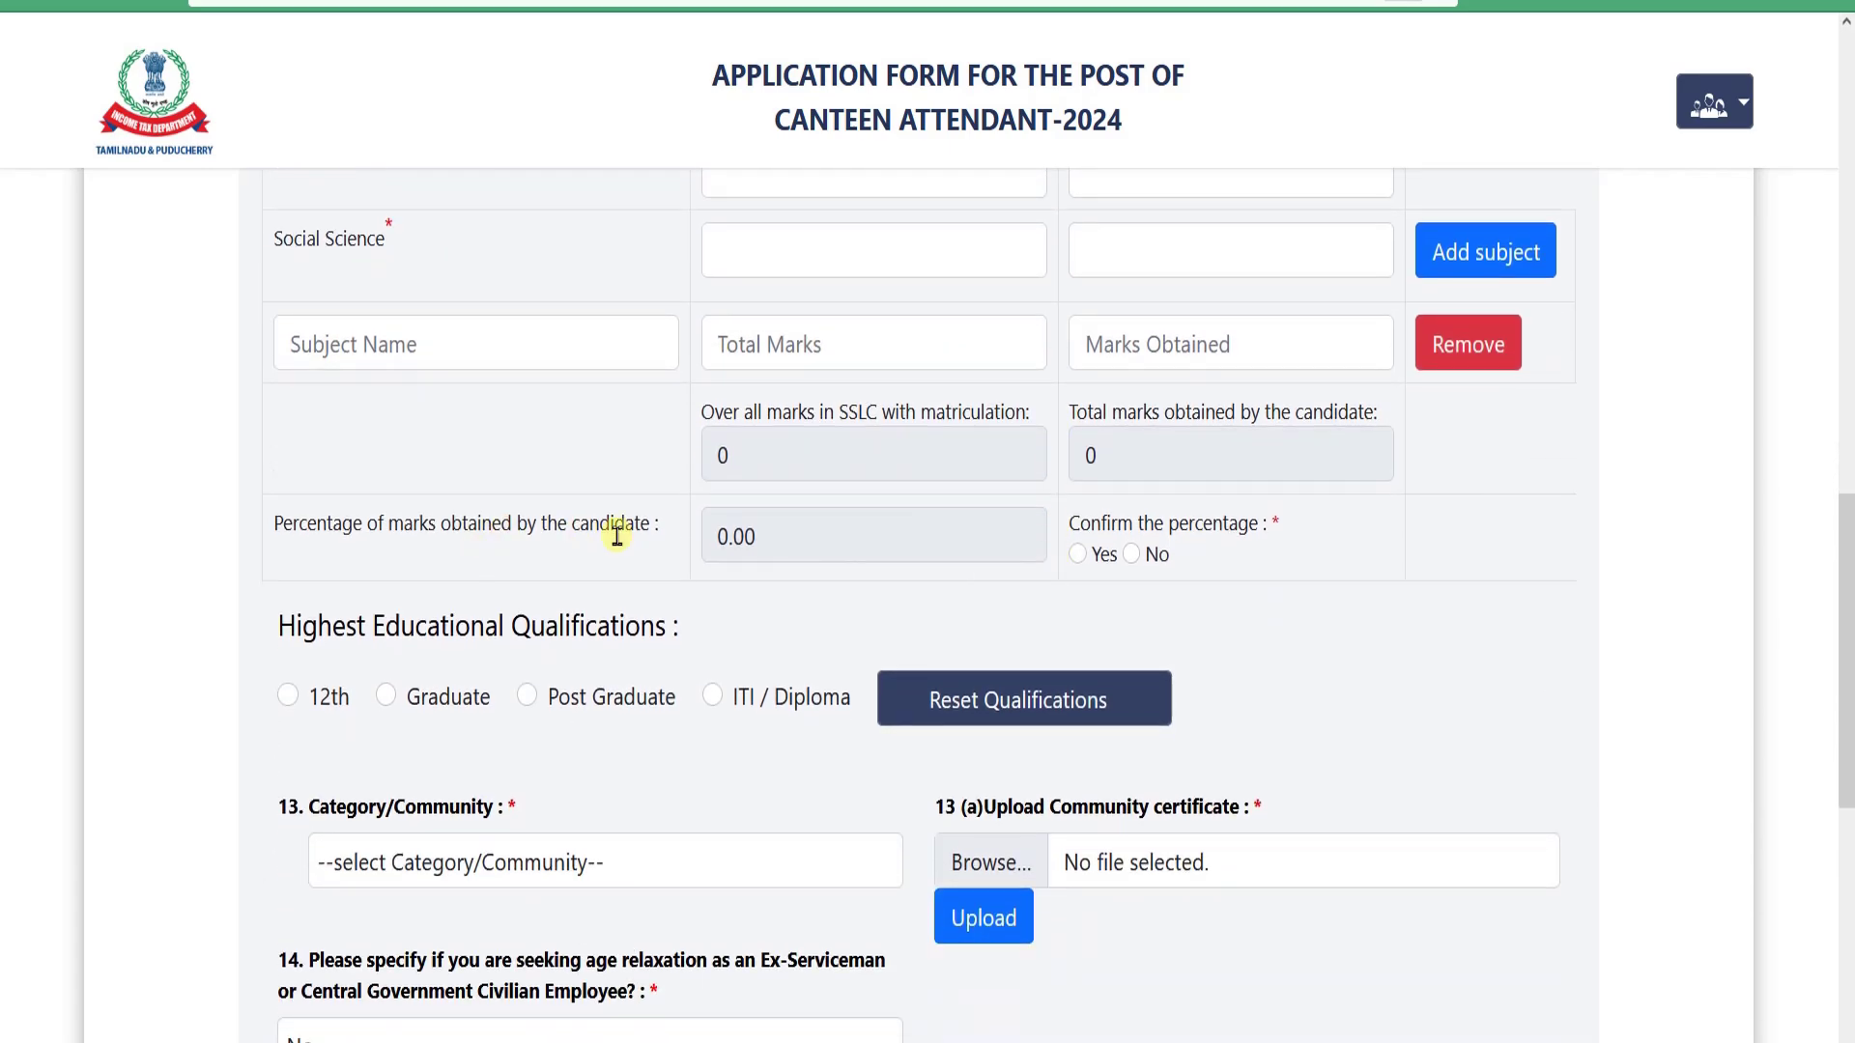
scroll(844, 538, "up", 2)
scroll(647, 550, "down", 4)
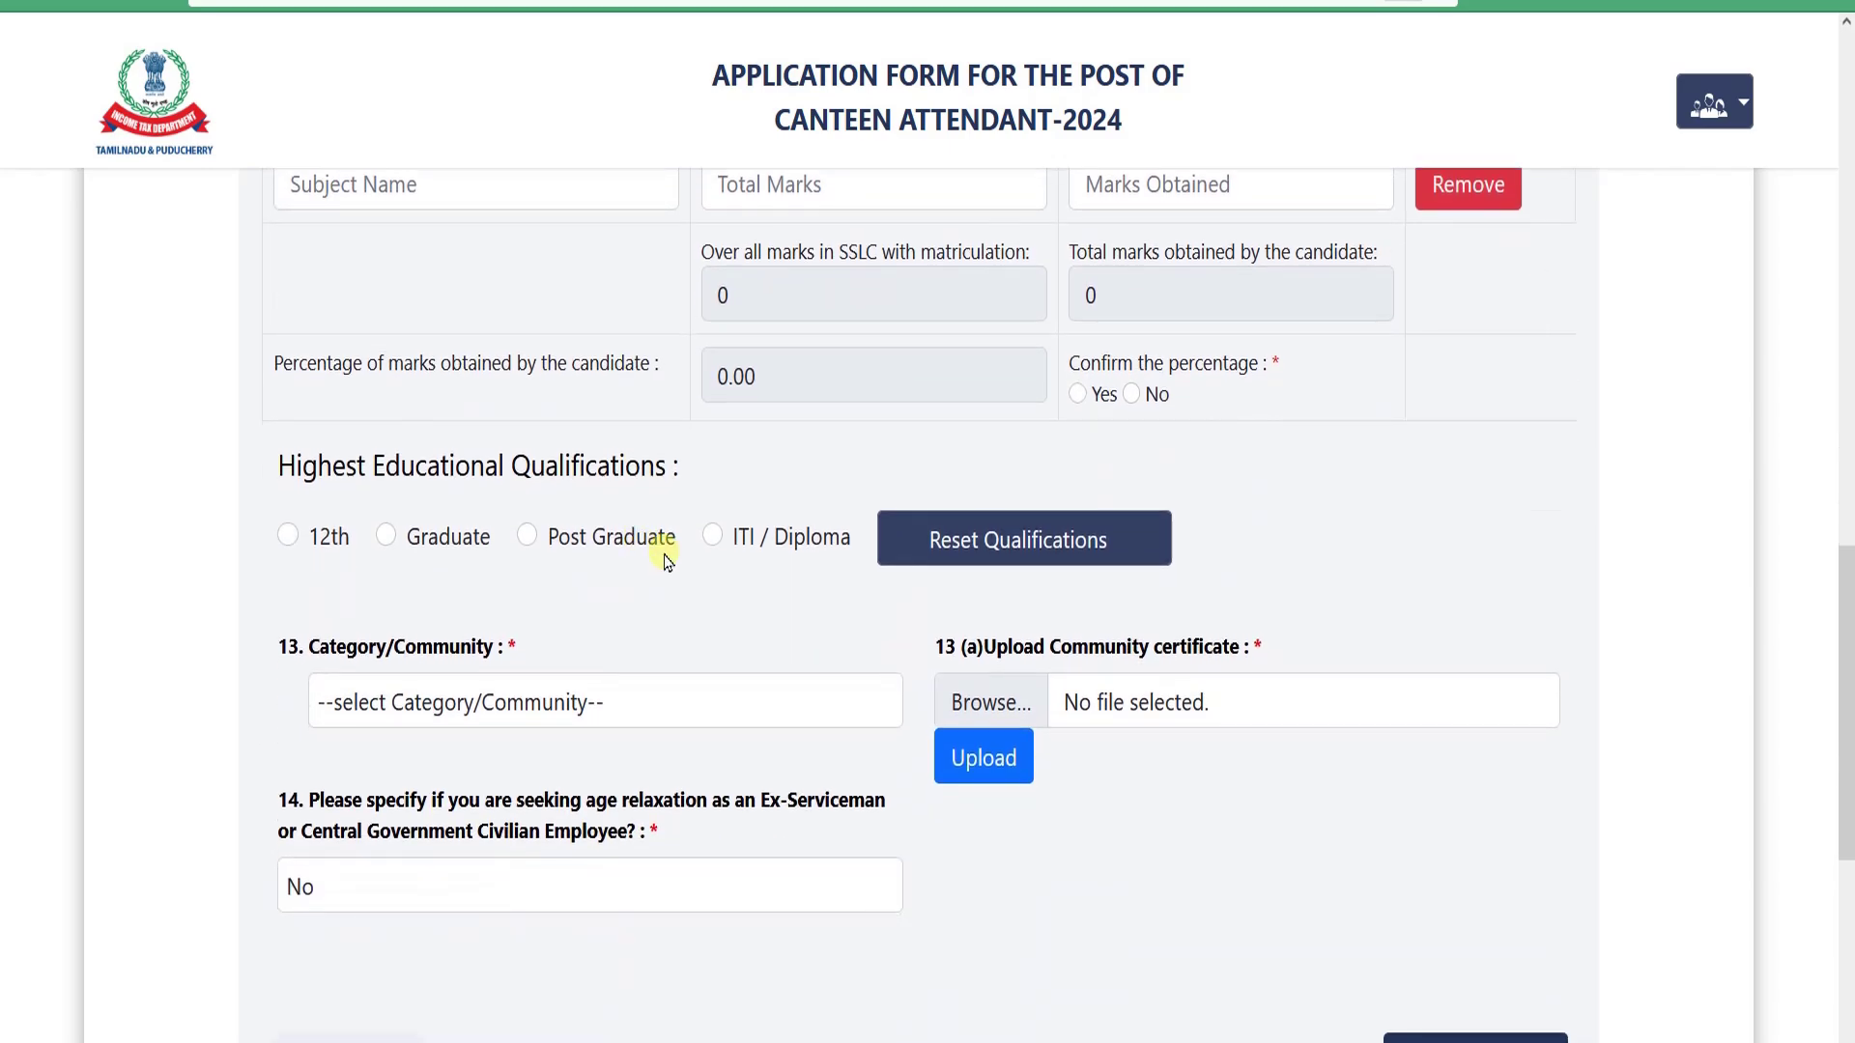
scroll(630, 568, "down", 6)
scroll(763, 567, "up", 6)
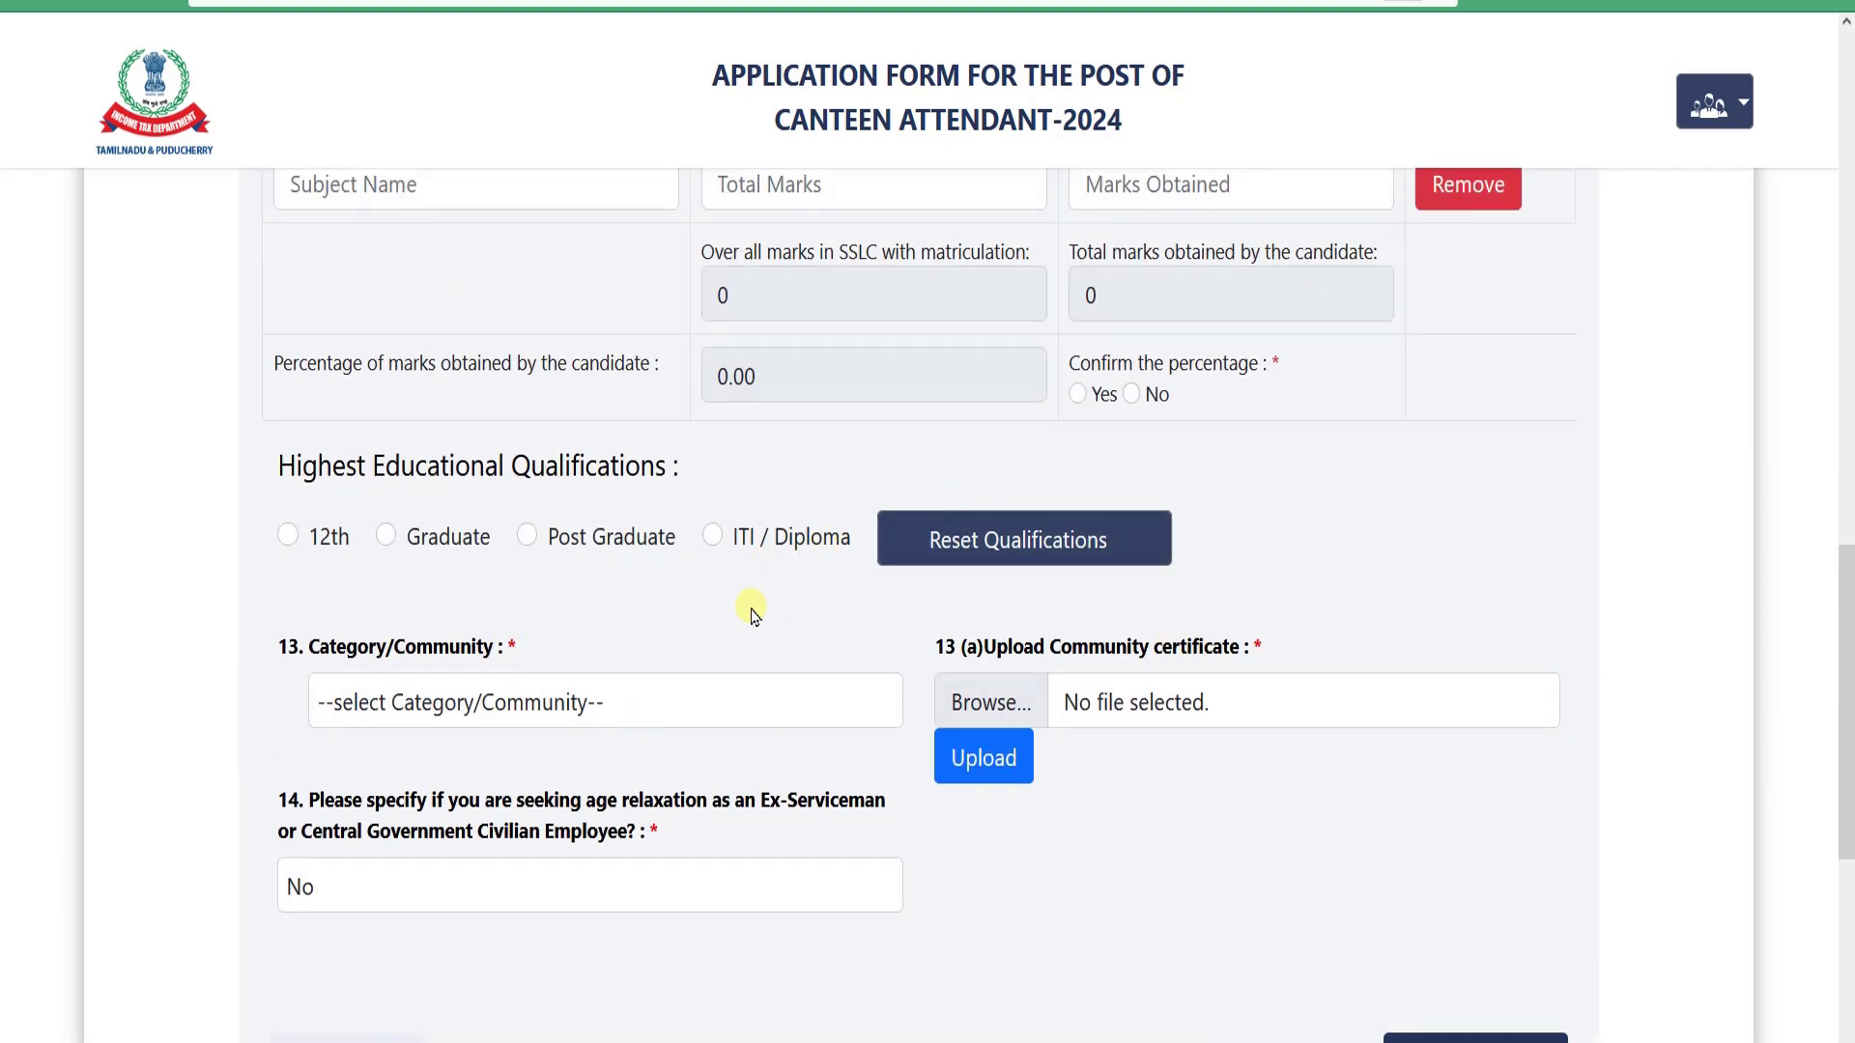
scroll(750, 609, "up", 8)
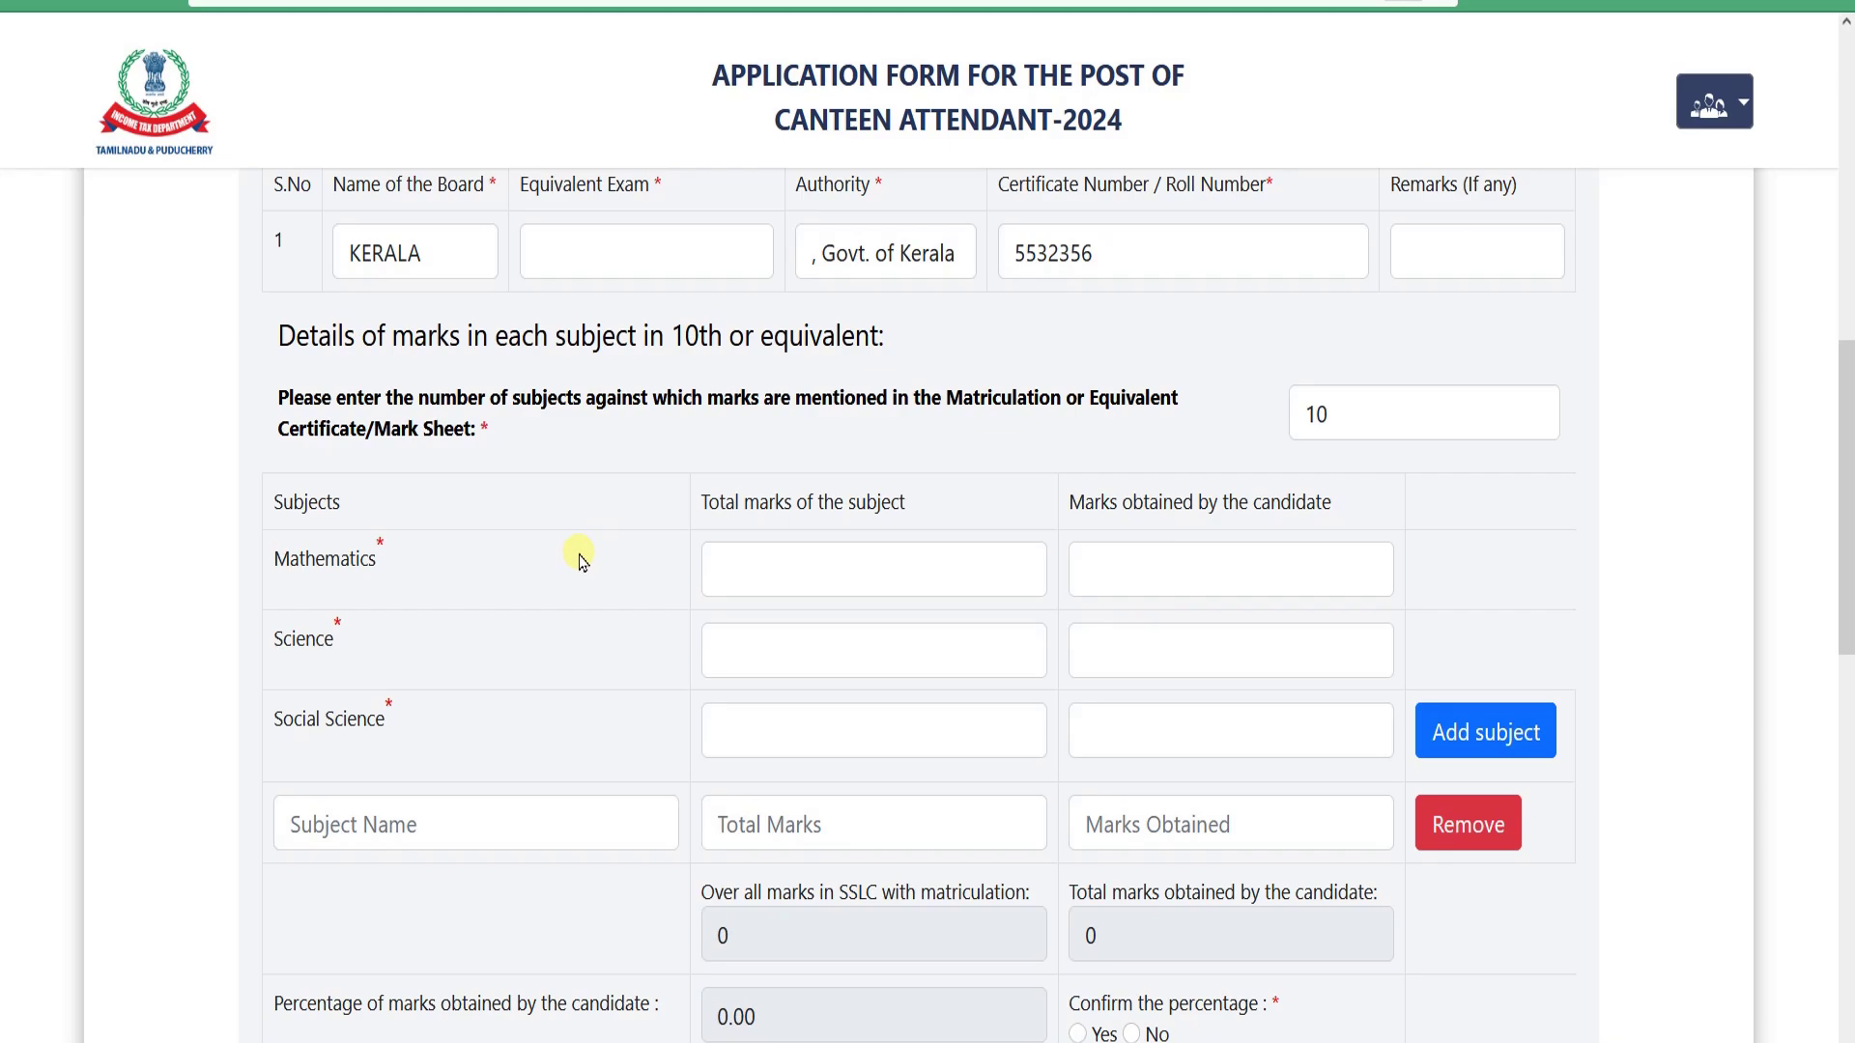
scroll(589, 555, "down", 2)
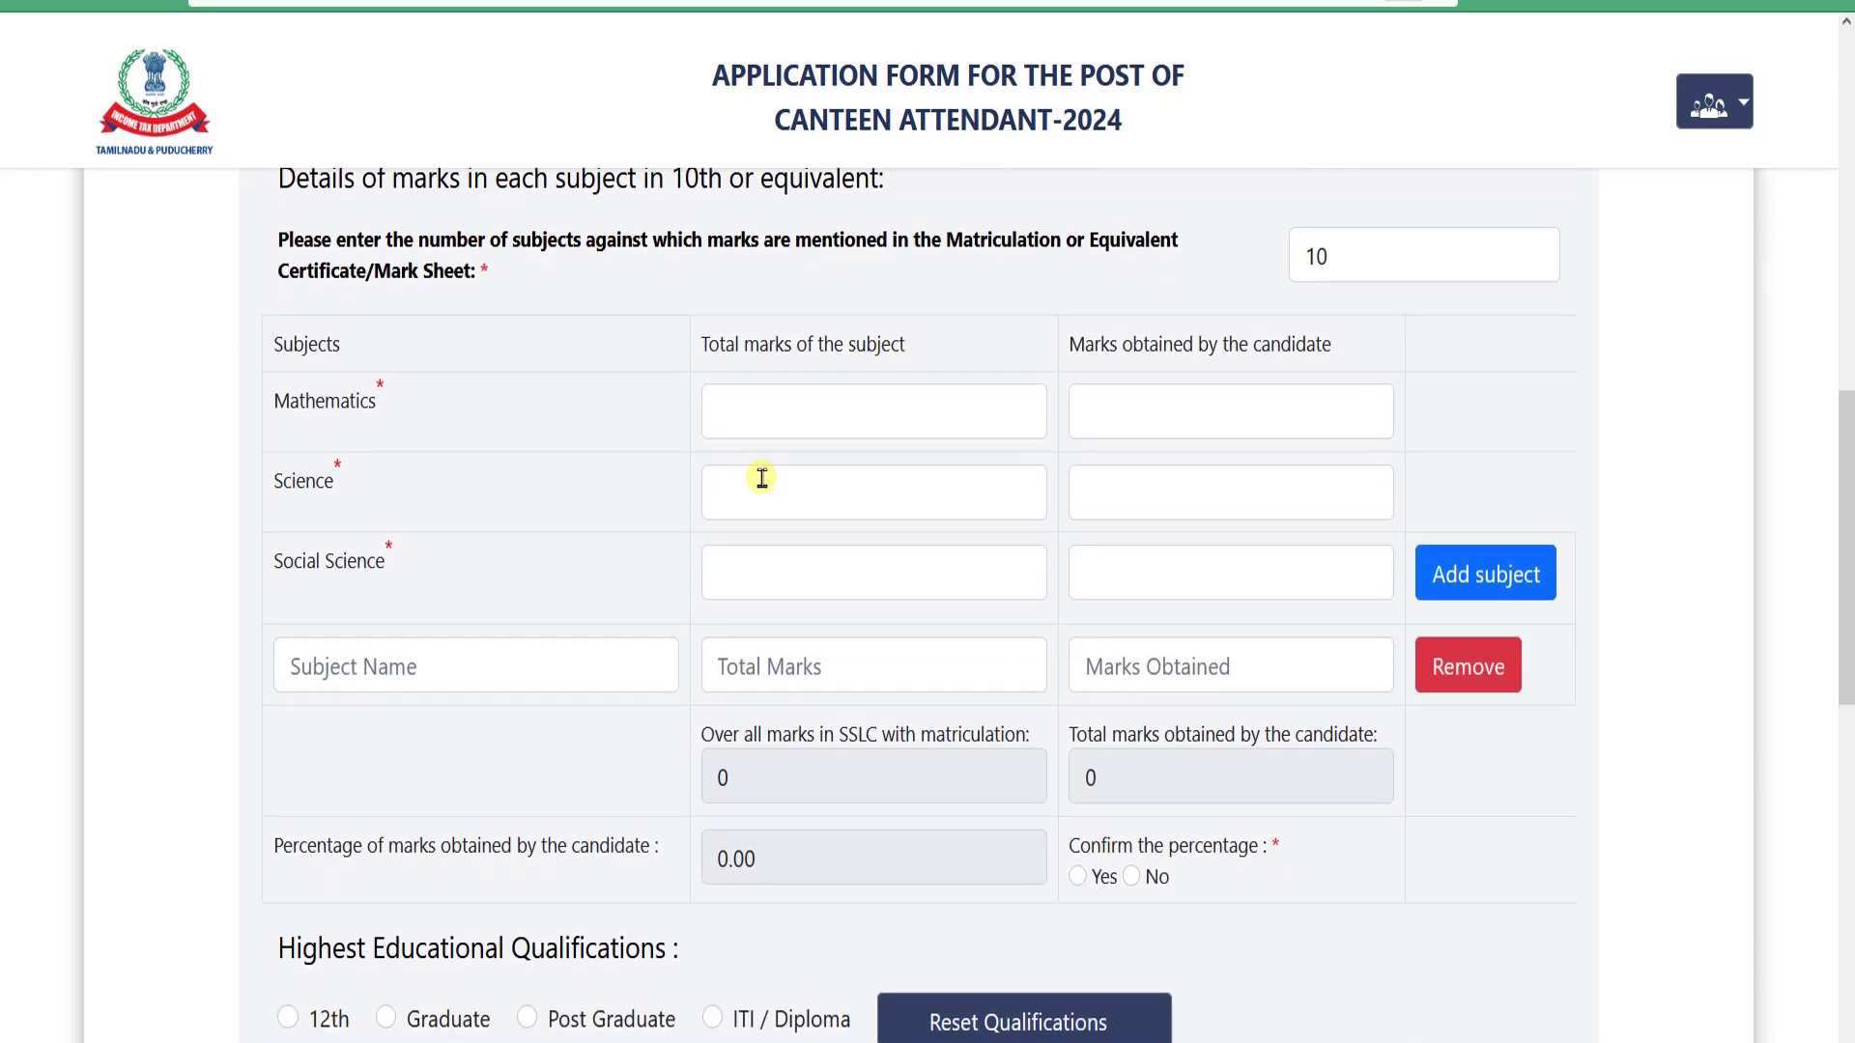
scroll(757, 476, "up", 2)
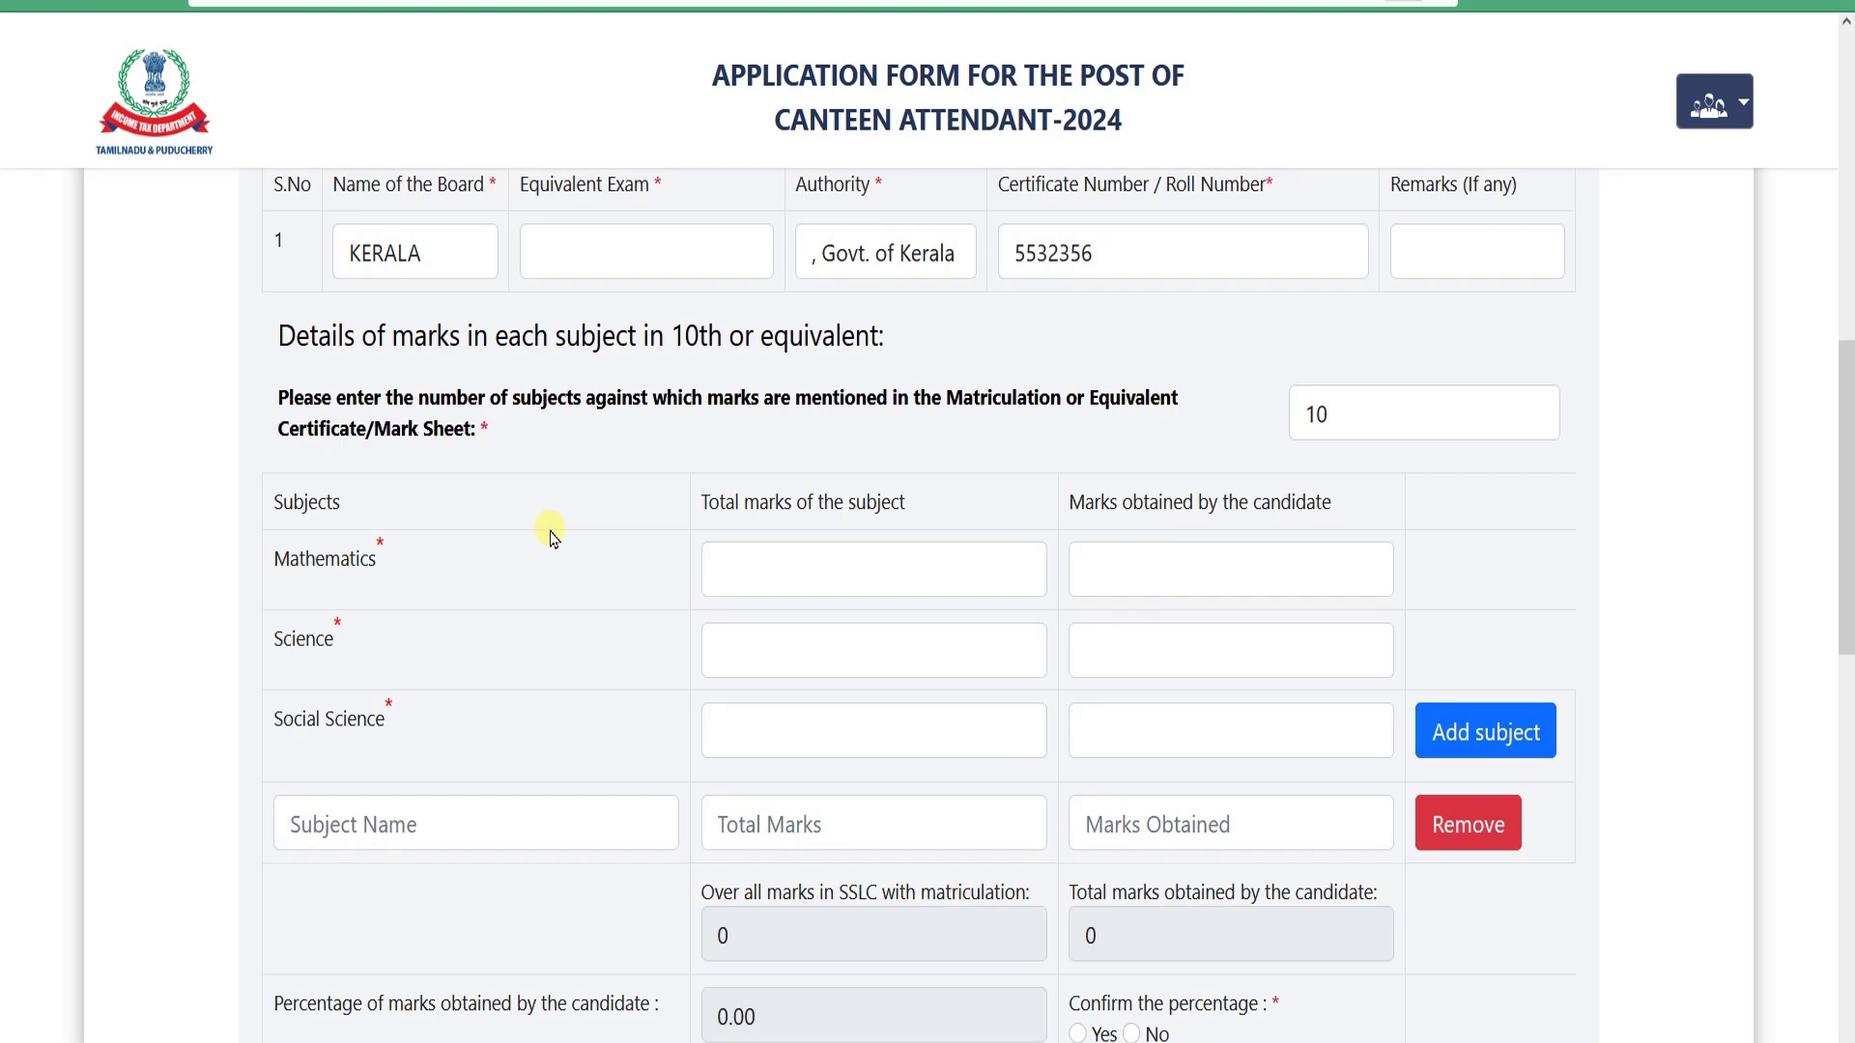
- Bring up the Geosial Eduland Age Calculator page and scroll to its top
left_click(357, 2)
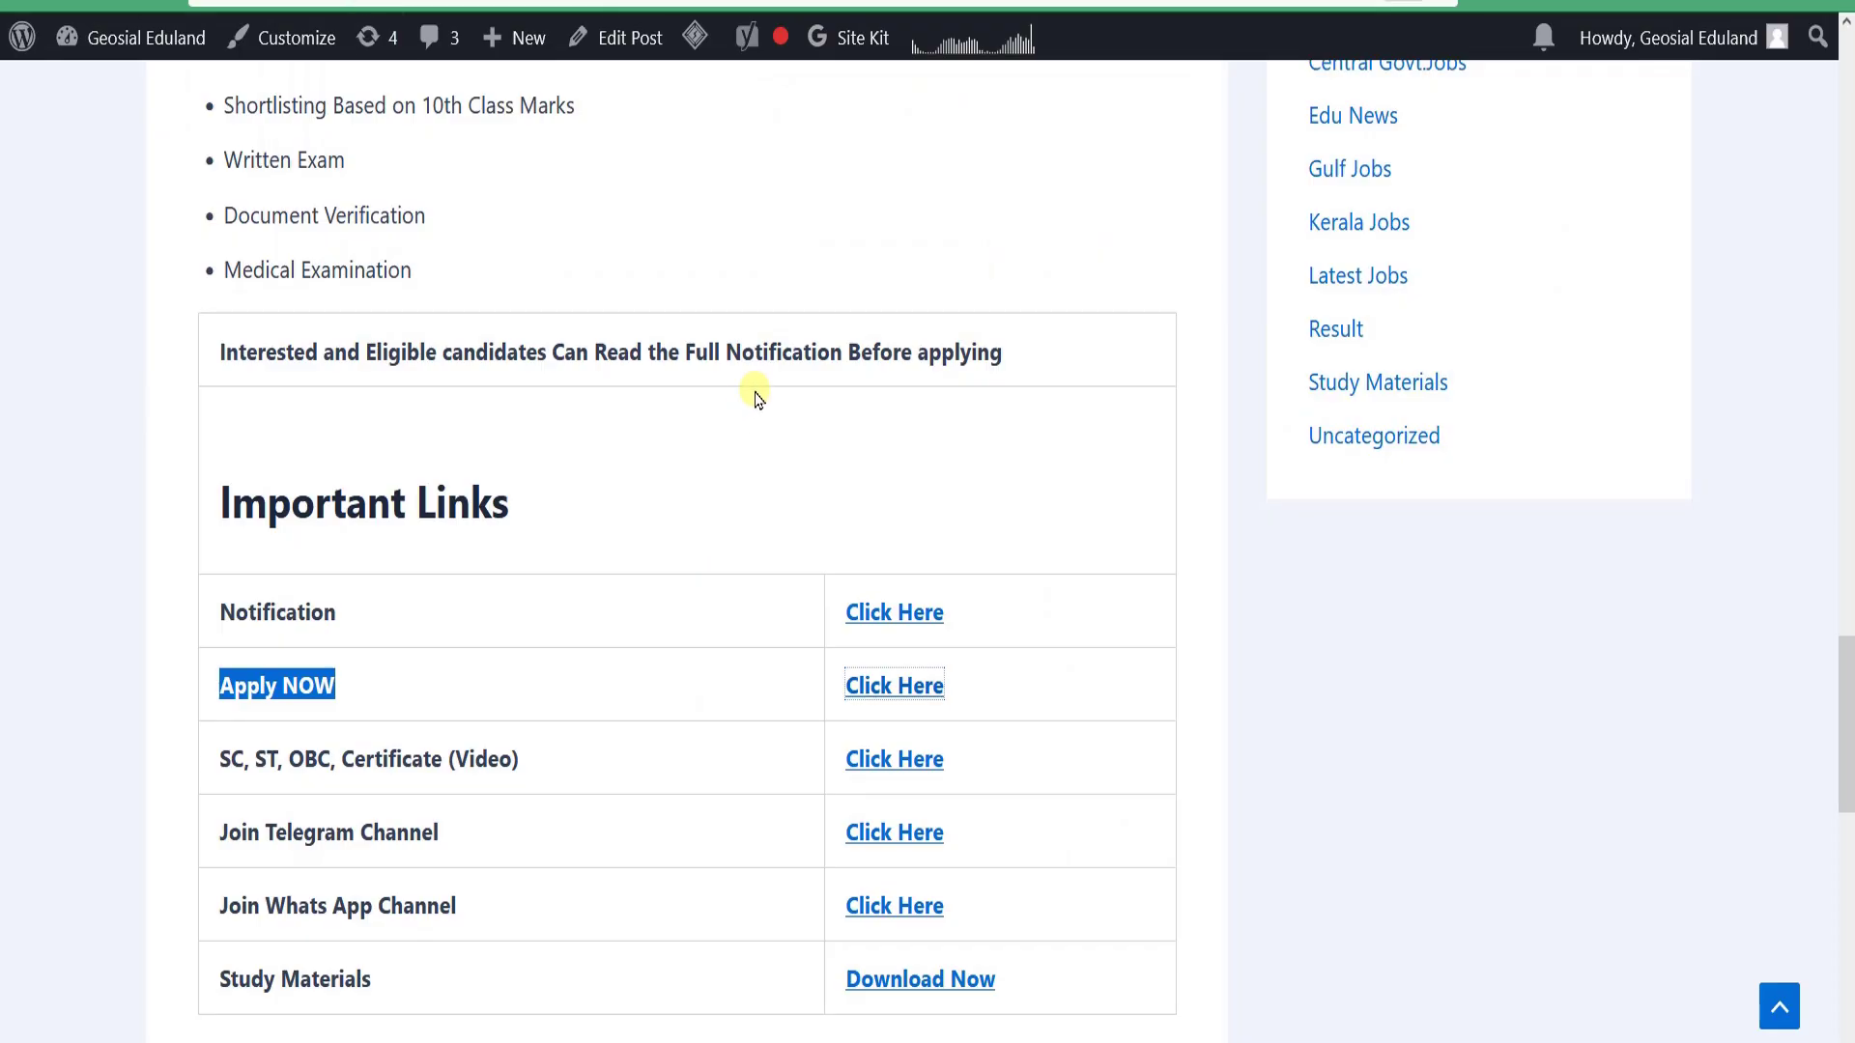
scroll(754, 386, "up", 10)
scroll(742, 295, "up", 2)
left_click(908, 2)
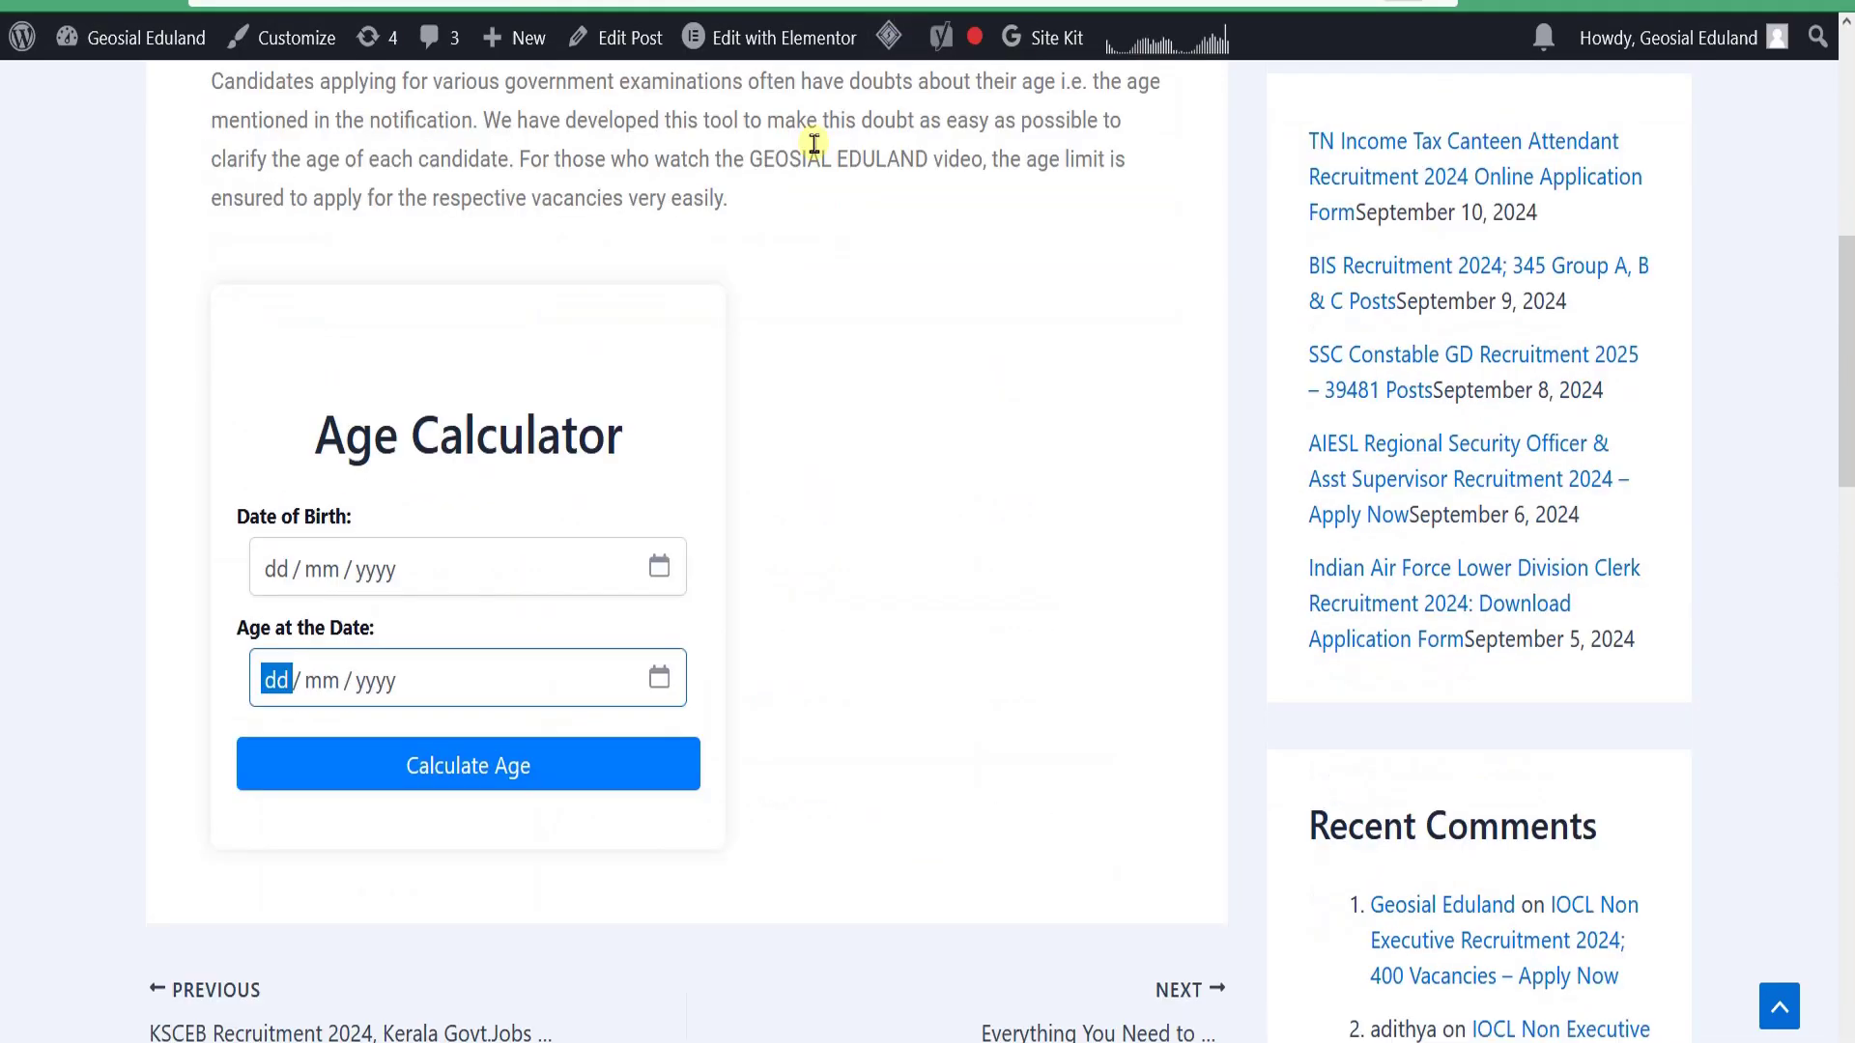
scroll(725, 300, "up", 4)
scroll(720, 320, "up", 2)
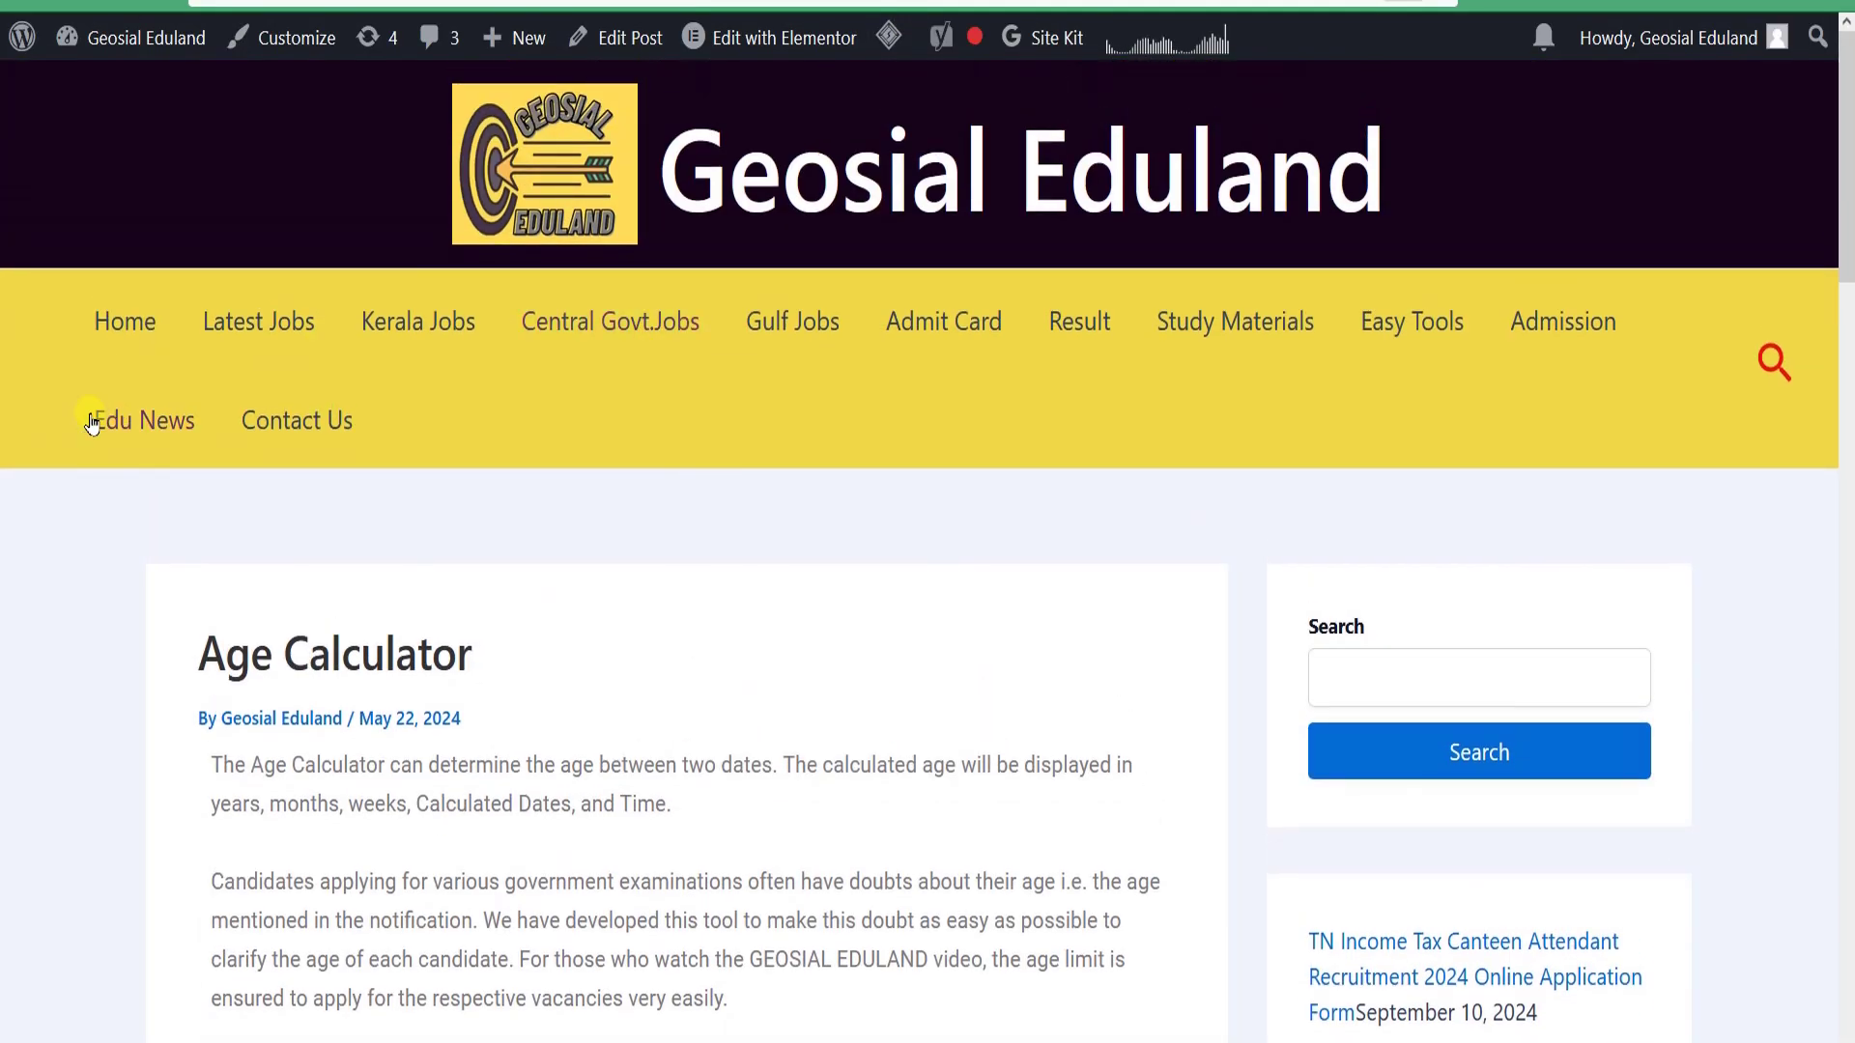
- Open the SSLC/10th Percentage Calculator from Easy Tools and play its explainer video
left_click(1430, 324)
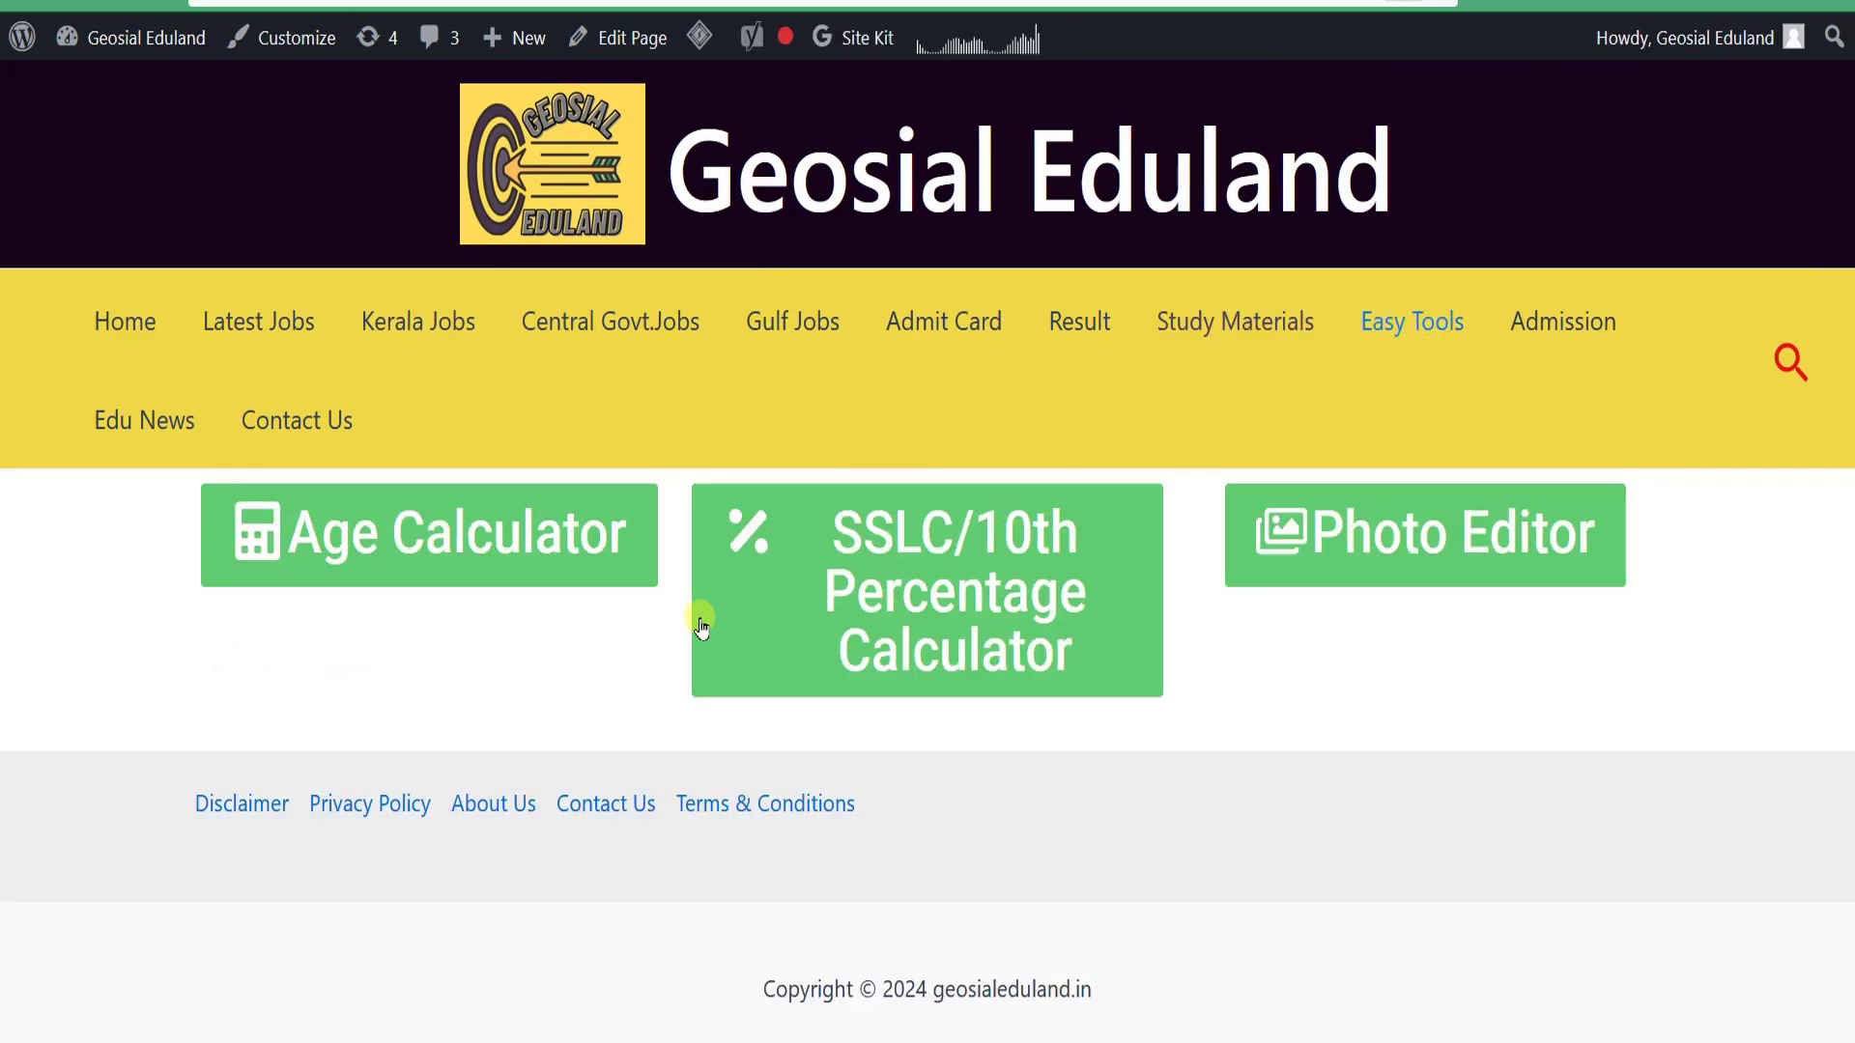
left_click(931, 591)
scroll(889, 574, "down", 5)
scroll(889, 573, "down", 20)
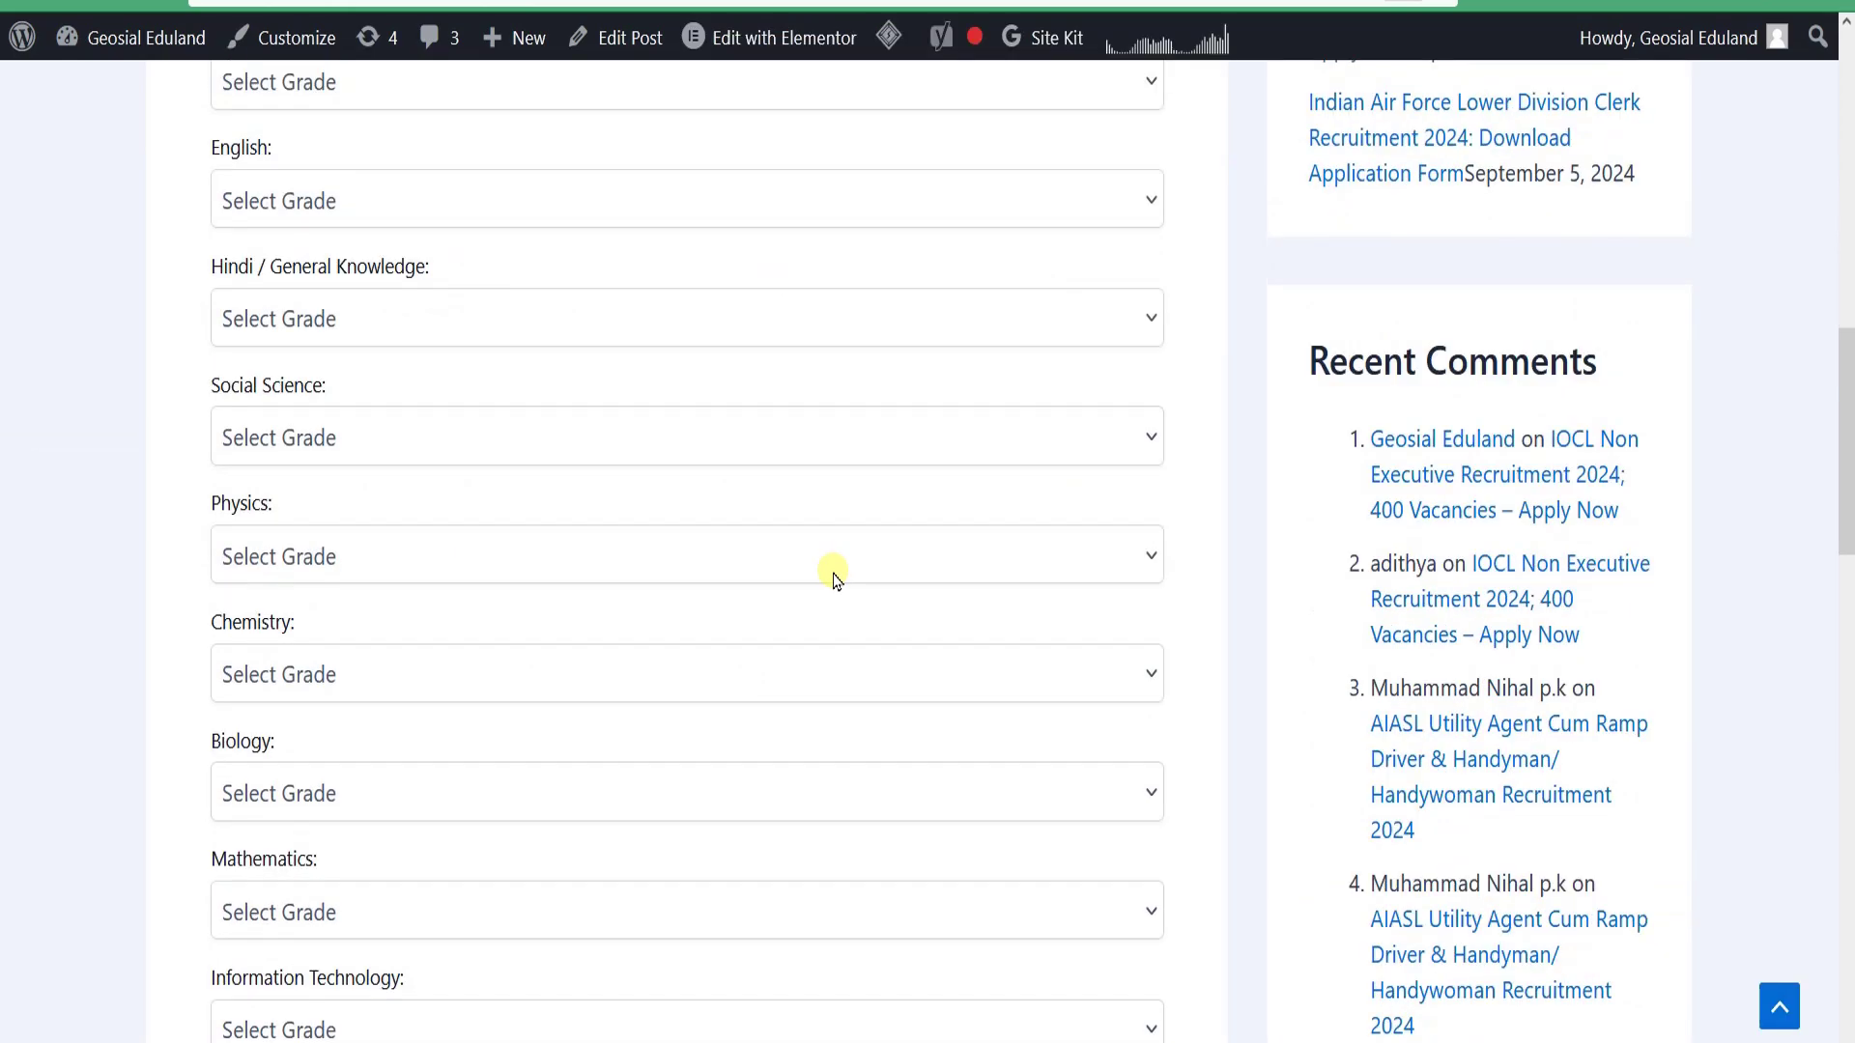
scroll(862, 584, "up", 8)
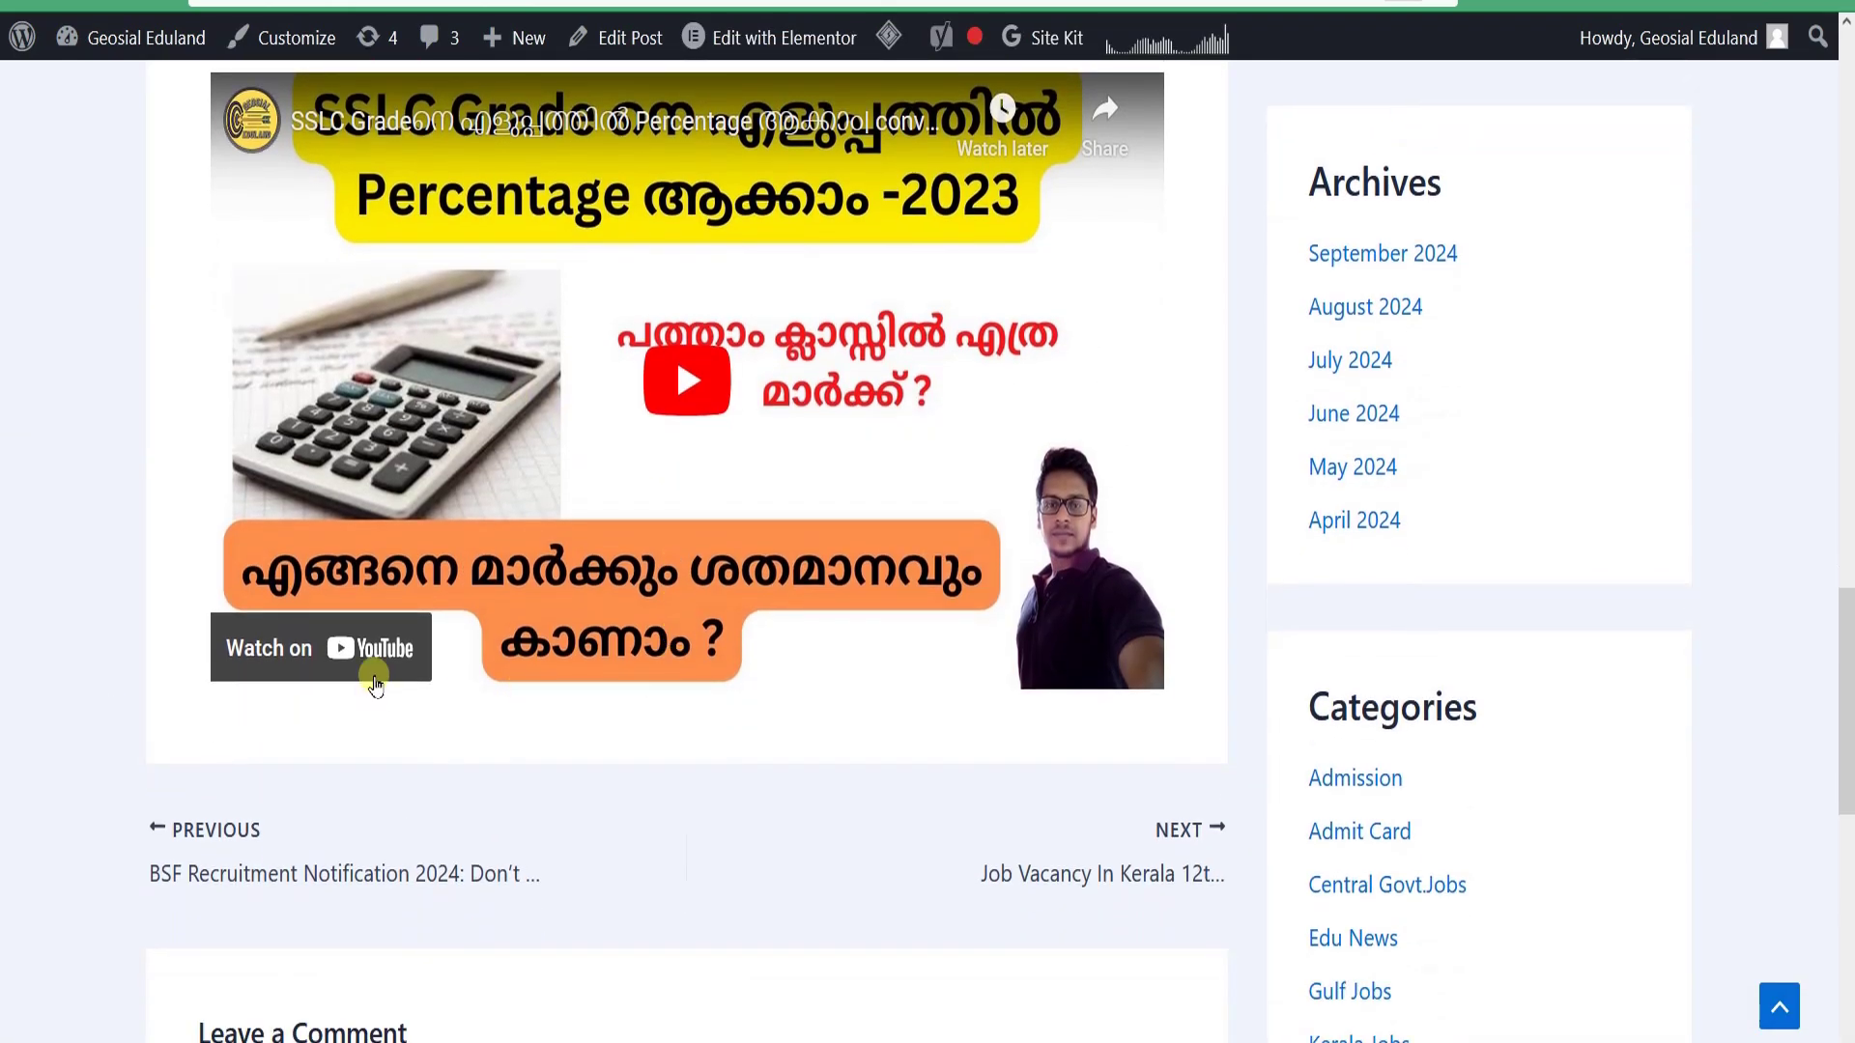
scroll(292, 807, "up", 2)
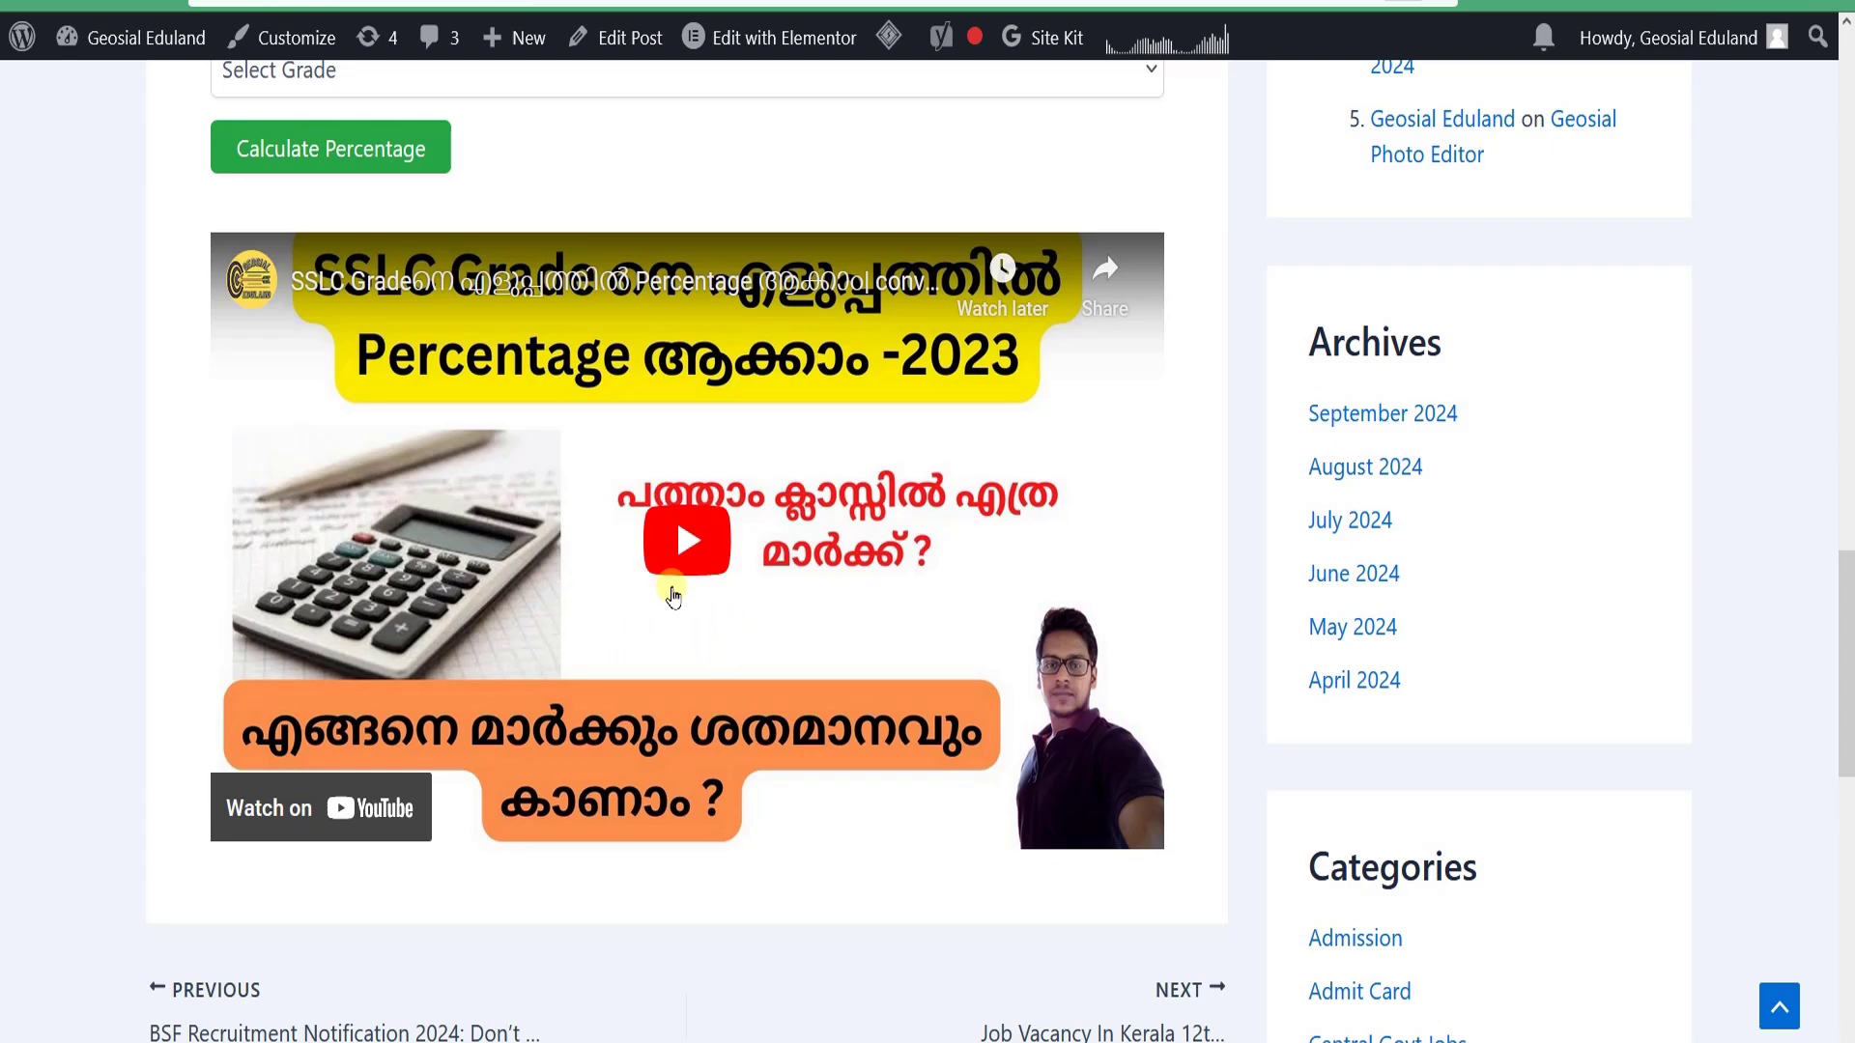
left_click(710, 525)
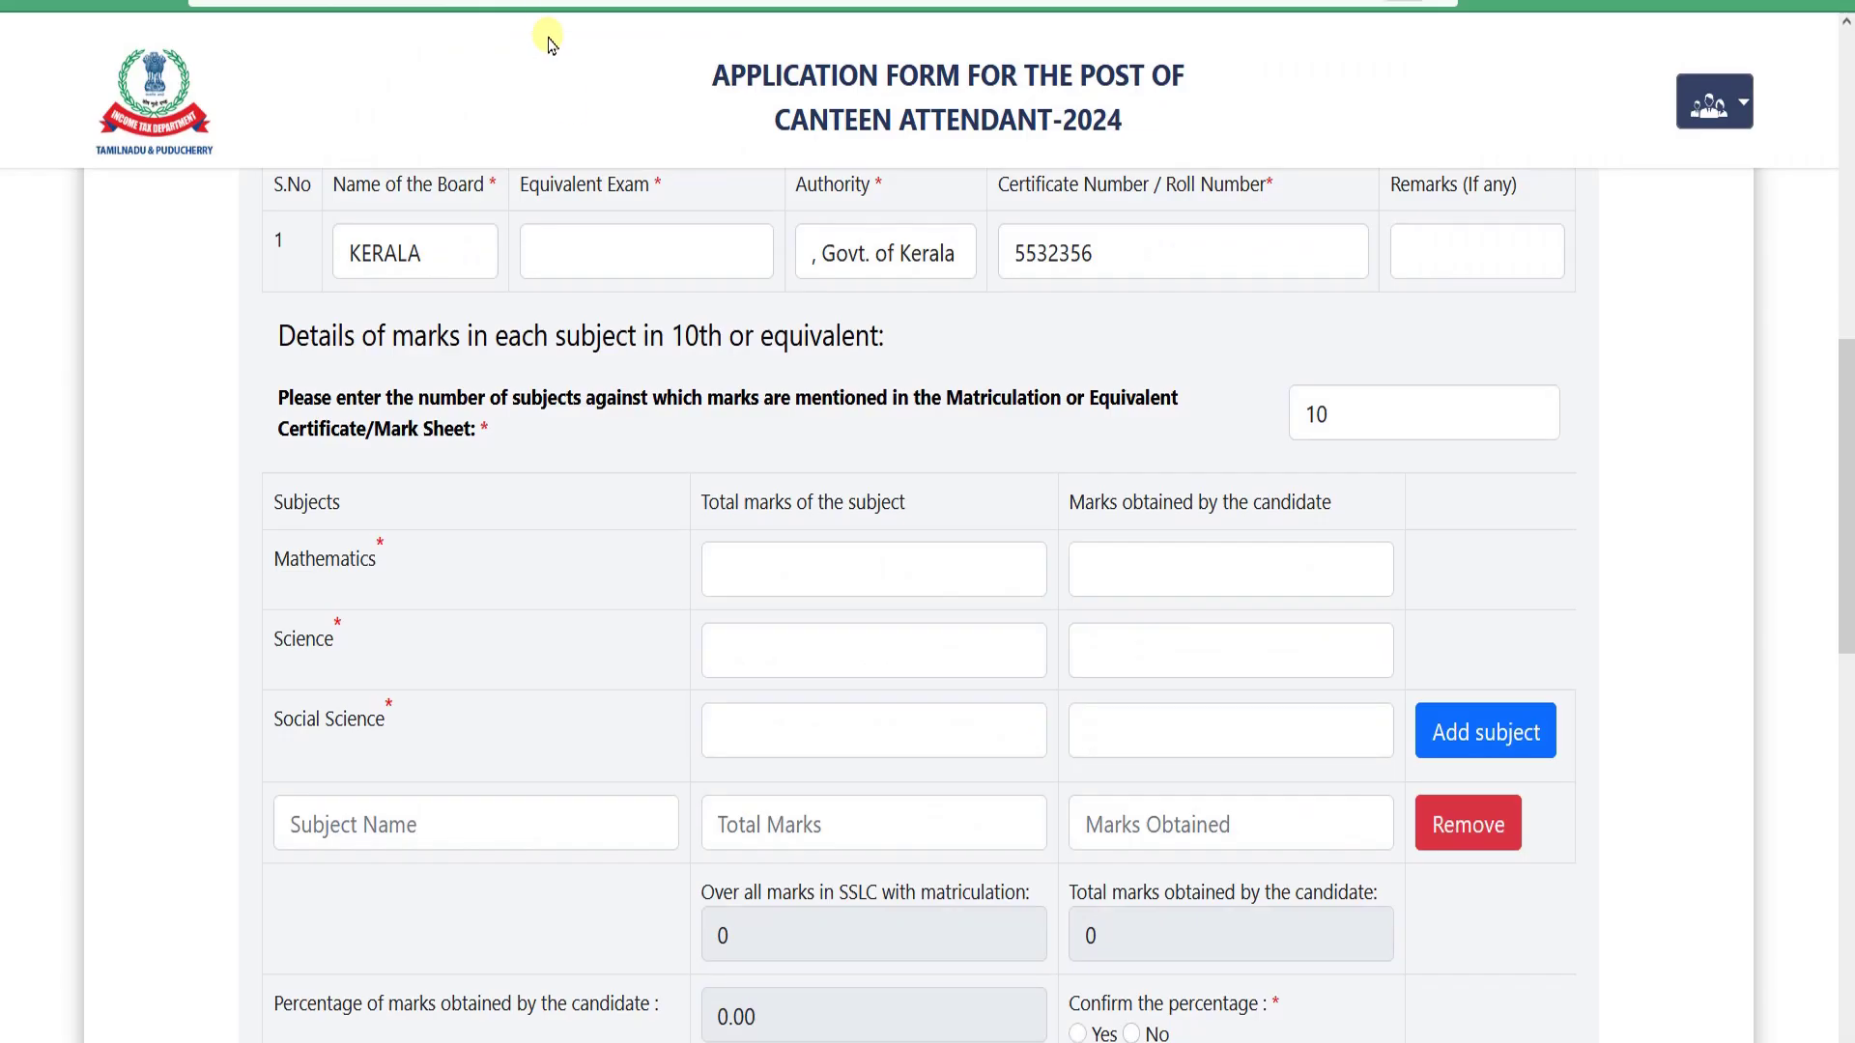
left_click(773, 548)
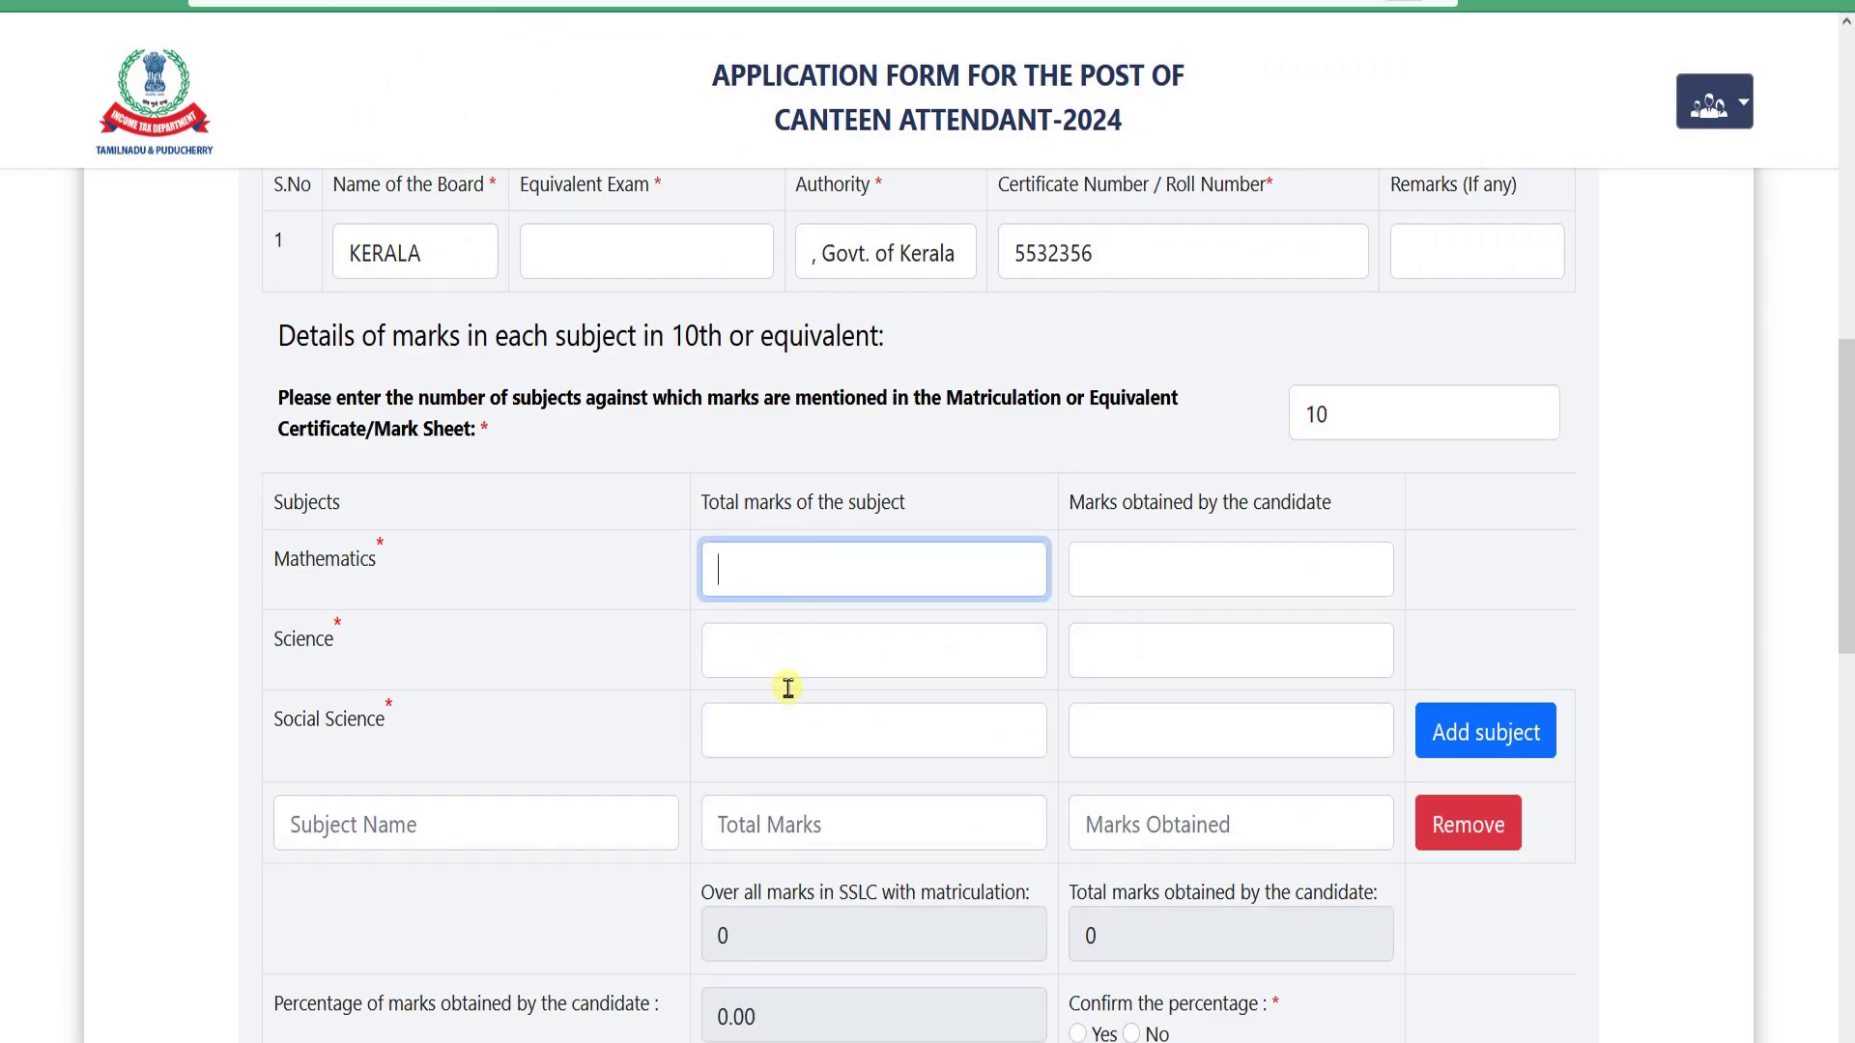
scroll(817, 669, "down", 2)
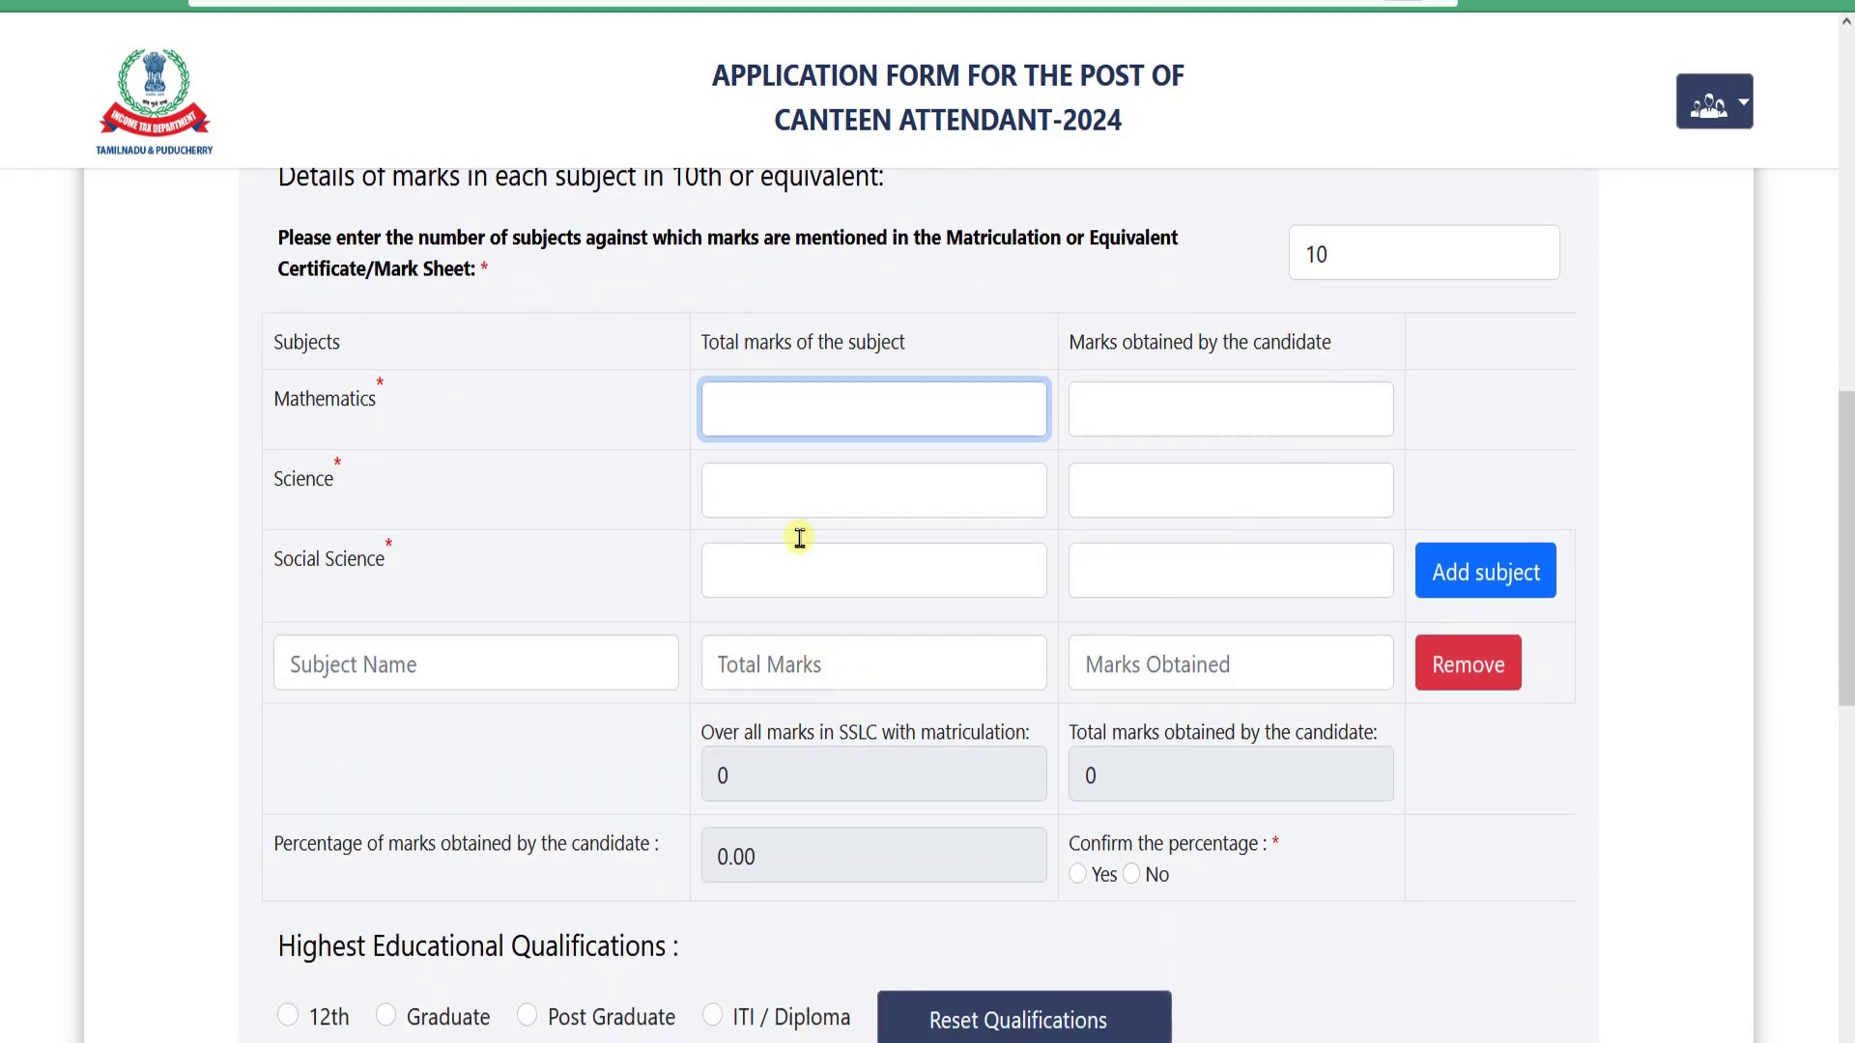
left_click(1113, 413)
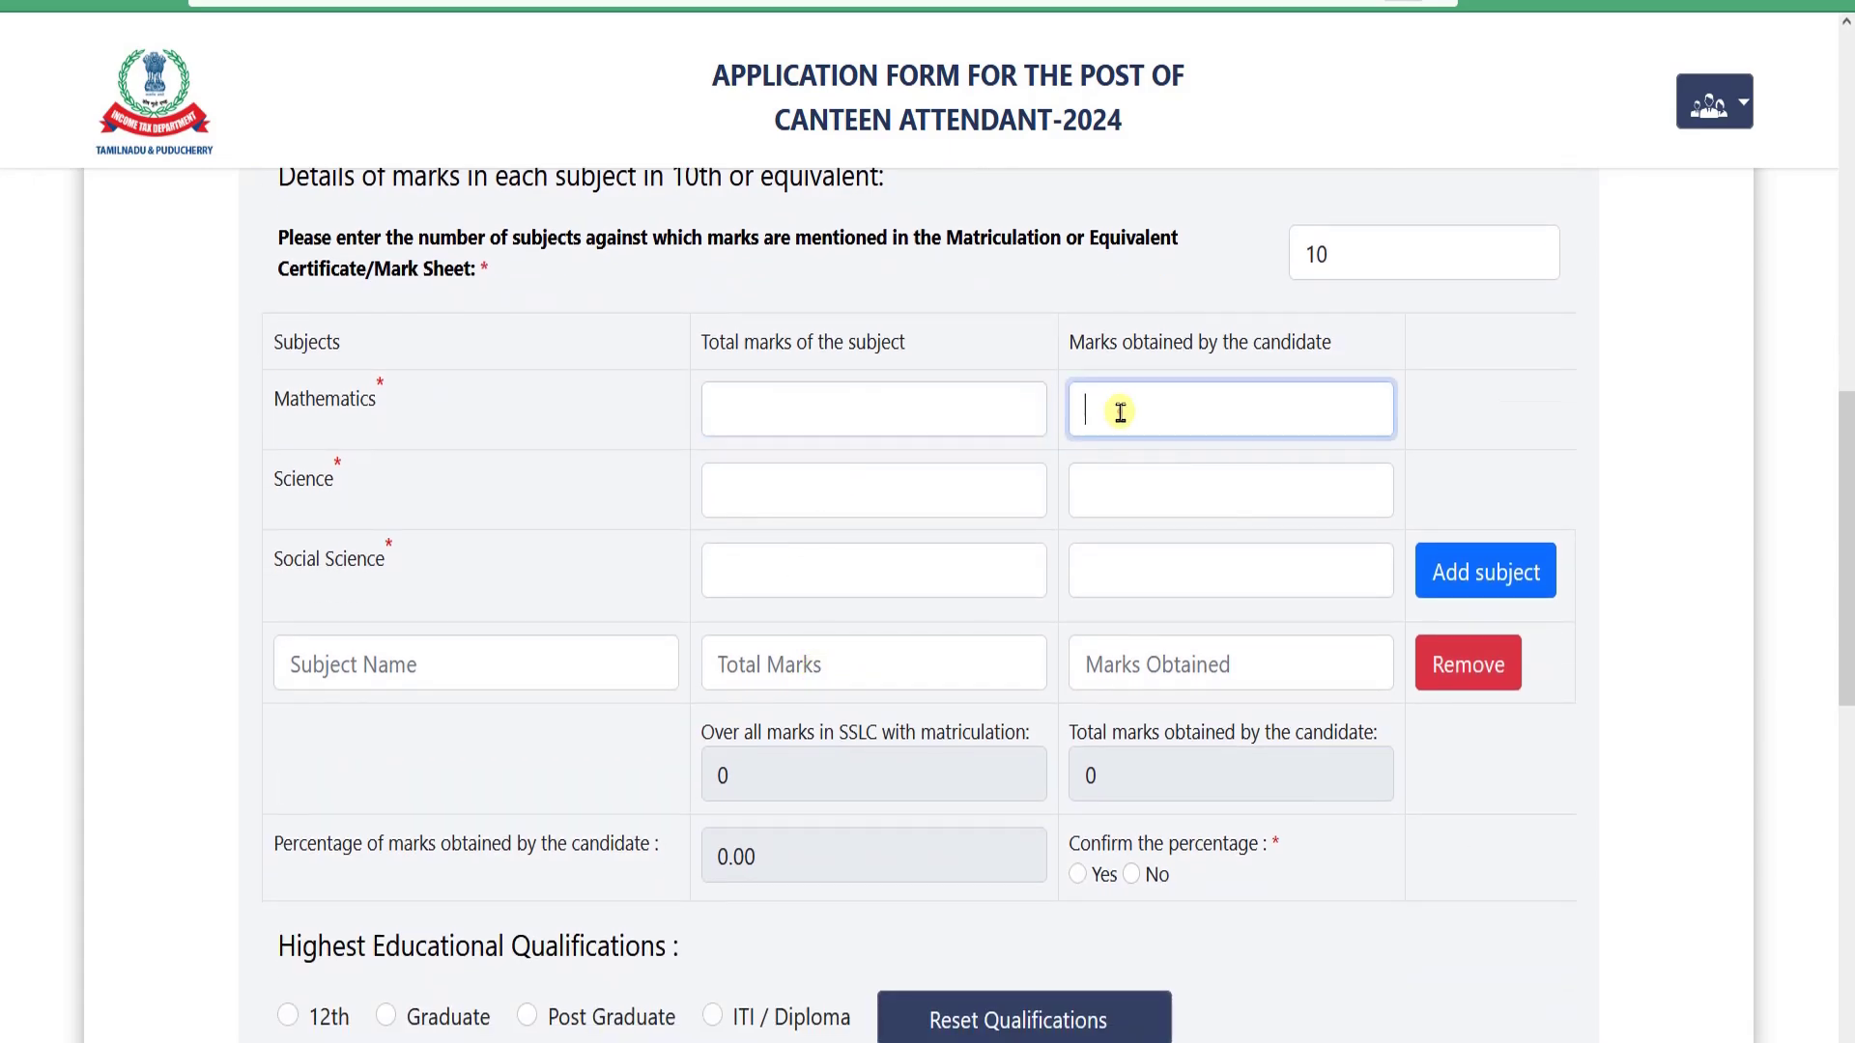
left_click(1099, 487)
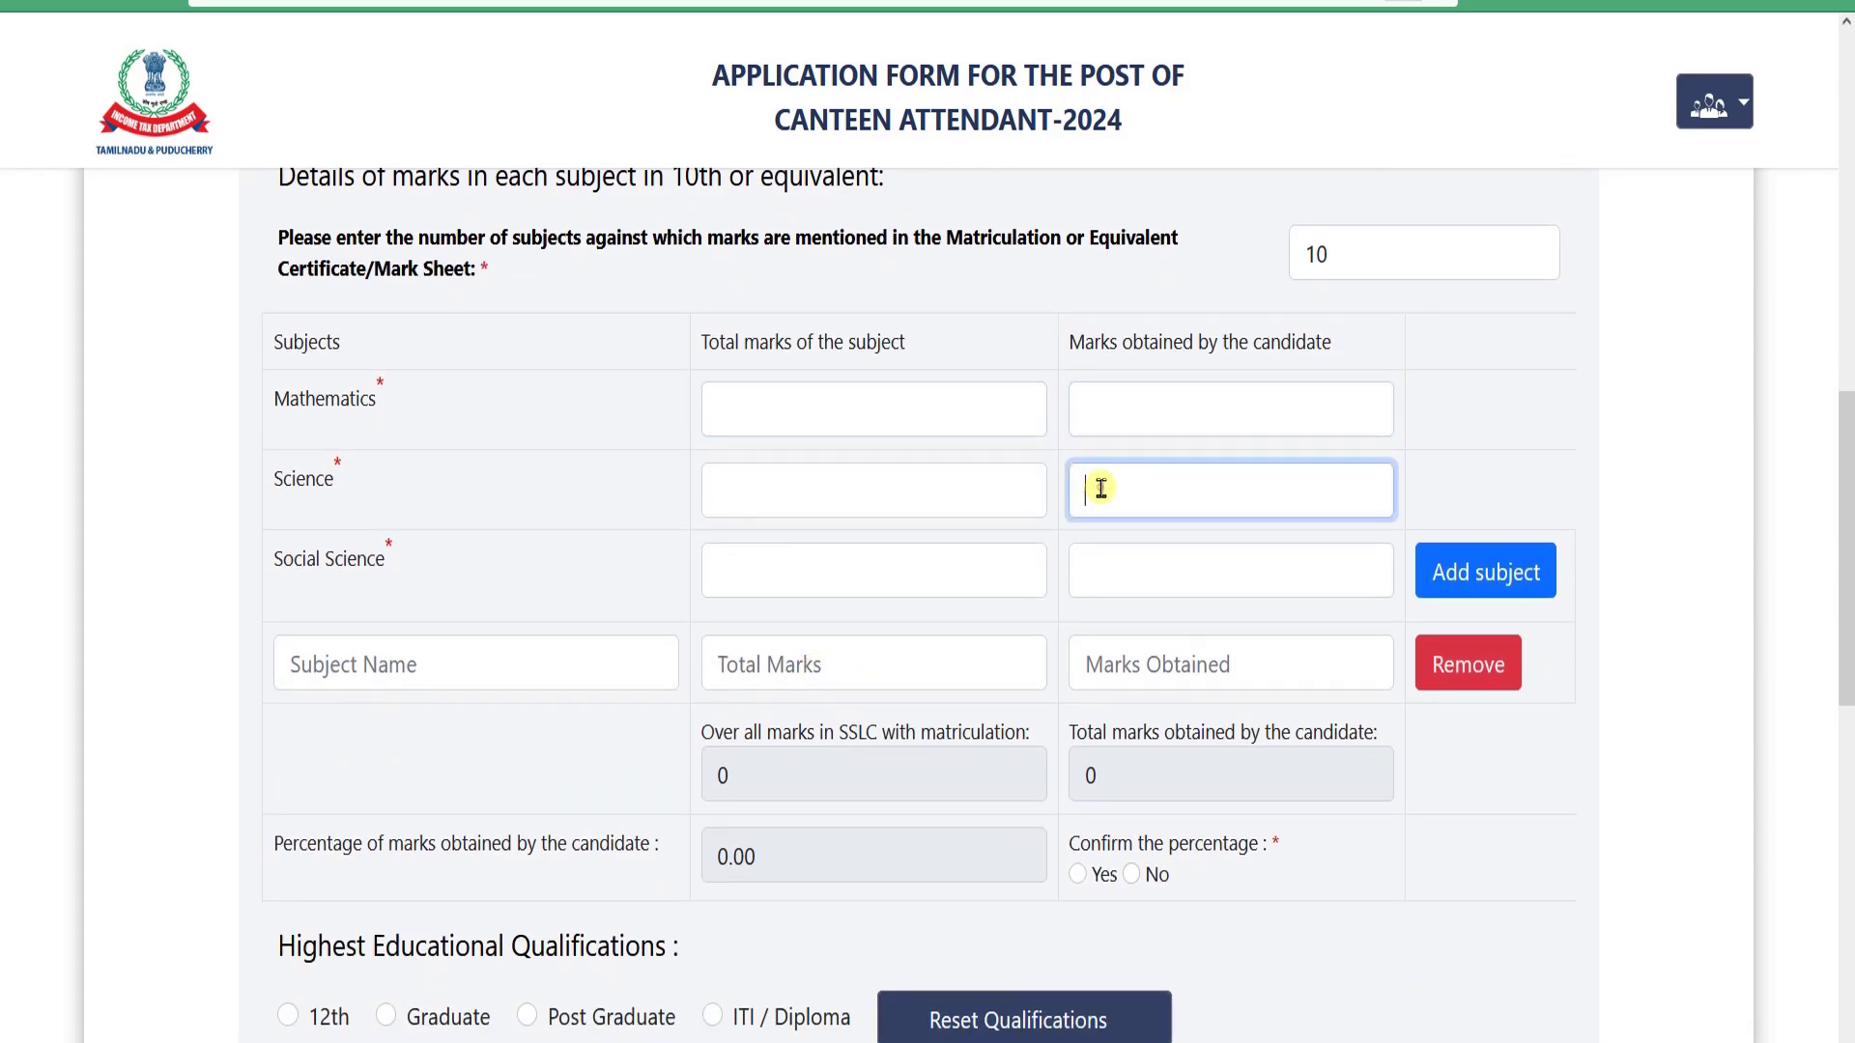
left_click(1111, 417)
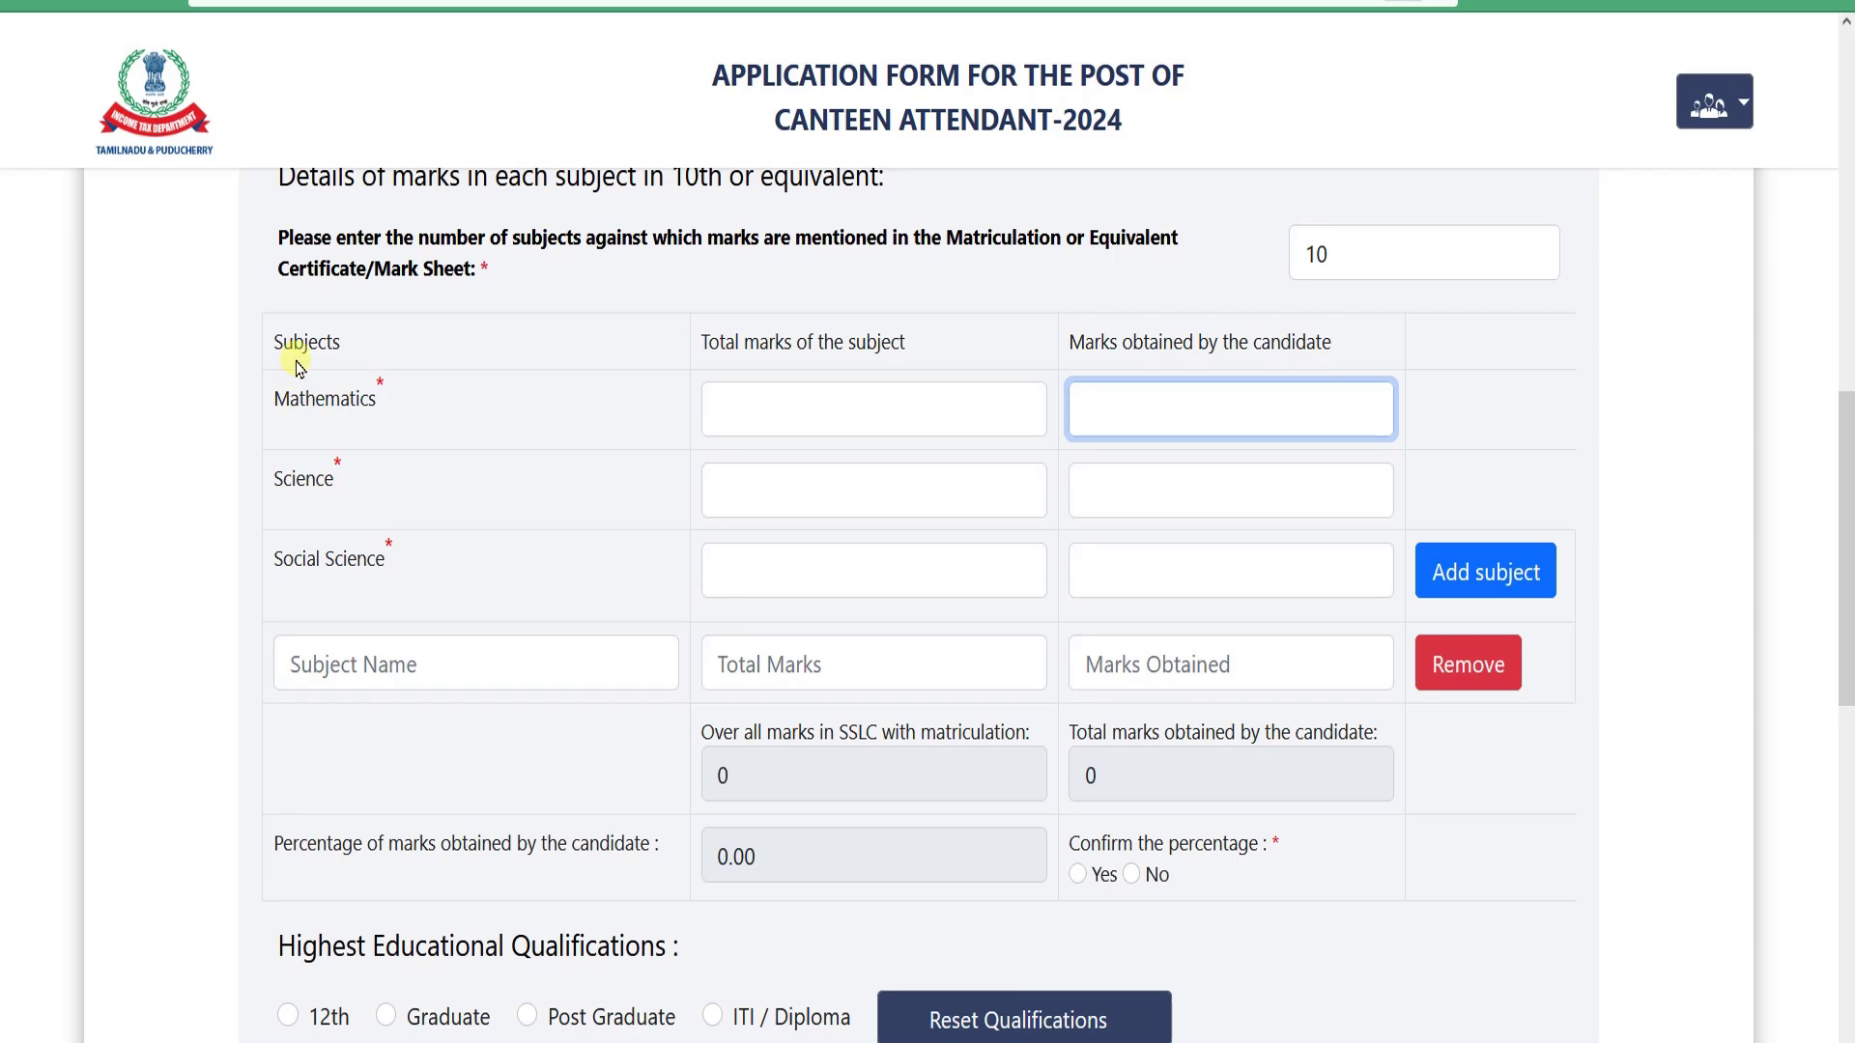
left_click_drag(278, 344, 373, 386)
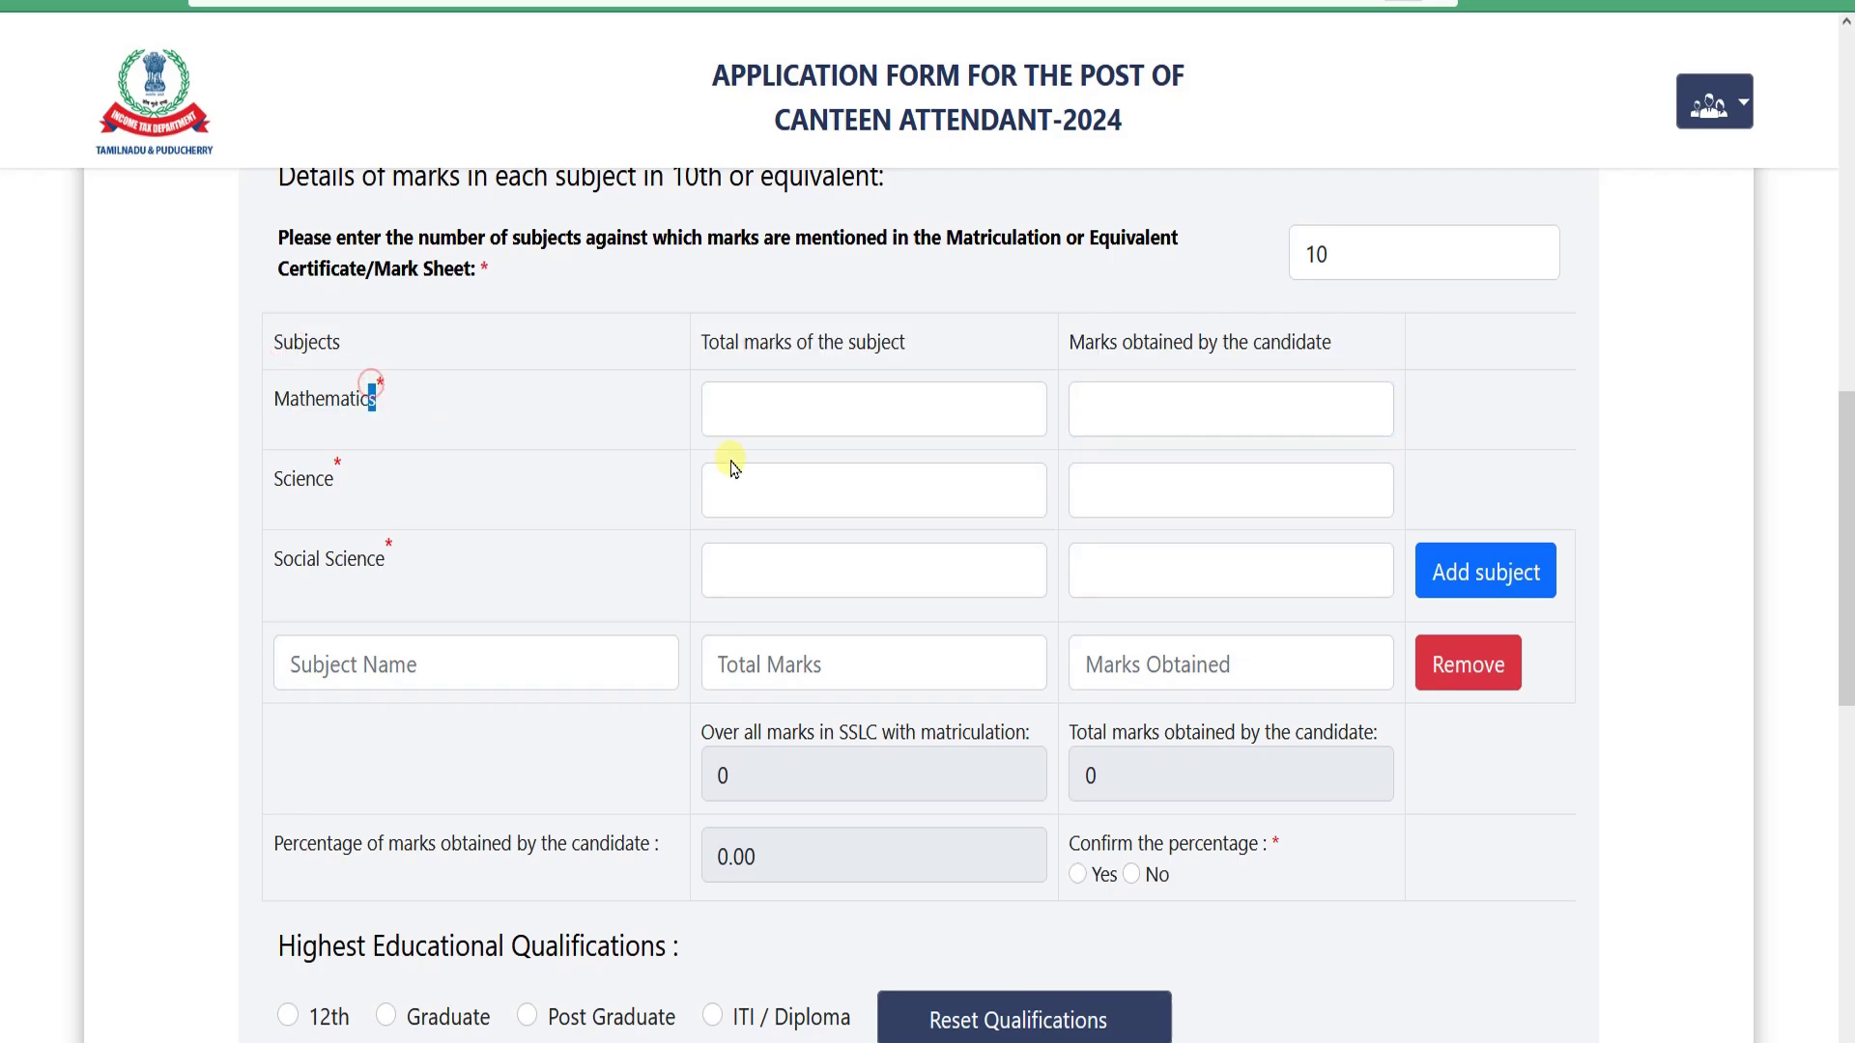
left_click(1206, 405)
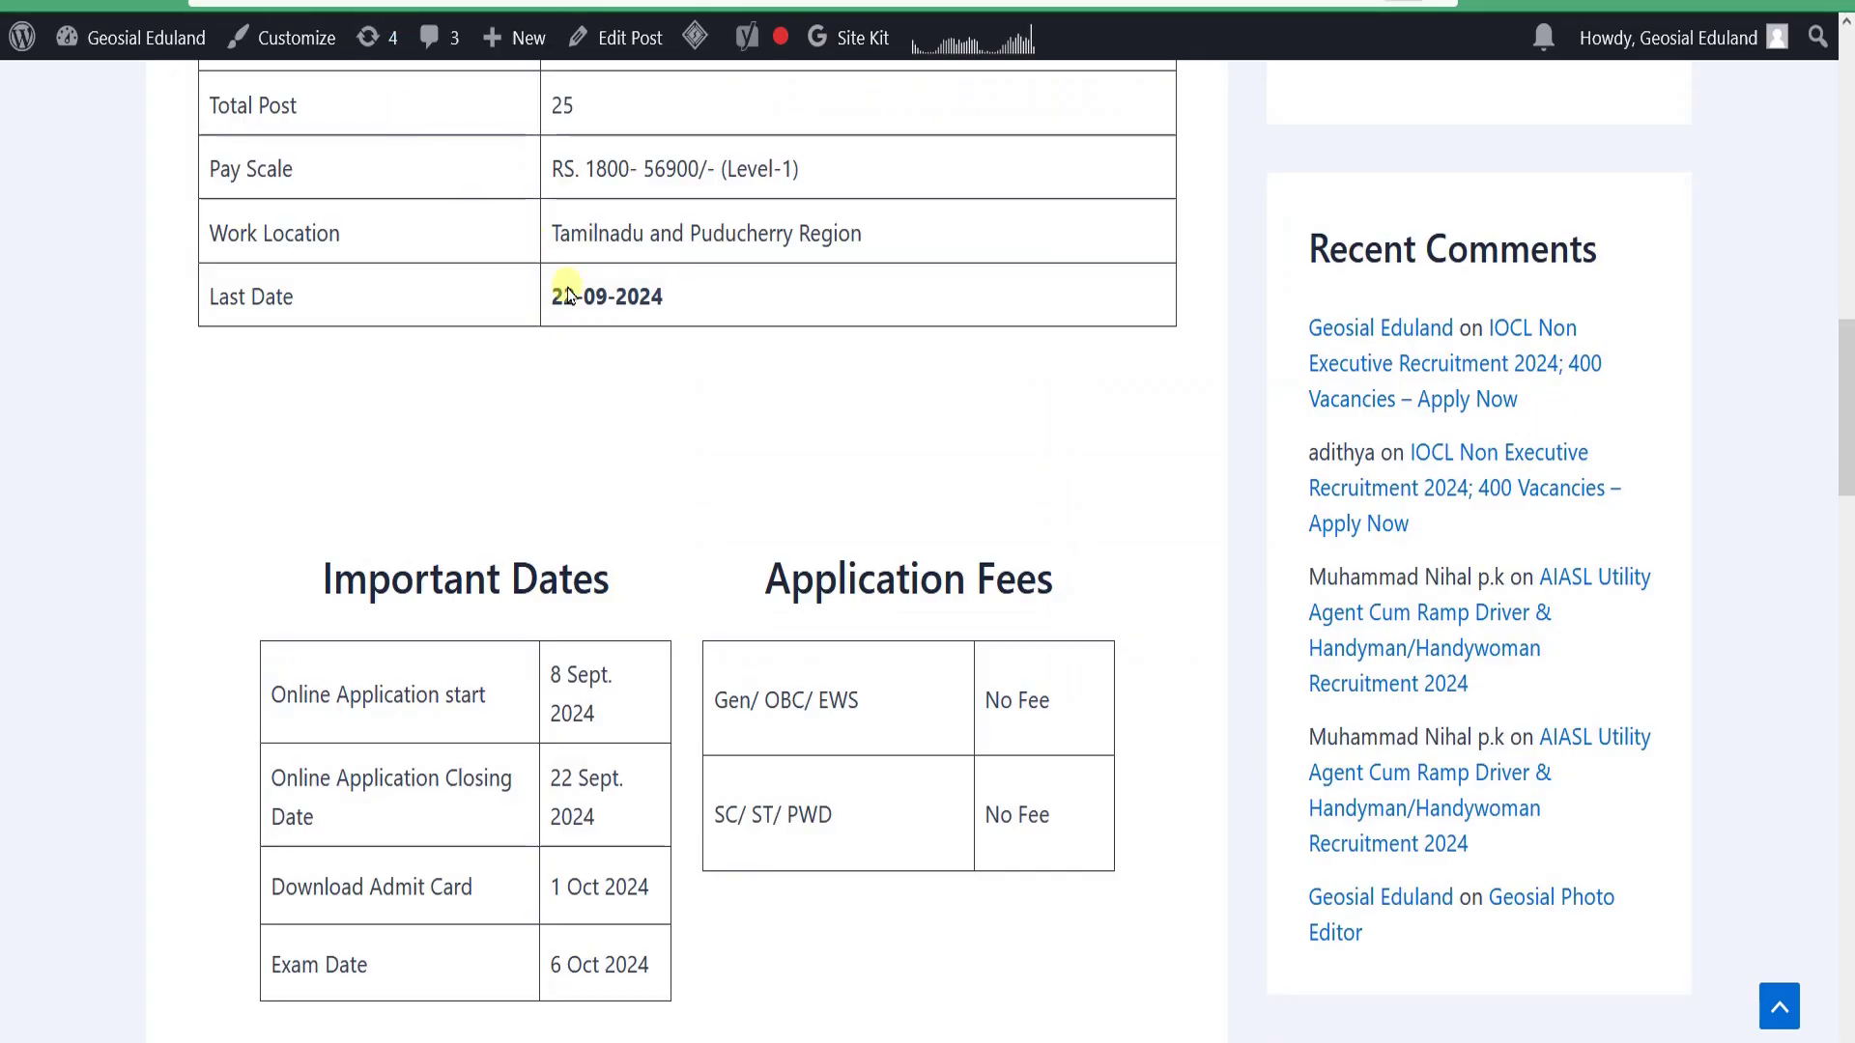
- Scroll back and forth through the TN Income Tax Recruitment 2024 overview table
scroll(654, 381, "down", 10)
scroll(673, 385, "up", 10)
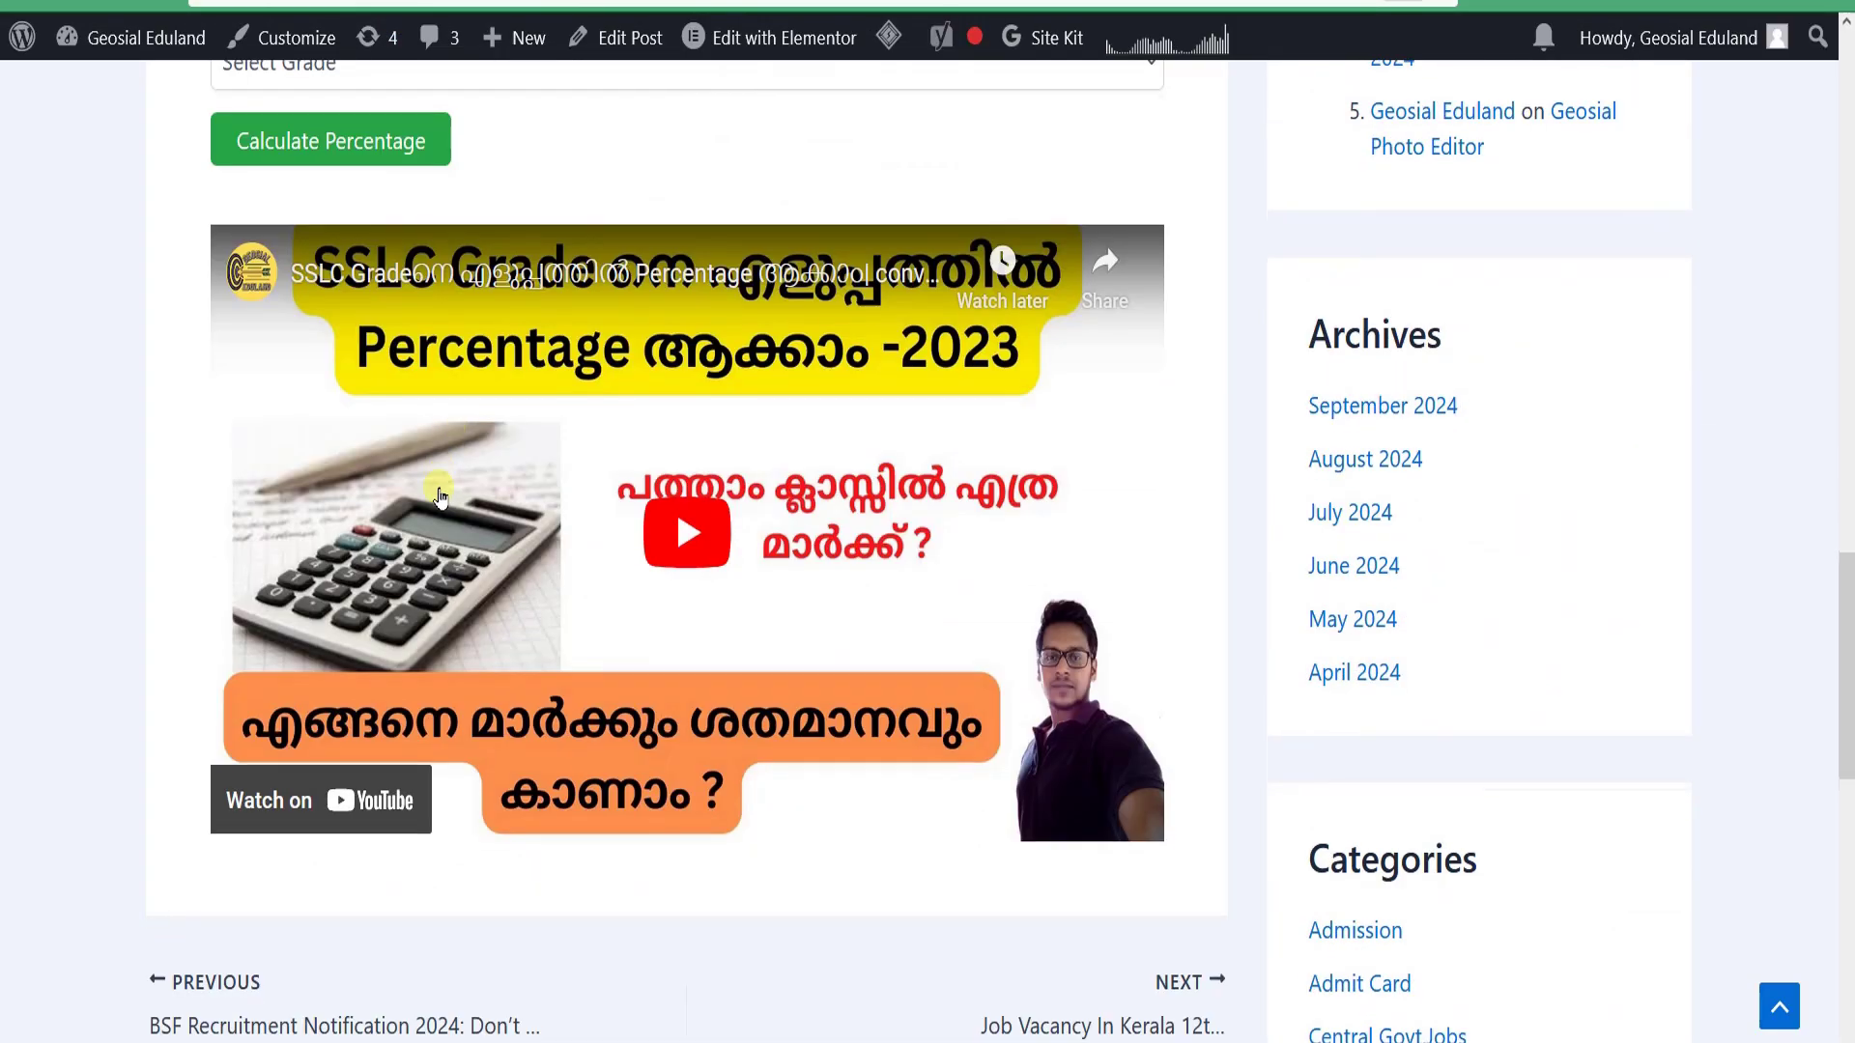
scroll(675, 506, "down", 5)
scroll(676, 514, "up", 12)
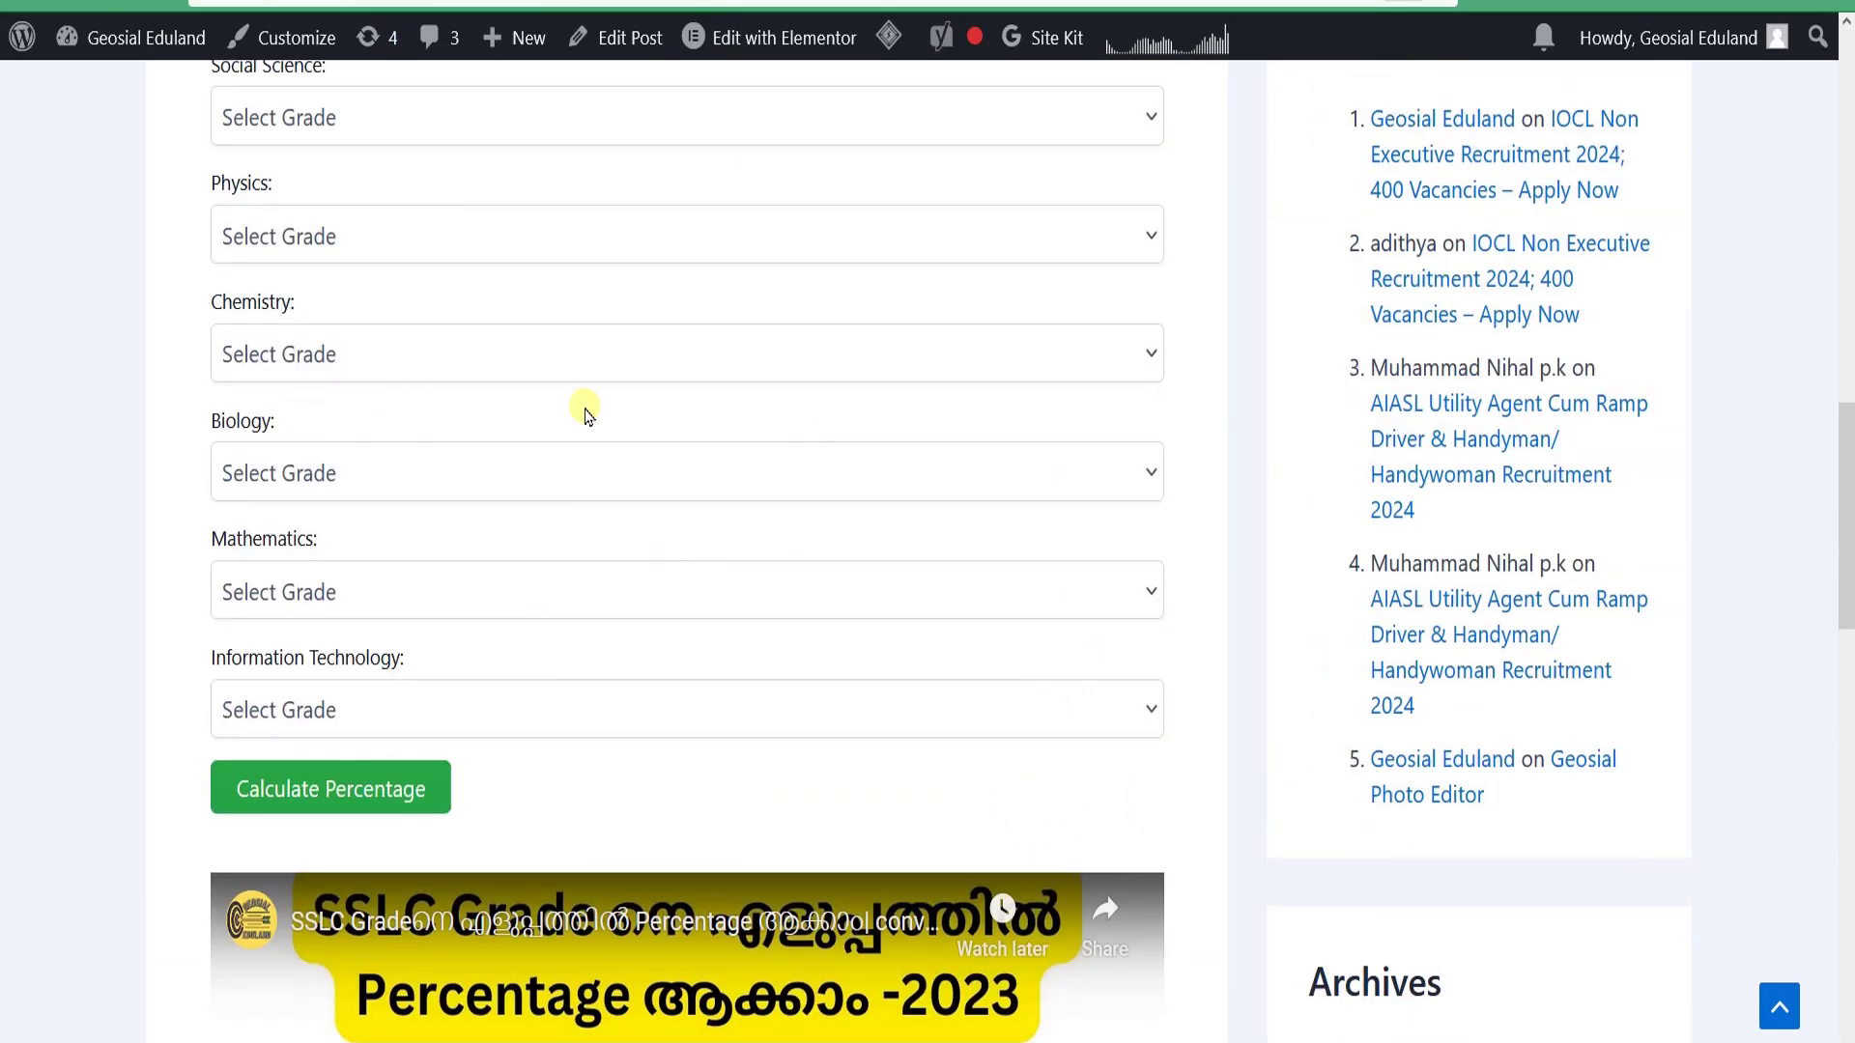
scroll(480, 402, "up", 12)
scroll(480, 402, "down", 11)
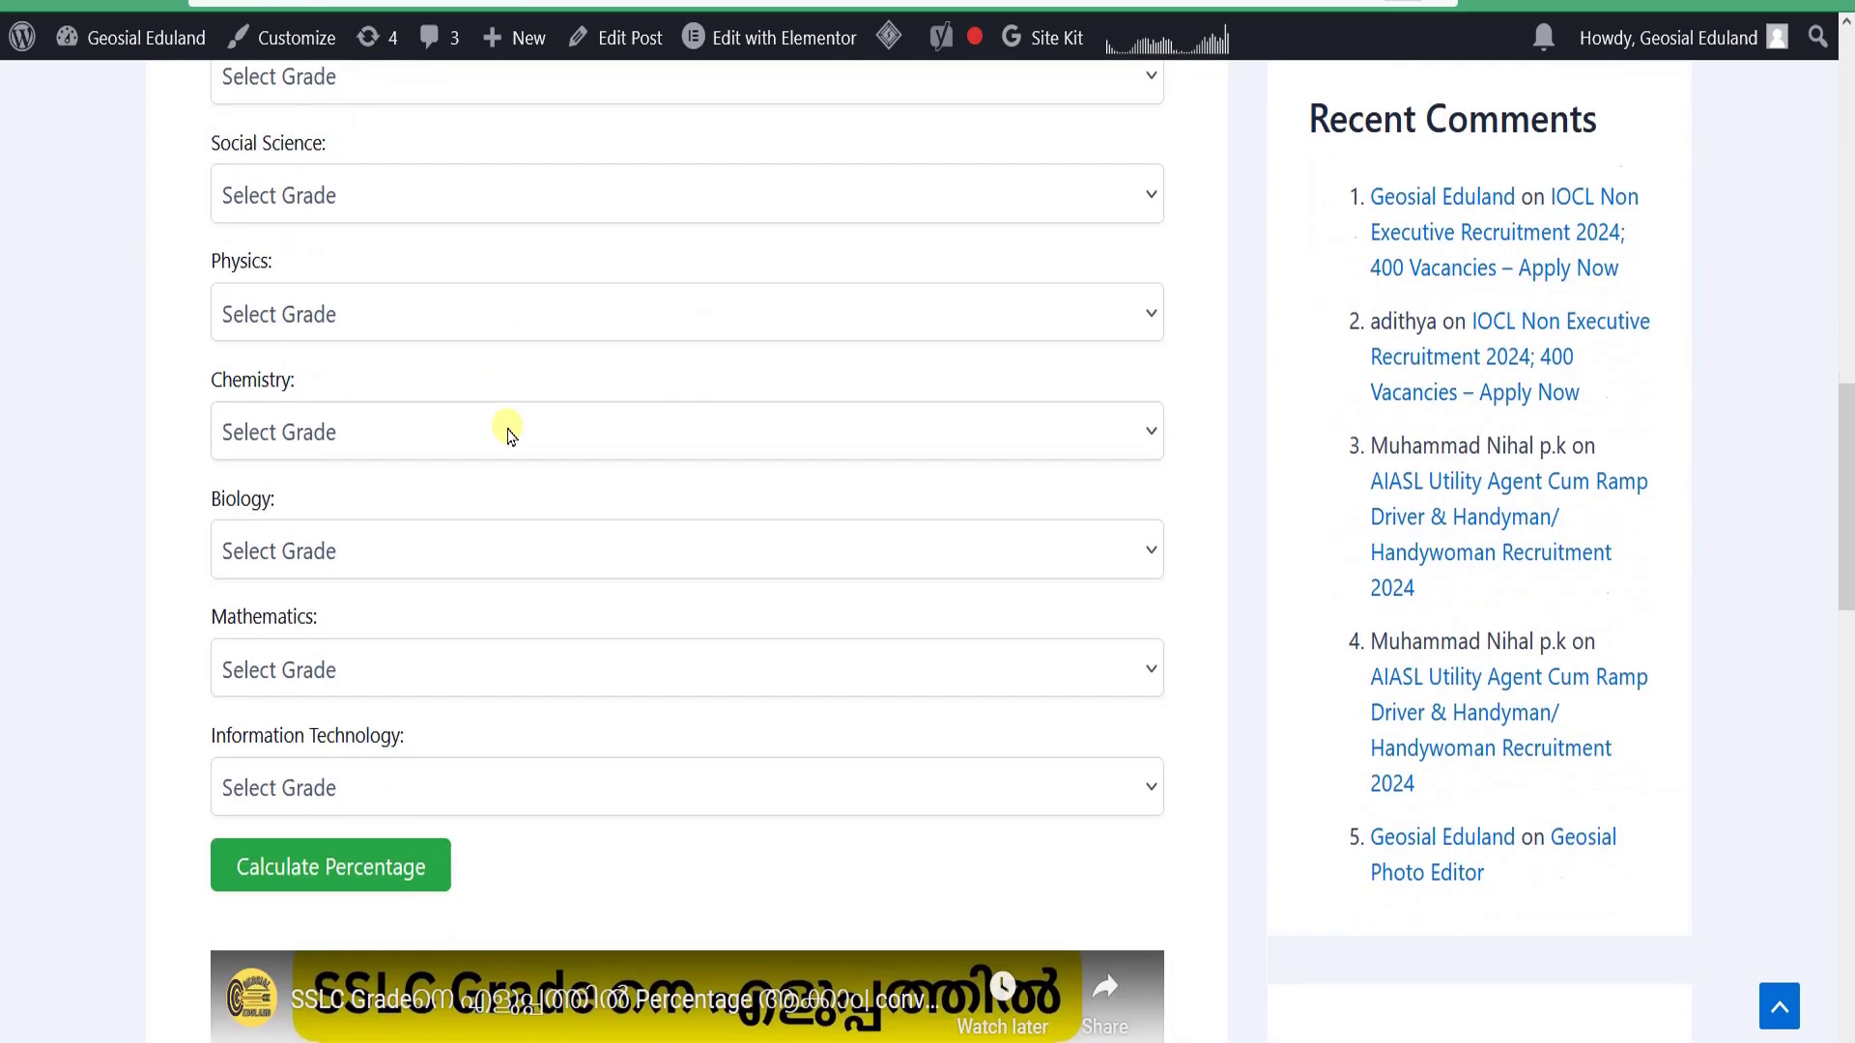
scroll(509, 435, "down", 10)
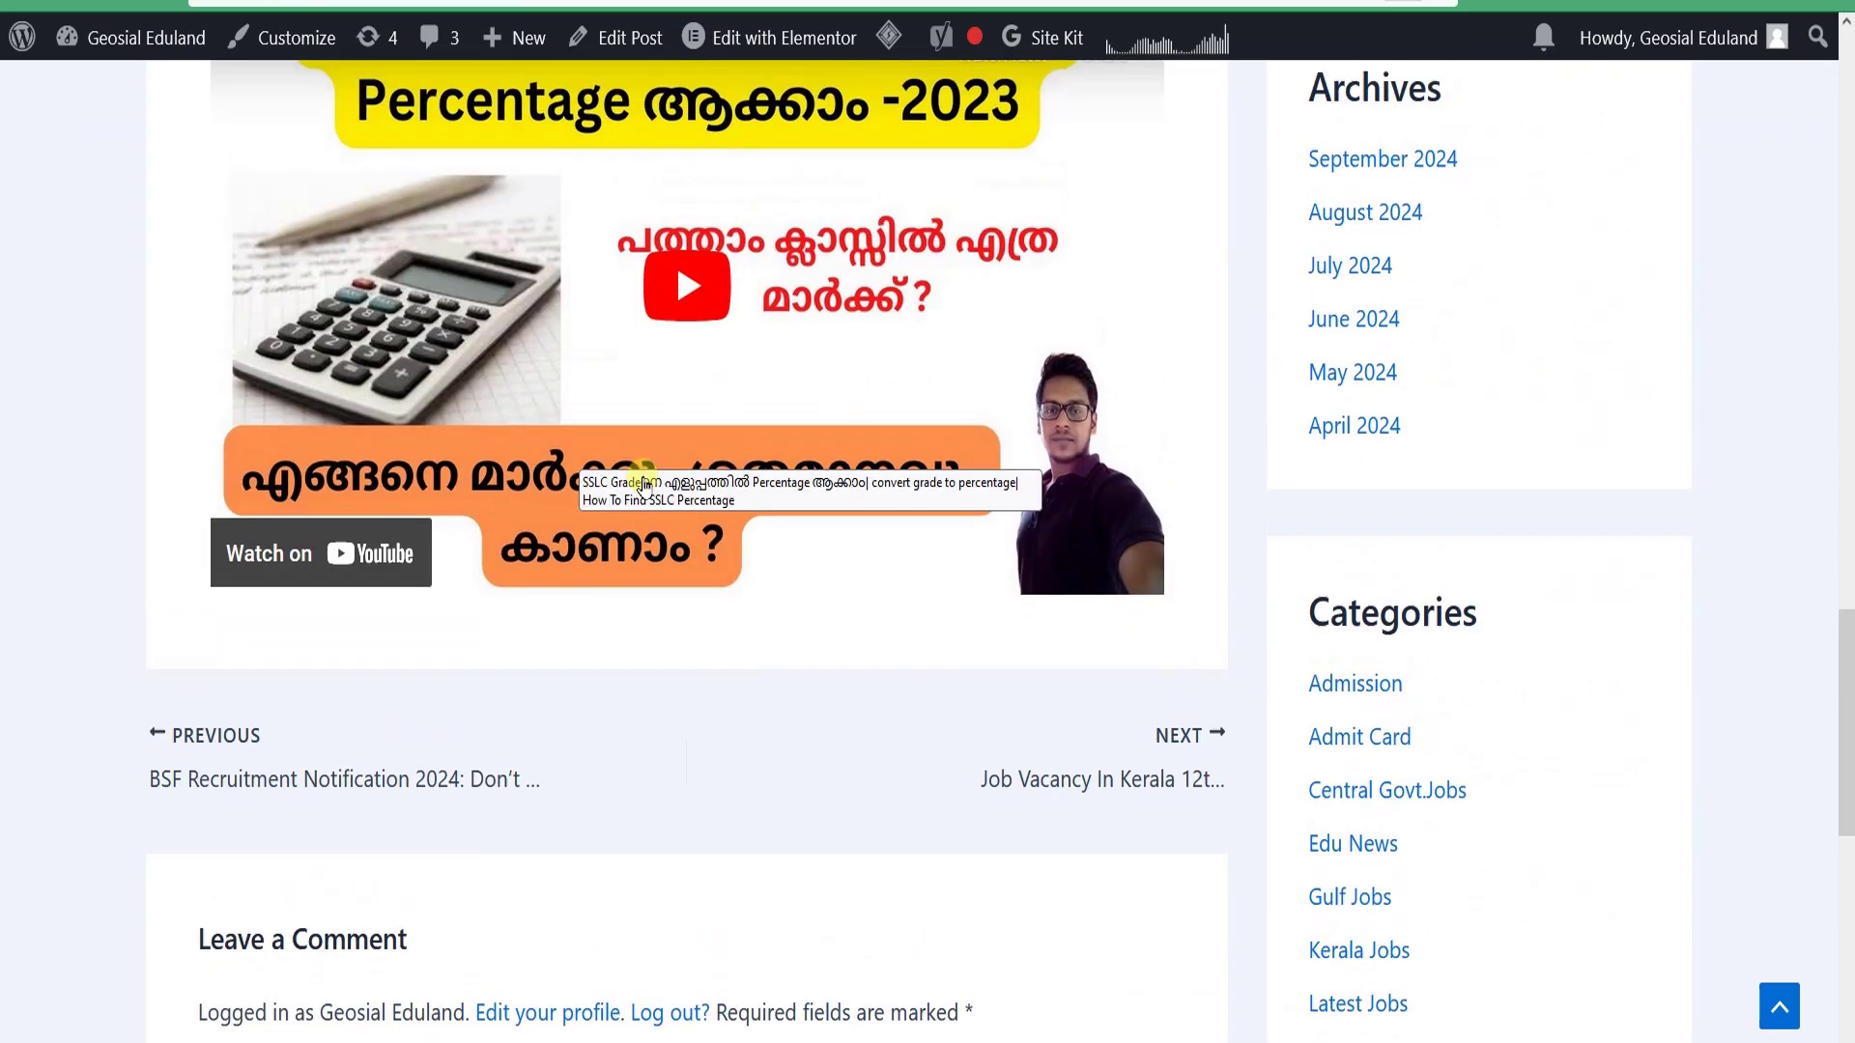
scroll(451, 385, "up", 4)
scroll(514, 394, "down", 5)
scroll(471, 415, "up", 7)
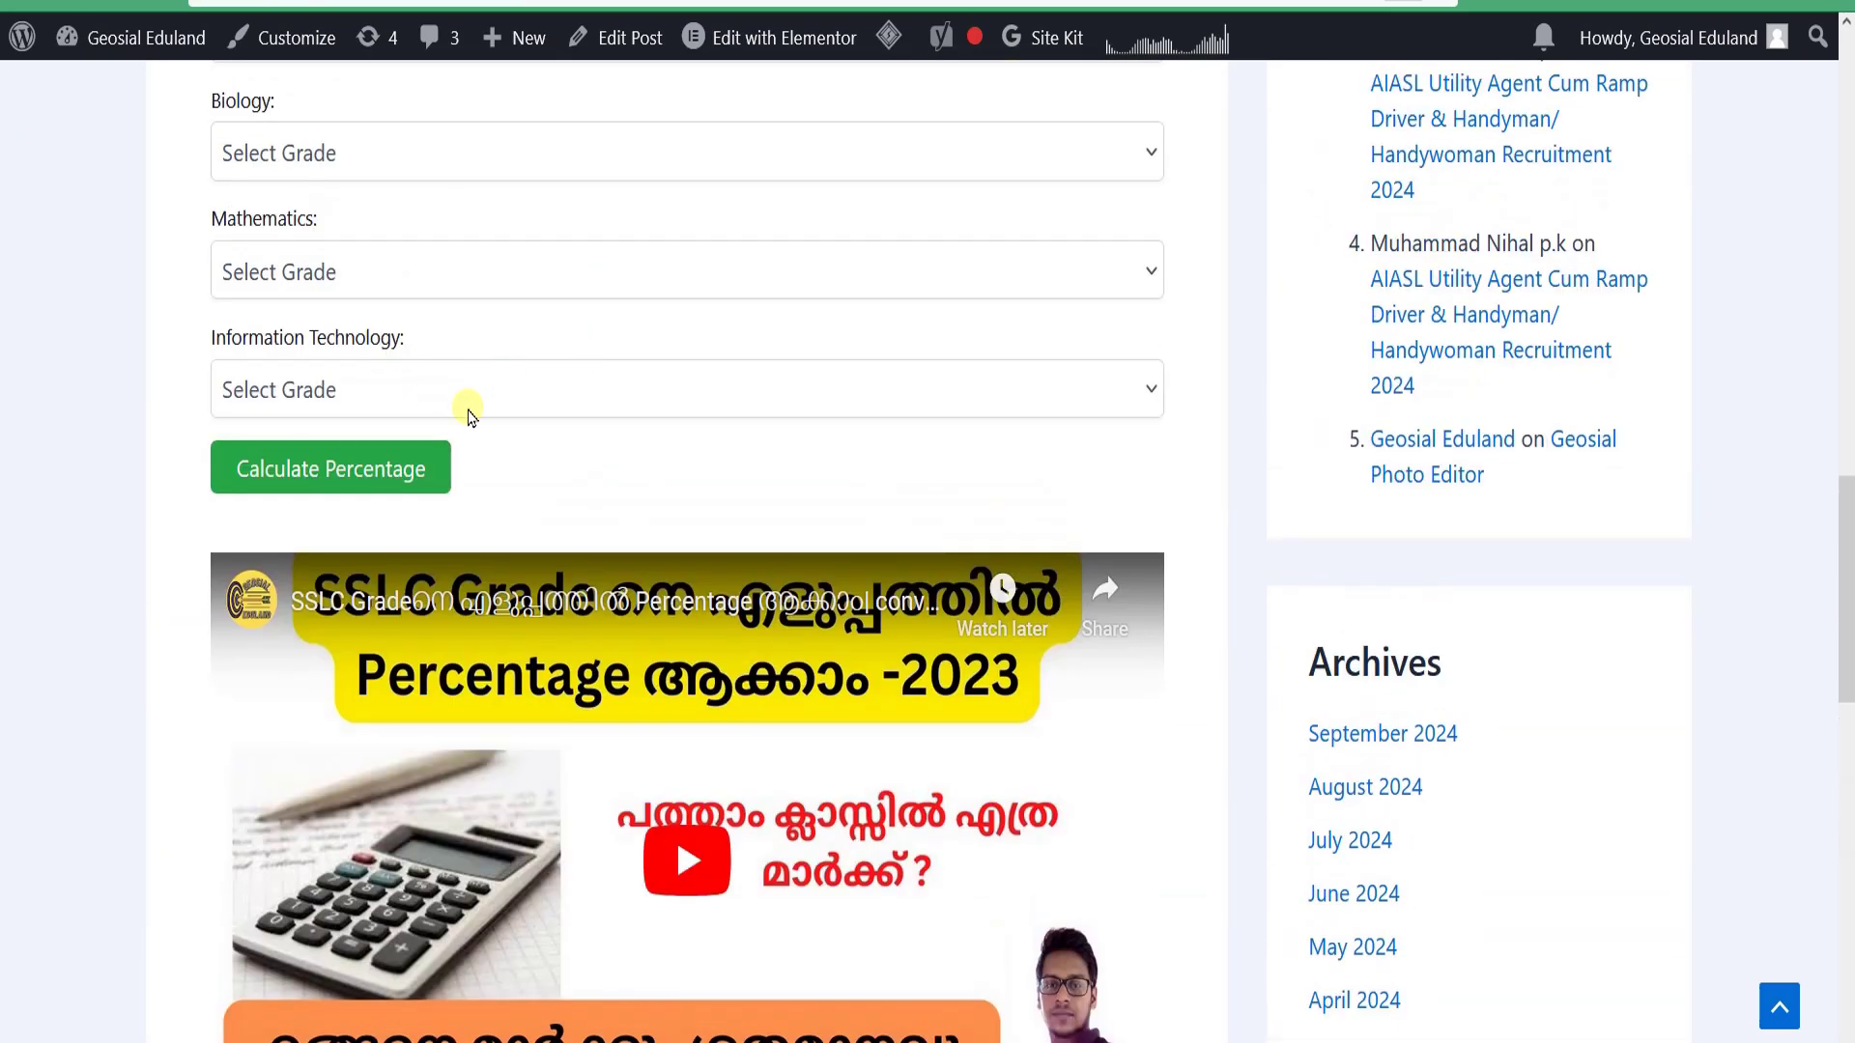
scroll(470, 415, "down", 3)
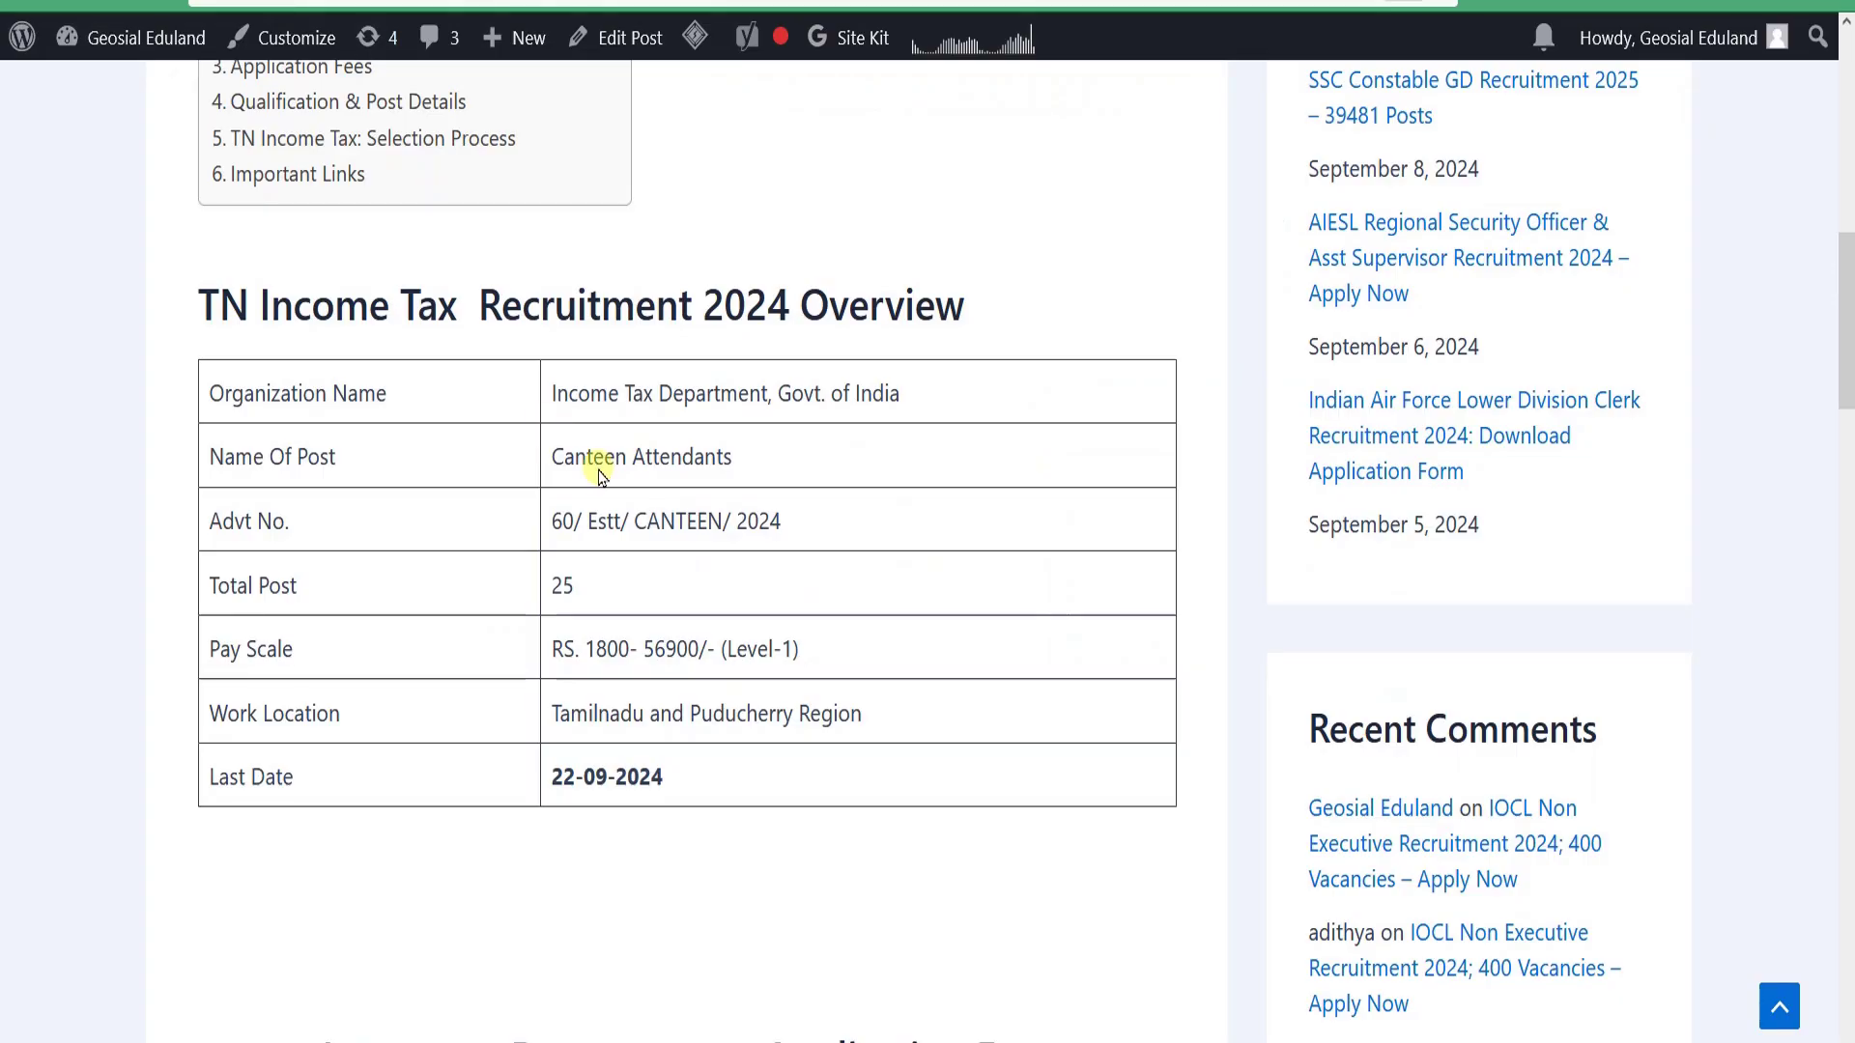
scroll(594, 466, "up", 10)
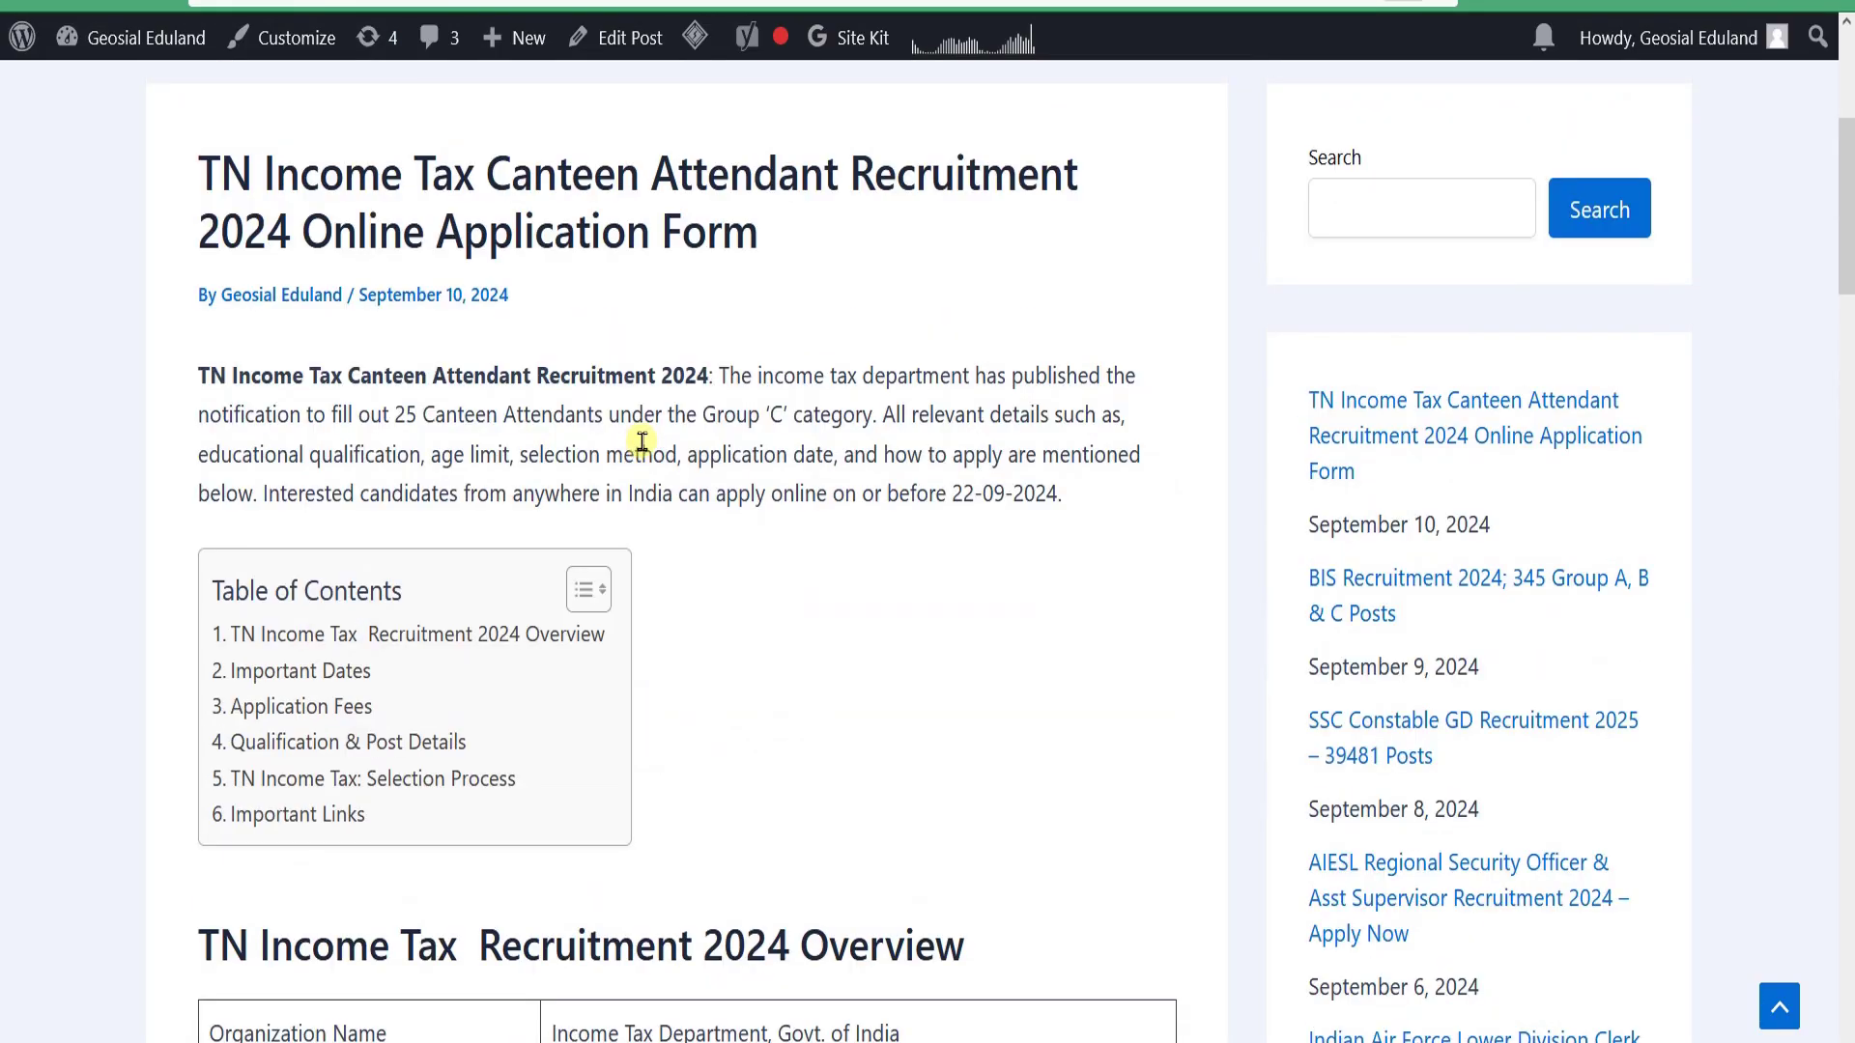
scroll(537, 439, "down", 20)
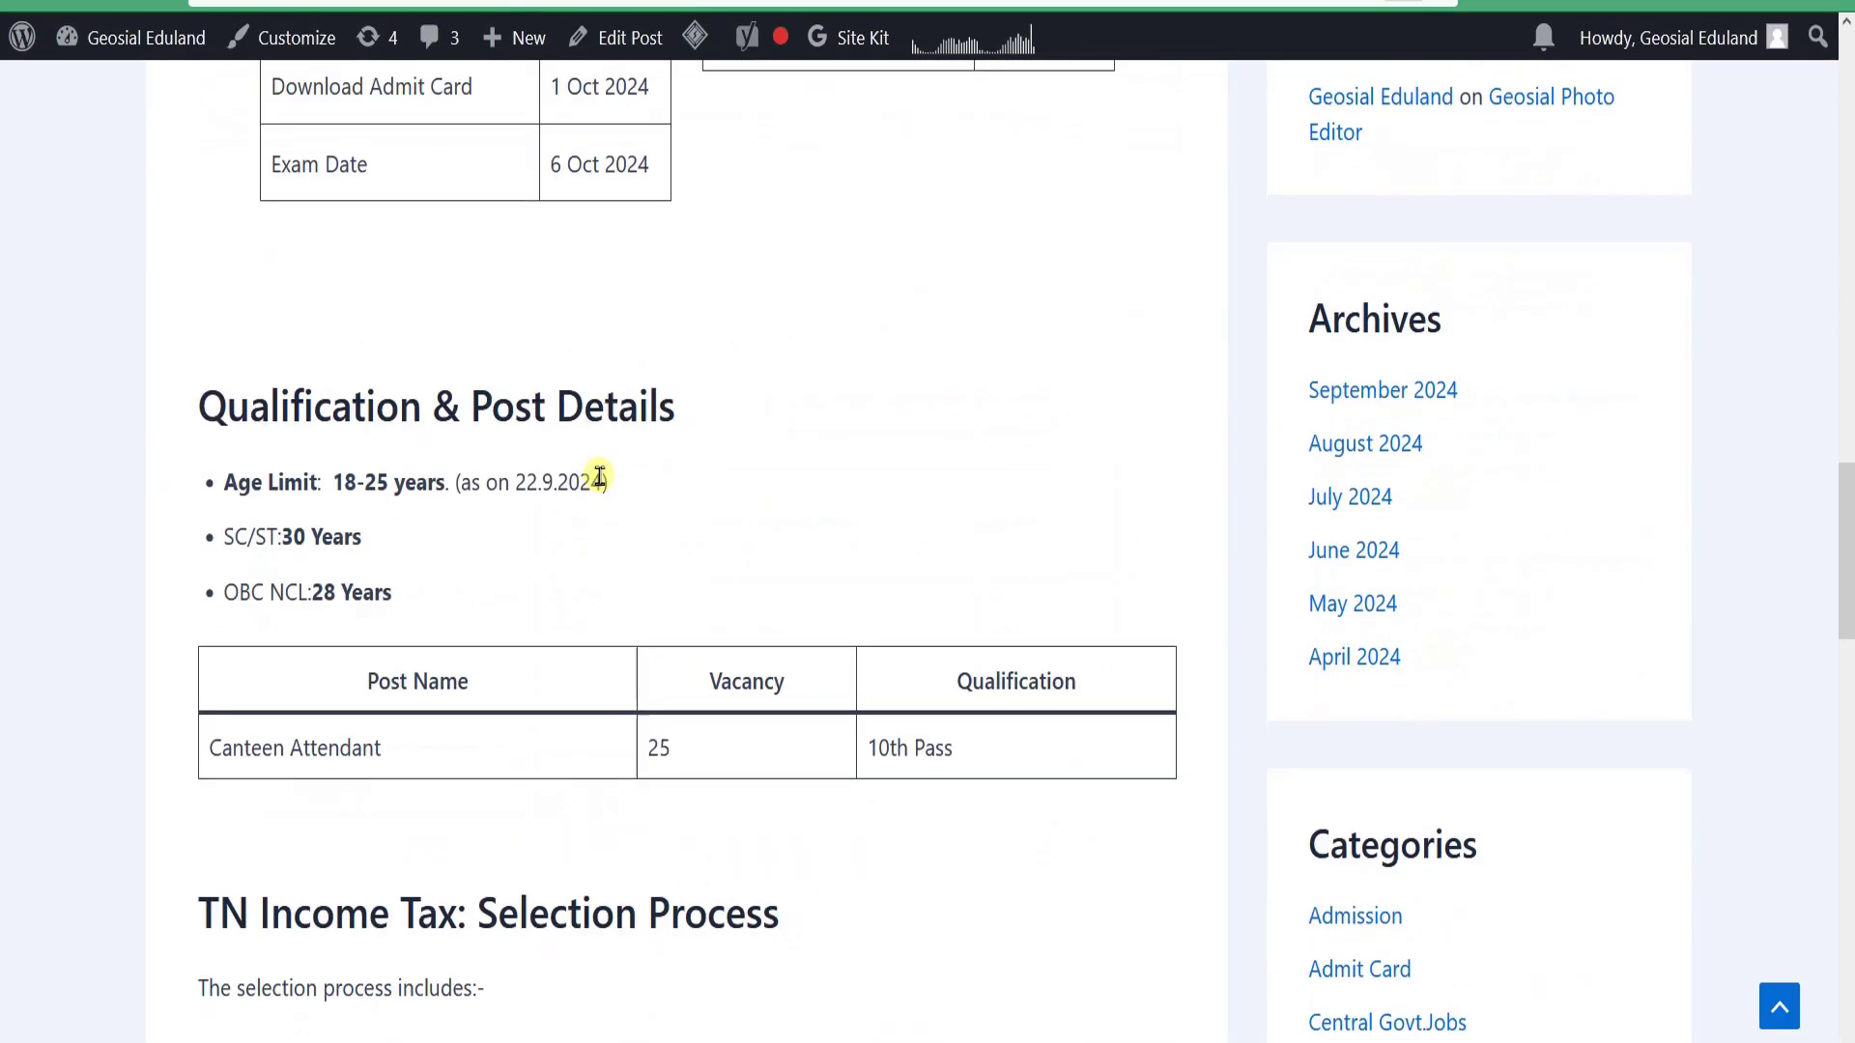
scroll(600, 486, "down", 3)
scroll(538, 447, "up", 10)
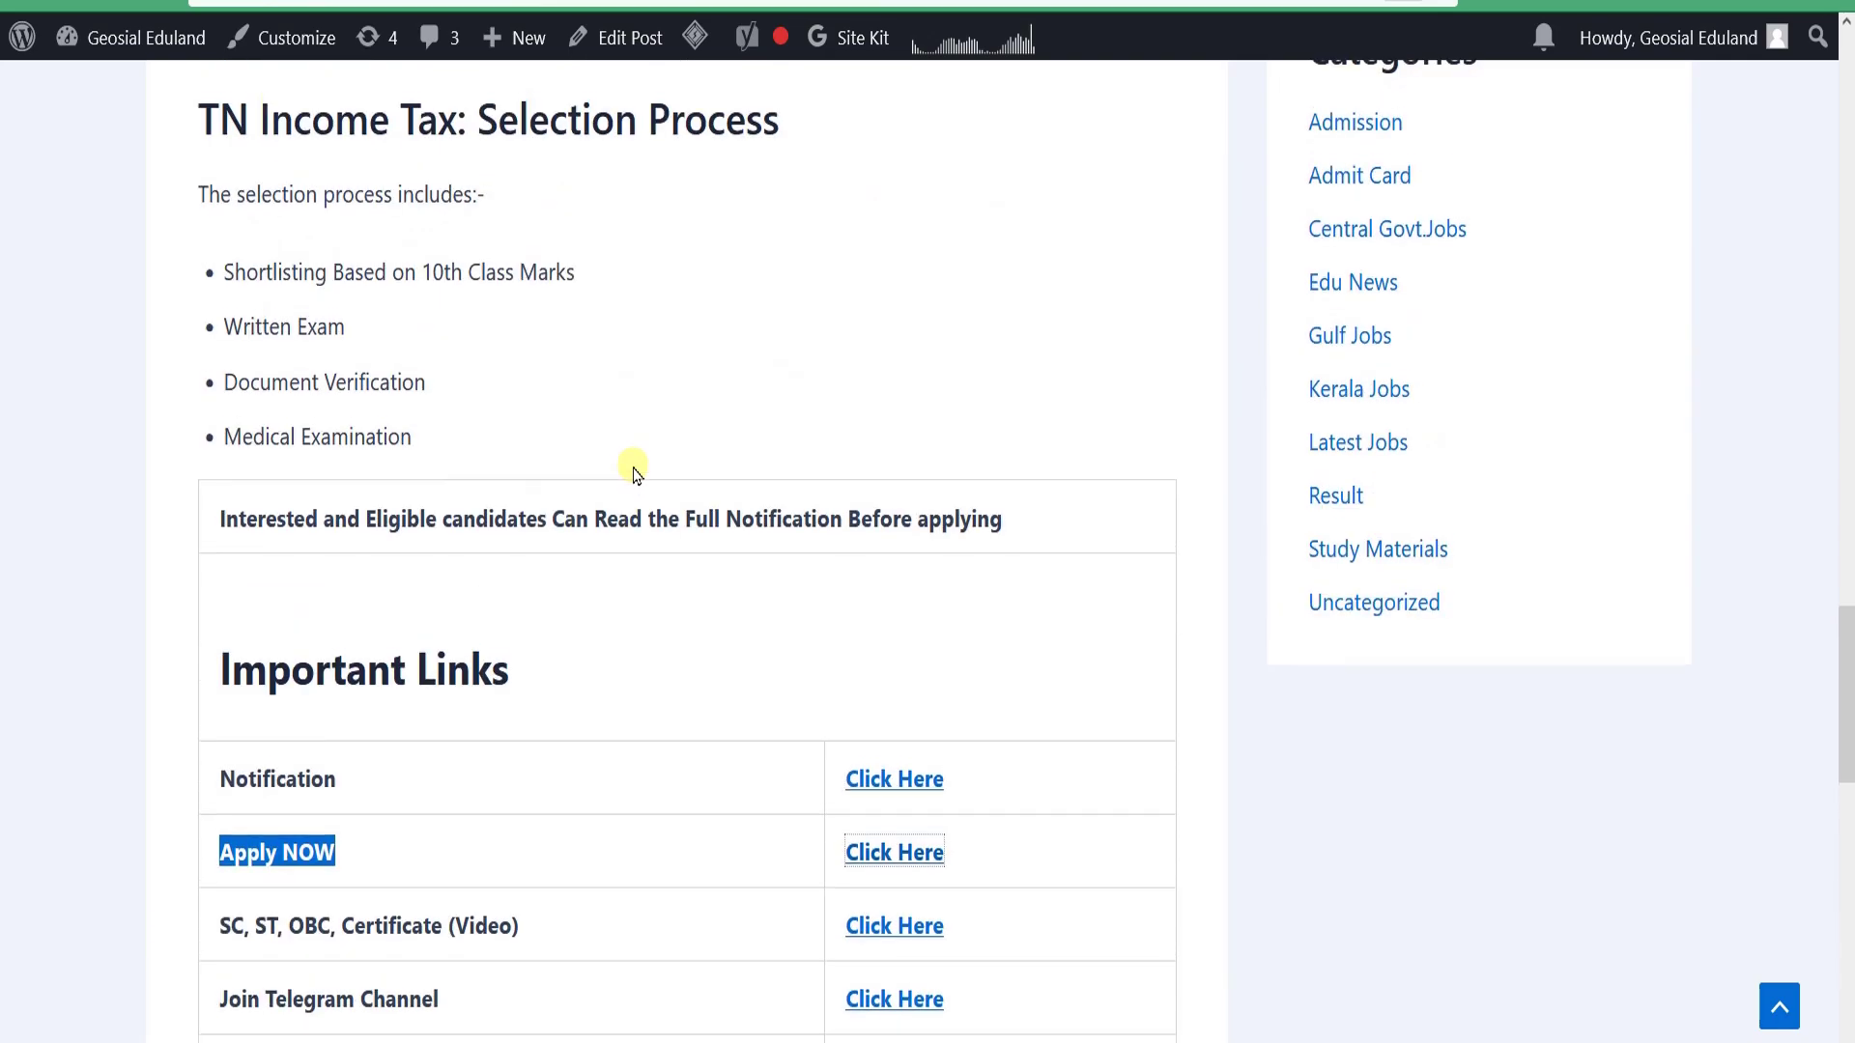
scroll(632, 483, "up", 8)
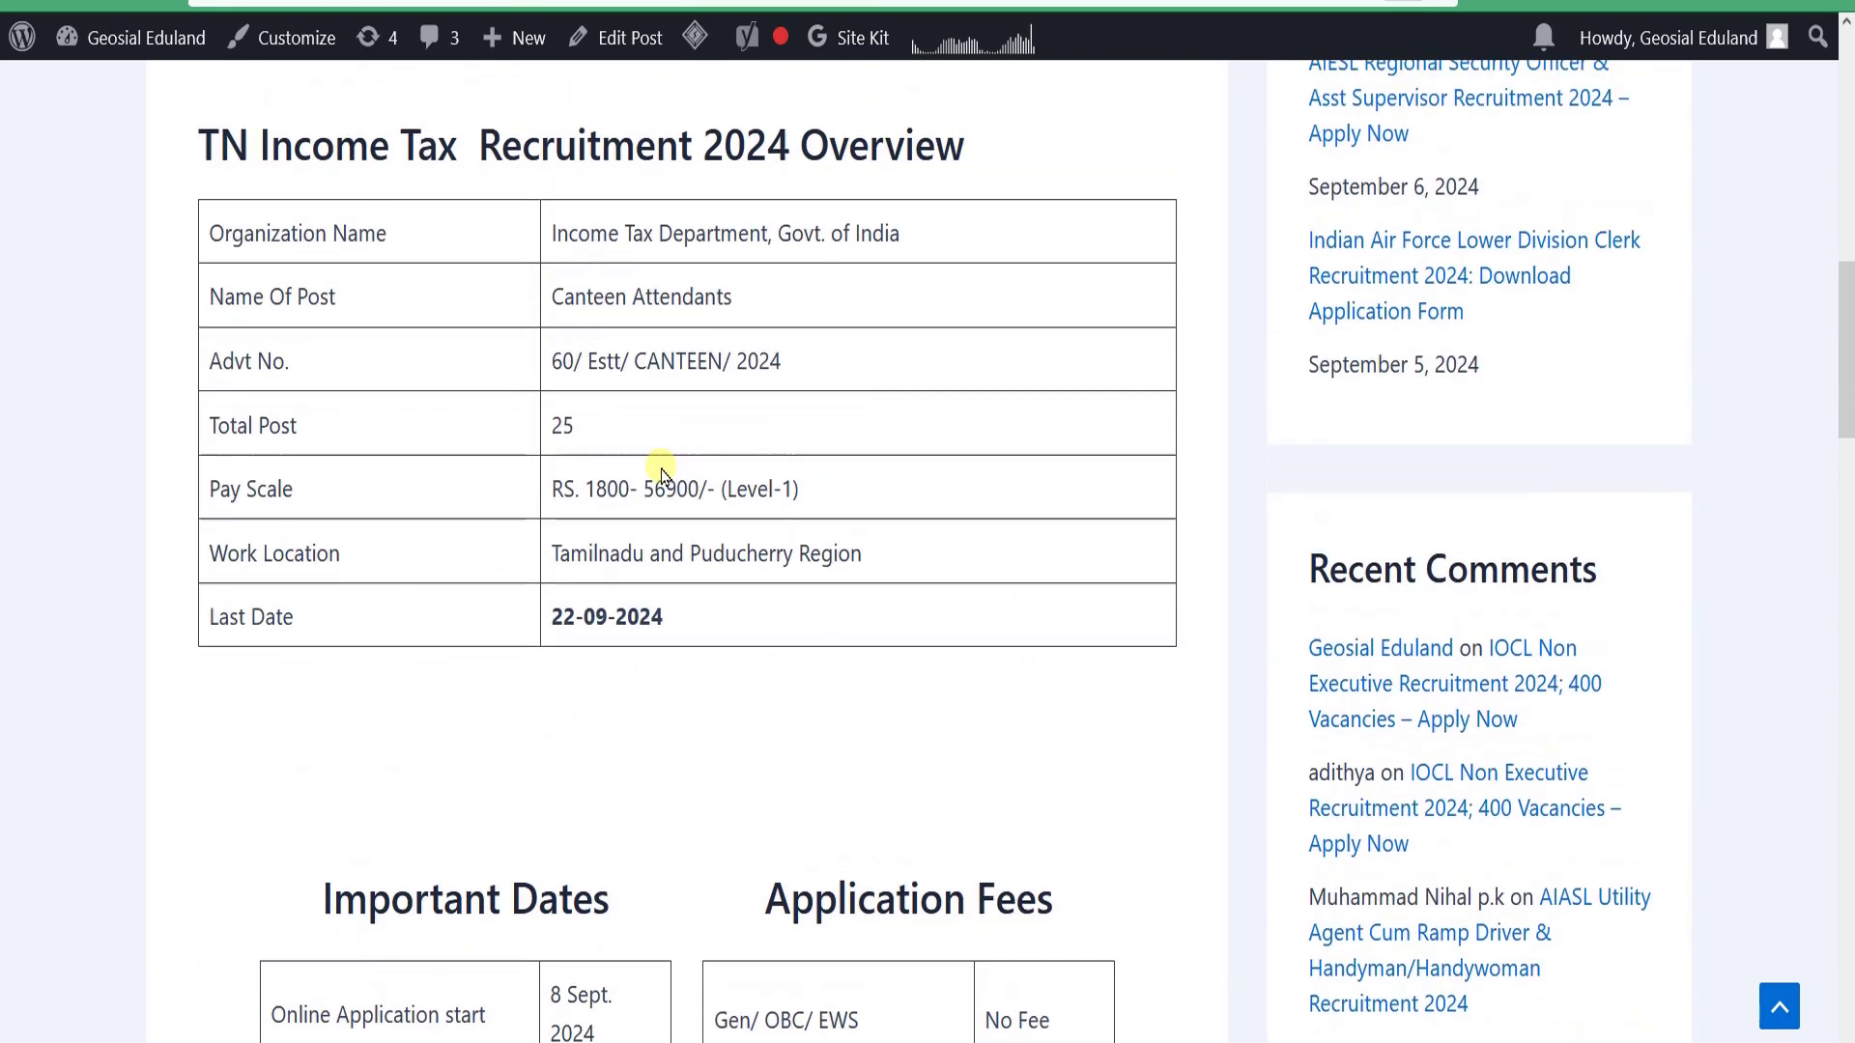
scroll(742, 417, "up", 5)
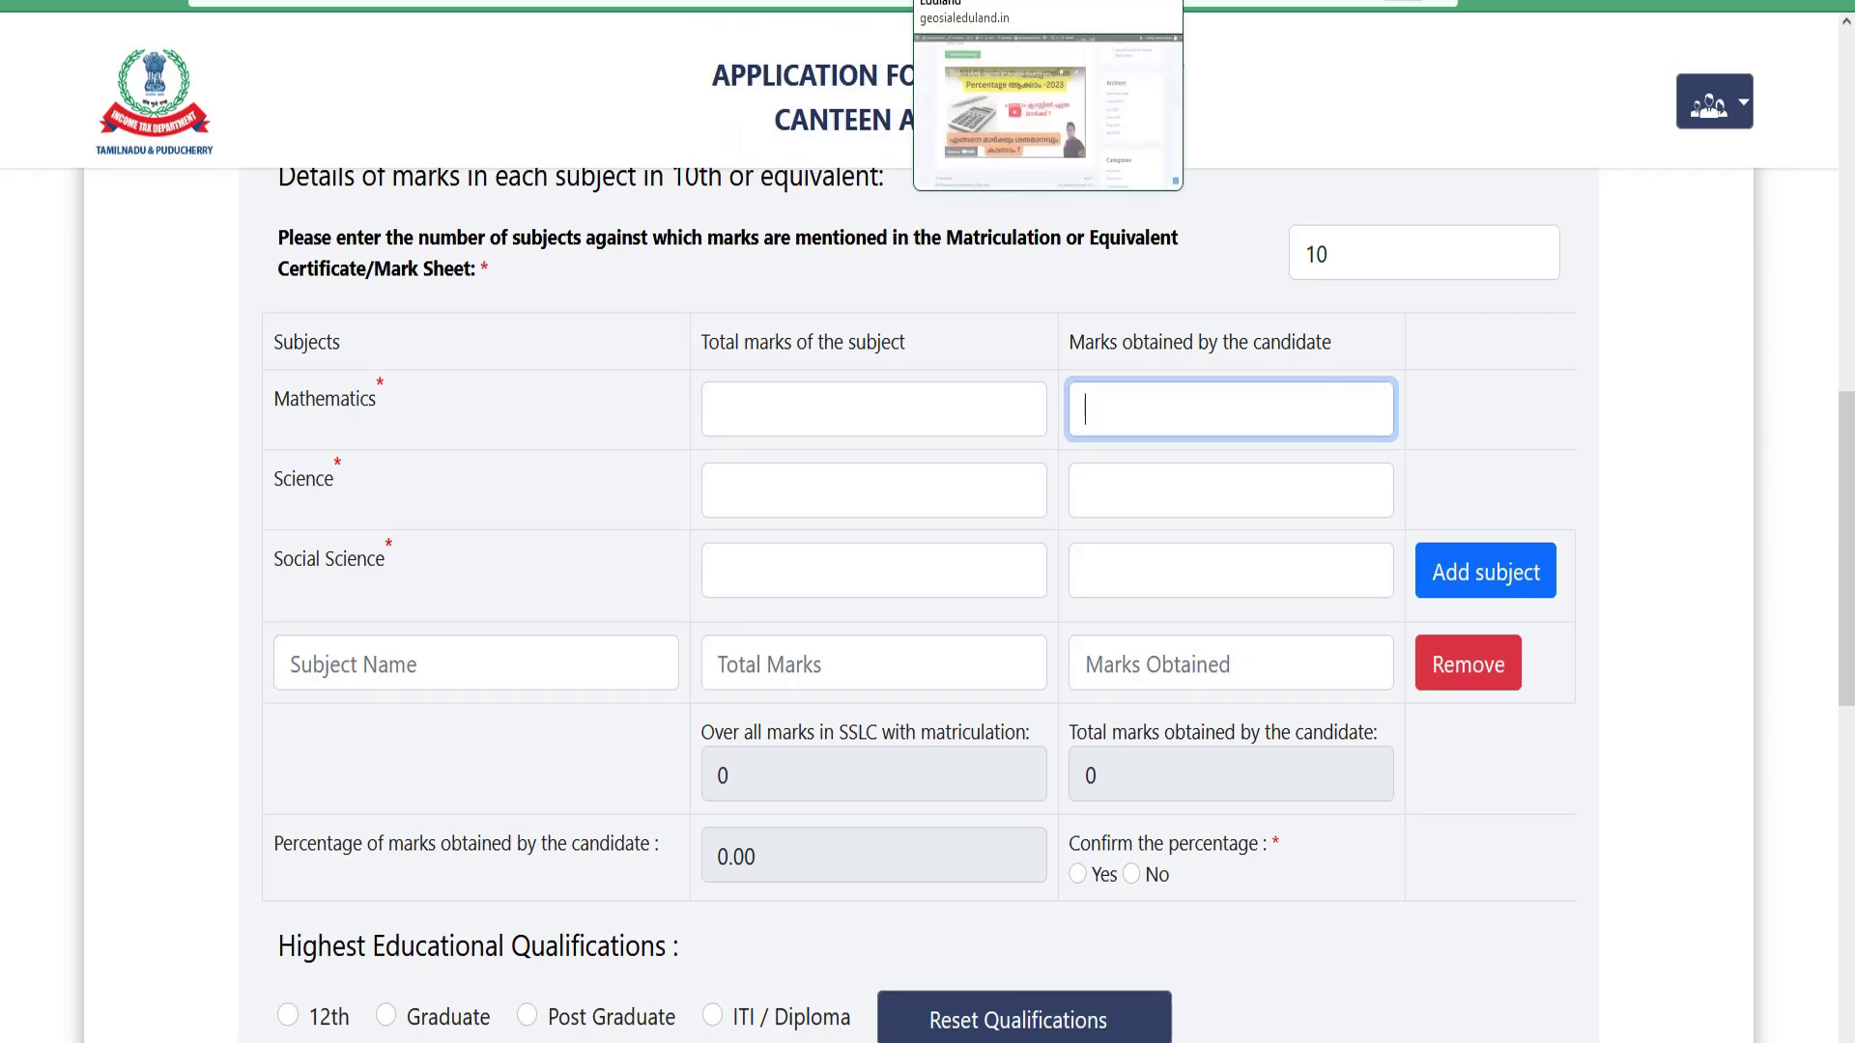
scroll(879, 480, "down", 7)
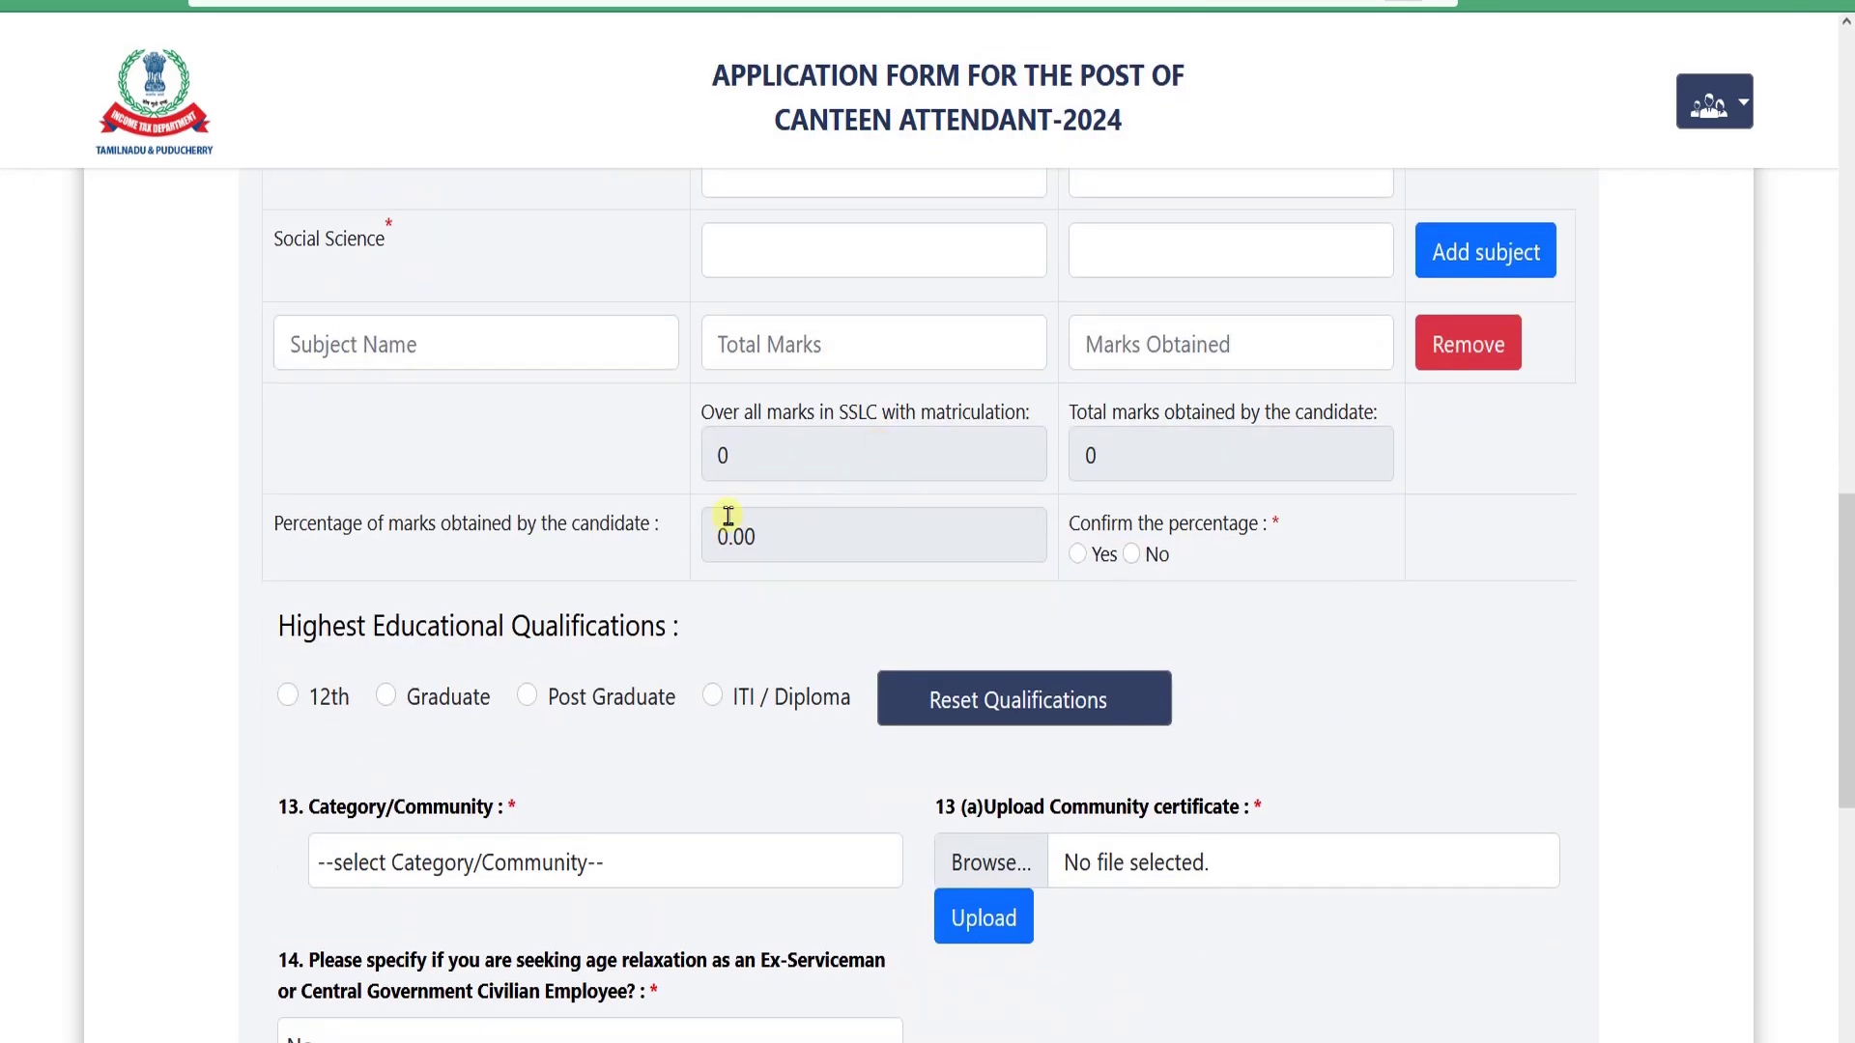
left_click(681, 534)
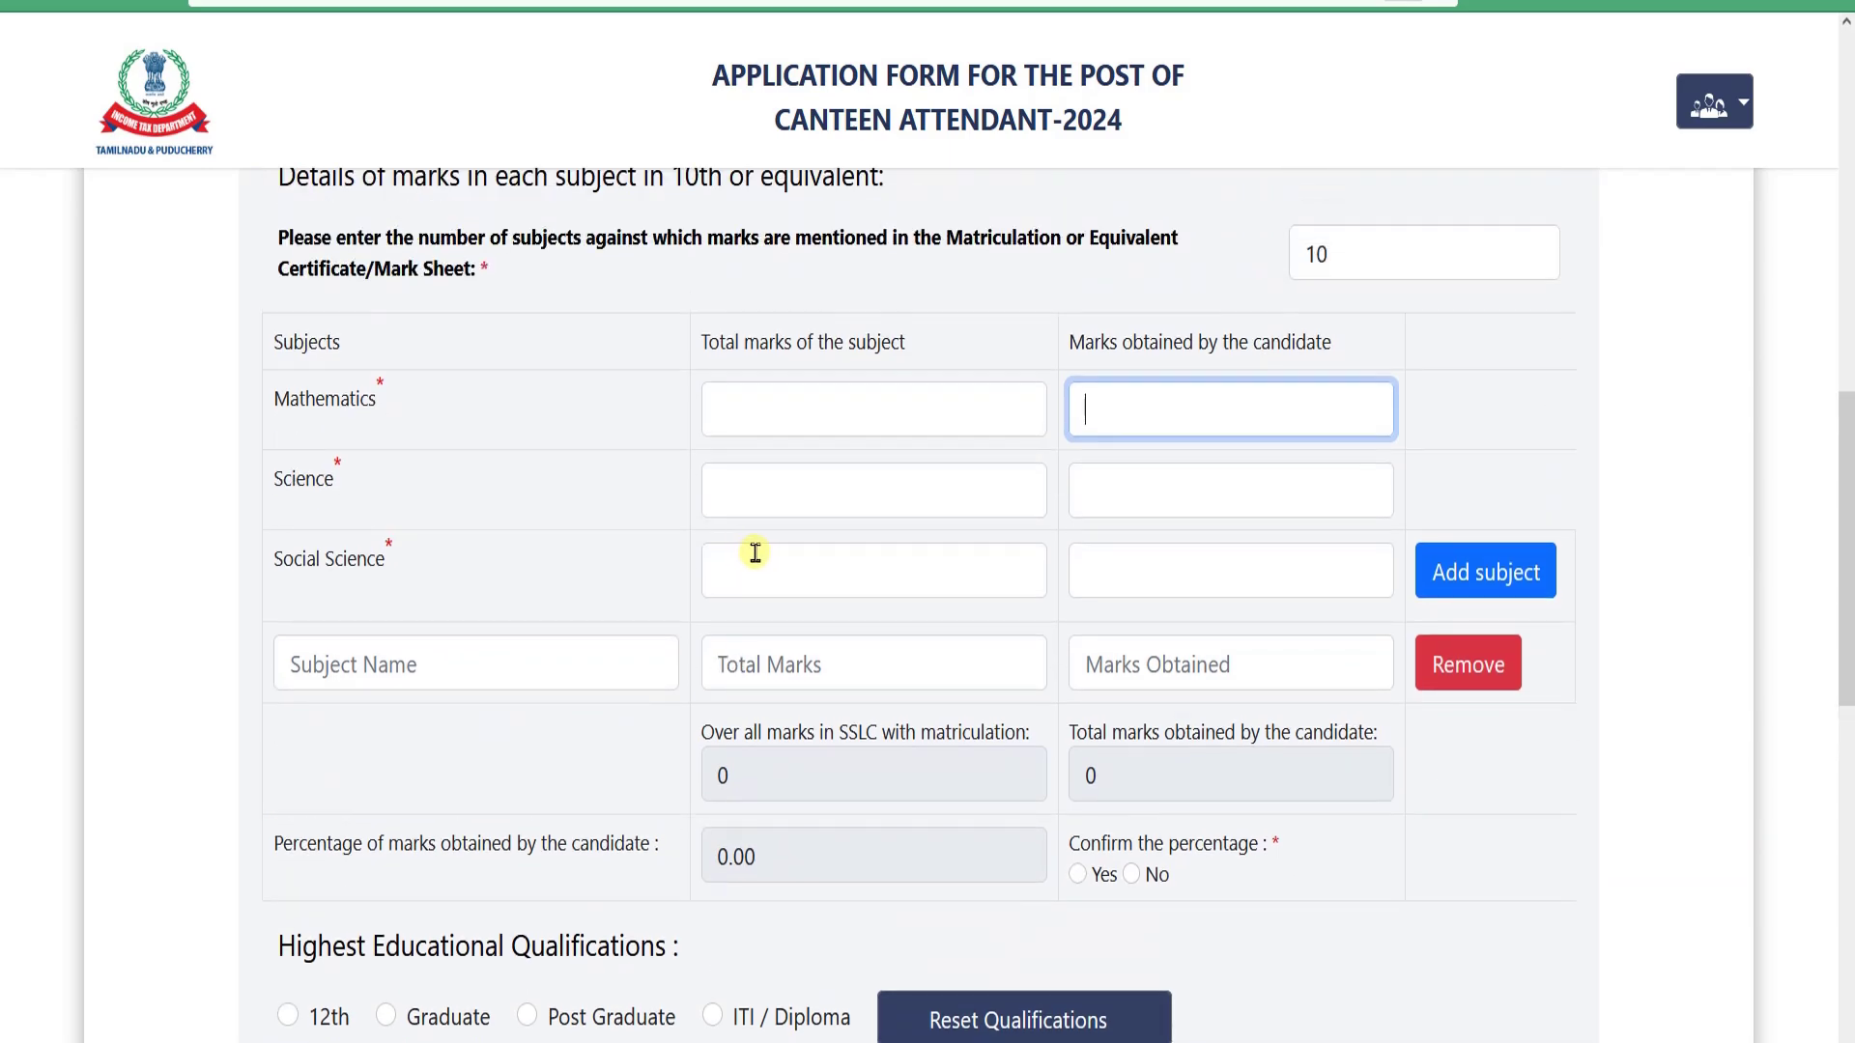
scroll(765, 547, "down", 2)
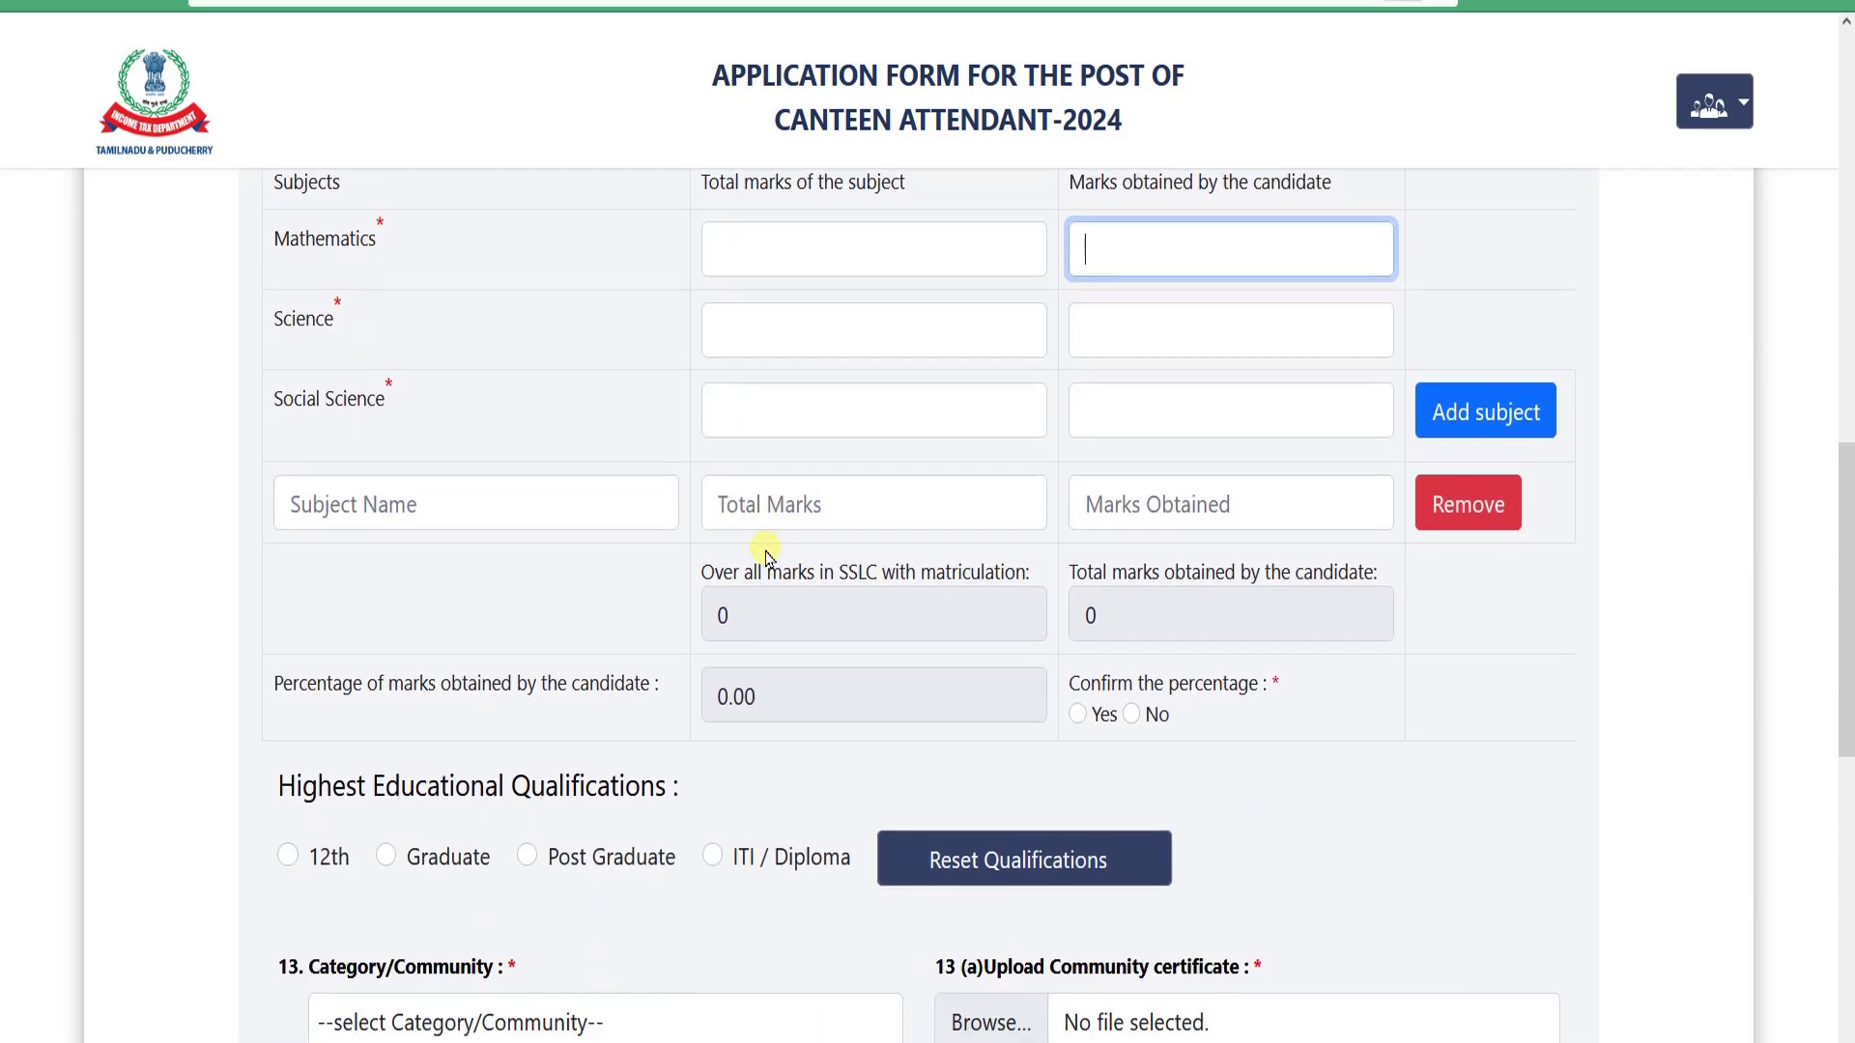
scroll(849, 396, "up", 4)
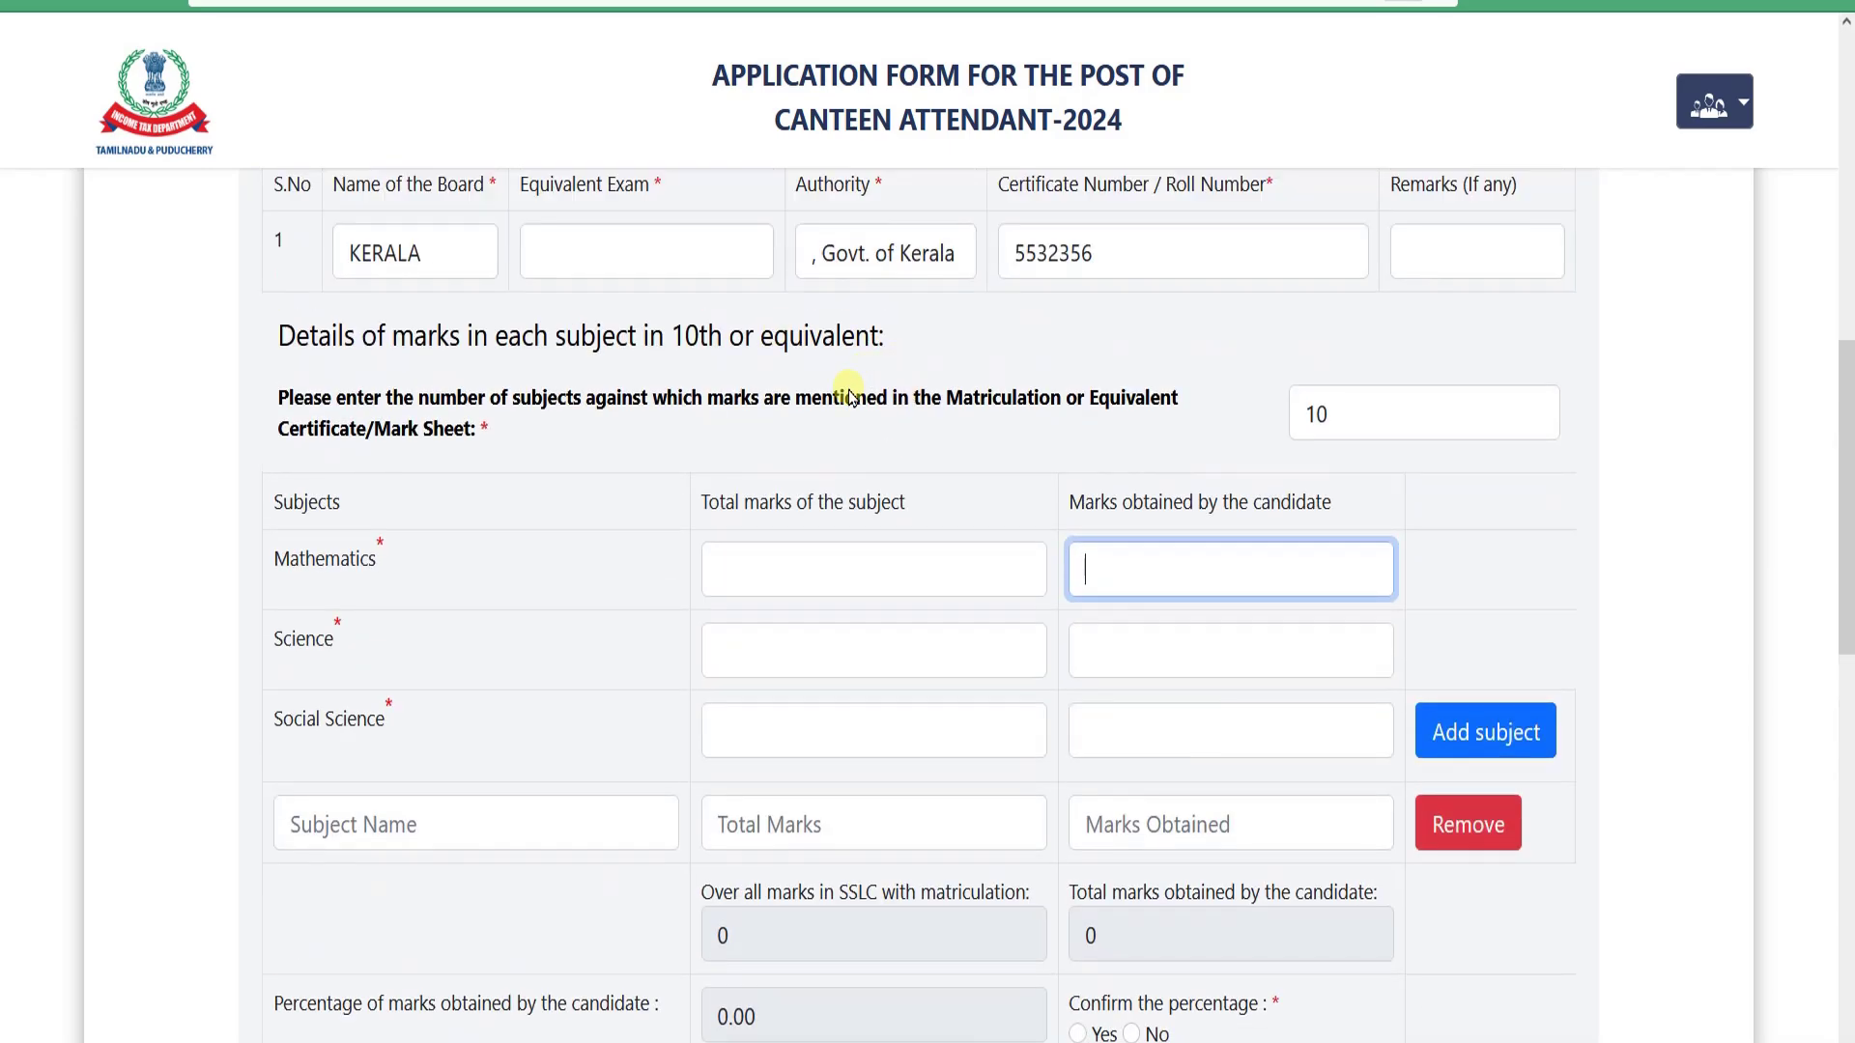
scroll(882, 574, "down", 4)
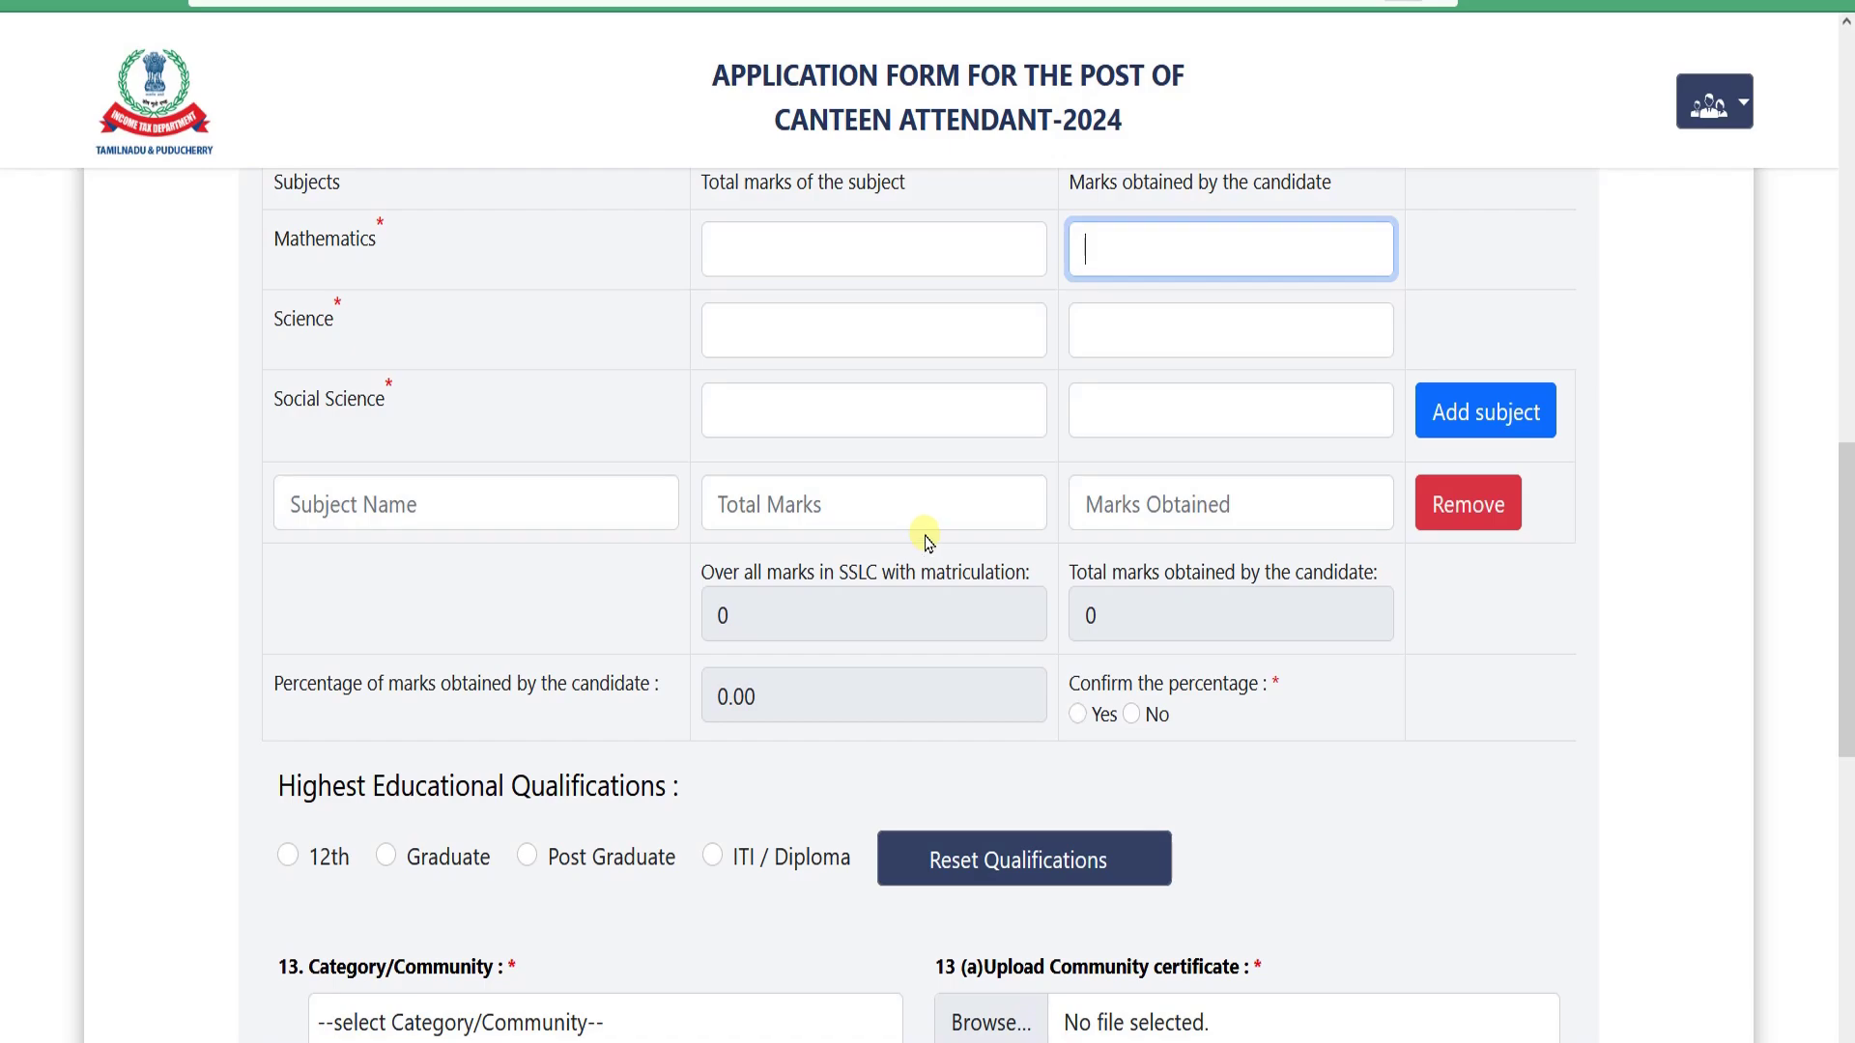
scroll(921, 533, "down", 2)
scroll(1163, 414, "up", 2)
scroll(642, 506, "down", 4)
left_click(732, 376)
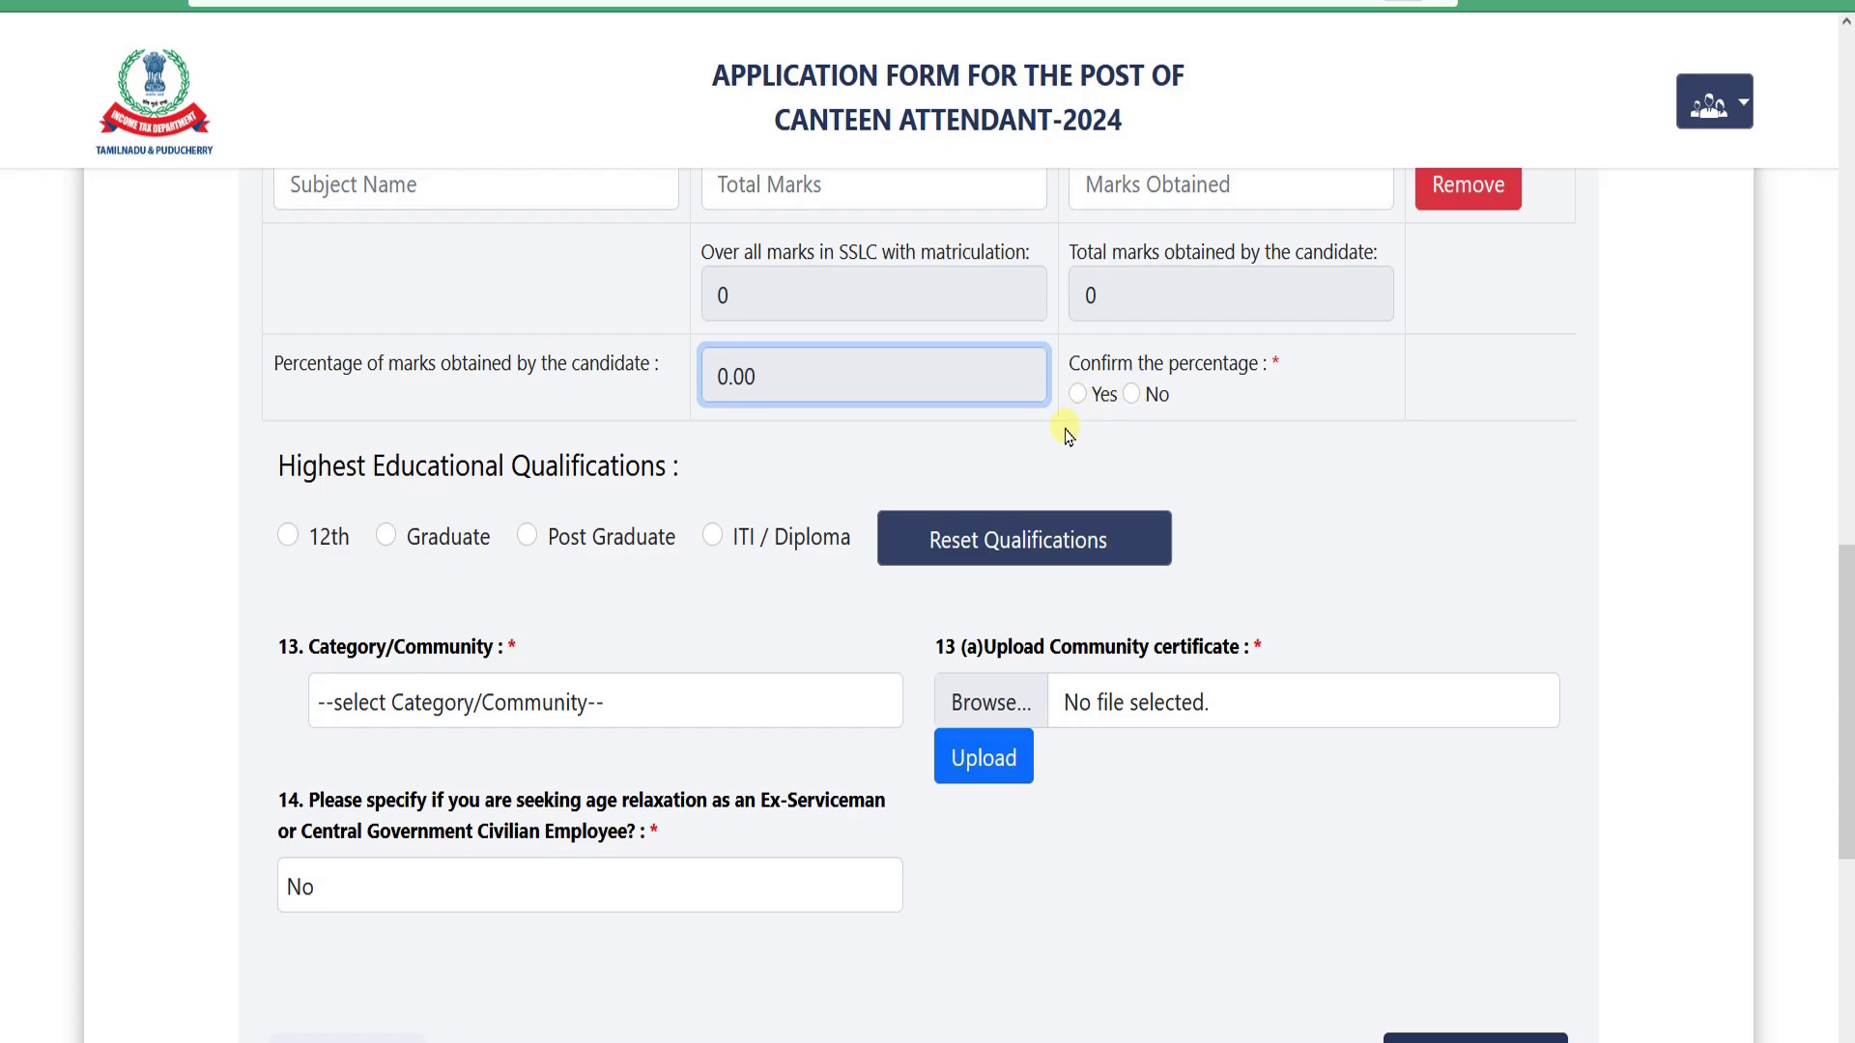
- Select Post Graduate as the highest qualification
left_click(290, 476)
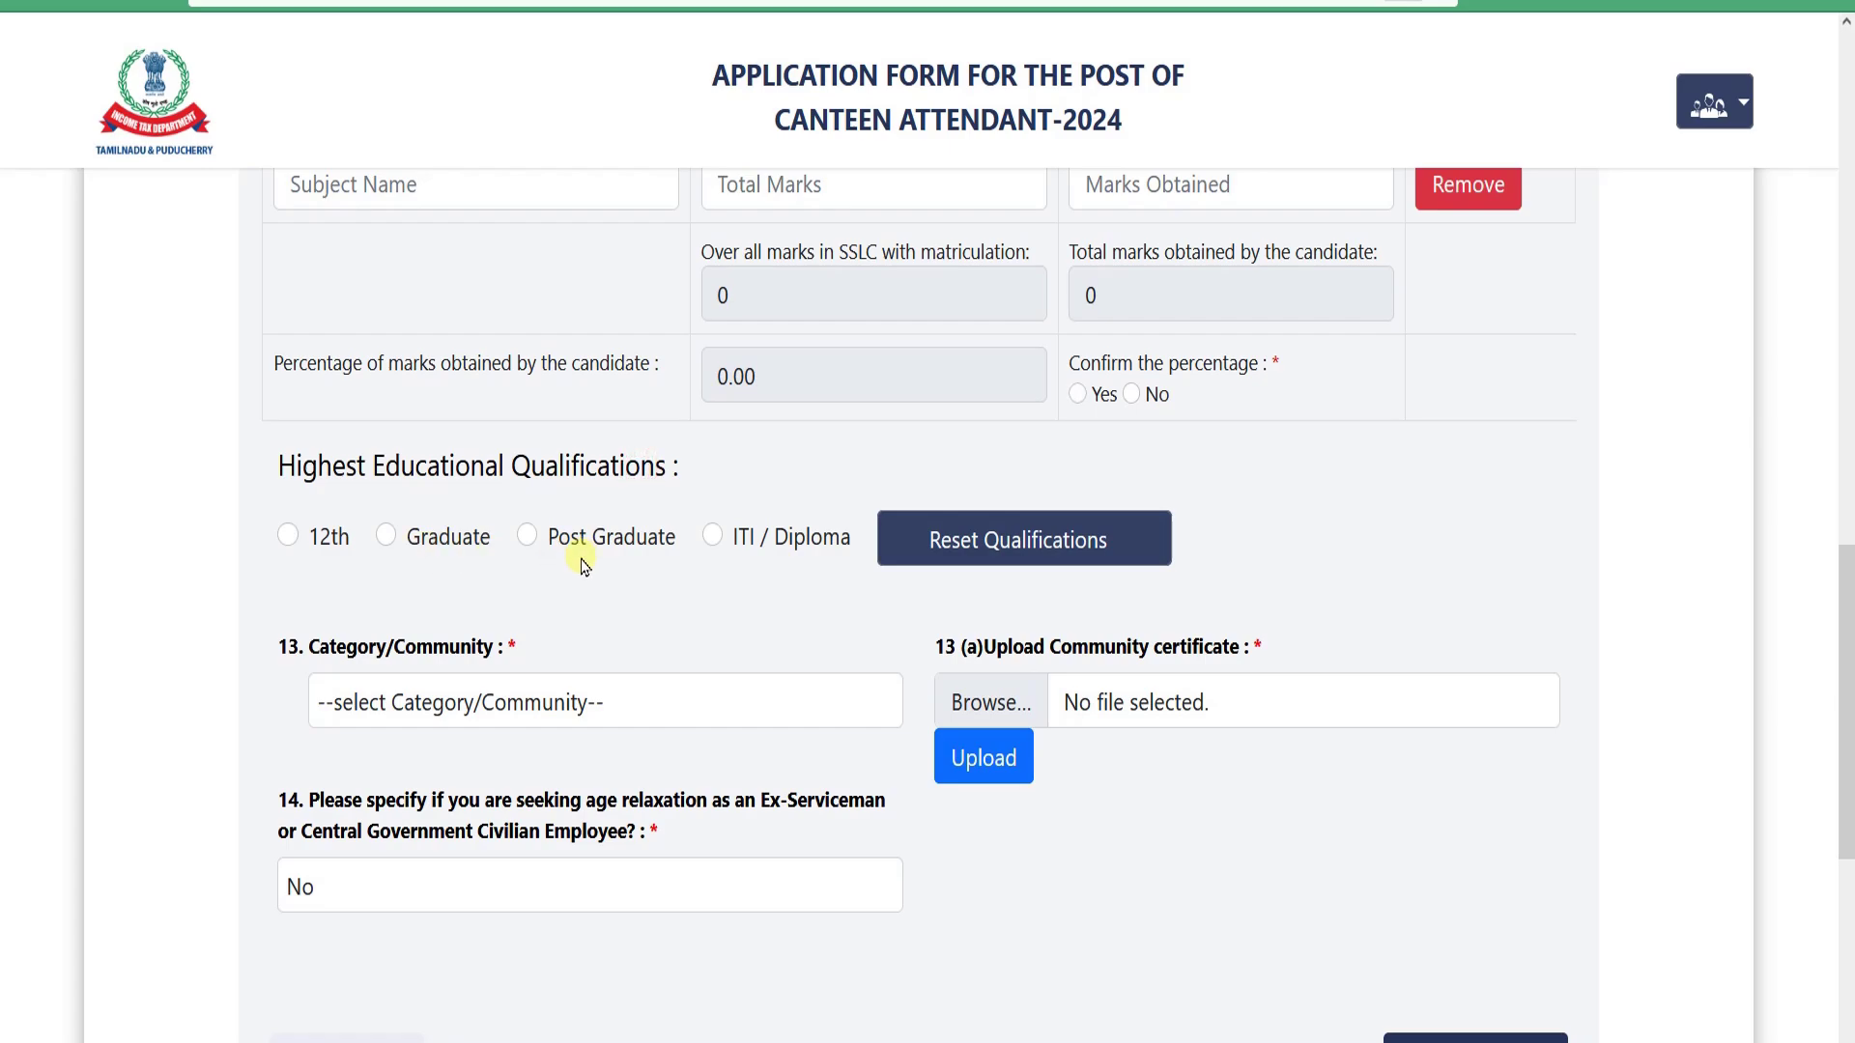
left_click(390, 540)
left_click(290, 537)
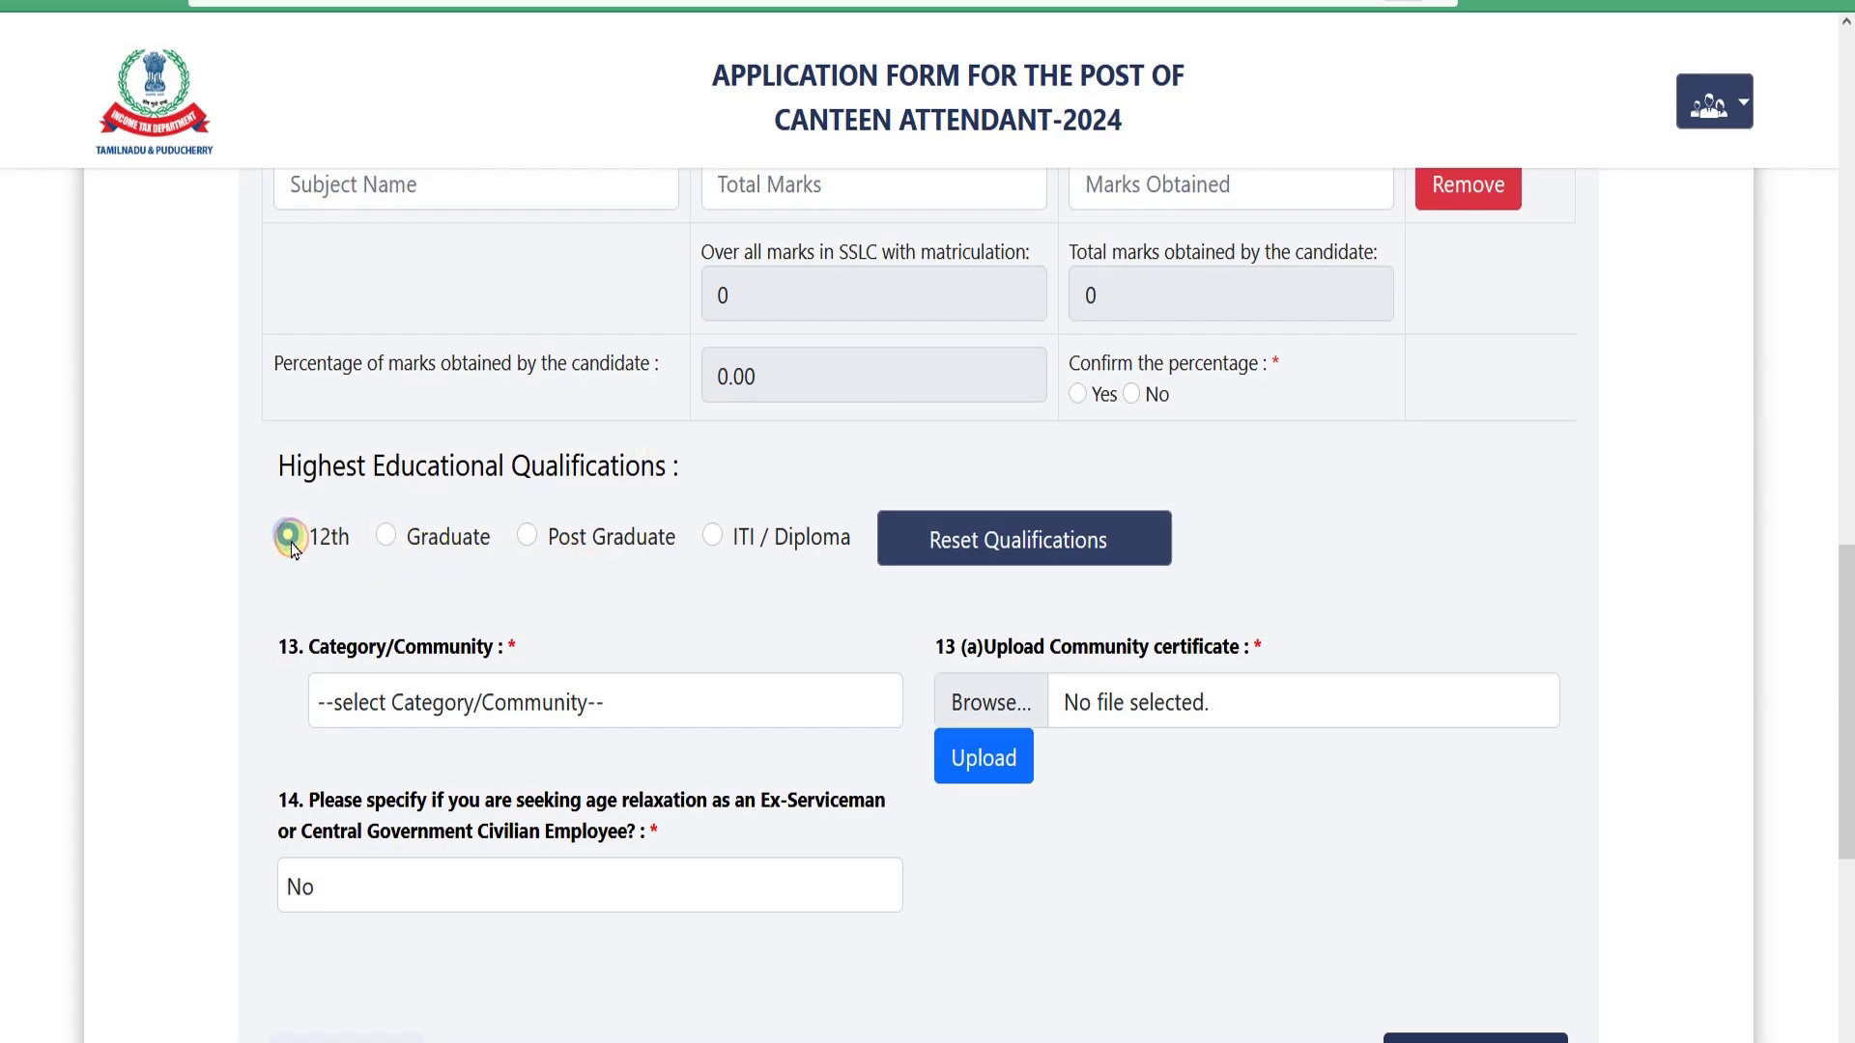
left_click(535, 539)
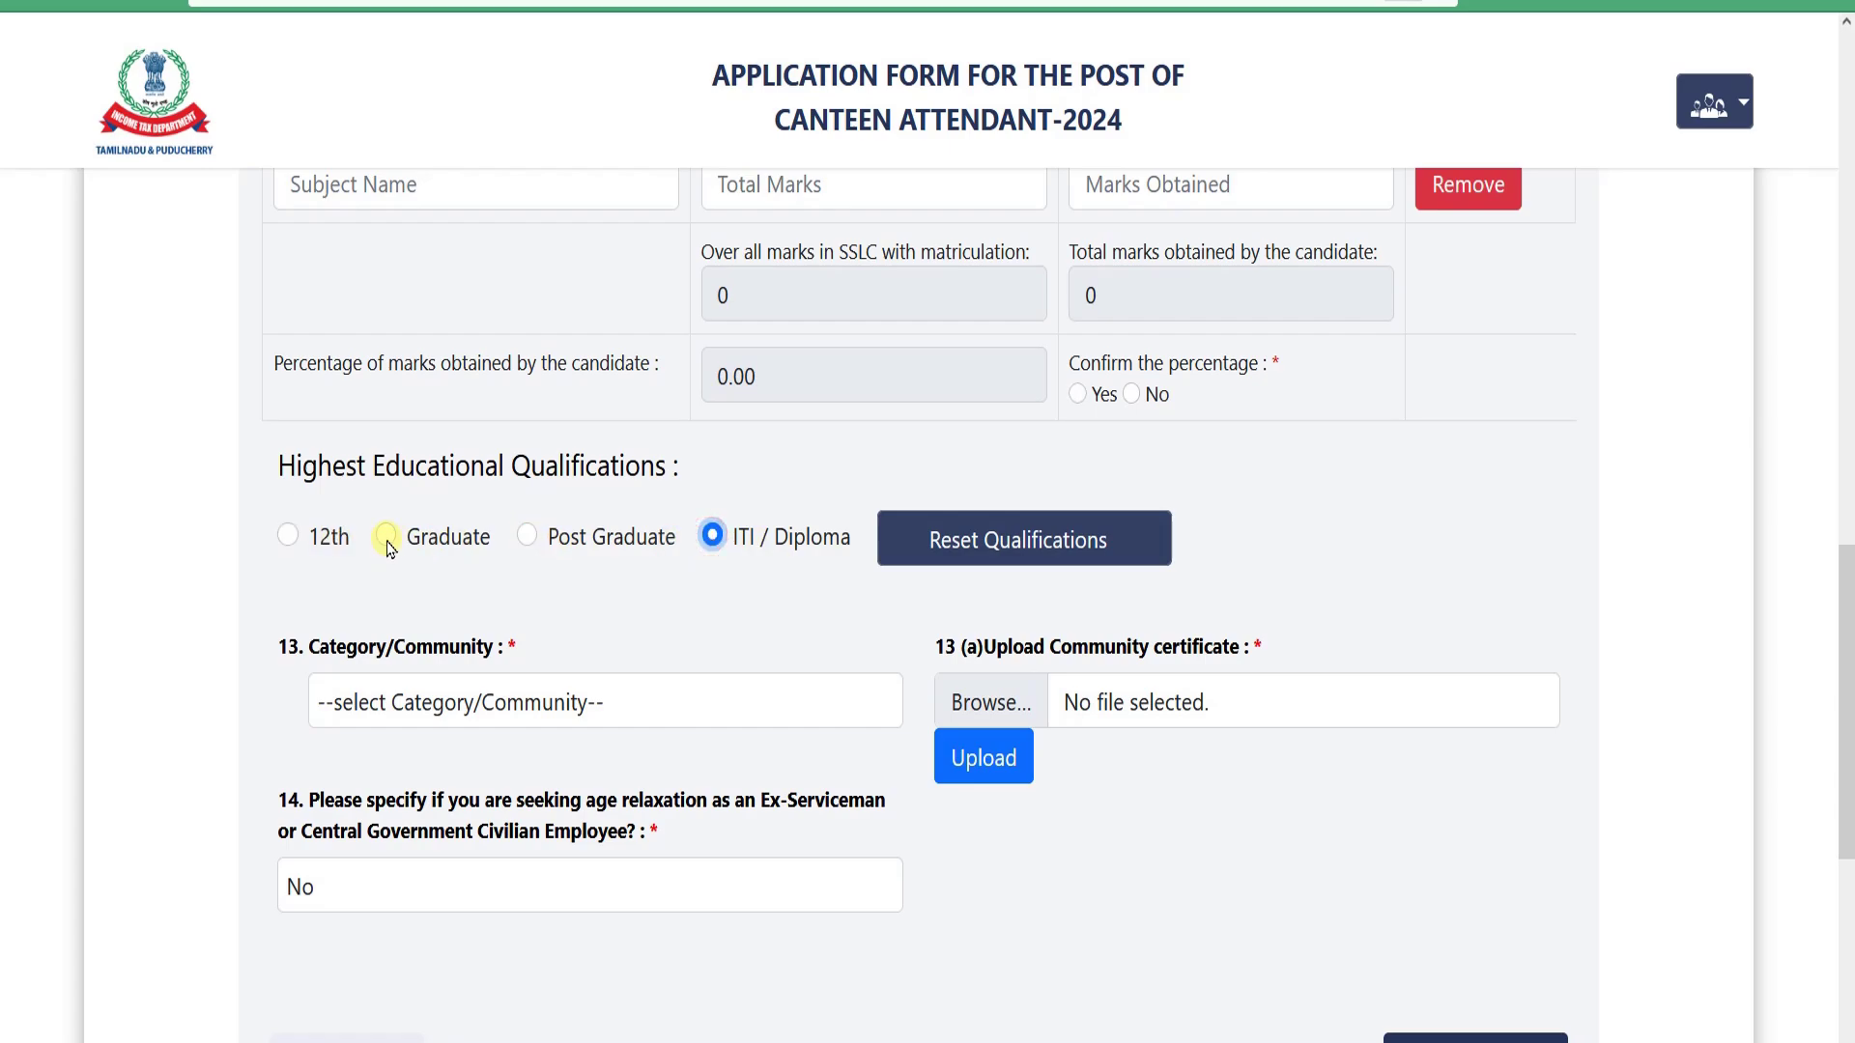
left_click(537, 538)
scroll(628, 556, "down", 2)
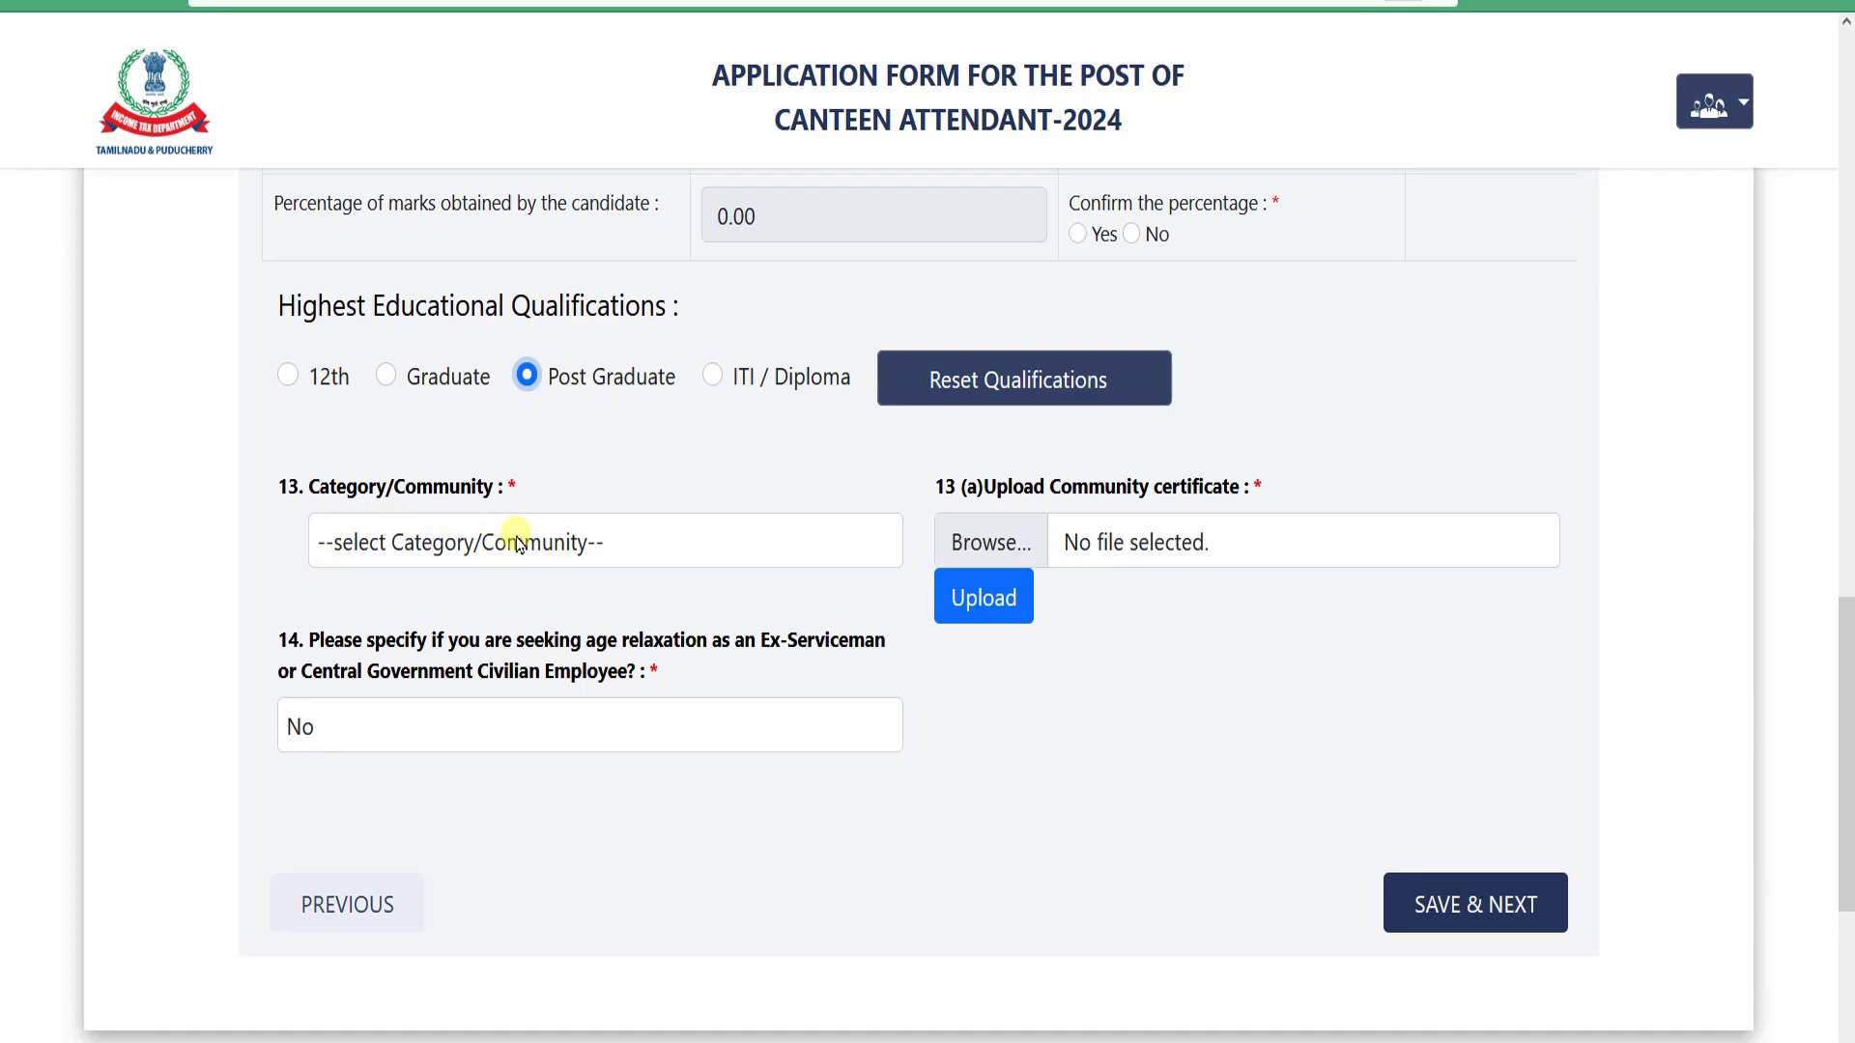
- Set the category to Un-reserved Community (UR) and age relaxation to No
left_click(582, 544)
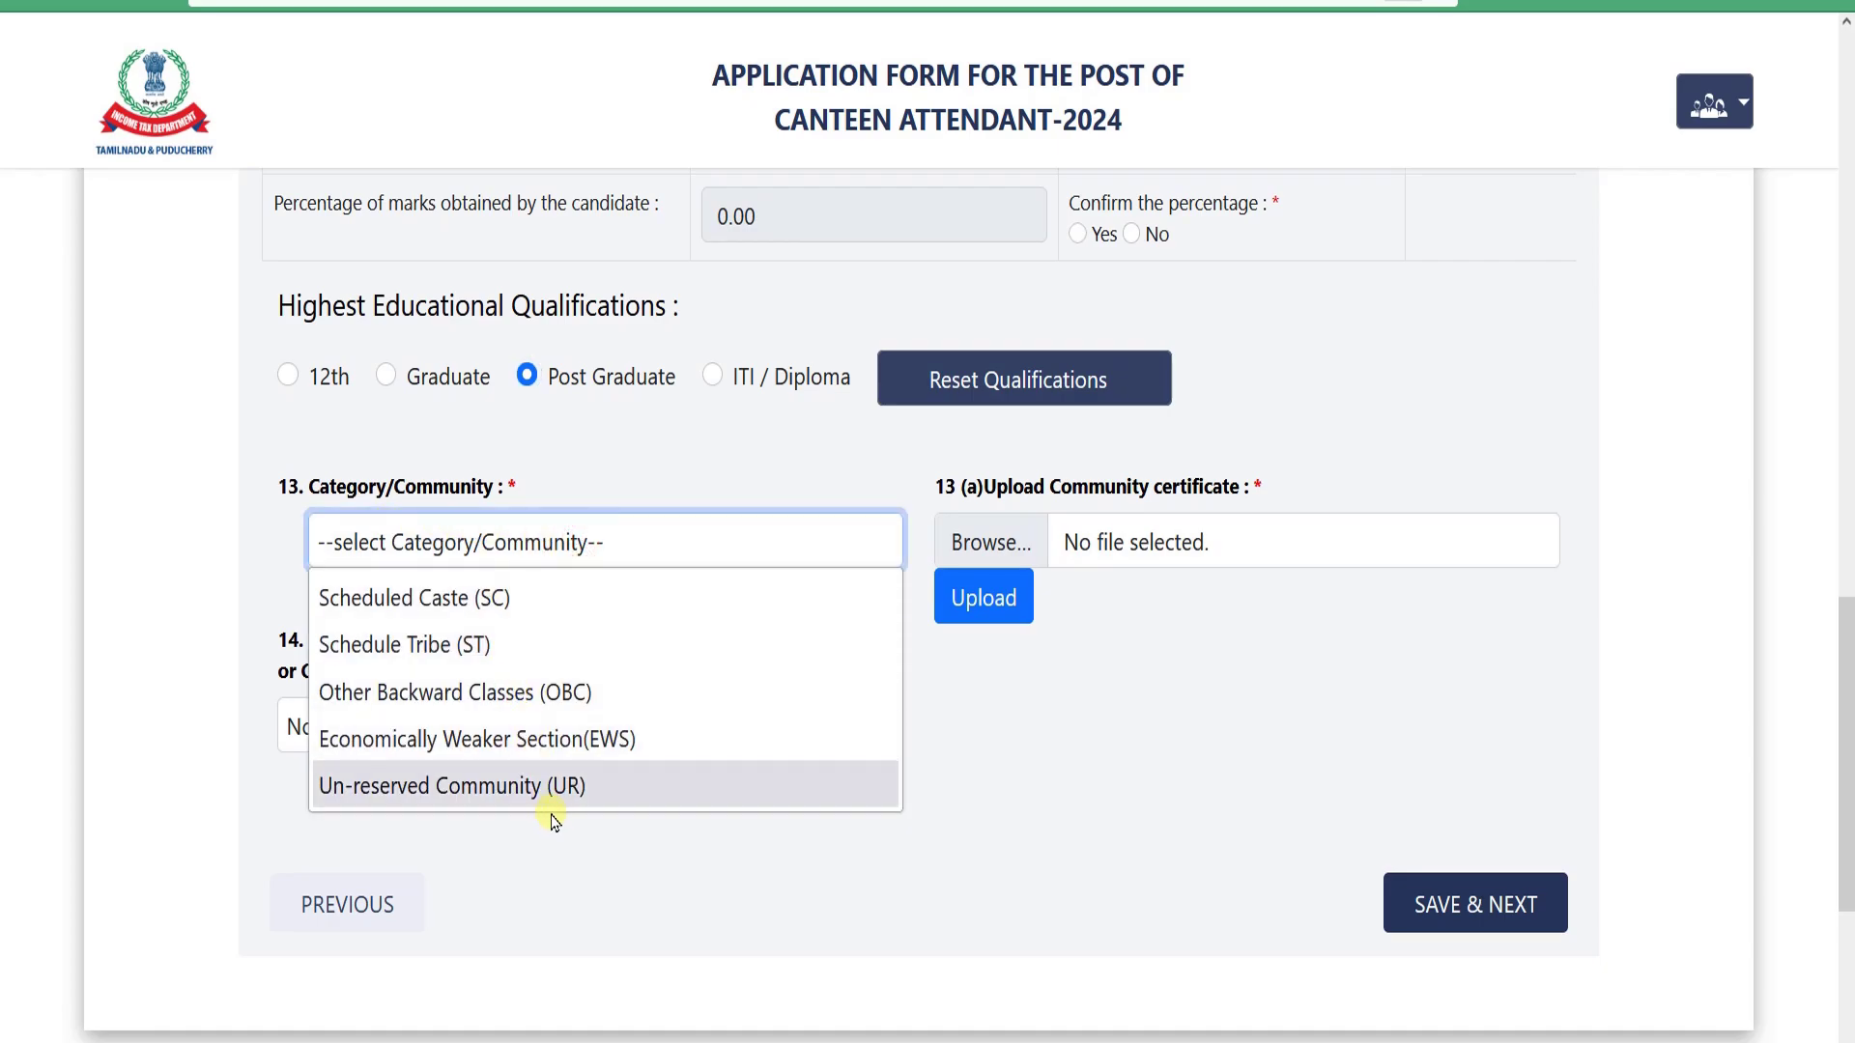
left_click(548, 792)
left_click(576, 542)
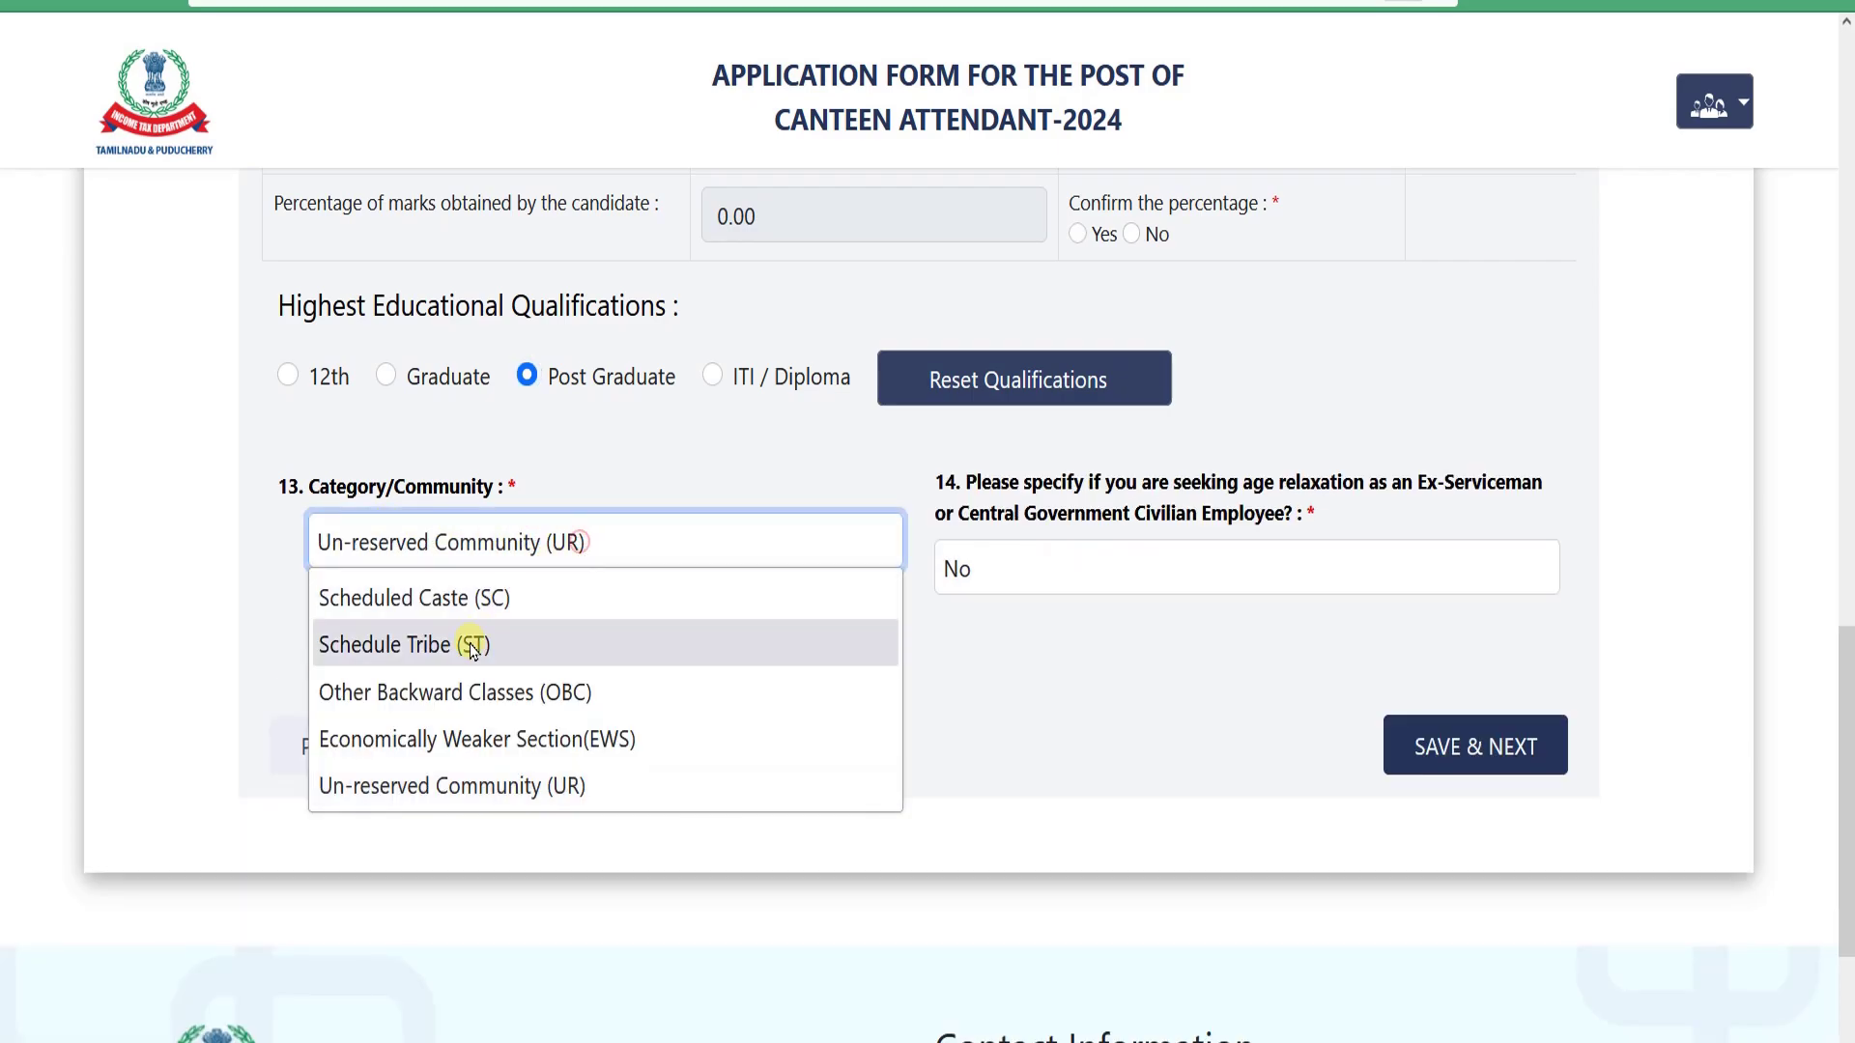
left_click(493, 694)
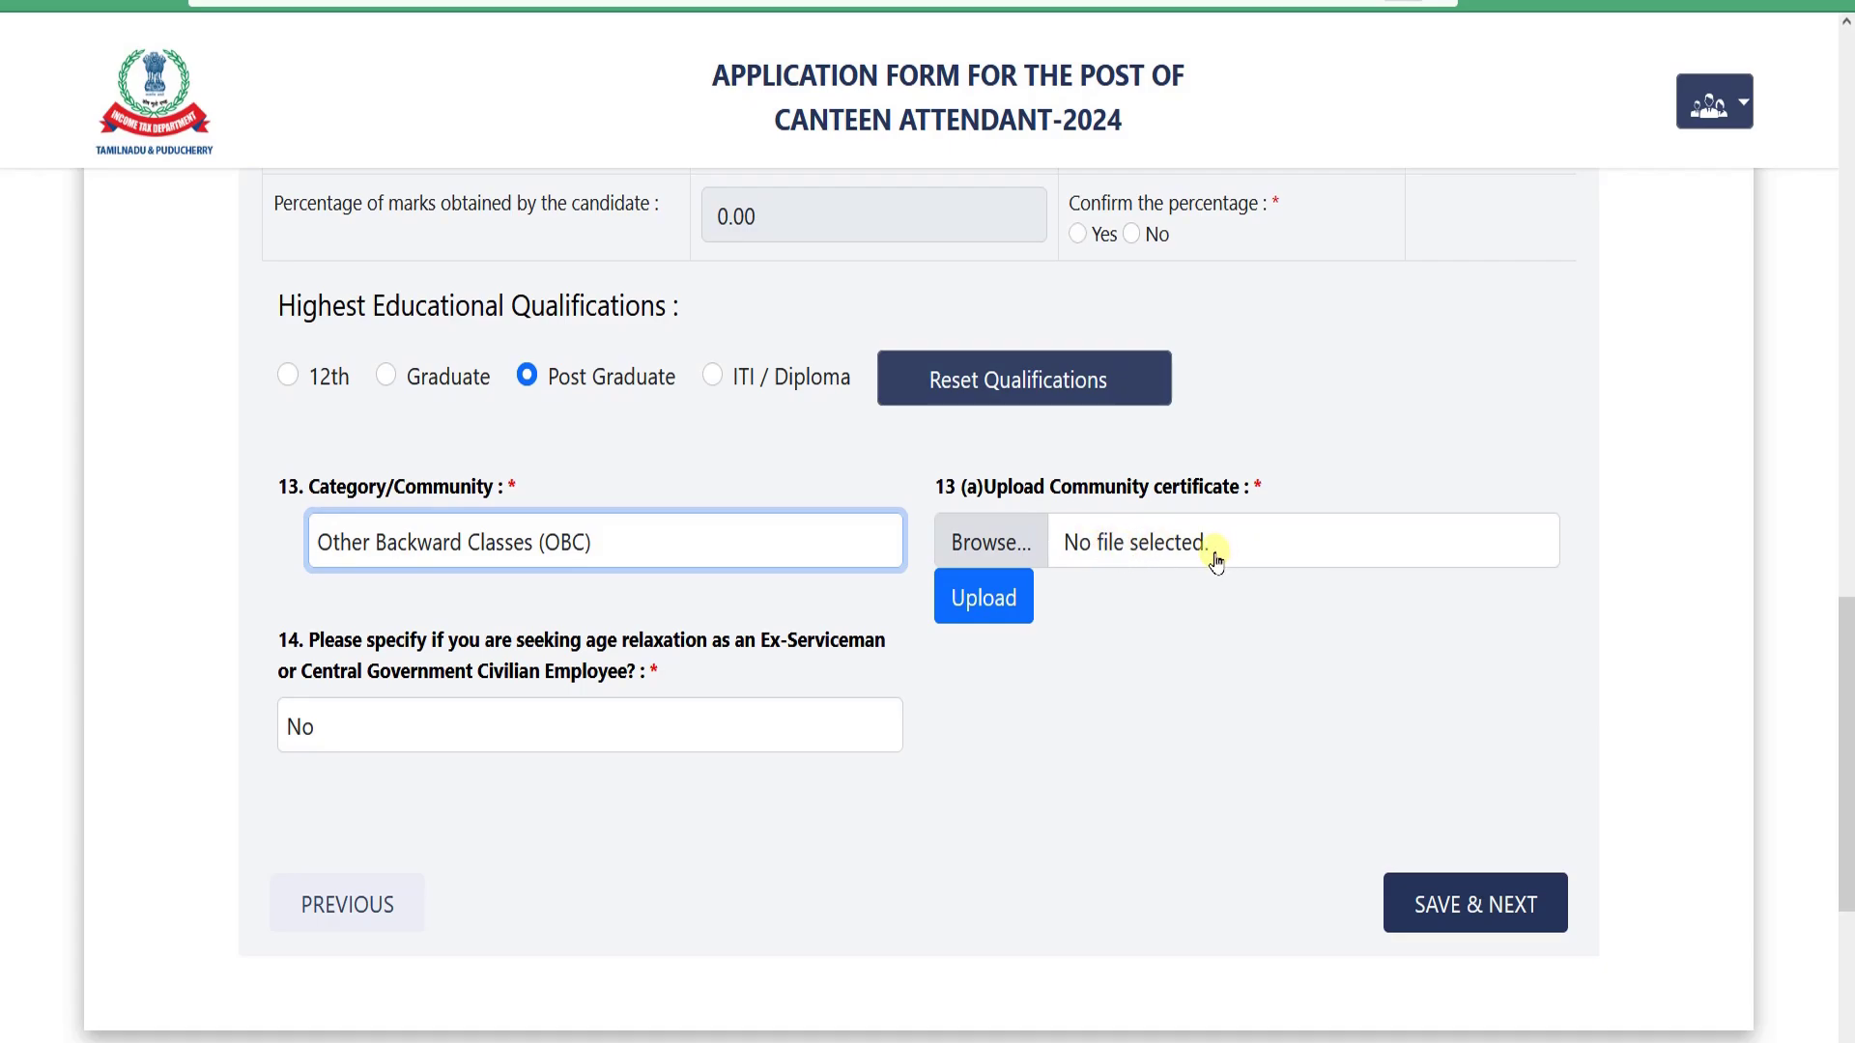
left_click(723, 533)
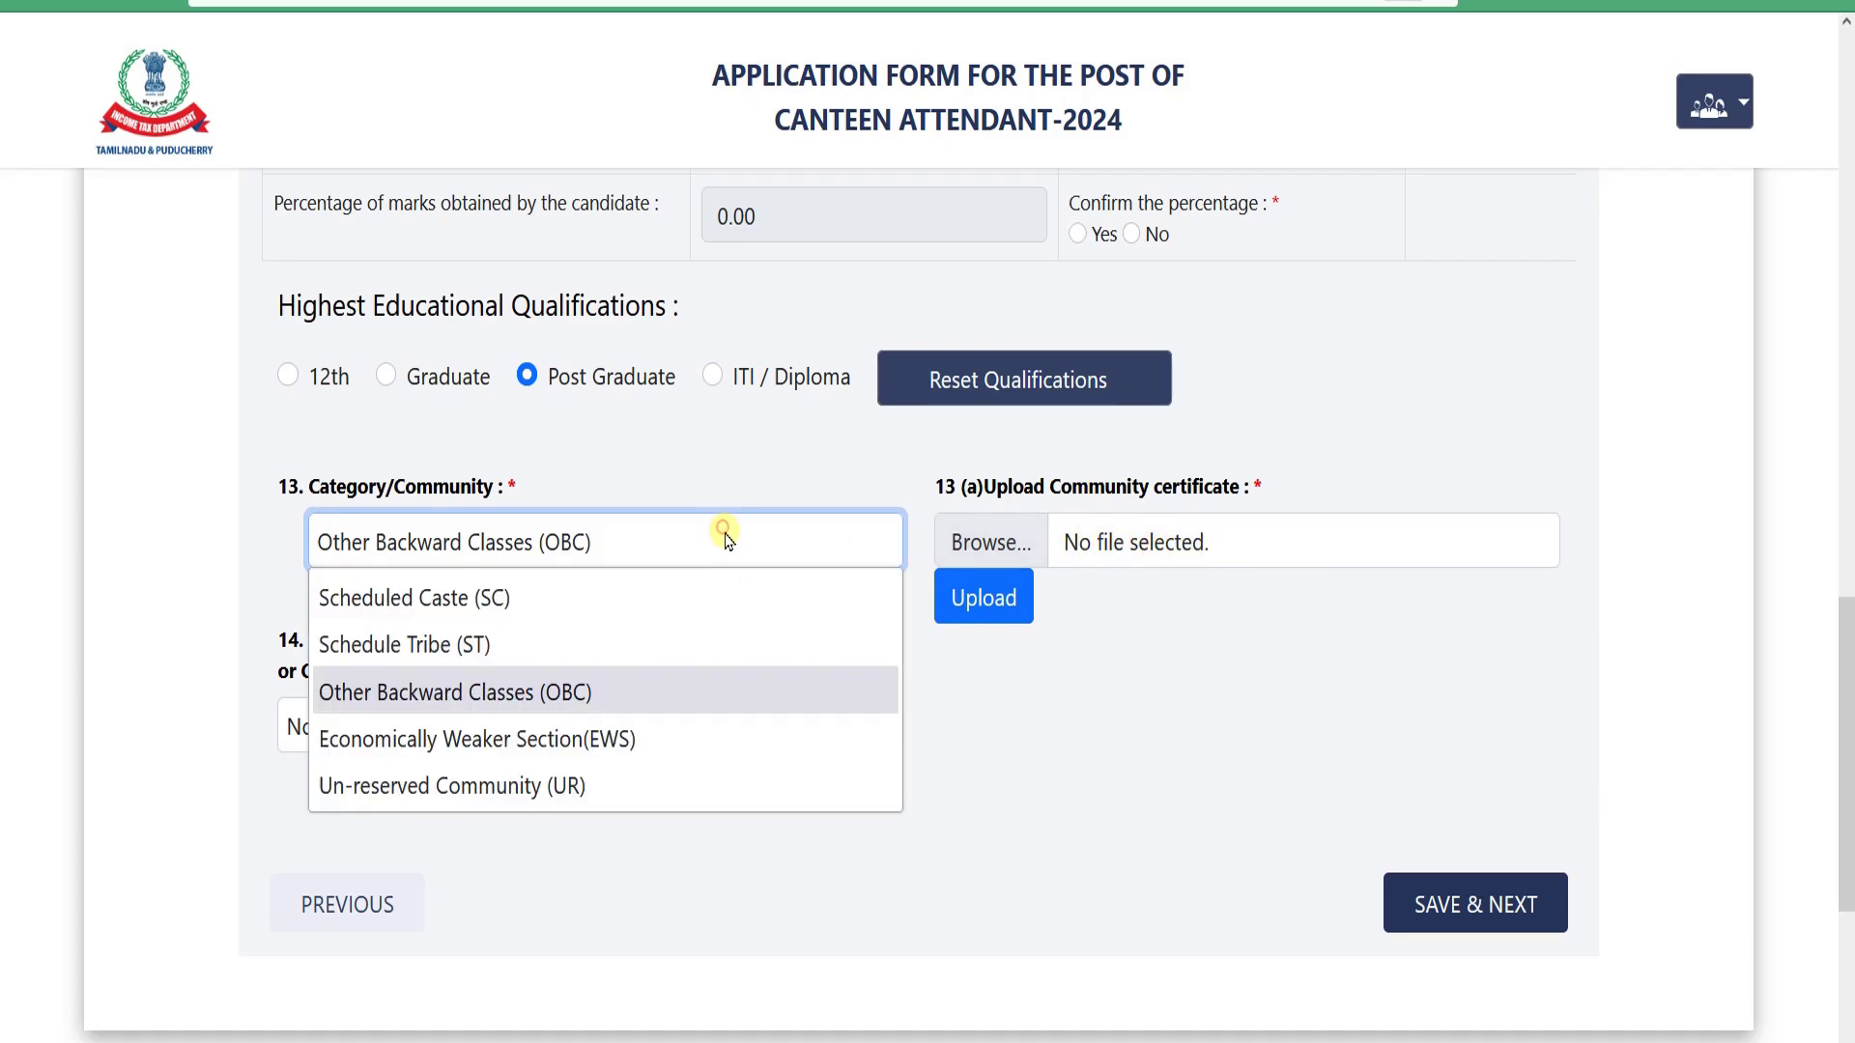
left_click(612, 595)
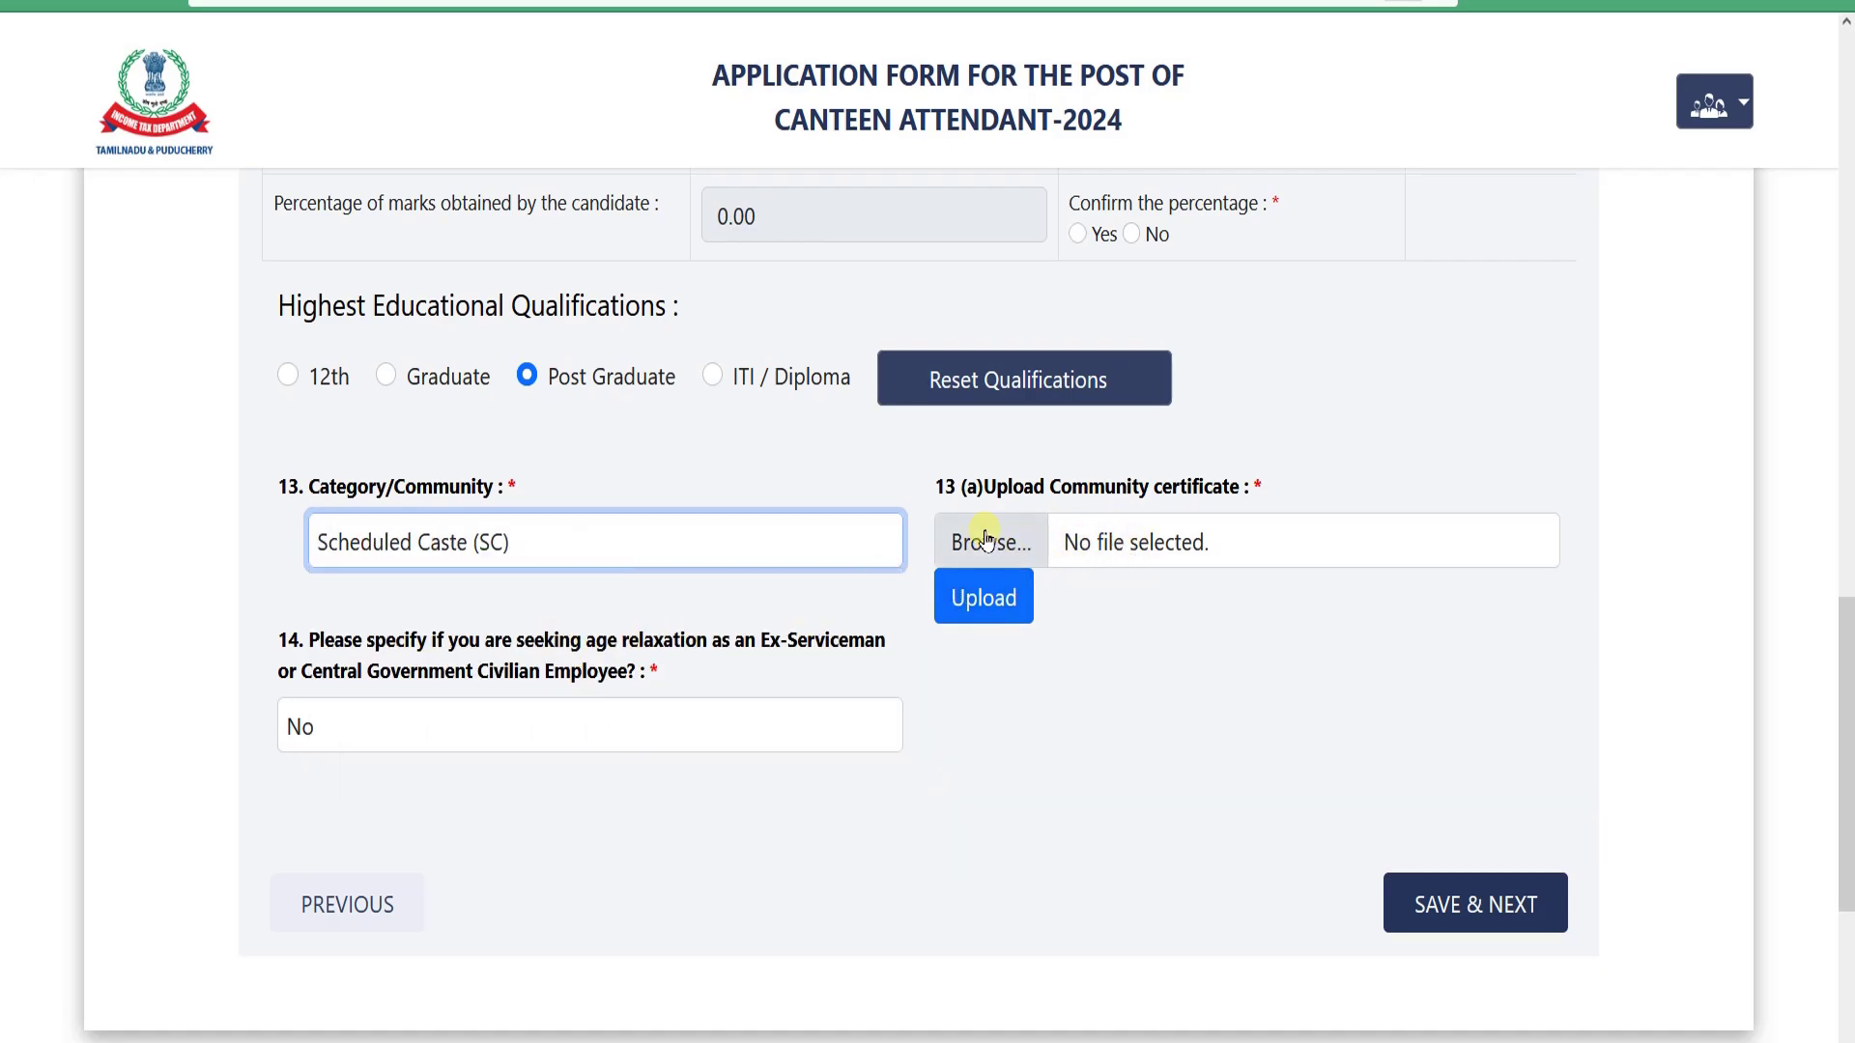
left_click(679, 532)
left_click(504, 790)
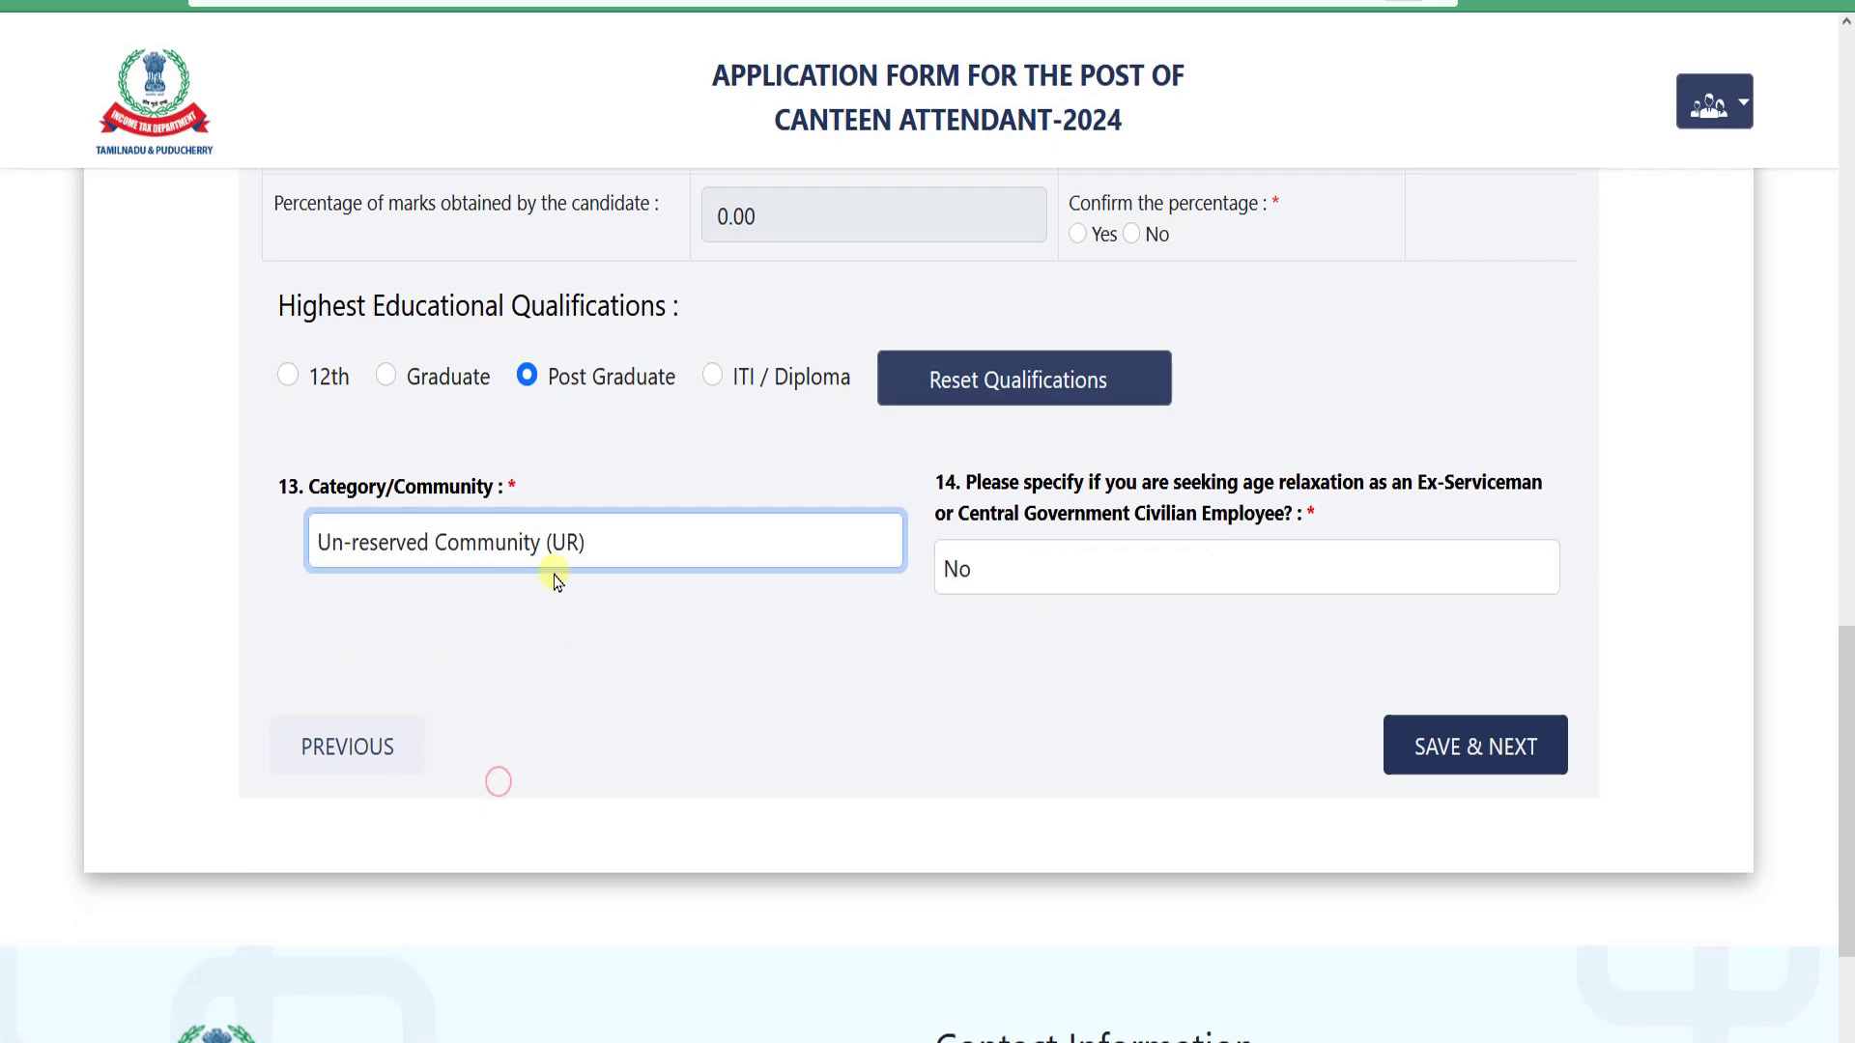
left_click(1223, 568)
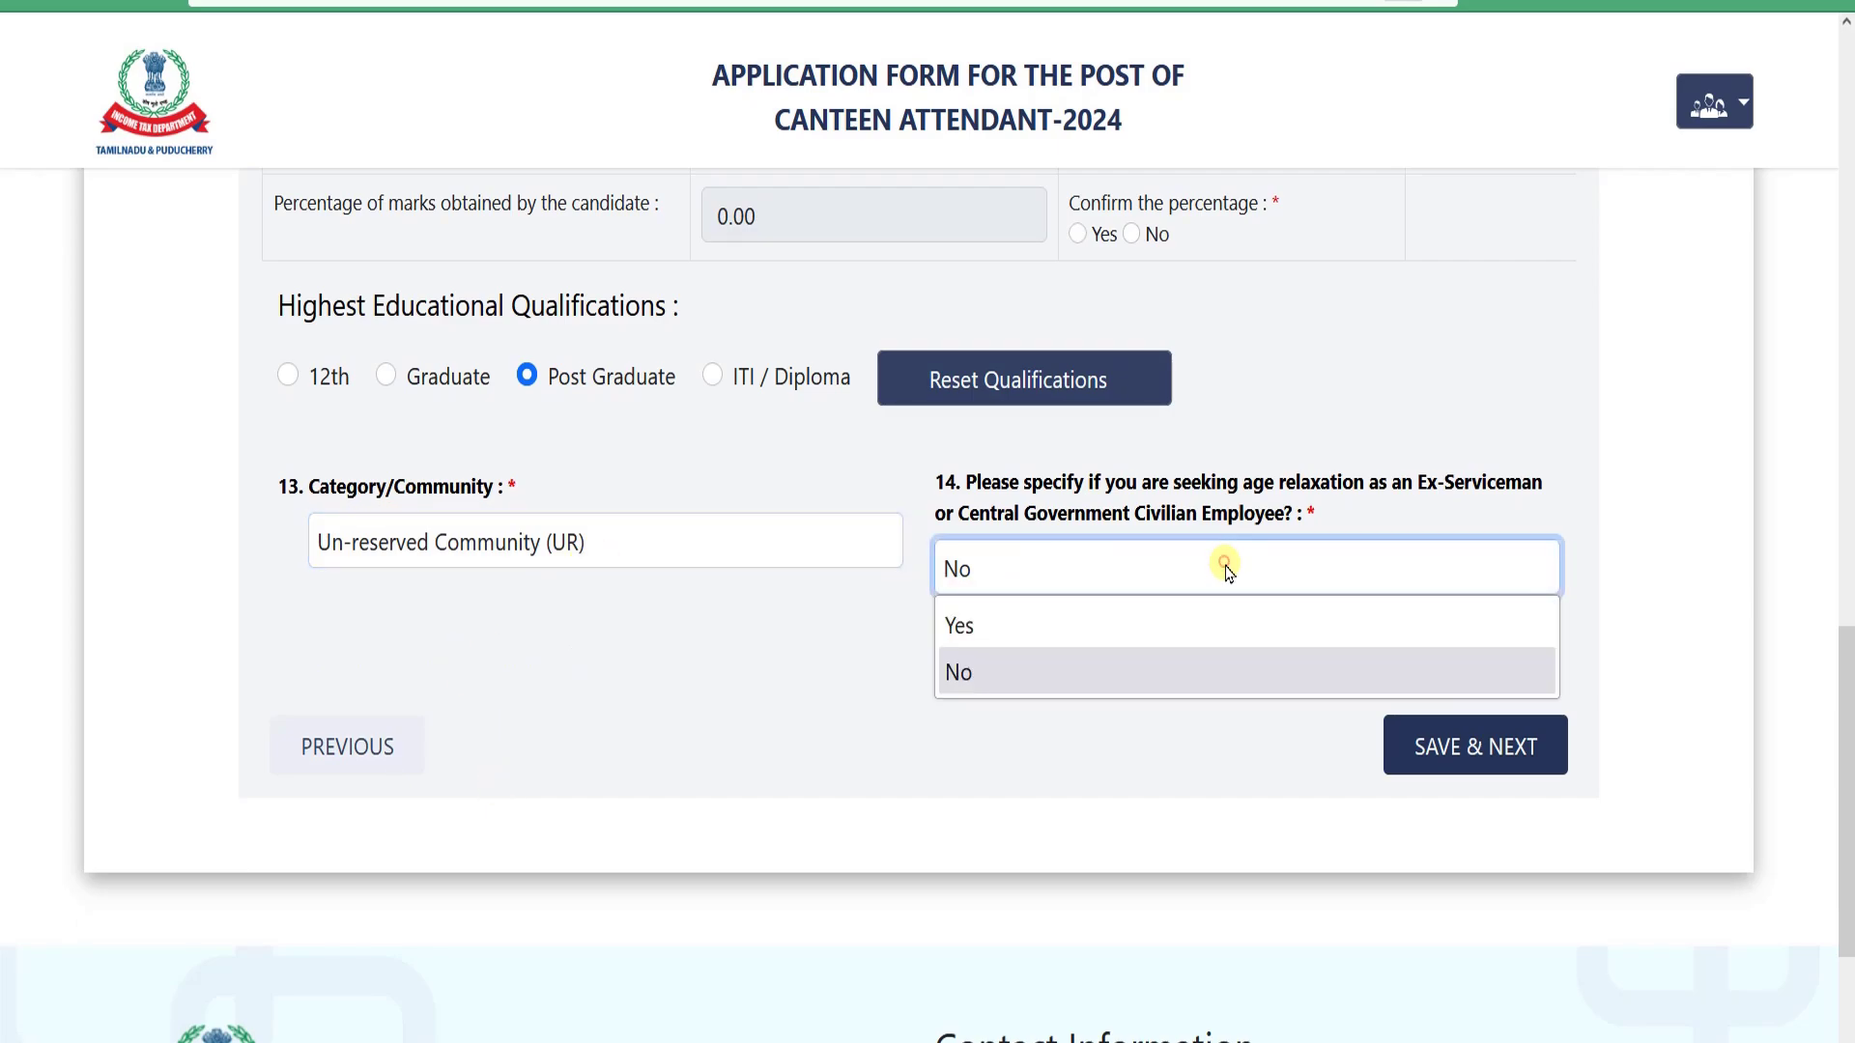
left_click(1003, 676)
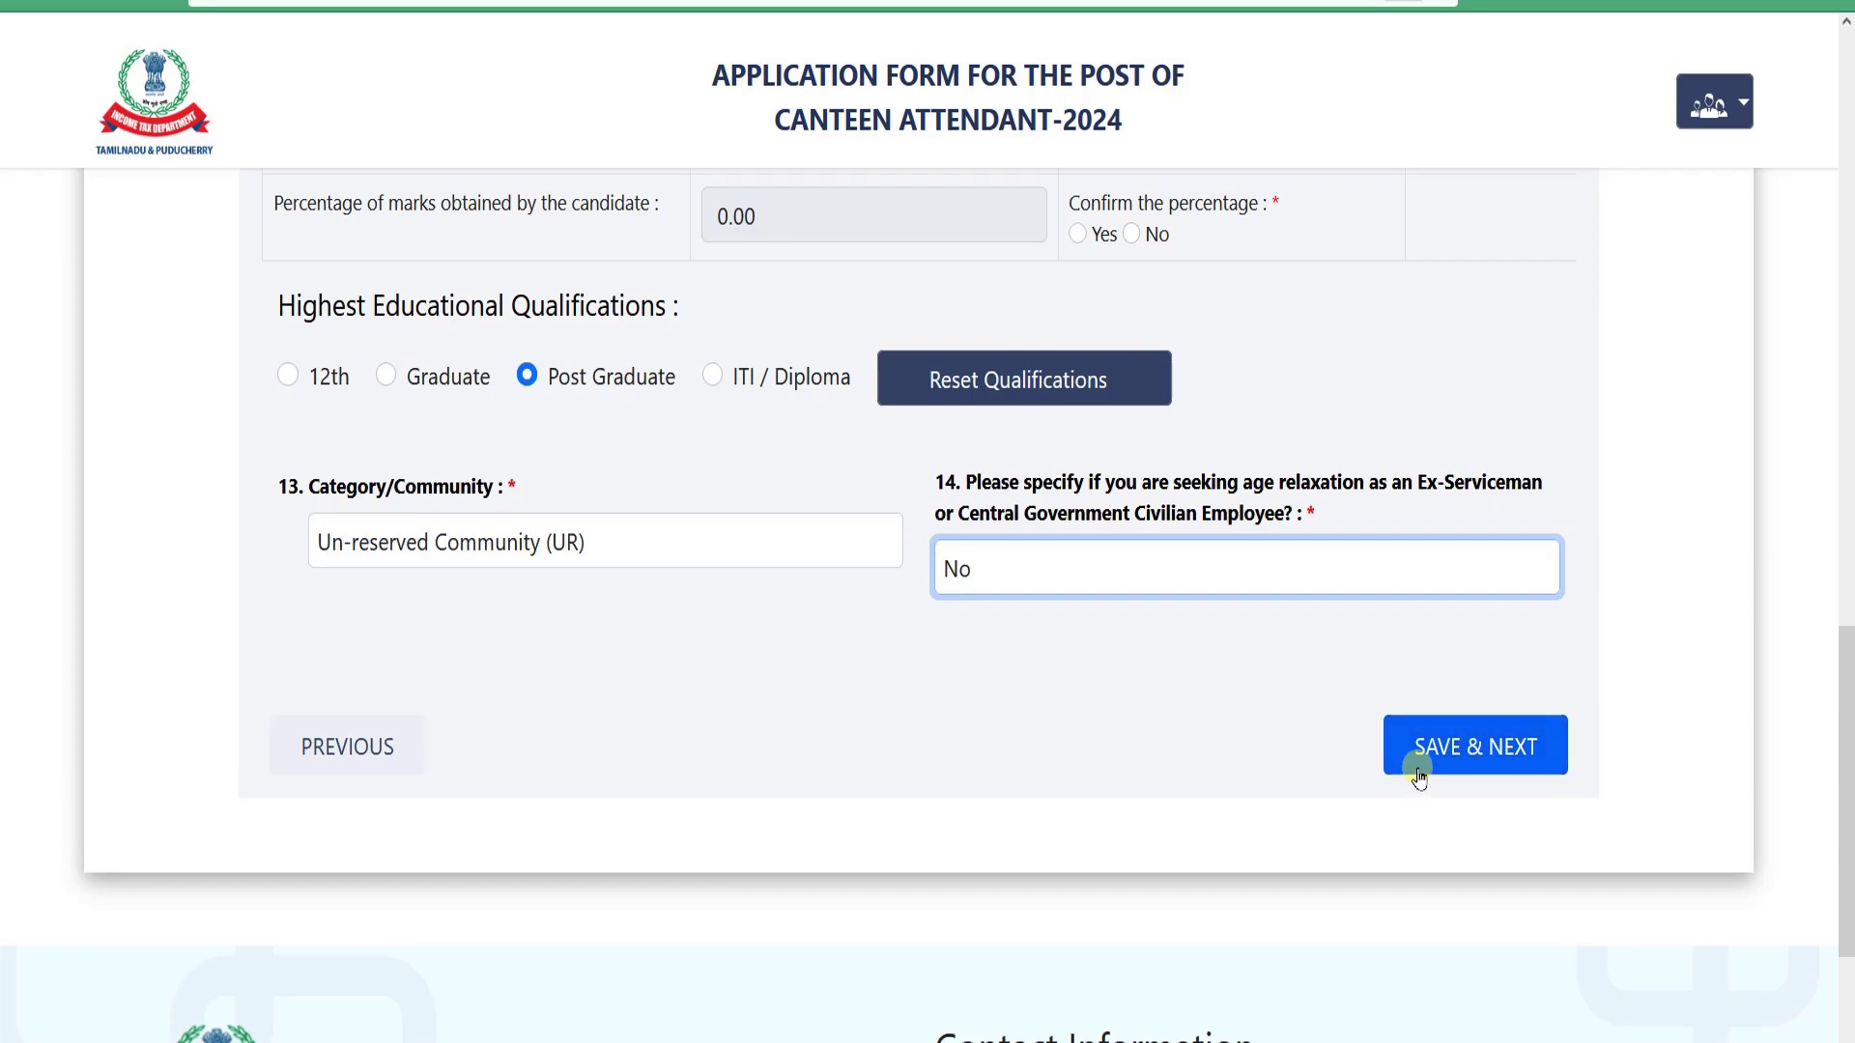
- Save the step, which flags the missing year of passing
left_click(1194, 621)
scroll(1203, 633, "up", 4)
scroll(898, 323, "down", 5)
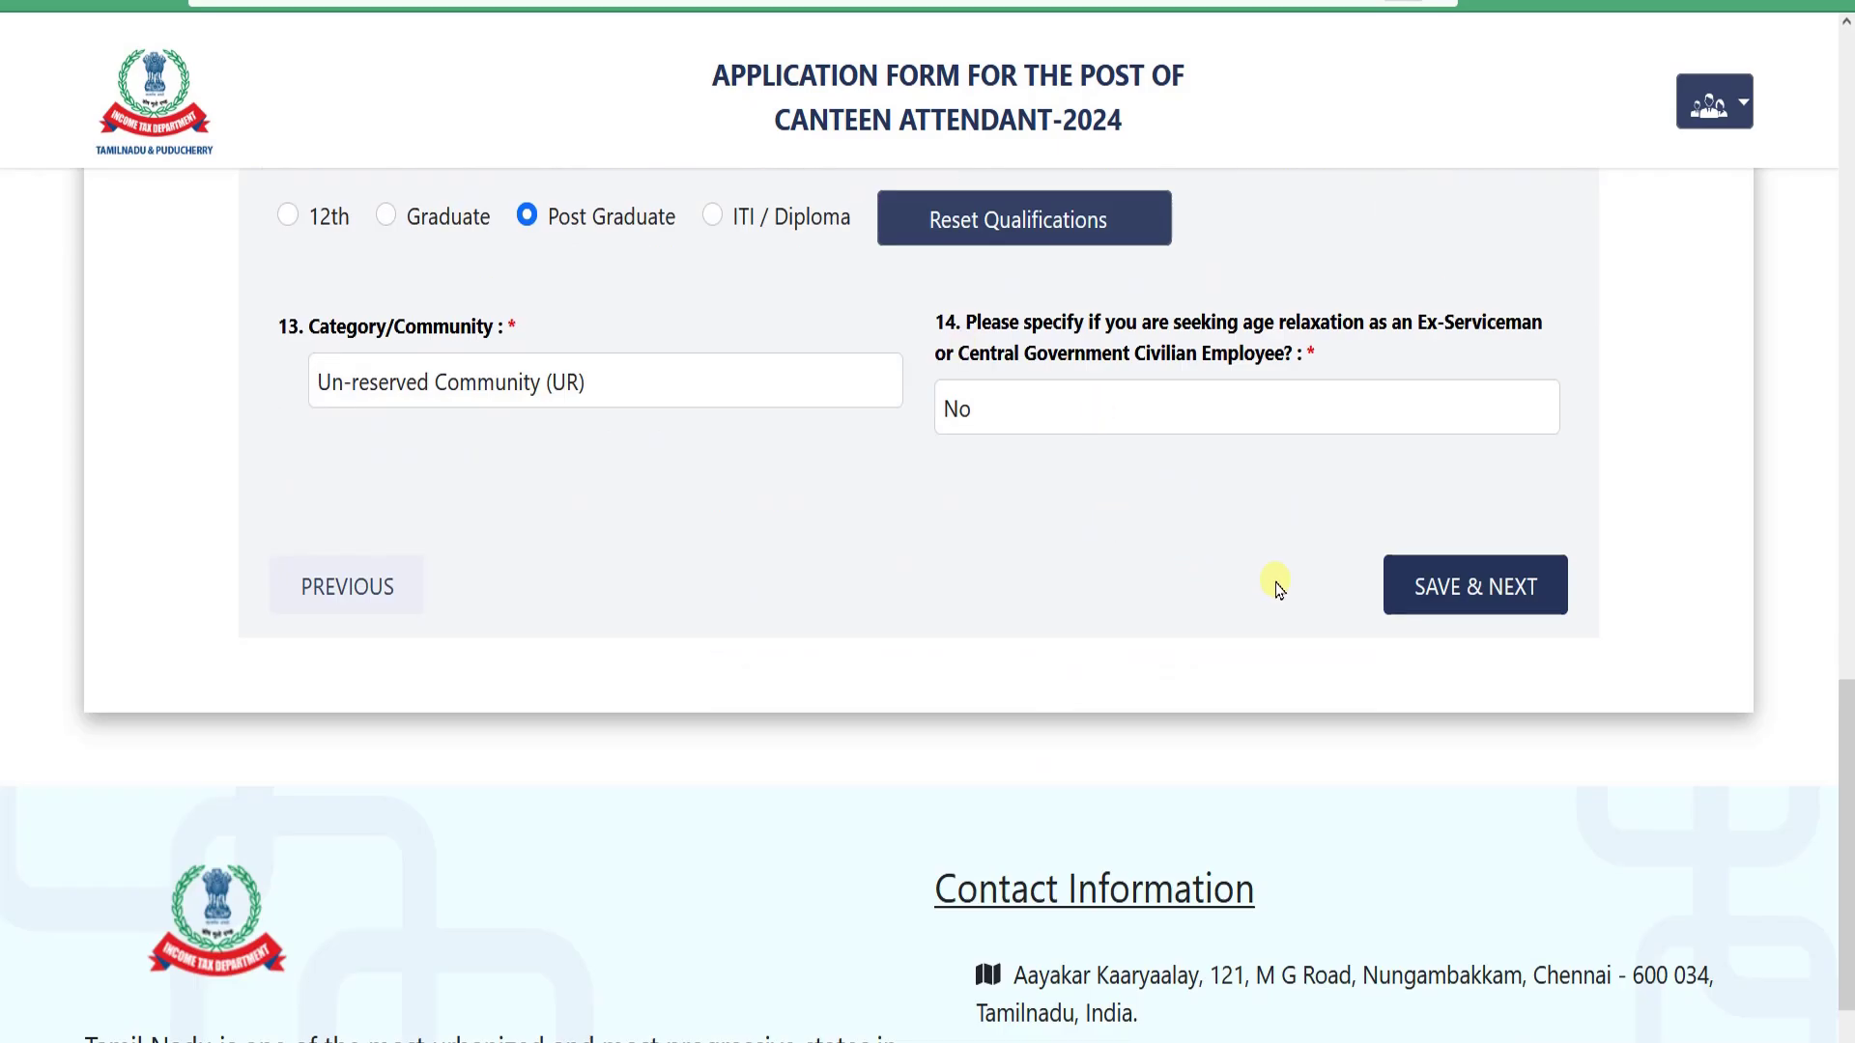
left_click(1436, 587)
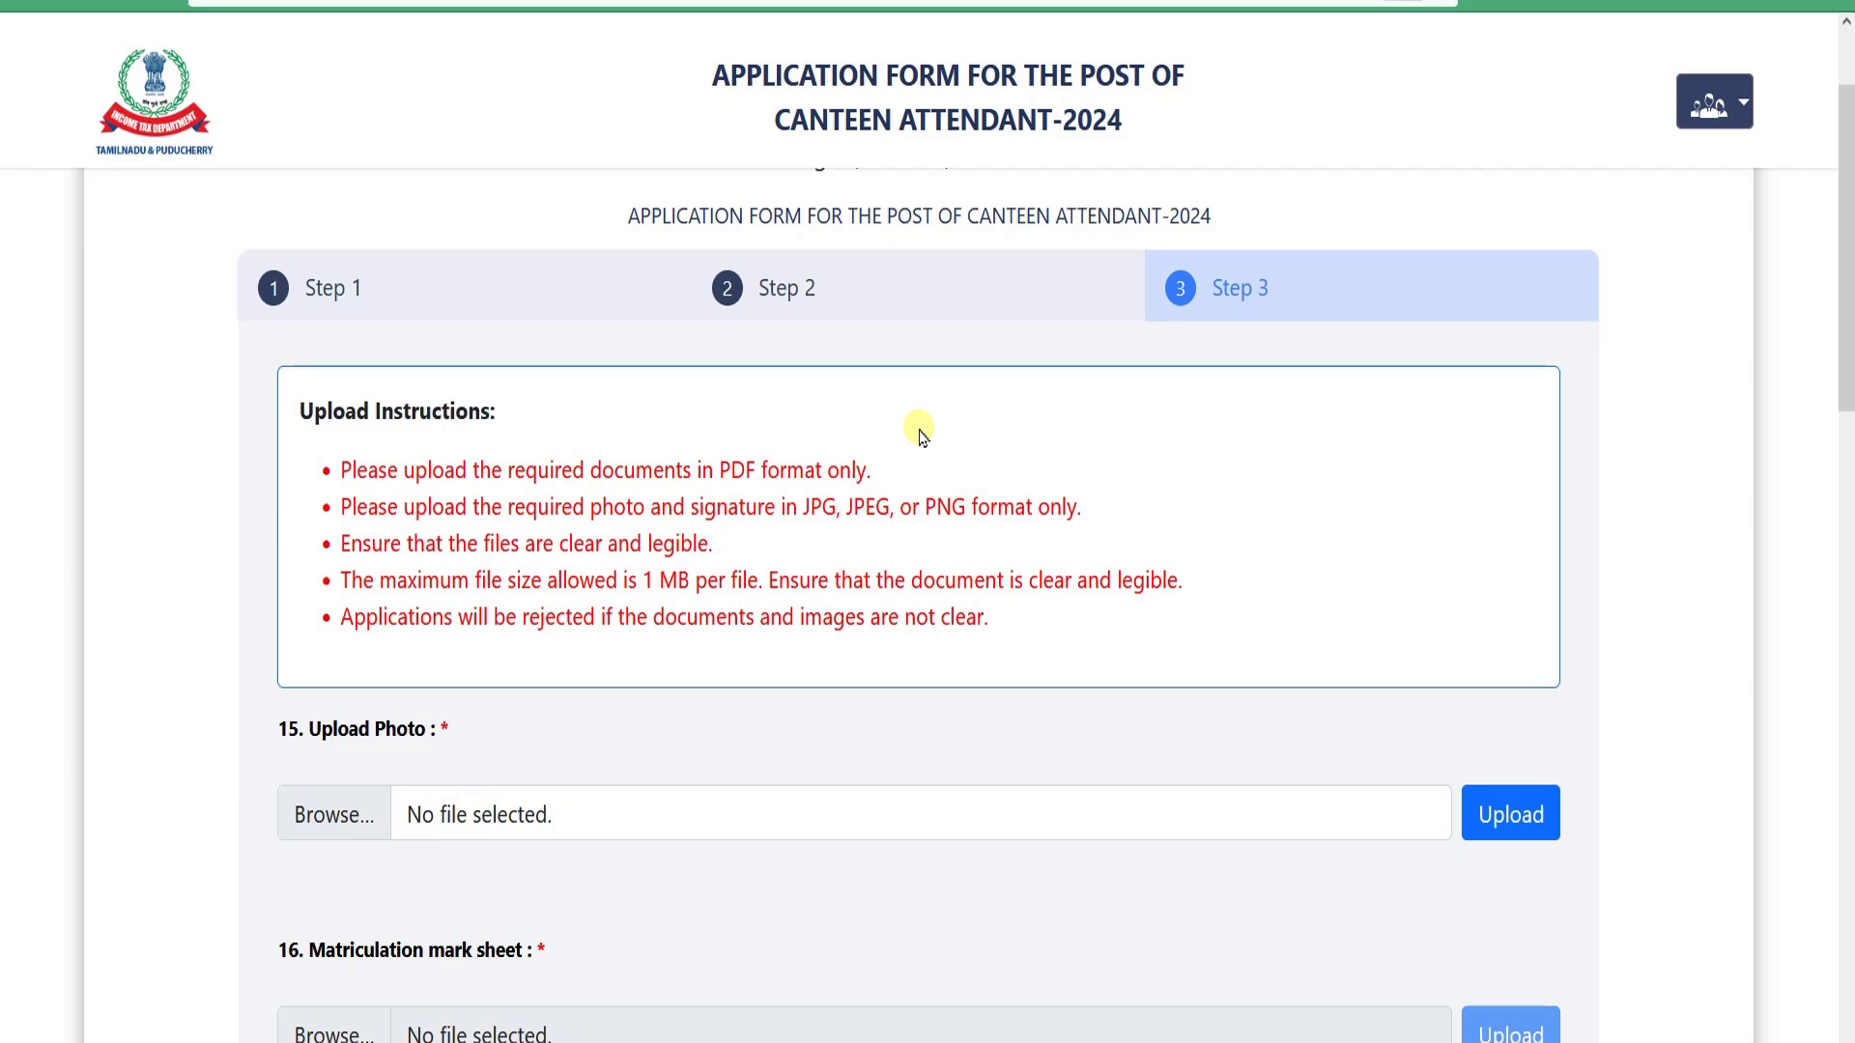
scroll(920, 437, "down", 3)
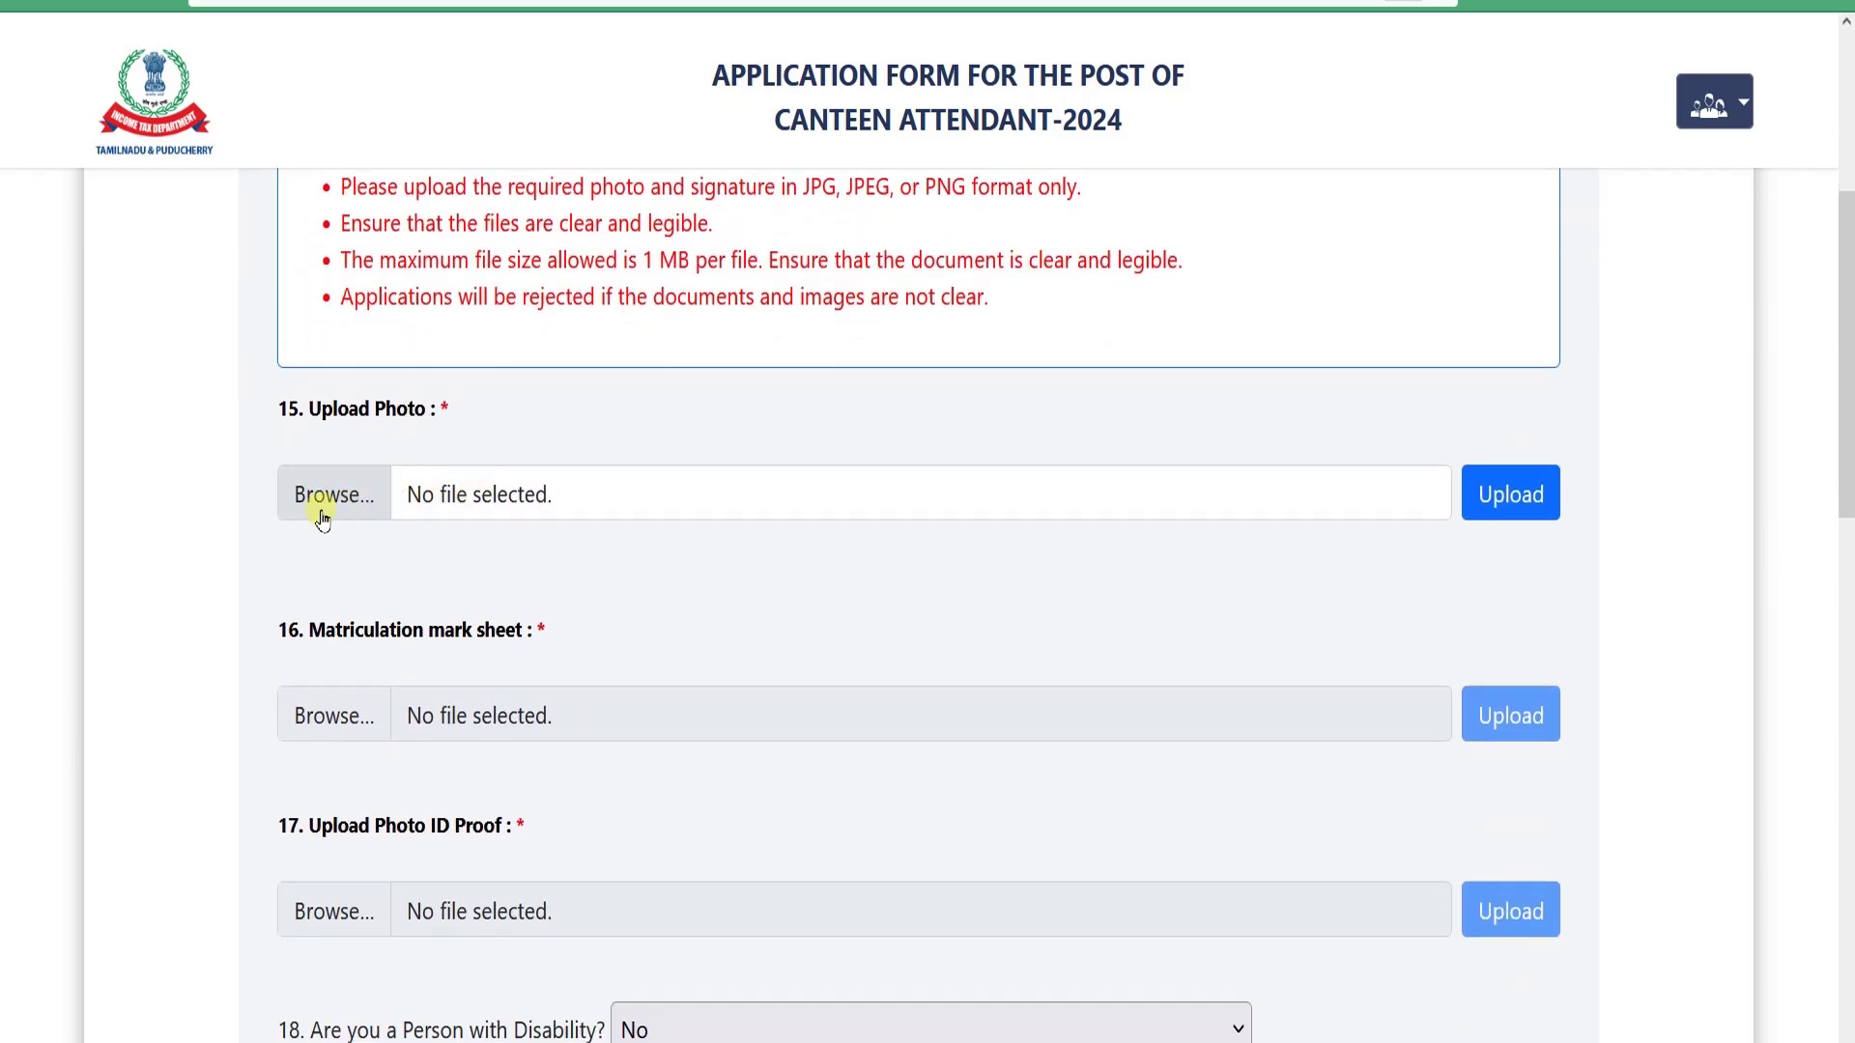
- Open the Upload Photo file picker and cancel without choosing a file
left_click(331, 507)
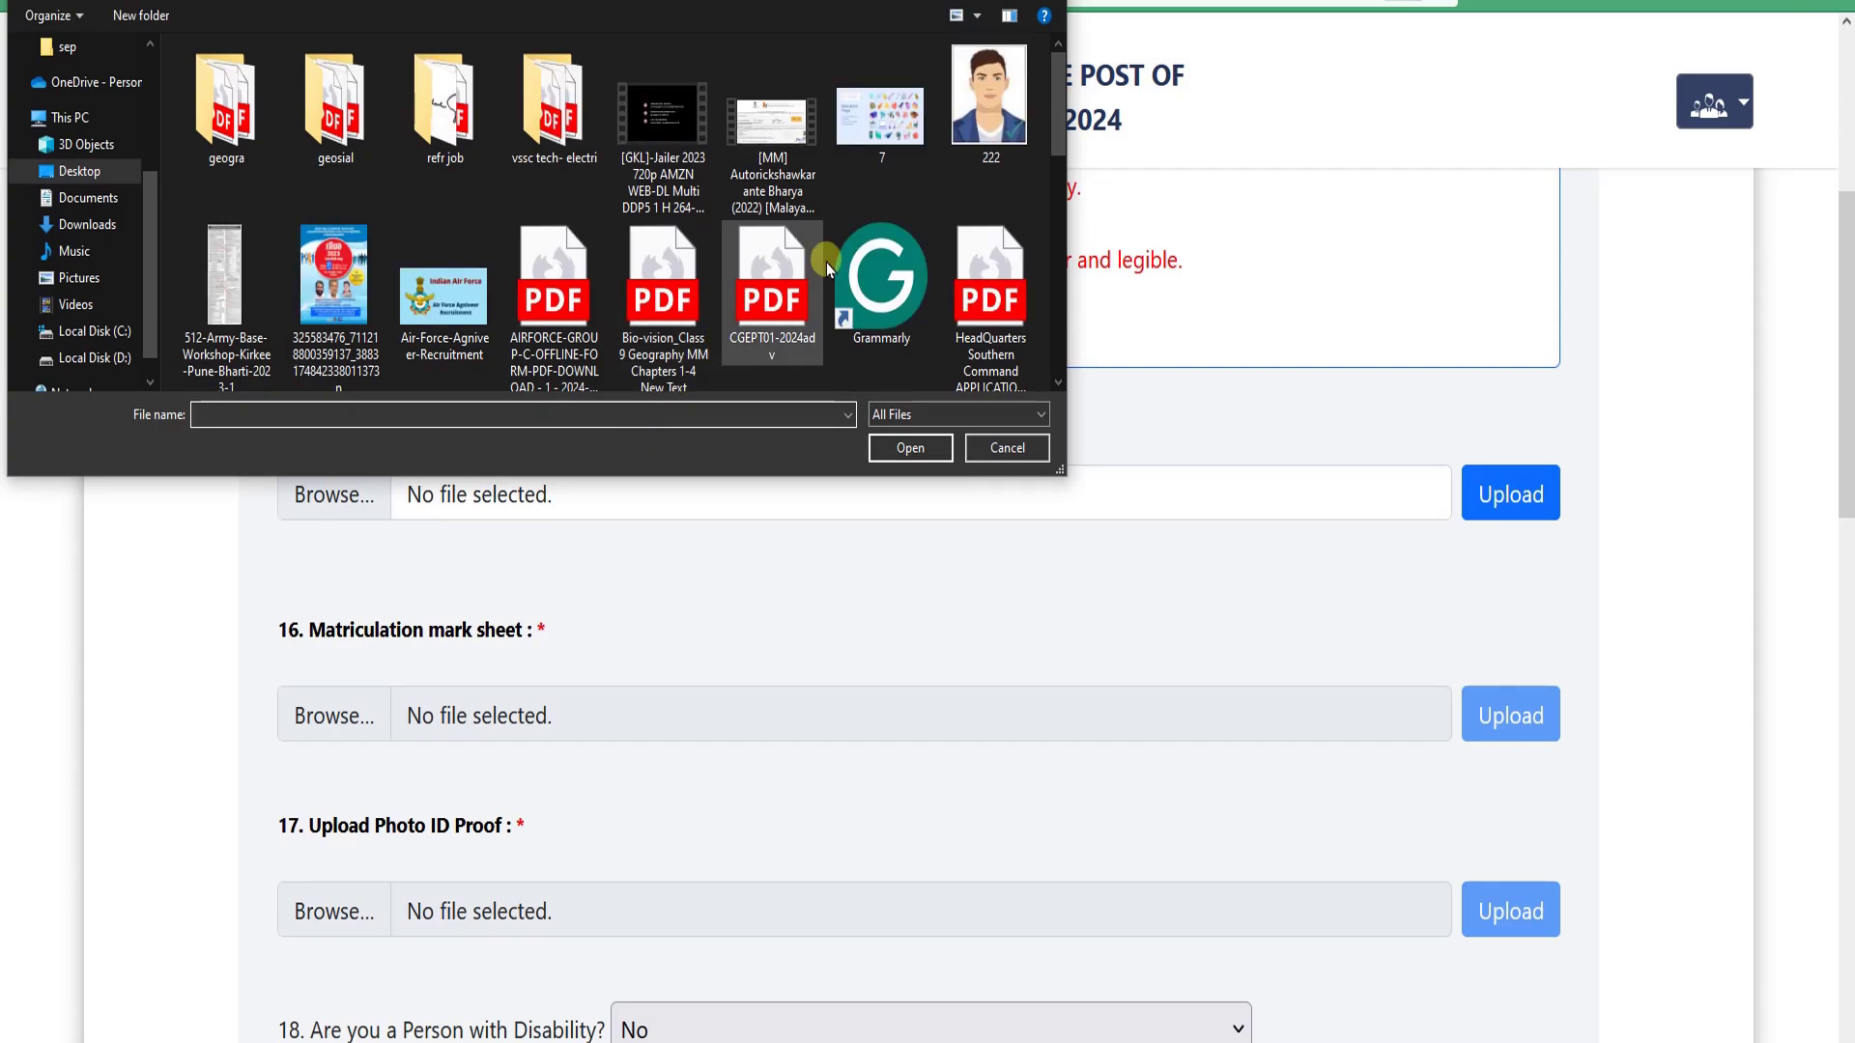
scroll(1012, 183, "down", 10)
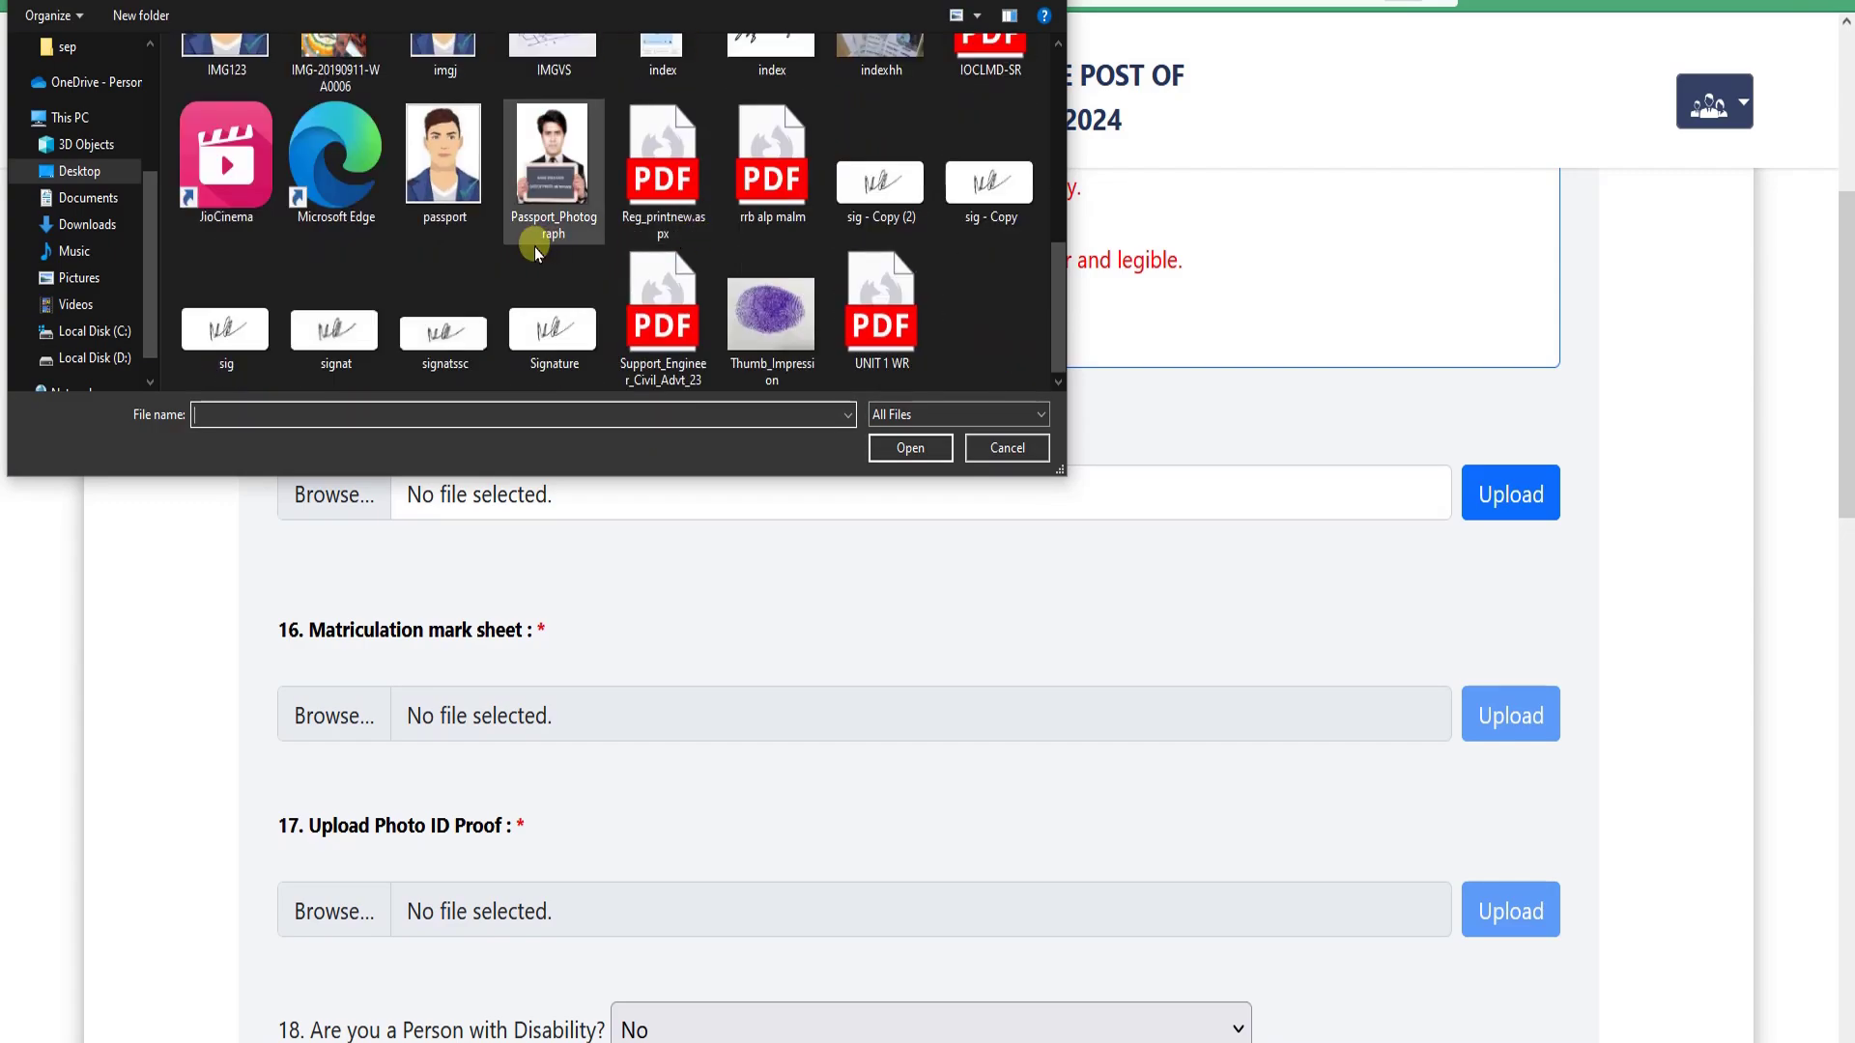
scroll(695, 223, "up", 2)
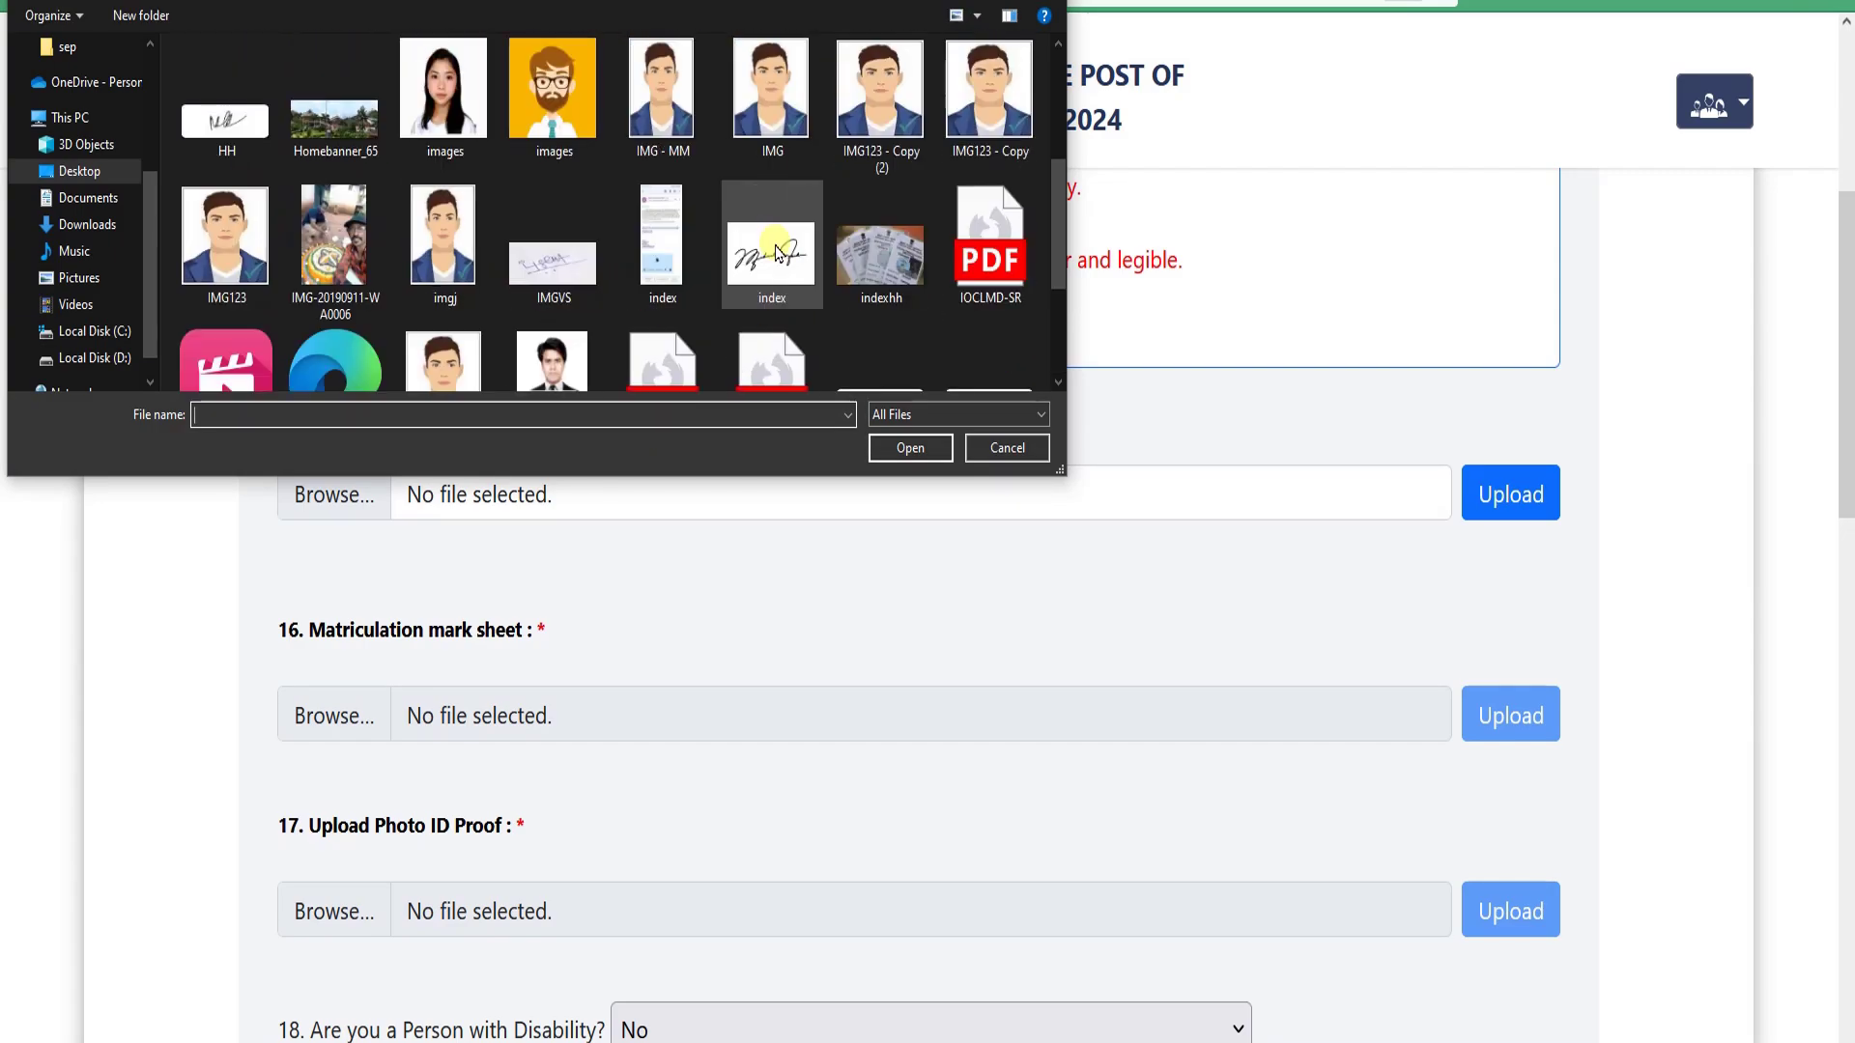
scroll(841, 286, "up", 3)
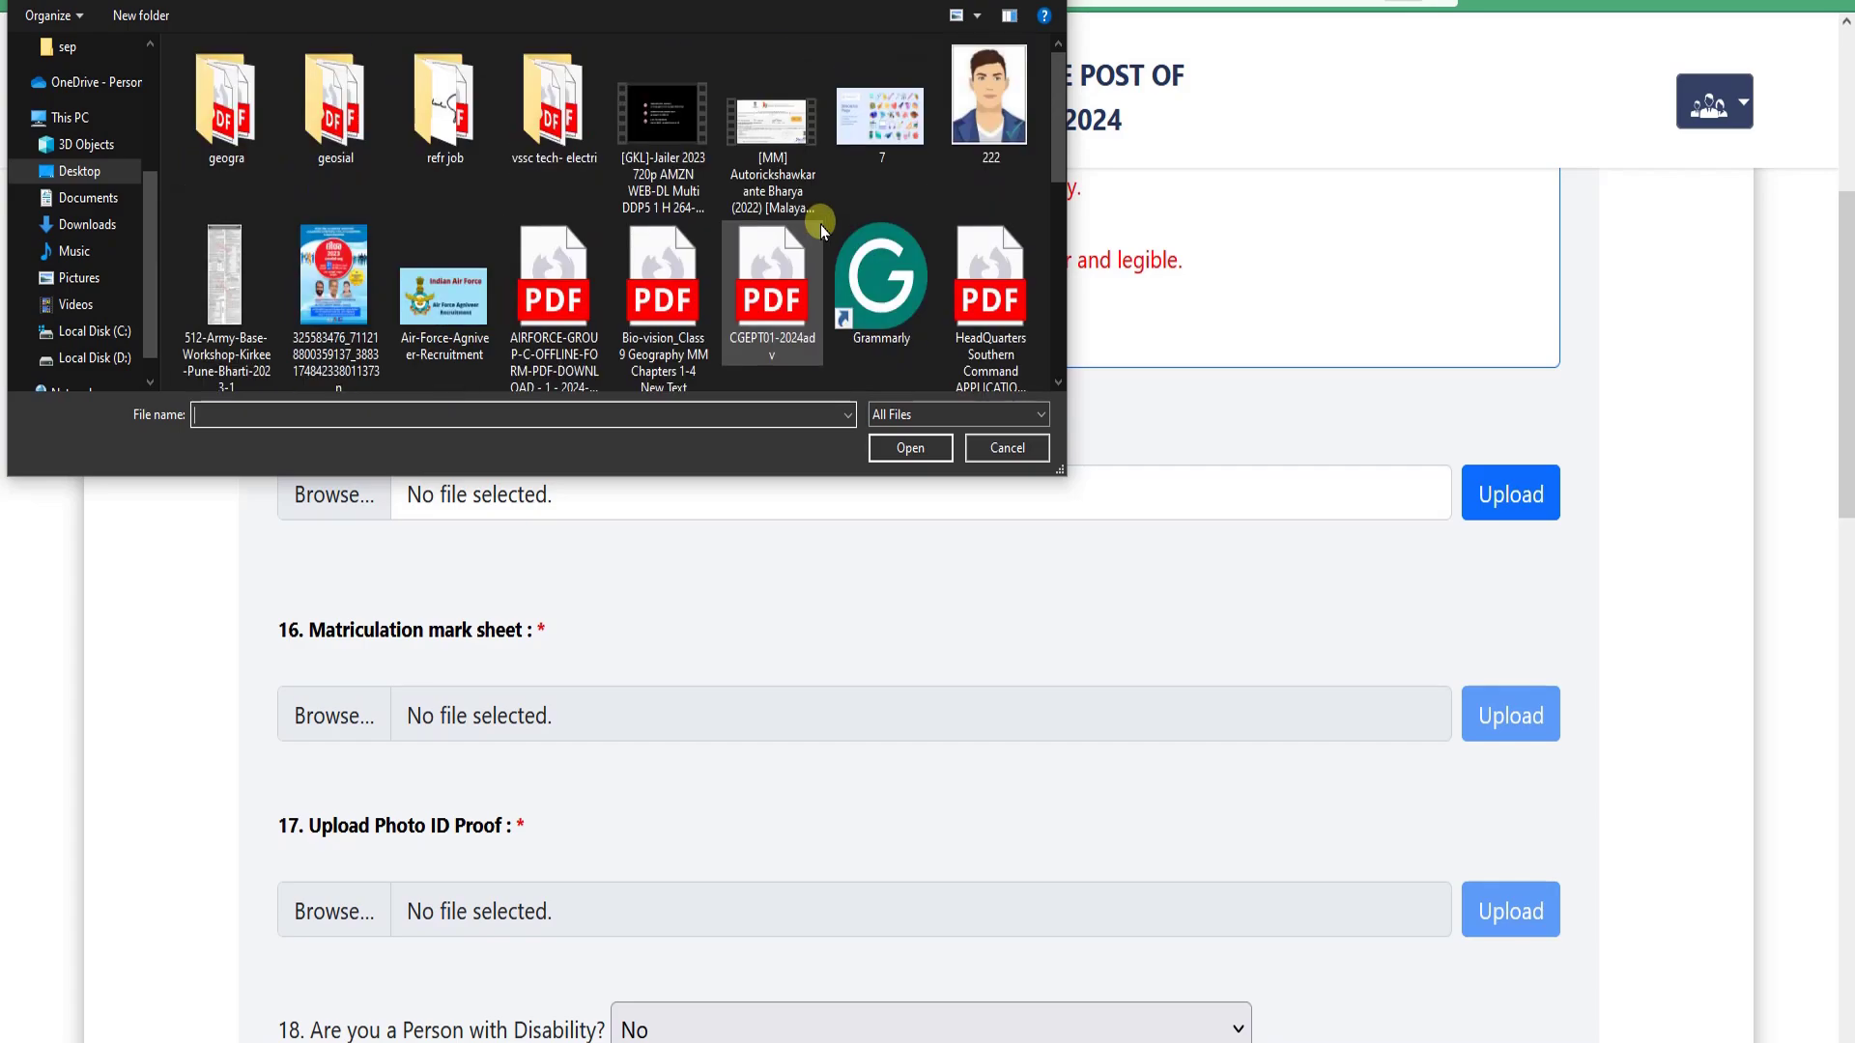
scroll(728, 222, "down", 3)
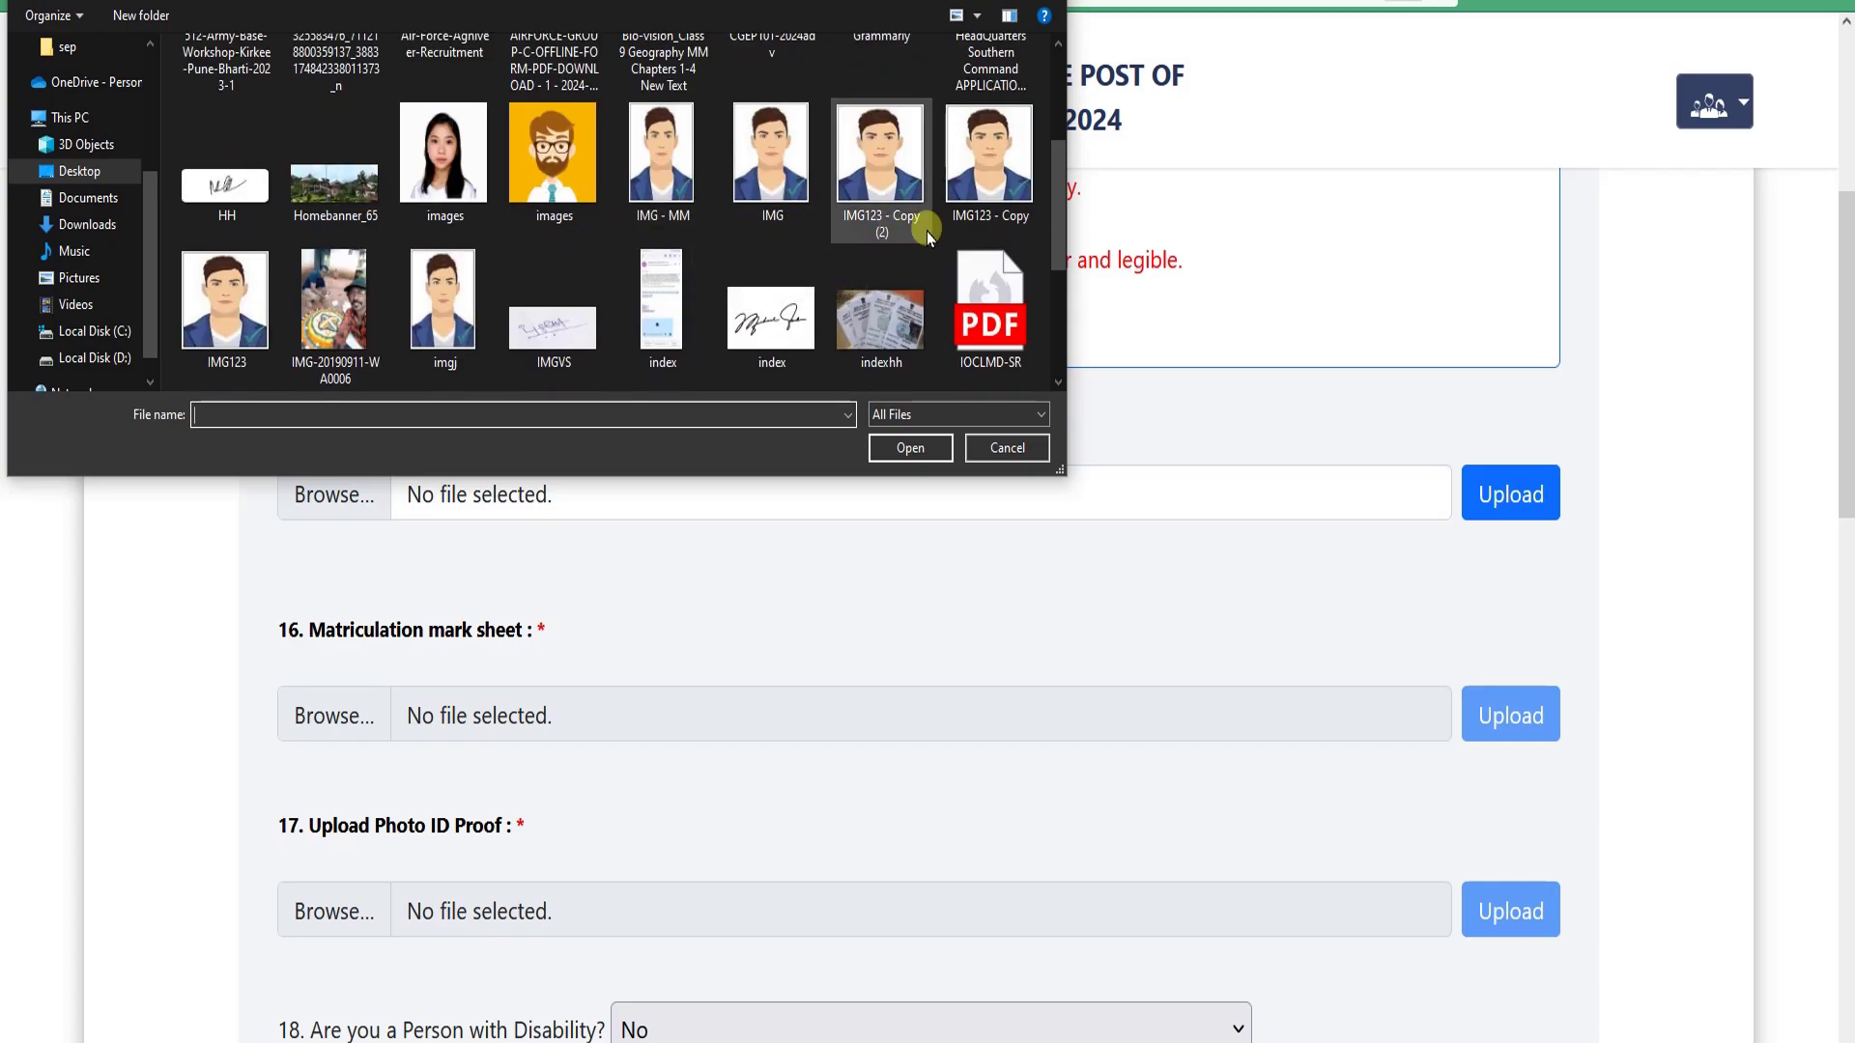
scroll(908, 236, "up", 3)
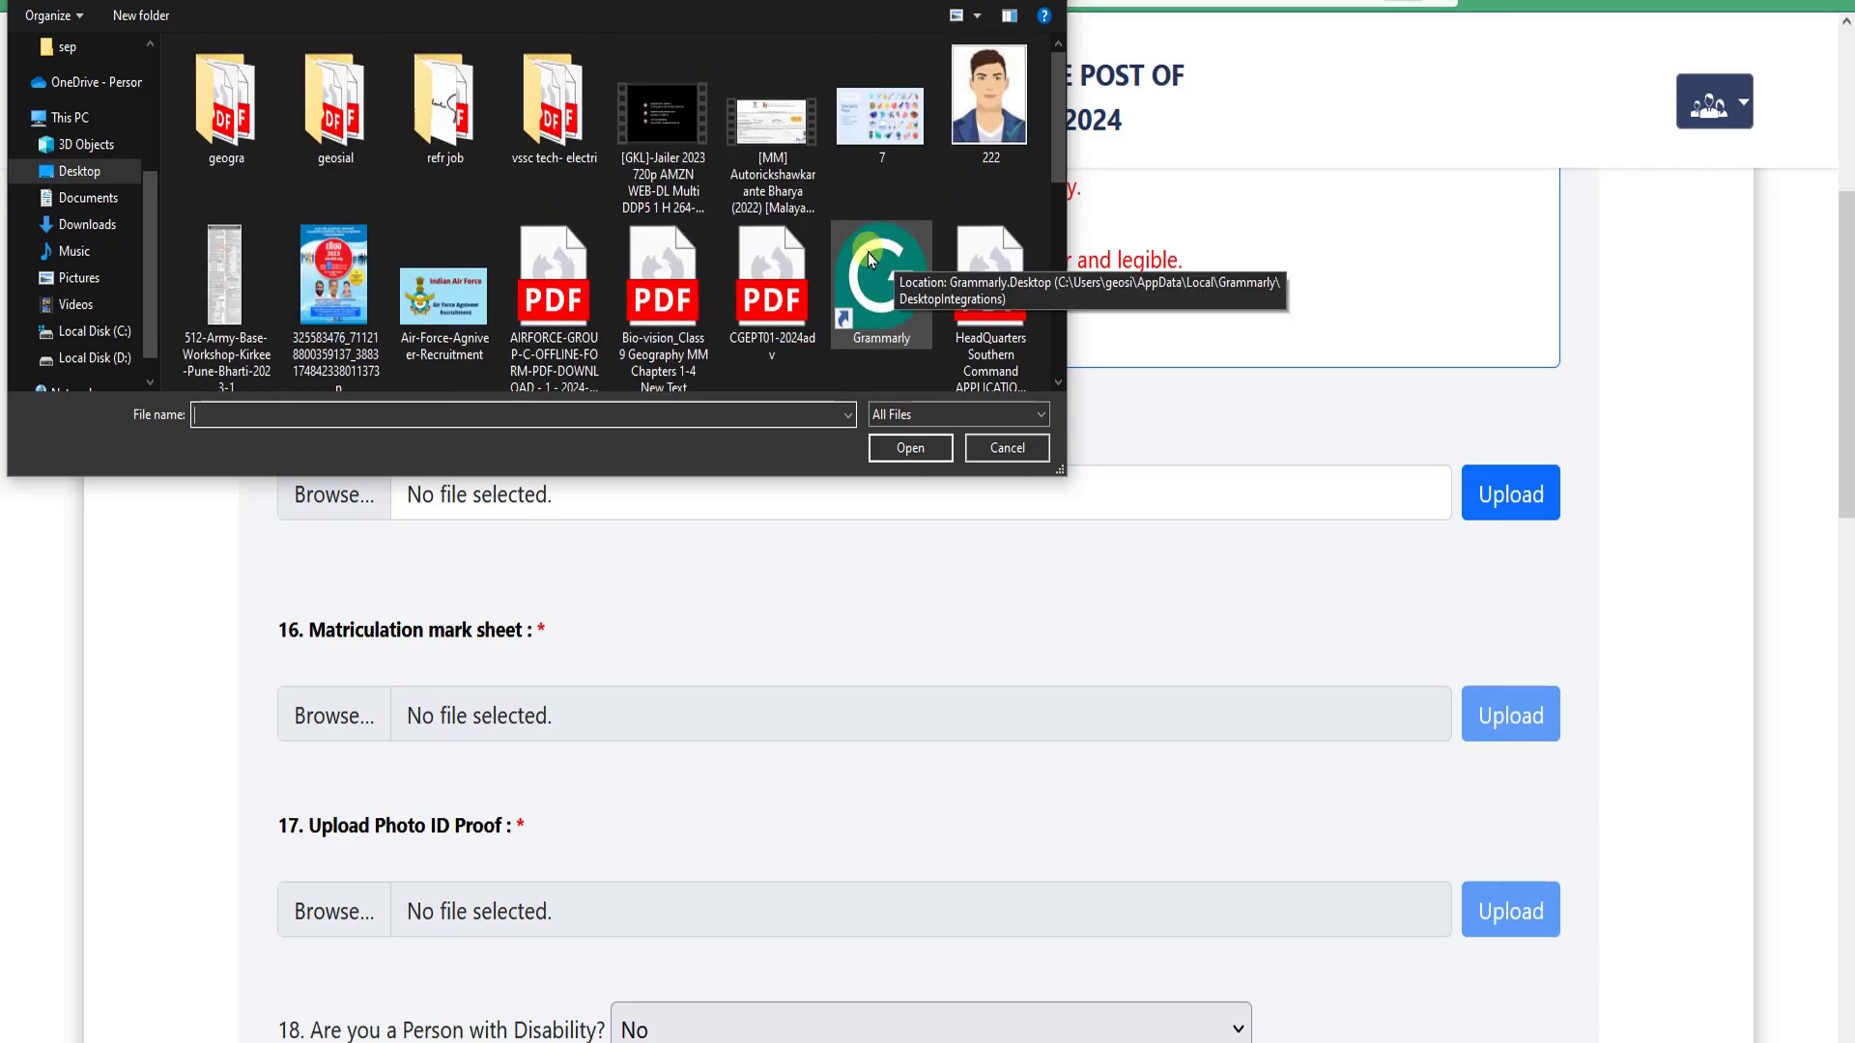
left_click(988, 450)
scroll(732, 554, "down", 3)
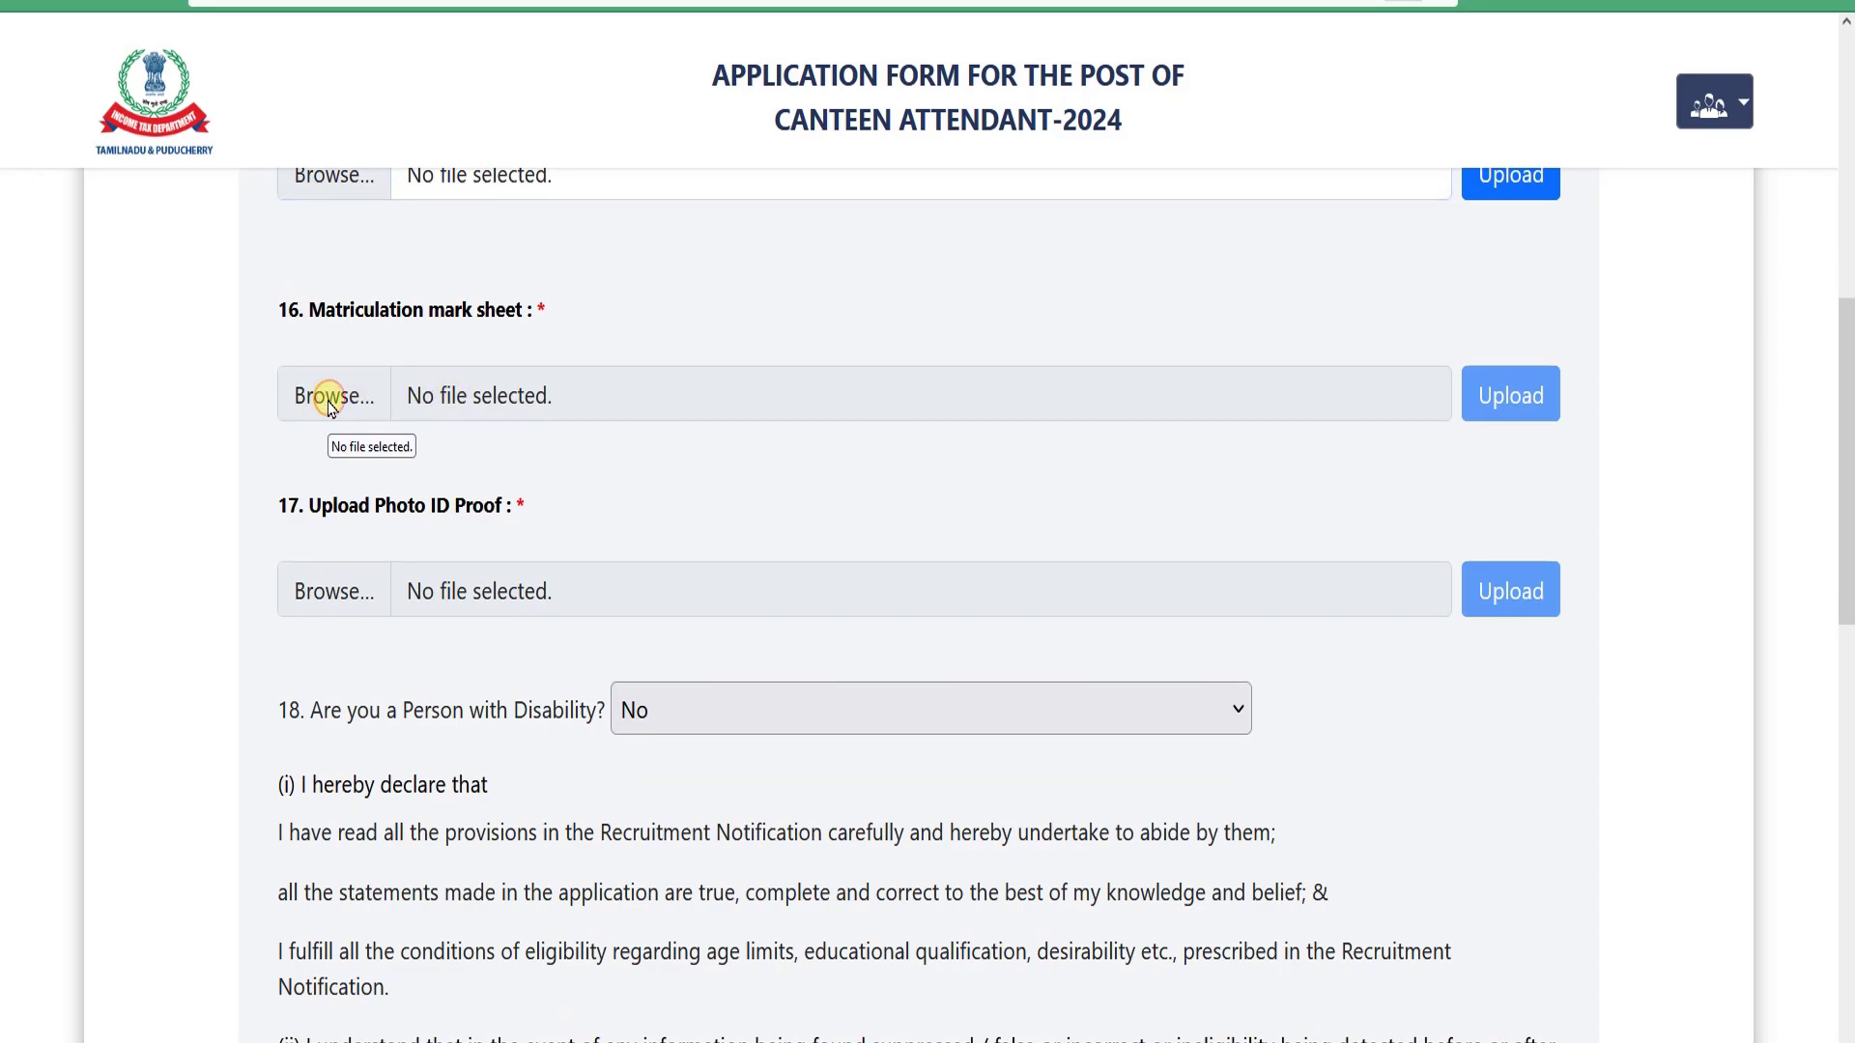
- Review the Photo ID Proof upload, signature caption and place of application field
scroll(646, 510, "down", 3)
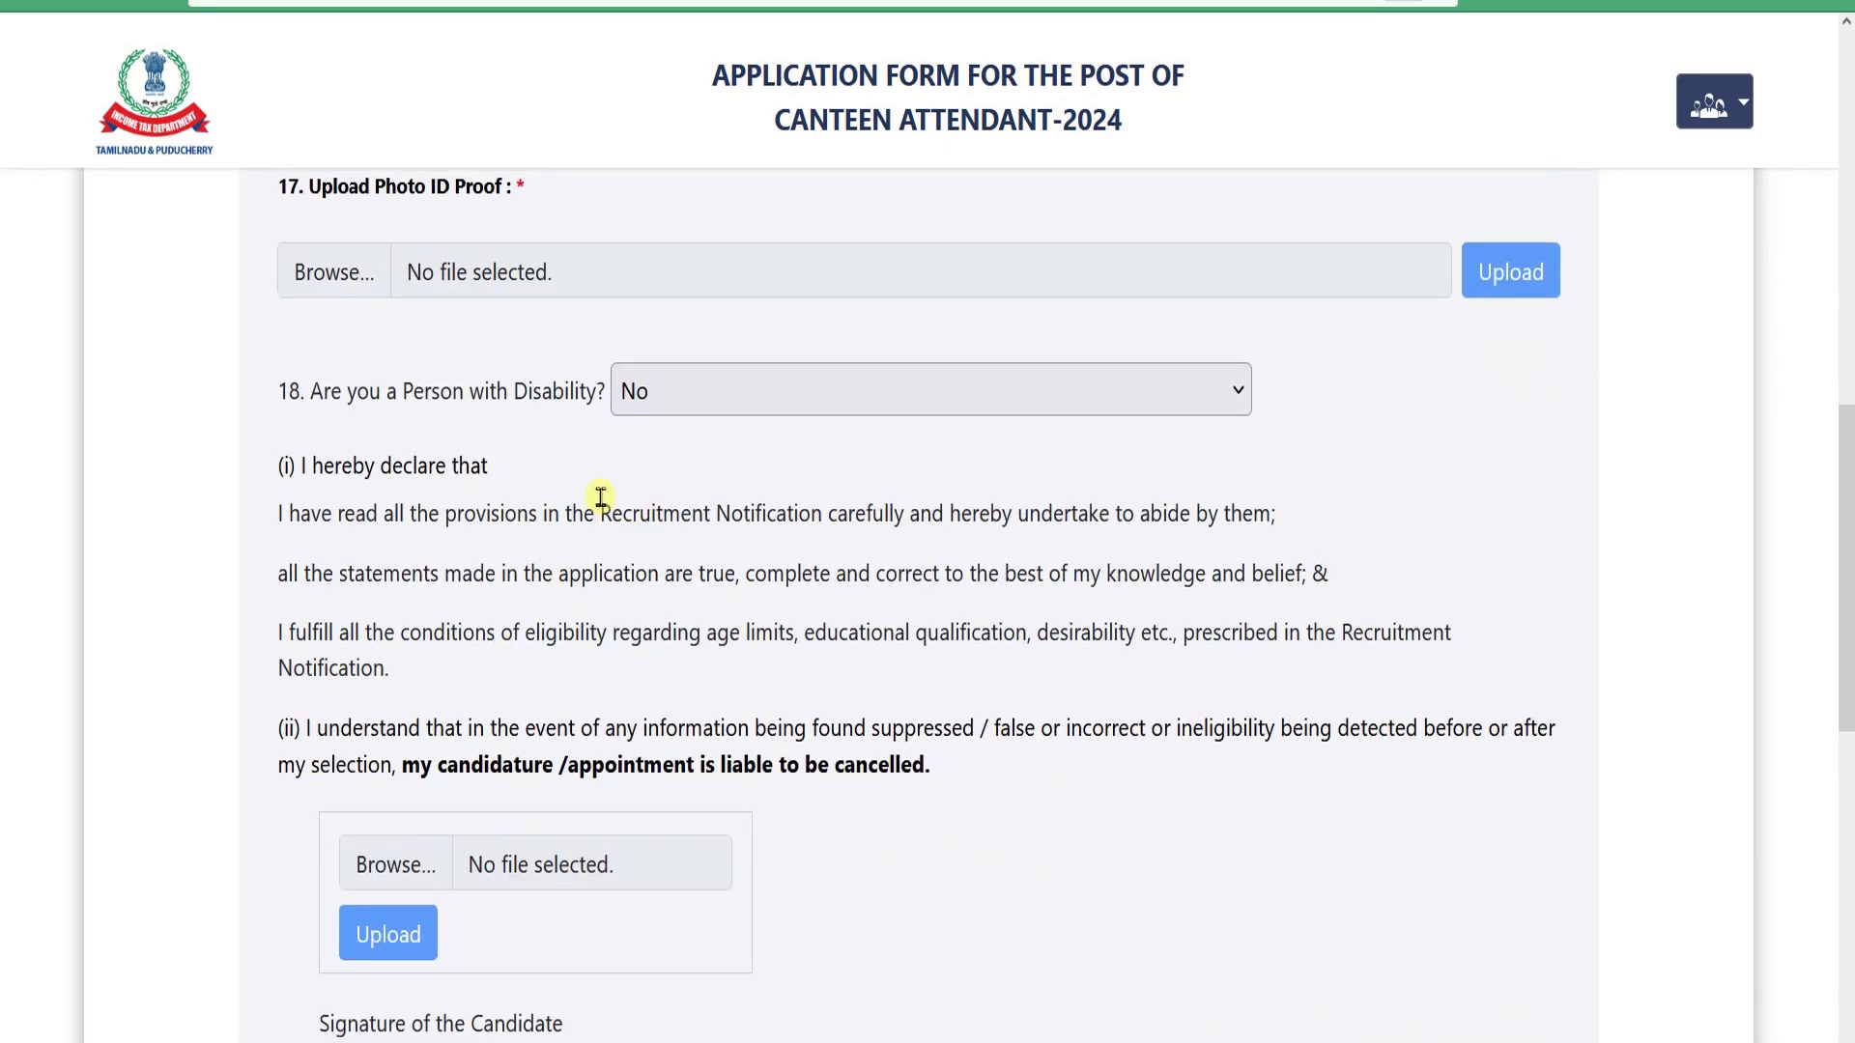
scroll(393, 514, "up", 3)
left_click_drag(365, 510, 504, 523)
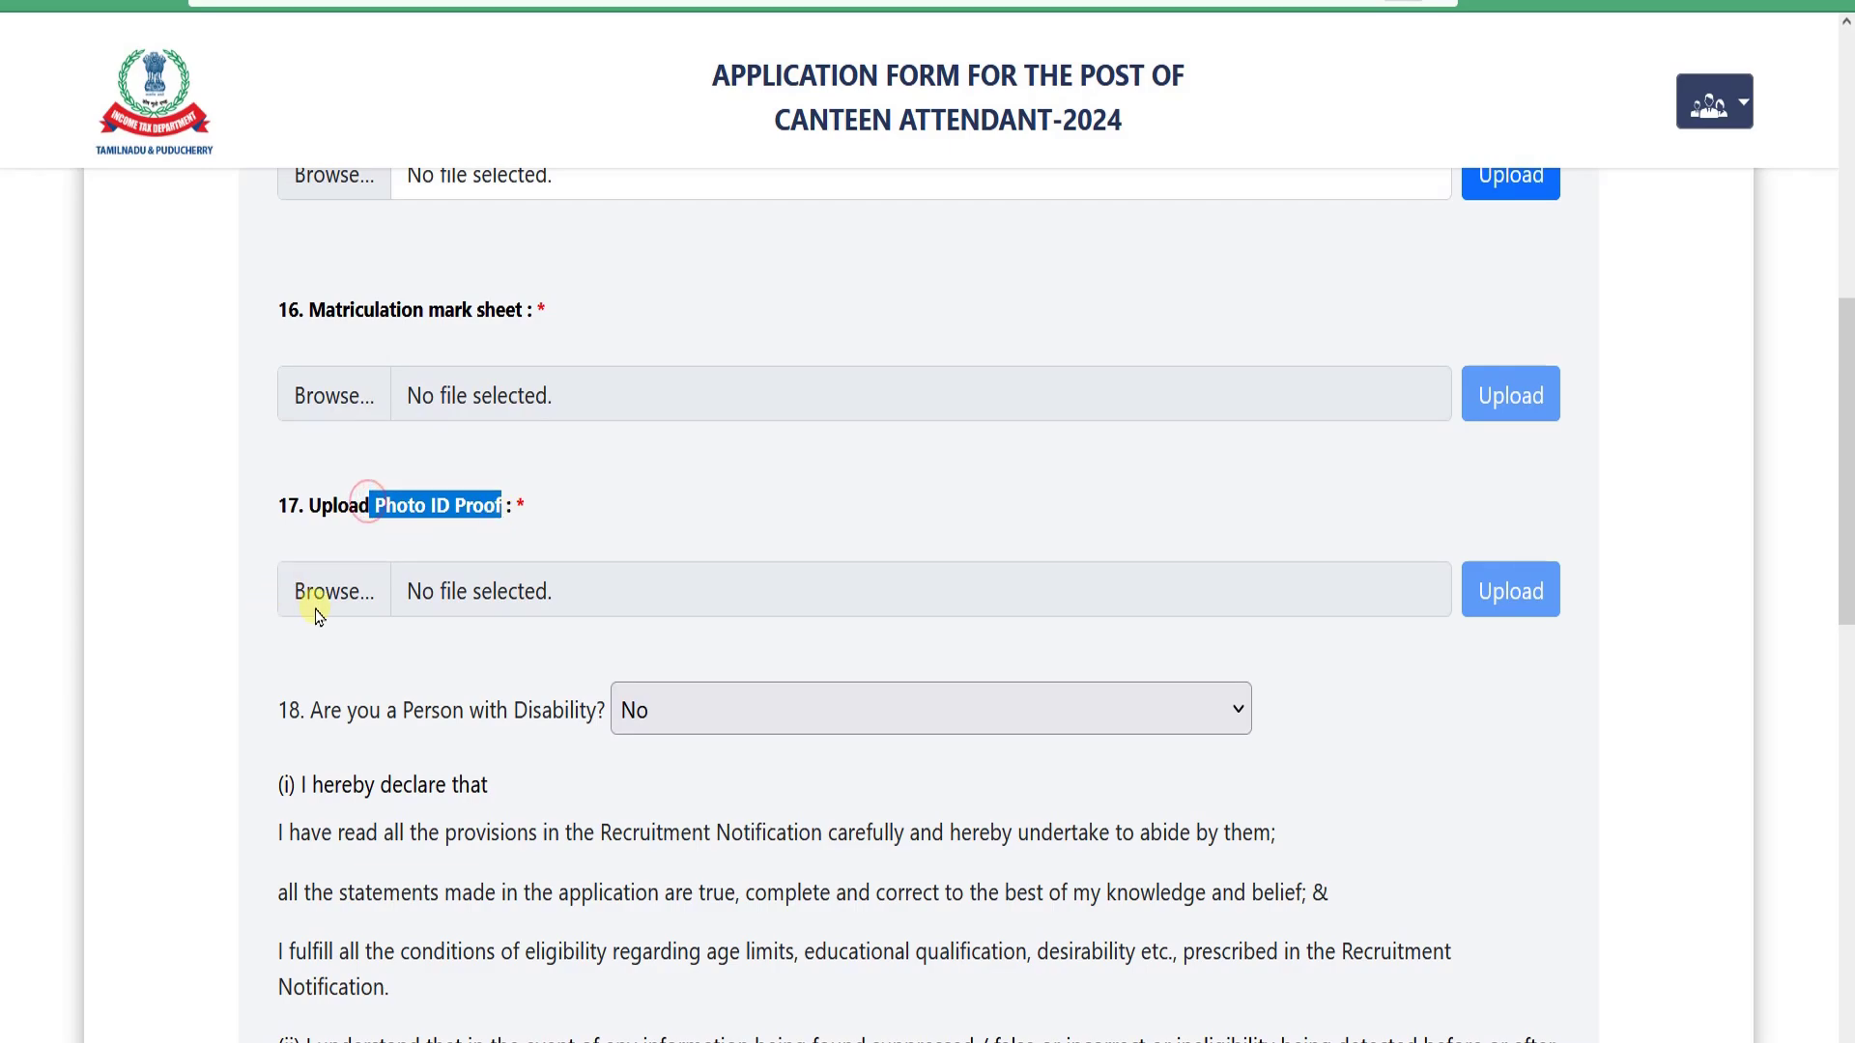
left_click(356, 602)
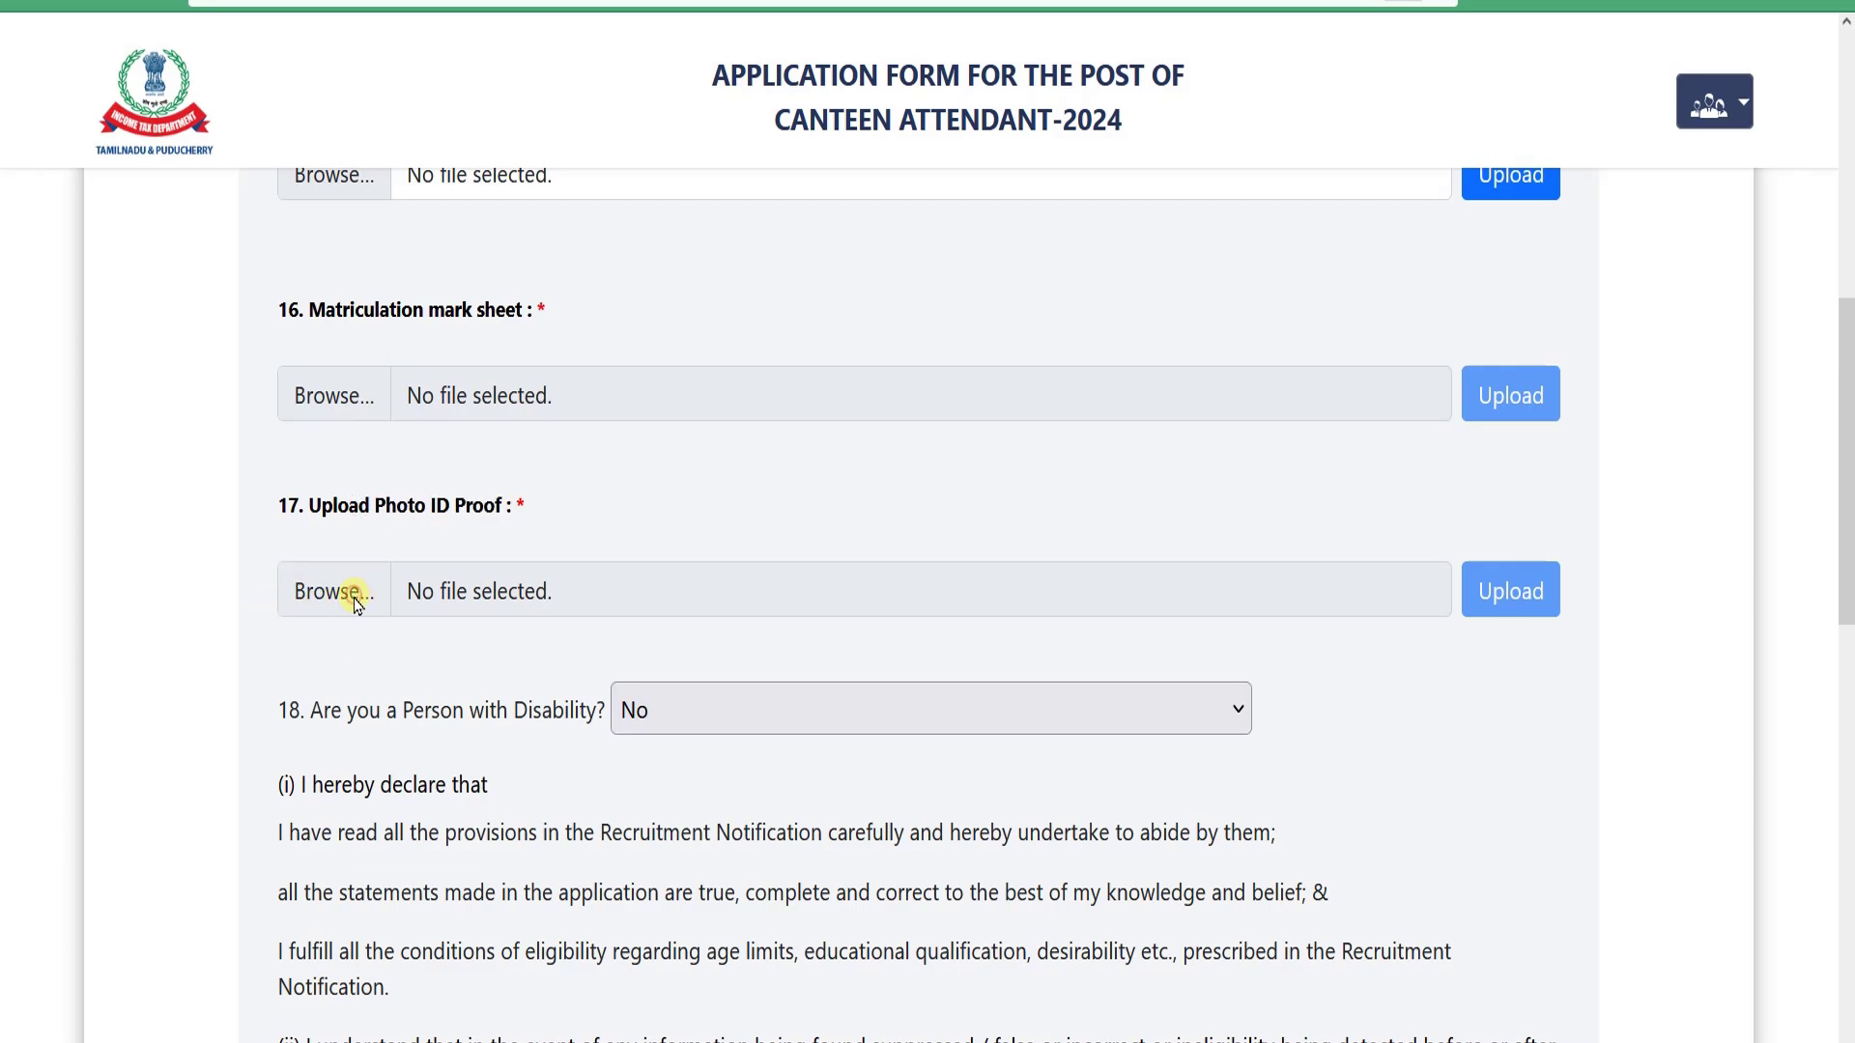
scroll(415, 583, "up", 3)
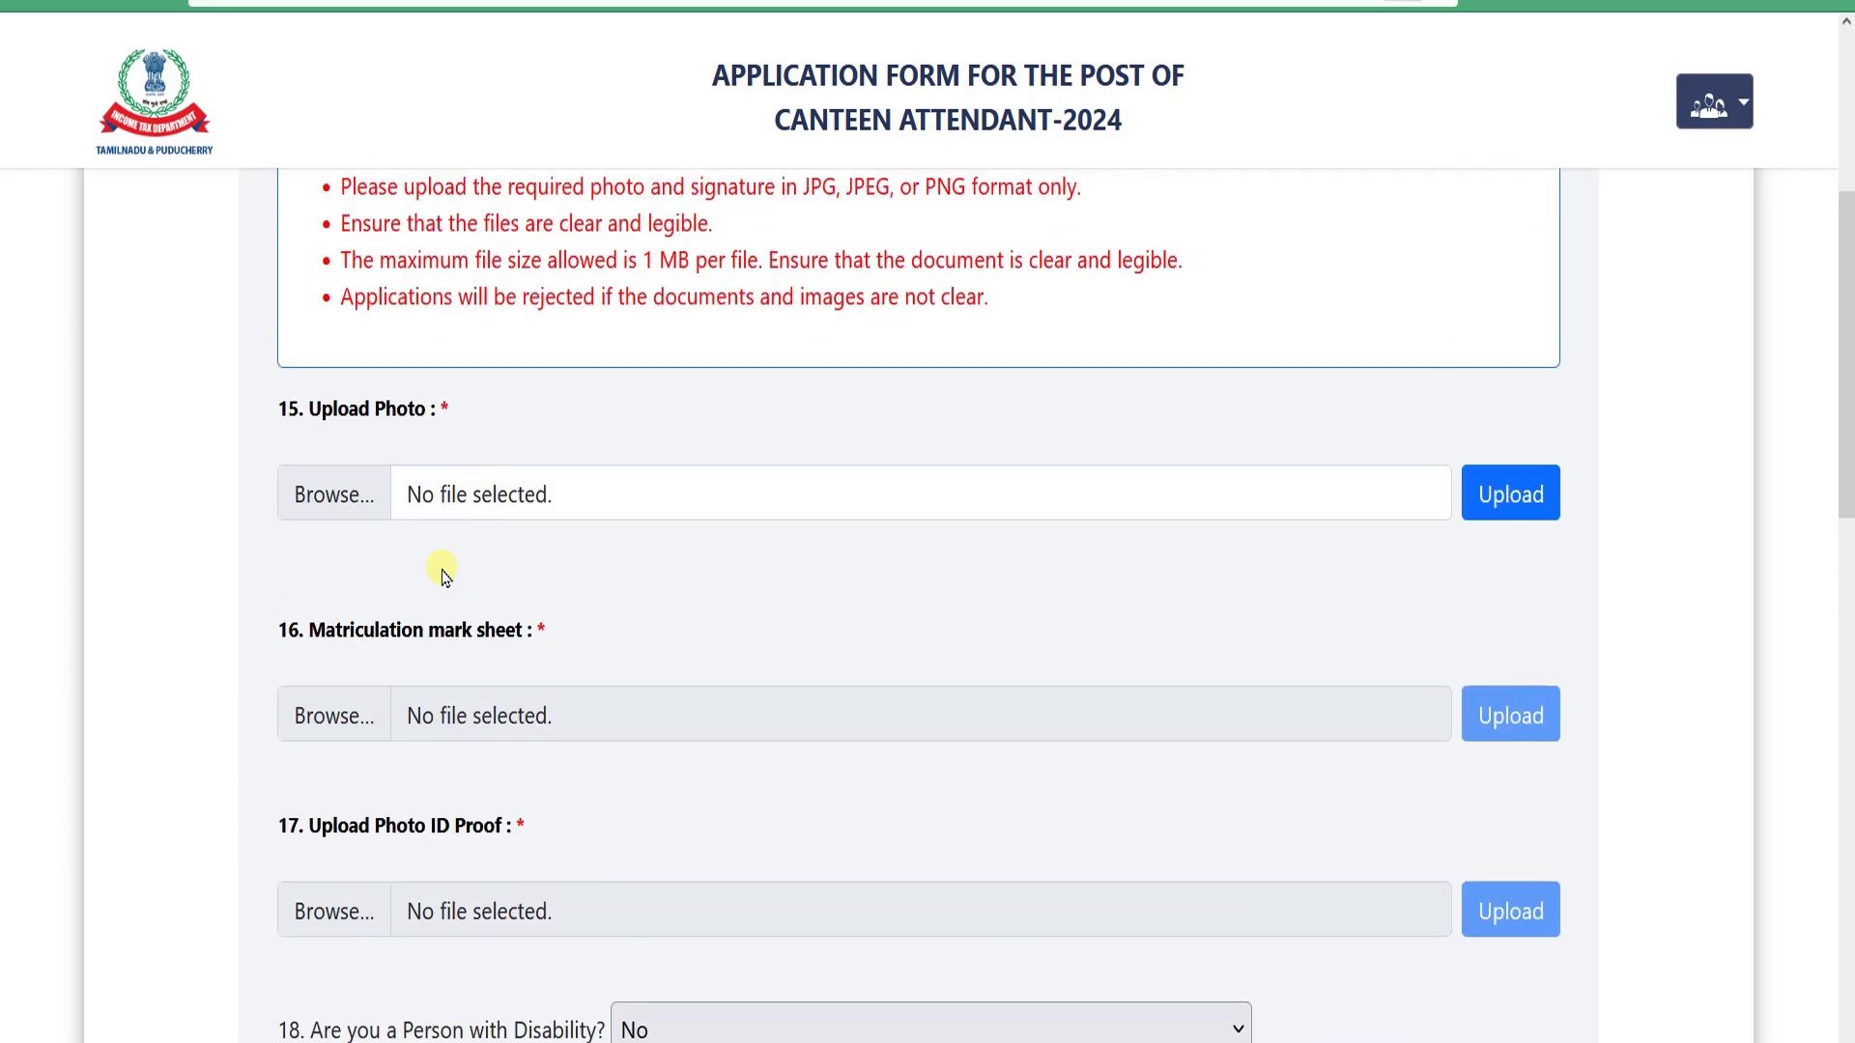
scroll(444, 577, "down", 5)
scroll(611, 586, "down", 3)
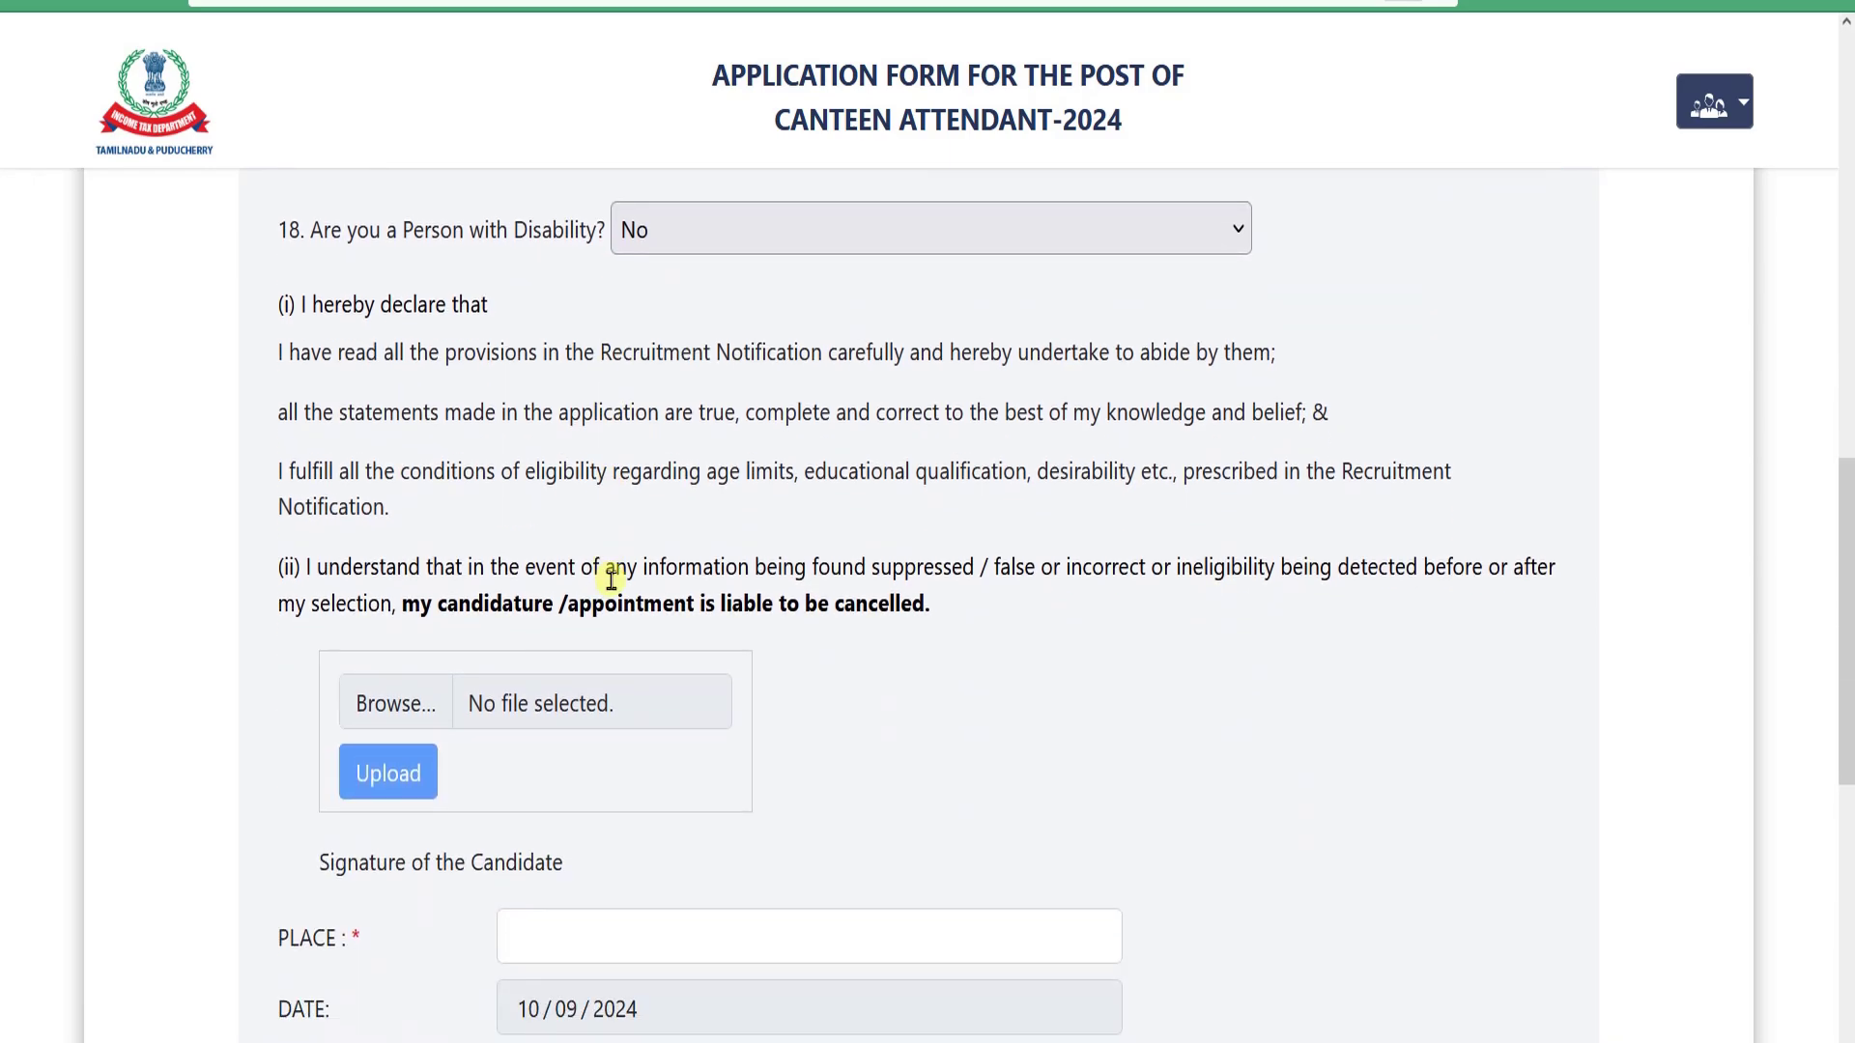
scroll(810, 631, "down", 3)
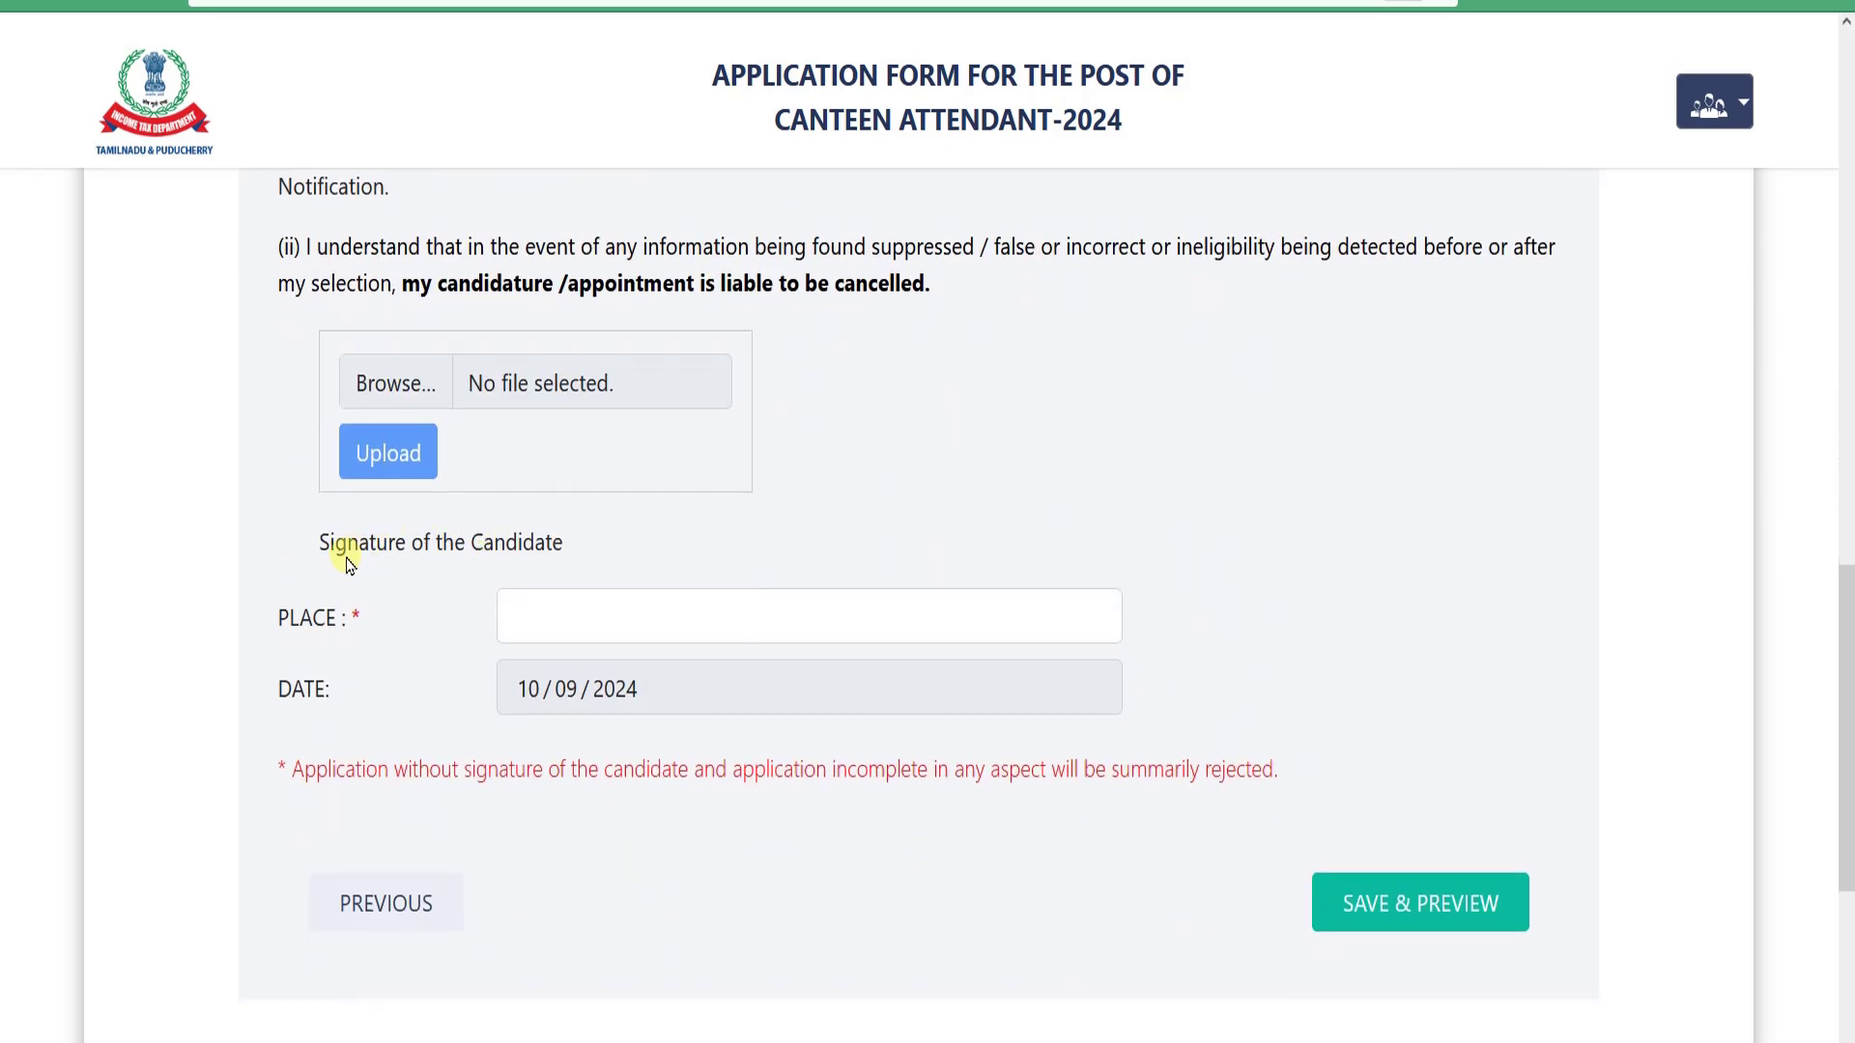
left_click_drag(349, 565, 426, 551)
left_click(608, 627)
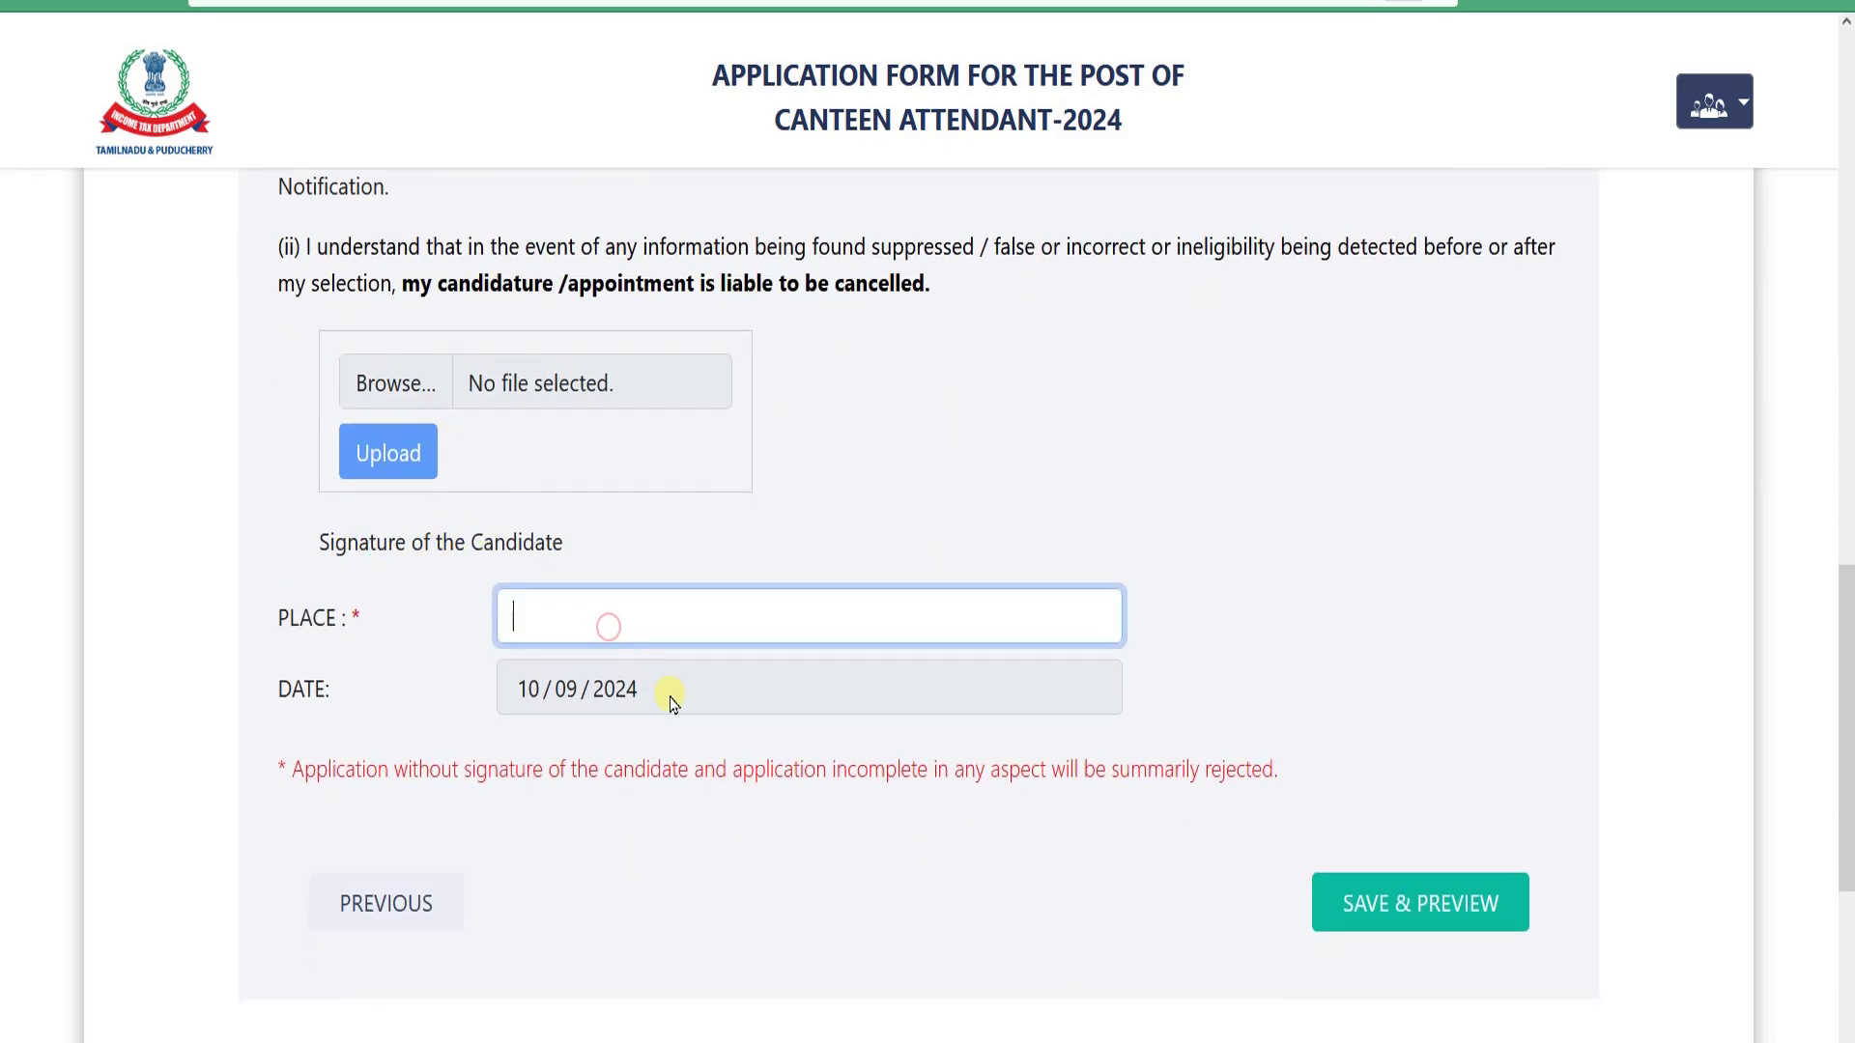
- Attempt Save & Preview and review the Step 3 instructions
scroll(584, 717, "down", 2)
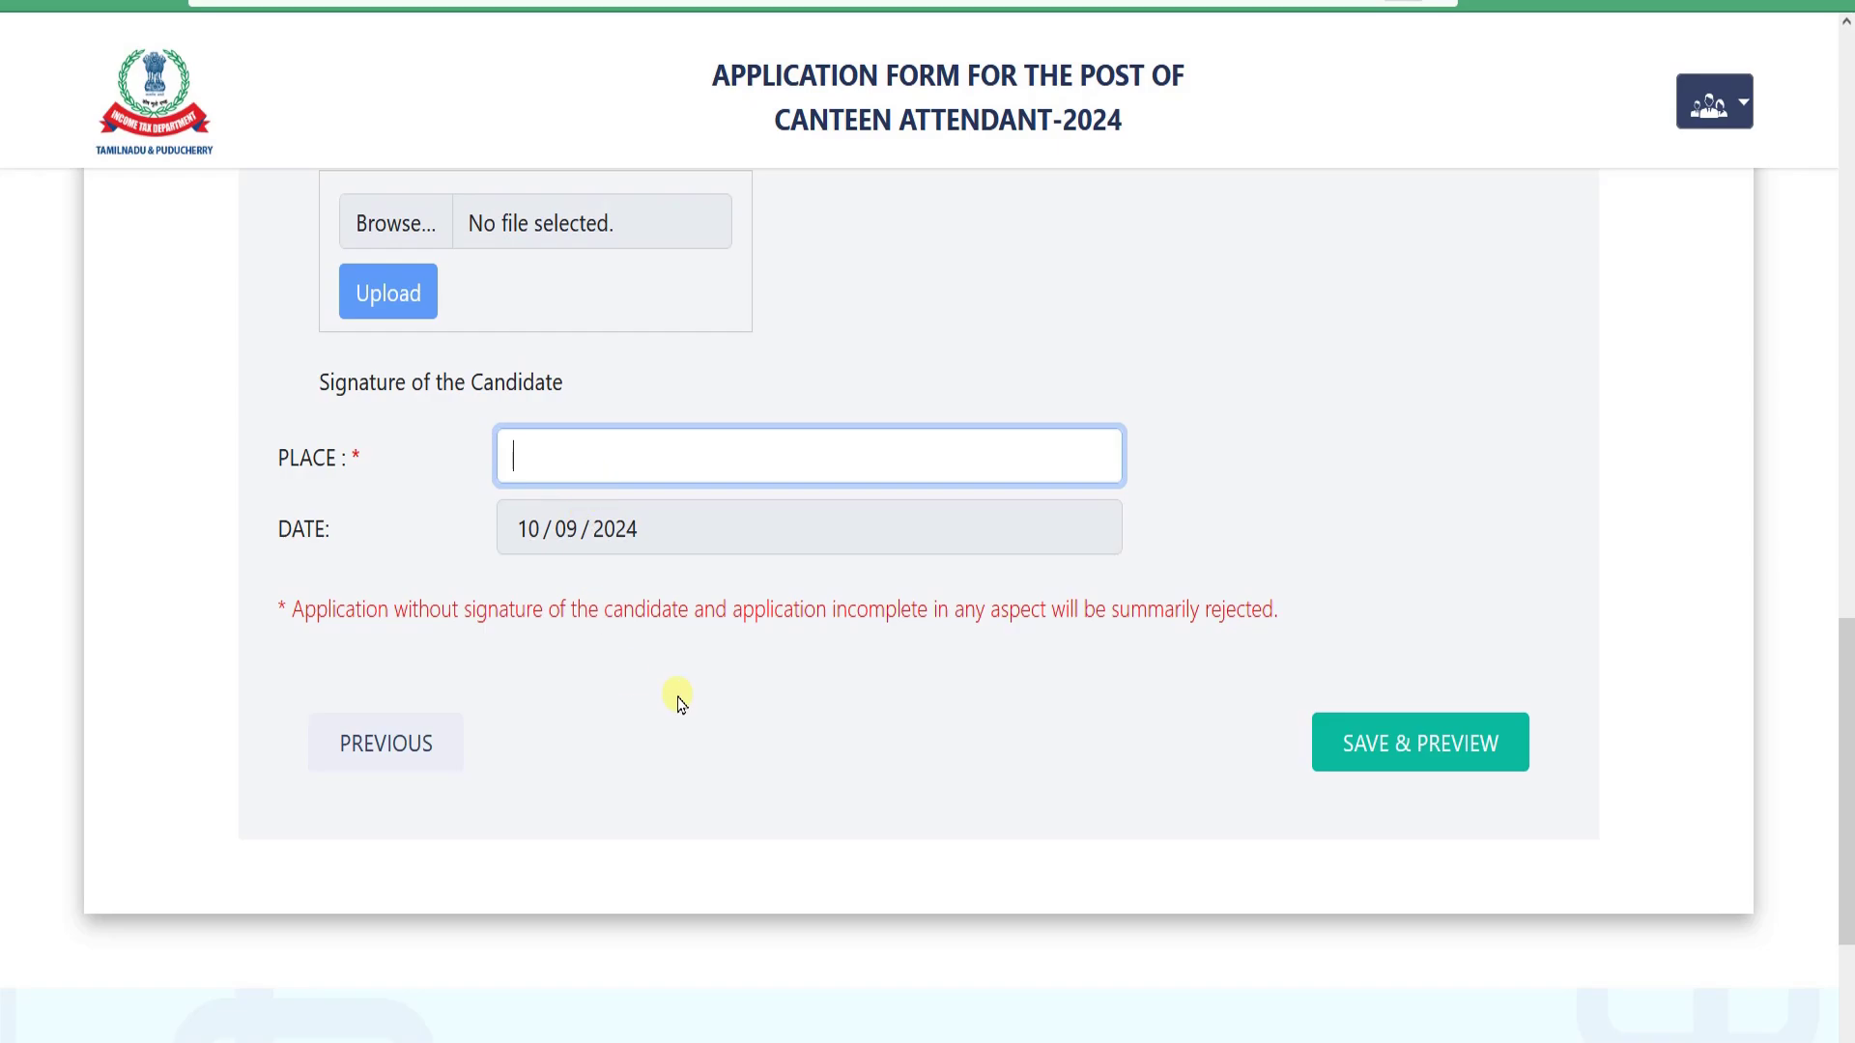
left_click(1395, 770)
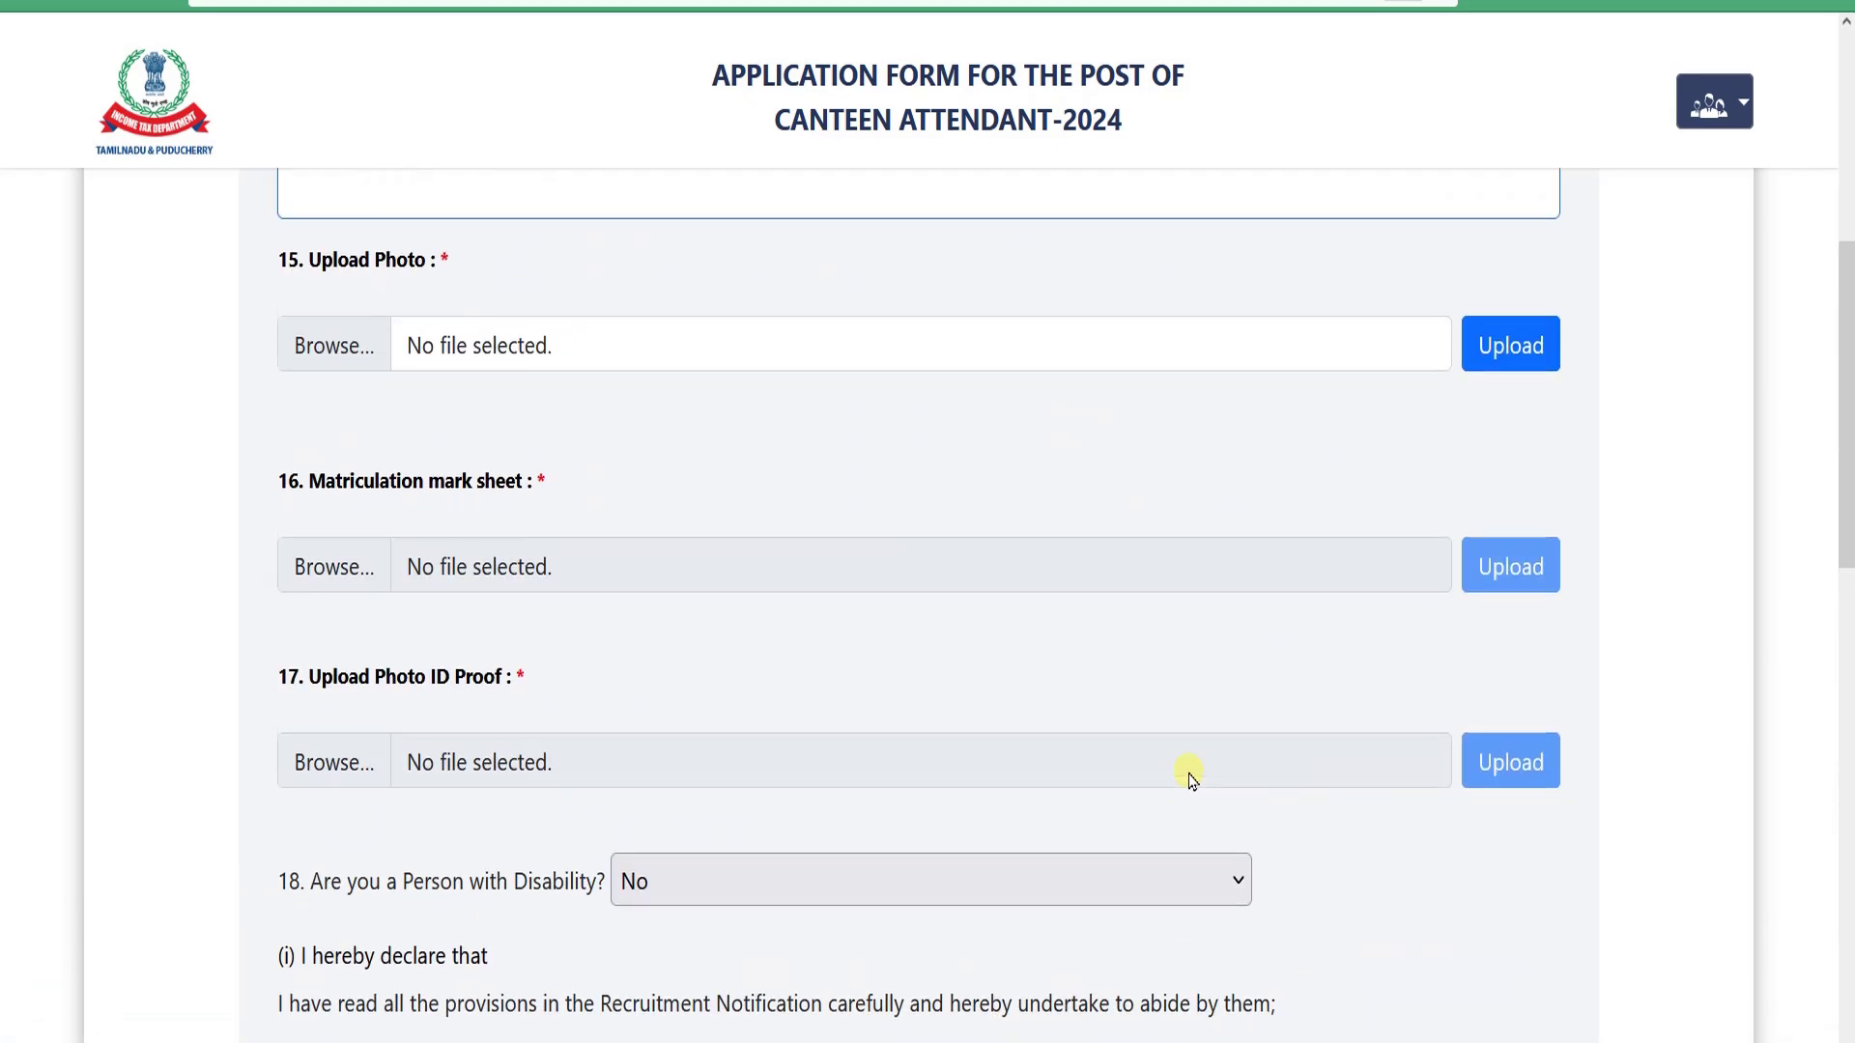
scroll(1190, 778, "up", 5)
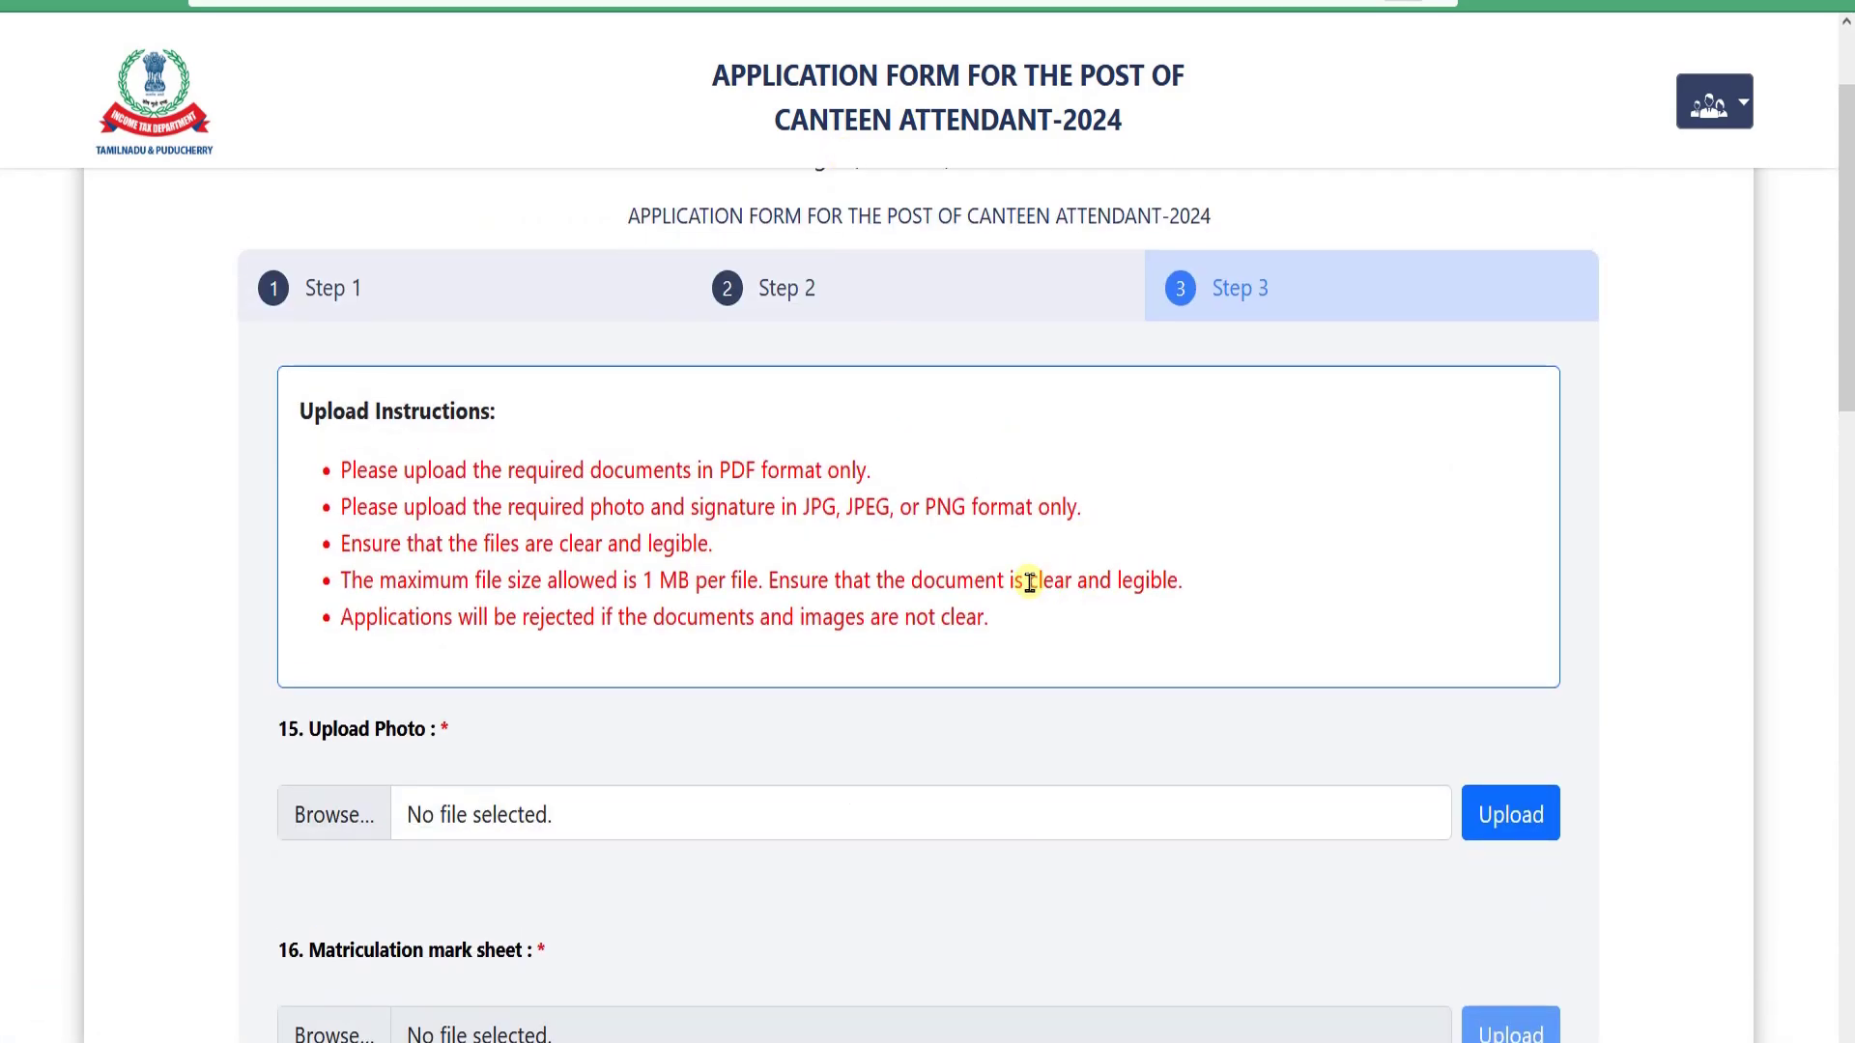
scroll(1029, 582, "down", 7)
scroll(1053, 601, "down", 10)
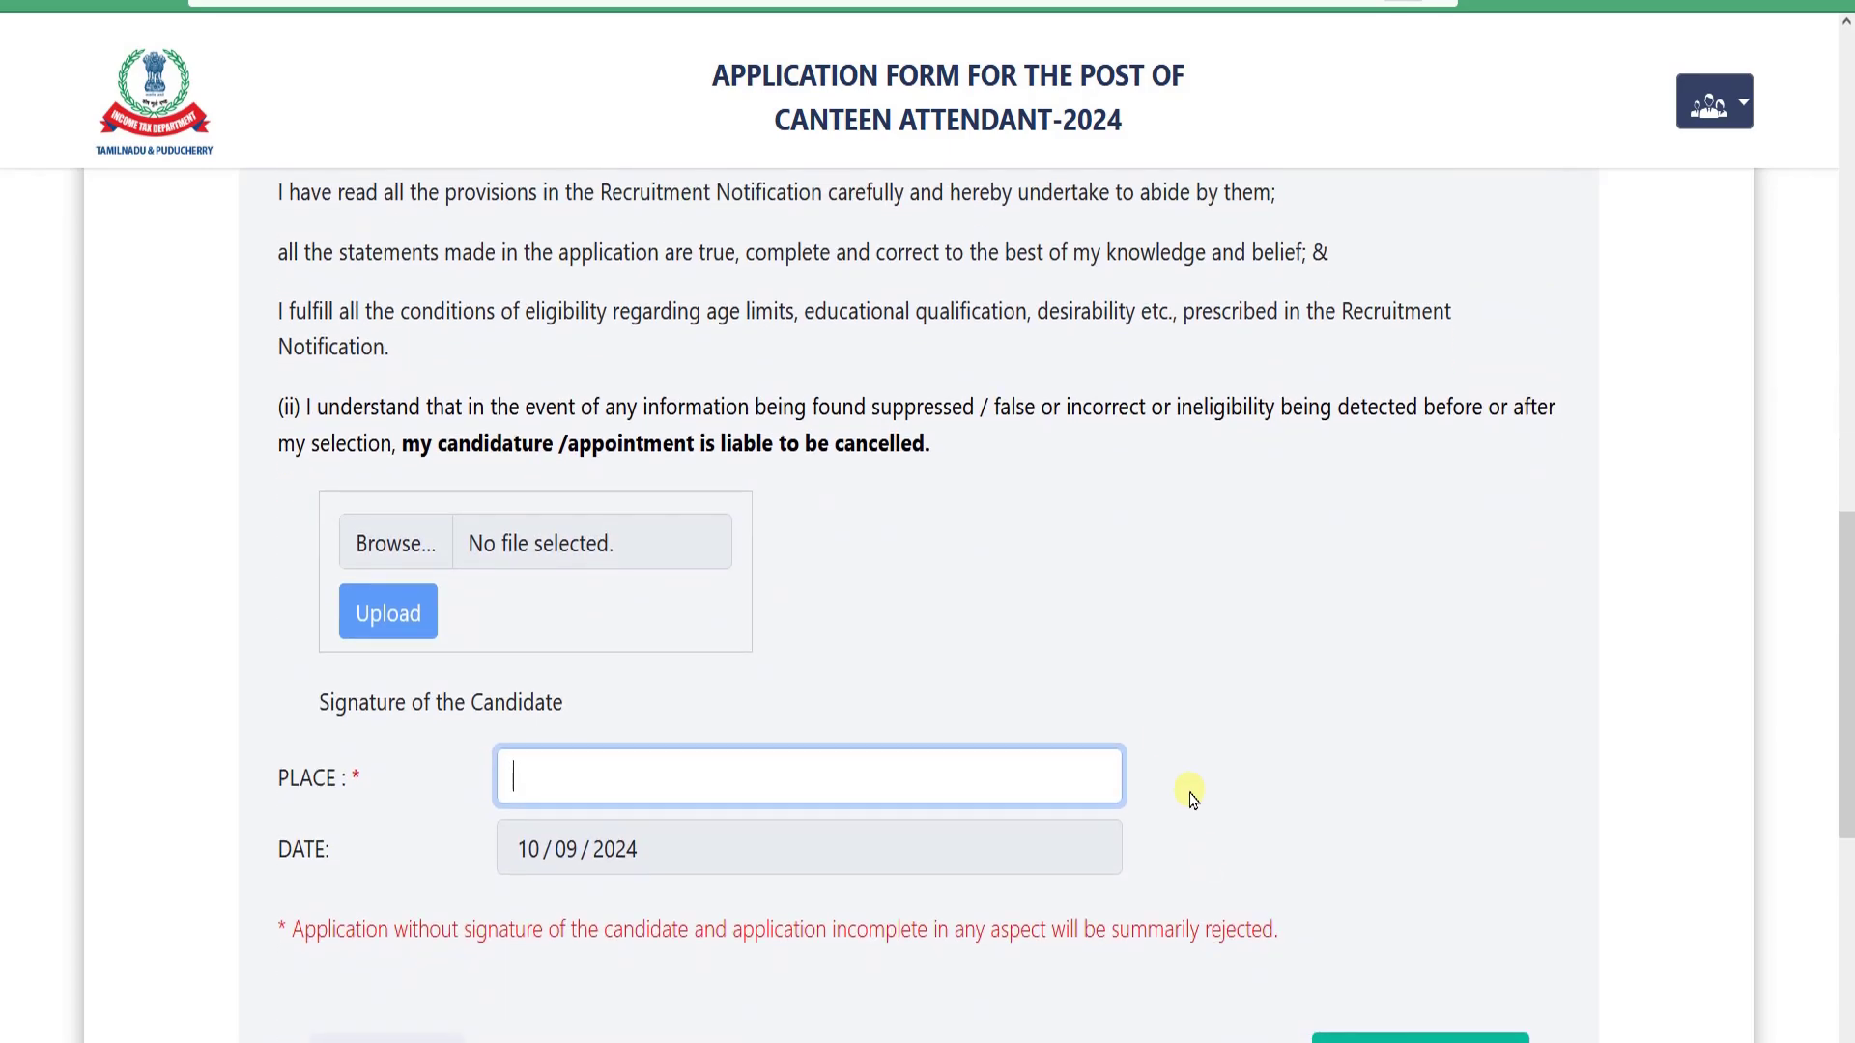
scroll(803, 675, "up", 9)
scroll(940, 694, "up", 8)
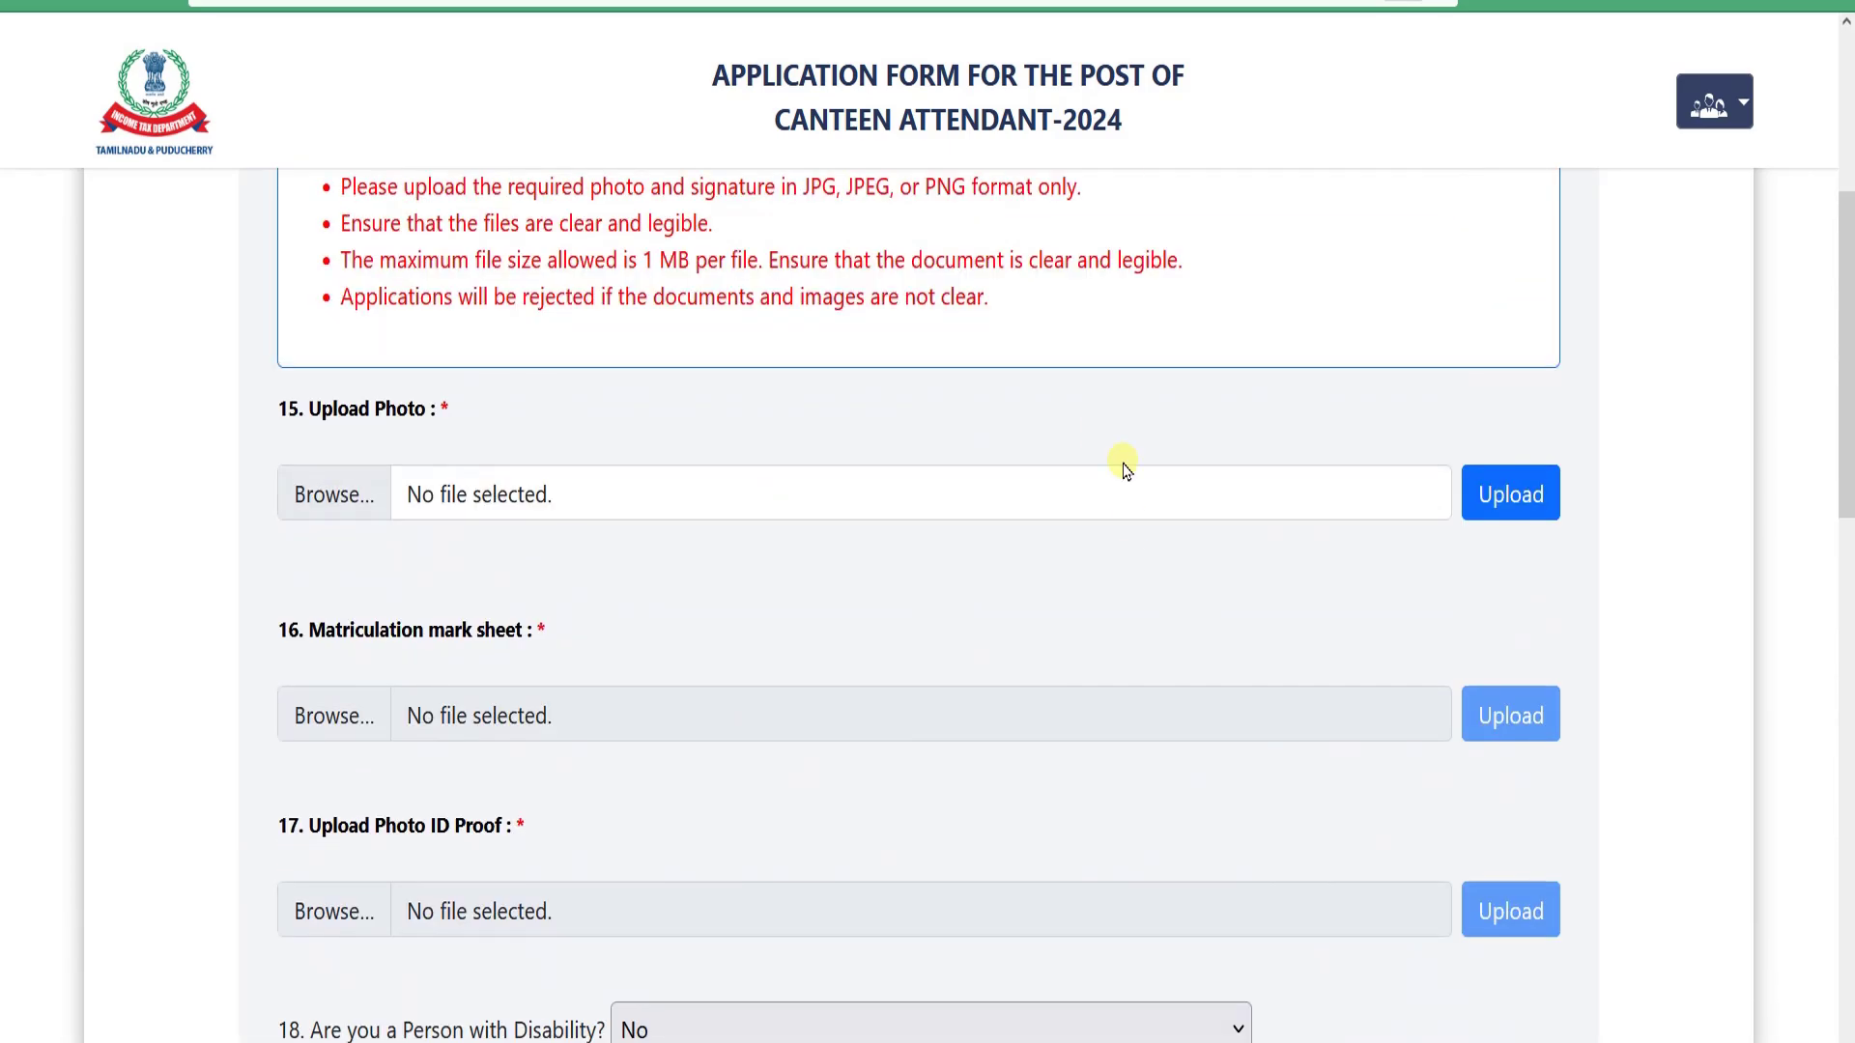
scroll(910, 597, "down", 2)
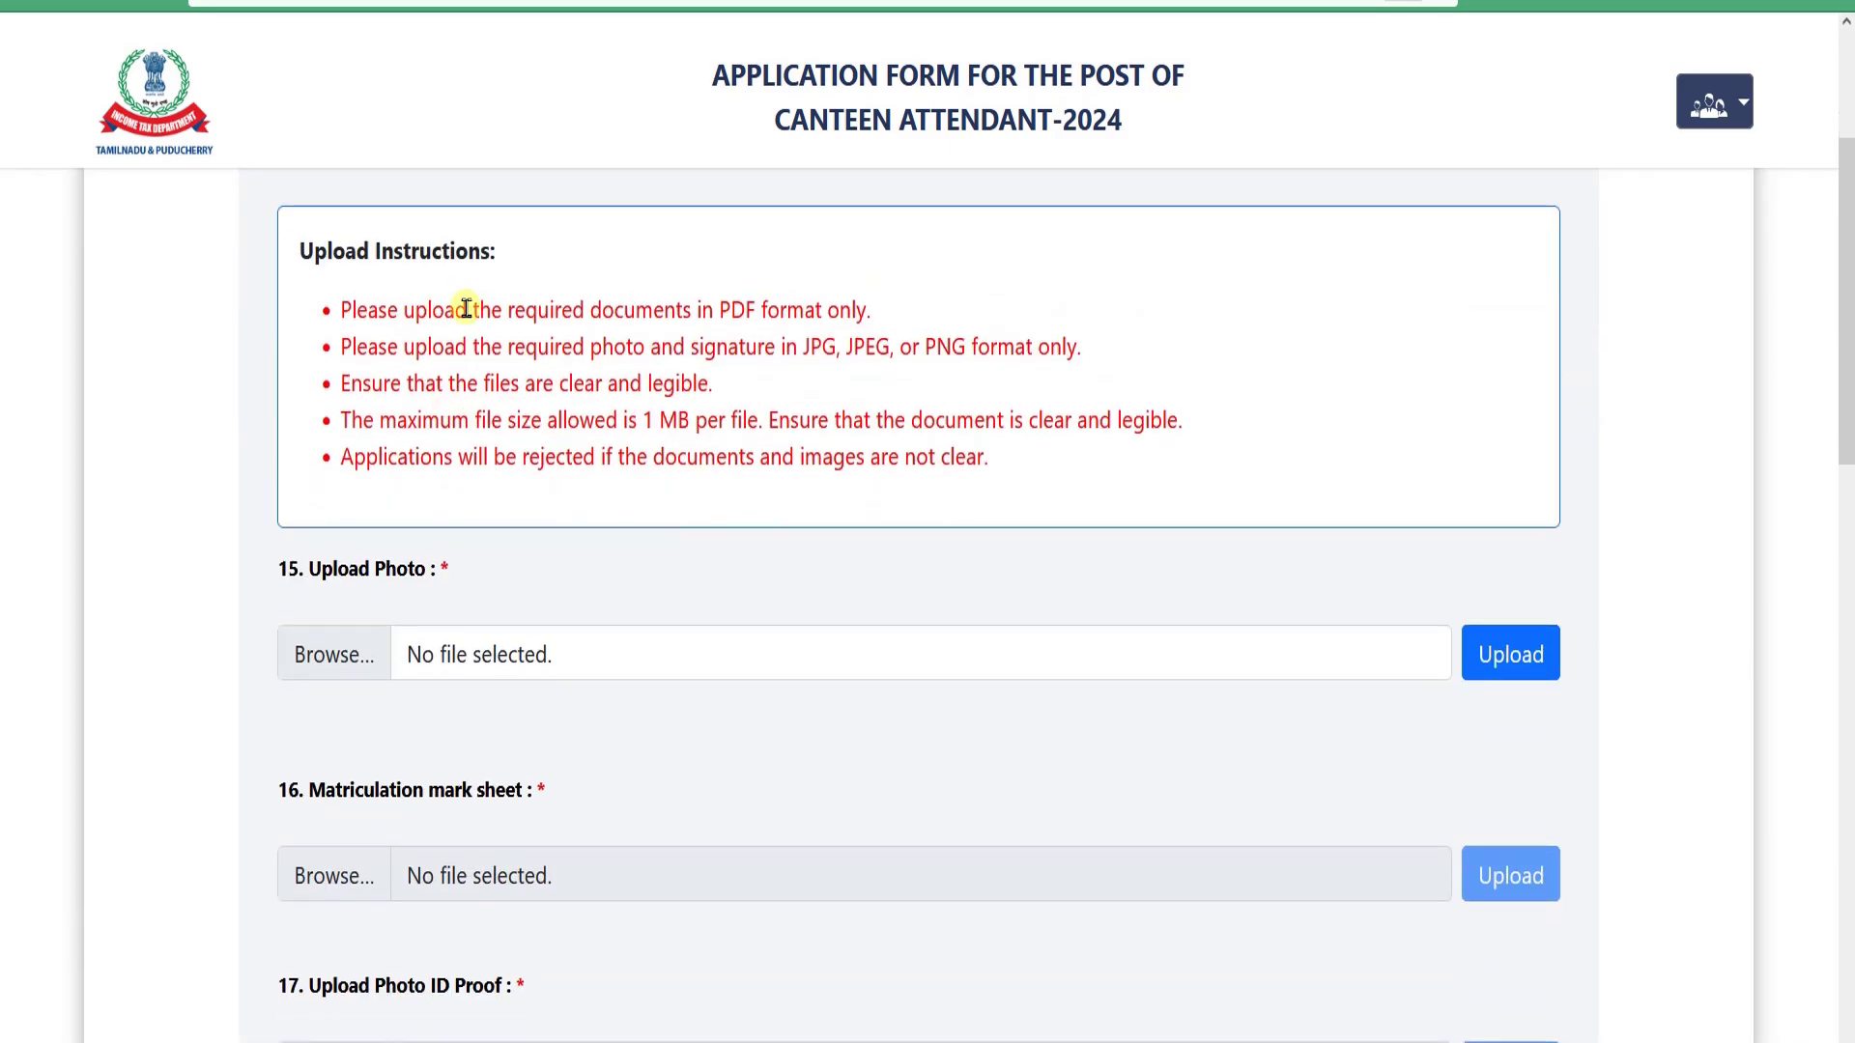
left_click_drag(410, 354, 733, 441)
left_click(733, 440)
- Check the photo and signature format instruction, then return to Step 2 with PREVIOUS
scroll(763, 464, "down", 5)
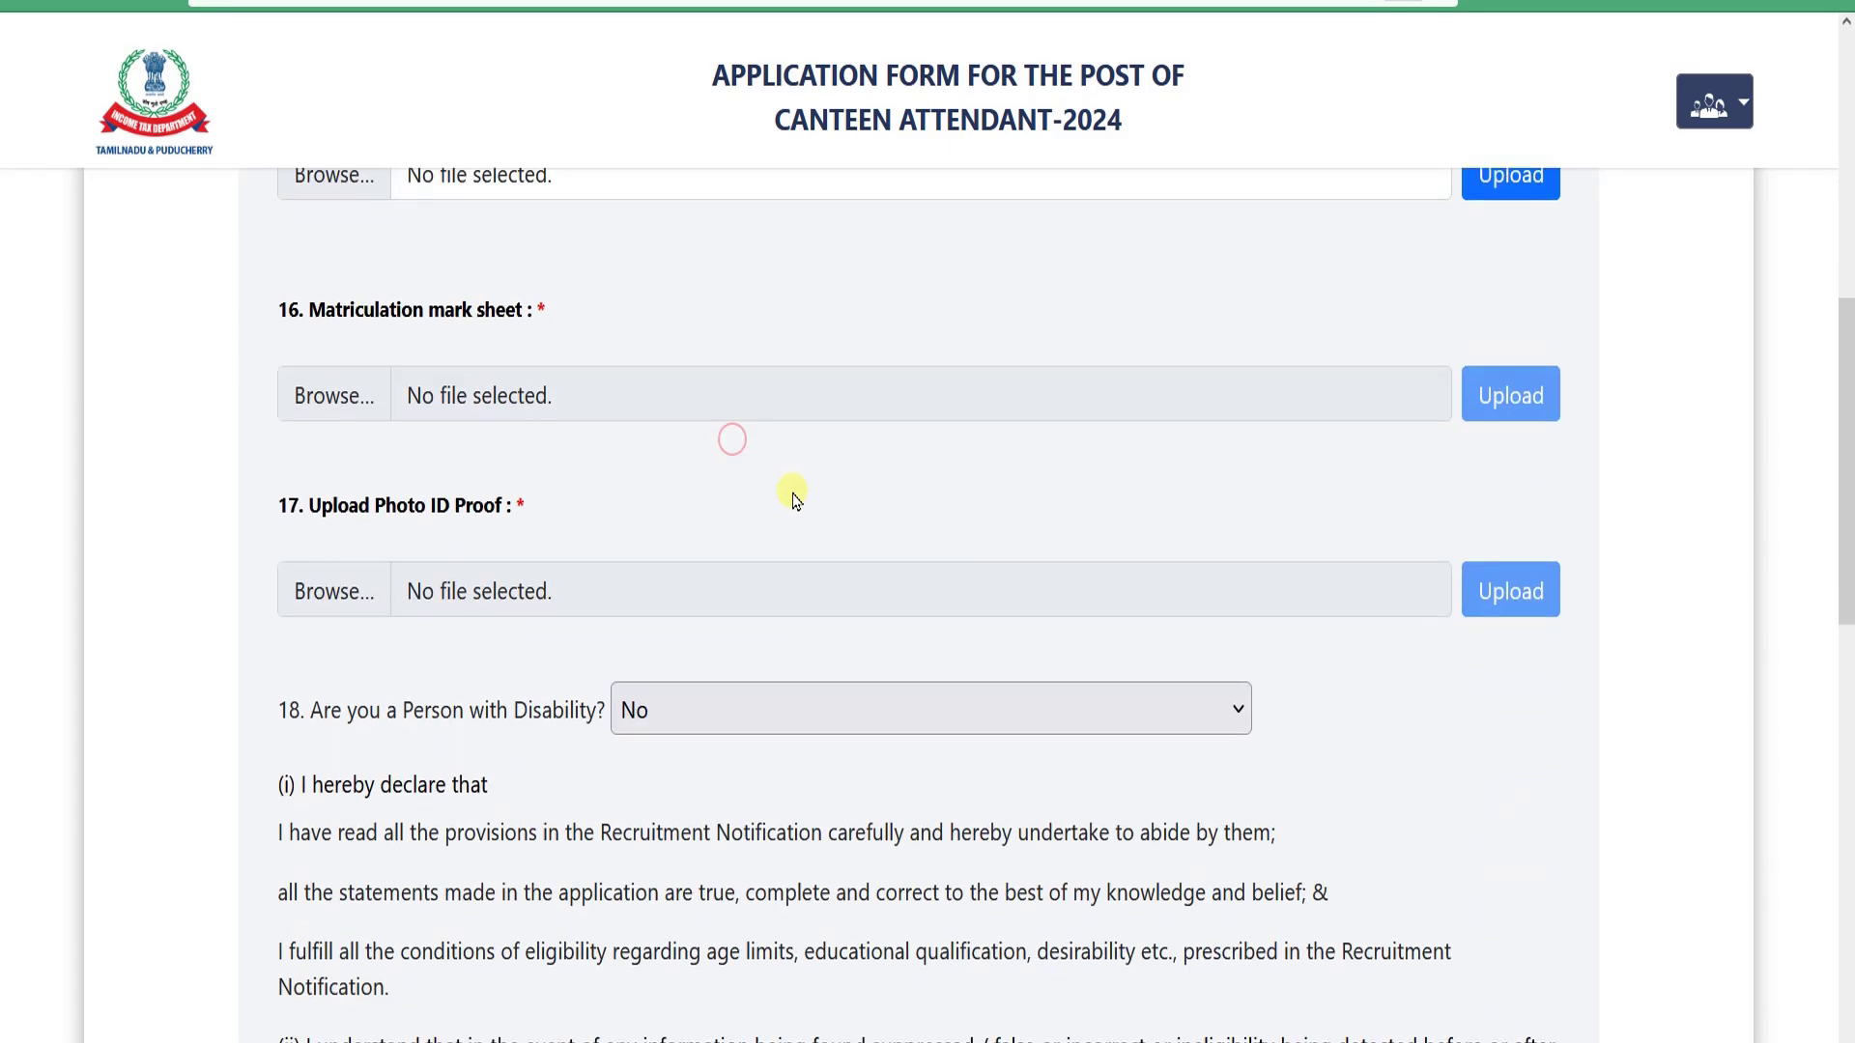
scroll(676, 517, "down", 2)
scroll(1193, 645, "down", 8)
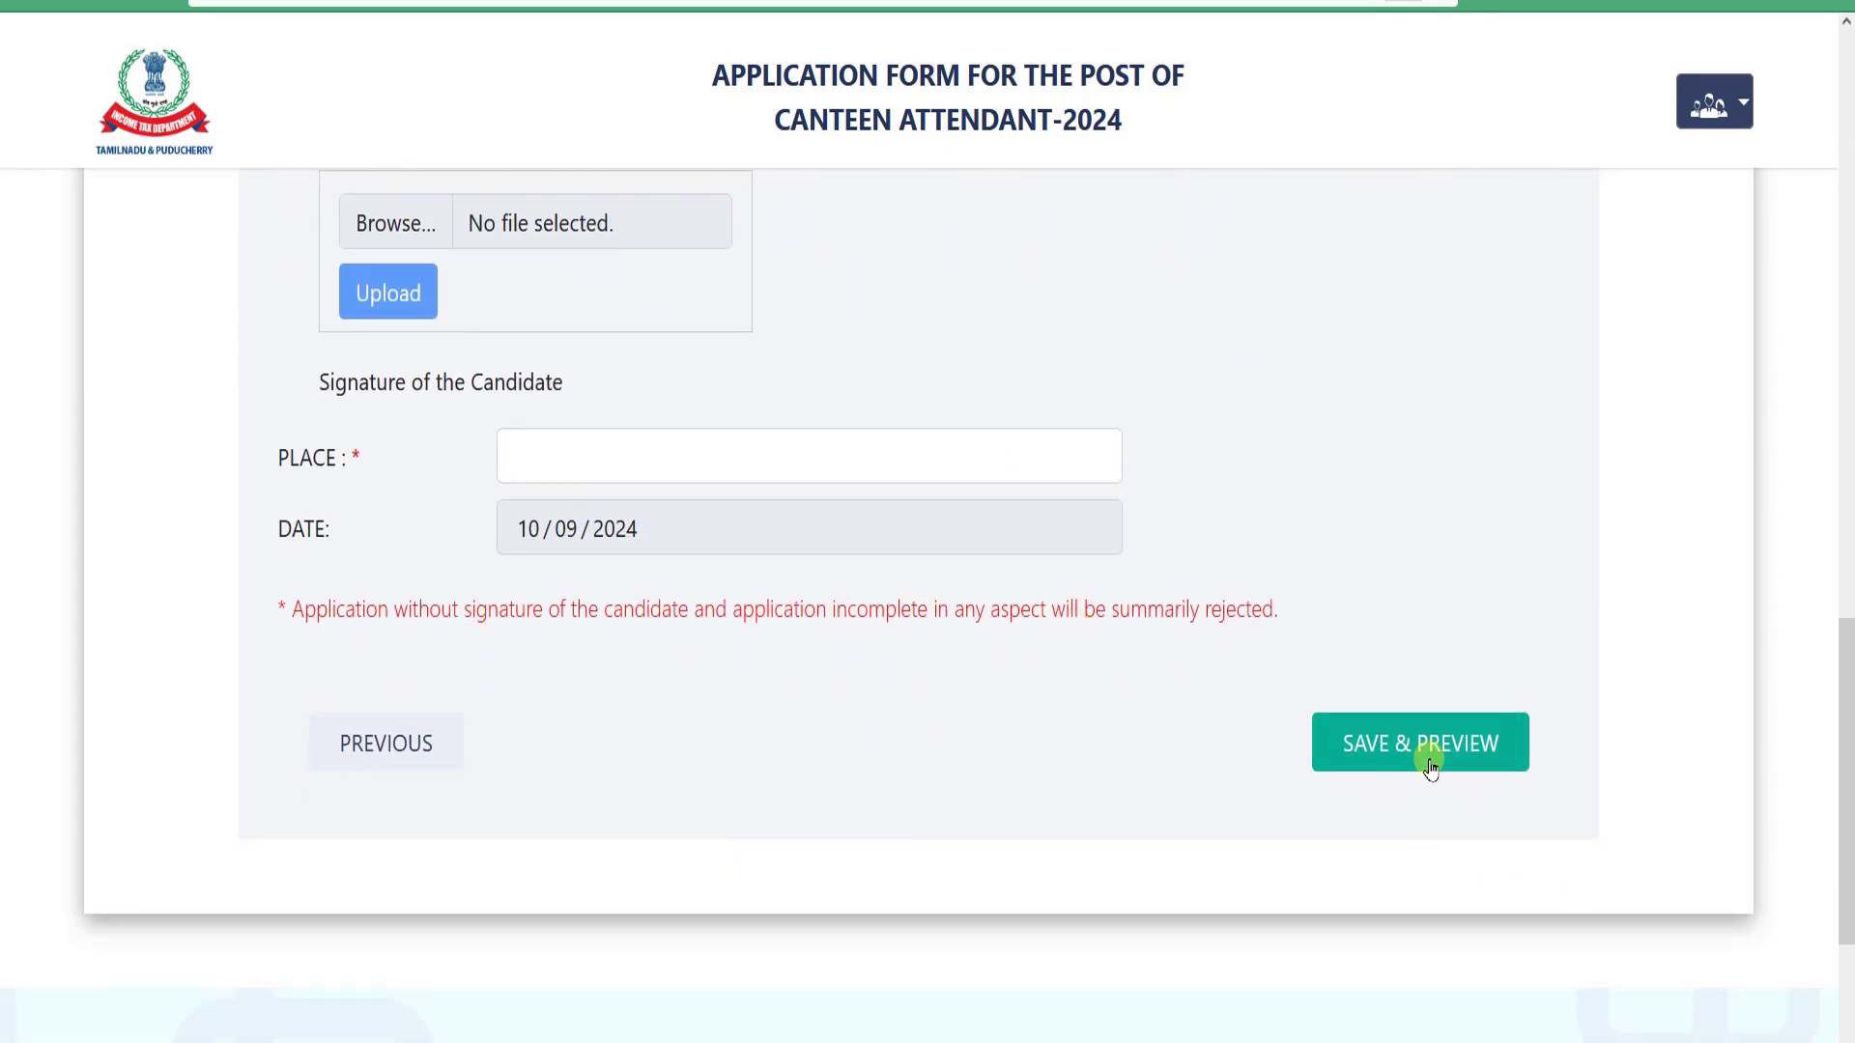
scroll(1366, 766, "up", 5)
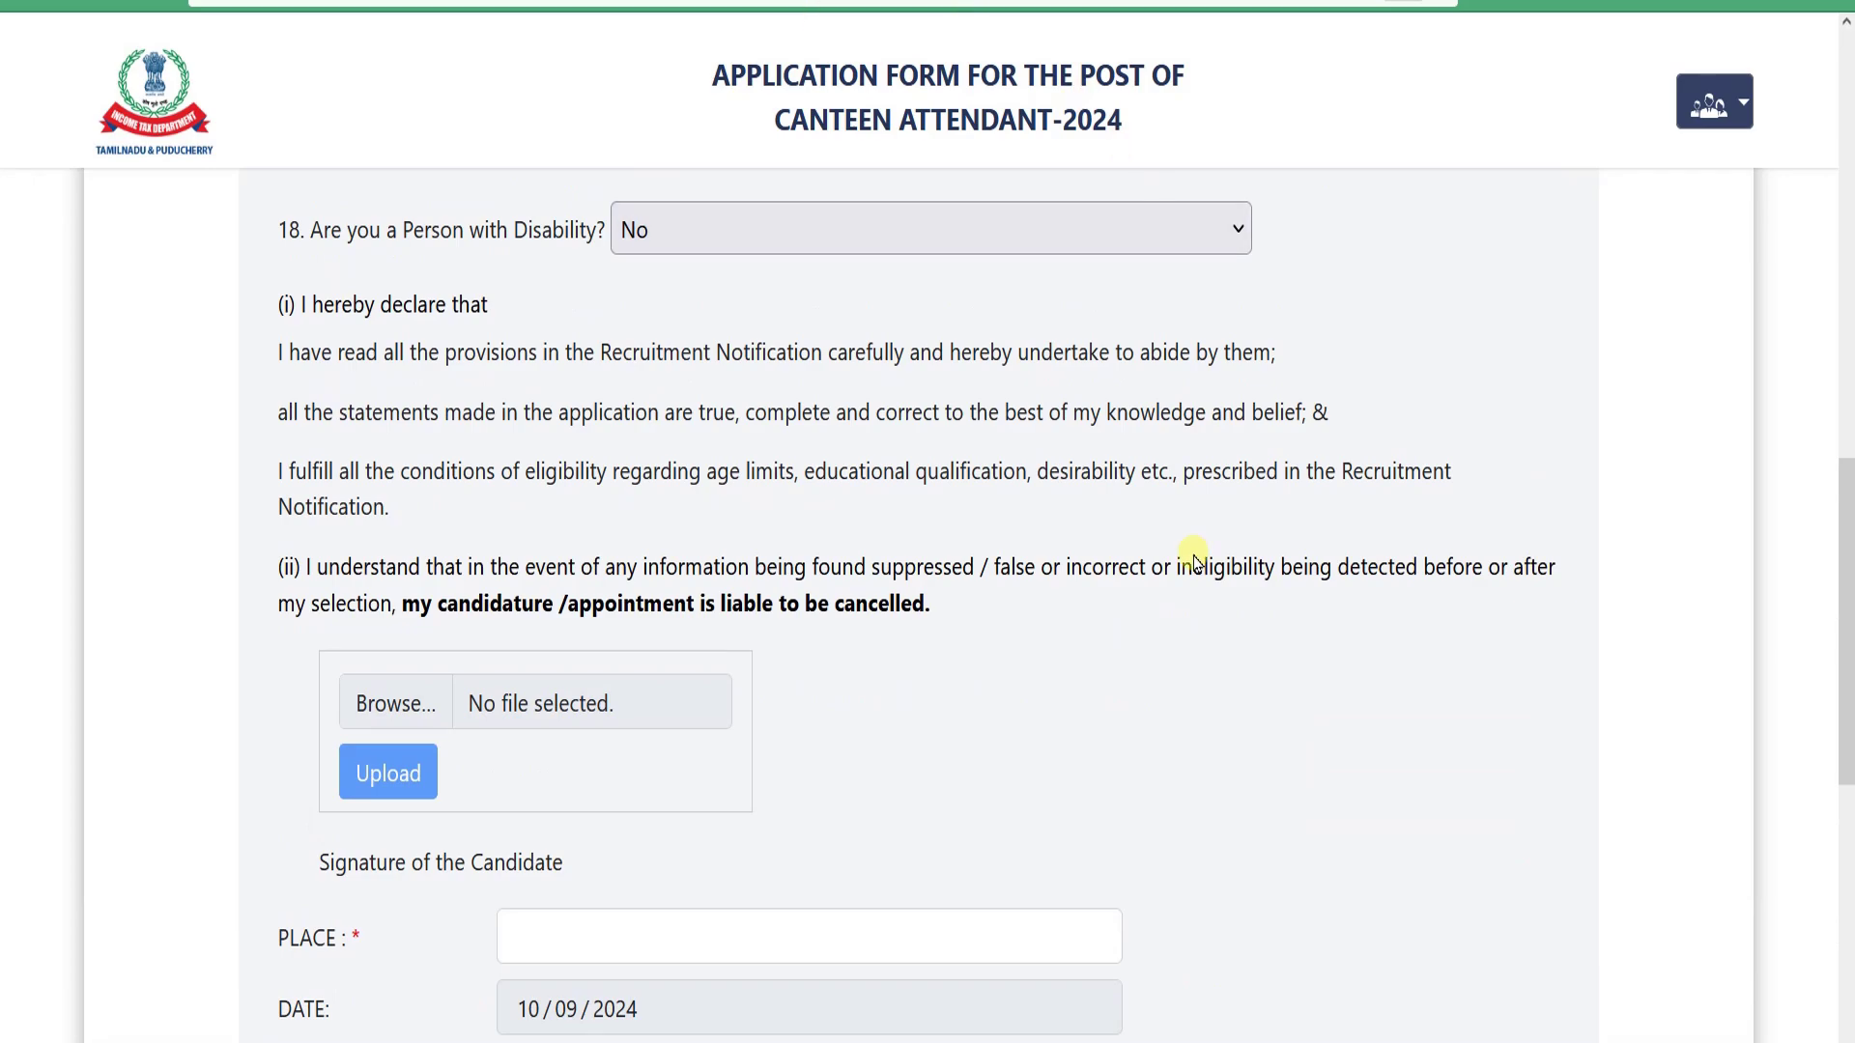
scroll(737, 571, "down", 8)
scroll(1011, 463, "up", 12)
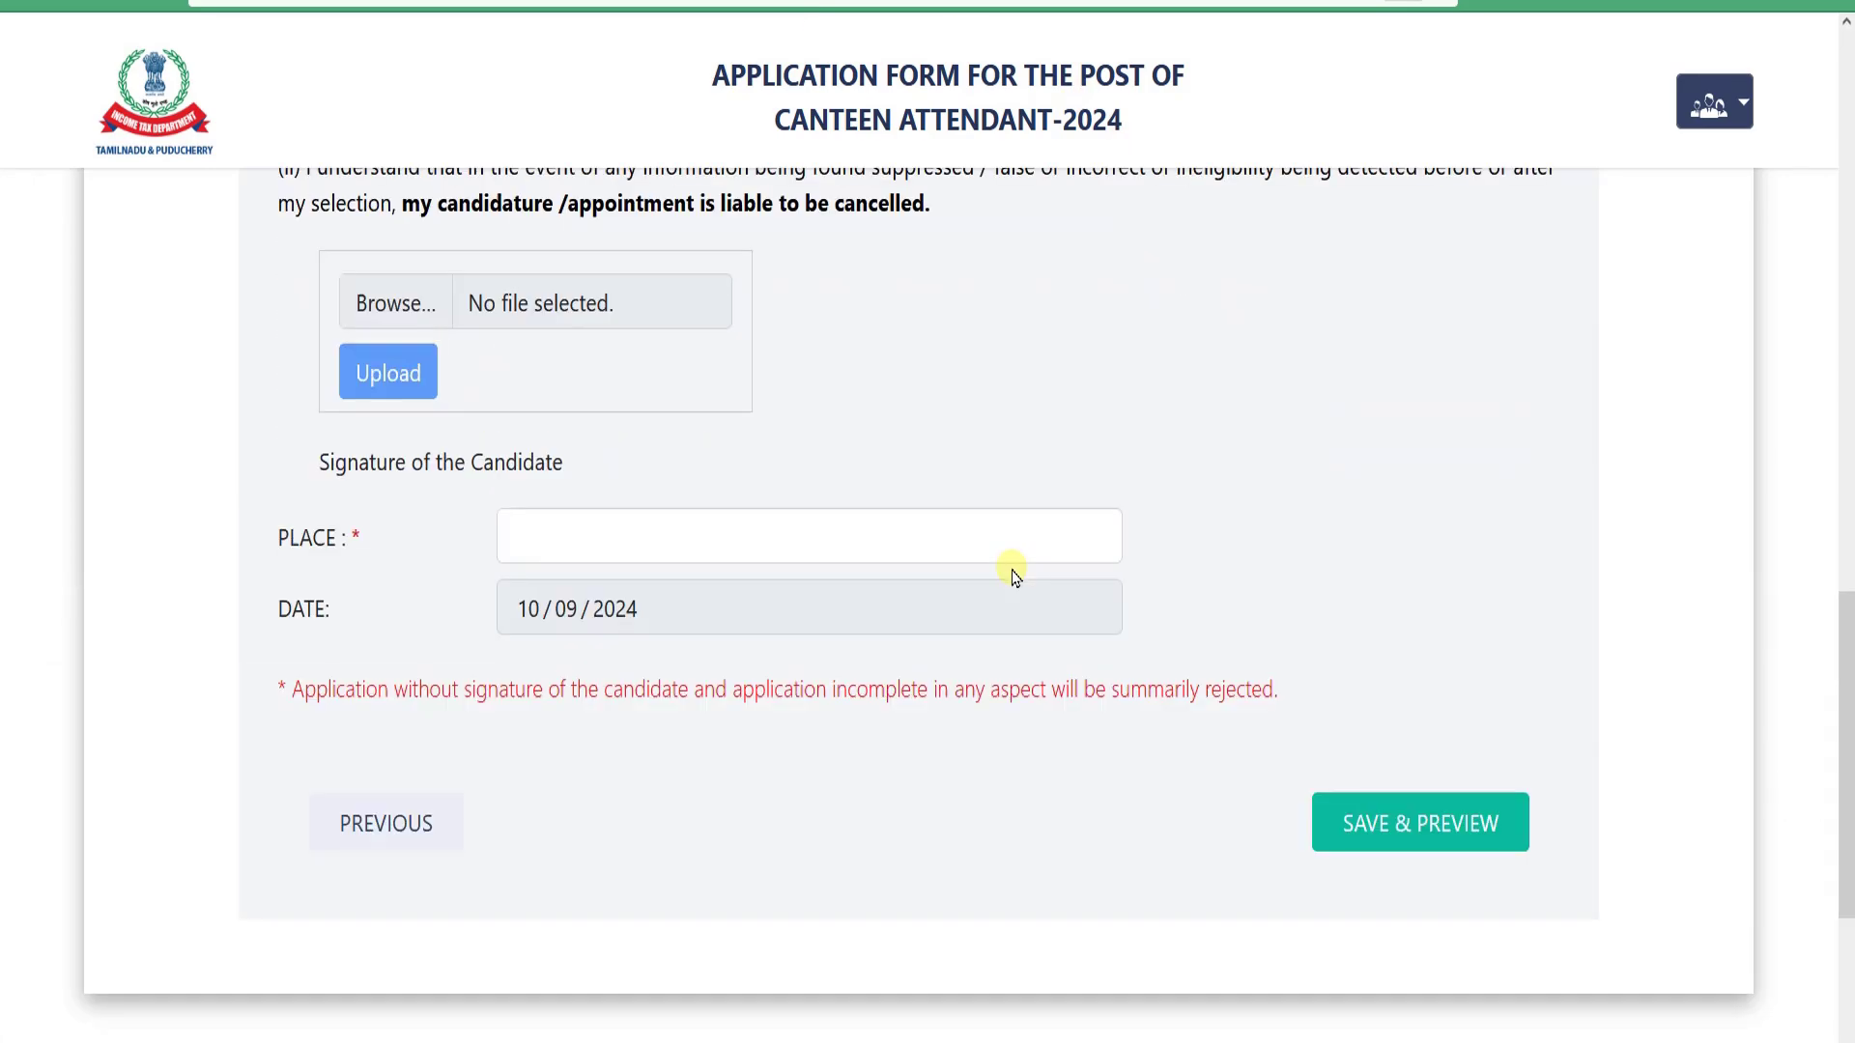
scroll(967, 513, "up", 7)
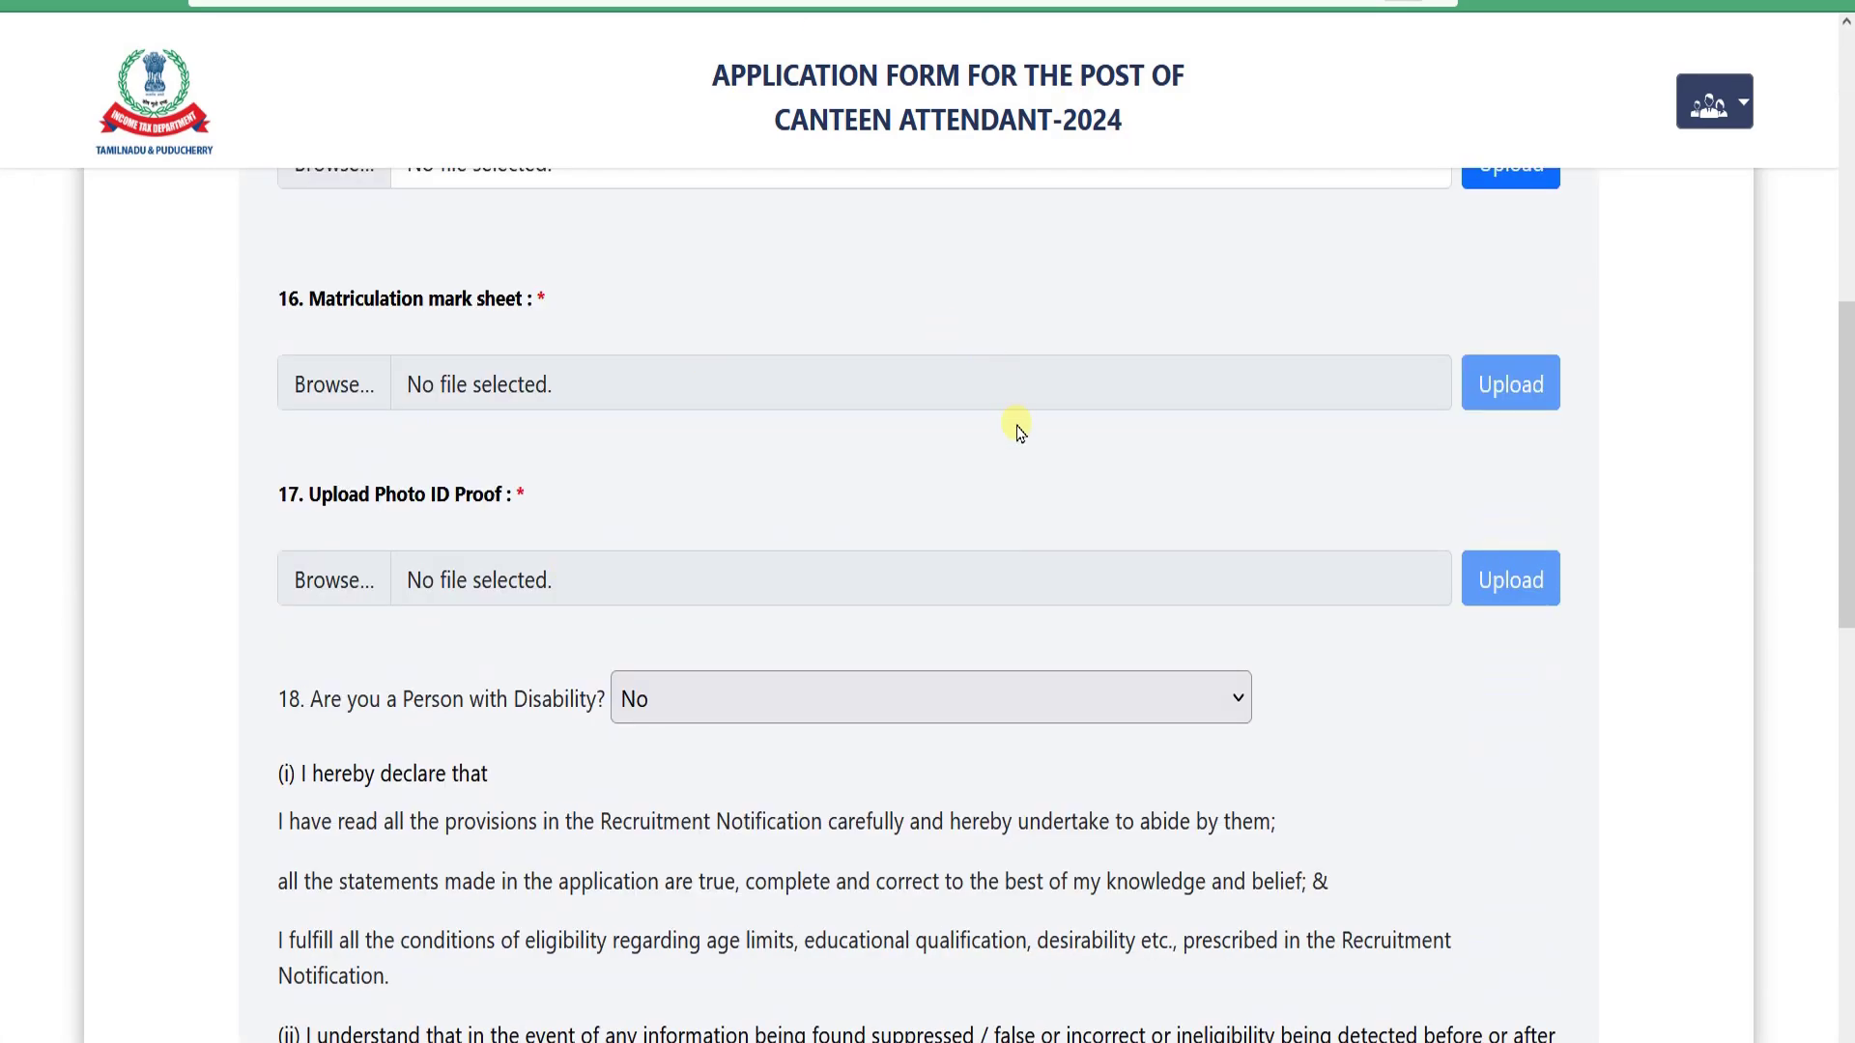
scroll(1023, 470, "up", 8)
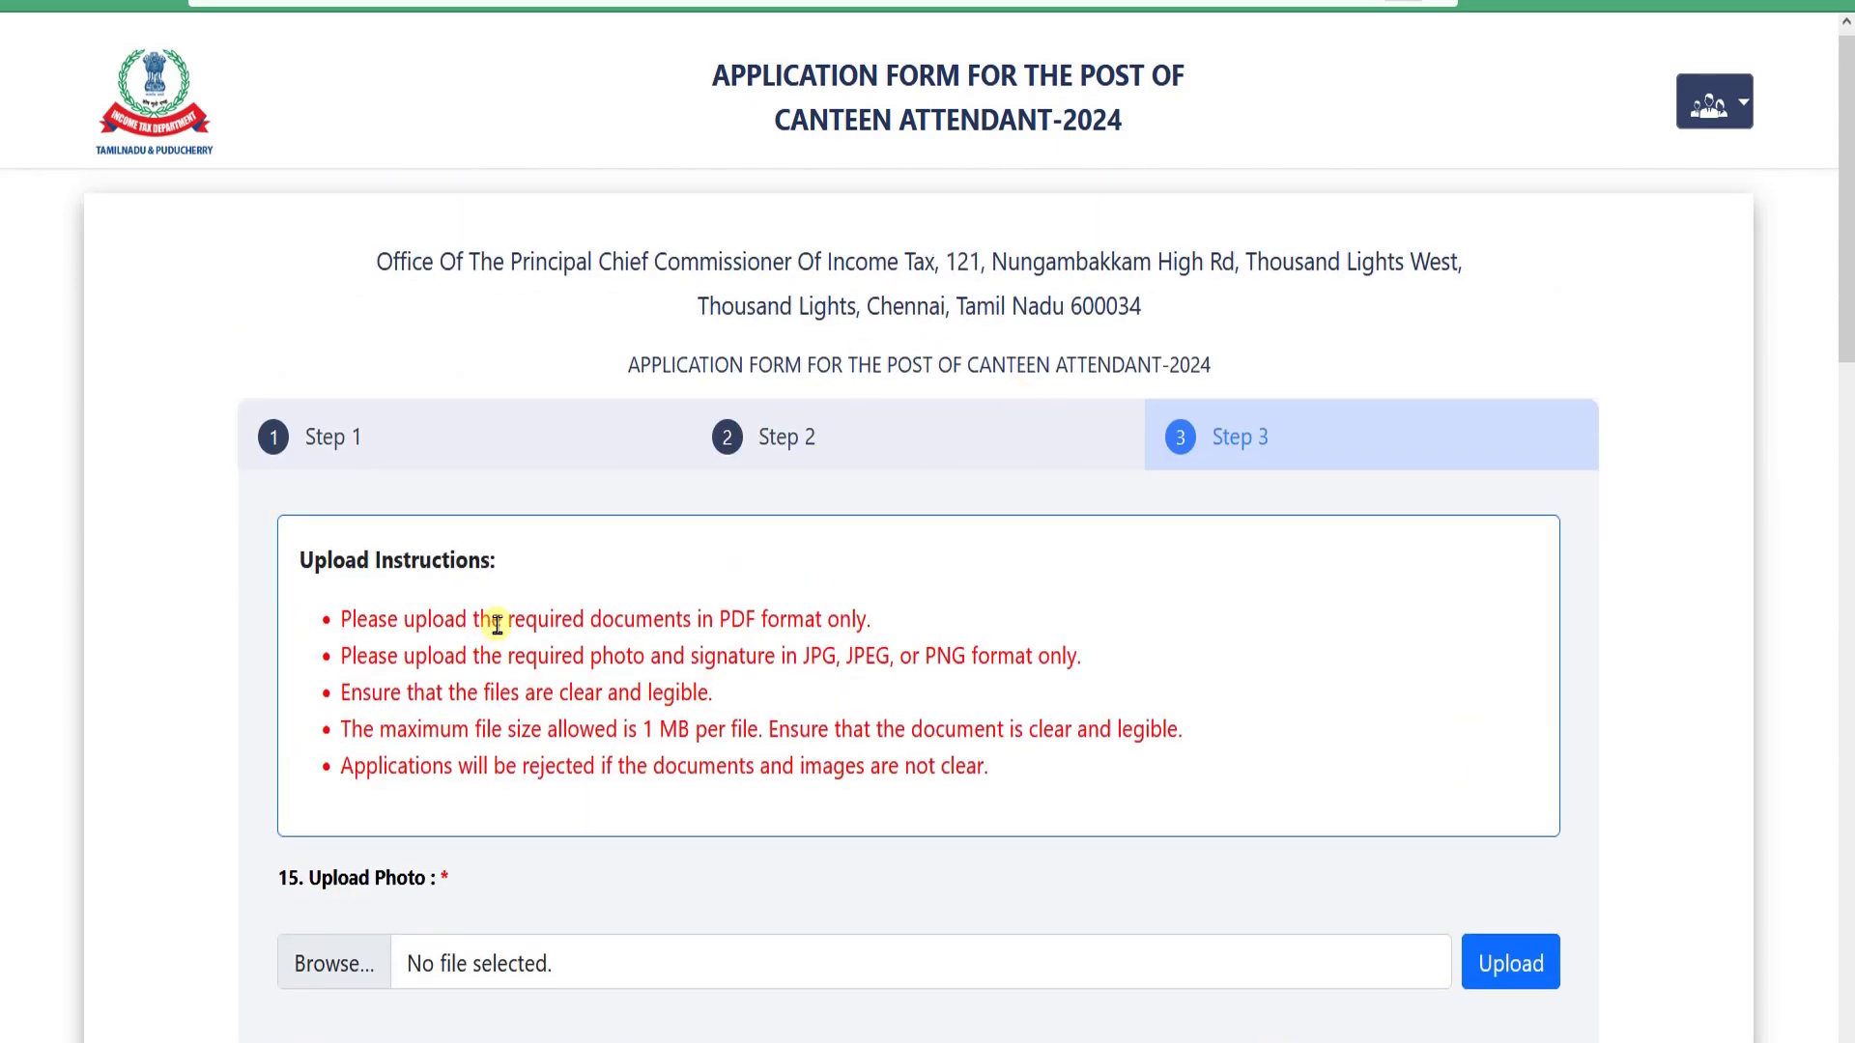
left_click_drag(496, 623, 782, 654)
left_click(850, 466)
scroll(948, 612, "down", 20)
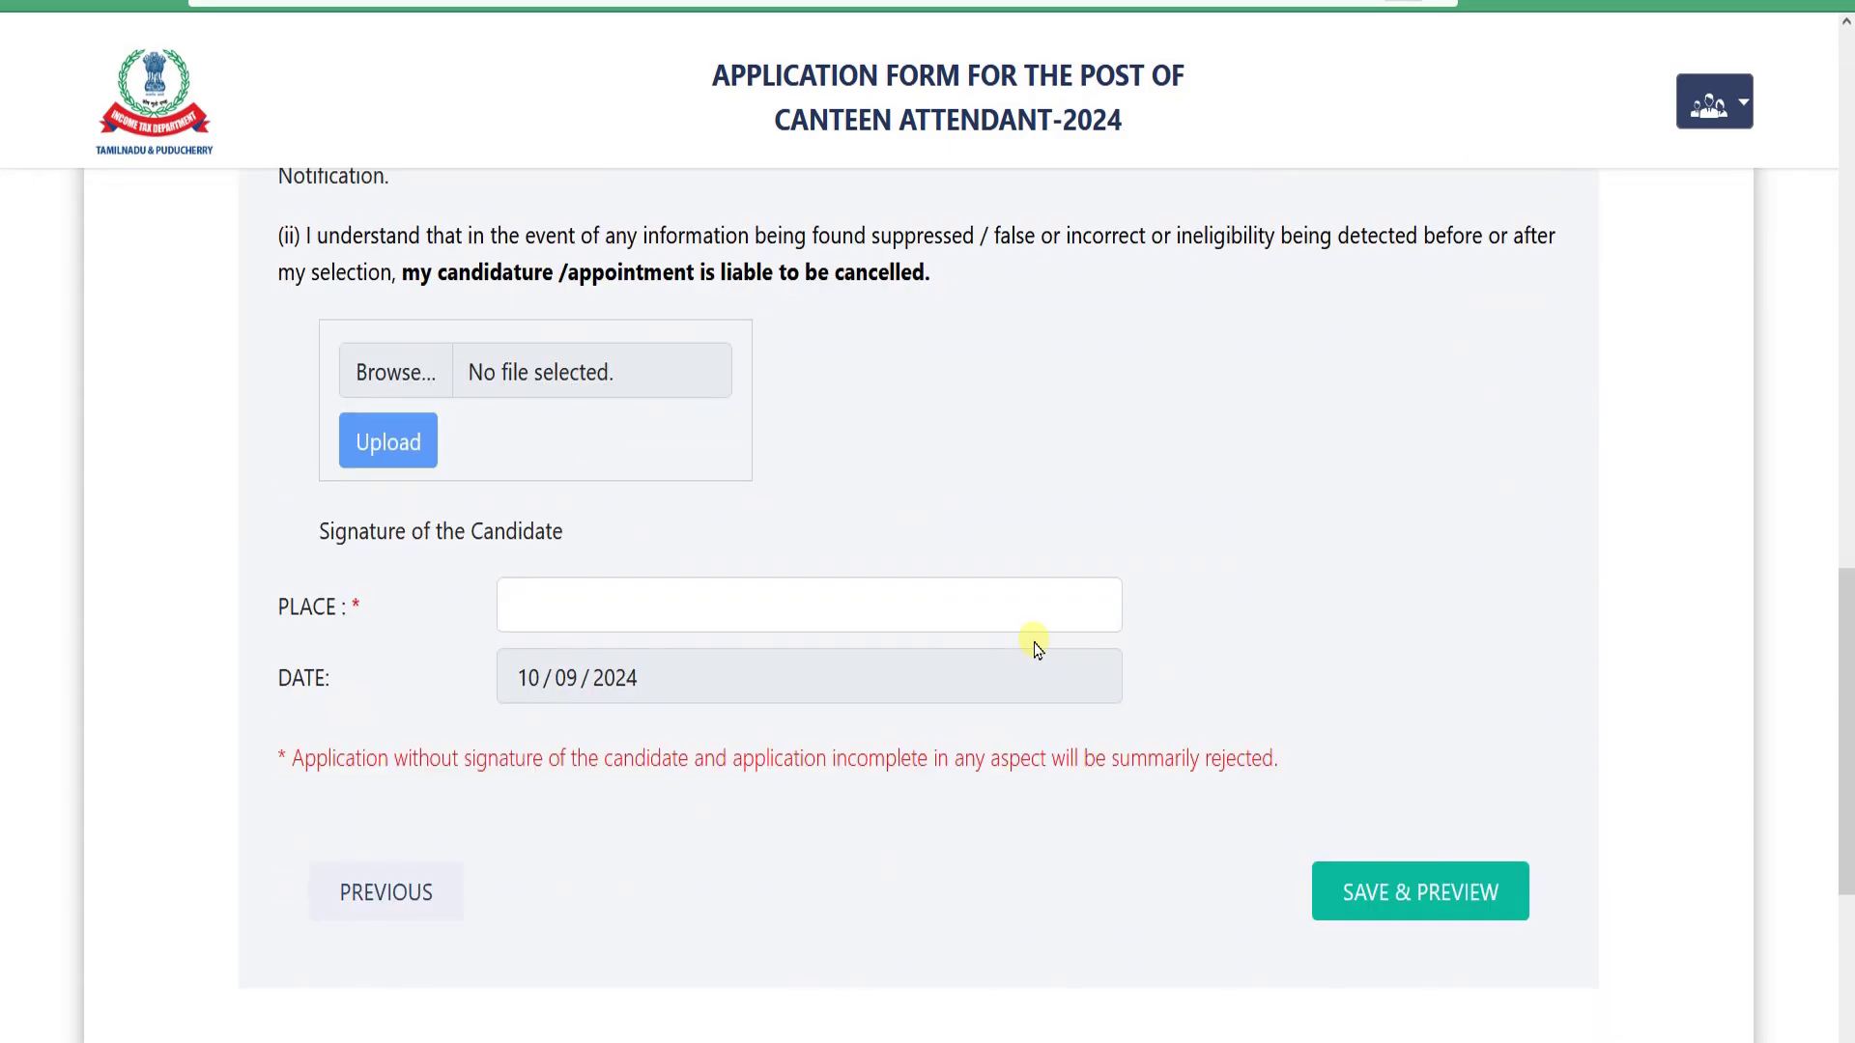
scroll(1034, 648, "down", 3)
left_click(390, 581)
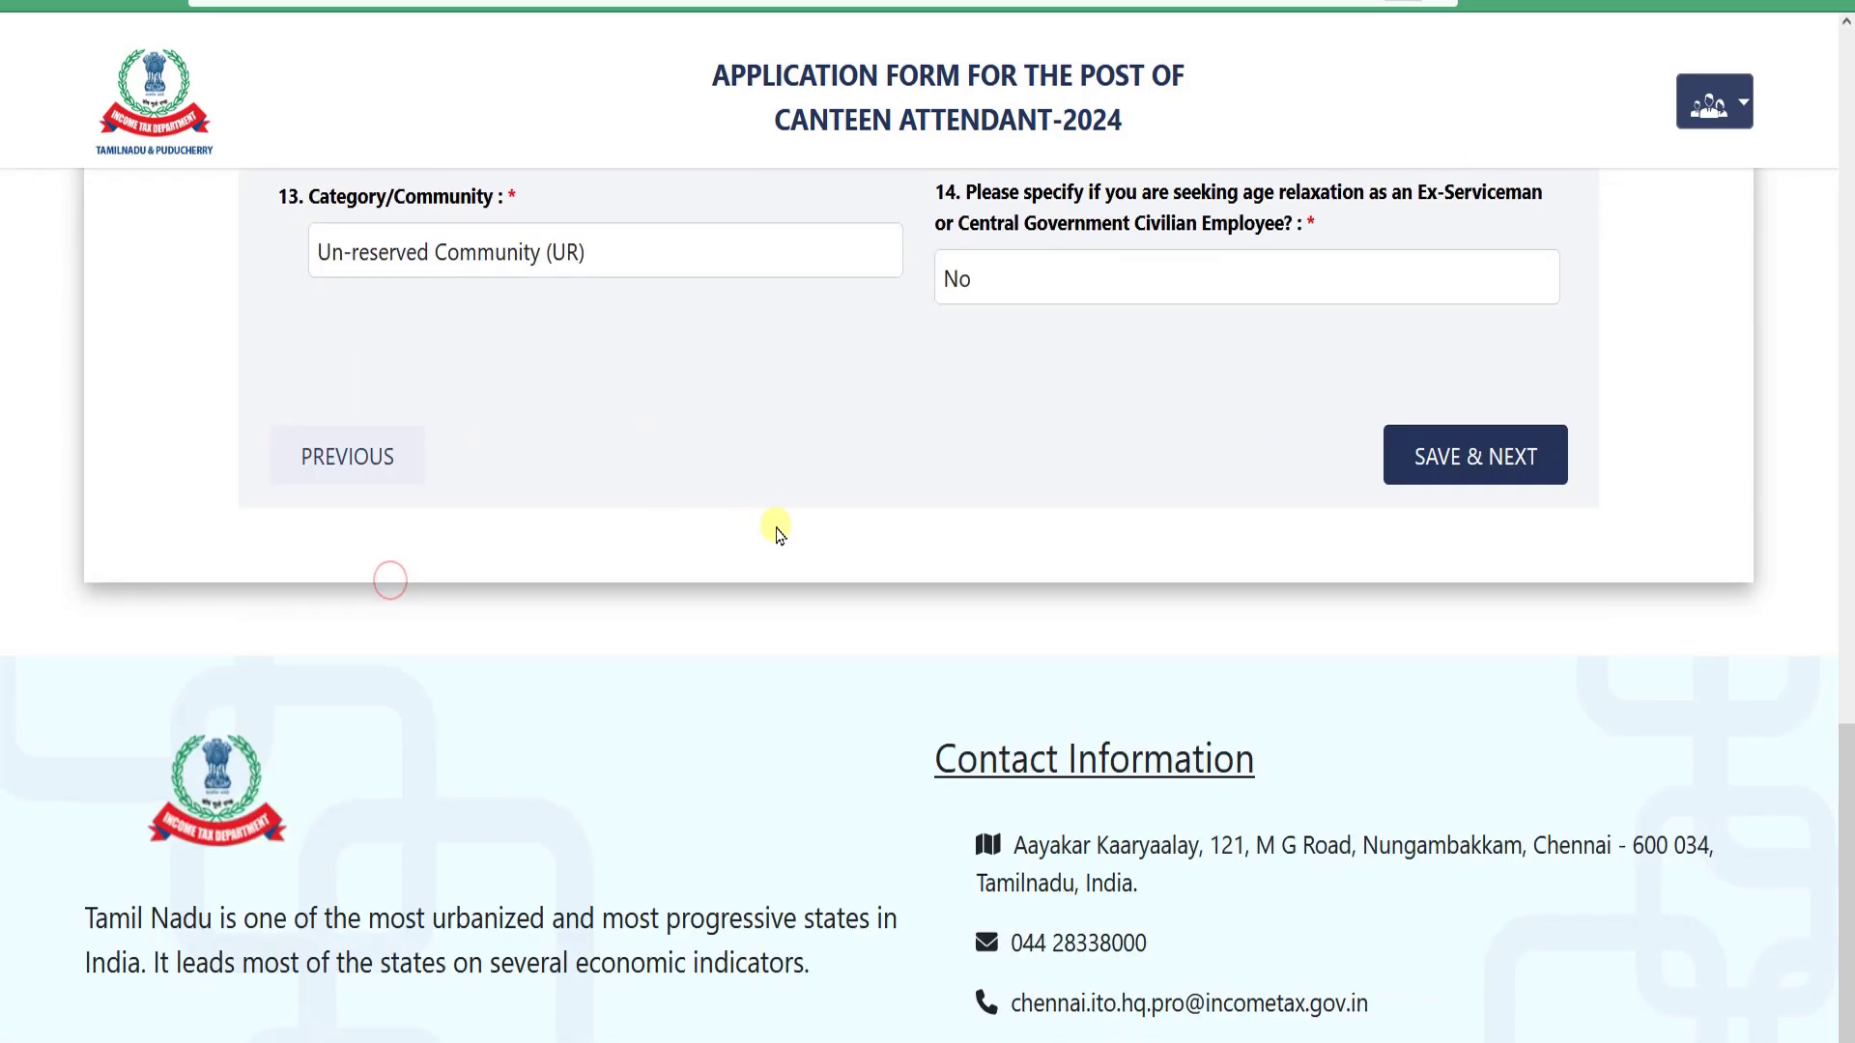
scroll(778, 534, "up", 19)
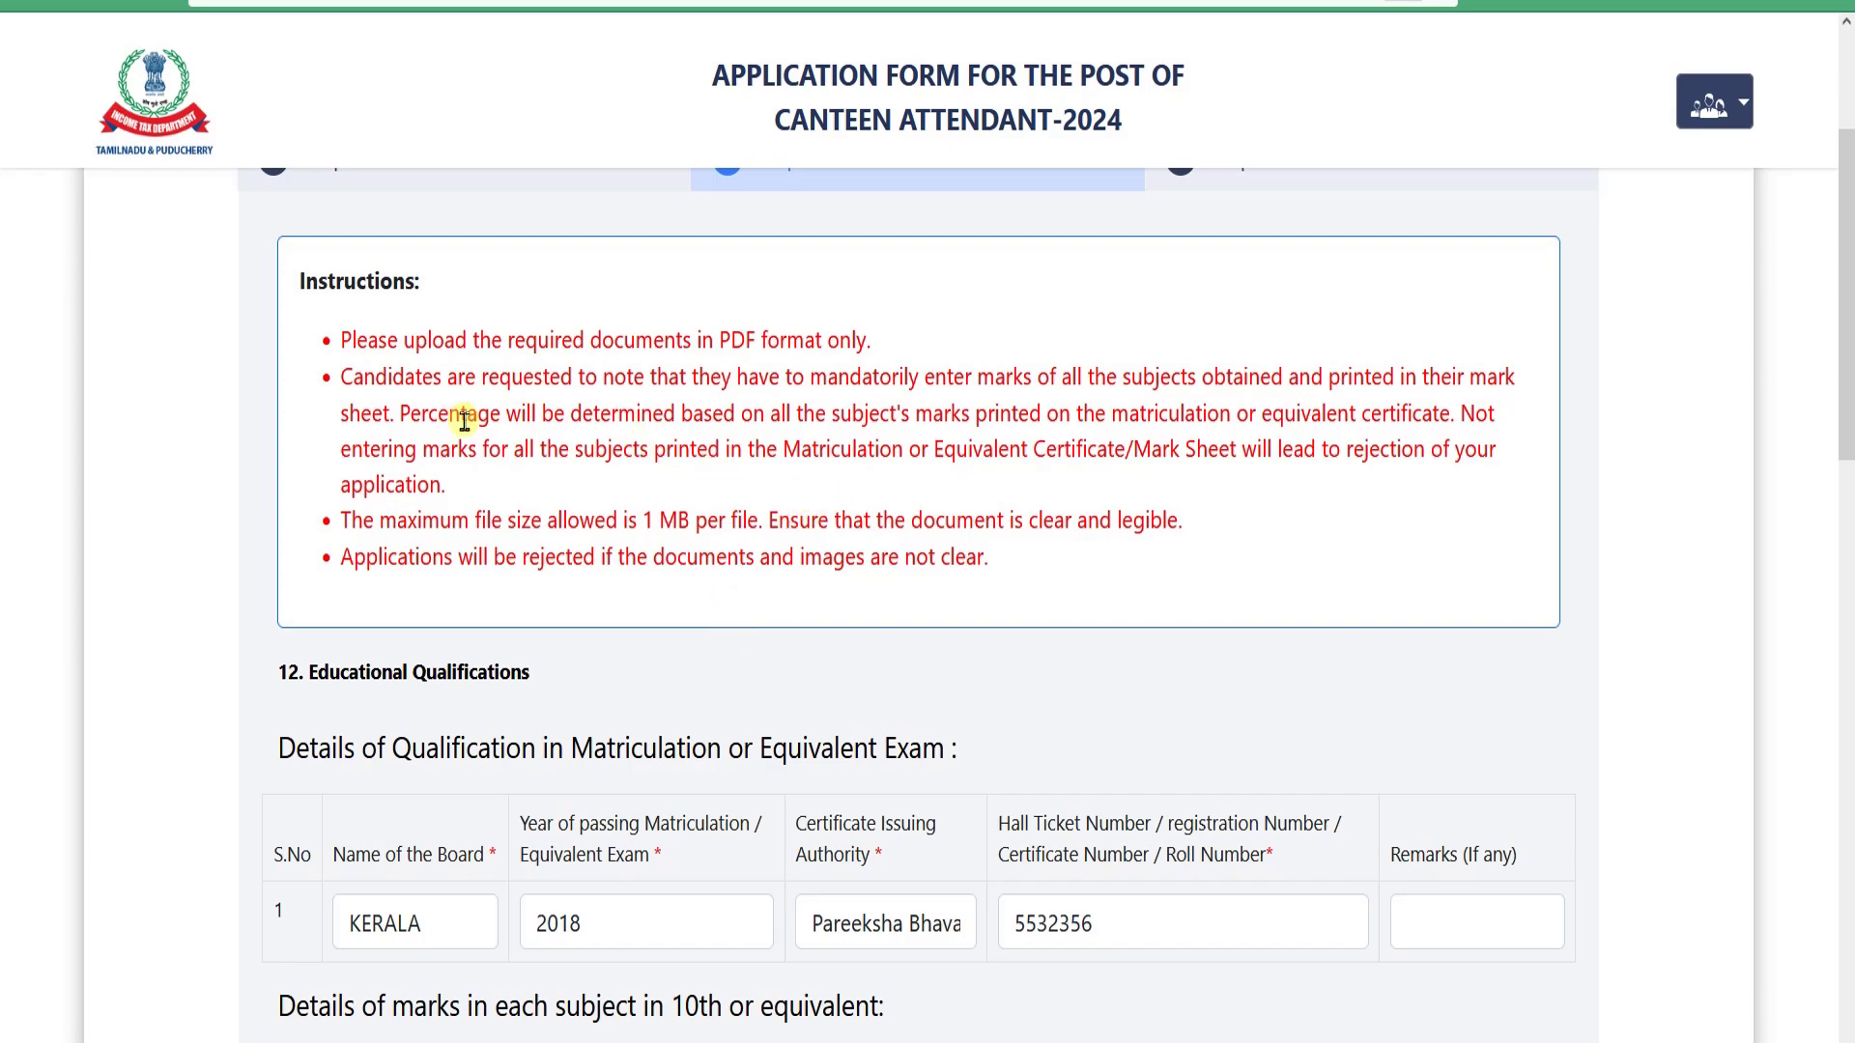
scroll(483, 444, "up", 2)
scroll(536, 488, "up", 1)
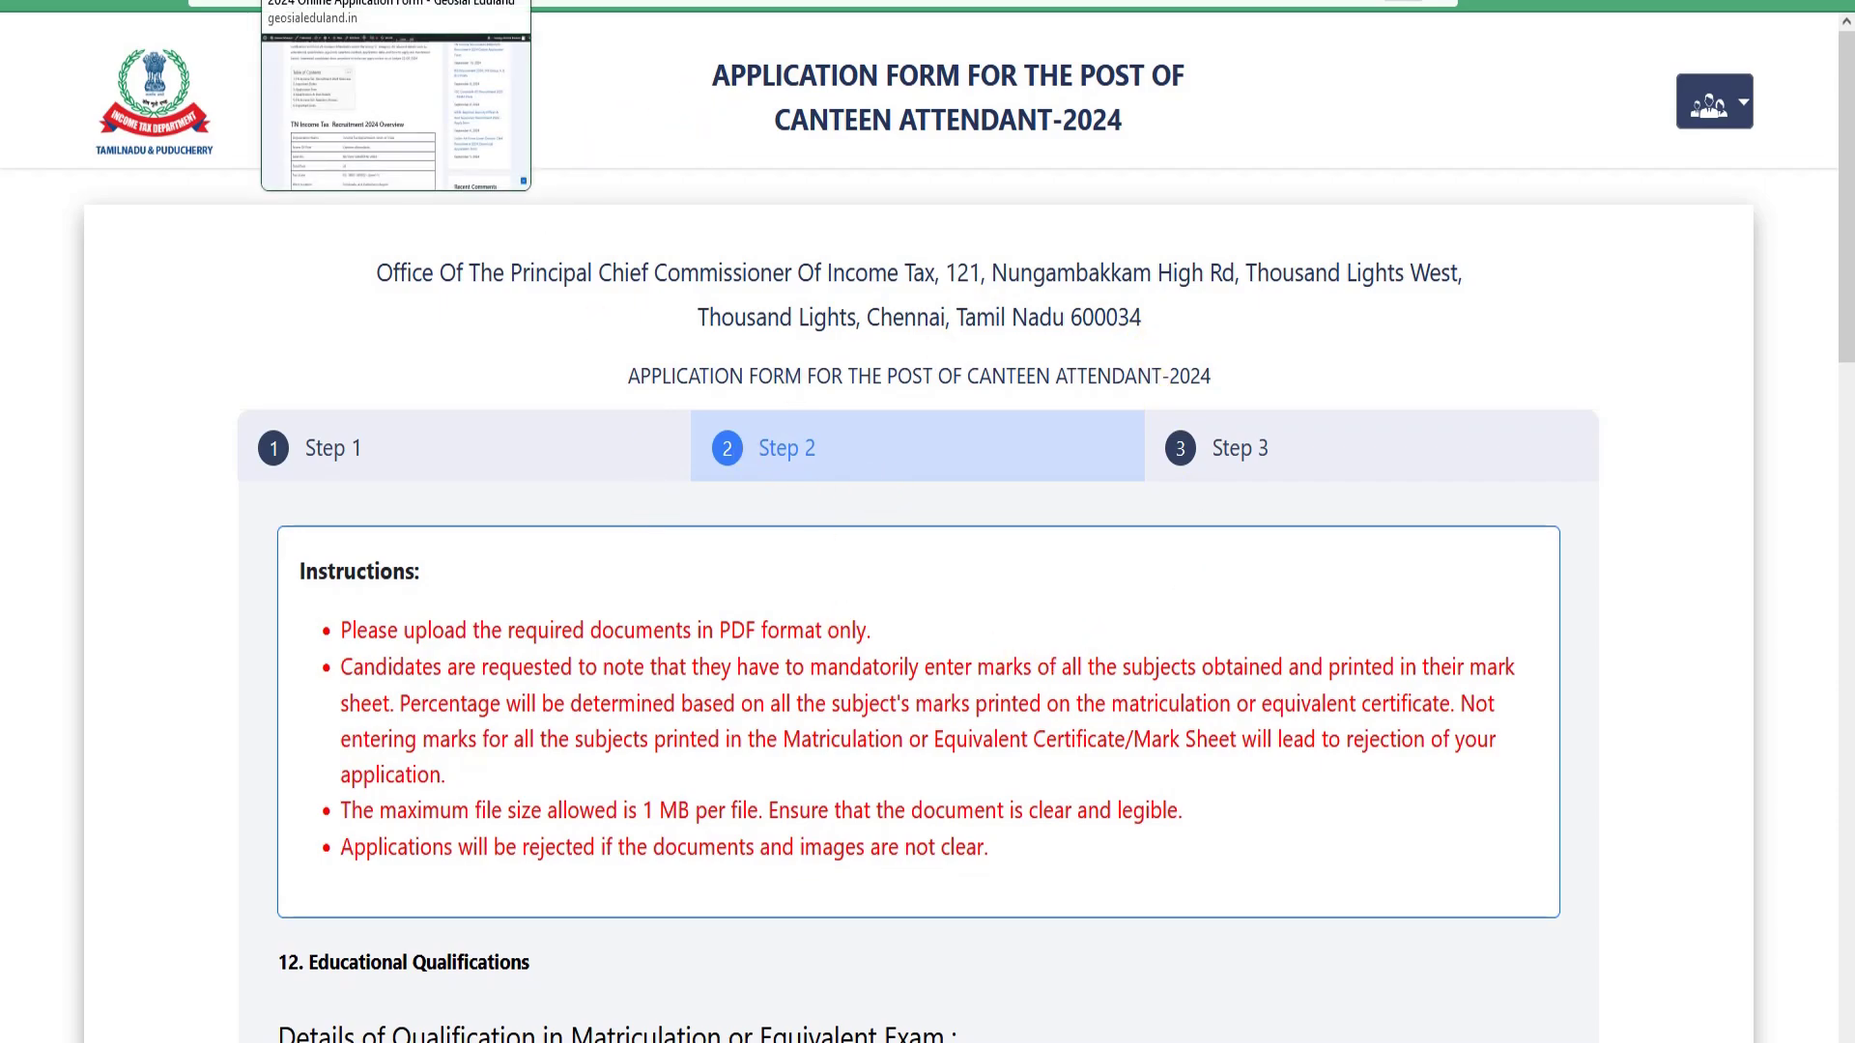
scroll(783, 418, "down", 2)
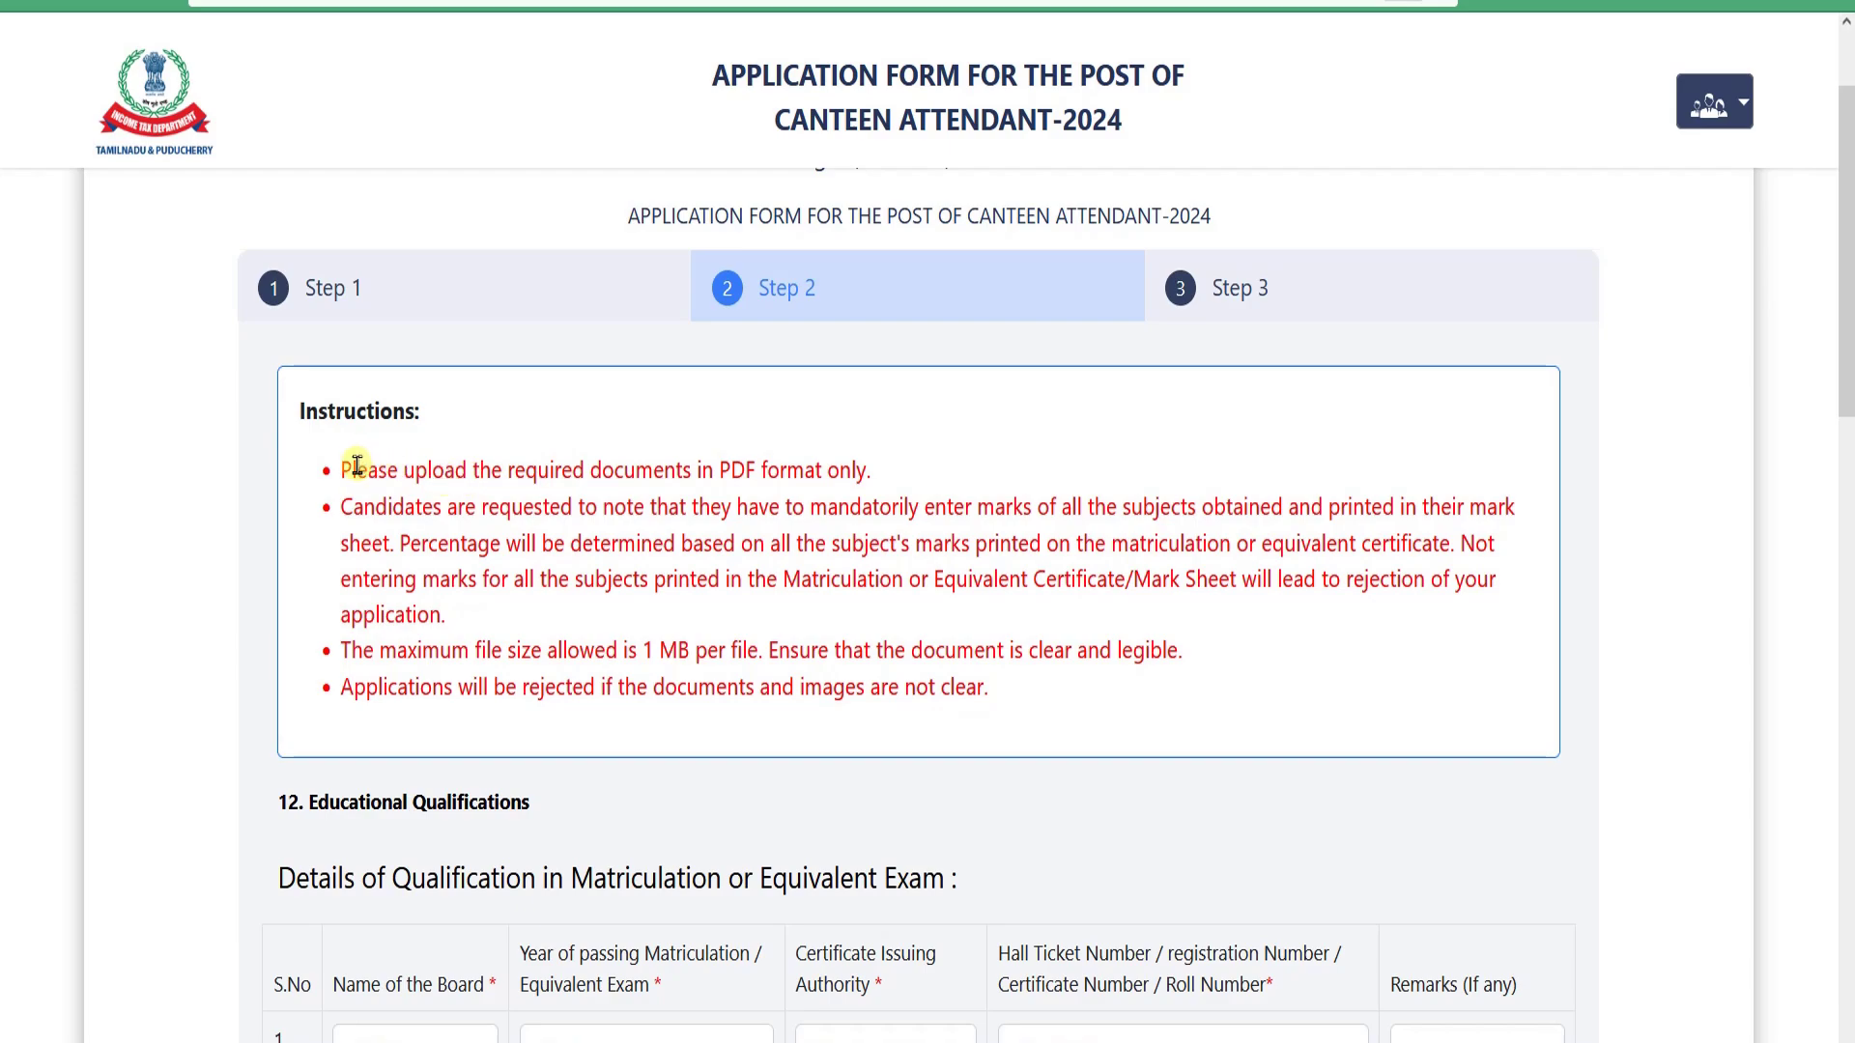
left_click_drag(357, 469, 821, 470)
left_click_drag(640, 471, 872, 470)
left_click(872, 471)
left_click_drag(360, 471, 855, 472)
left_click(866, 475)
left_click_drag(409, 473, 886, 476)
left_click(886, 476)
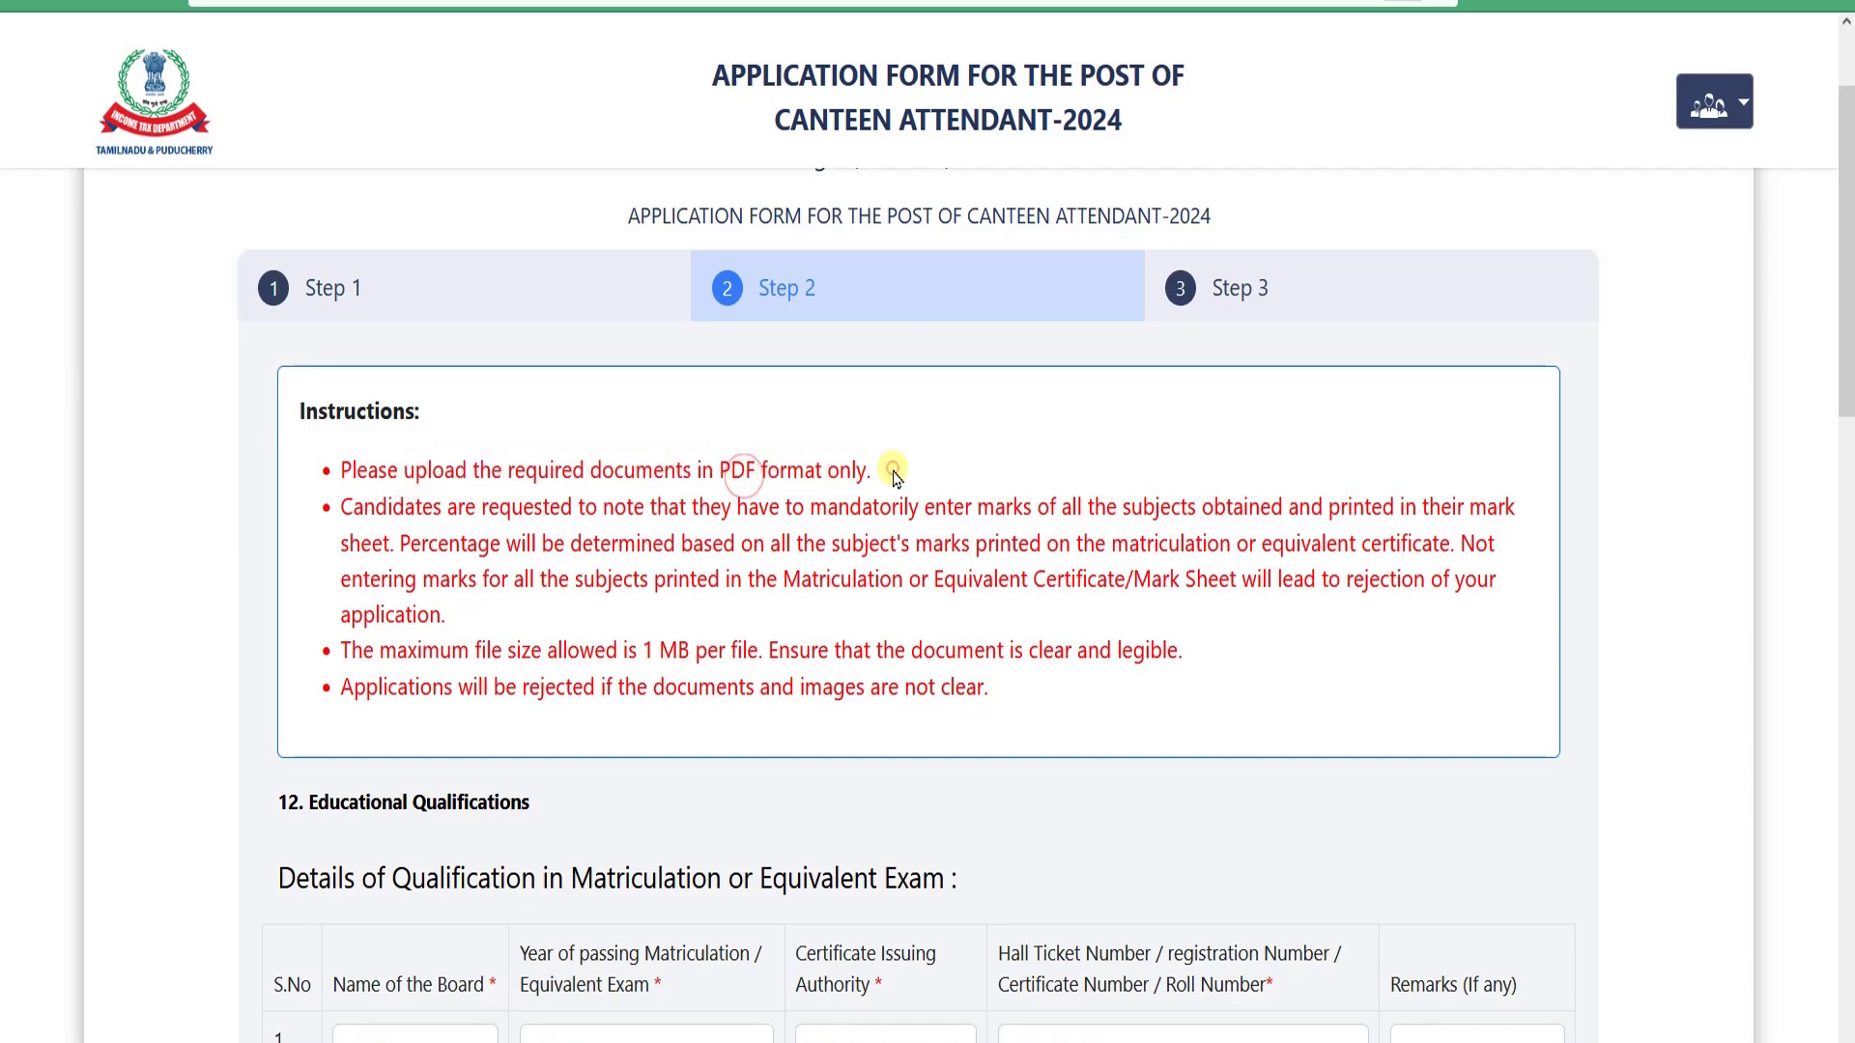
left_click_drag(365, 471, 756, 473)
left_click(760, 473)
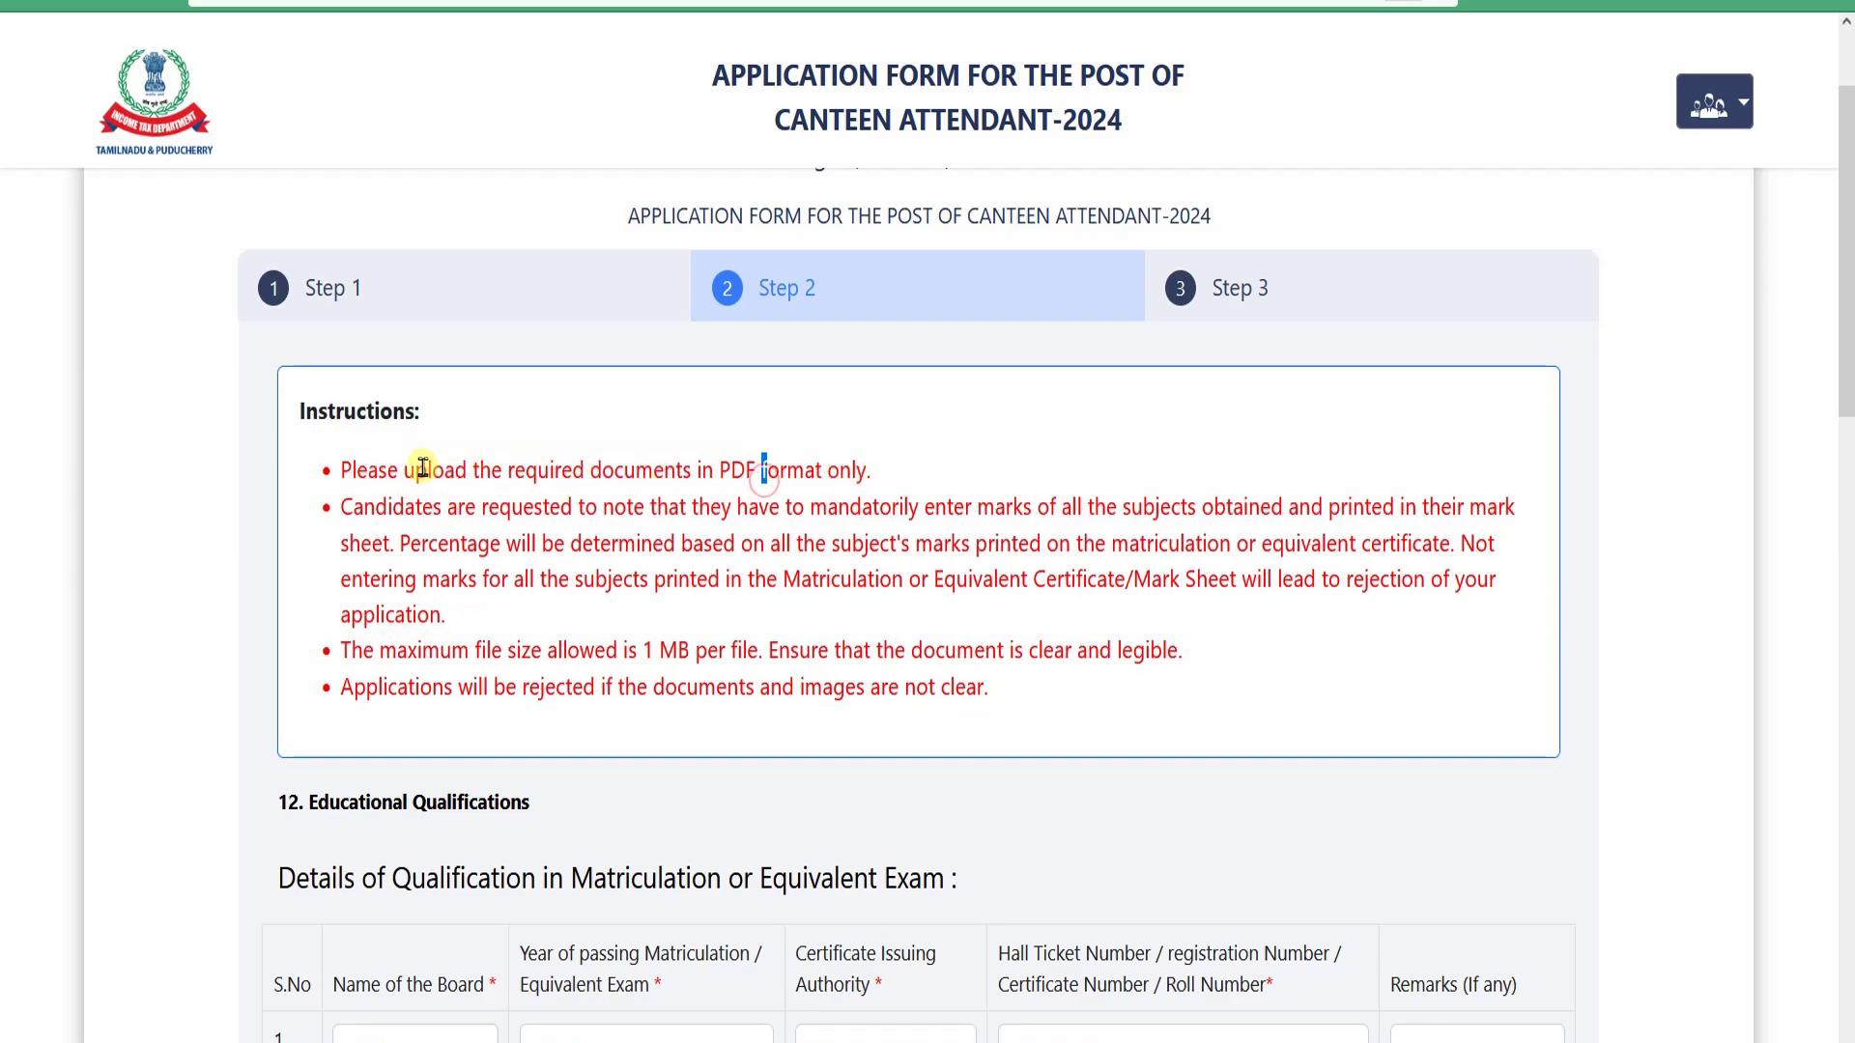
left_click_drag(353, 470, 734, 473)
left_click(785, 474)
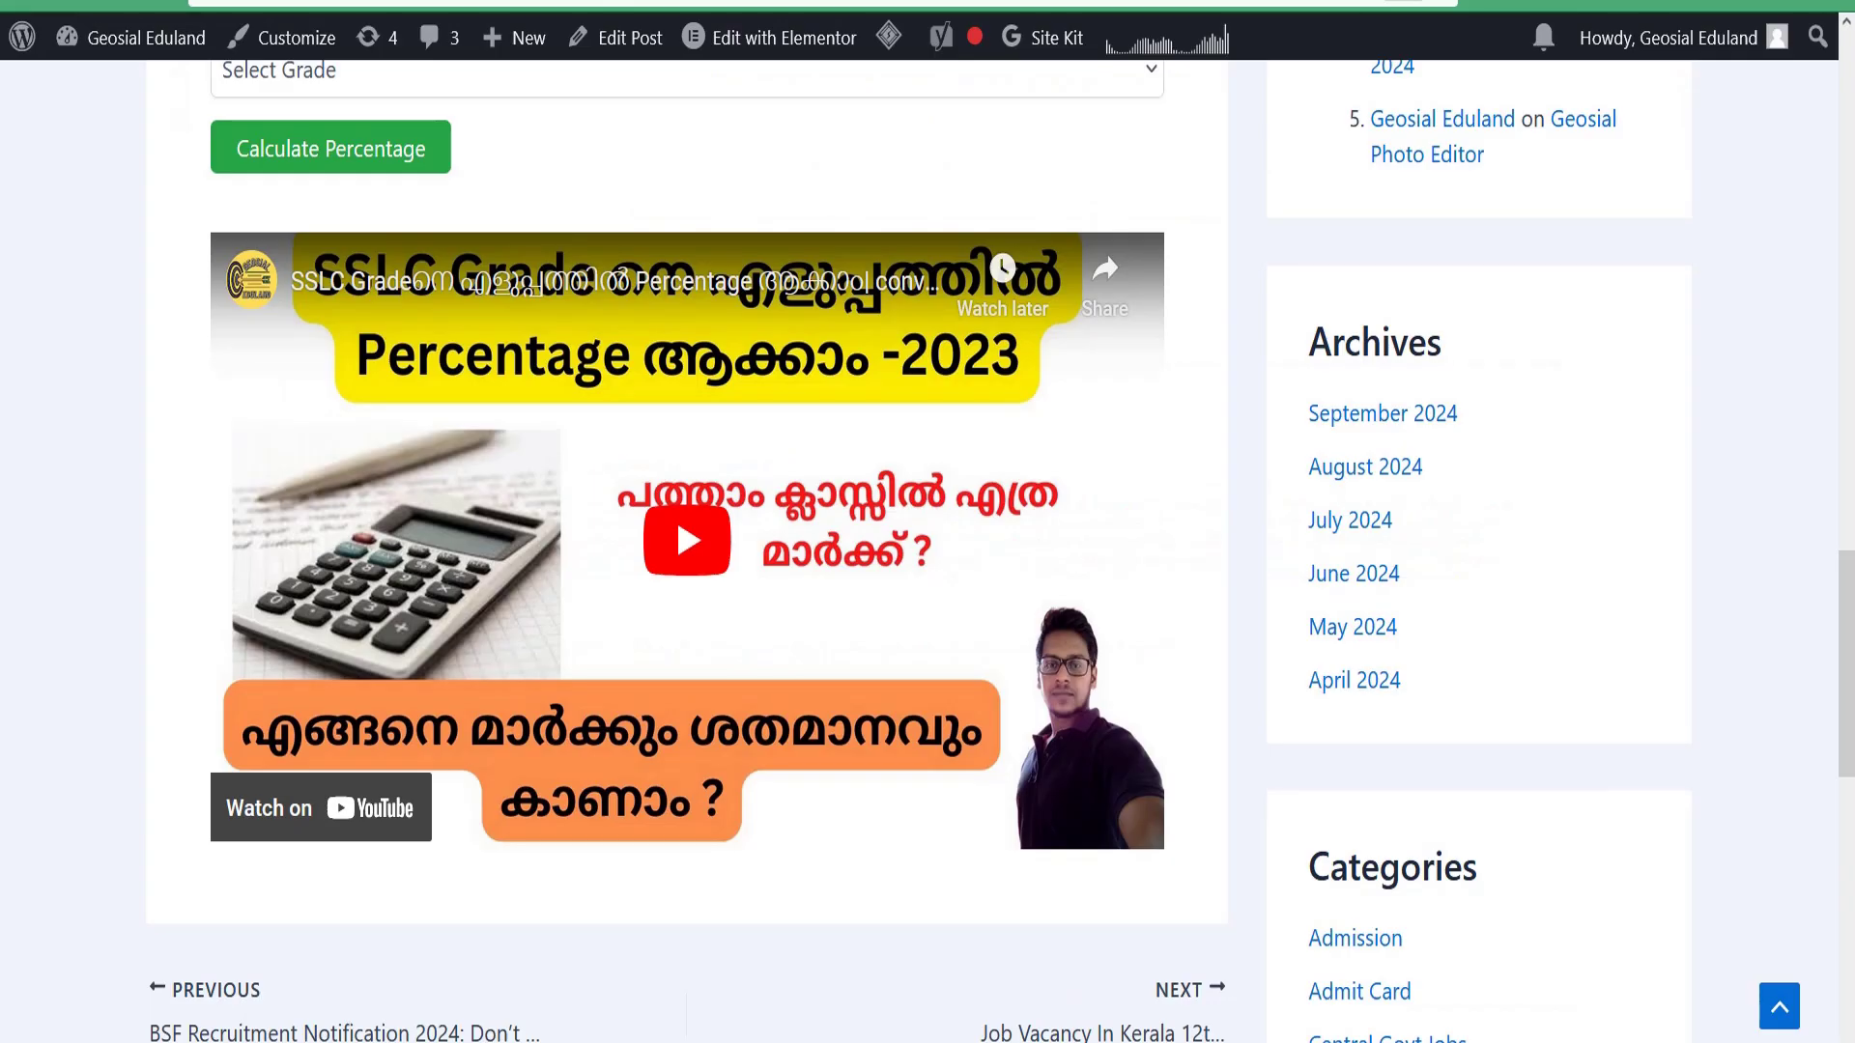
- Scroll to the top of the TN Income Tax Canteen Attendant Recruitment 2024 article
scroll(676, 514, "up", 15)
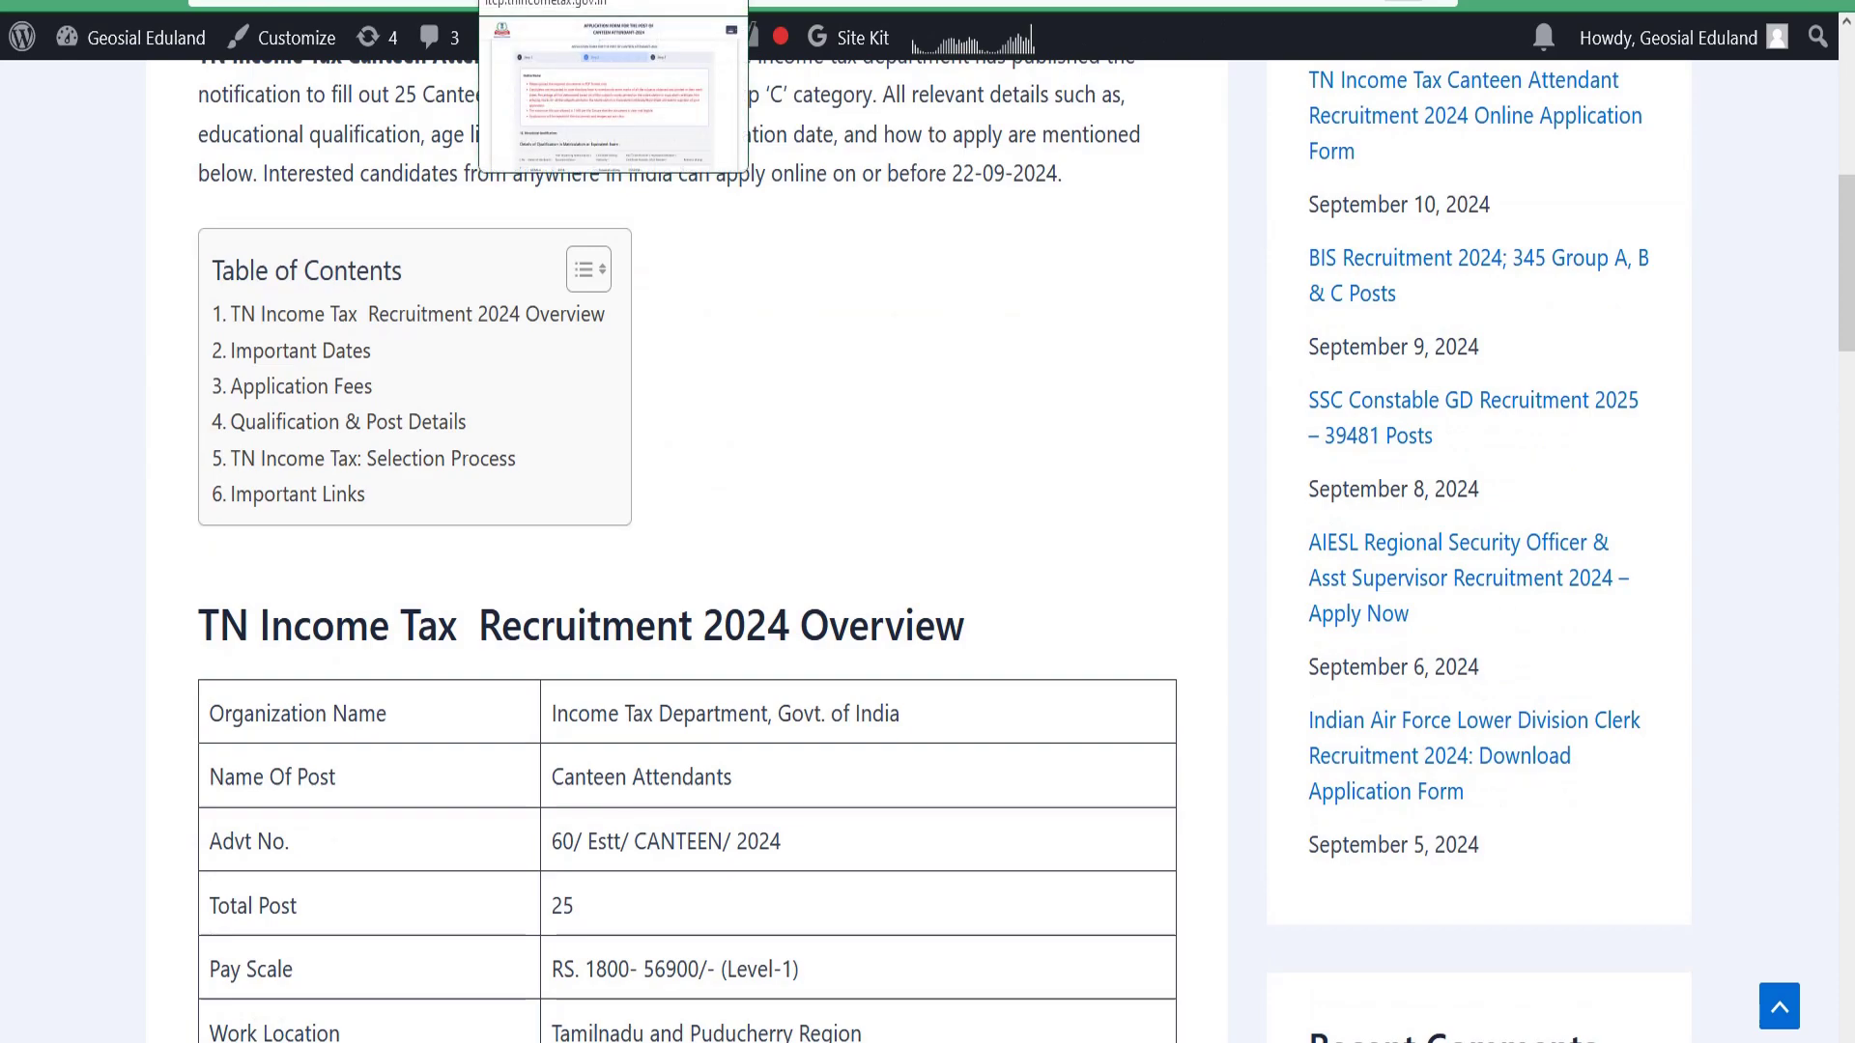
scroll(848, 401, "up", 5)
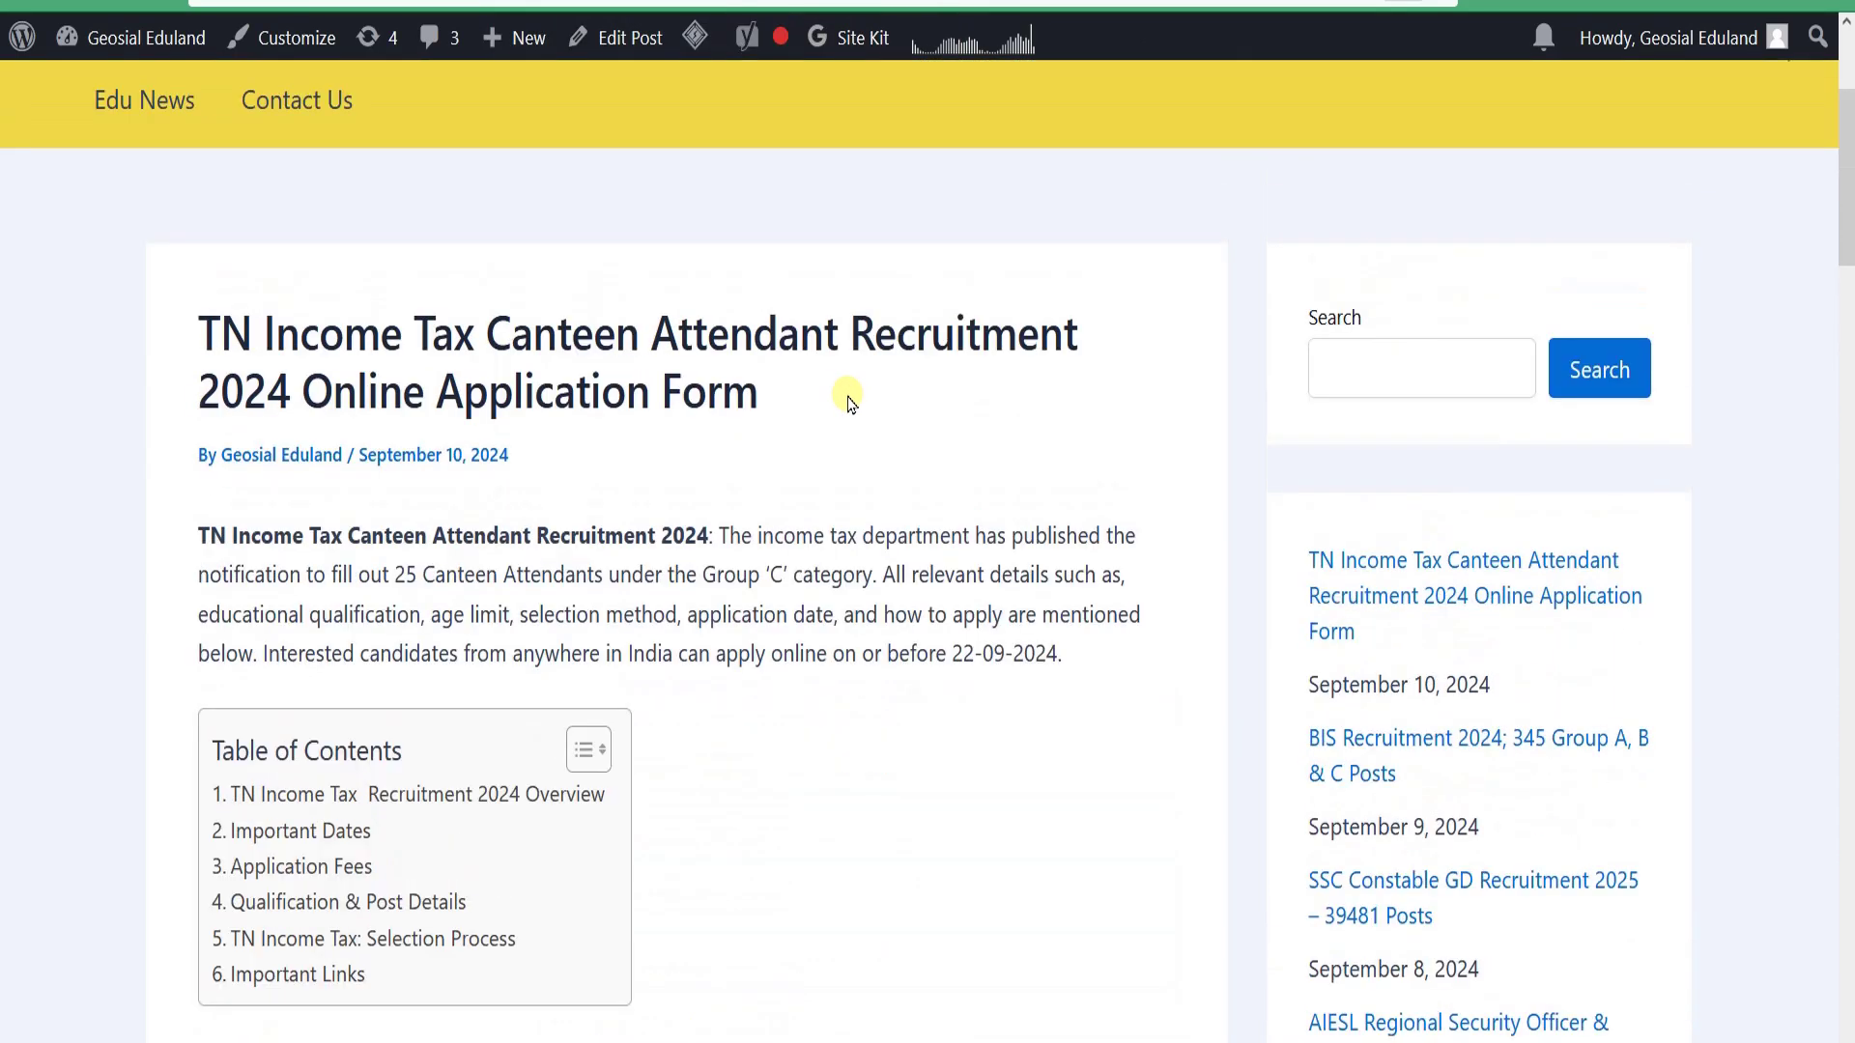
scroll(849, 401, "up", 3)
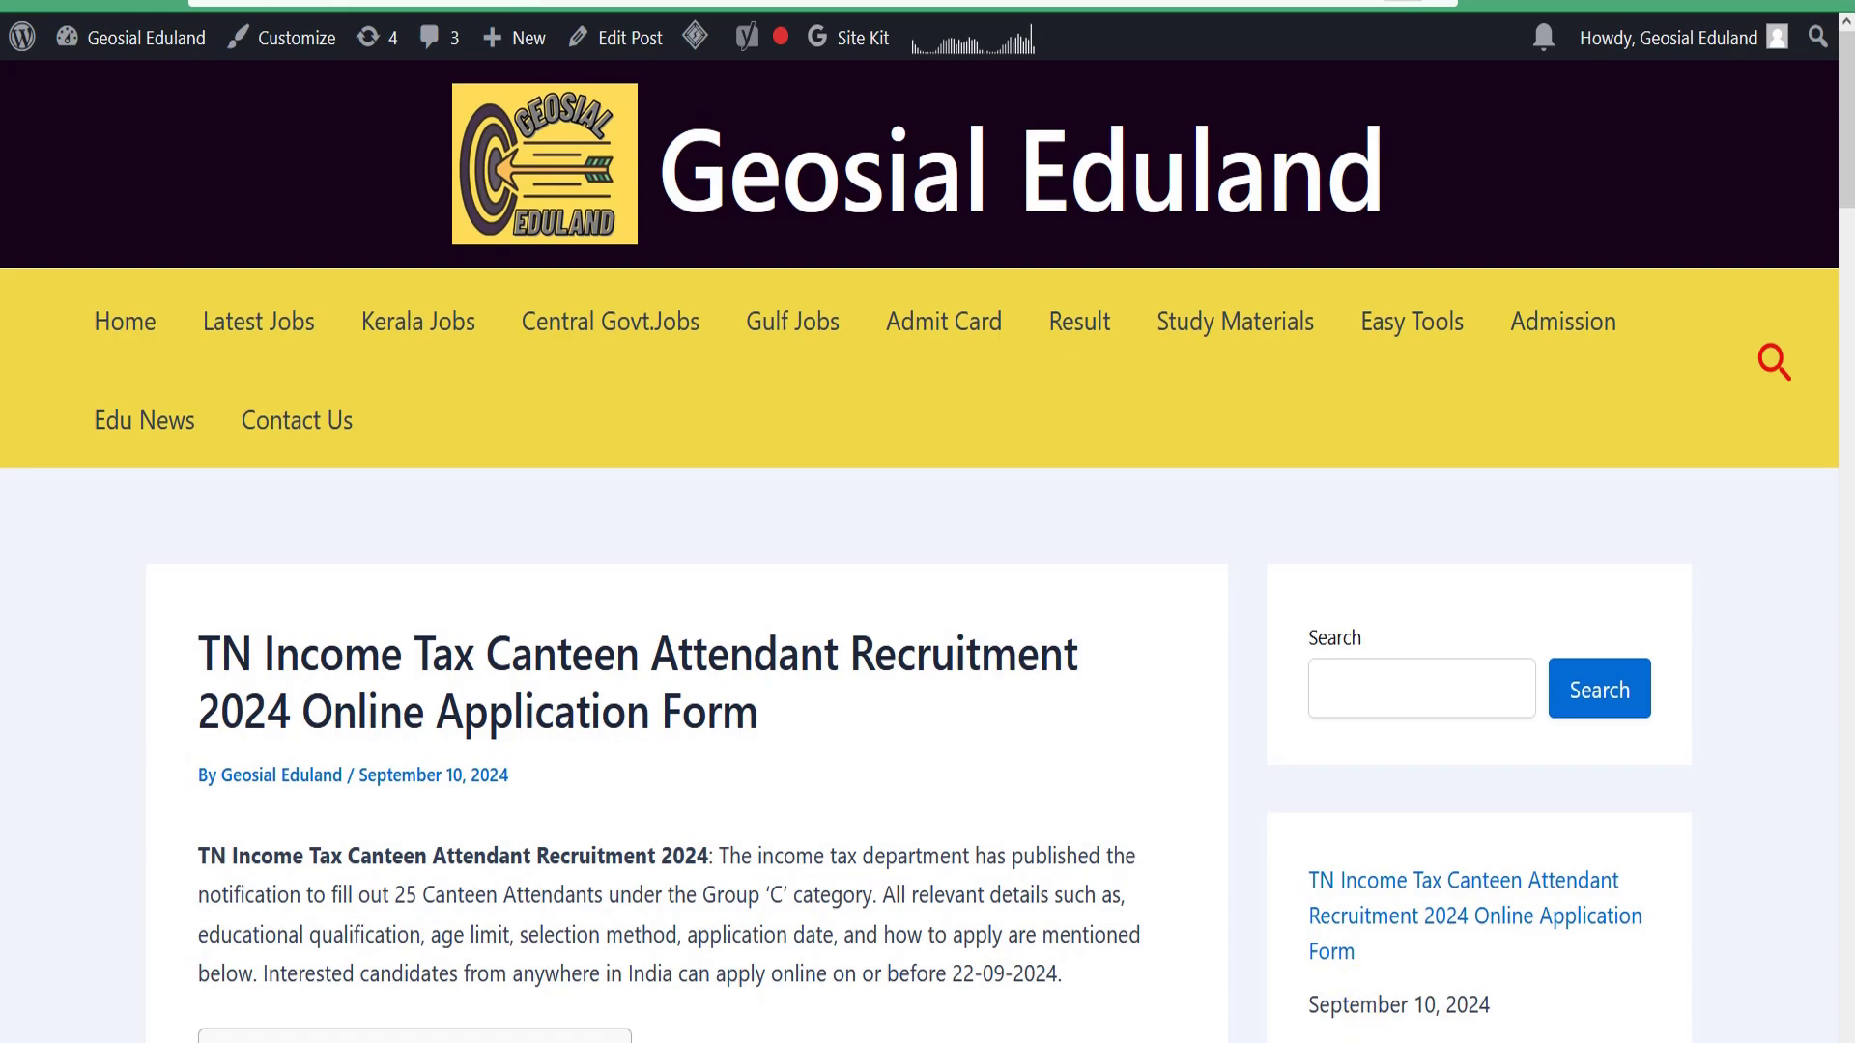